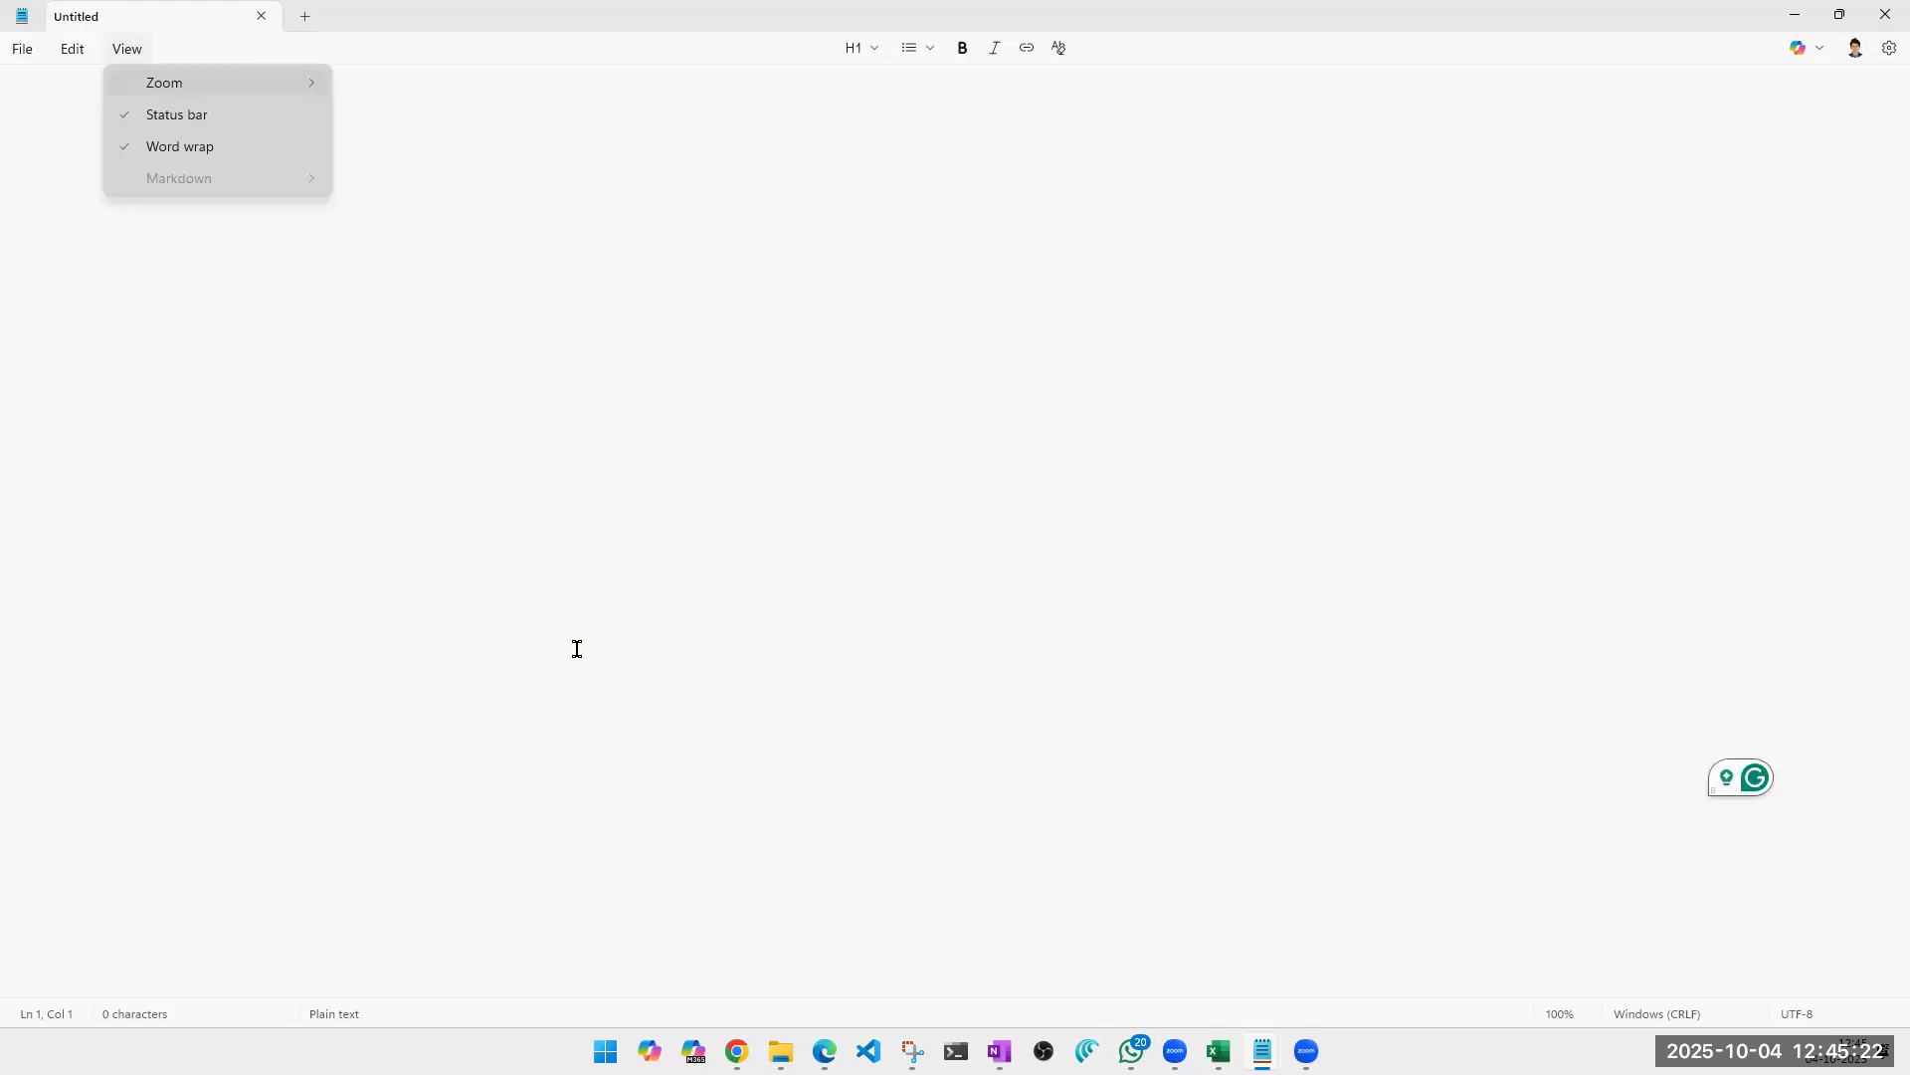
# Write "RG01" on the first line of the blank note and add an entry for 10 resources a few lines below.
pyautogui.click(577, 649)
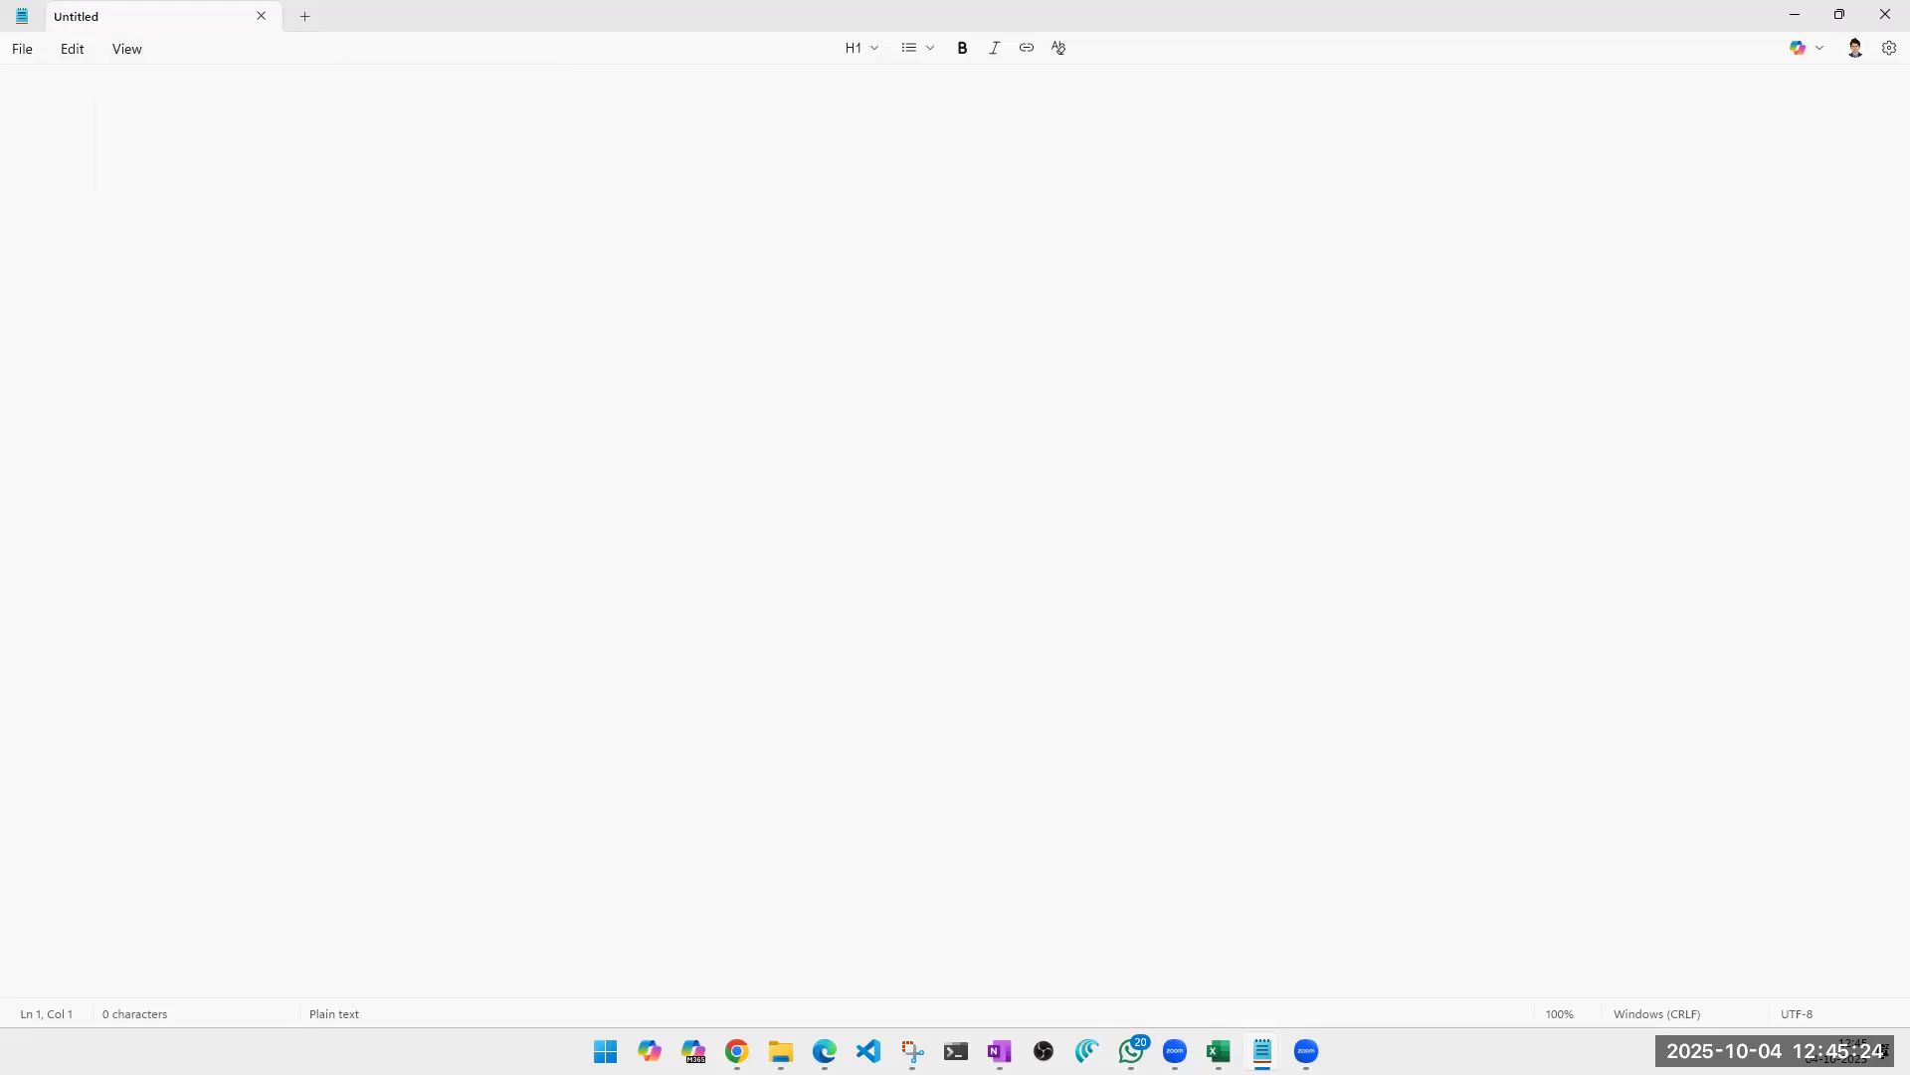
pyautogui.write('RG01')
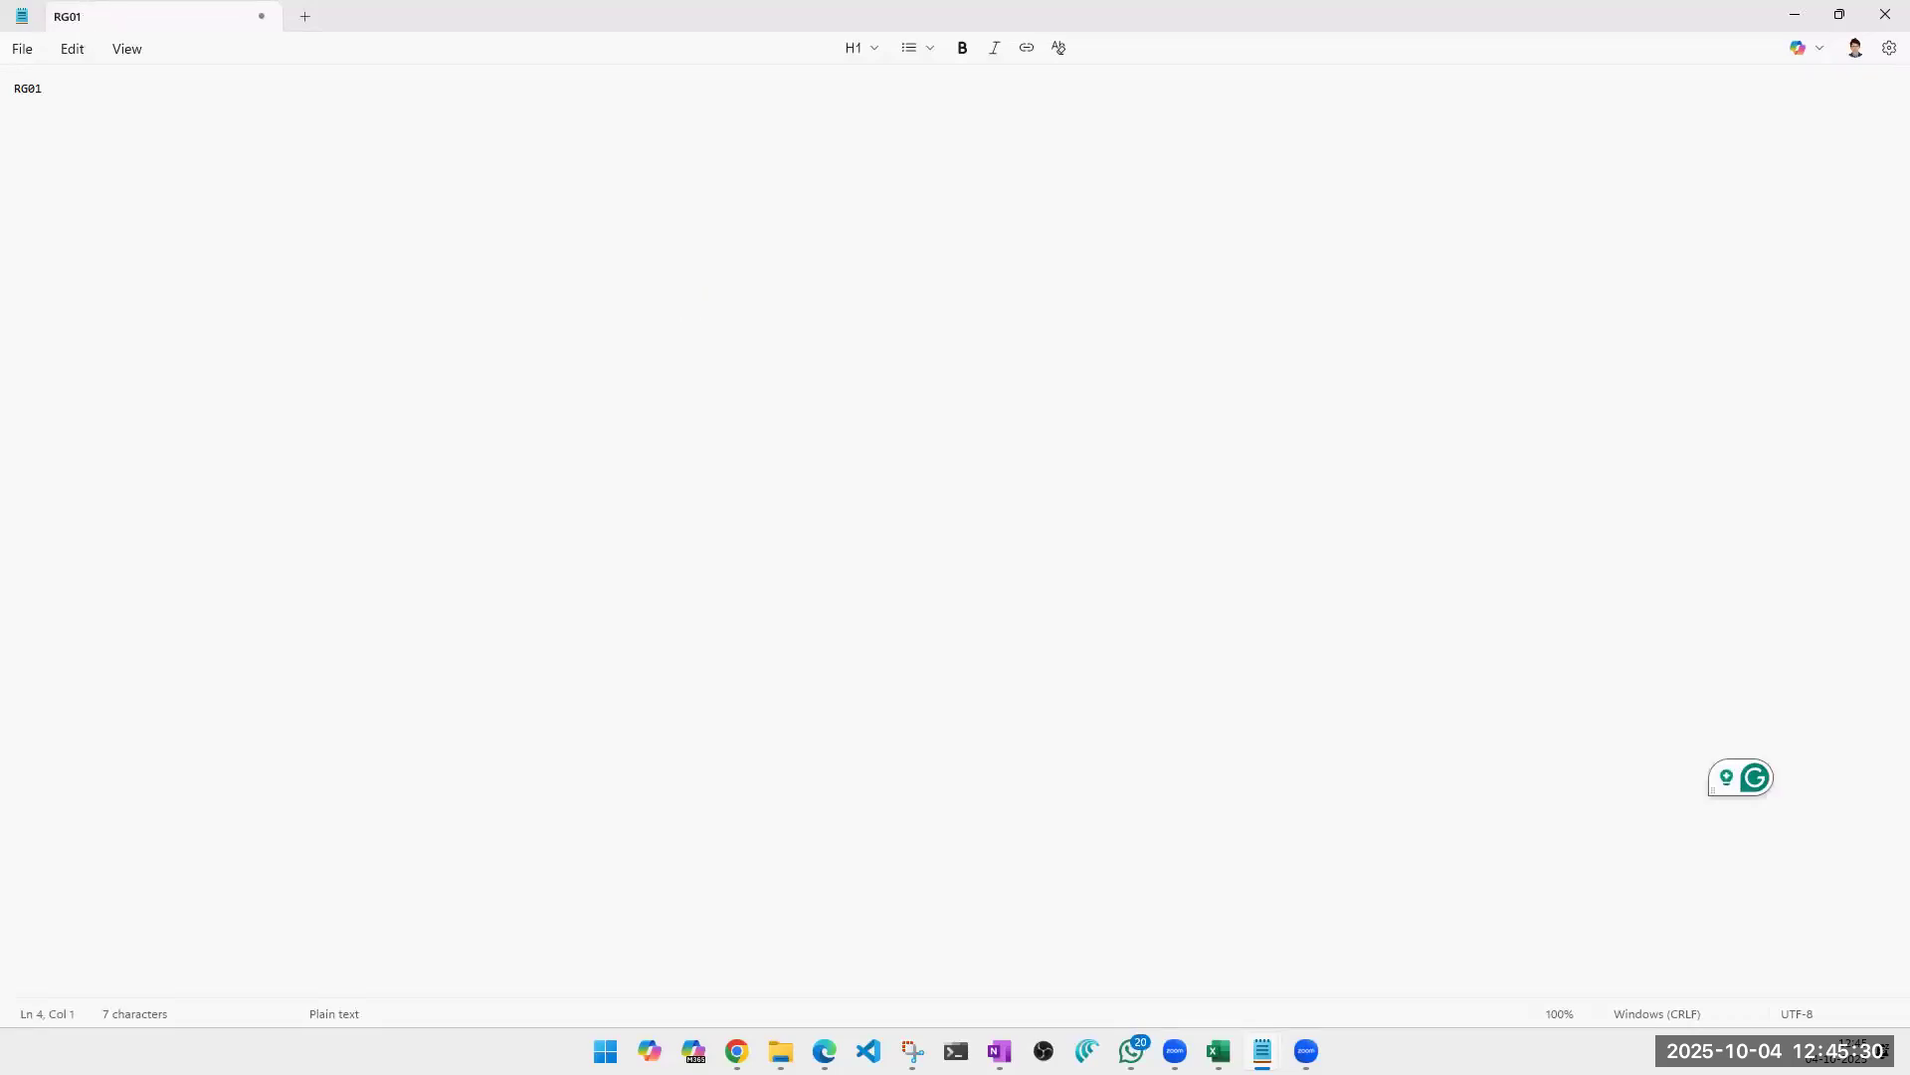
pyautogui.press('Return')
pyautogui.press('Return')
pyautogui.press('Return')
pyautogui.write('10 resiurces')
pyautogui.press('Return')
pyautogui.press('Return')
# Correct the misspelled word after "10" to "resources" and continue below that line.
pyautogui.click(68, 137)
pyautogui.rightClick(67, 139)
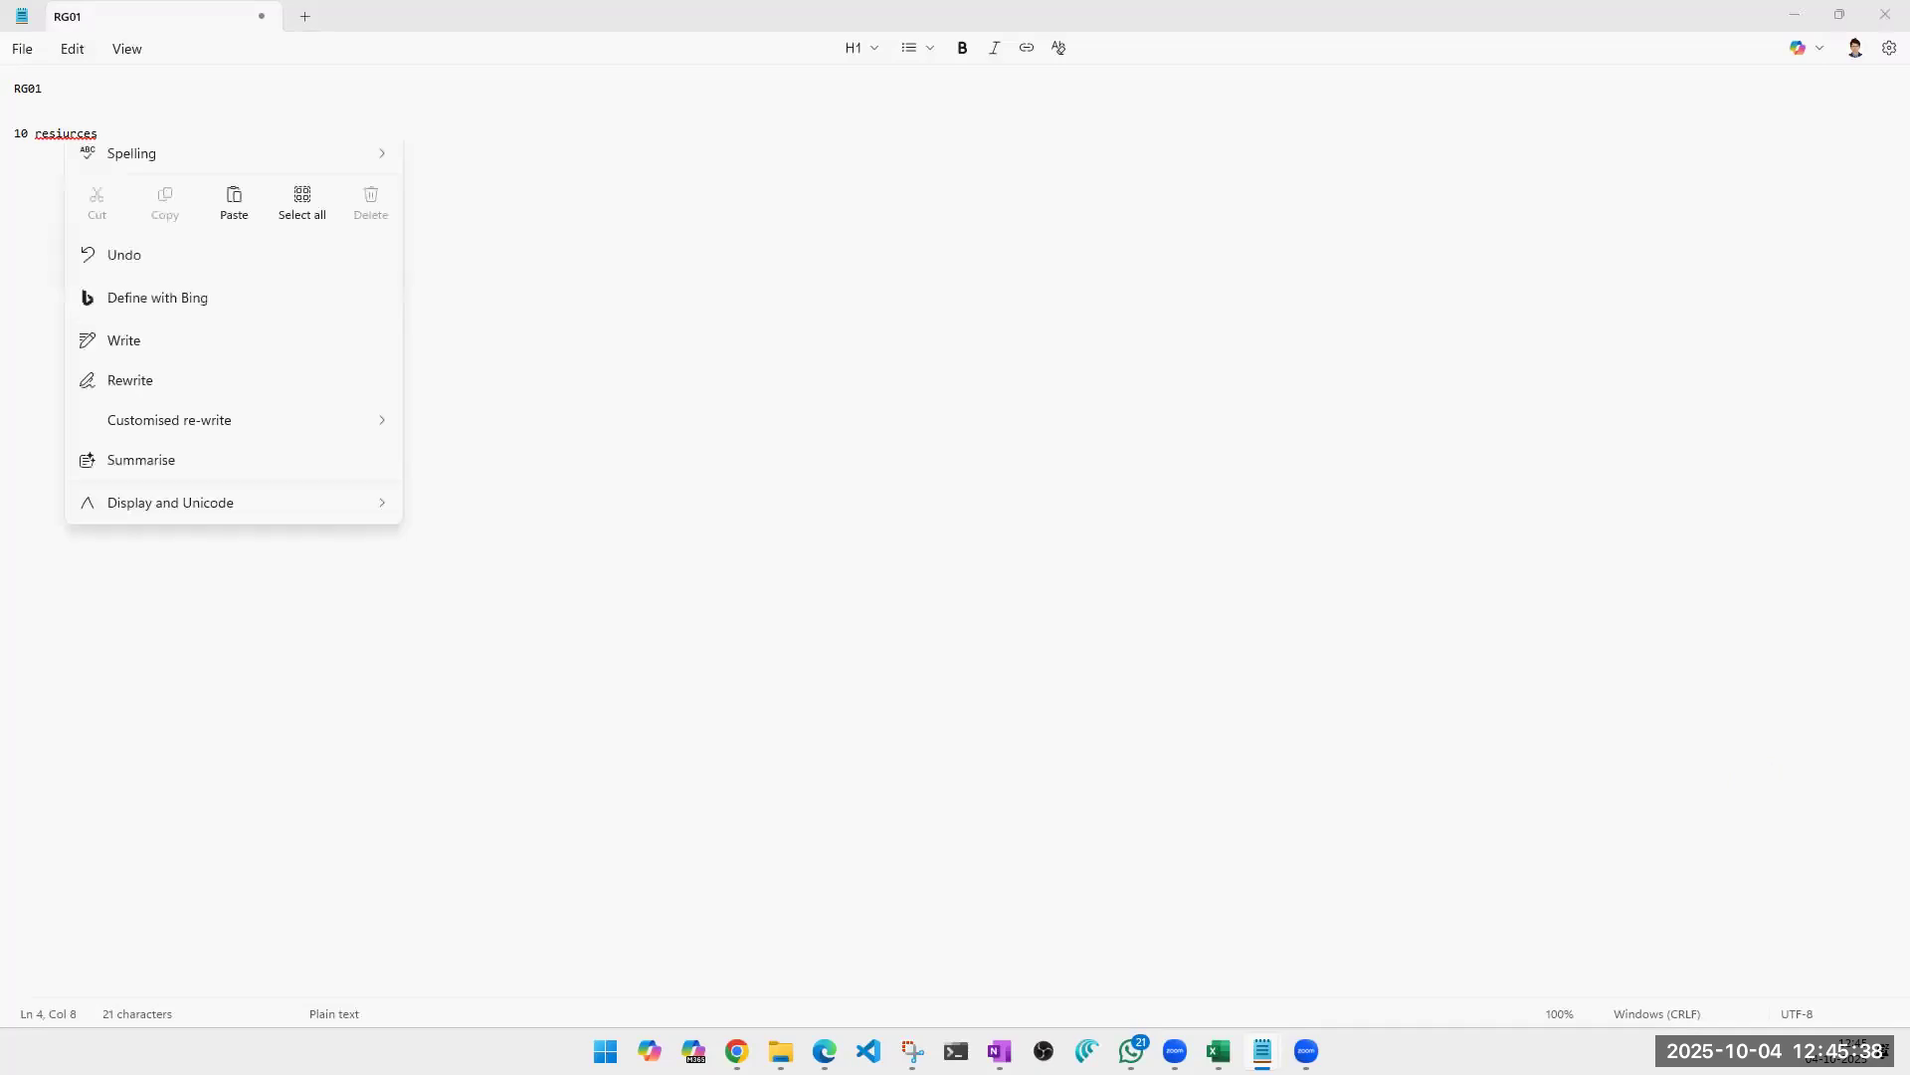
pyautogui.click(87, 40)
pyautogui.rightClick(69, 140)
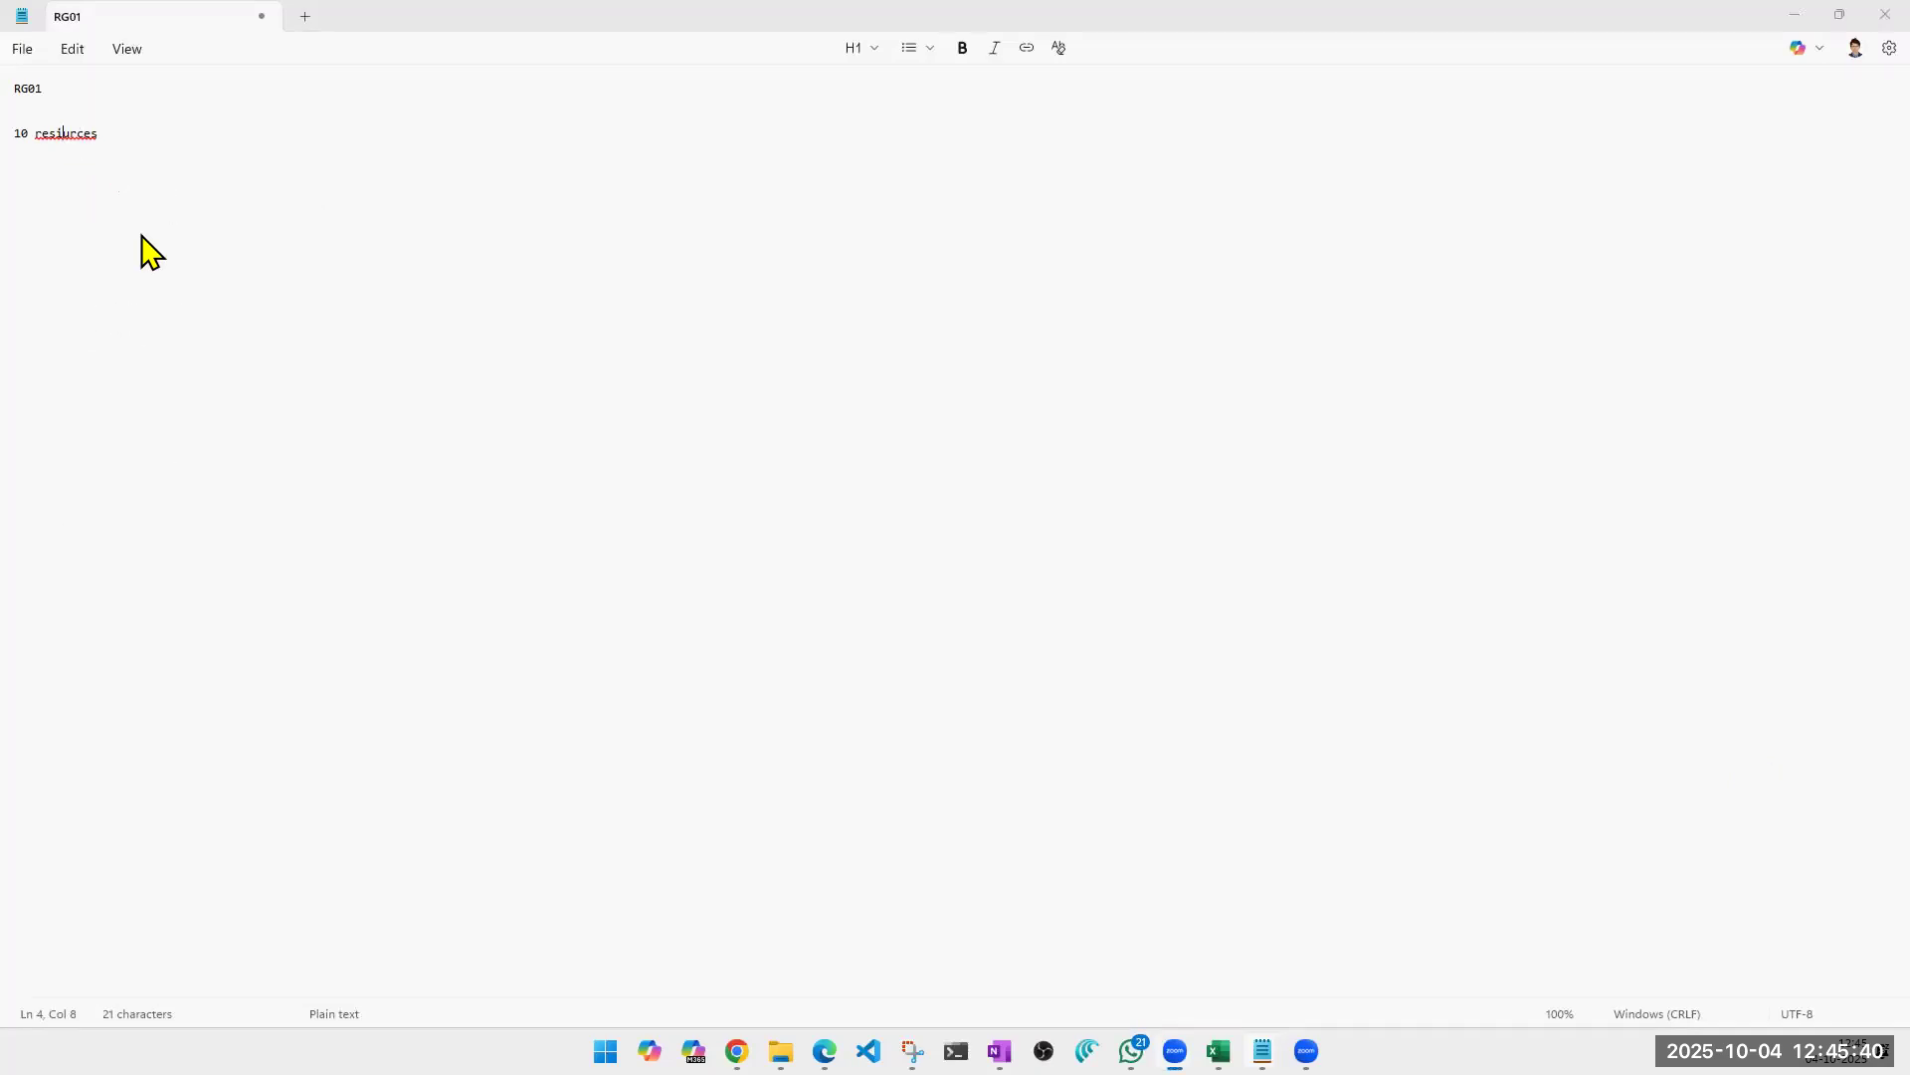
pyautogui.click(30, 137)
pyautogui.click(71, 137)
pyautogui.doubleClick(74, 137)
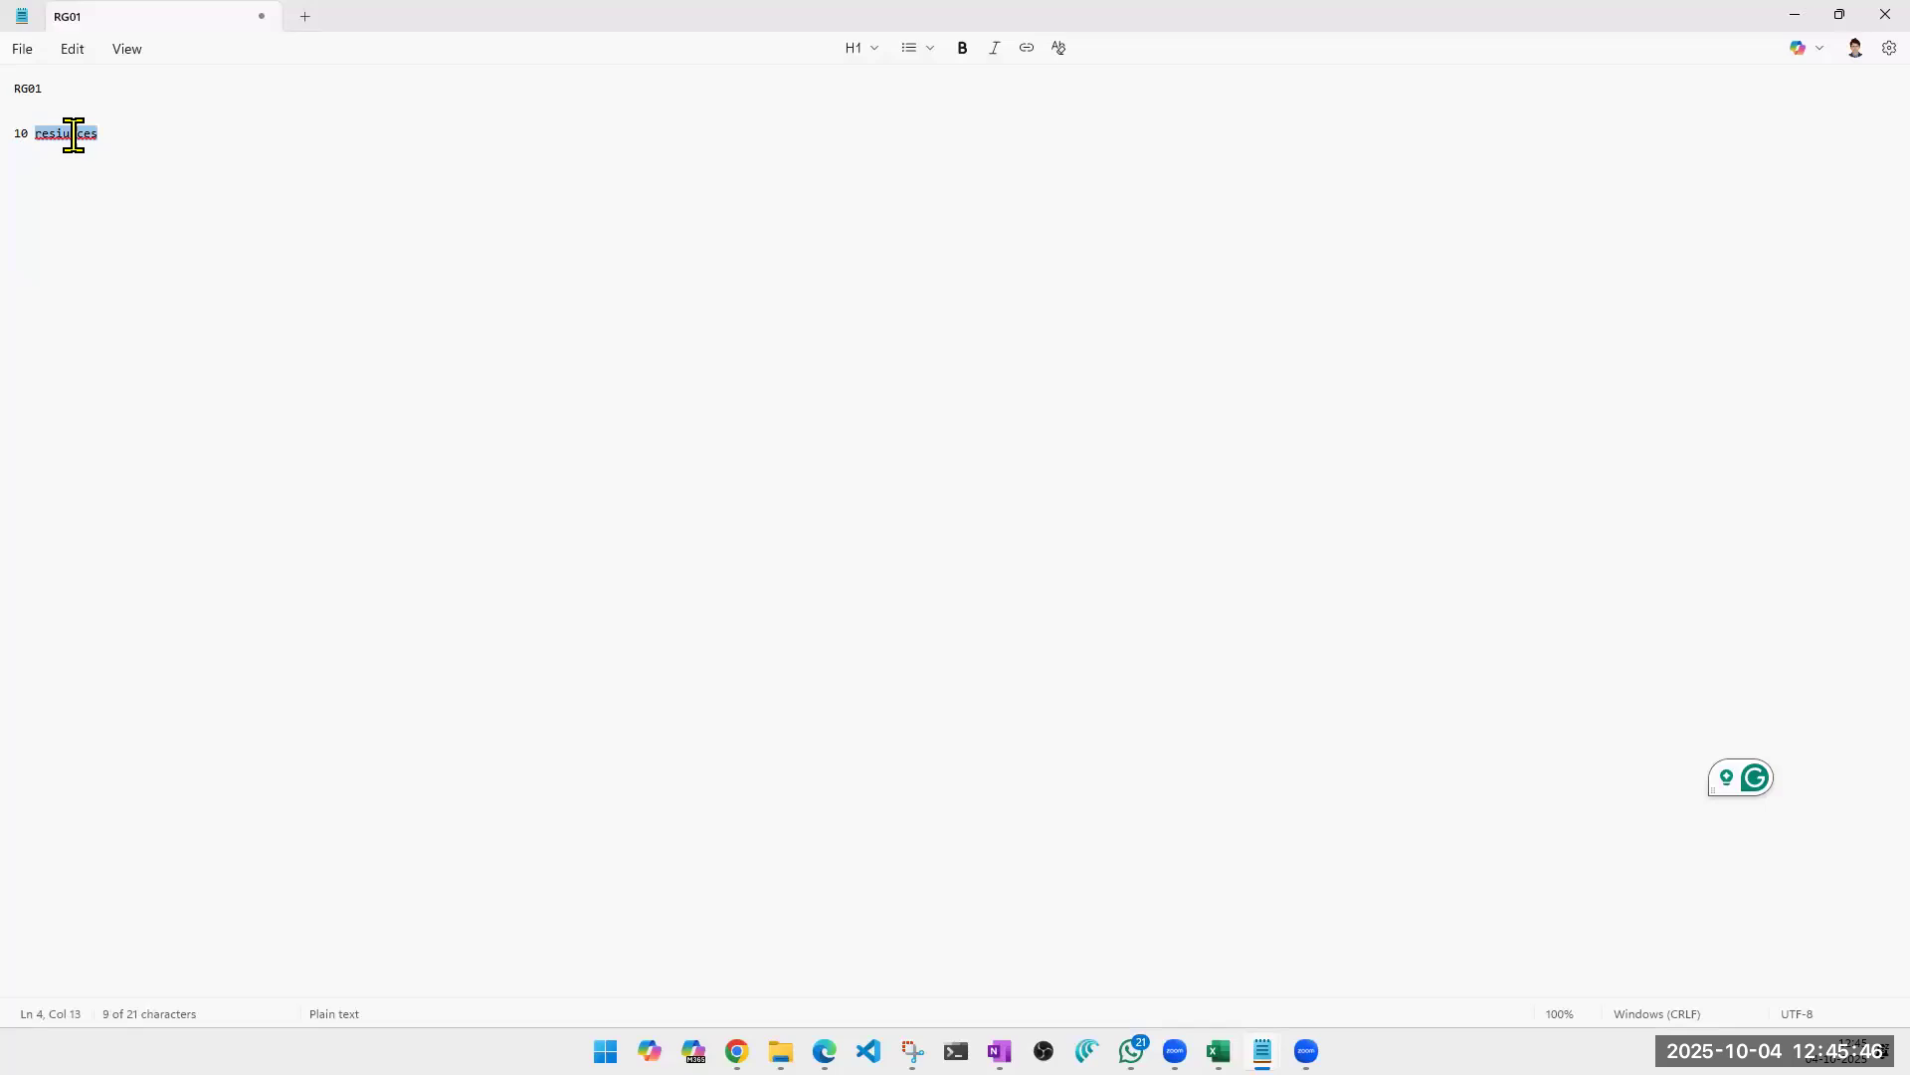
pyautogui.write('resources')
pyautogui.press('Return')
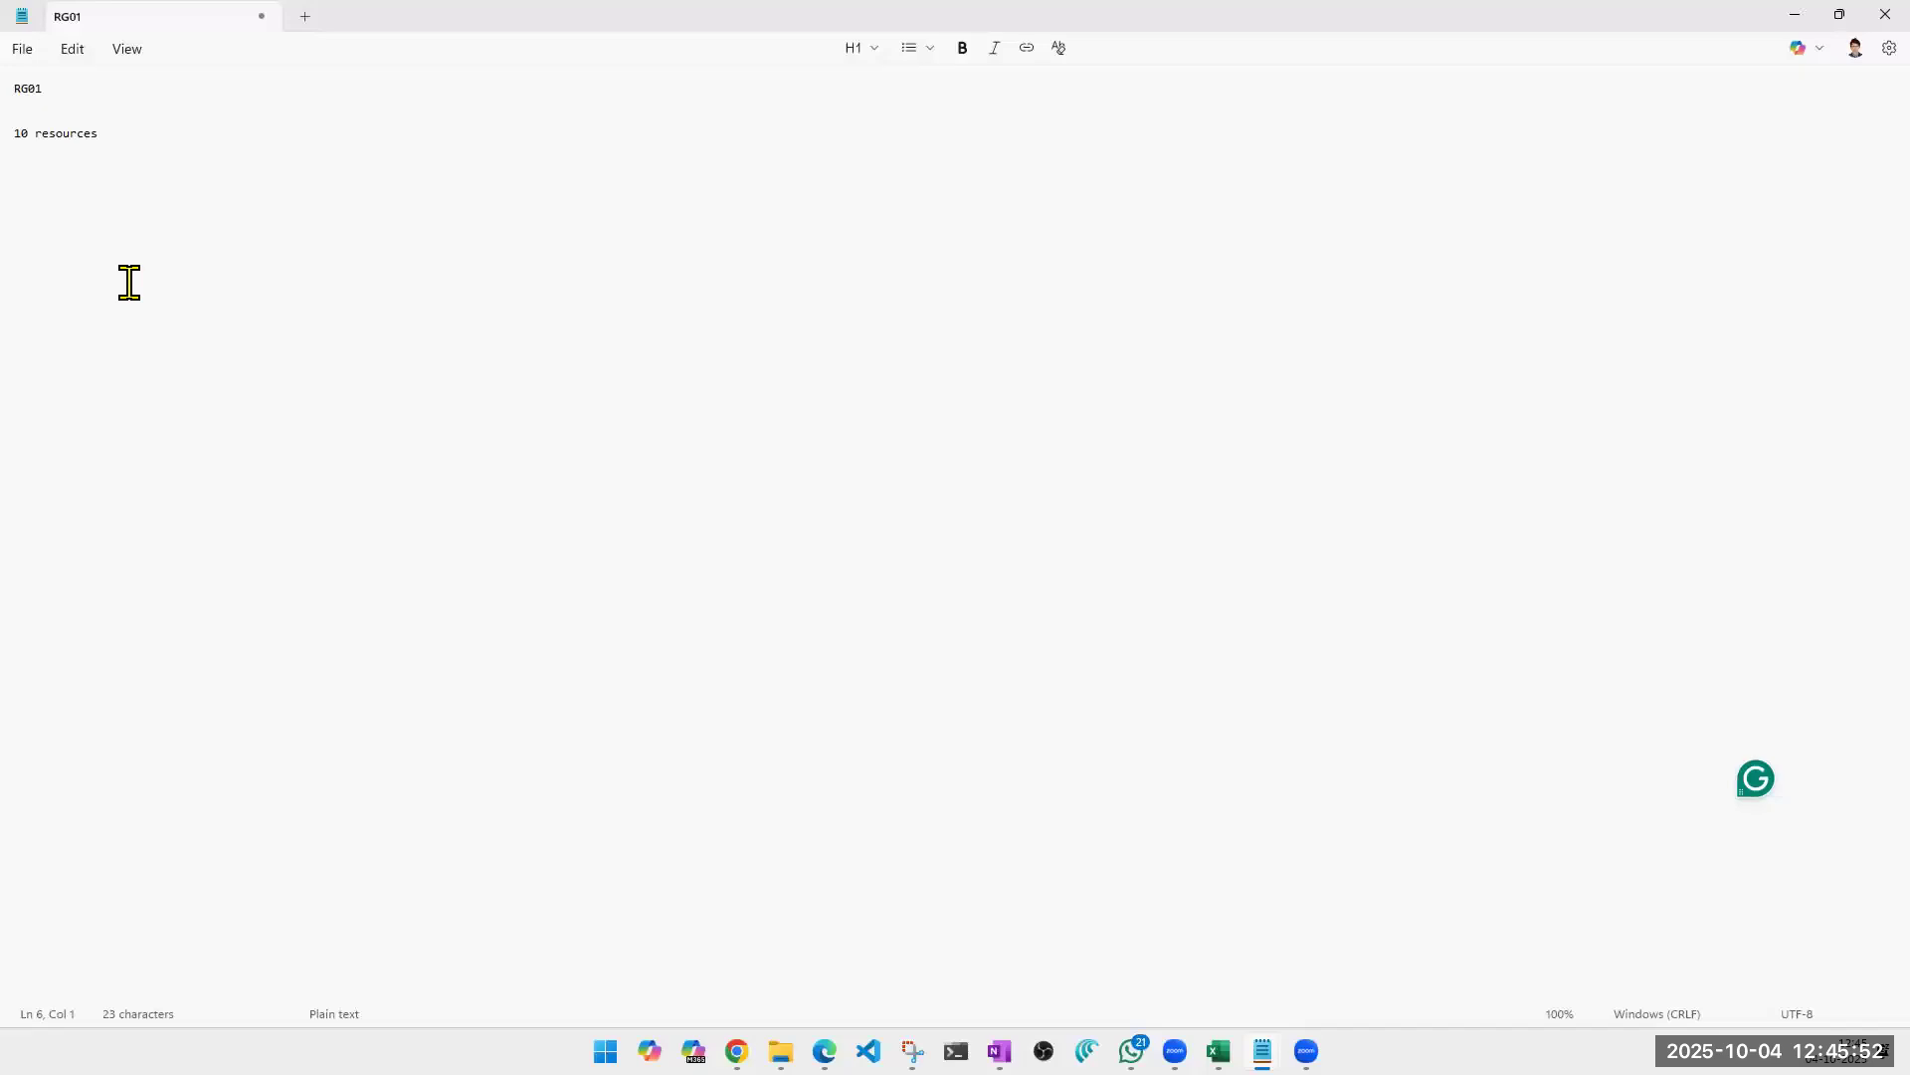
# Add the line "1 VM" and, below it, a separator row of equals signs with blank lines around it.
pyautogui.write('1 VM')
pyautogui.press('Return')
pyautogui.press('Return')
pyautogui.press('Return')
pyautogui.write('========================================')
pyautogui.press('Return')
pyautogui.press('Return')
pyautogui.press('Return')
# Write the requirement "I WANT , no one should be able to change anything on my VM" below the separator.
pyautogui.write('I WANT ')
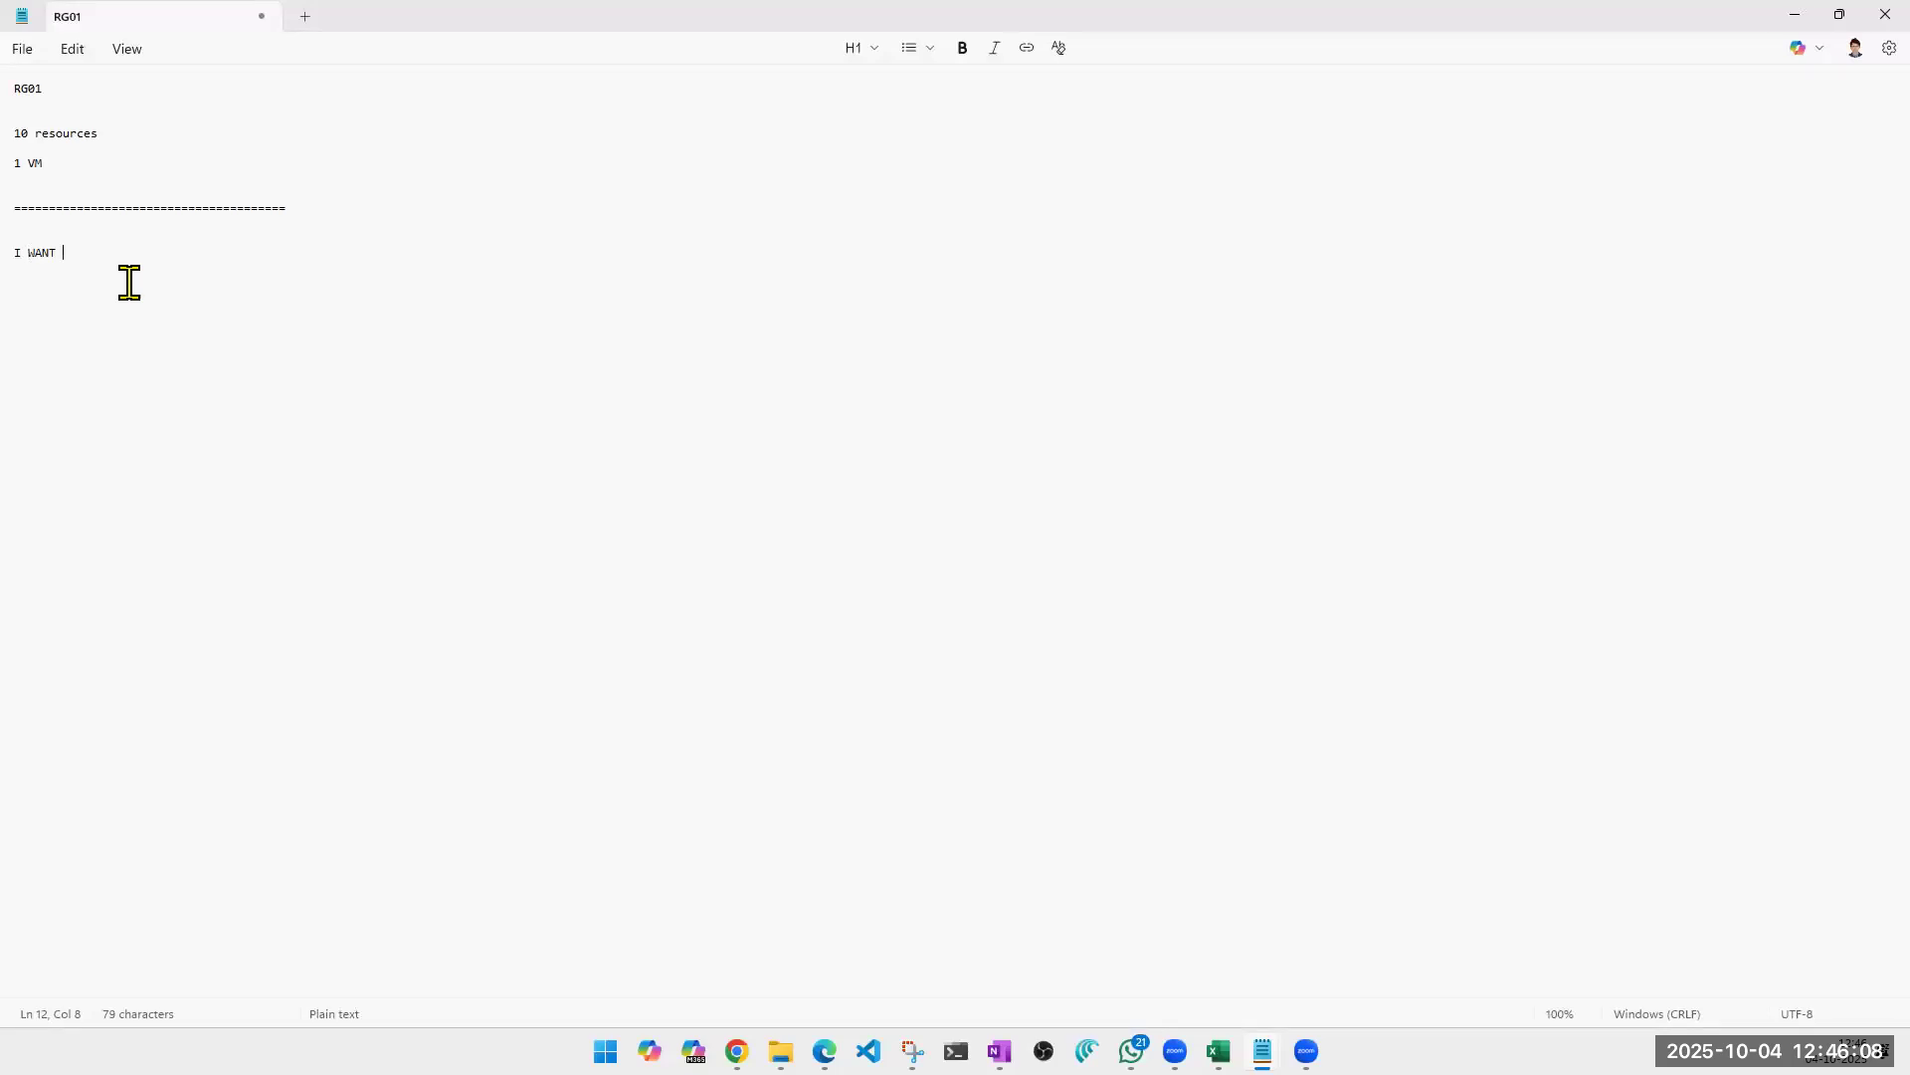
pyautogui.write(', none')
pyautogui.hotkey('ctrl', 'shift', 'Left')
pyautogui.write('no one should be able to change anything on my VM')
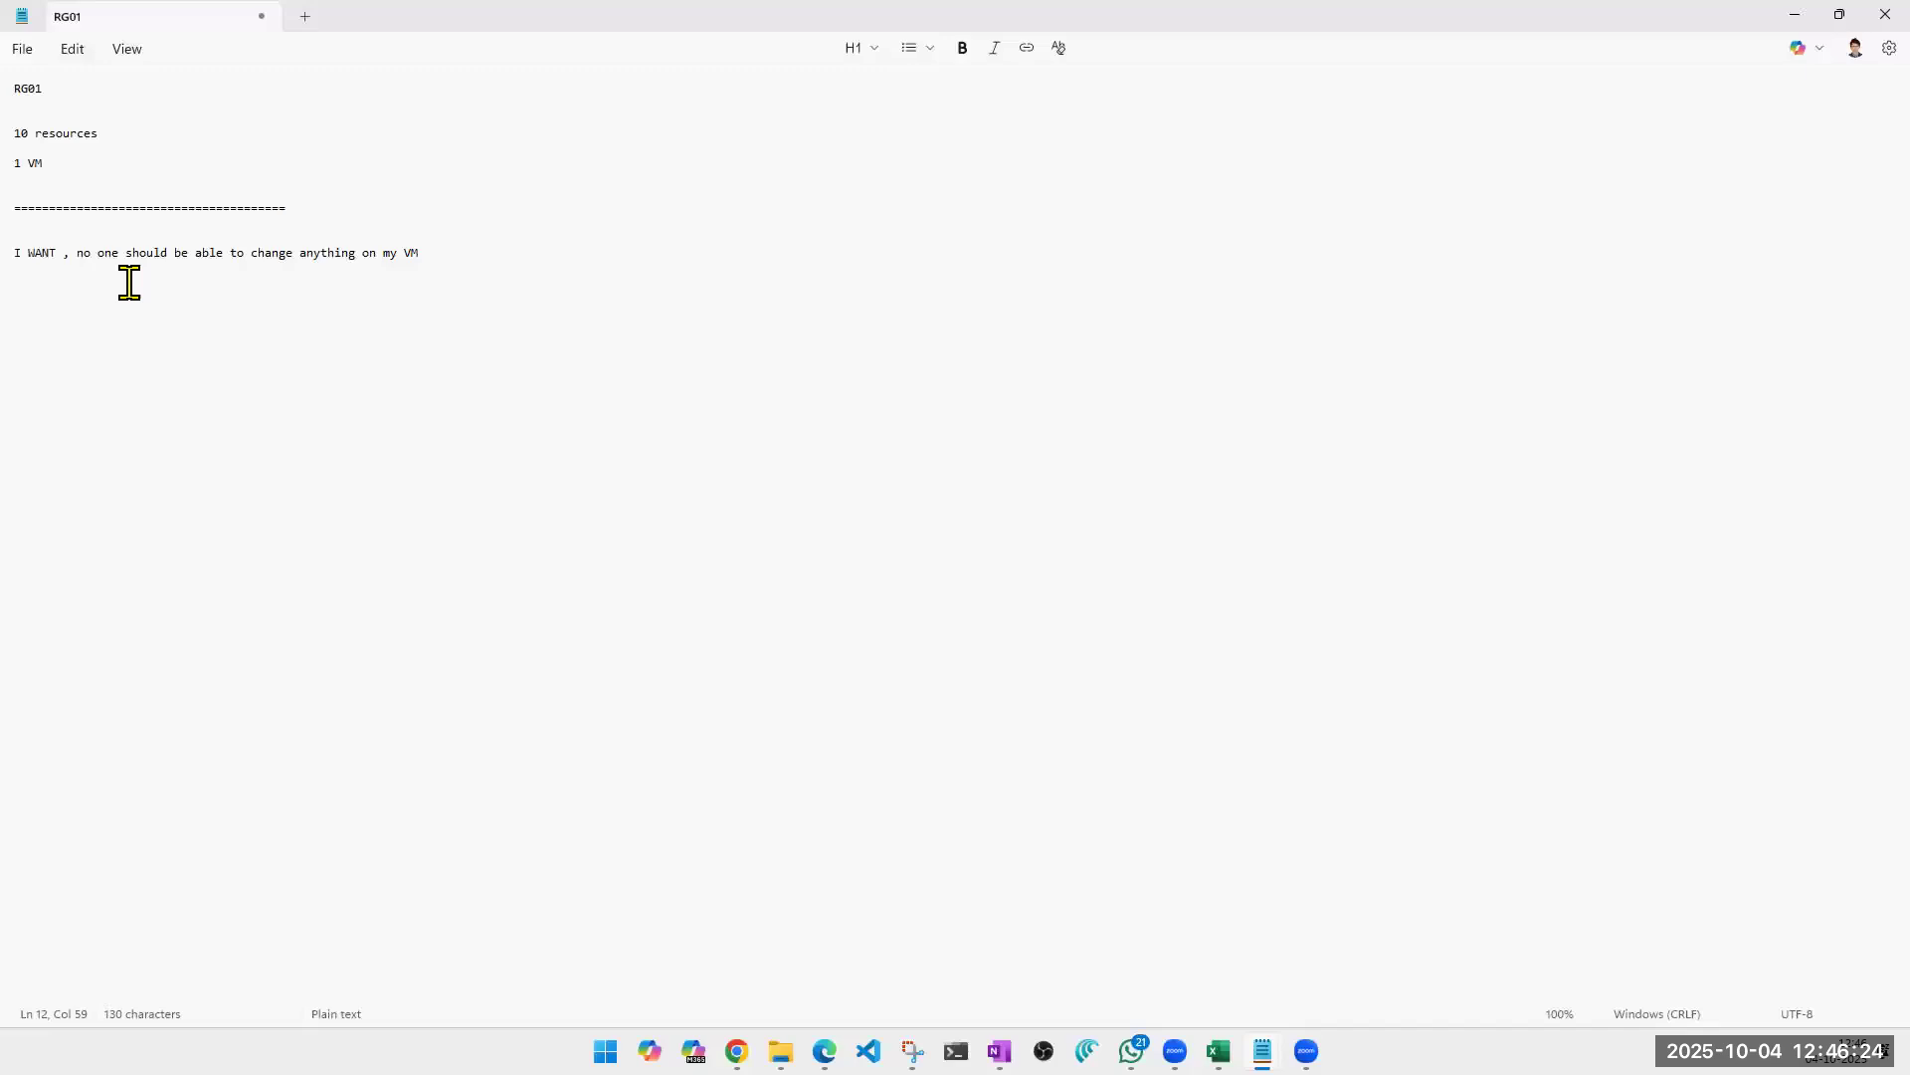
pyautogui.write(' ()')
# Append "(neither change nor delete)" in parentheses to the end of the VM requirement.
pyautogui.press('Left')
pyautogui.write('neither change nor delete')
pyautogui.press('Right')
# Extend the parenthetical note after "delete" with "- stop, start, resizing".
pyautogui.press('Left')
pyautogui.write('- stop, start, resizing,')
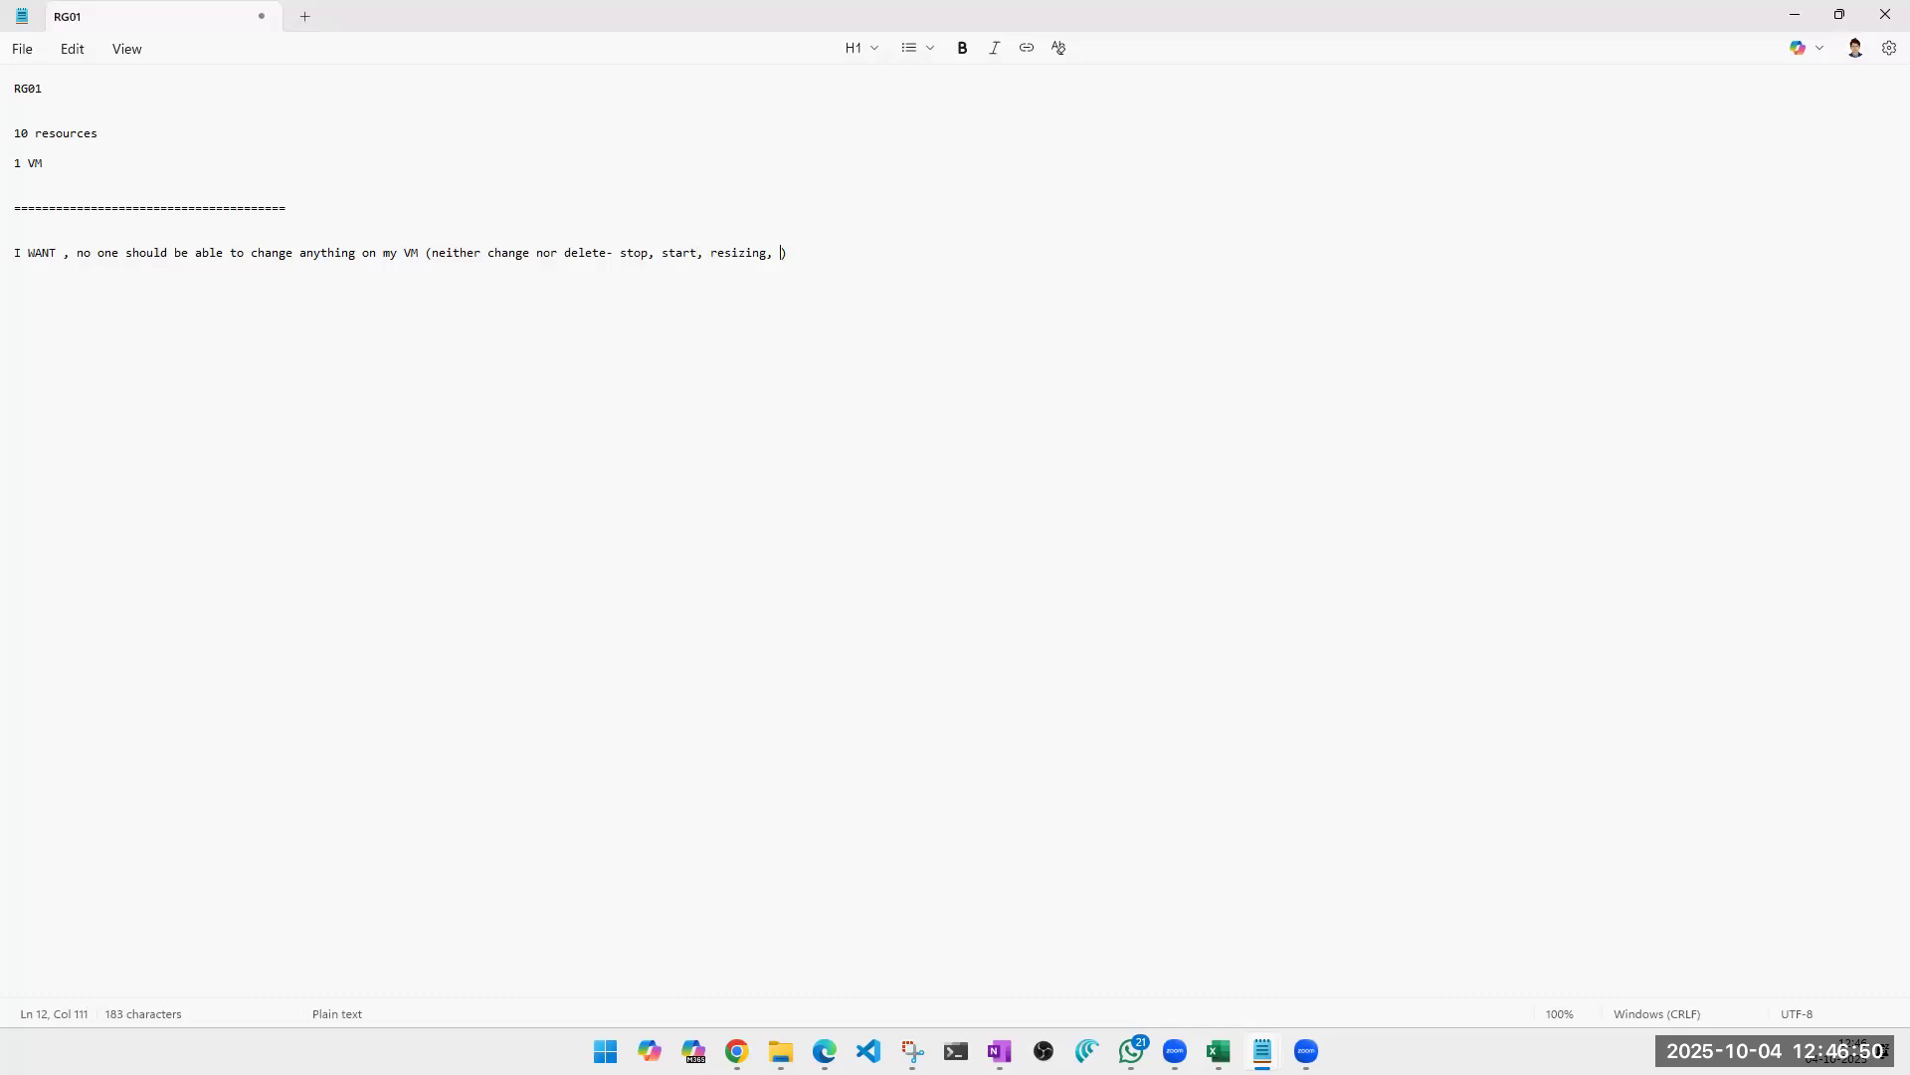
pyautogui.press('BackSpace')
pyautogui.press('BackSpace')
pyautogui.press('Right')
# List "NIC", "IP address" and "storage etc etc" on separate lines below the VM requirement.
pyautogui.press('Return')
pyautogui.press('Return')
pyautogui.press('Return')
pyautogui.write('NIC')
pyautogui.press('Return')
pyautogui.write('IP address')
pyautogui.press('Return')
pyautogui.write('storage etc etc')
pyautogui.press('Return')
pyautogui.press('Return')
pyautogui.press('Return')
pyautogui.press('Return')
# Below the list, leave blank lines and write "I am happy if my engg are making changes to these resources".
pyautogui.write('I am happy if my engg are ma')
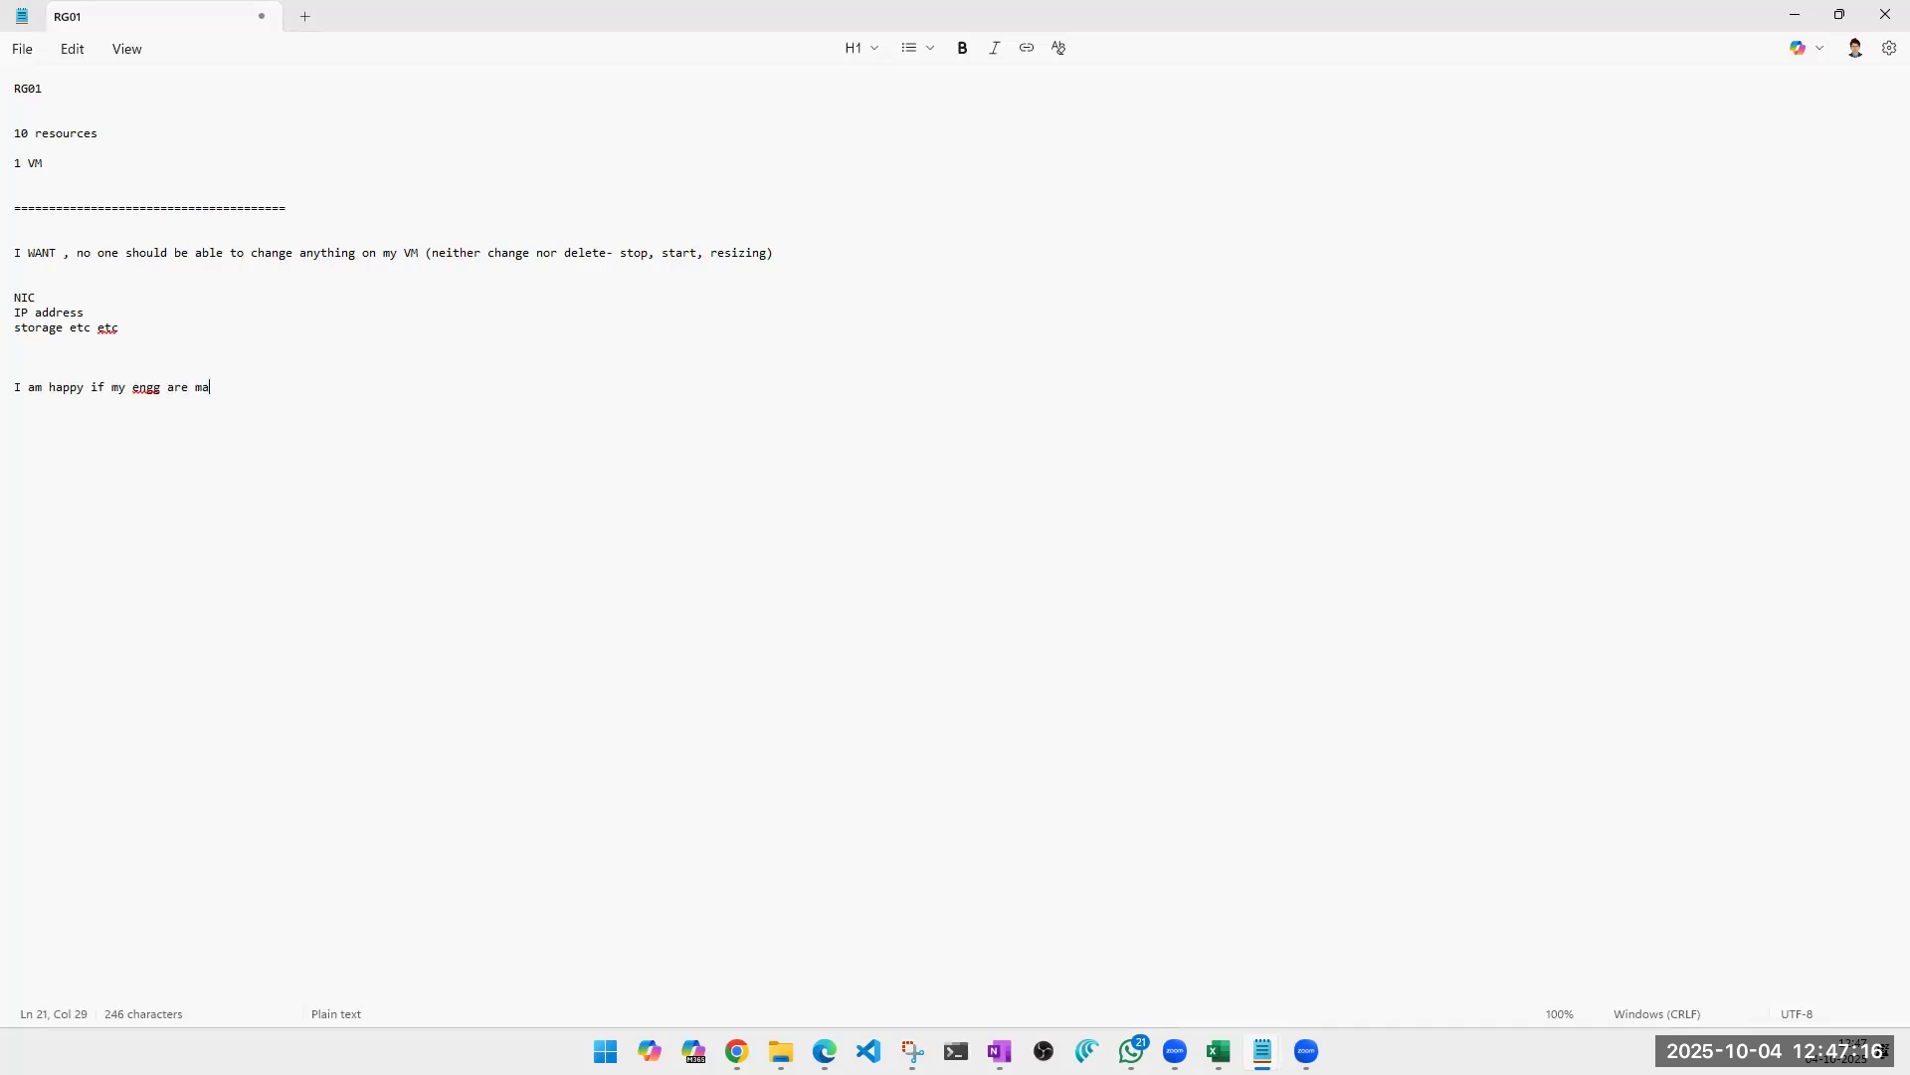
pyautogui.write('king changes to these resources, but I do not want them to delete anything from the above')
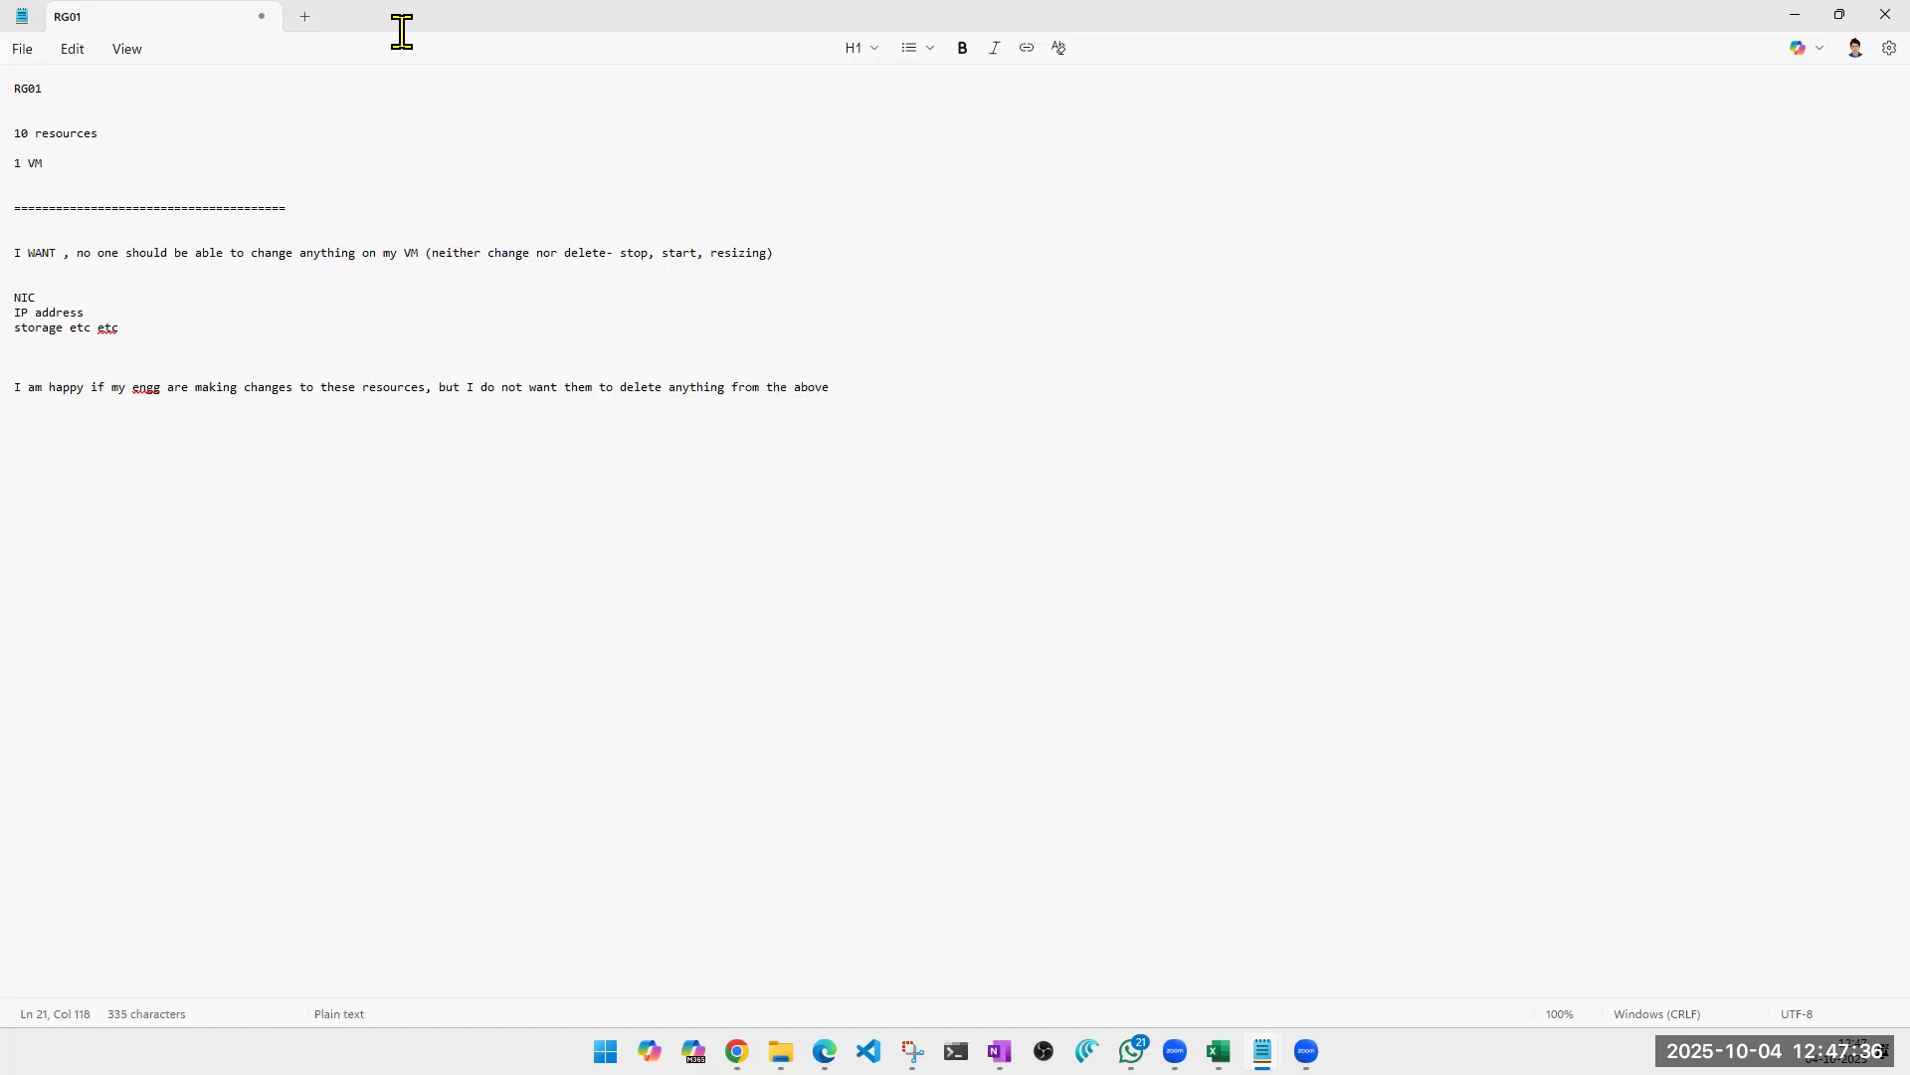
# Format the entire note as bold text in the Subtitle style.
pyautogui.hotkey('ctrl', 'a')
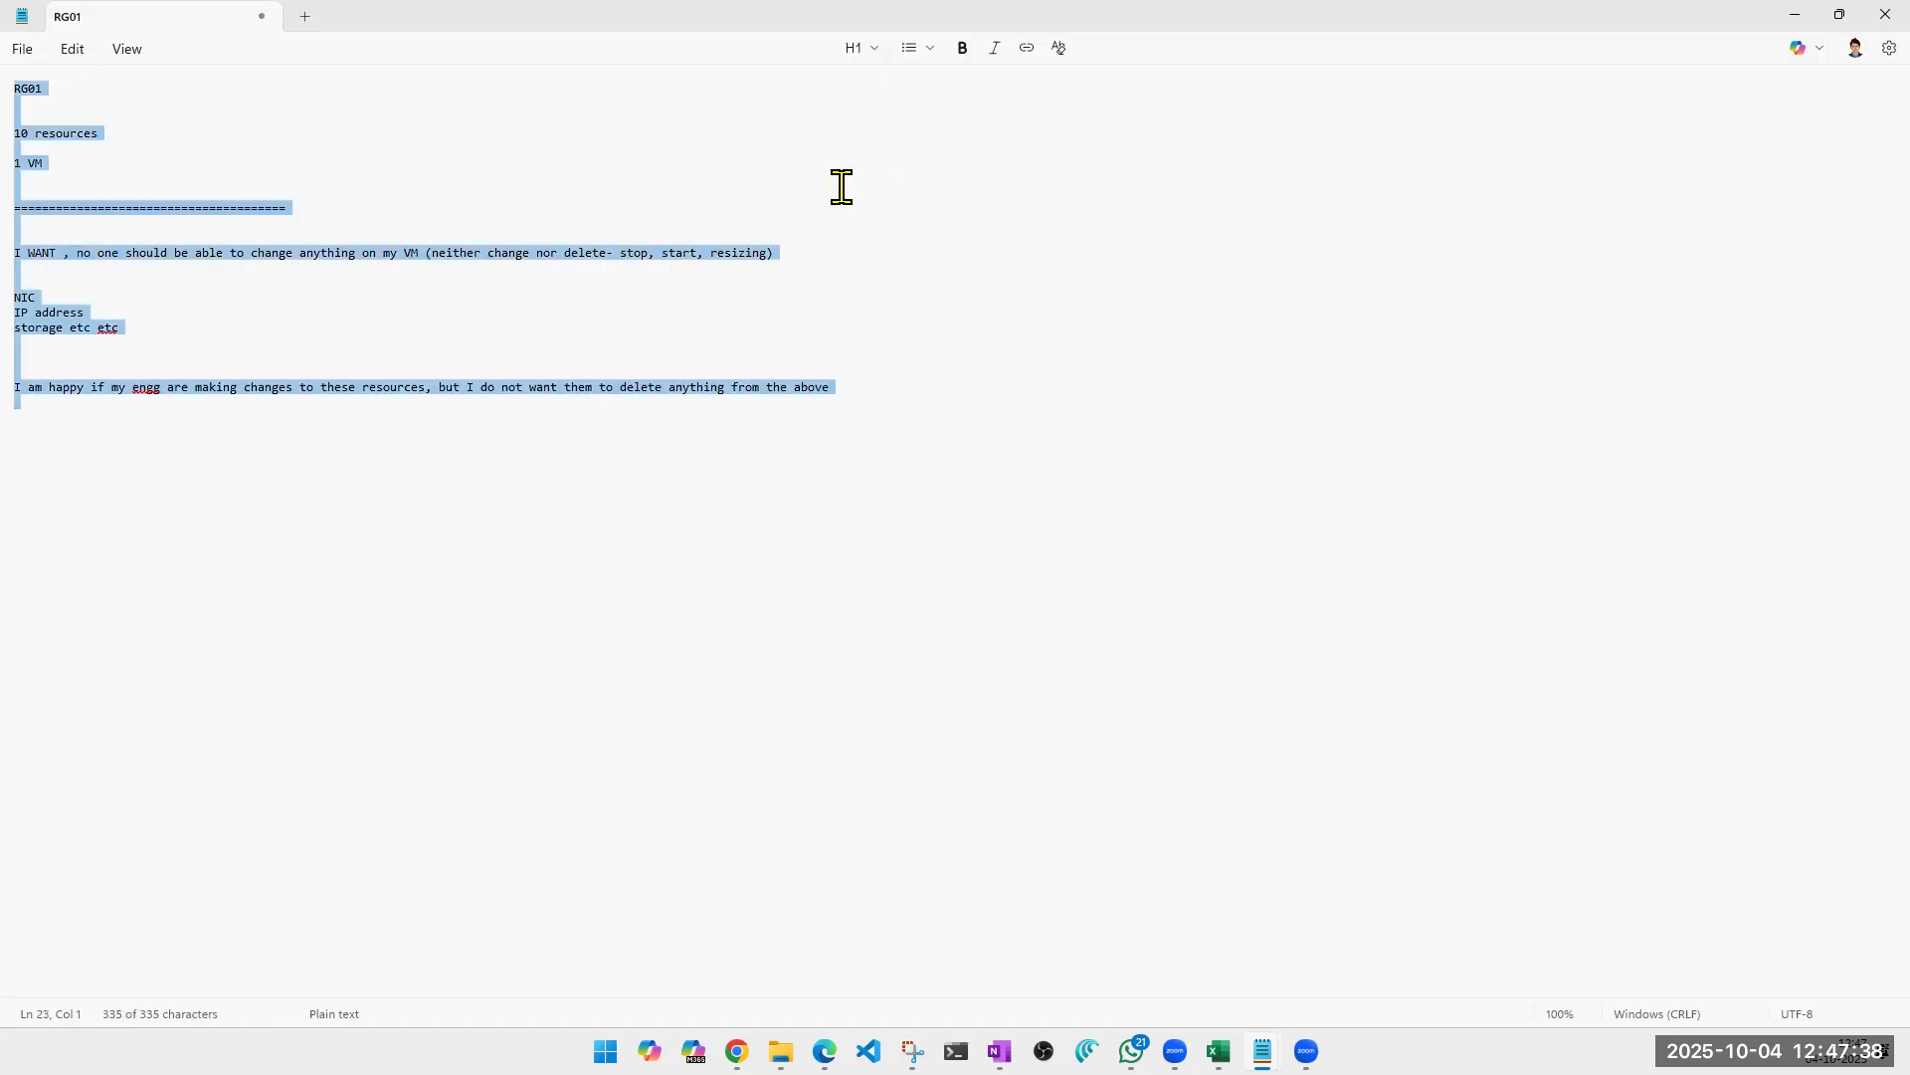
pyautogui.keyDown('ctrl'); pyautogui.scroll(2, 748, 384); pyautogui.keyUp('ctrl')
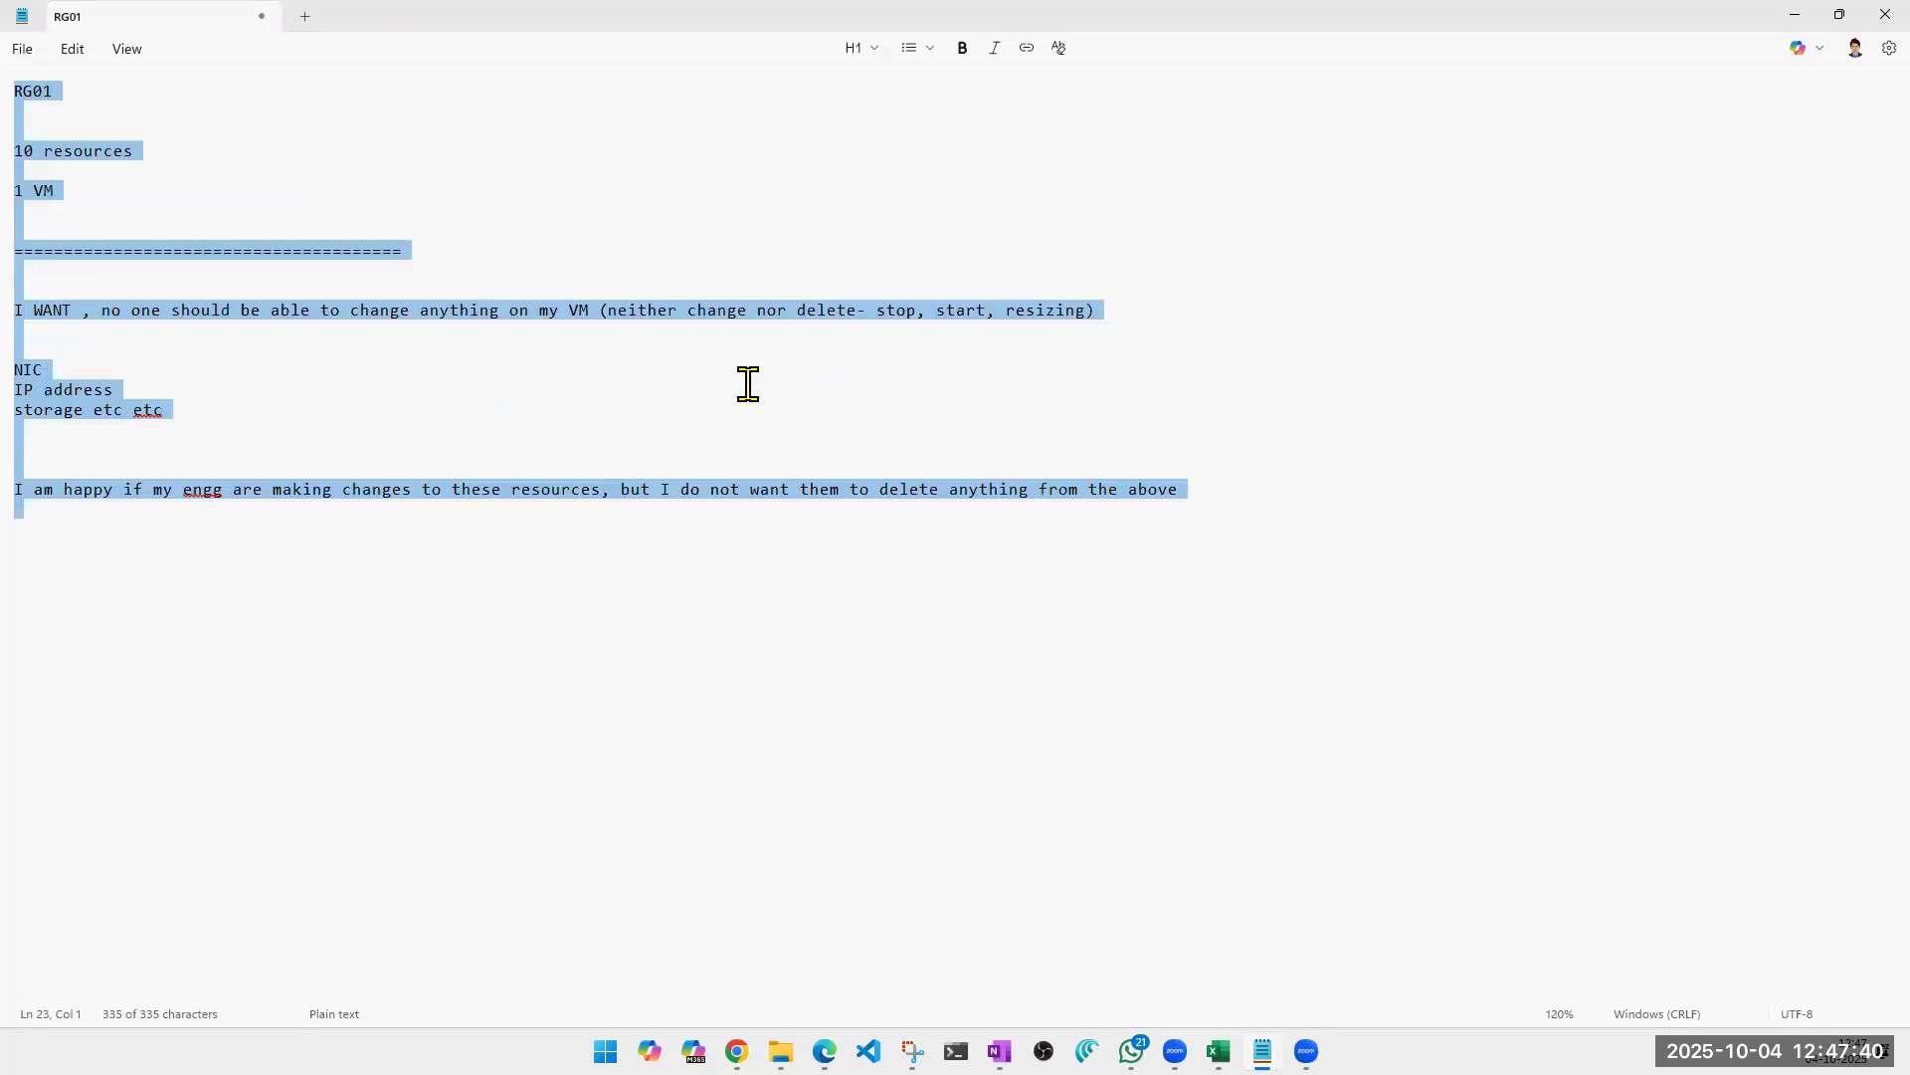
pyautogui.keyDown('ctrl'); pyautogui.scroll(4, 749, 384); pyautogui.keyUp('ctrl')
pyautogui.hotkey('ctrl', 'b')
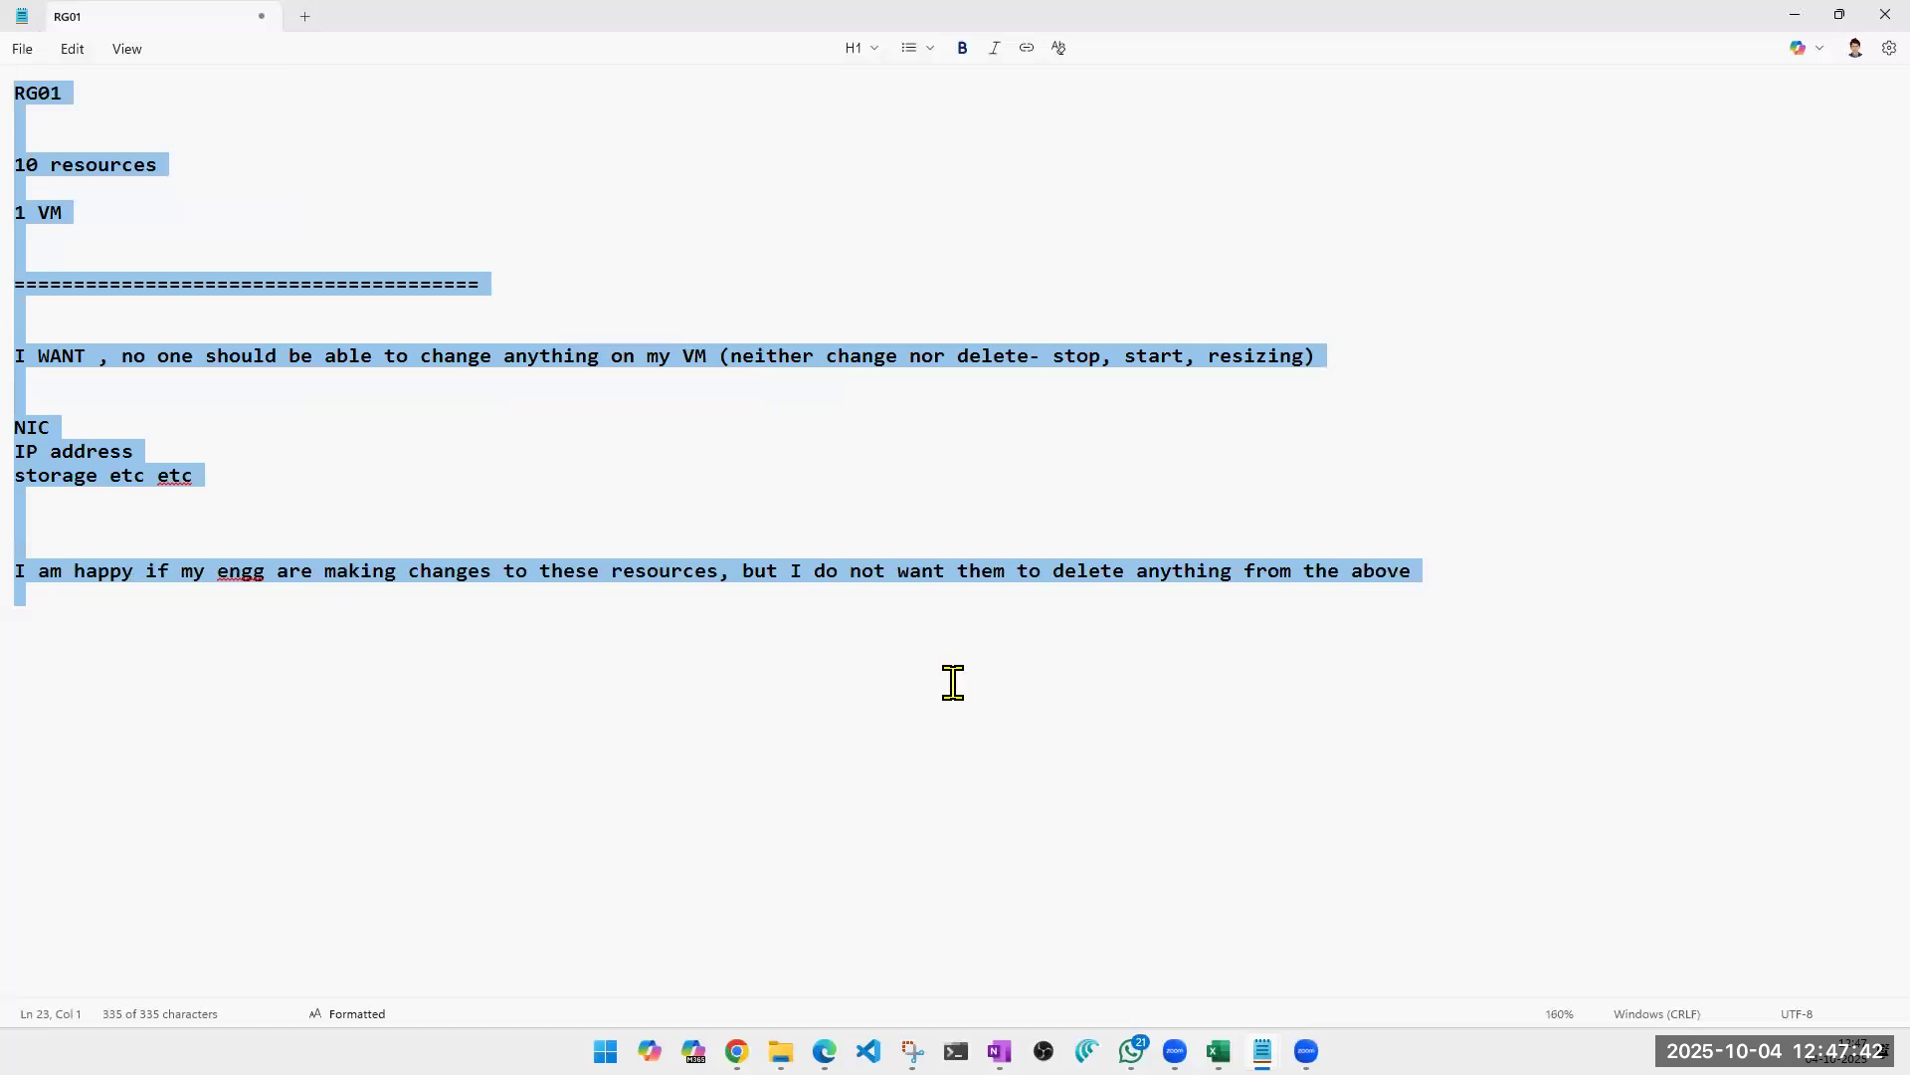
pyautogui.click(860, 47)
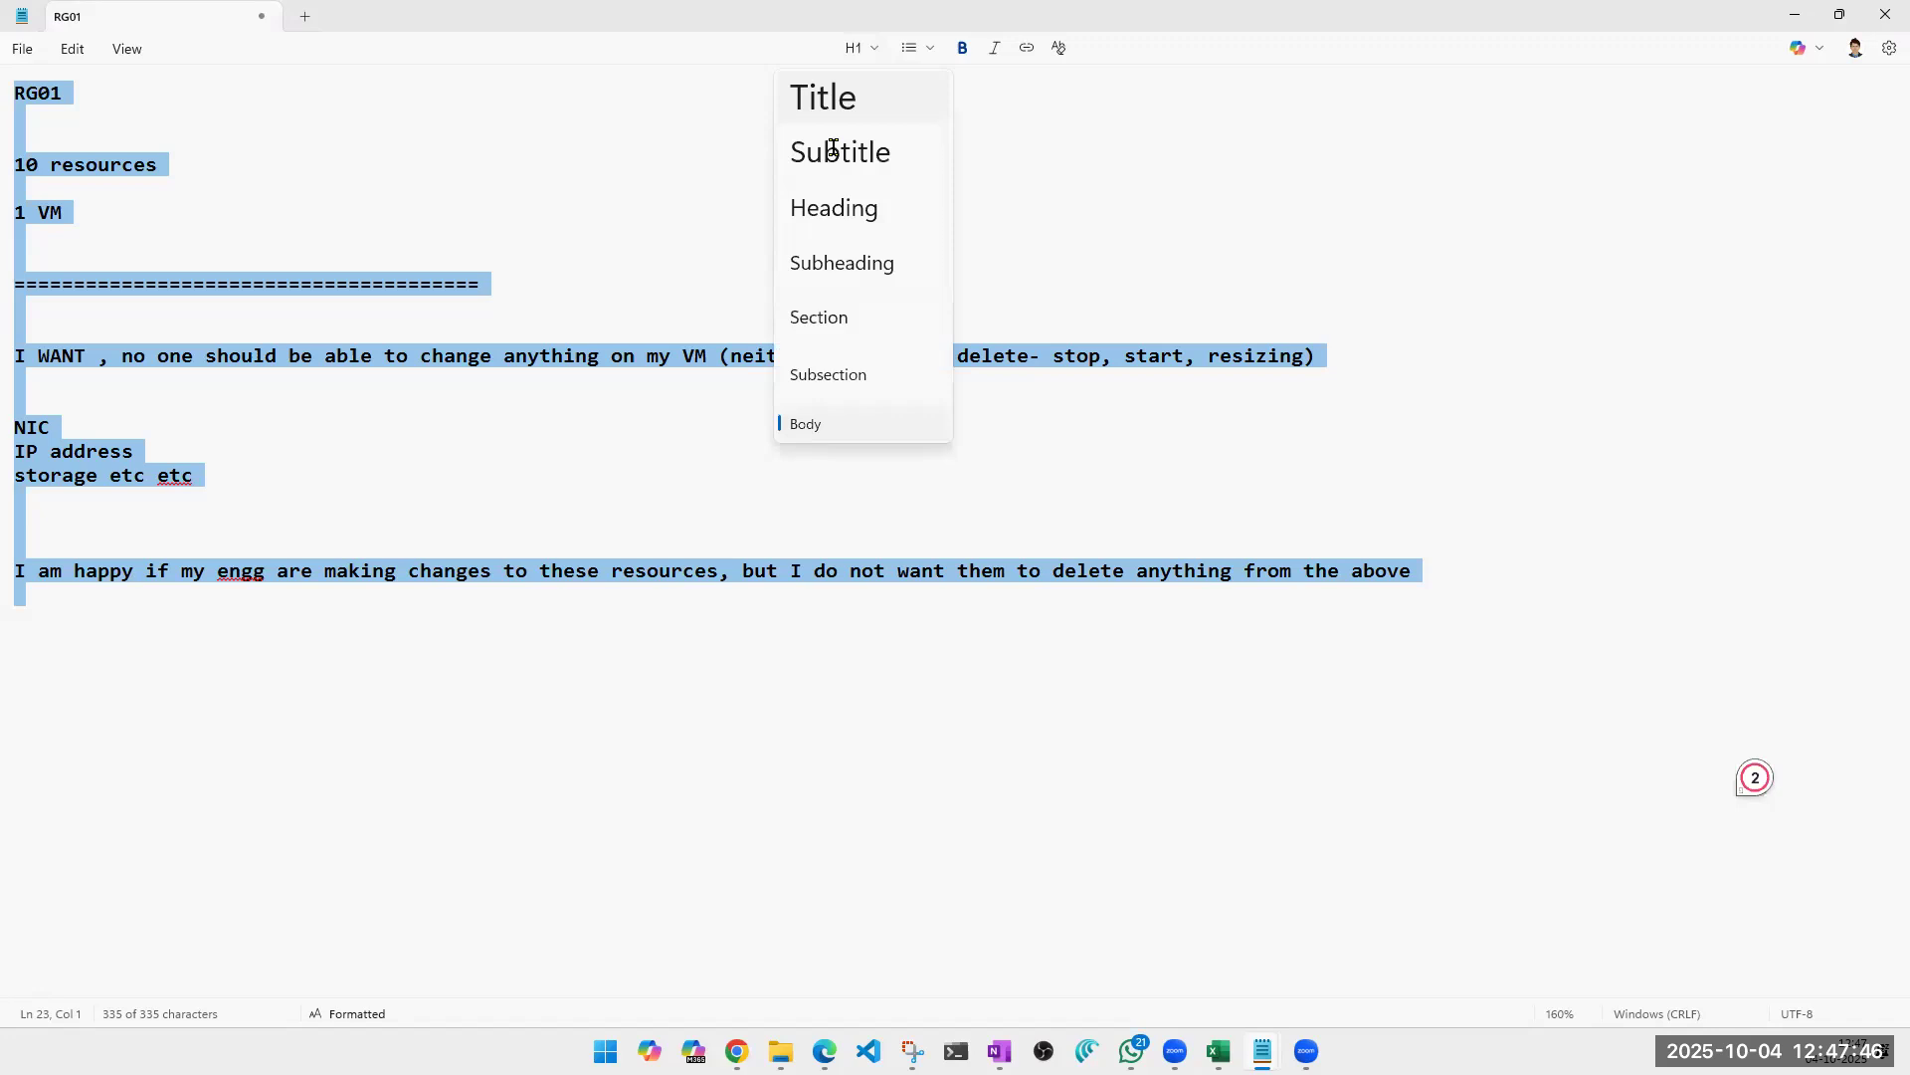
pyautogui.click(834, 151)
pyautogui.scroll(-2, 802, 336)
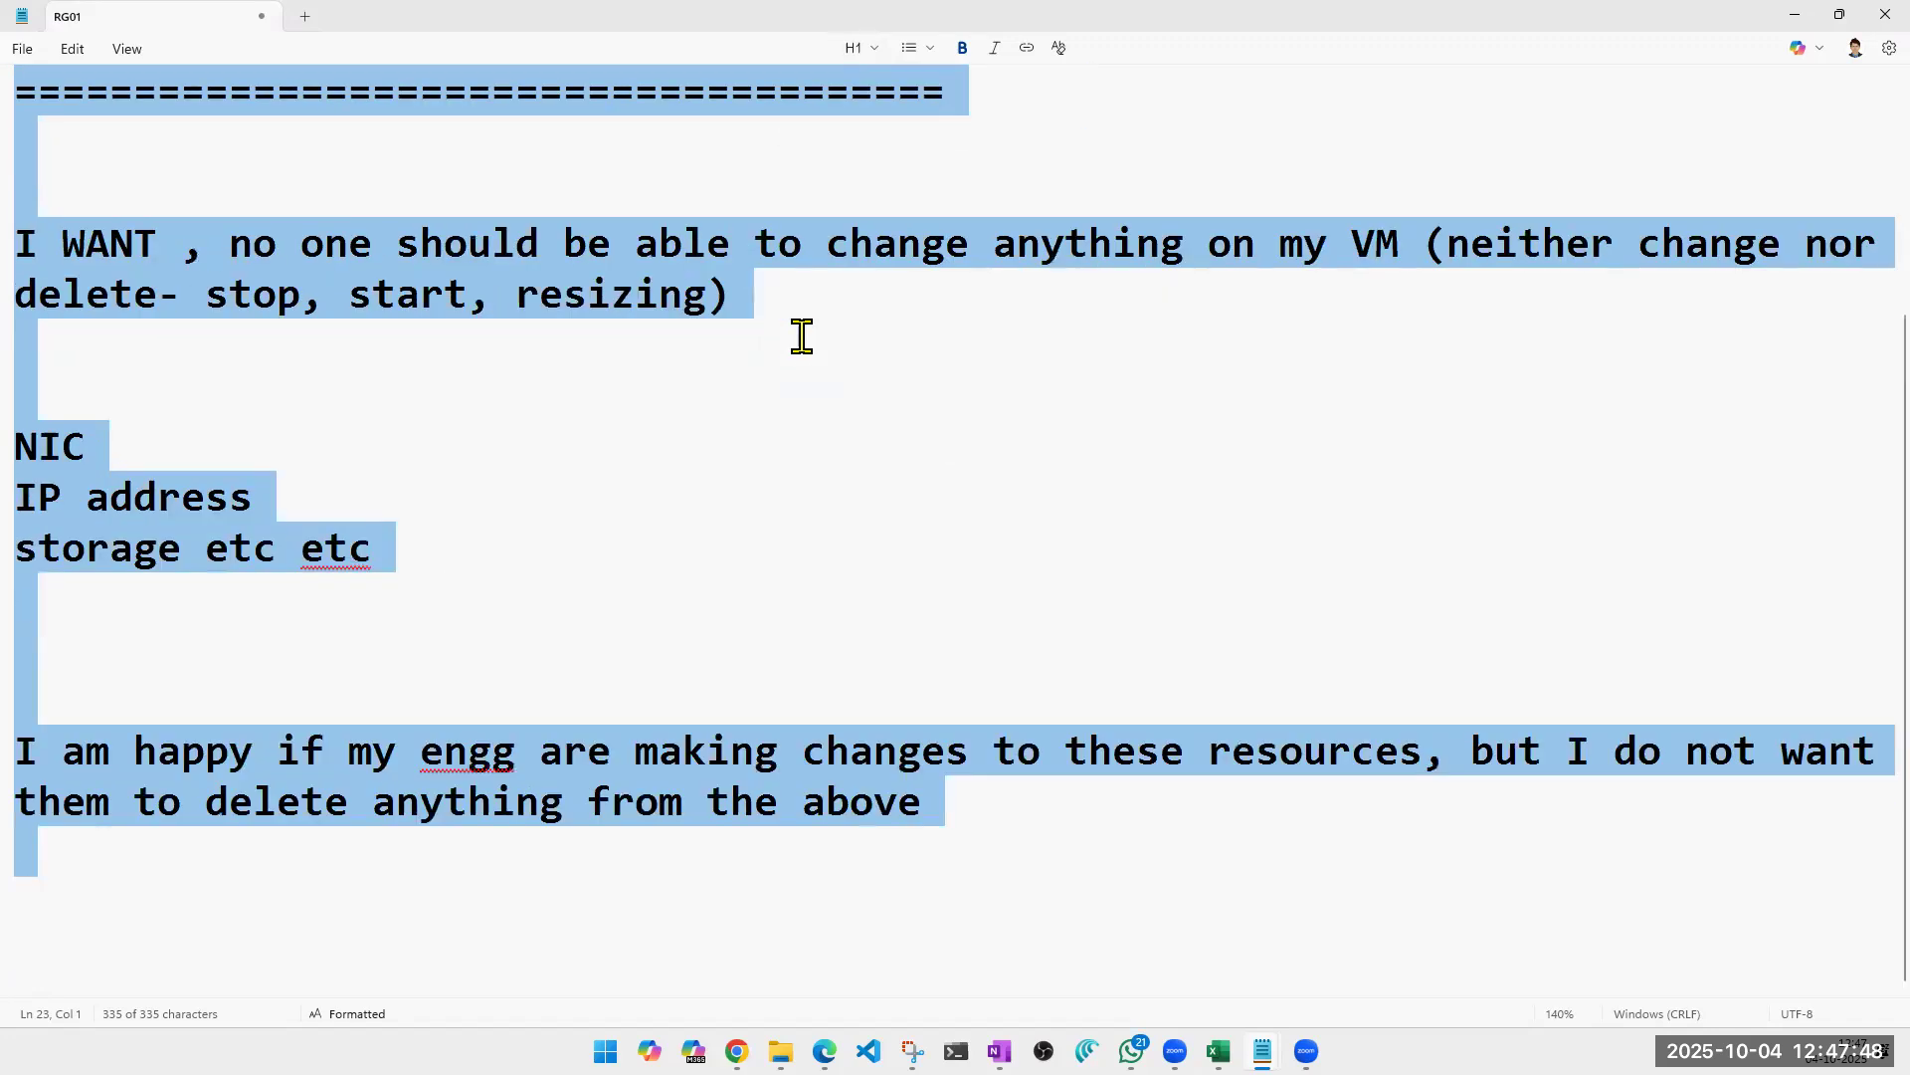
pyautogui.scroll(-5, 802, 336)
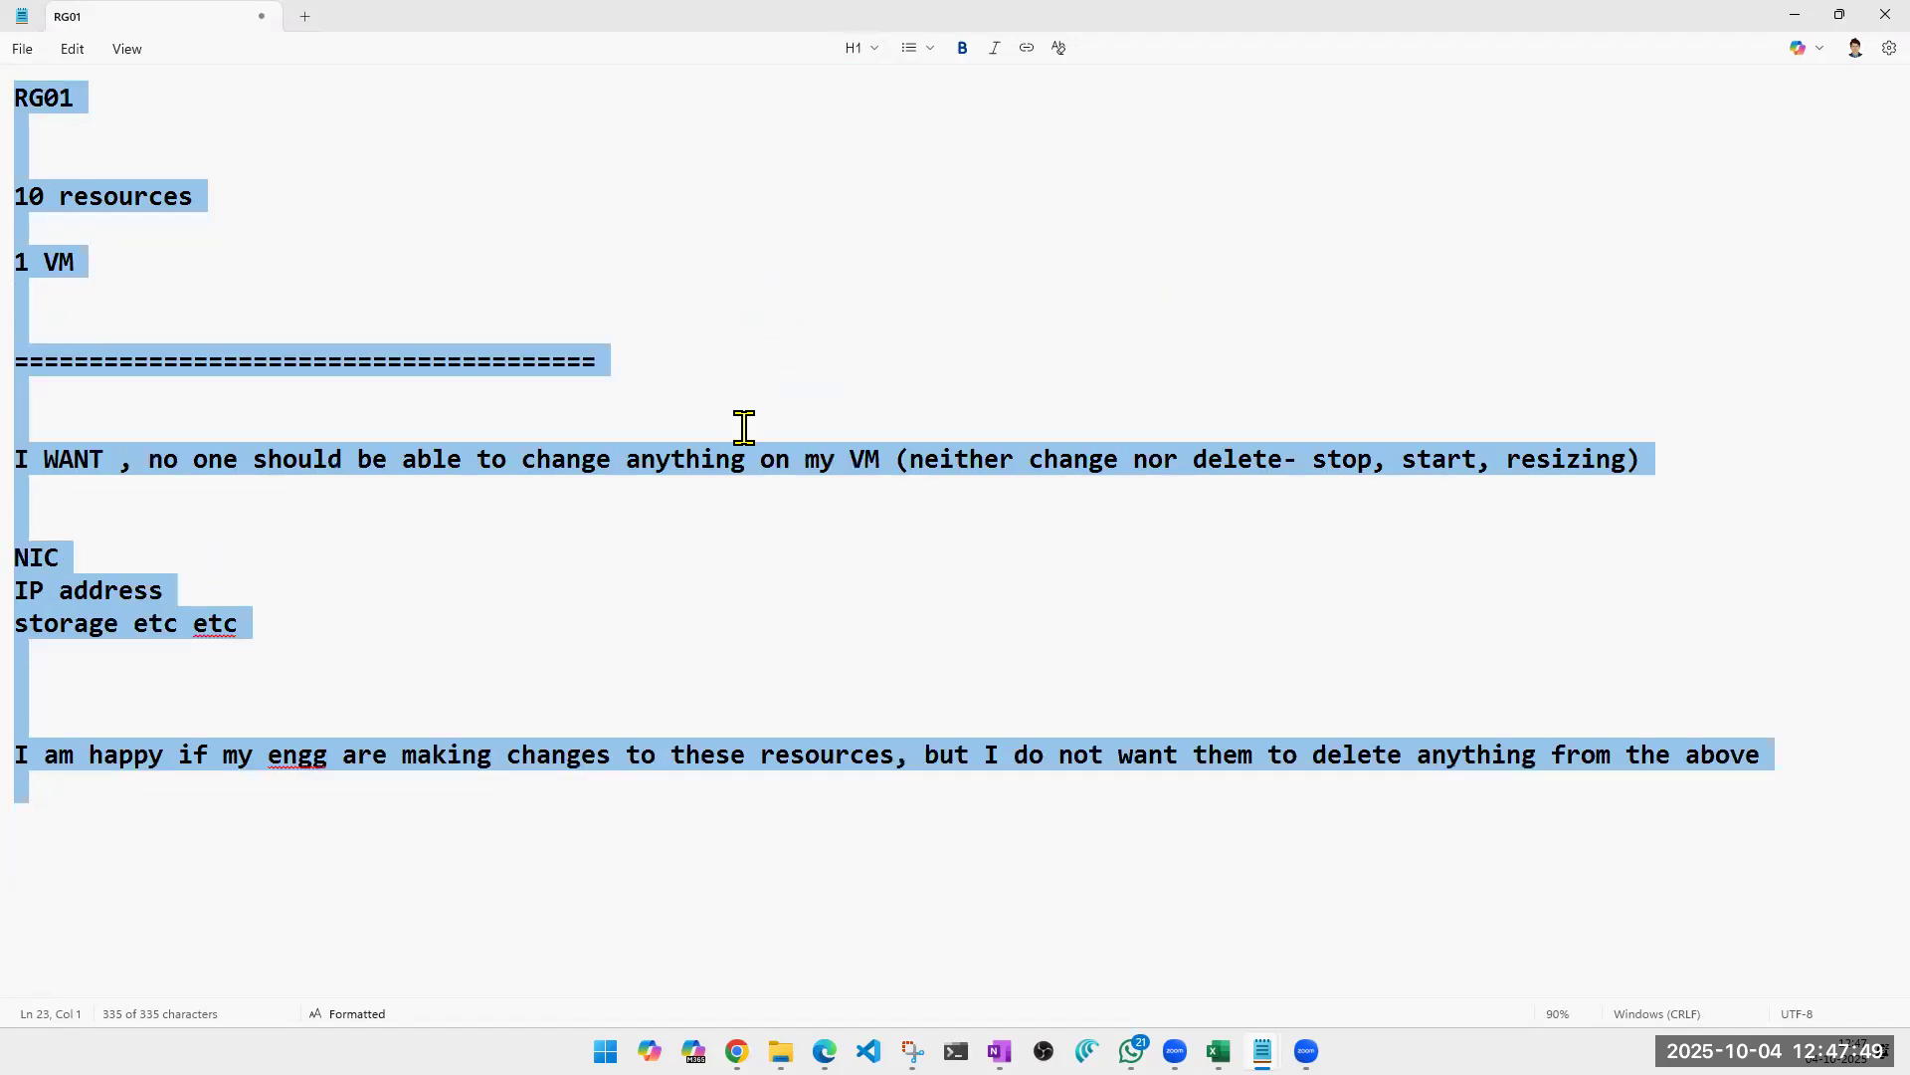
# Add a long separator row of equals signs below the final sentence.
pyautogui.click(99, 853)
pyautogui.write('================================================================================')
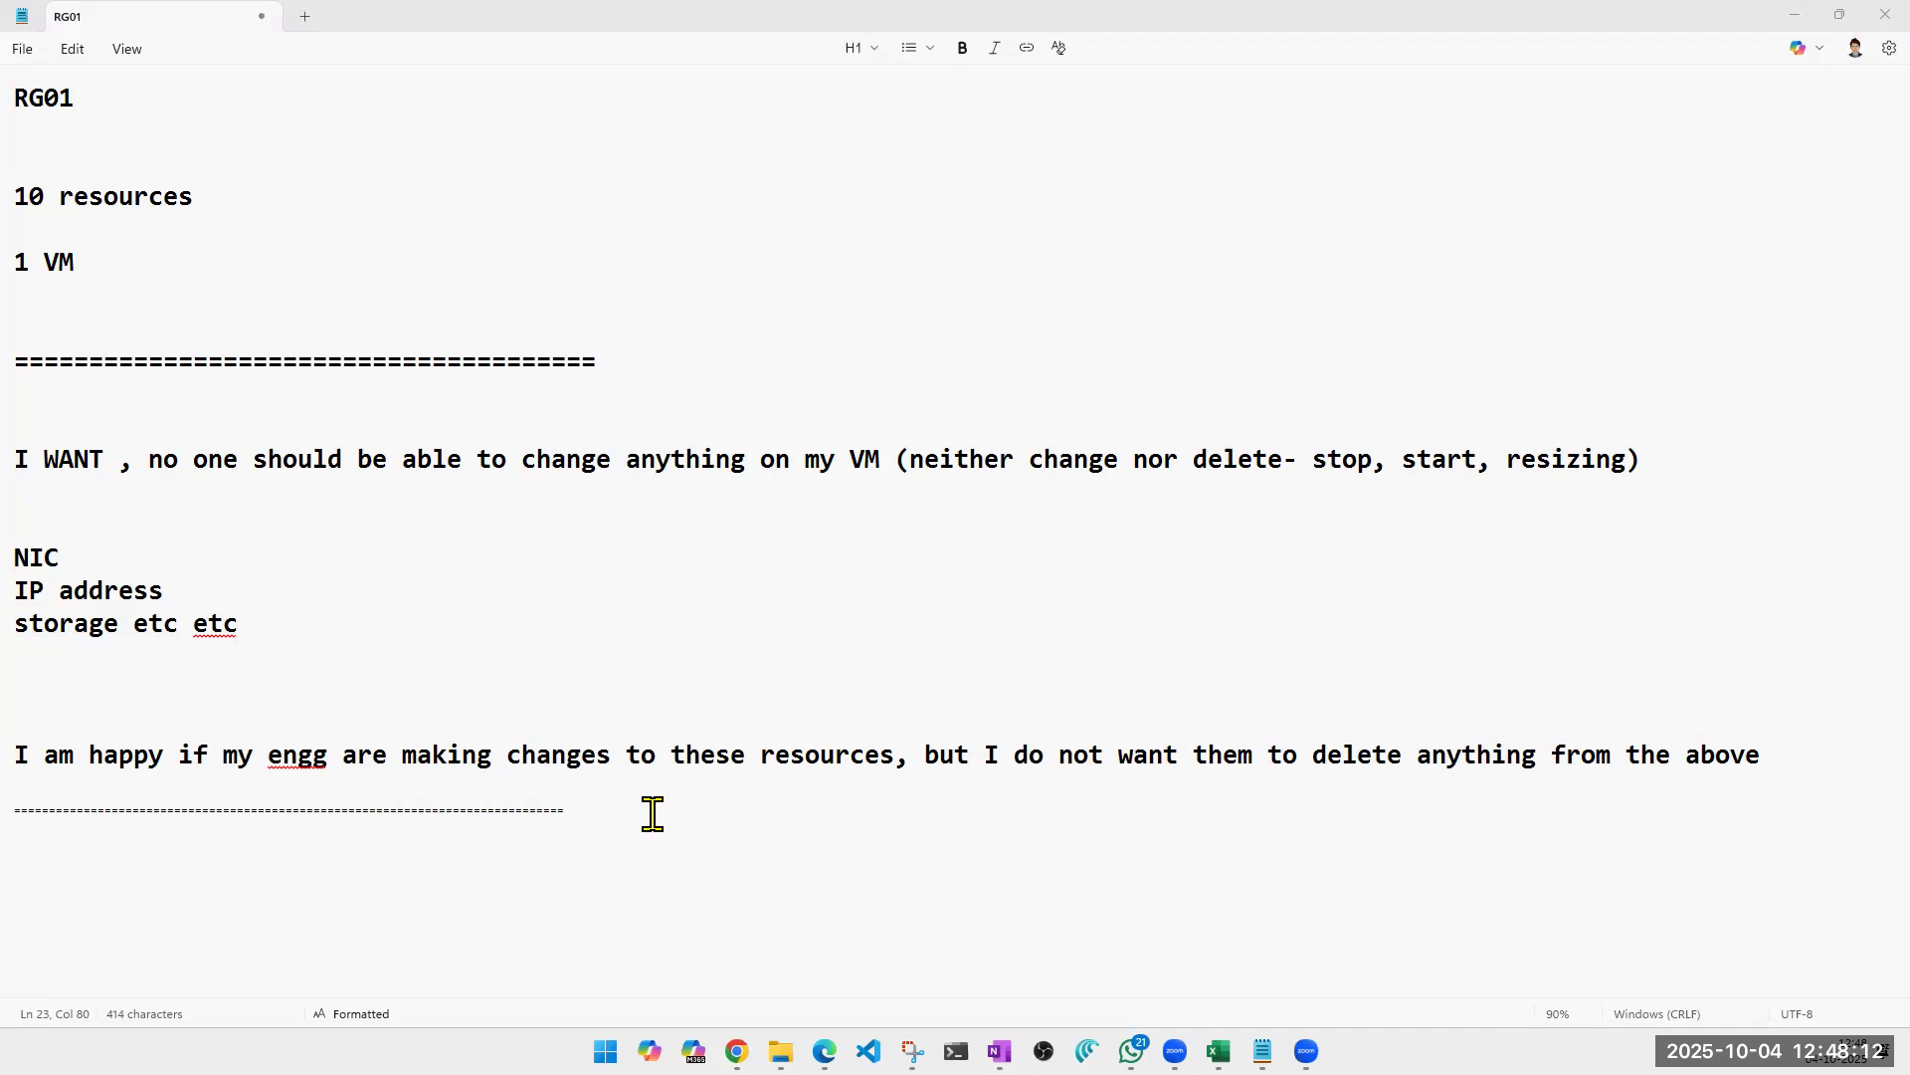
# Annotate the RG01 line with "-- Del lock".
pyautogui.click(121, 110)
pyautogui.write('--')
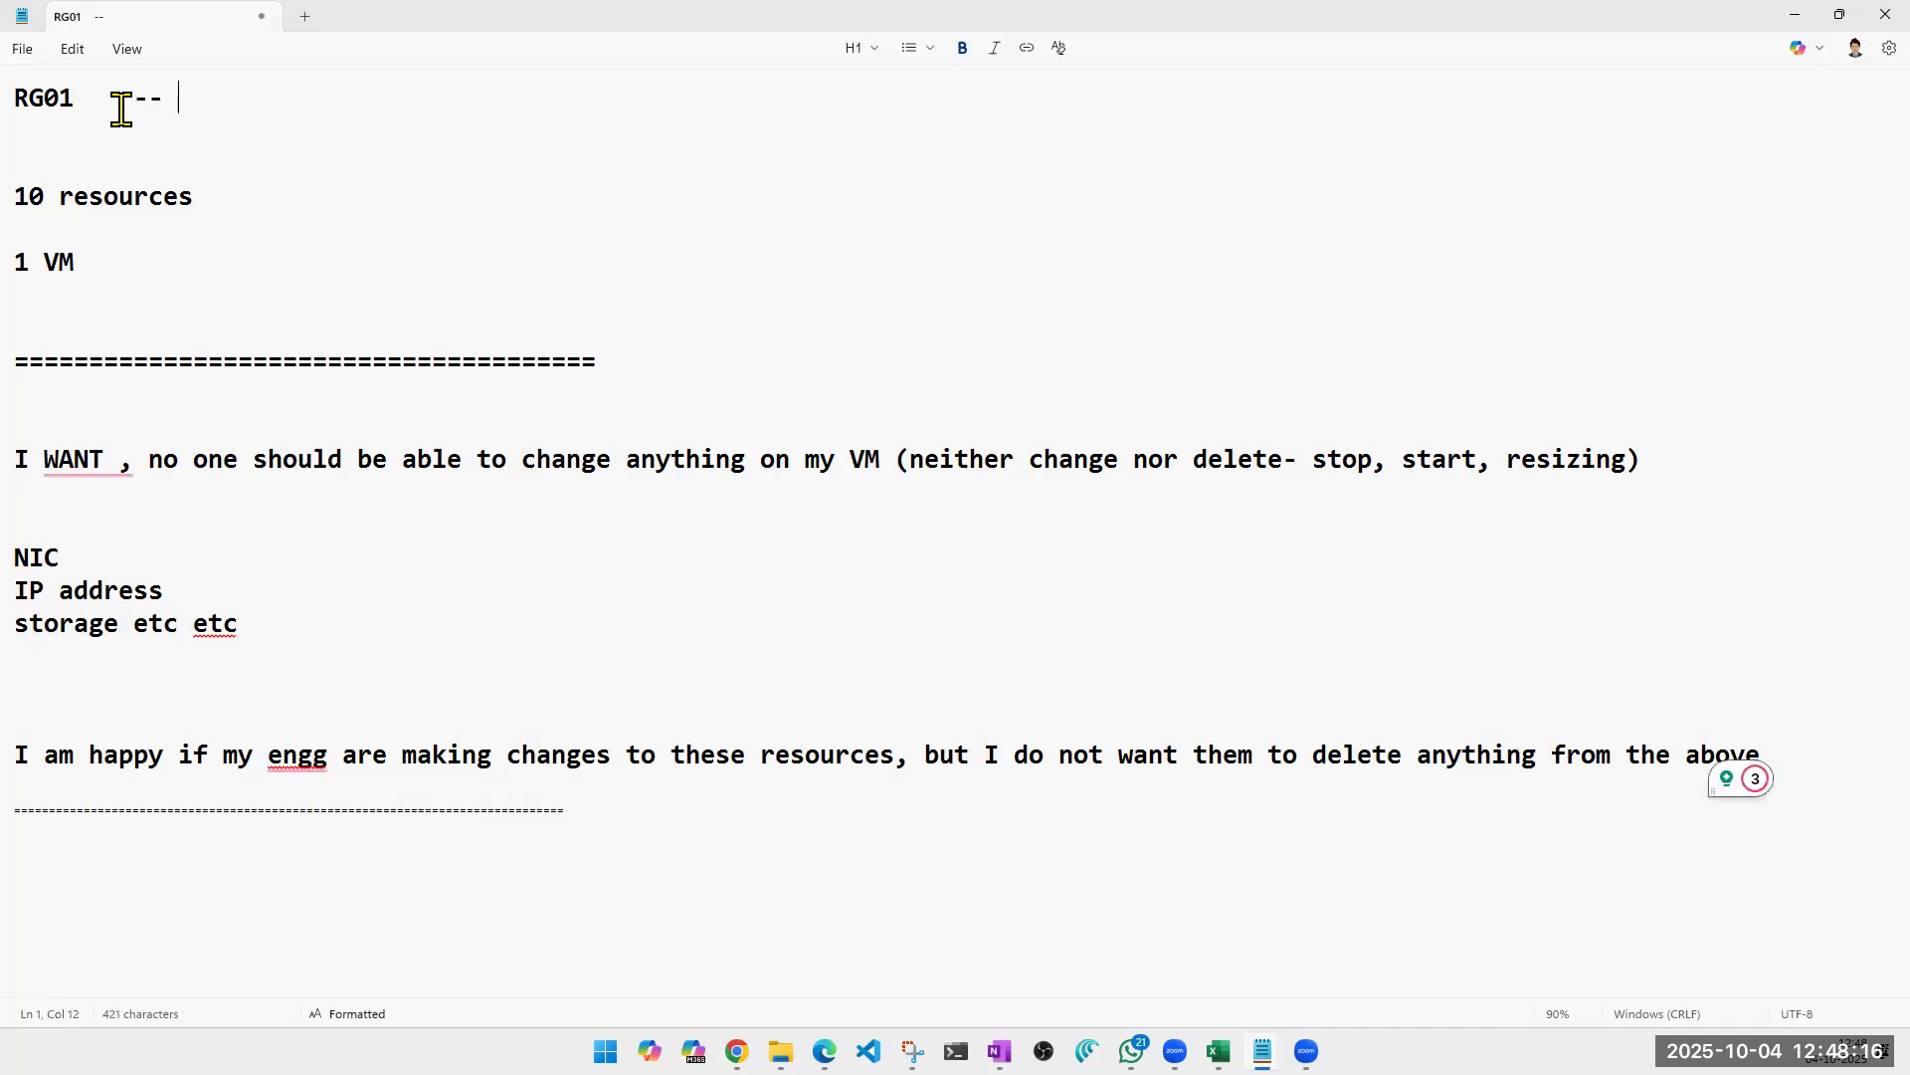
pyautogui.write('- d')
pyautogui.press('BackSpace')
pyautogui.write('Del lock')
# Annotate the "1 VM" line with "---- RO lock lock".
pyautogui.click(179, 261)
pyautogui.write('---- RO lock lock')
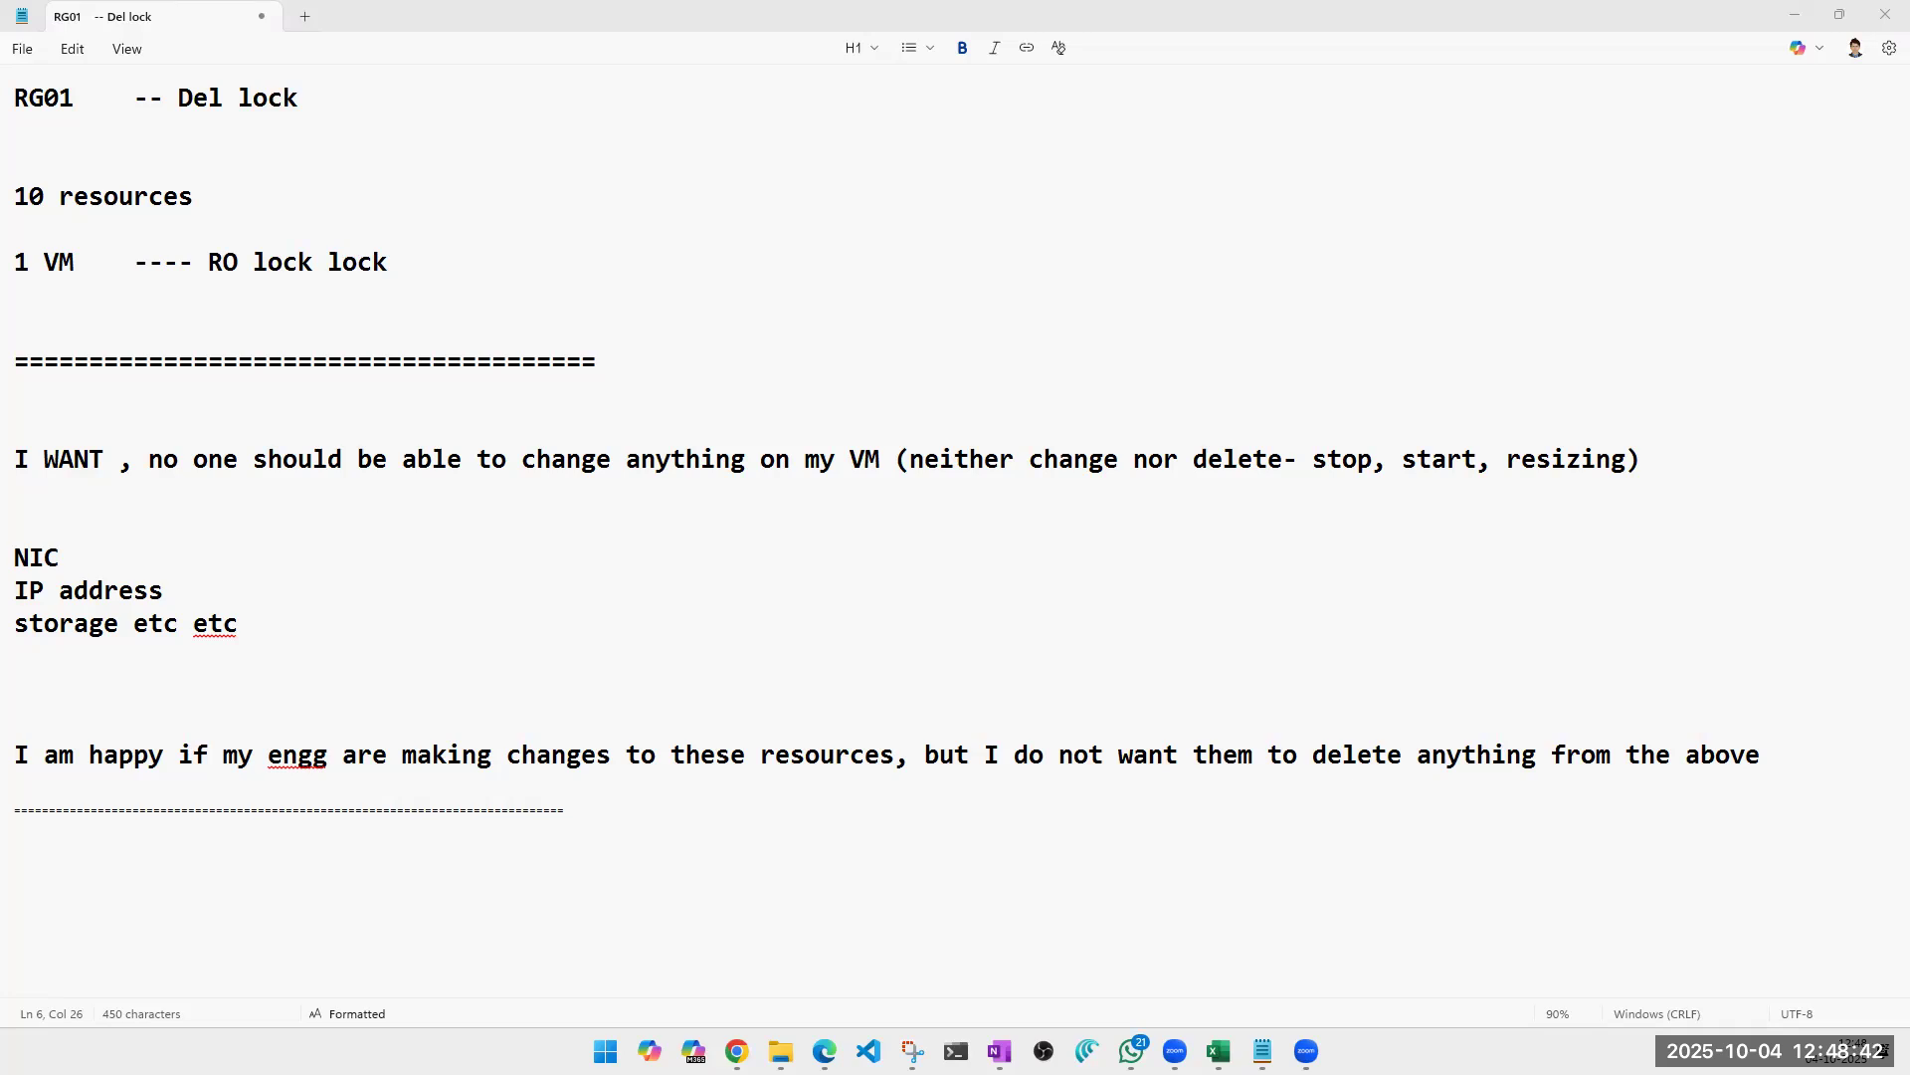
# Append "del" to each of the NIC, IP address and storage lines.
pyautogui.click(100, 559)
pyautogui.write('del')
pyautogui.click(226, 597)
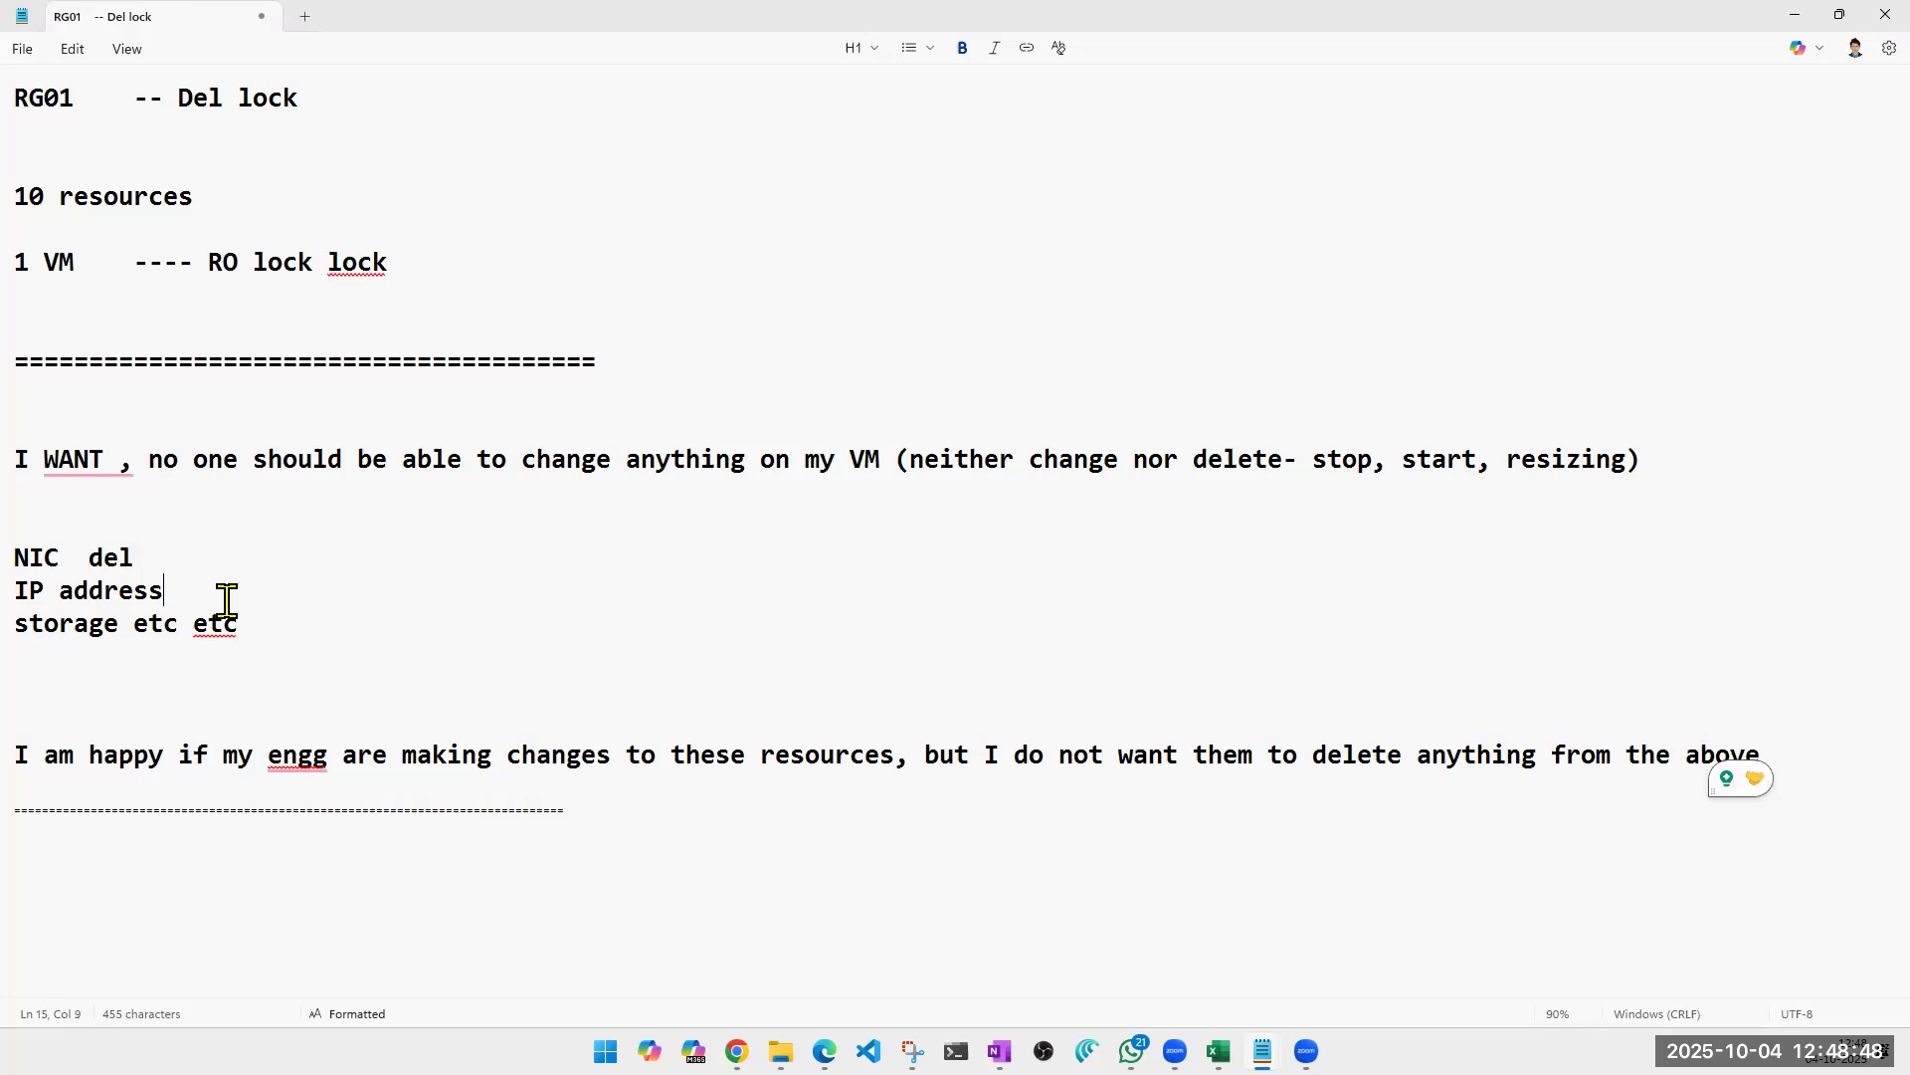
pyautogui.write('del')
pyautogui.click(276, 619)
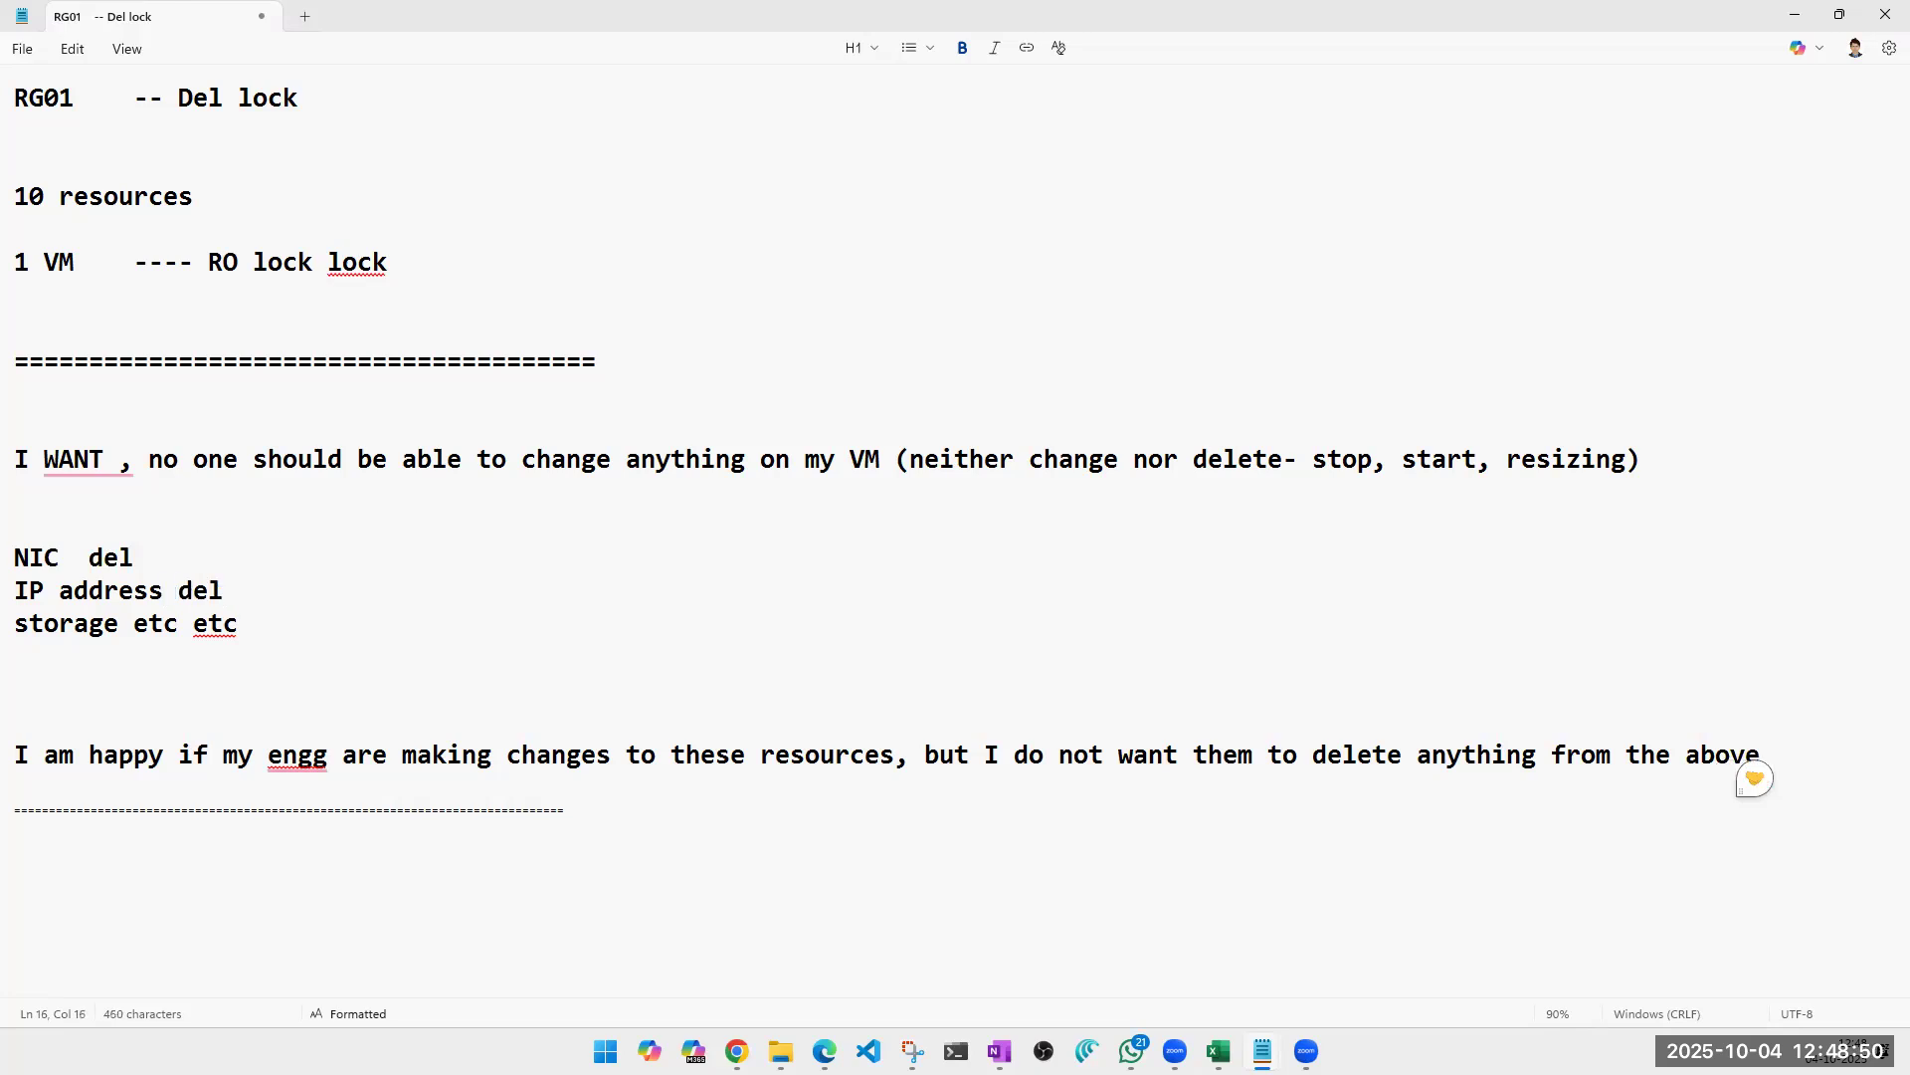
pyautogui.write('del')
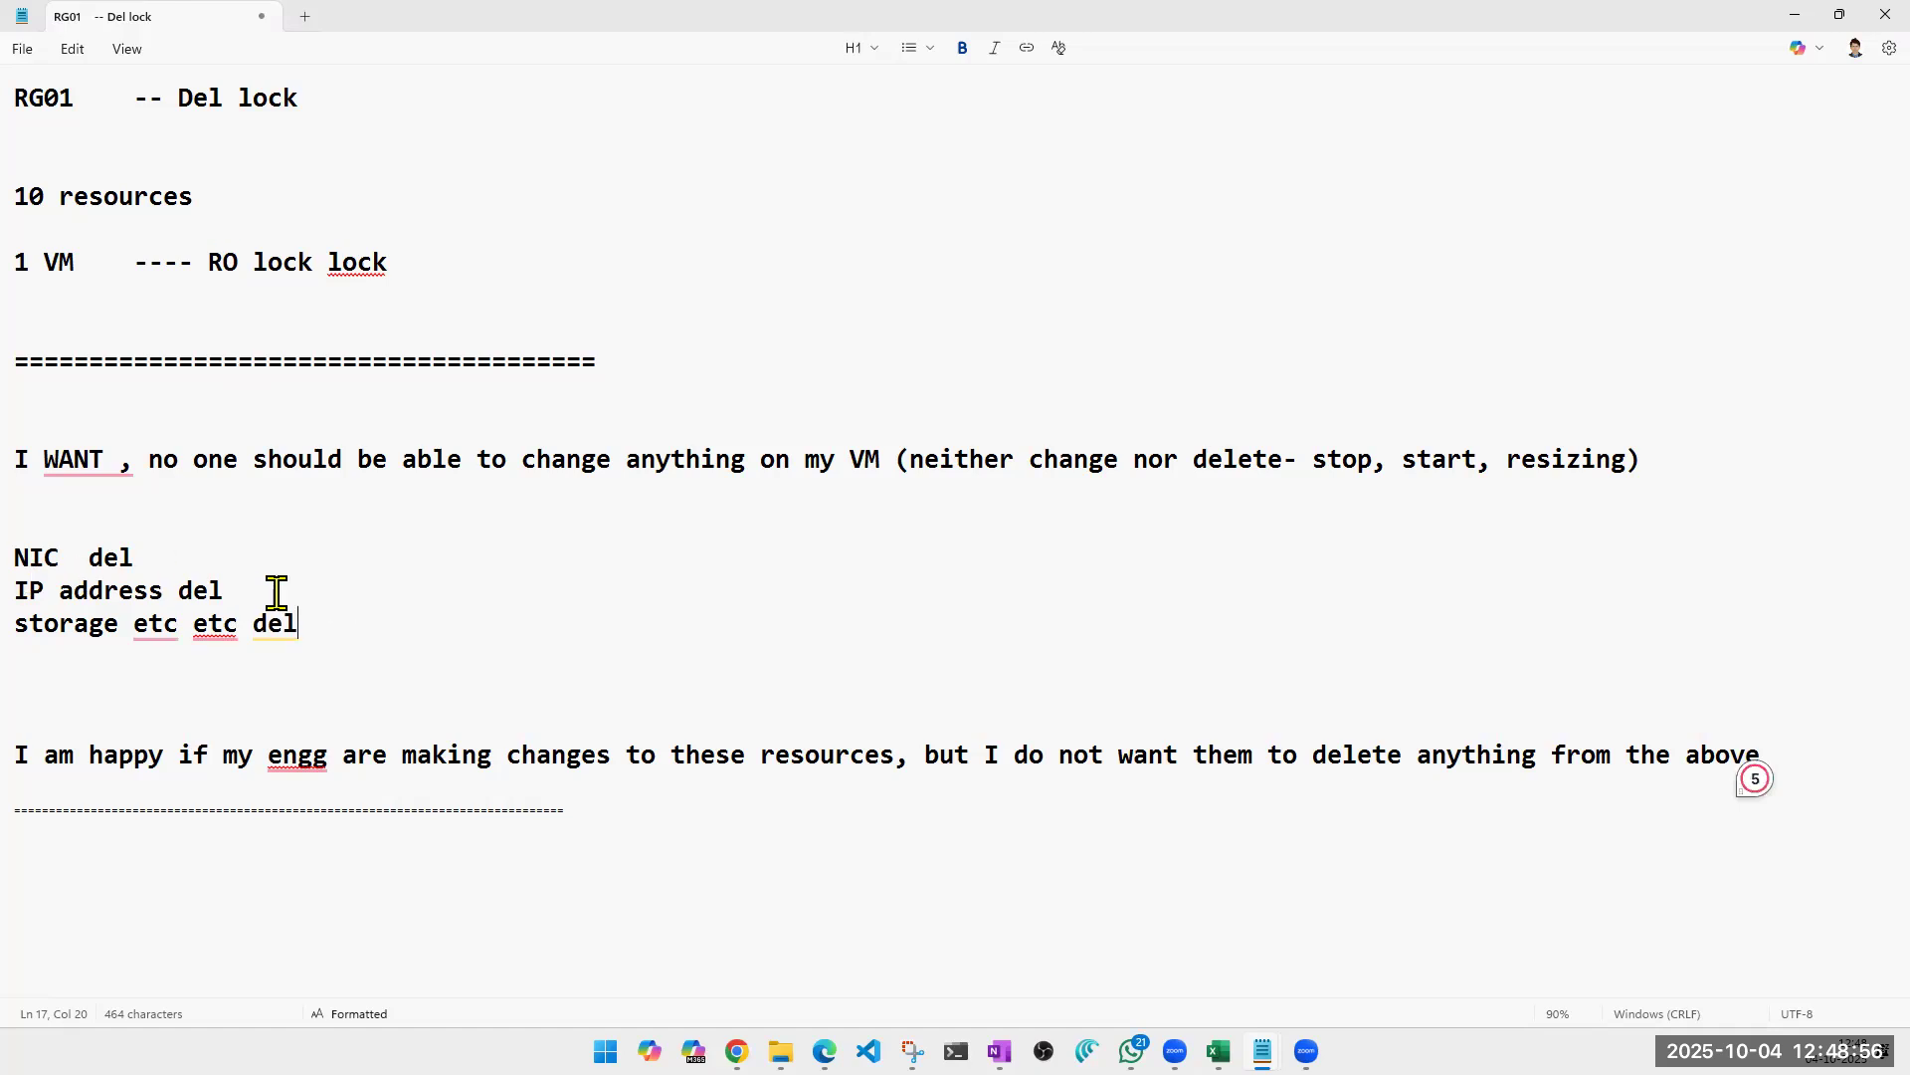
# On the NIC line, insert a dash with tab spacing on both sides before "del".
pyautogui.press('Up')
pyautogui.press('Up')
pyautogui.press('Left')
pyautogui.press('Left')
pyautogui.press('Left')
pyautogui.press('Tab')
pyautogui.write('-')
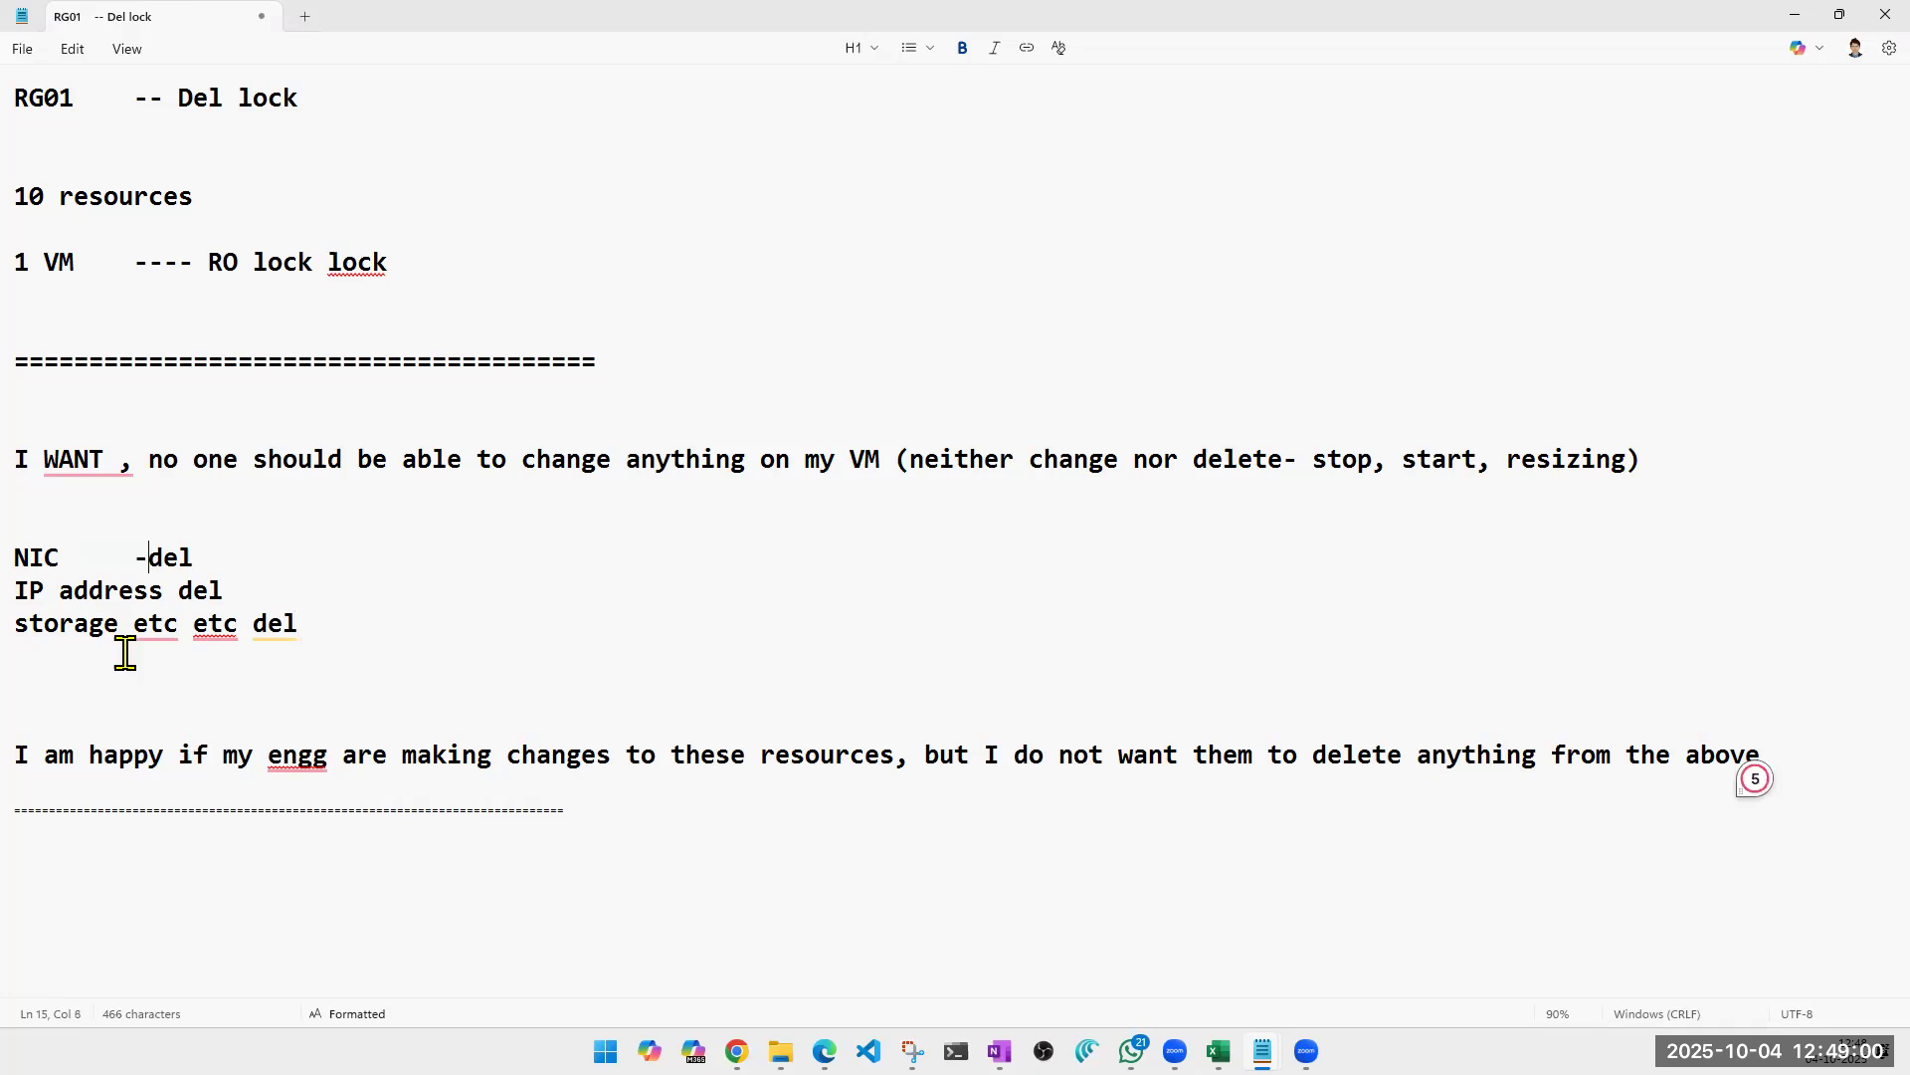
pyautogui.press('Tab')
pyautogui.press('Down')
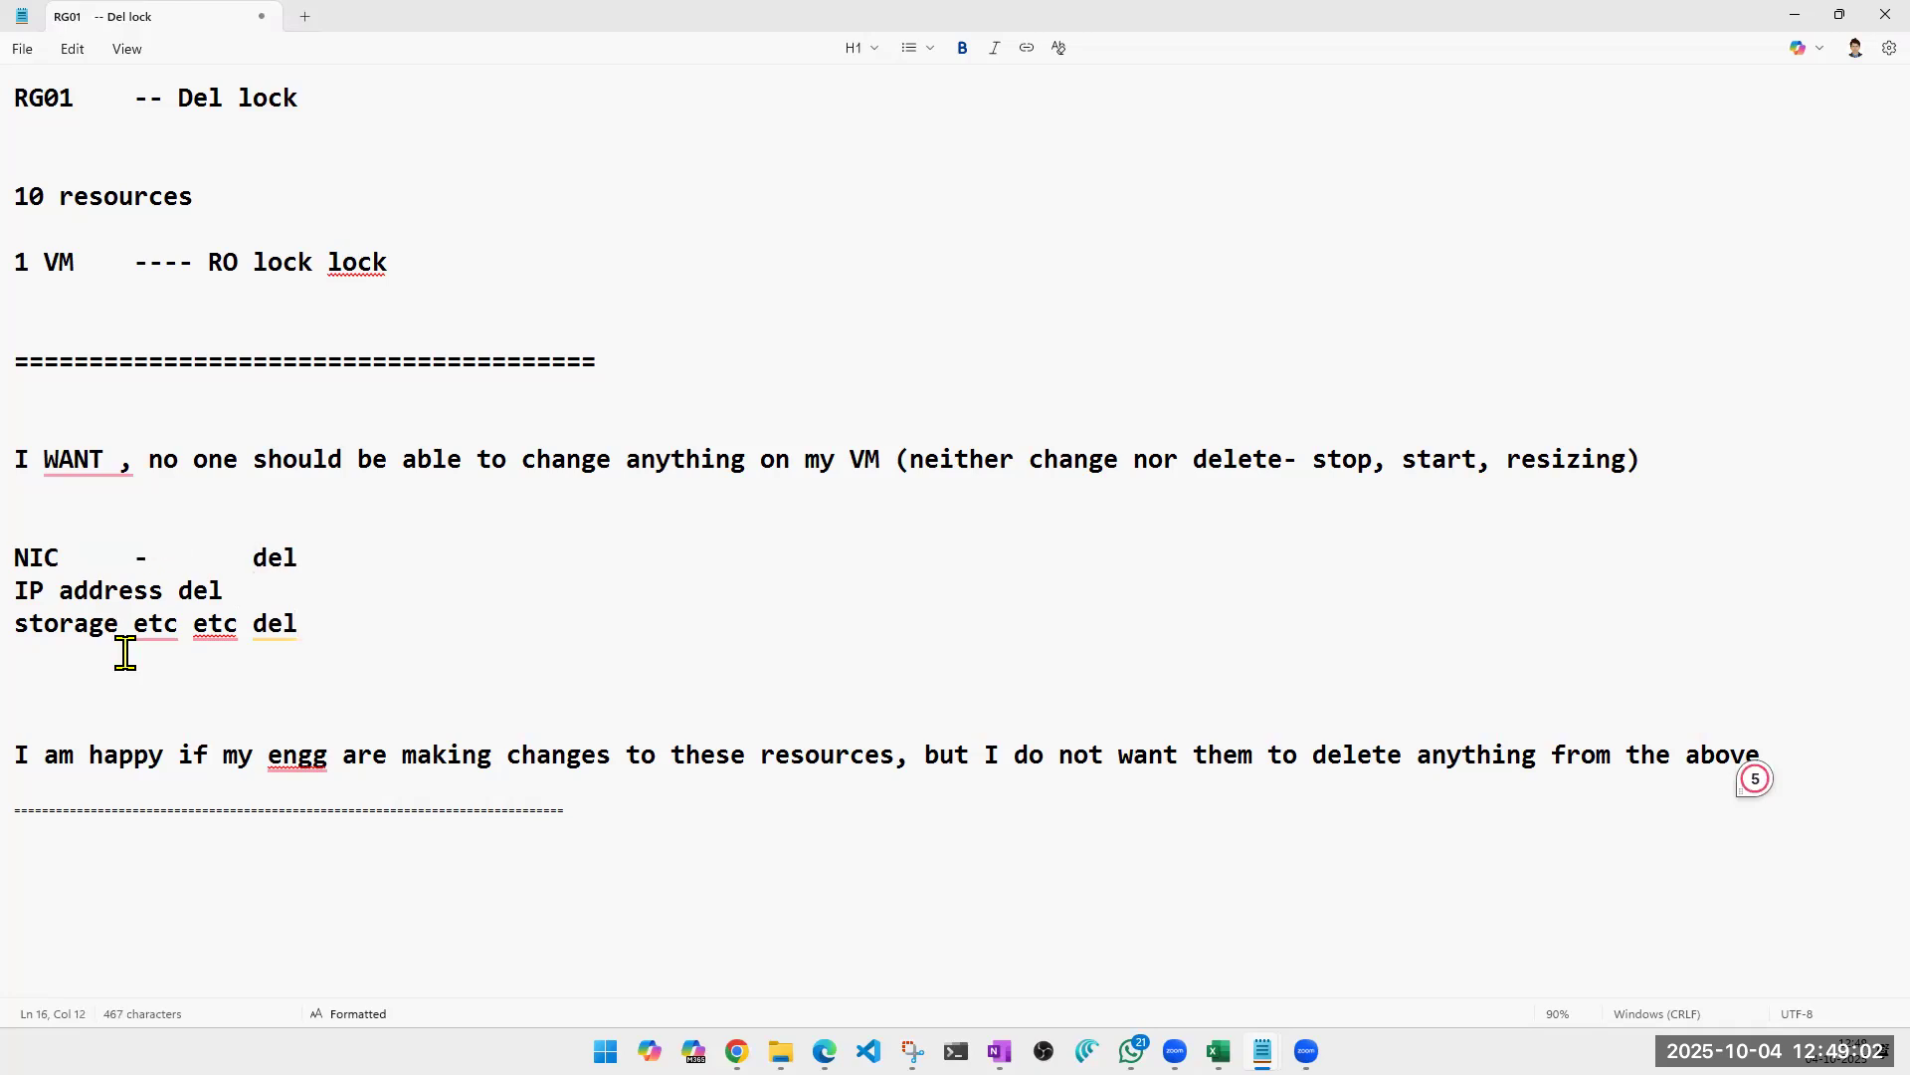
# On the IP address line, insert a dash followed by tab spacing before "del".
pyautogui.press('Left')
pyautogui.press('Left')
pyautogui.press('Left')
pyautogui.press('Left')
pyautogui.write('-')
pyautogui.press('Tab')
pyautogui.press('Down')
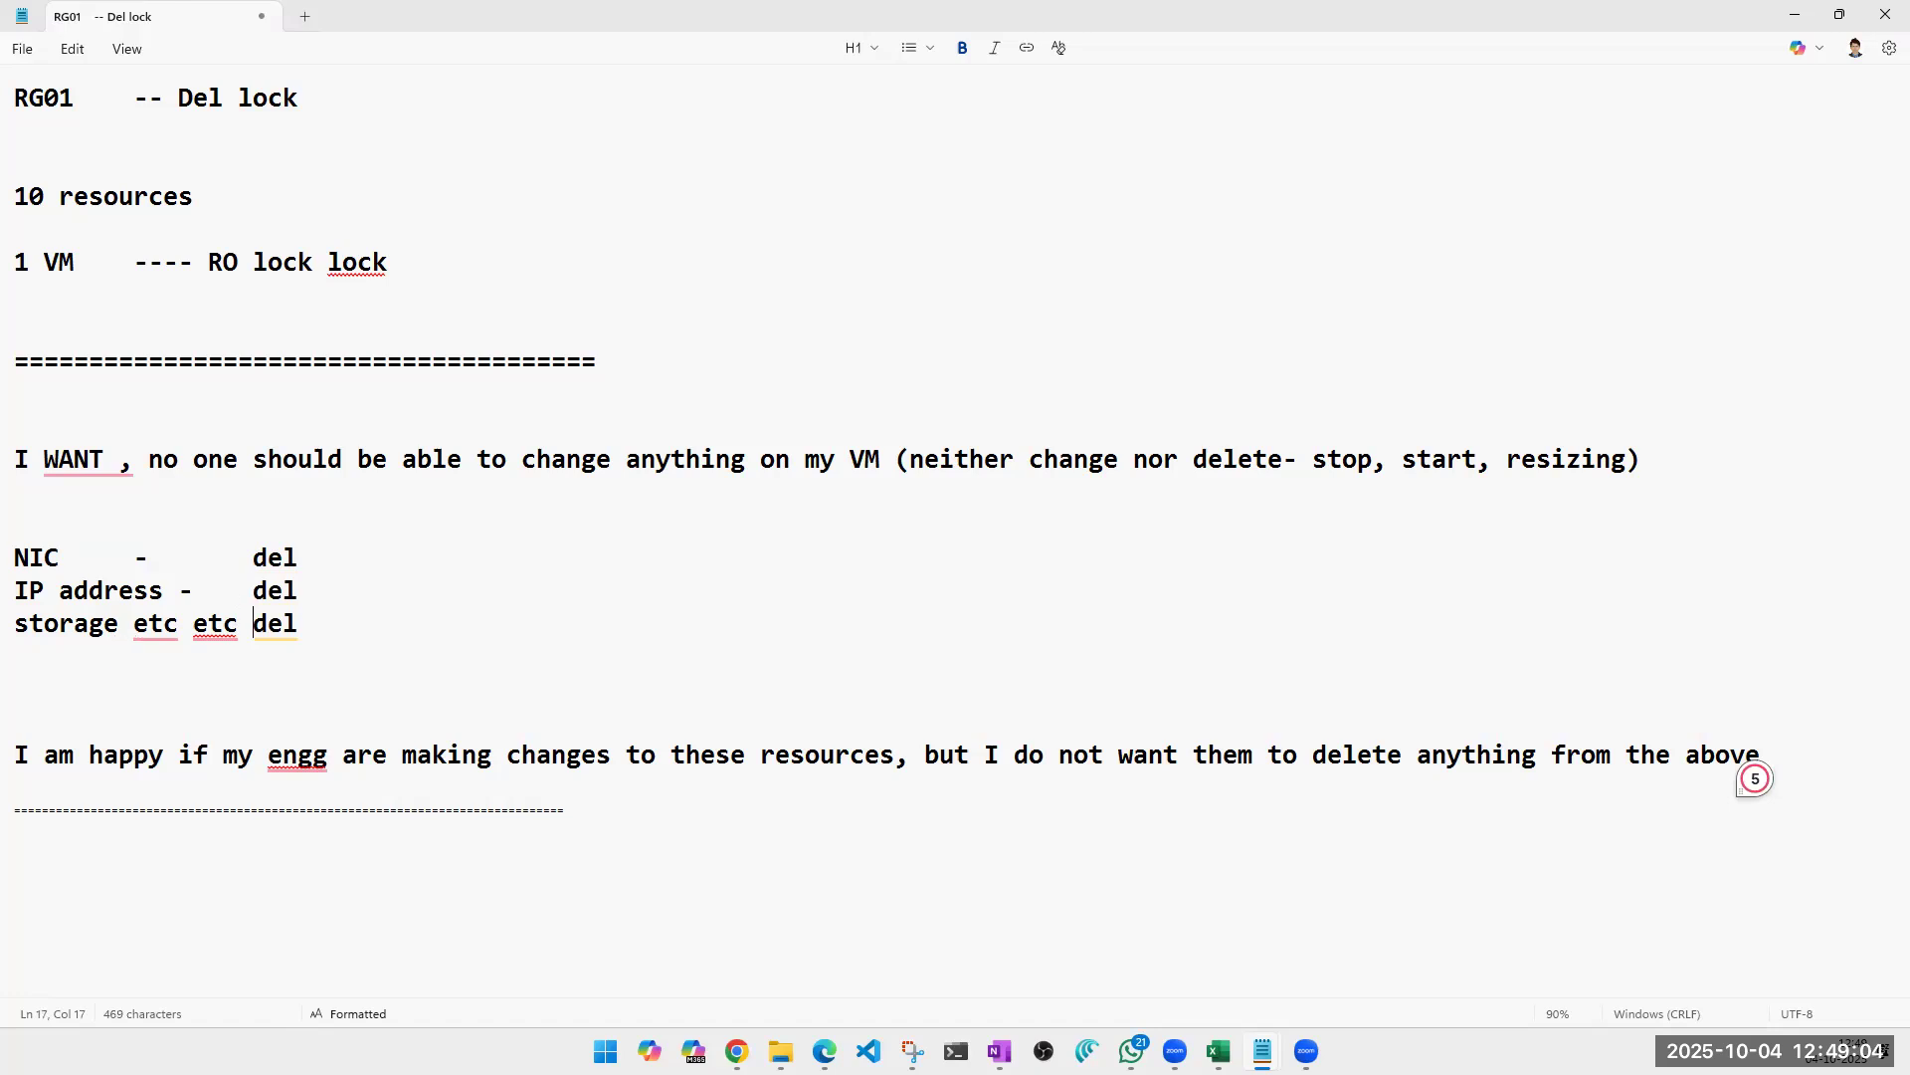
# Tab the "del" entries of the NIC, IP address and storage lines into one aligned column, adding a dash before the storage line's "del".
pyautogui.press('Tab')
pyautogui.write('-')
pyautogui.press('Home')
pyautogui.press('Up')
pyautogui.press('End')
pyautogui.press('Left')
pyautogui.press('Left')
pyautogui.press('Left')
pyautogui.press('Tab')
pyautogui.press('Up')
pyautogui.press('Up')
pyautogui.press('Down')
pyautogui.hotkey('ctrl', 'Right')
pyautogui.hotkey('ctrl', 'Right')
pyautogui.press('Tab')
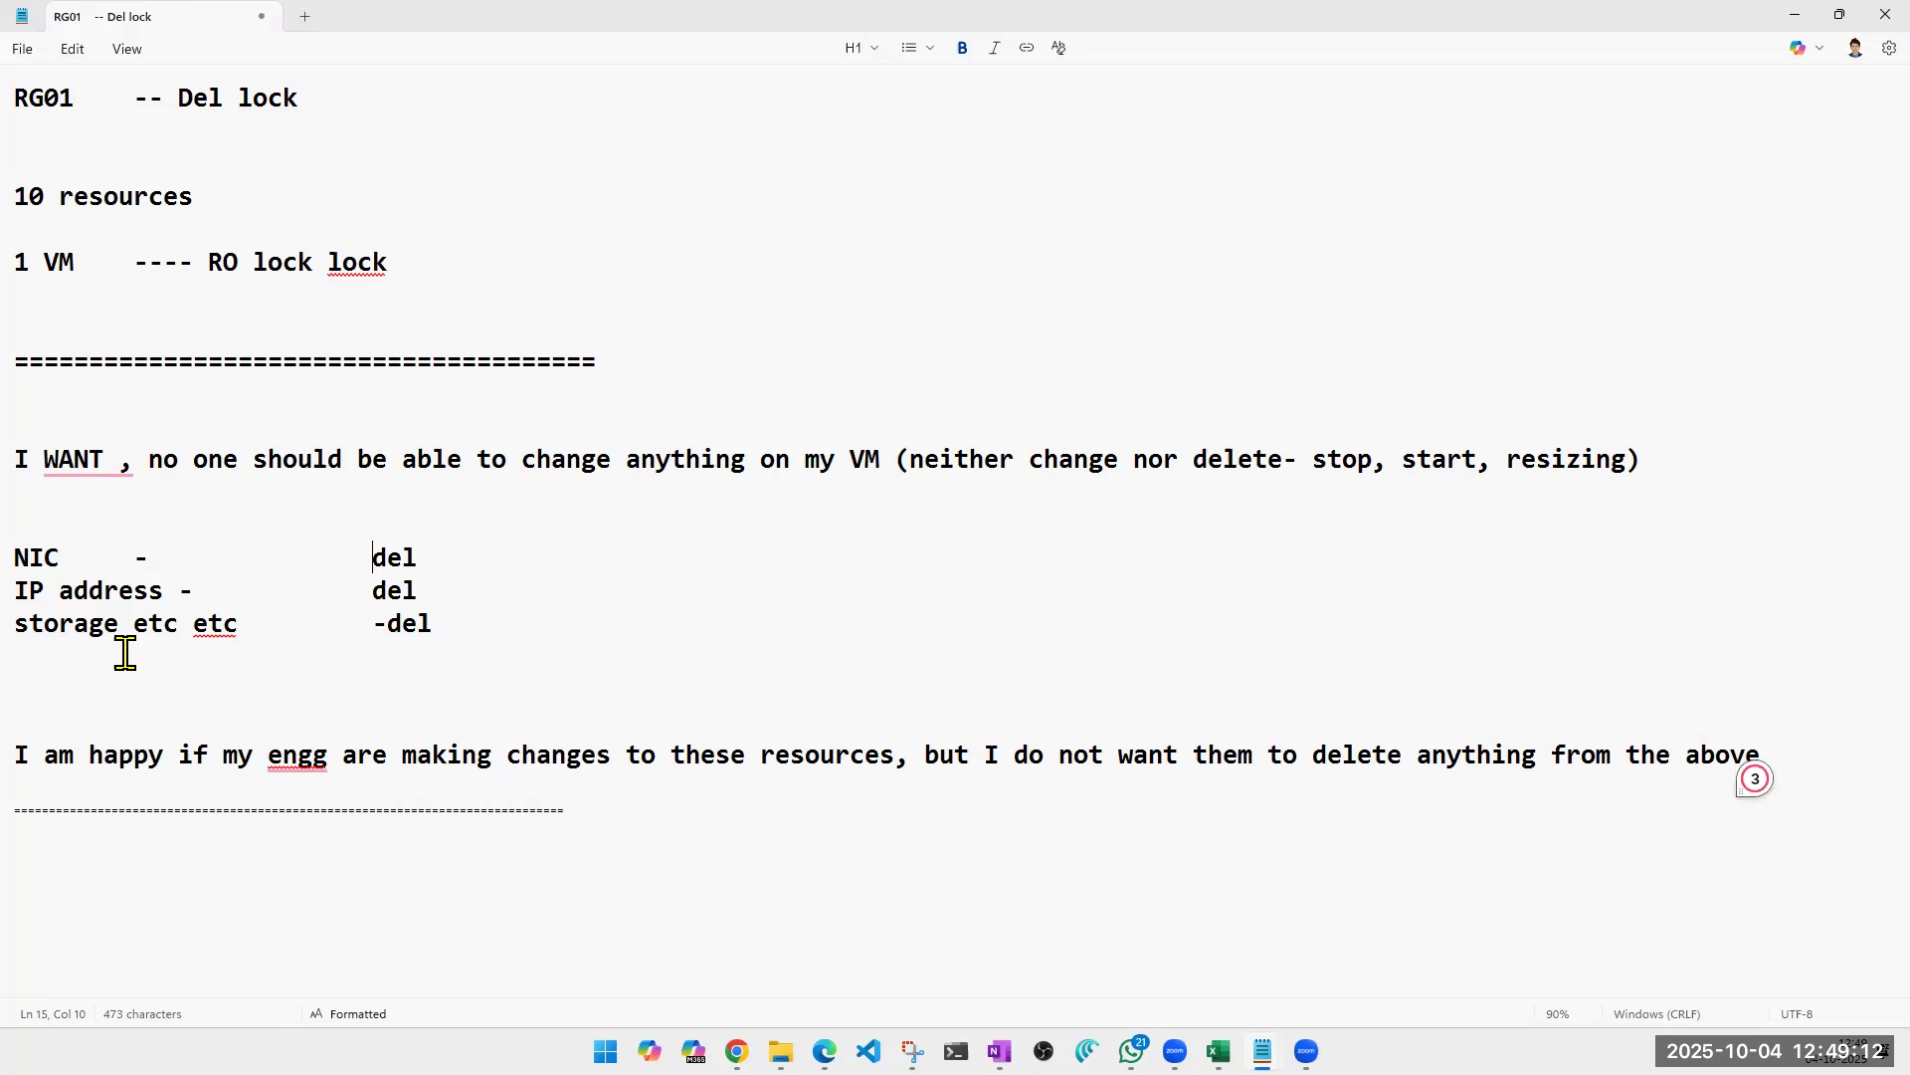
# Remove the dash directly before "del" on the storage line.
pyautogui.press('Down')
pyautogui.press('Down')
pyautogui.press('Right')
pyautogui.press('BackSpace')
# Switch to the myVM Locks page in the Azure portal in Chrome, and return to the Notepad notes.
pyautogui.moveTo(736, 1050)
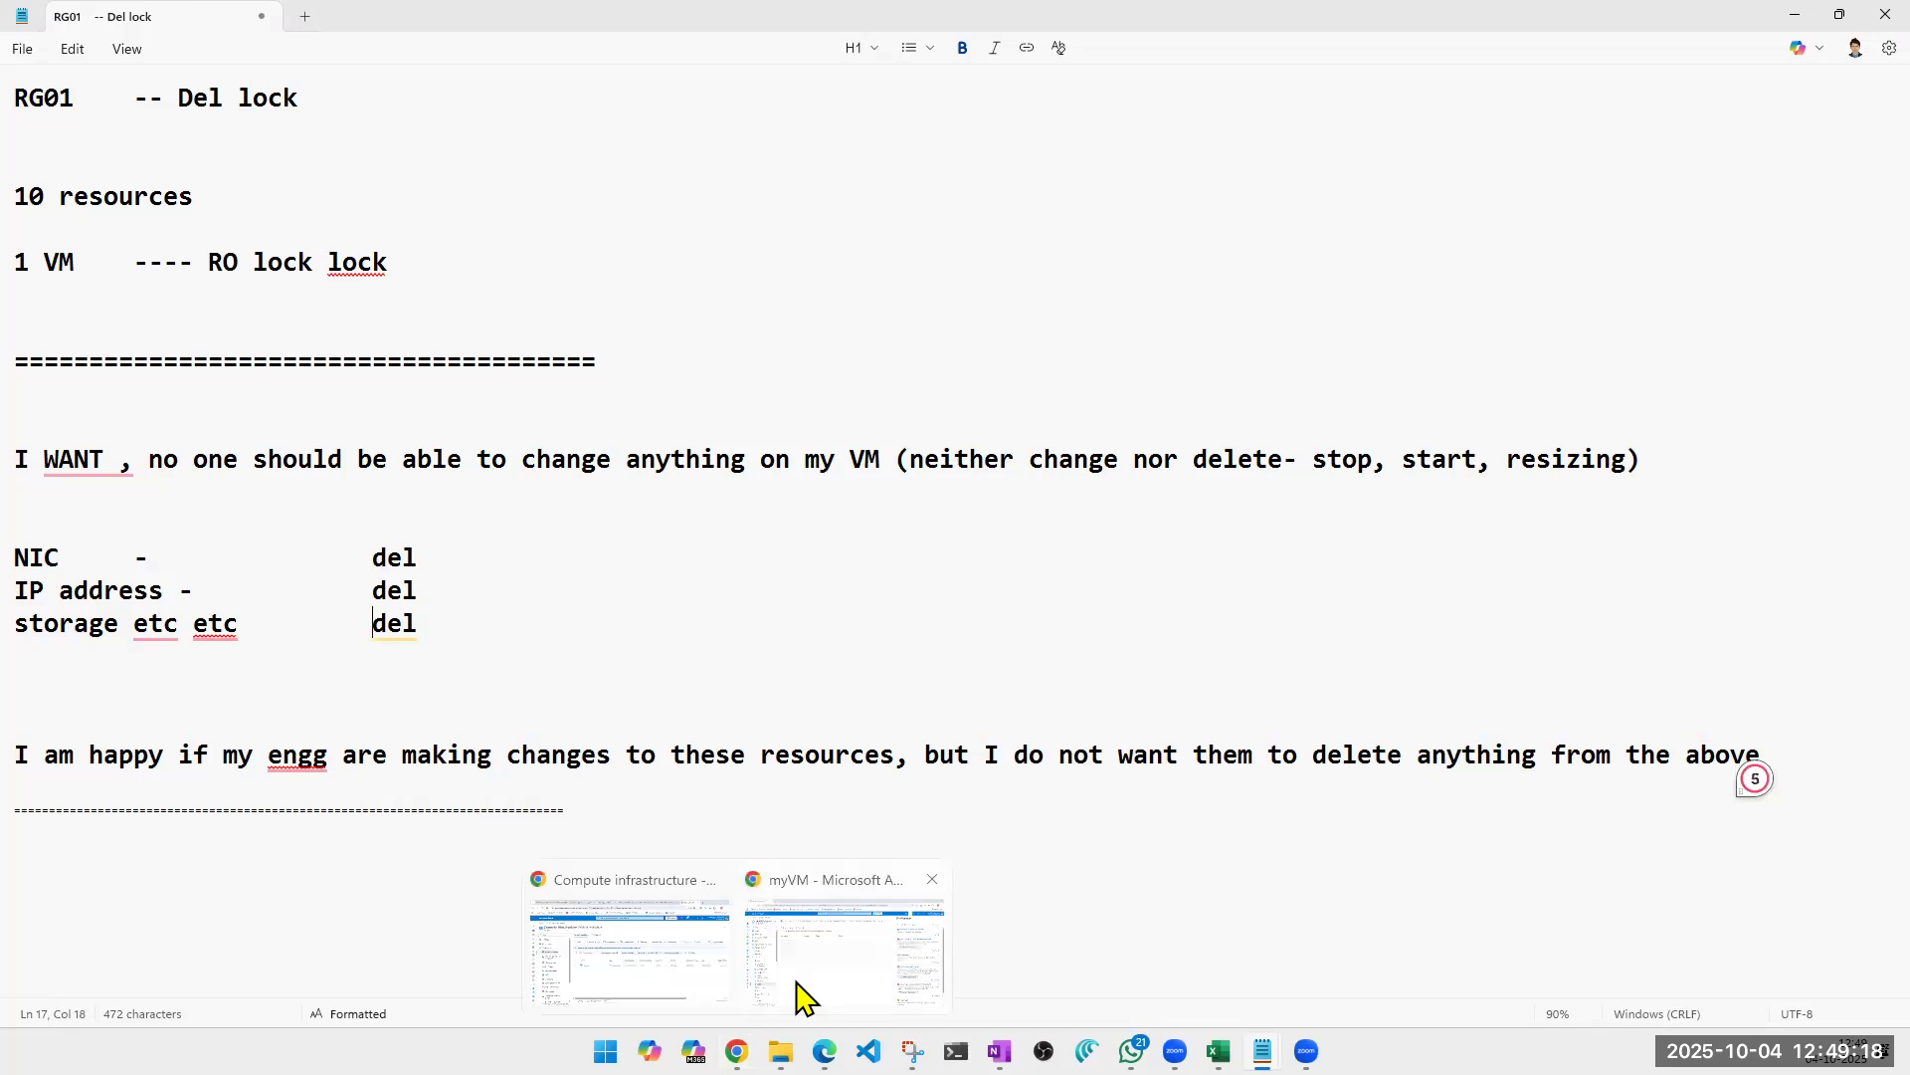
pyautogui.click(800, 996)
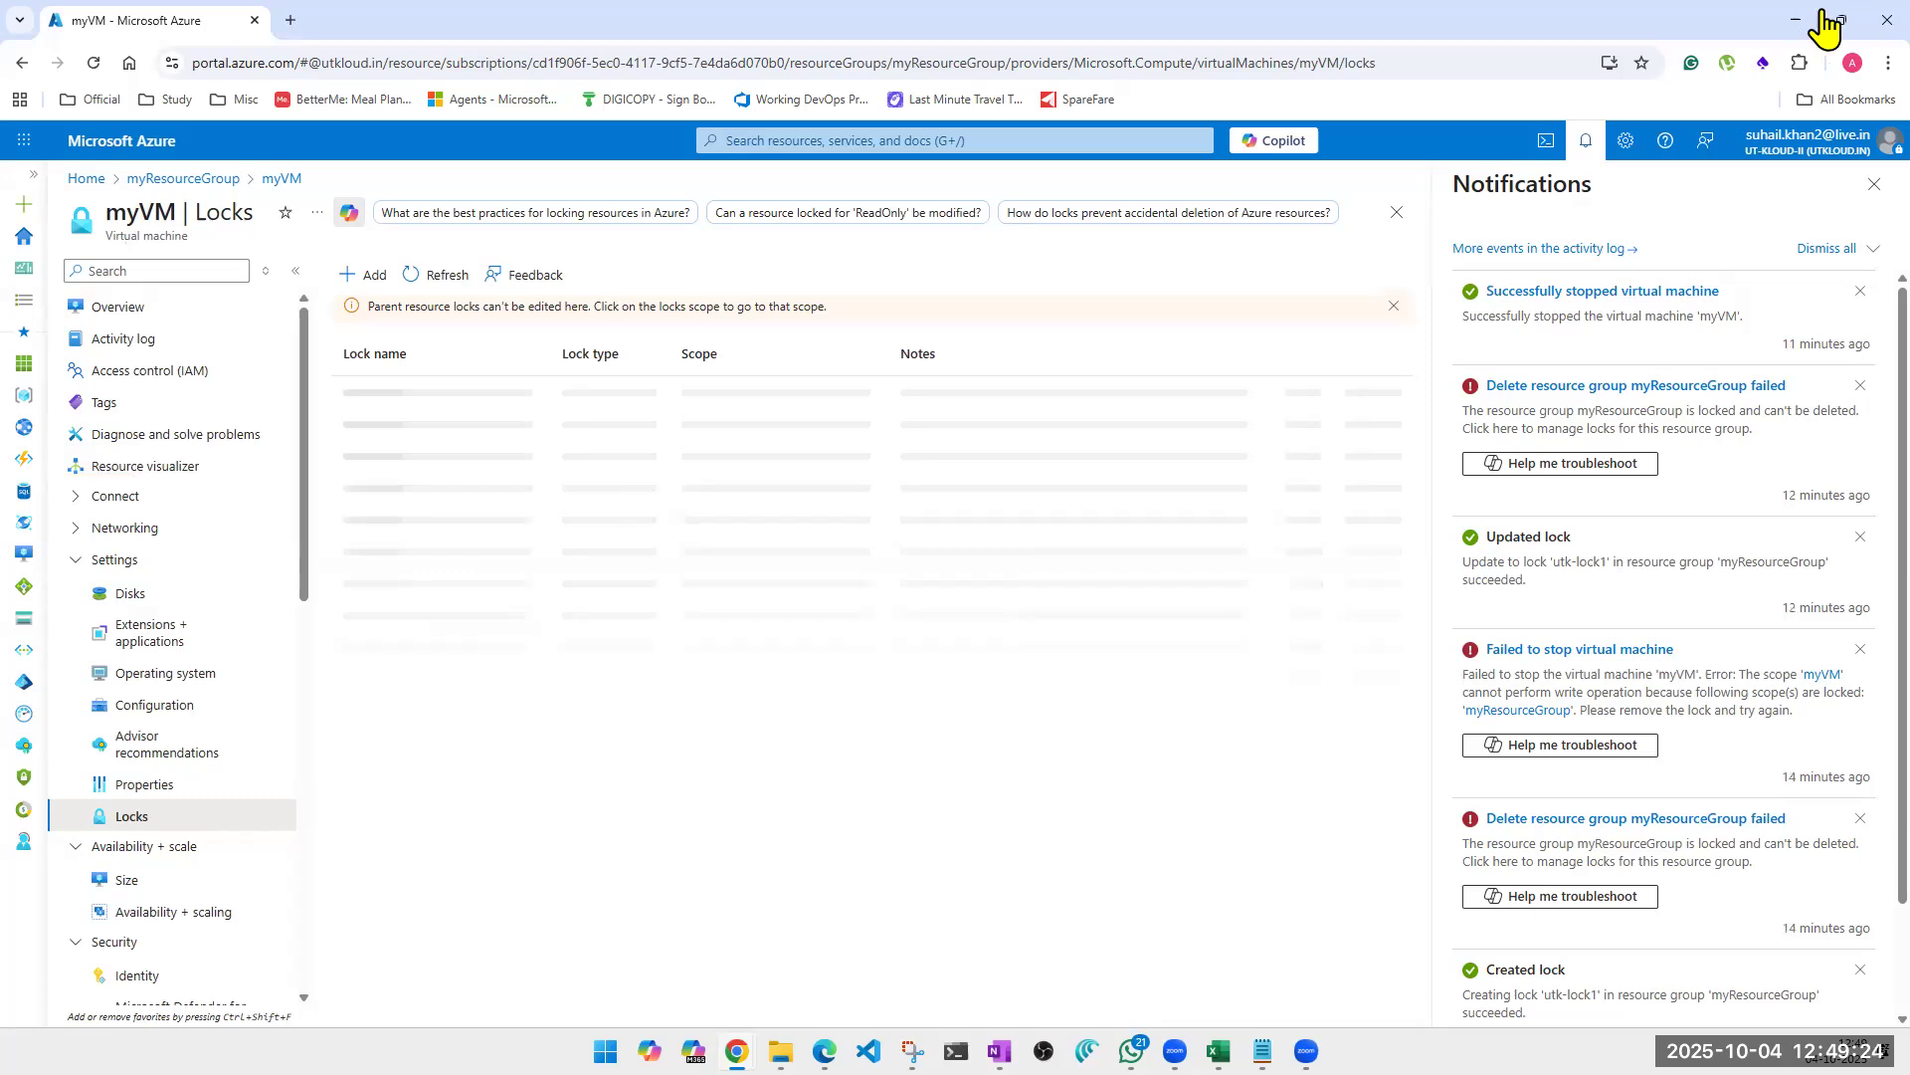
pyautogui.hotkey('alt', 'Tab')
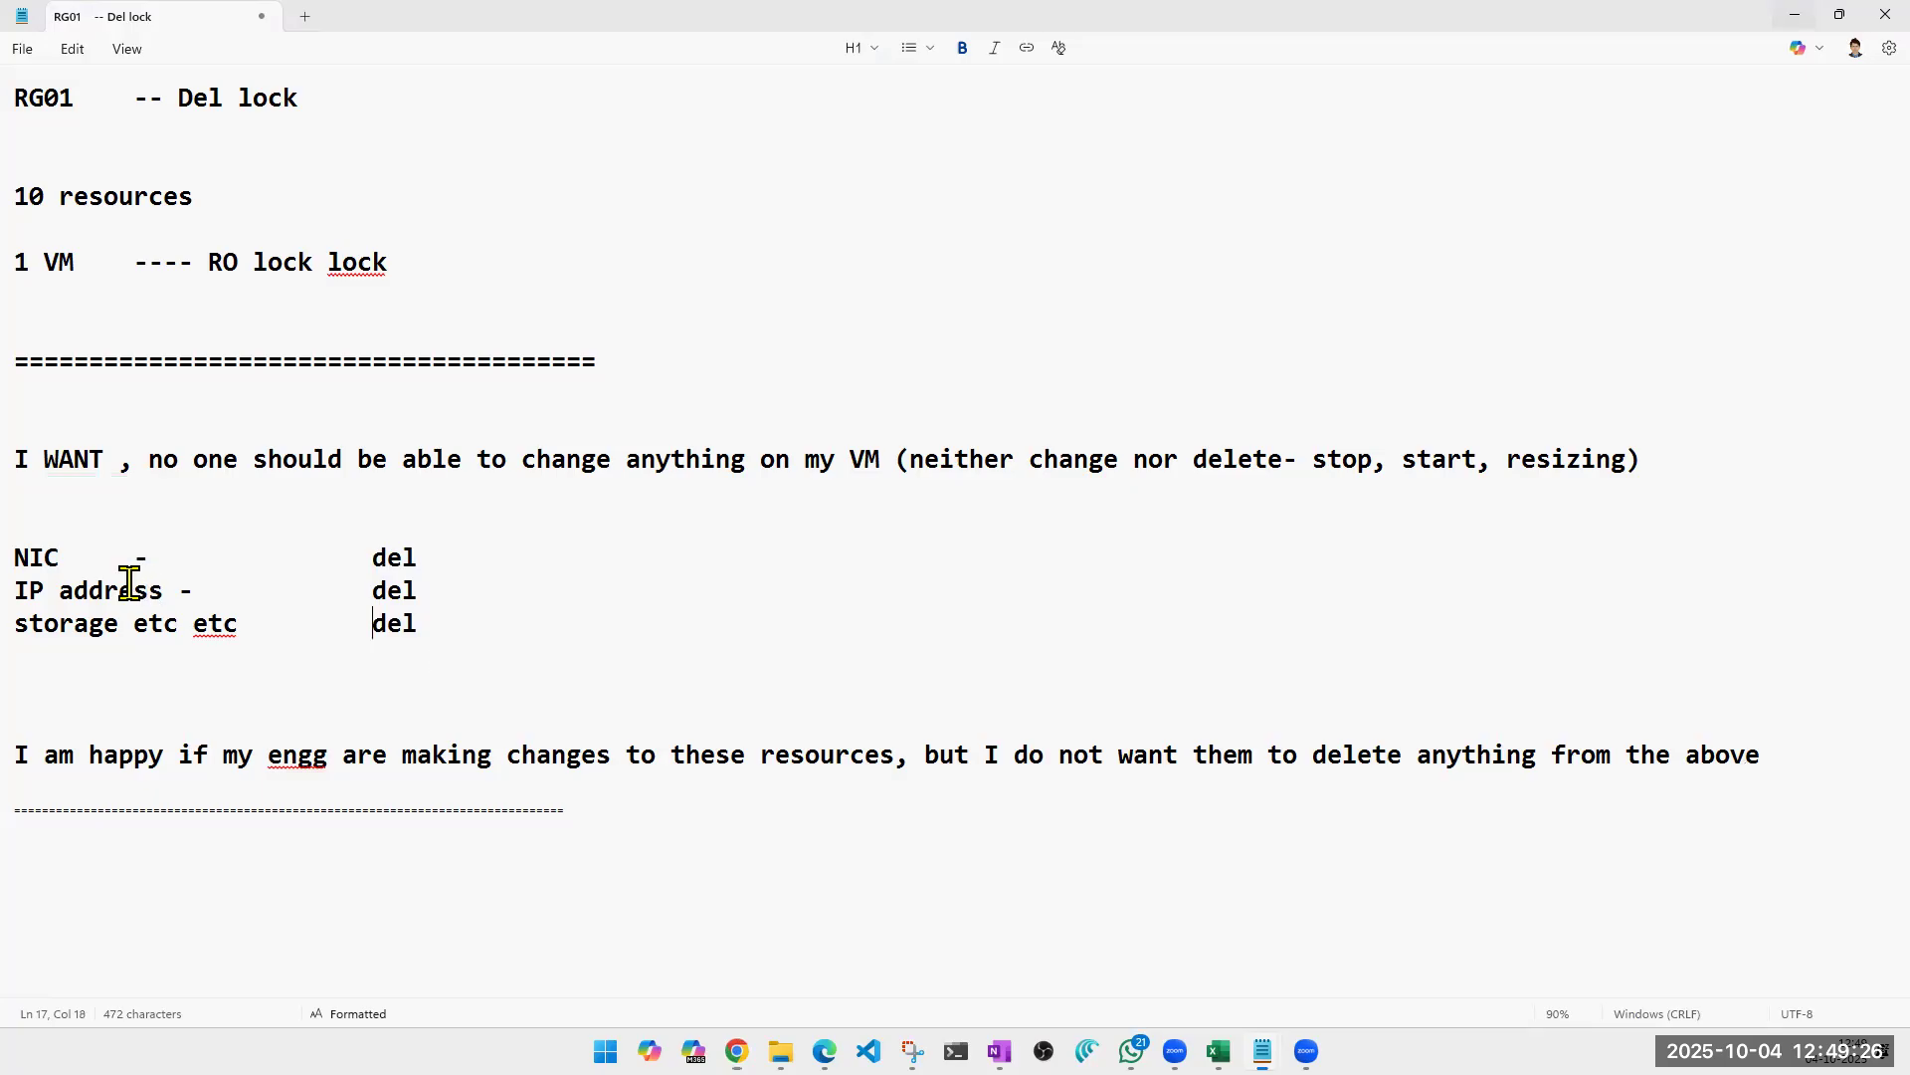
pyautogui.doubleClick(398, 621)
pyautogui.click(392, 528)
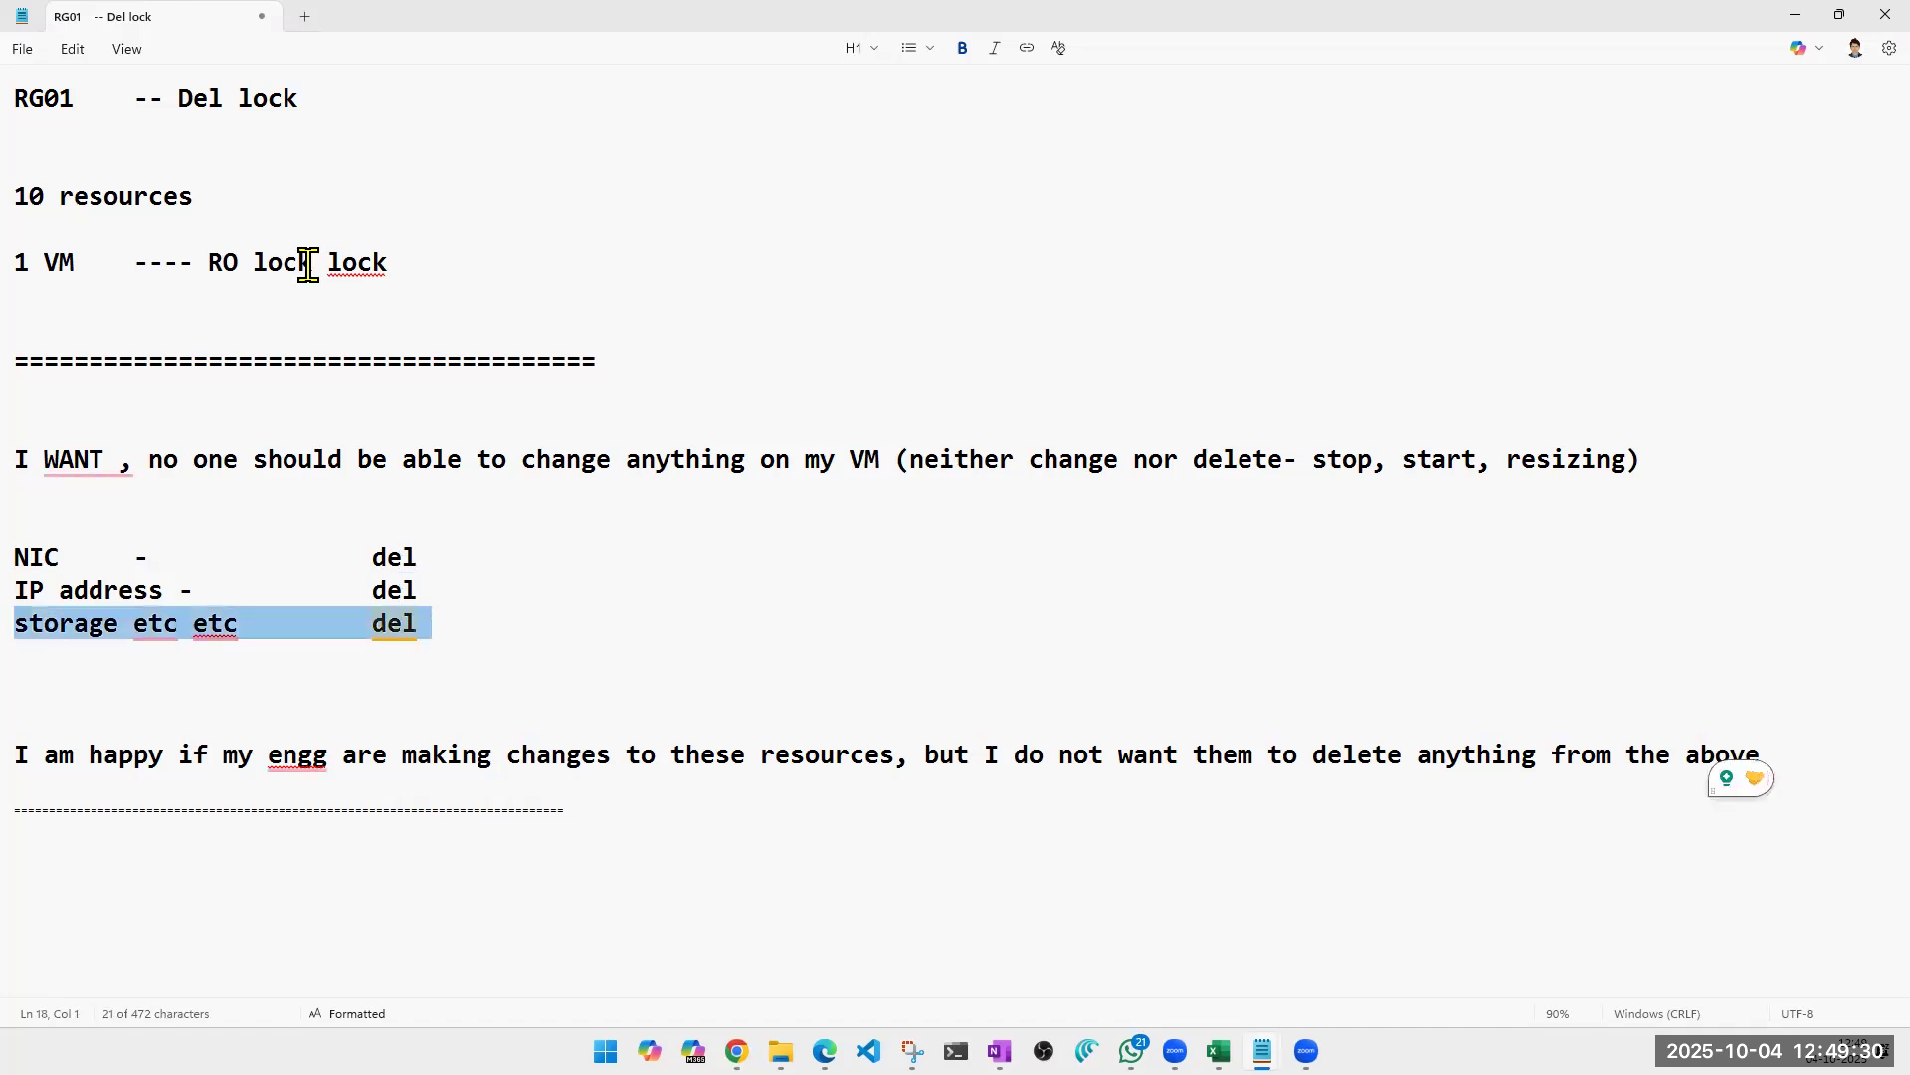
pyautogui.tripleClick(270, 262)
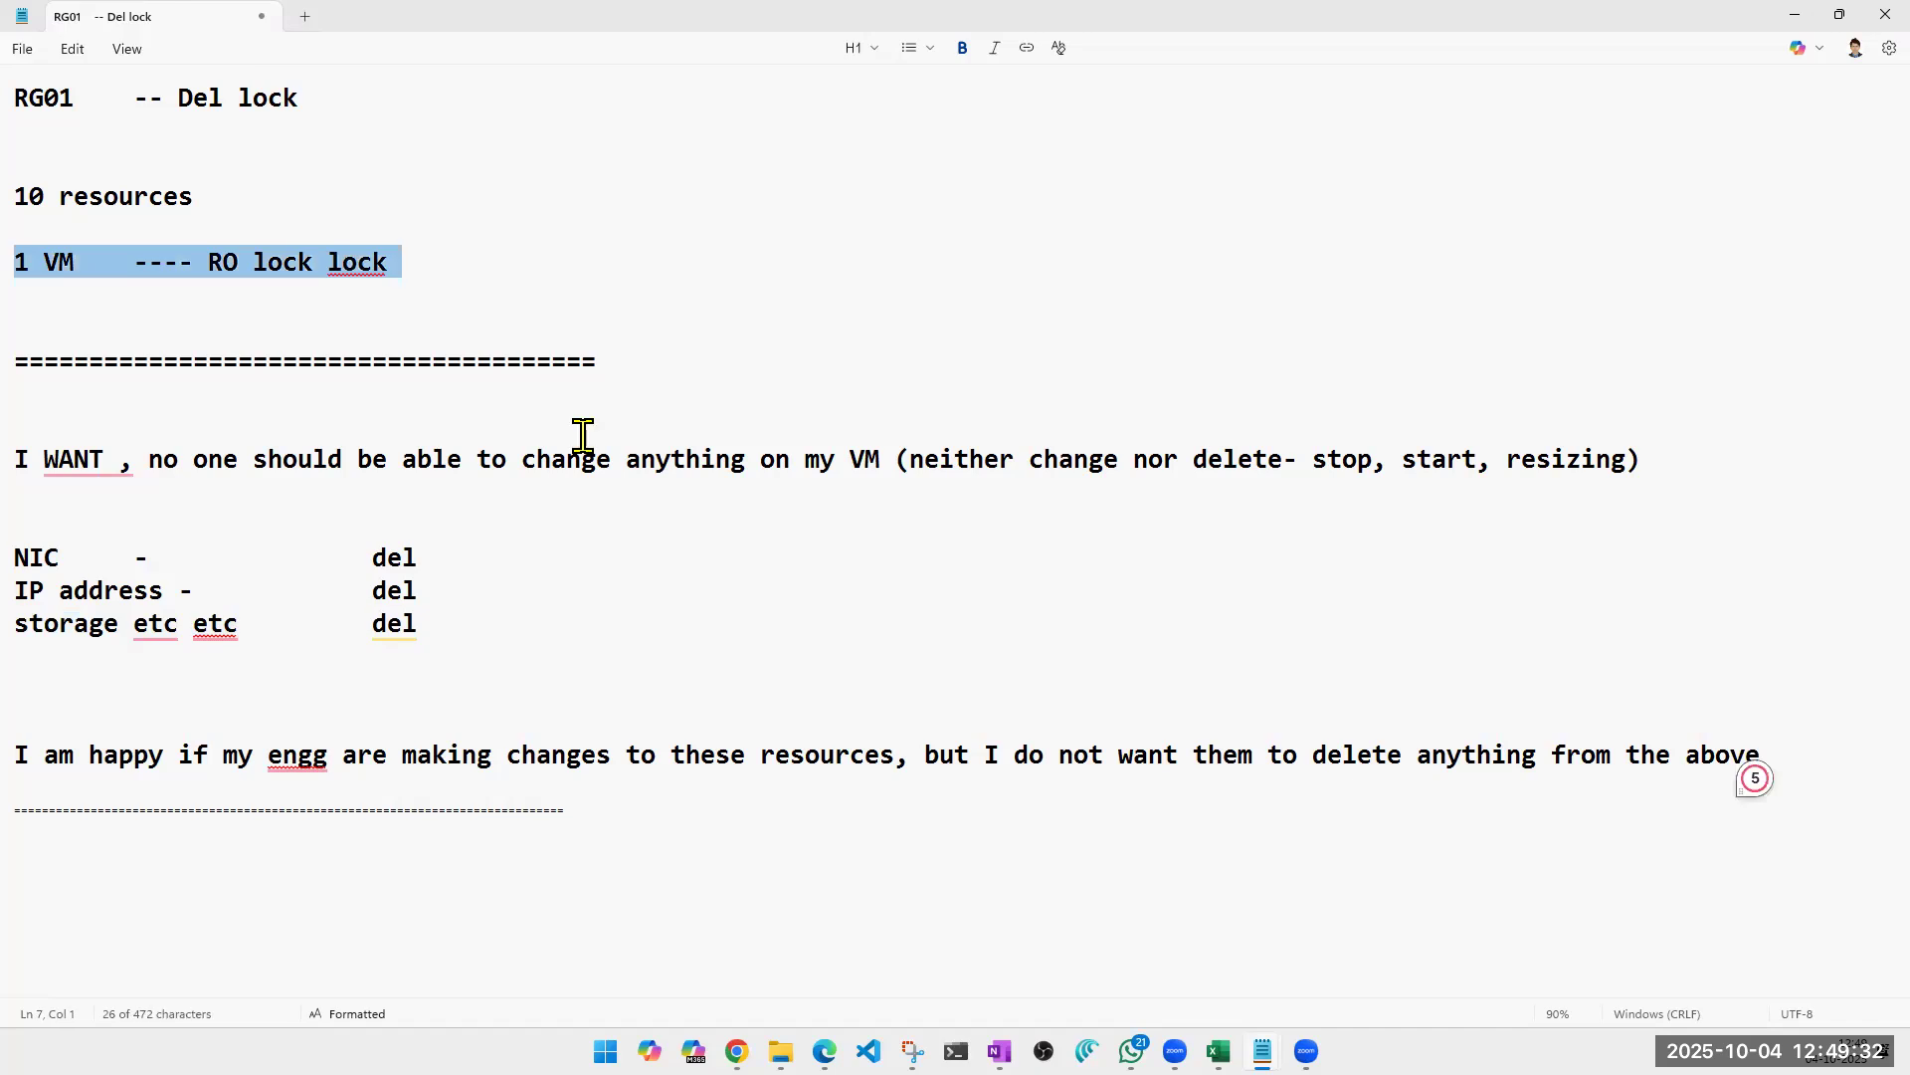
pyautogui.doubleClick(213, 98)
pyautogui.moveTo(230, 158); pyautogui.dragTo(29, 98)
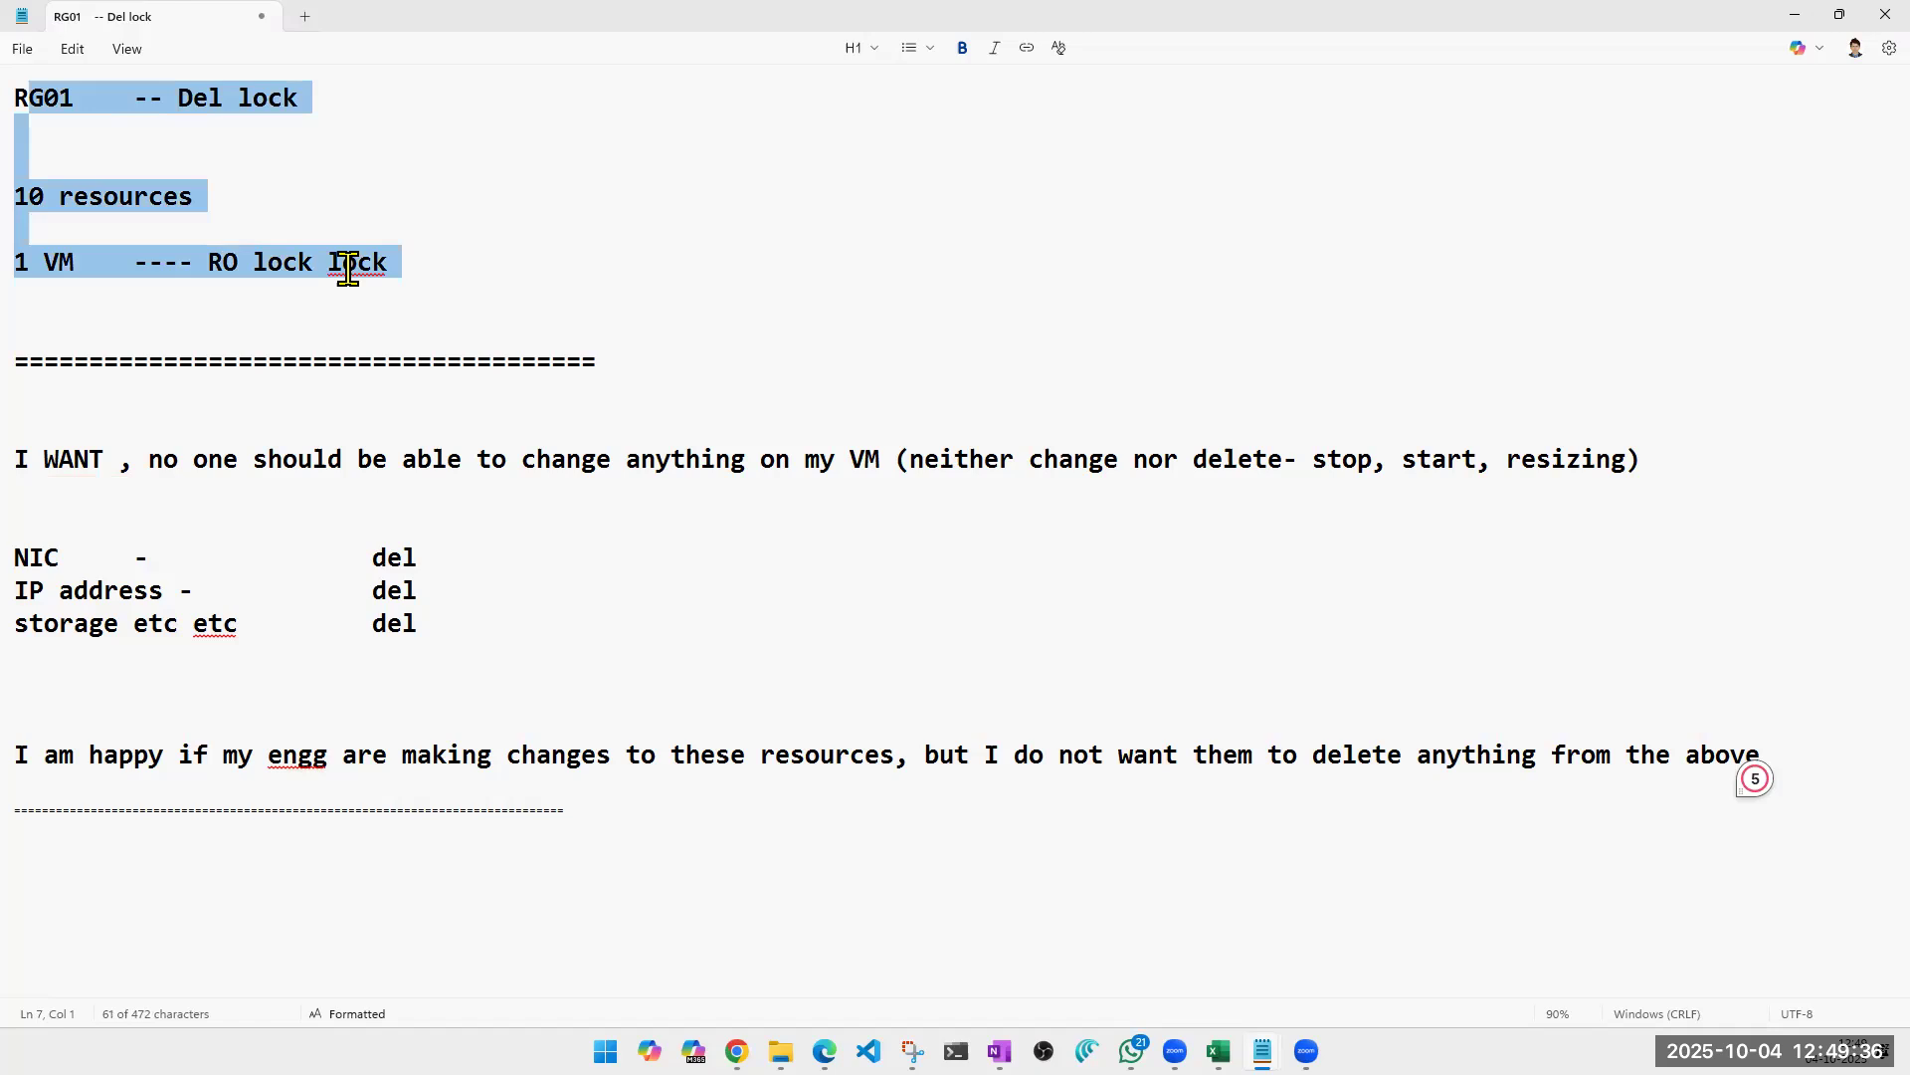
# Remove the duplicated word "lock" at the end of the "1 VM" line using the spelling correction.
pyautogui.rightClick(348, 269)
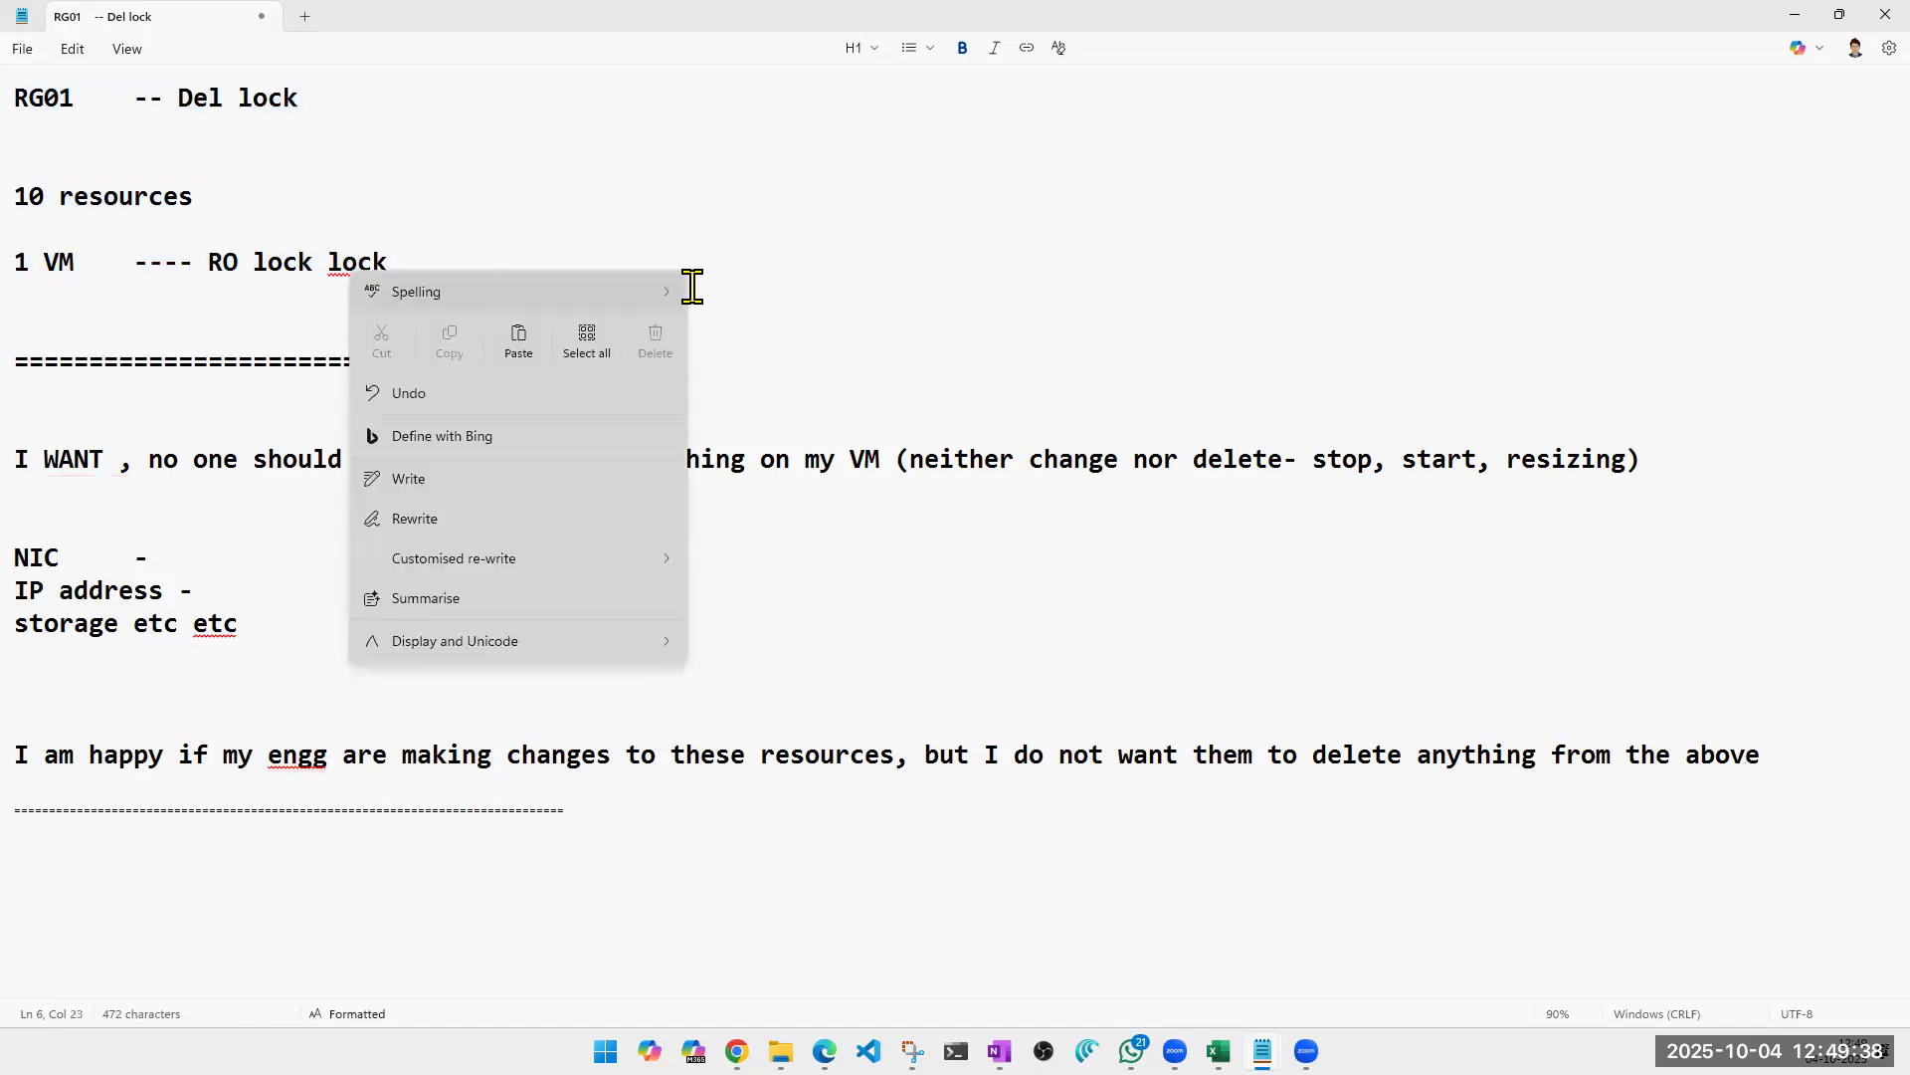
pyautogui.moveTo(658, 294)
pyautogui.click(822, 310)
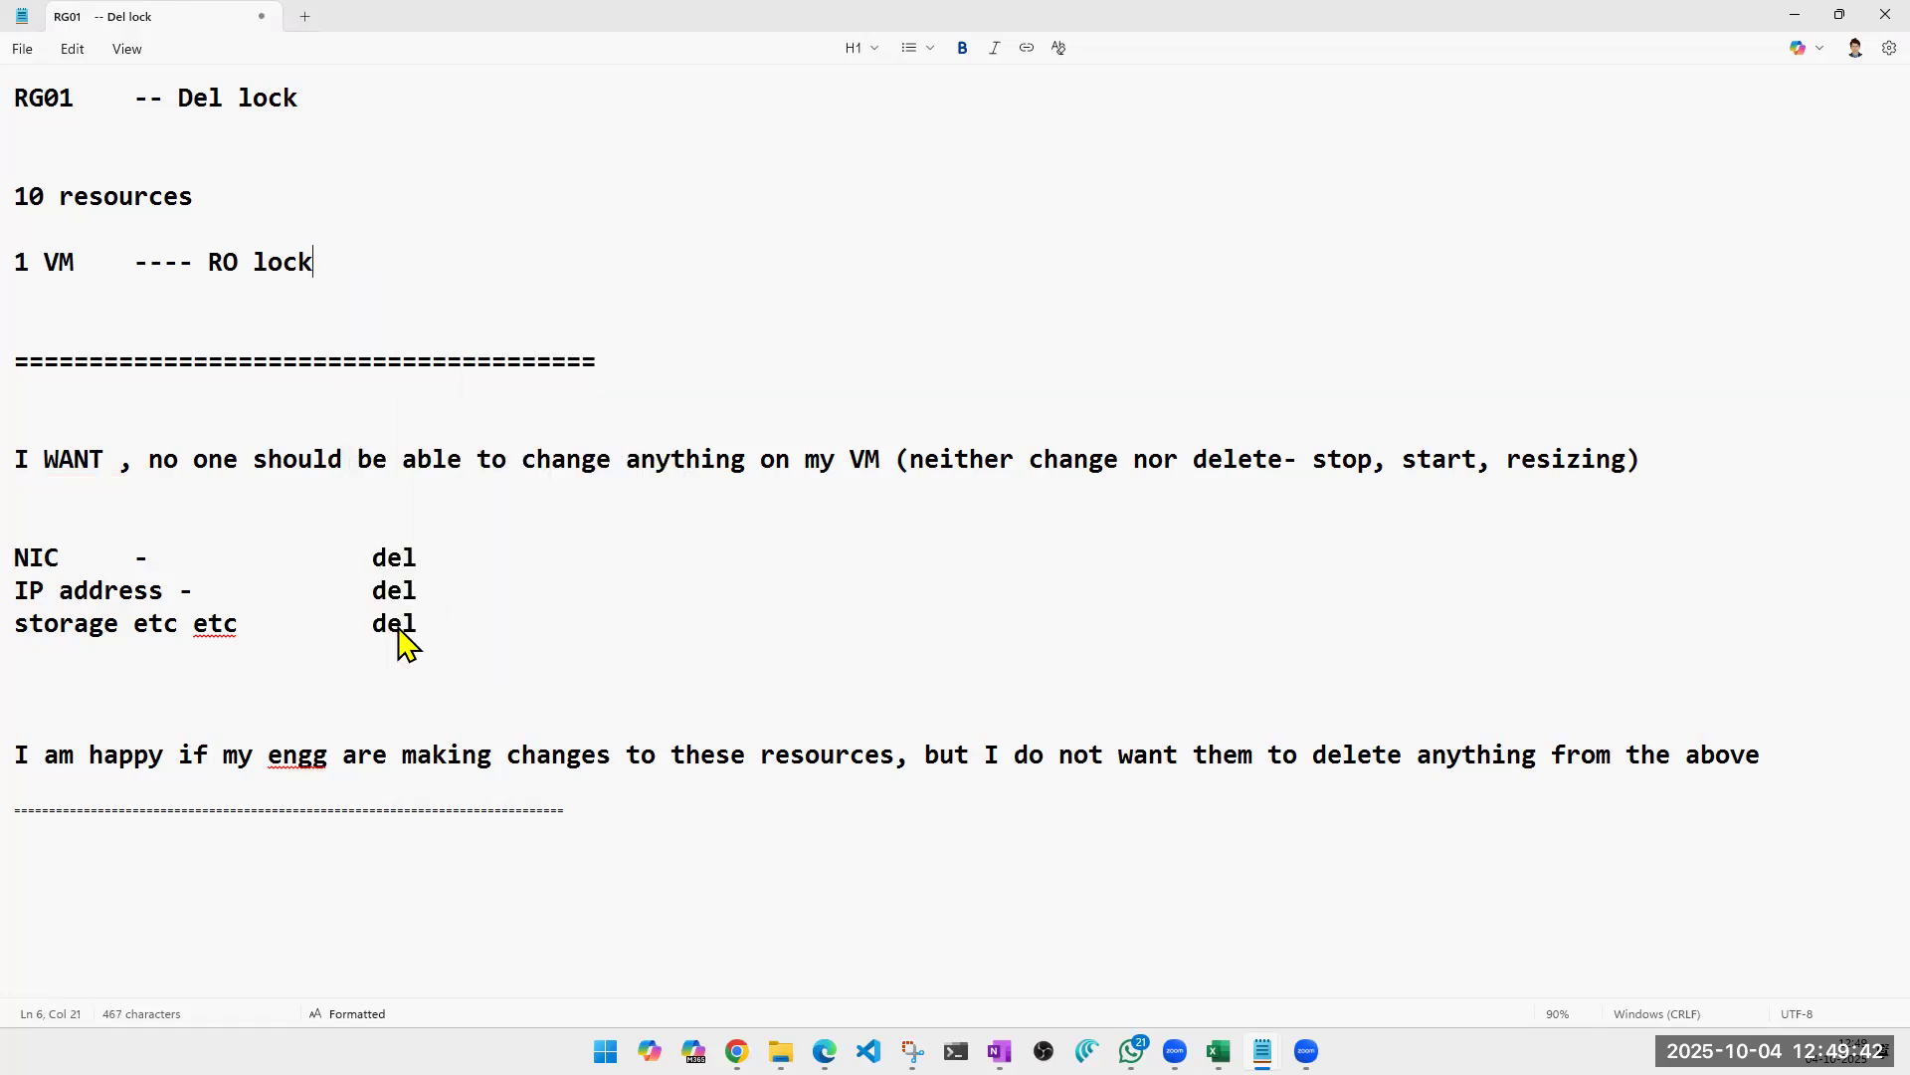
pyautogui.tripleClick(399, 631)
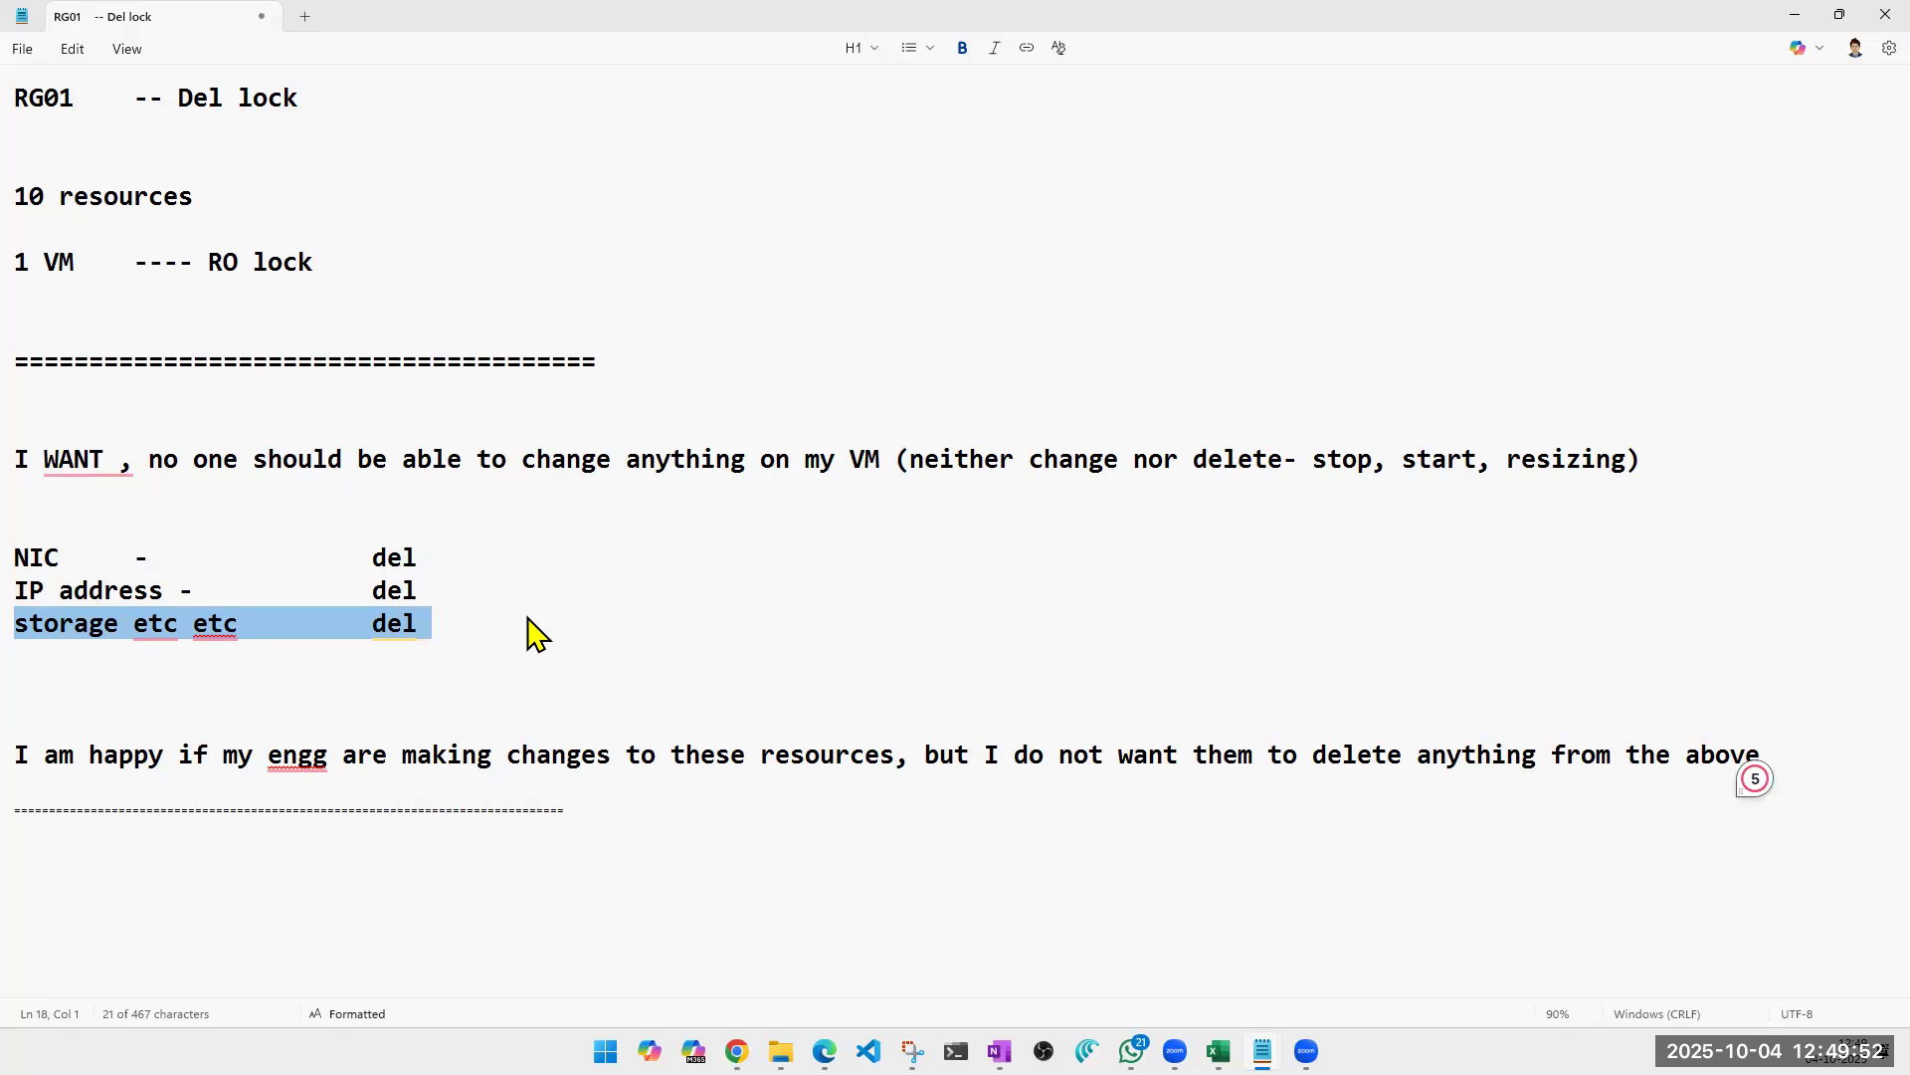
pyautogui.click(527, 616)
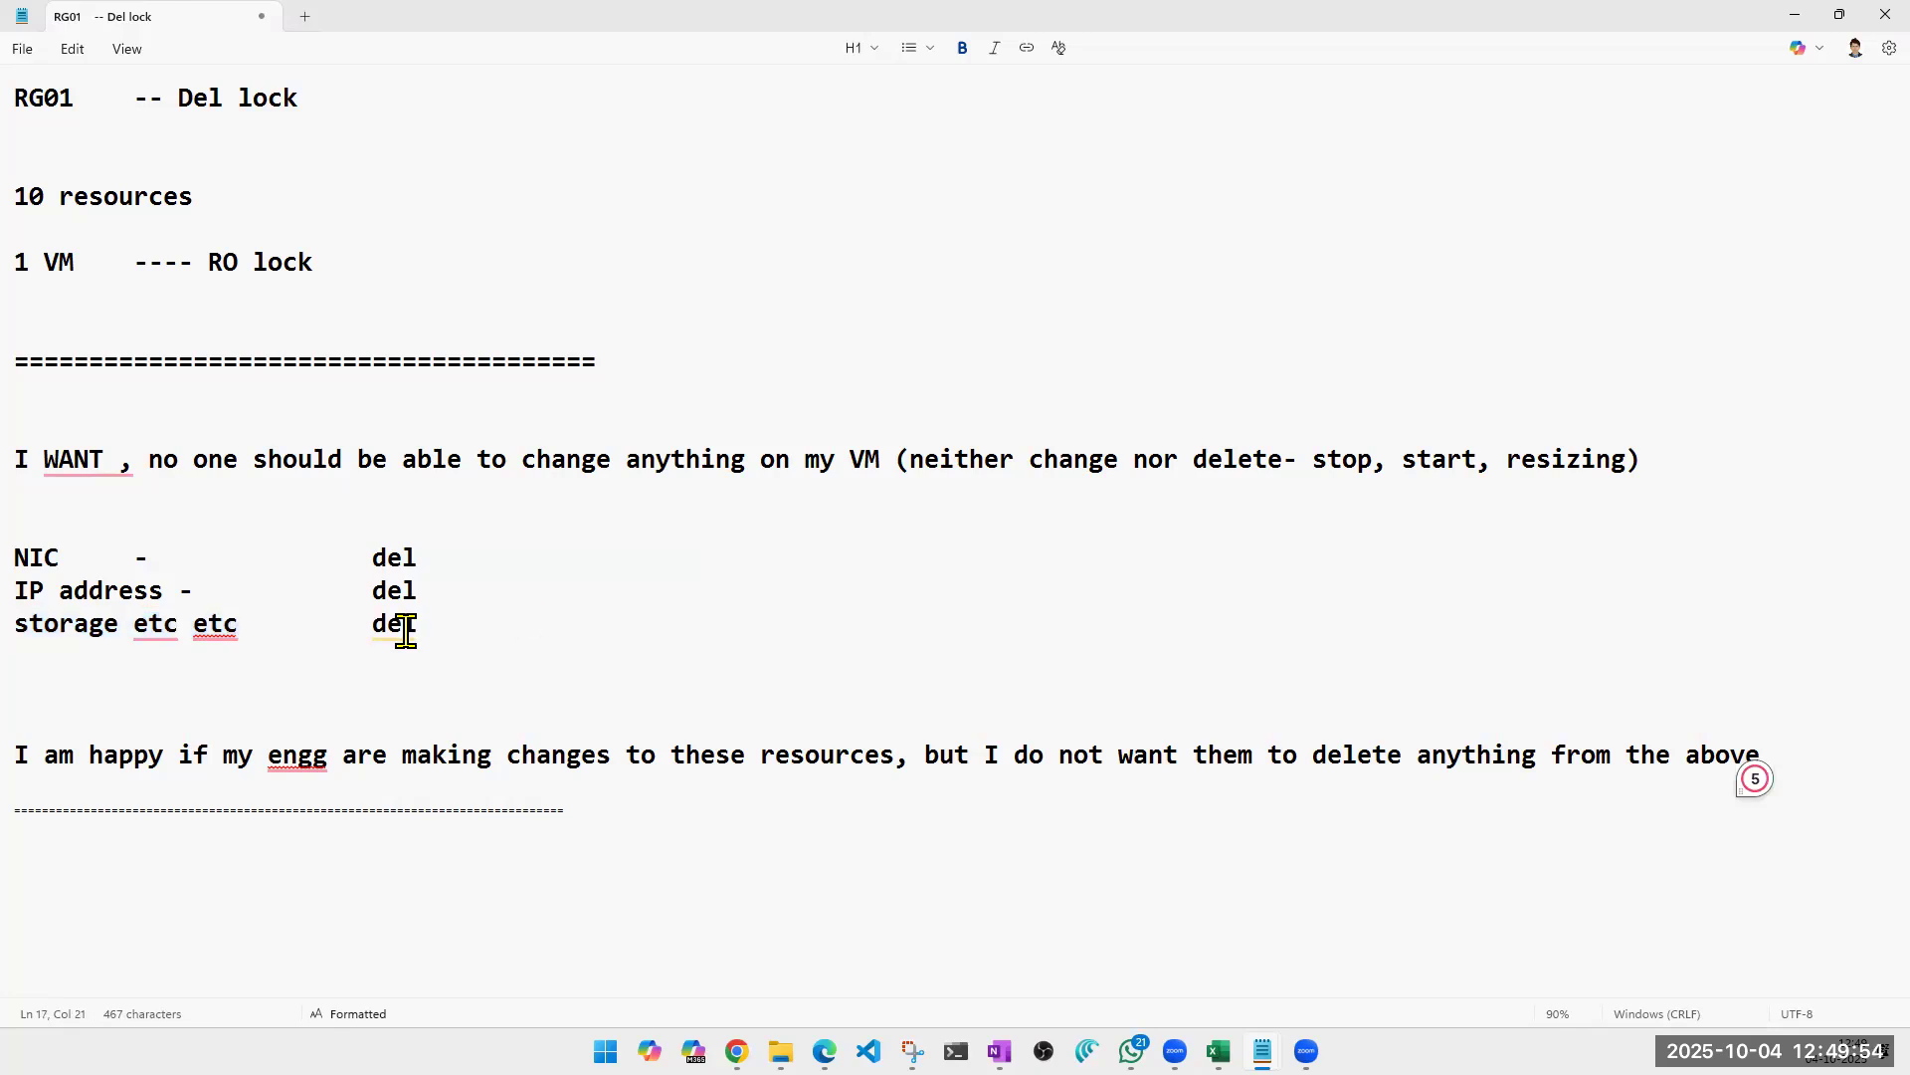
pyautogui.moveTo(387, 617)
pyautogui.moveTo(157, 621)
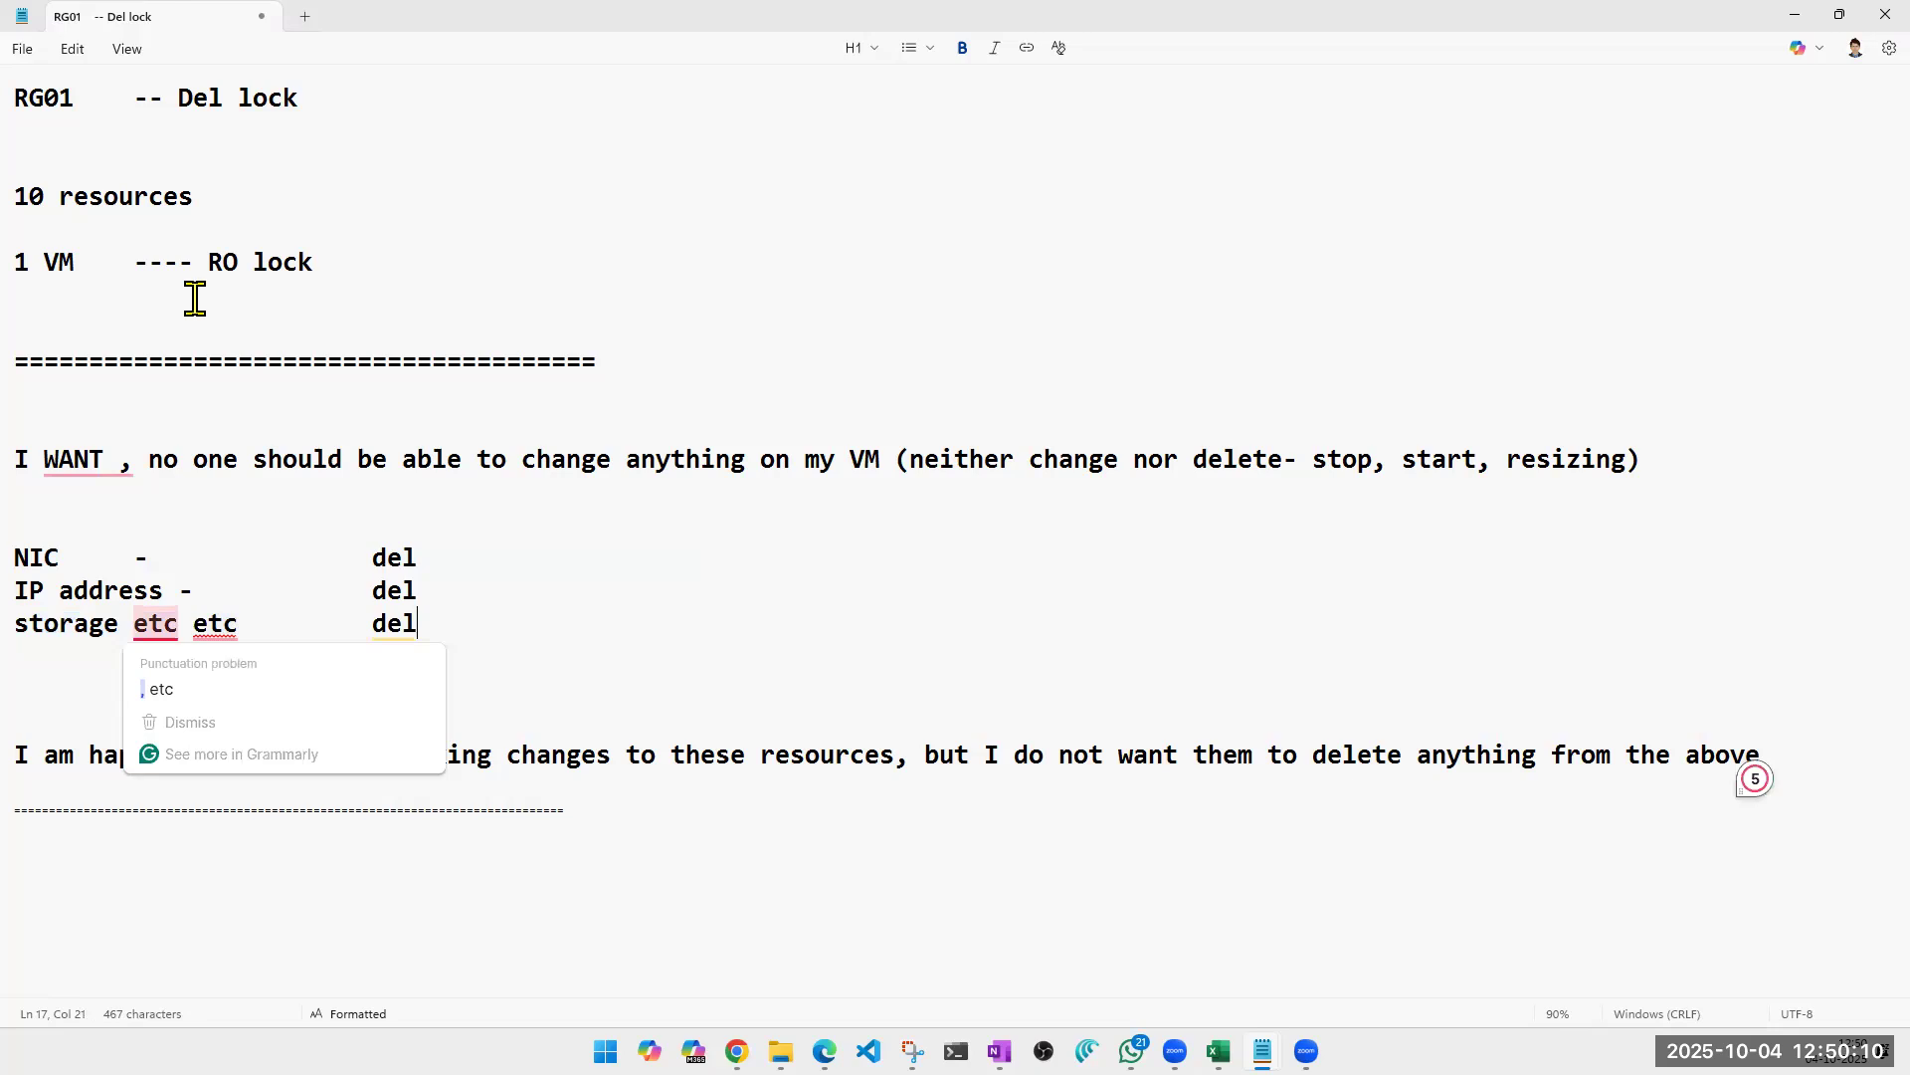
pyautogui.click(233, 264)
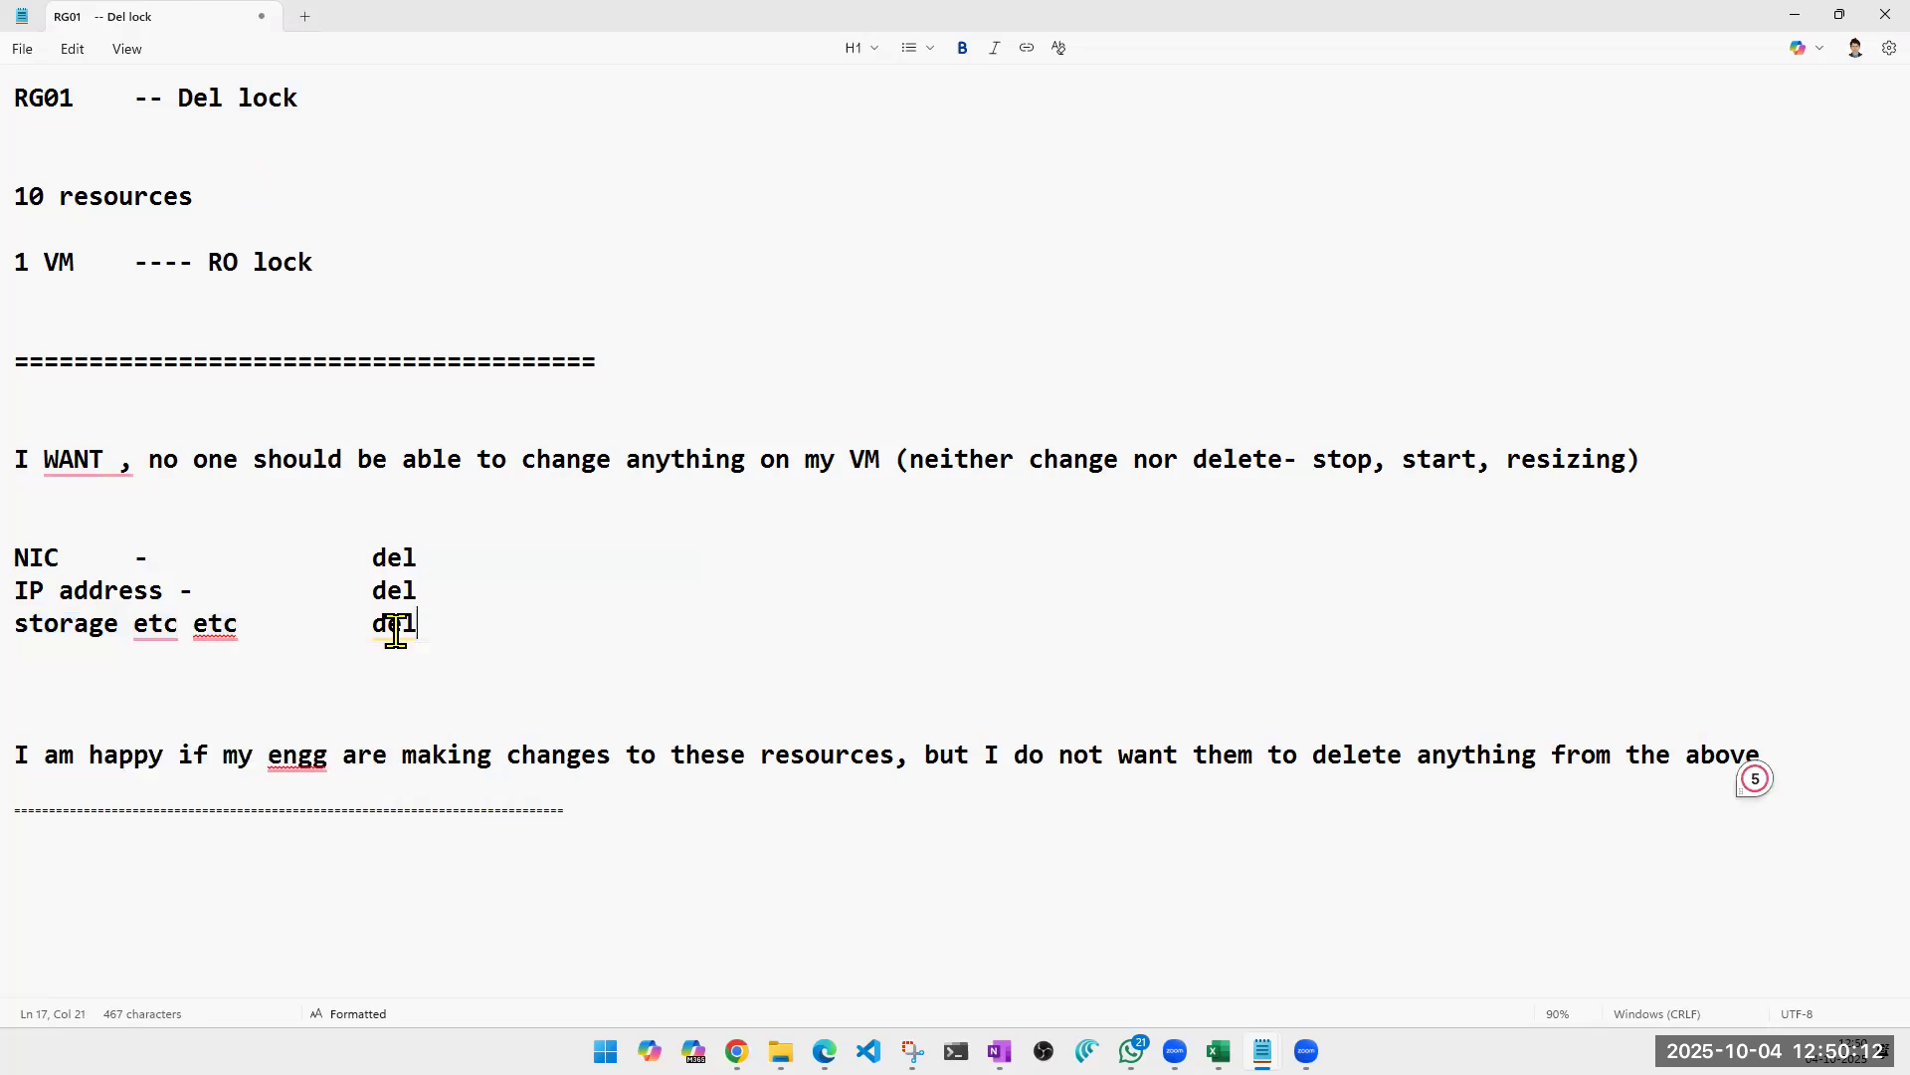
# Add a new line reading "WebApp" below the storage line.
pyautogui.click(445, 629)
pyautogui.press('Return')
pyautogui.write('WebApp')
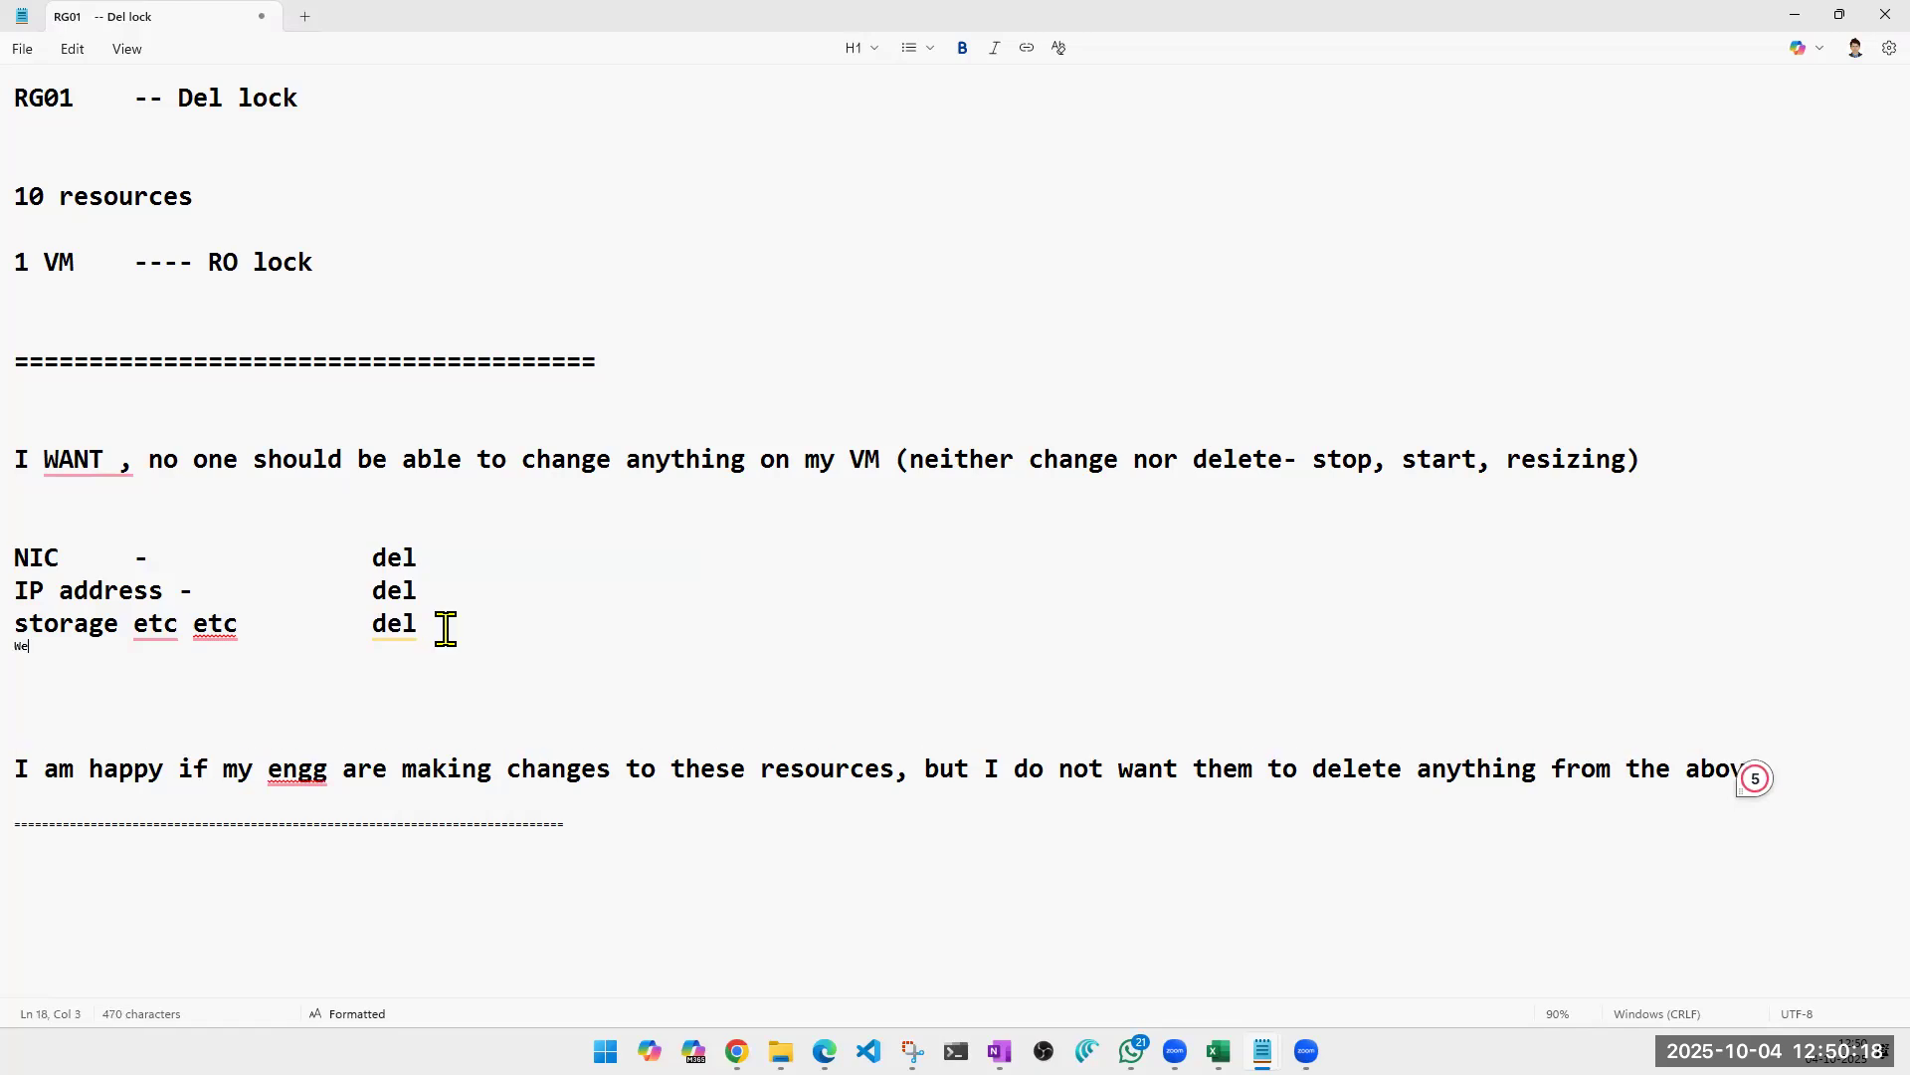
# Delete the word "WebApp" from the line below the storage entry.
pyautogui.doubleClick(397, 625)
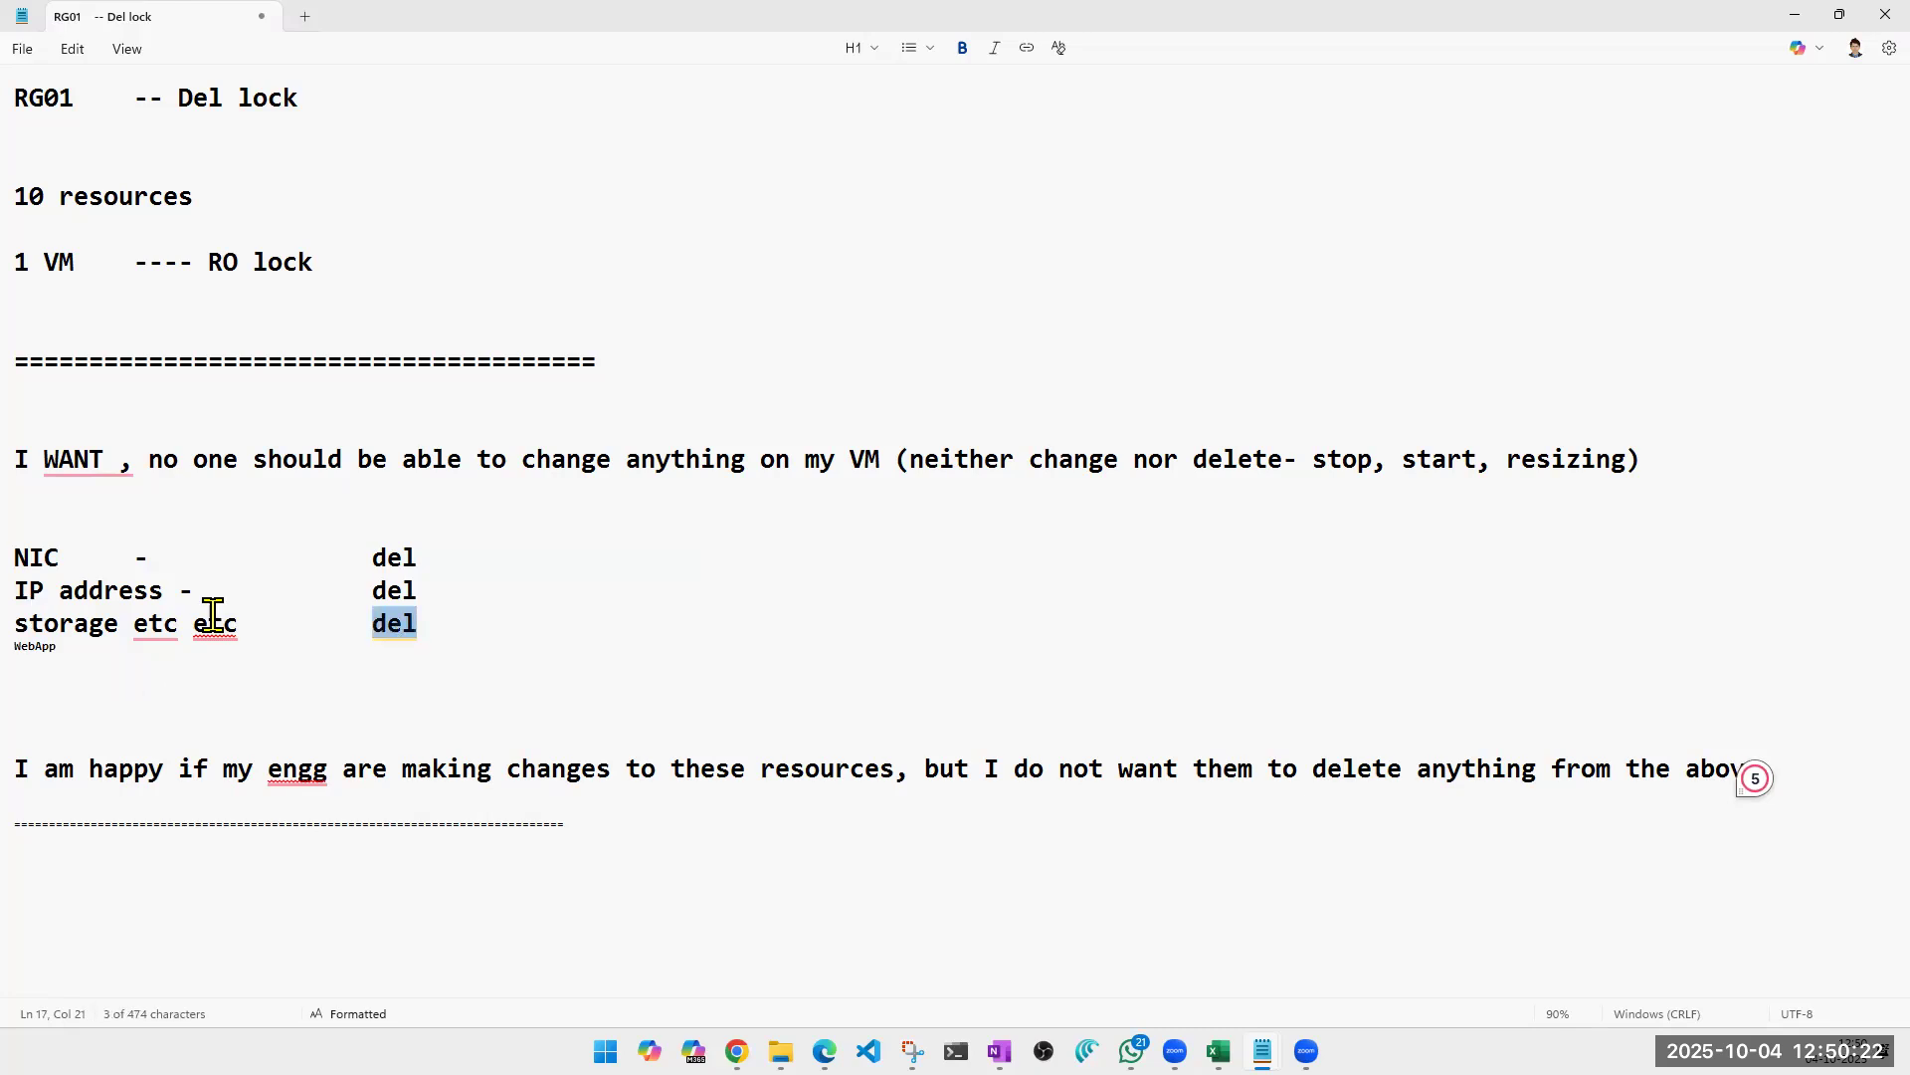
pyautogui.tripleClick(73, 657)
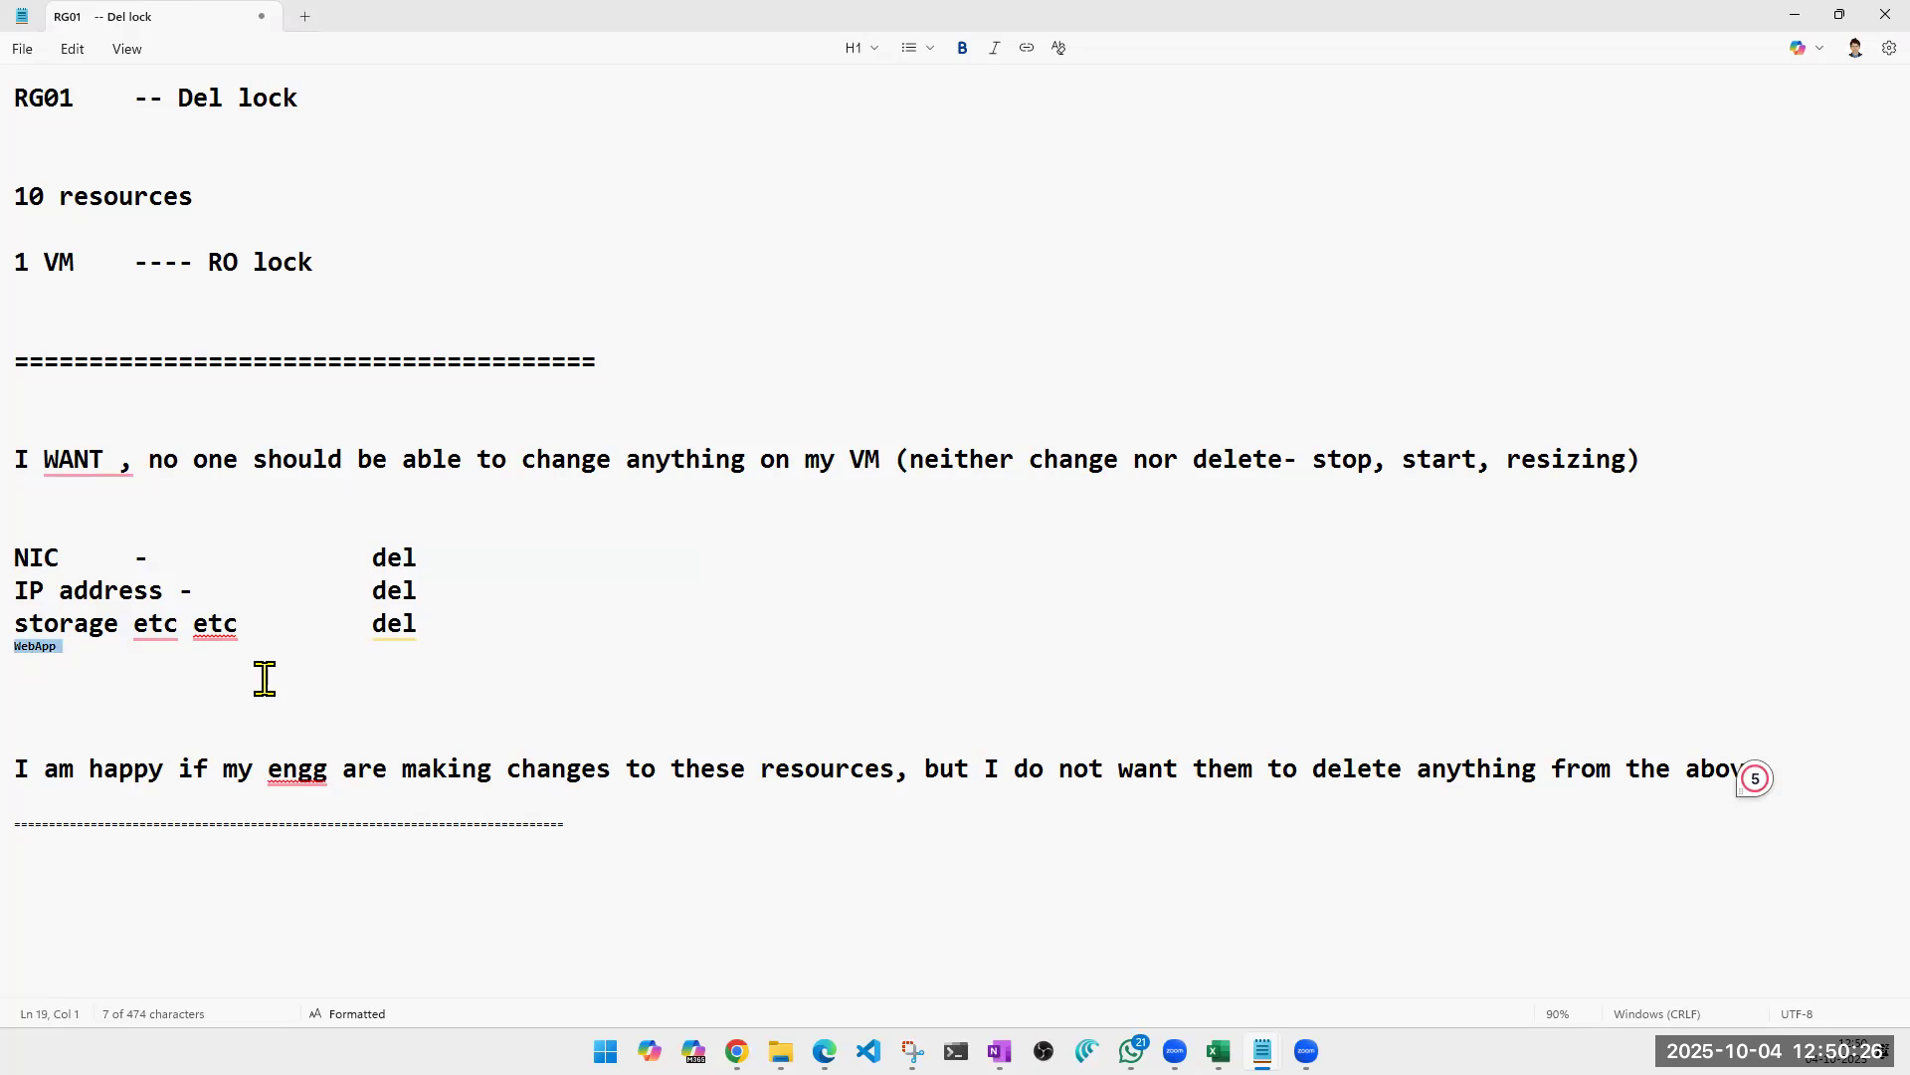
pyautogui.press('Right')
pyautogui.hotkey('ctrl', 'Home')
pyautogui.hotkey('shift', 'Down')
pyautogui.doubleClick(49, 658)
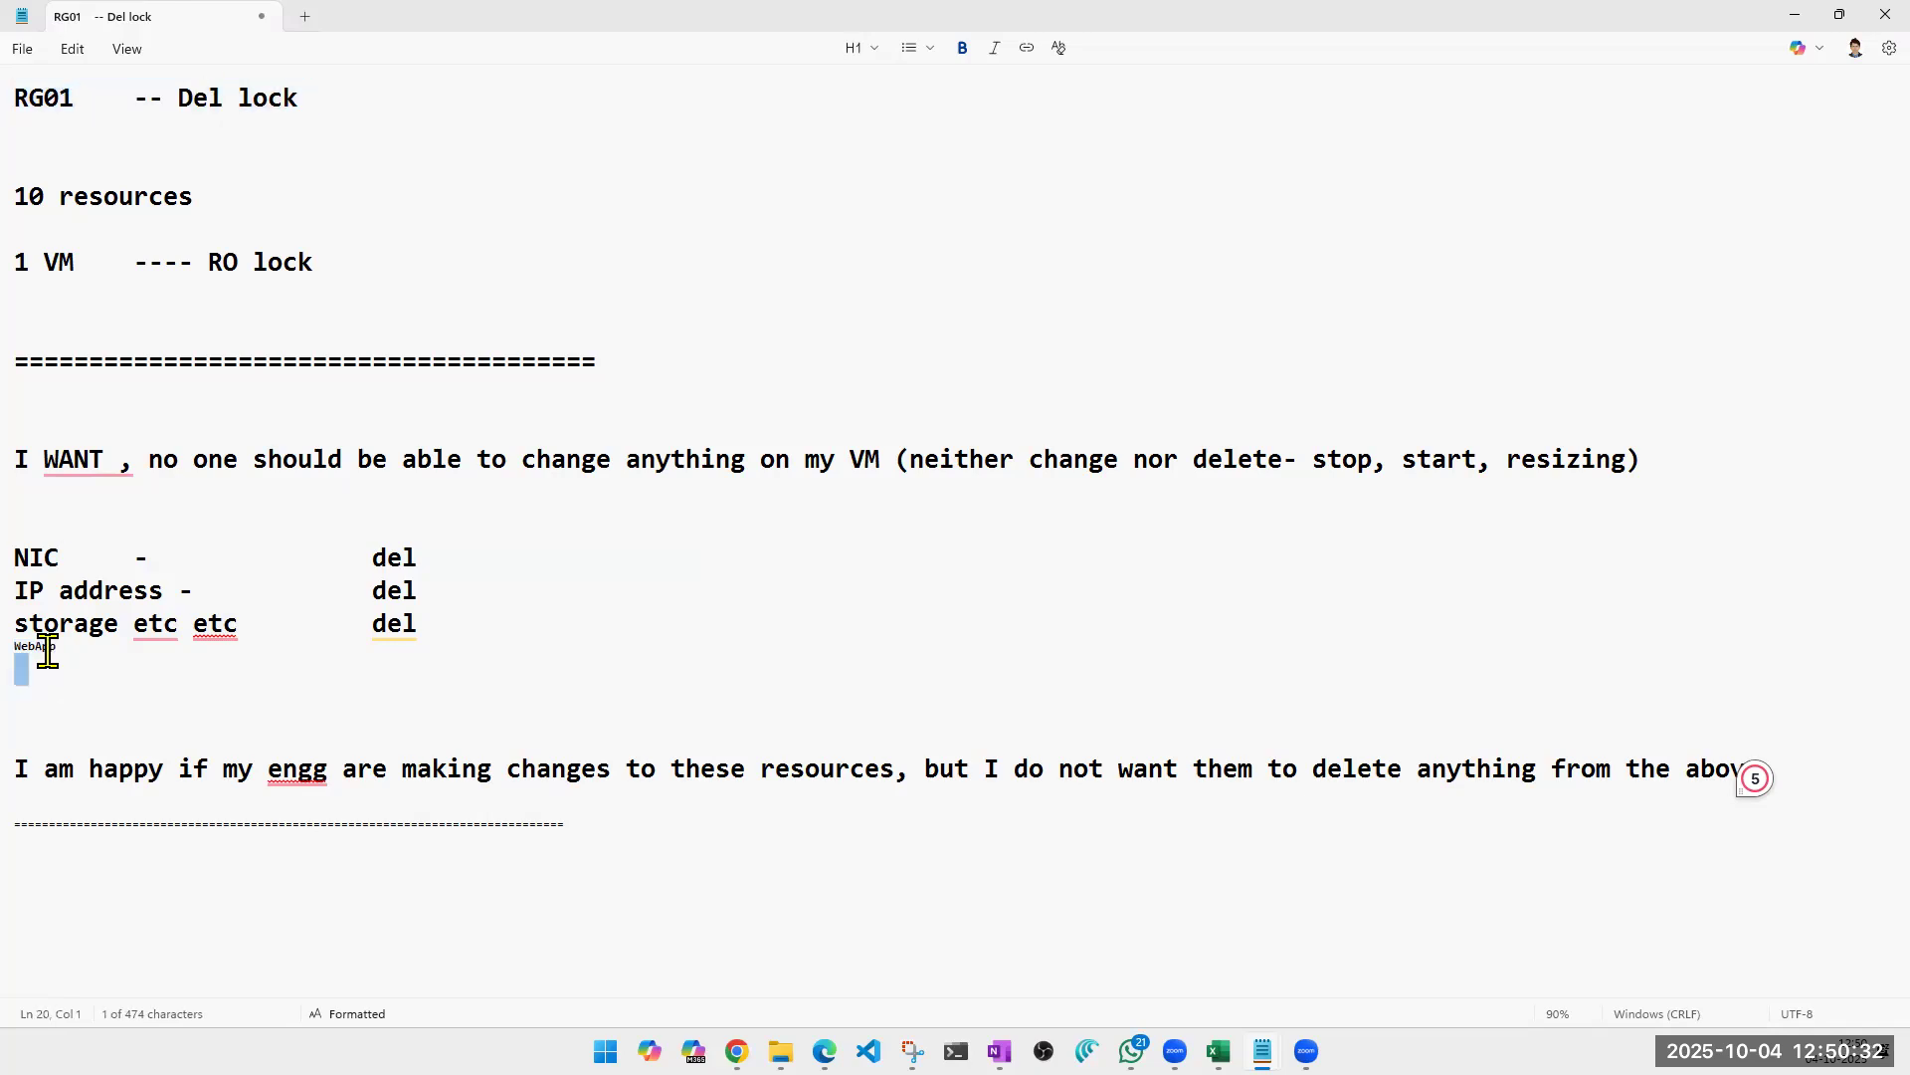
pyautogui.doubleClick(43, 651)
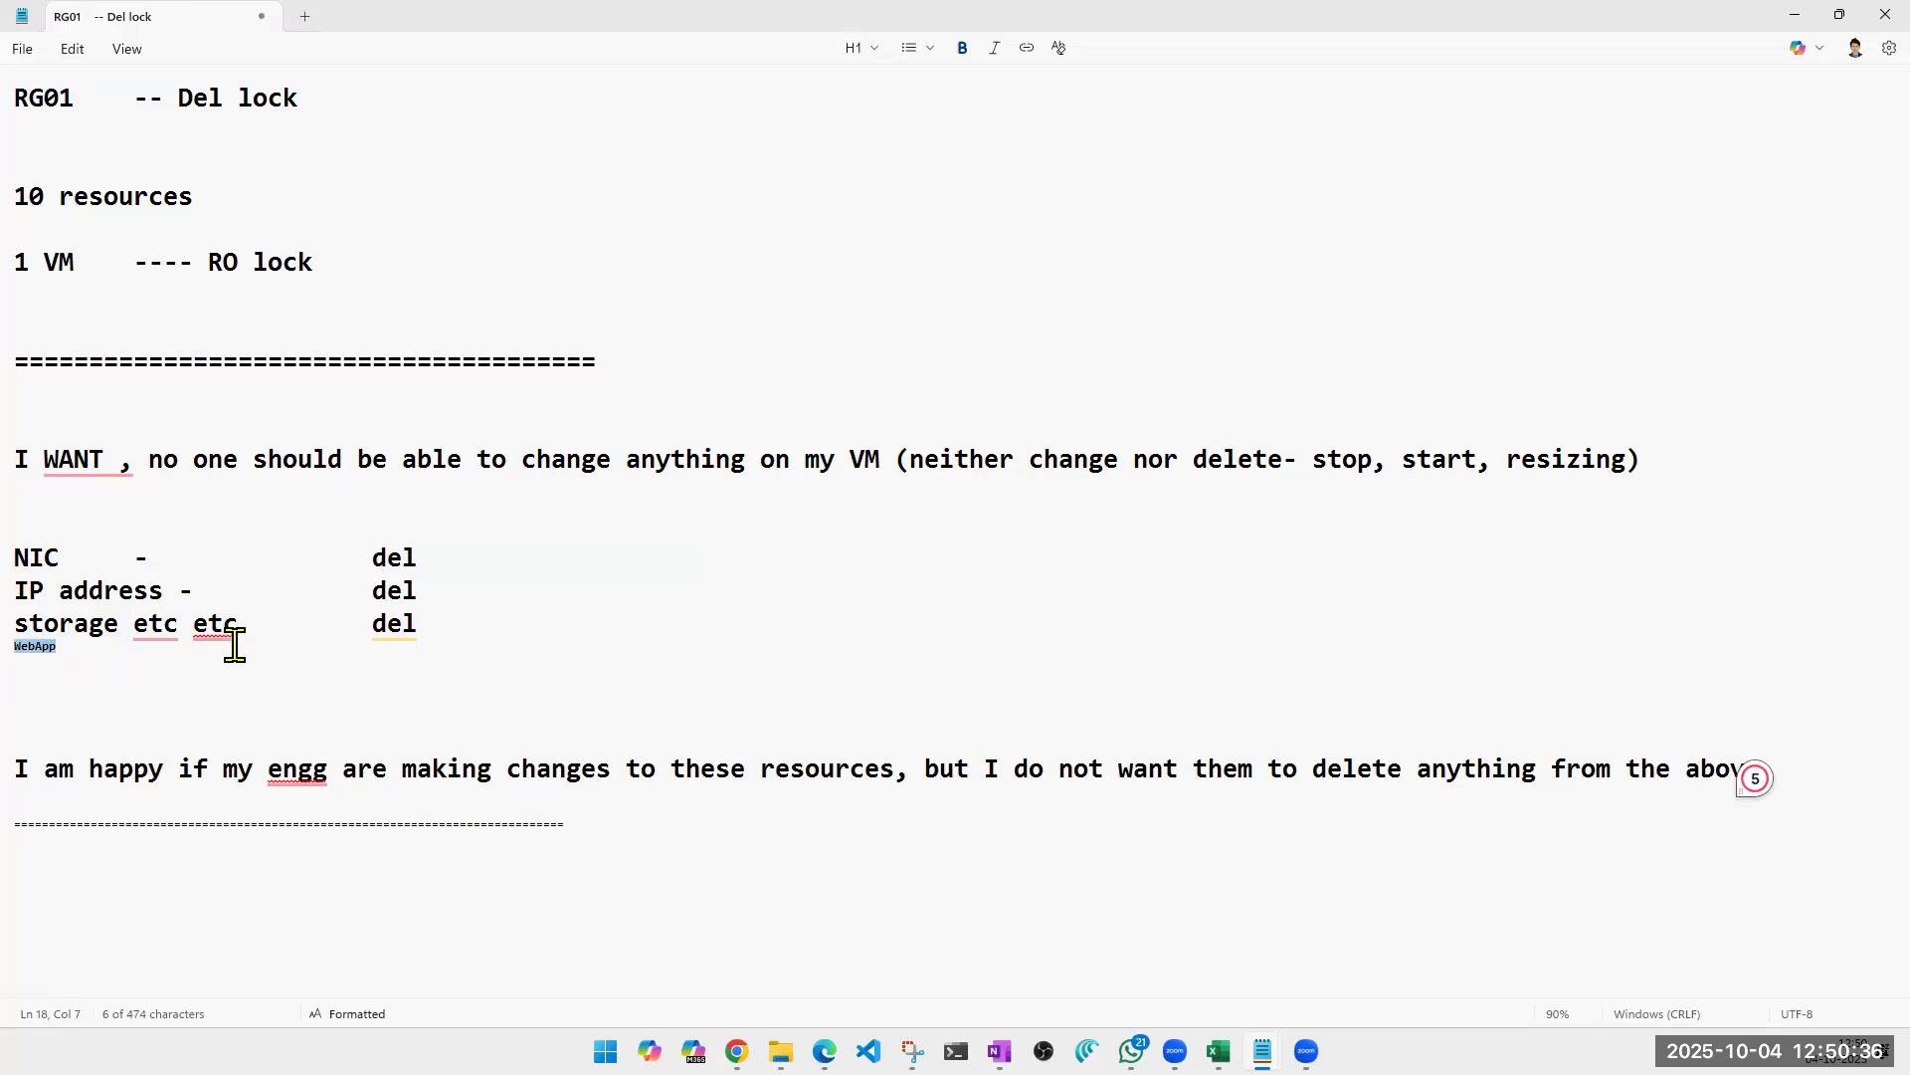
pyautogui.press('Delete')
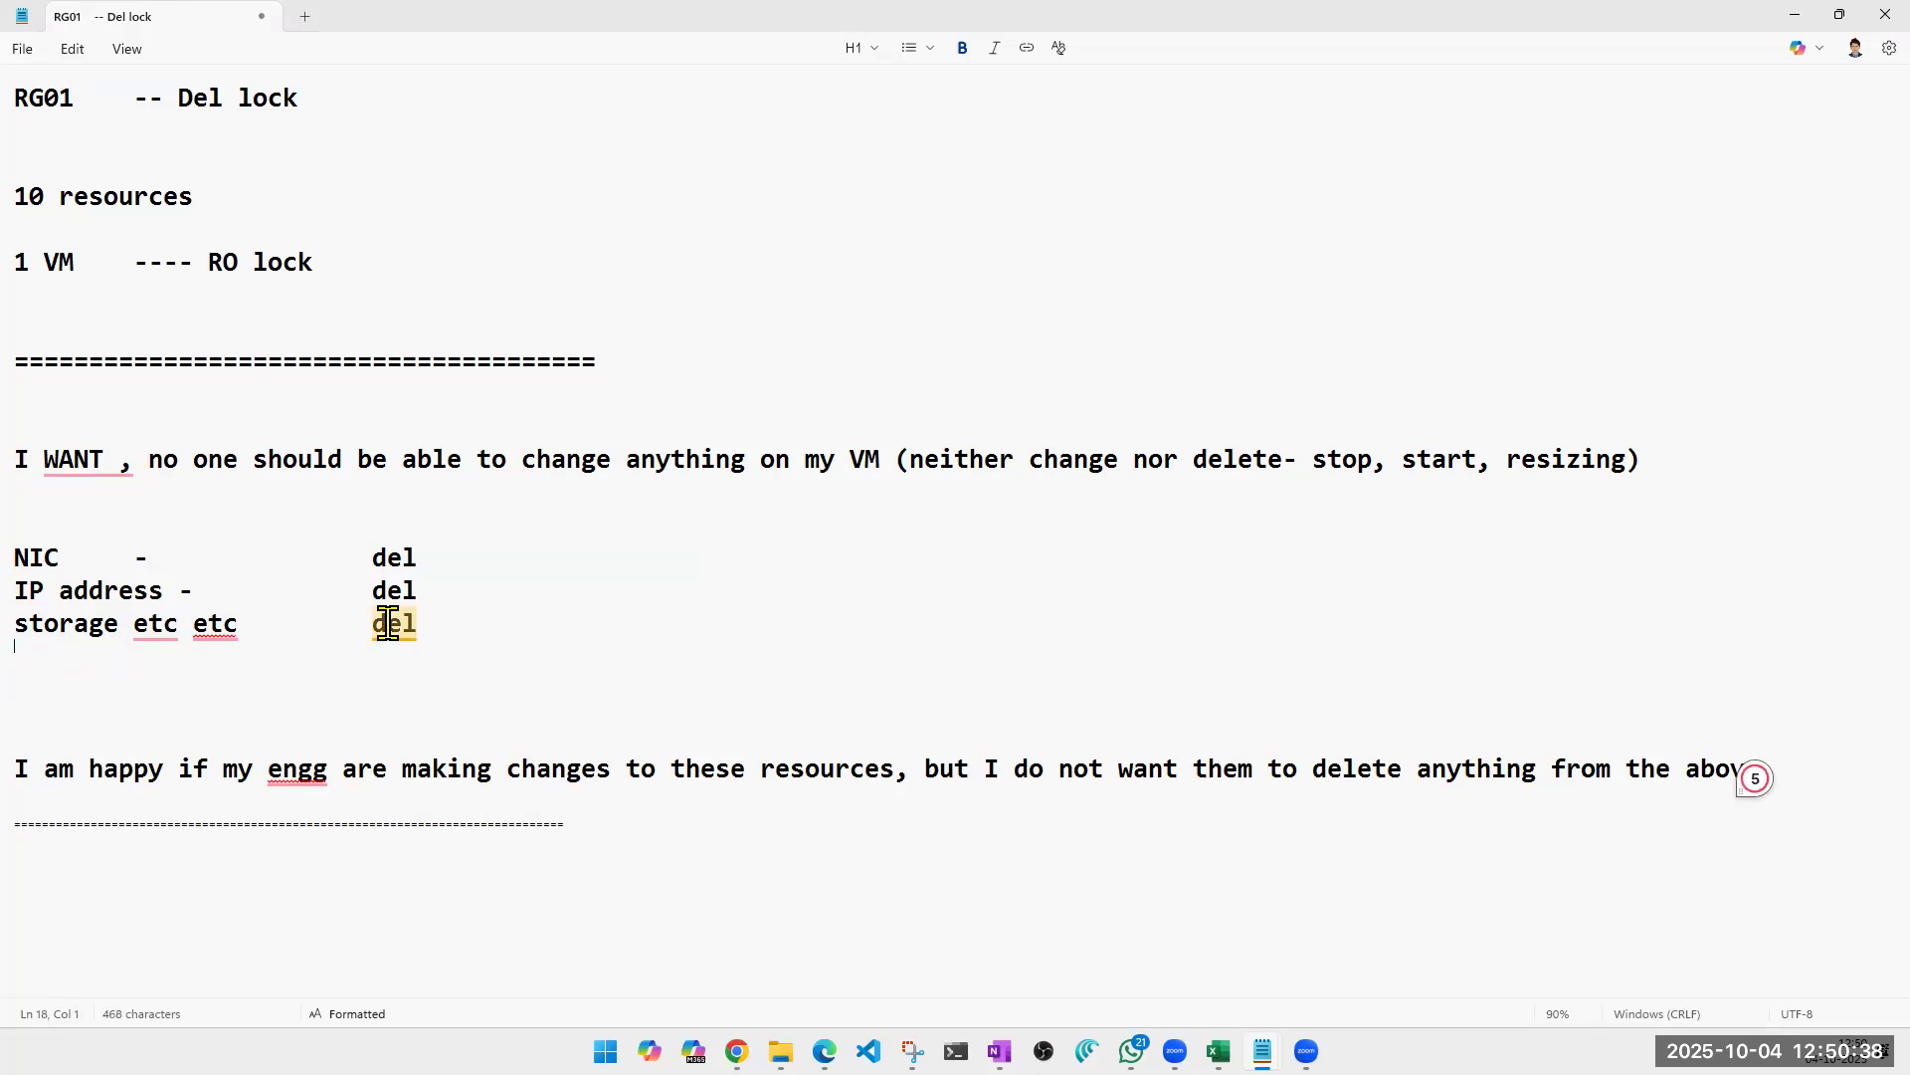
# Remove "del" from the storage, IP address and NIC lines, keeping the rest of each line.
pyautogui.doubleClick(396, 619)
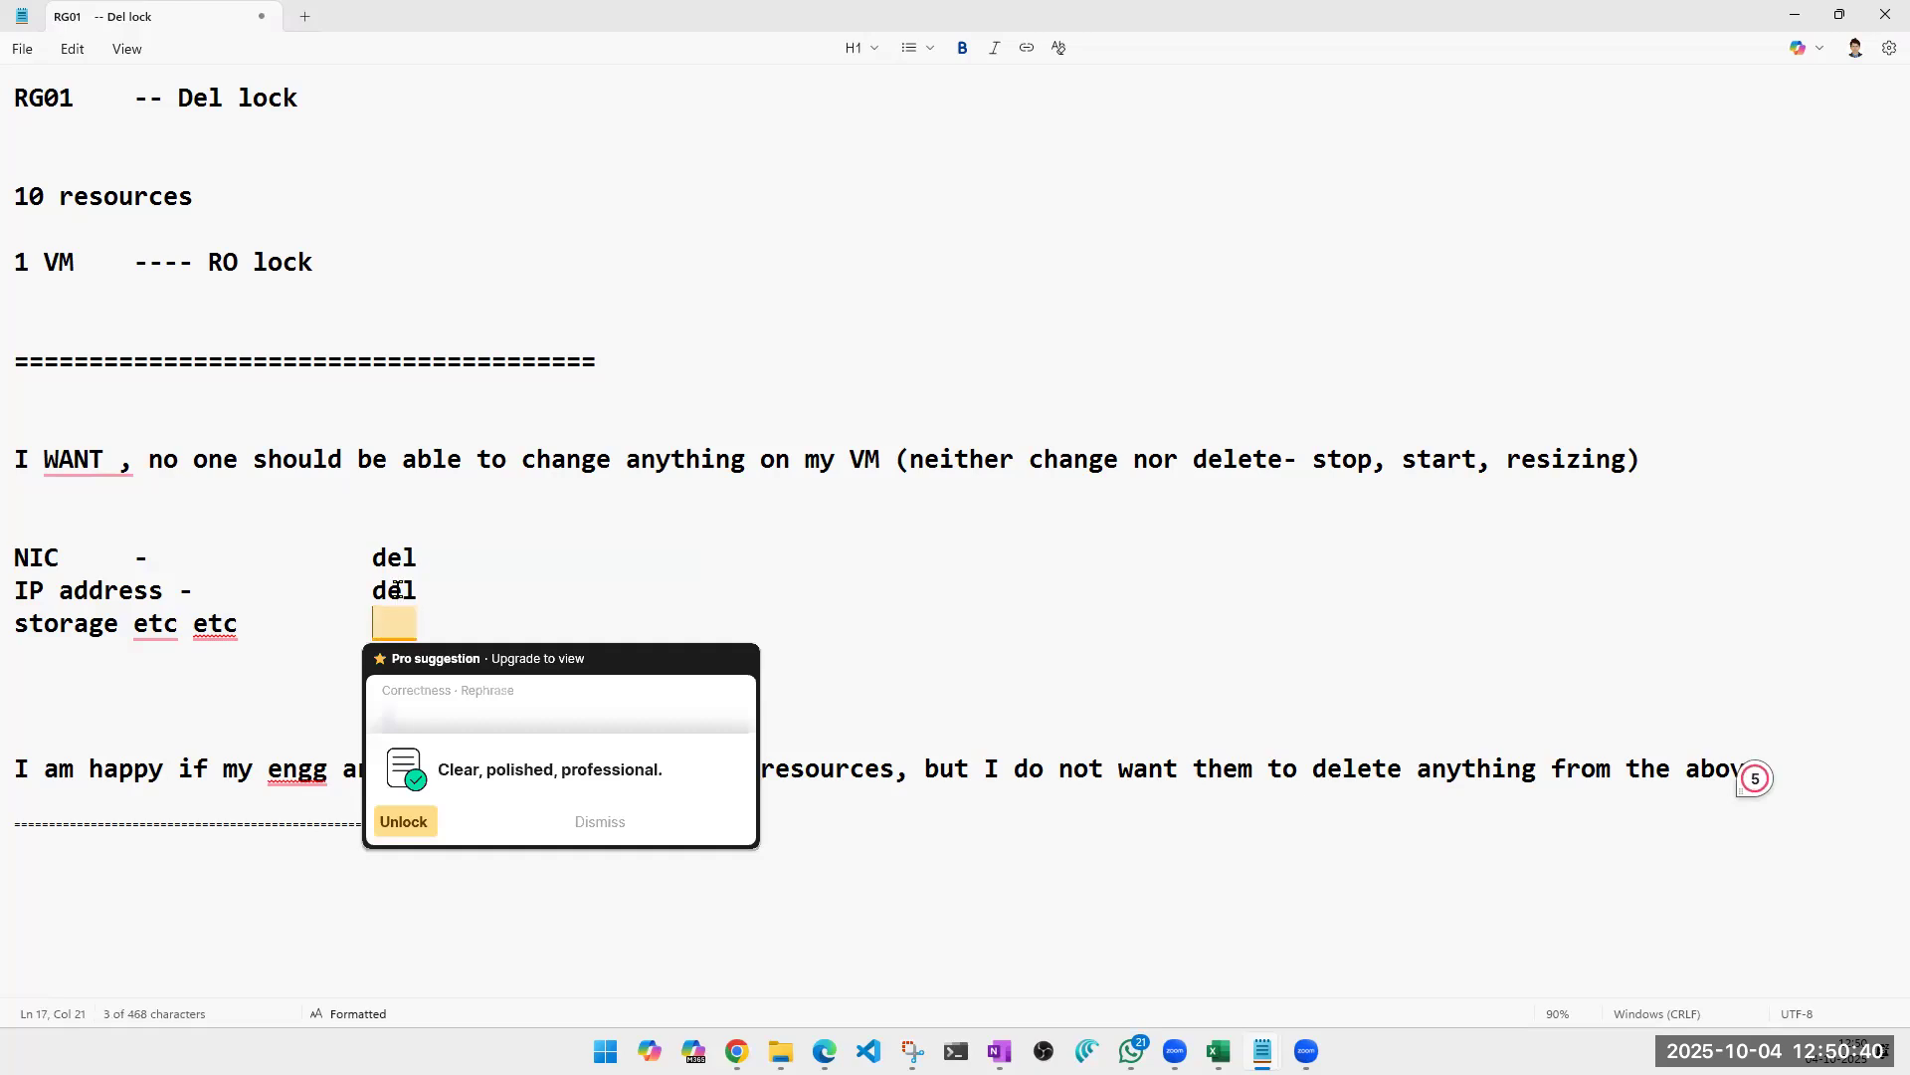
pyautogui.tripleClick(398, 590)
pyautogui.press('Delete')
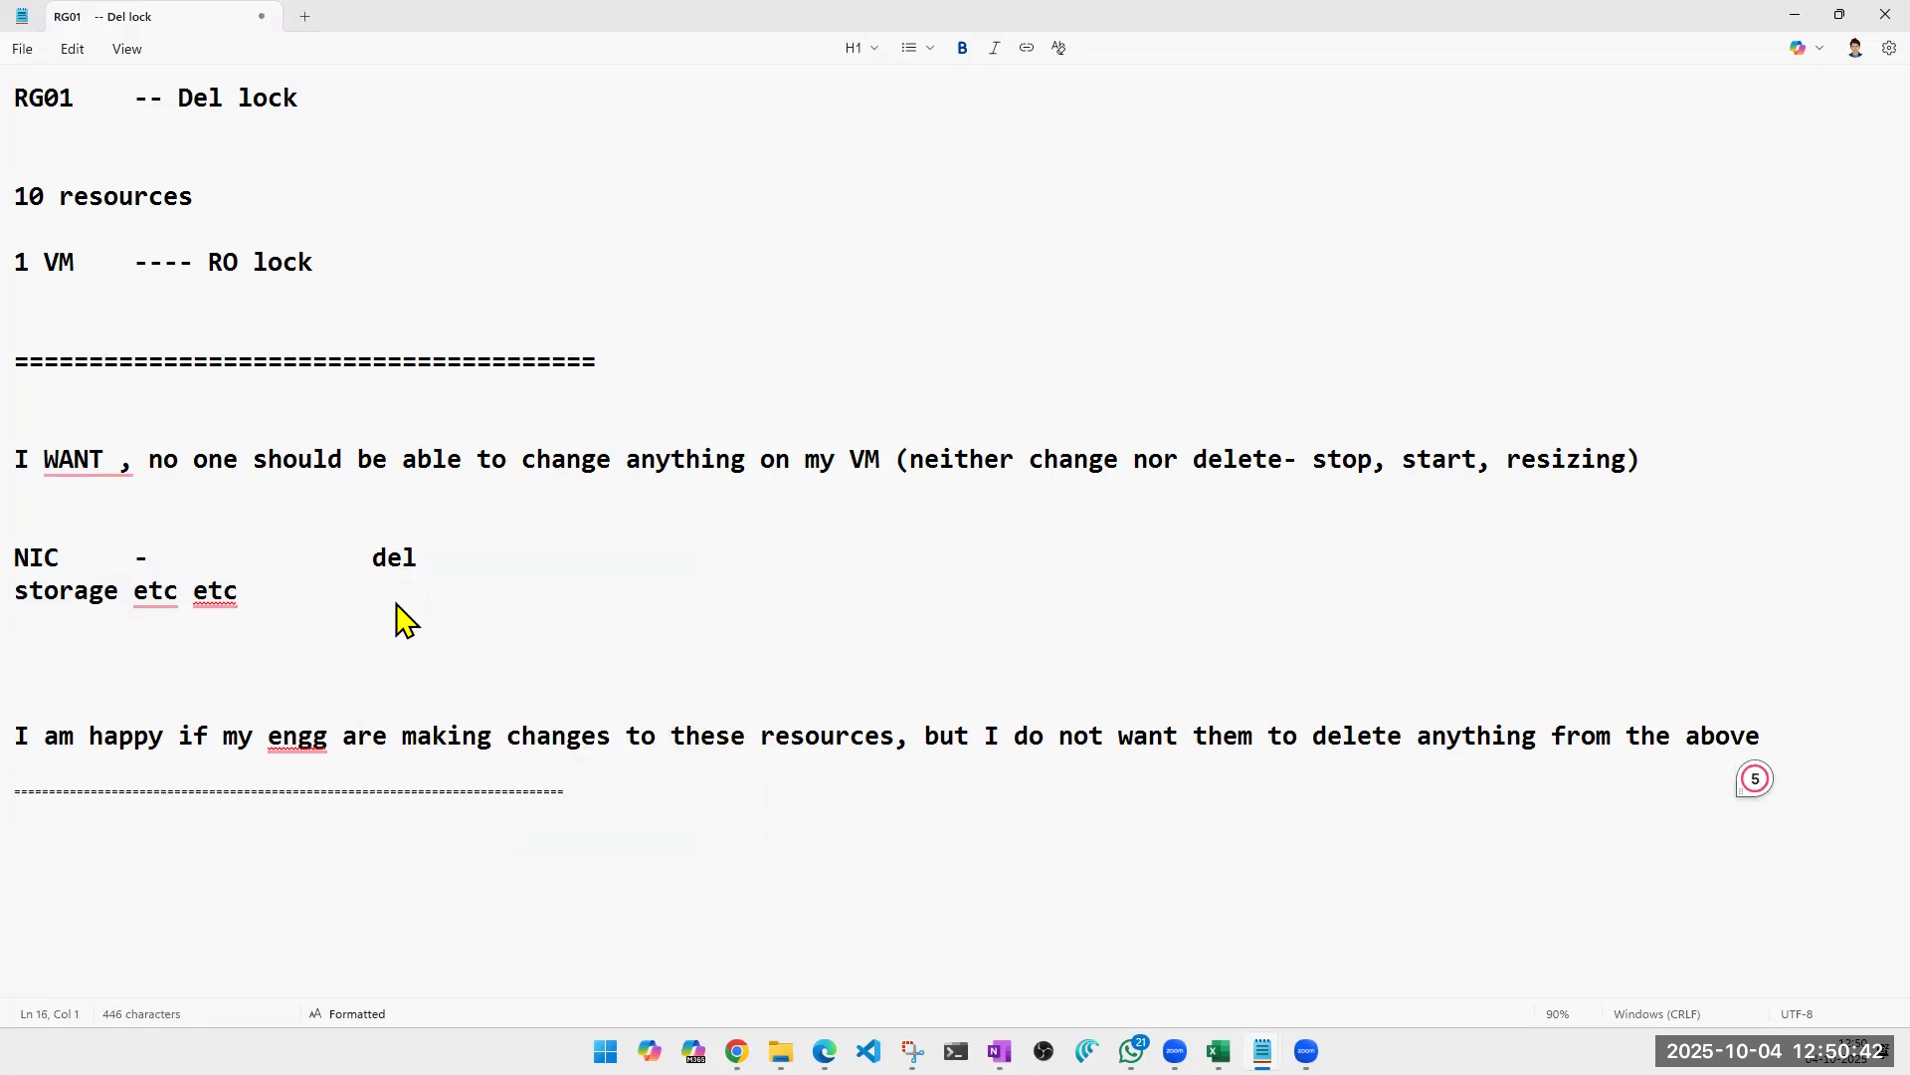
pyautogui.hotkey('ctrl', 'z')
pyautogui.doubleClick(395, 597)
pyautogui.doubleClick(394, 565)
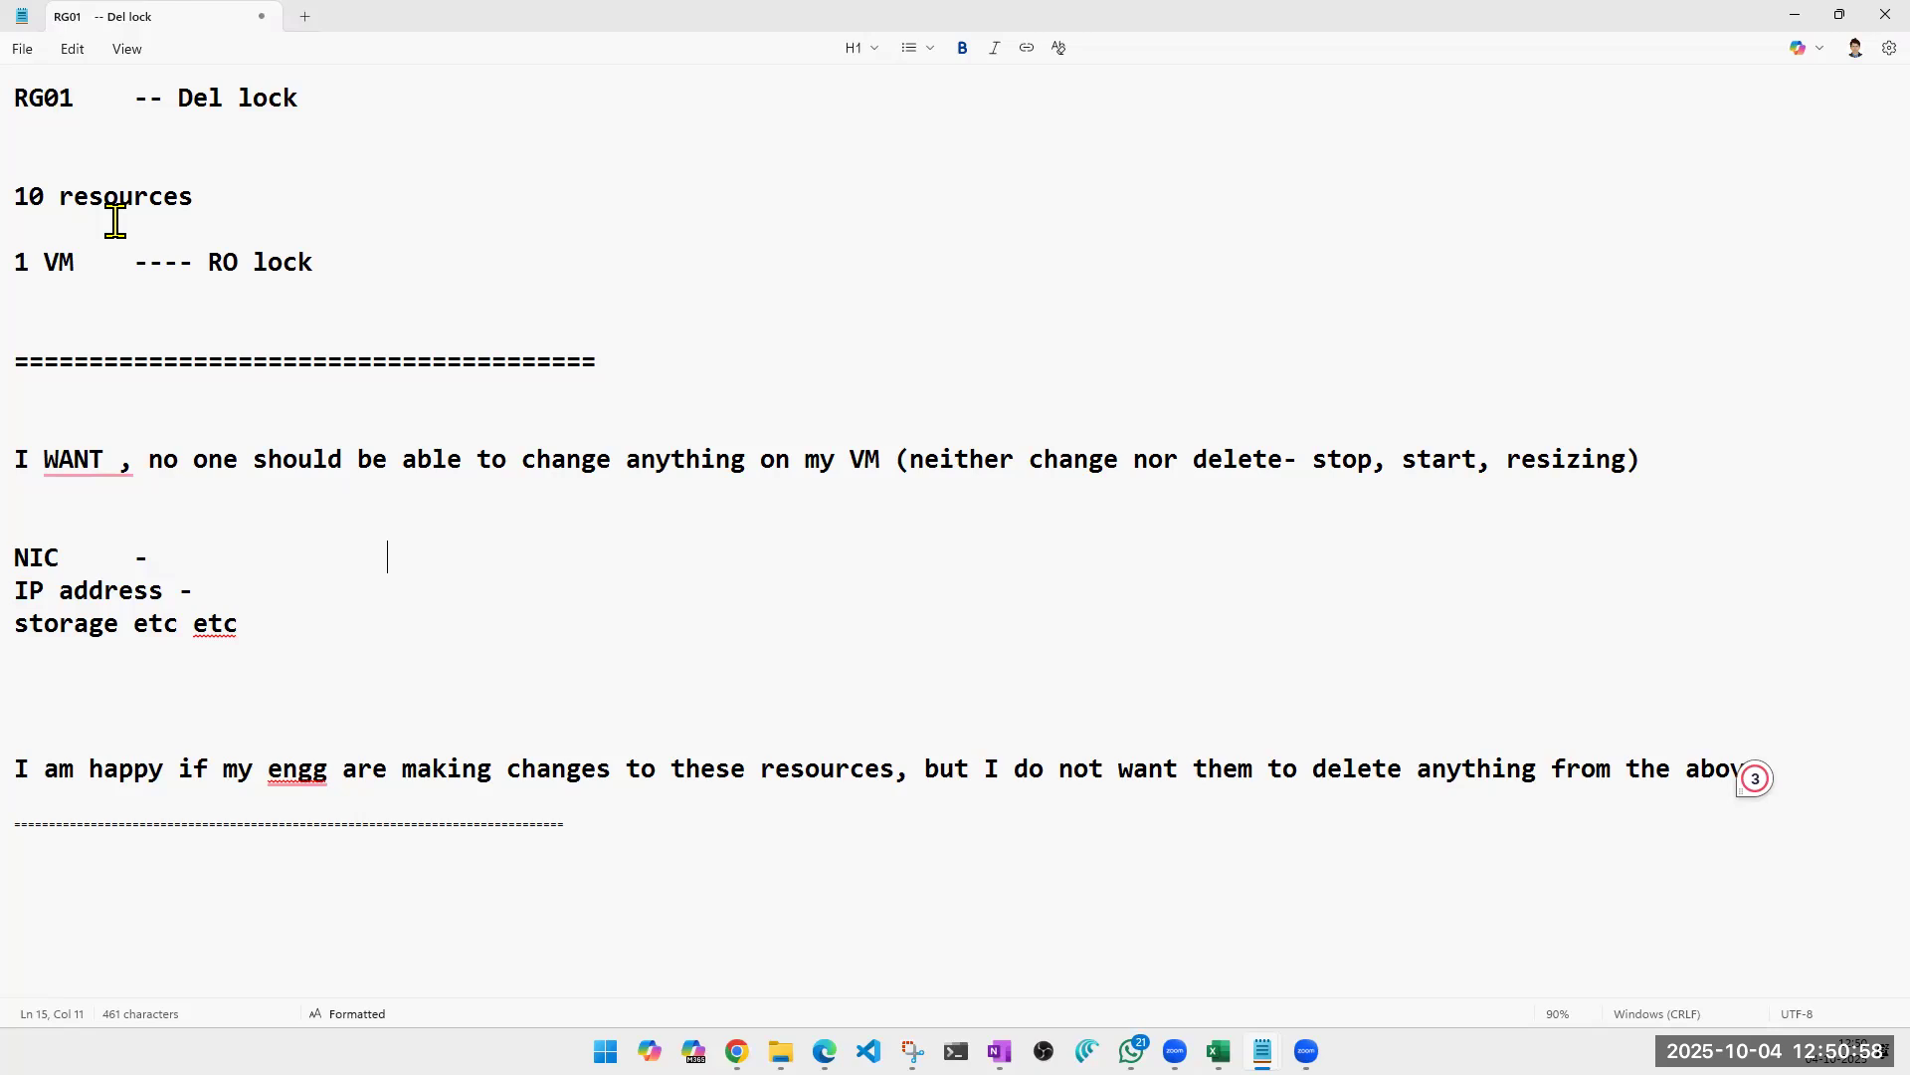
pyautogui.tripleClick(279, 196)
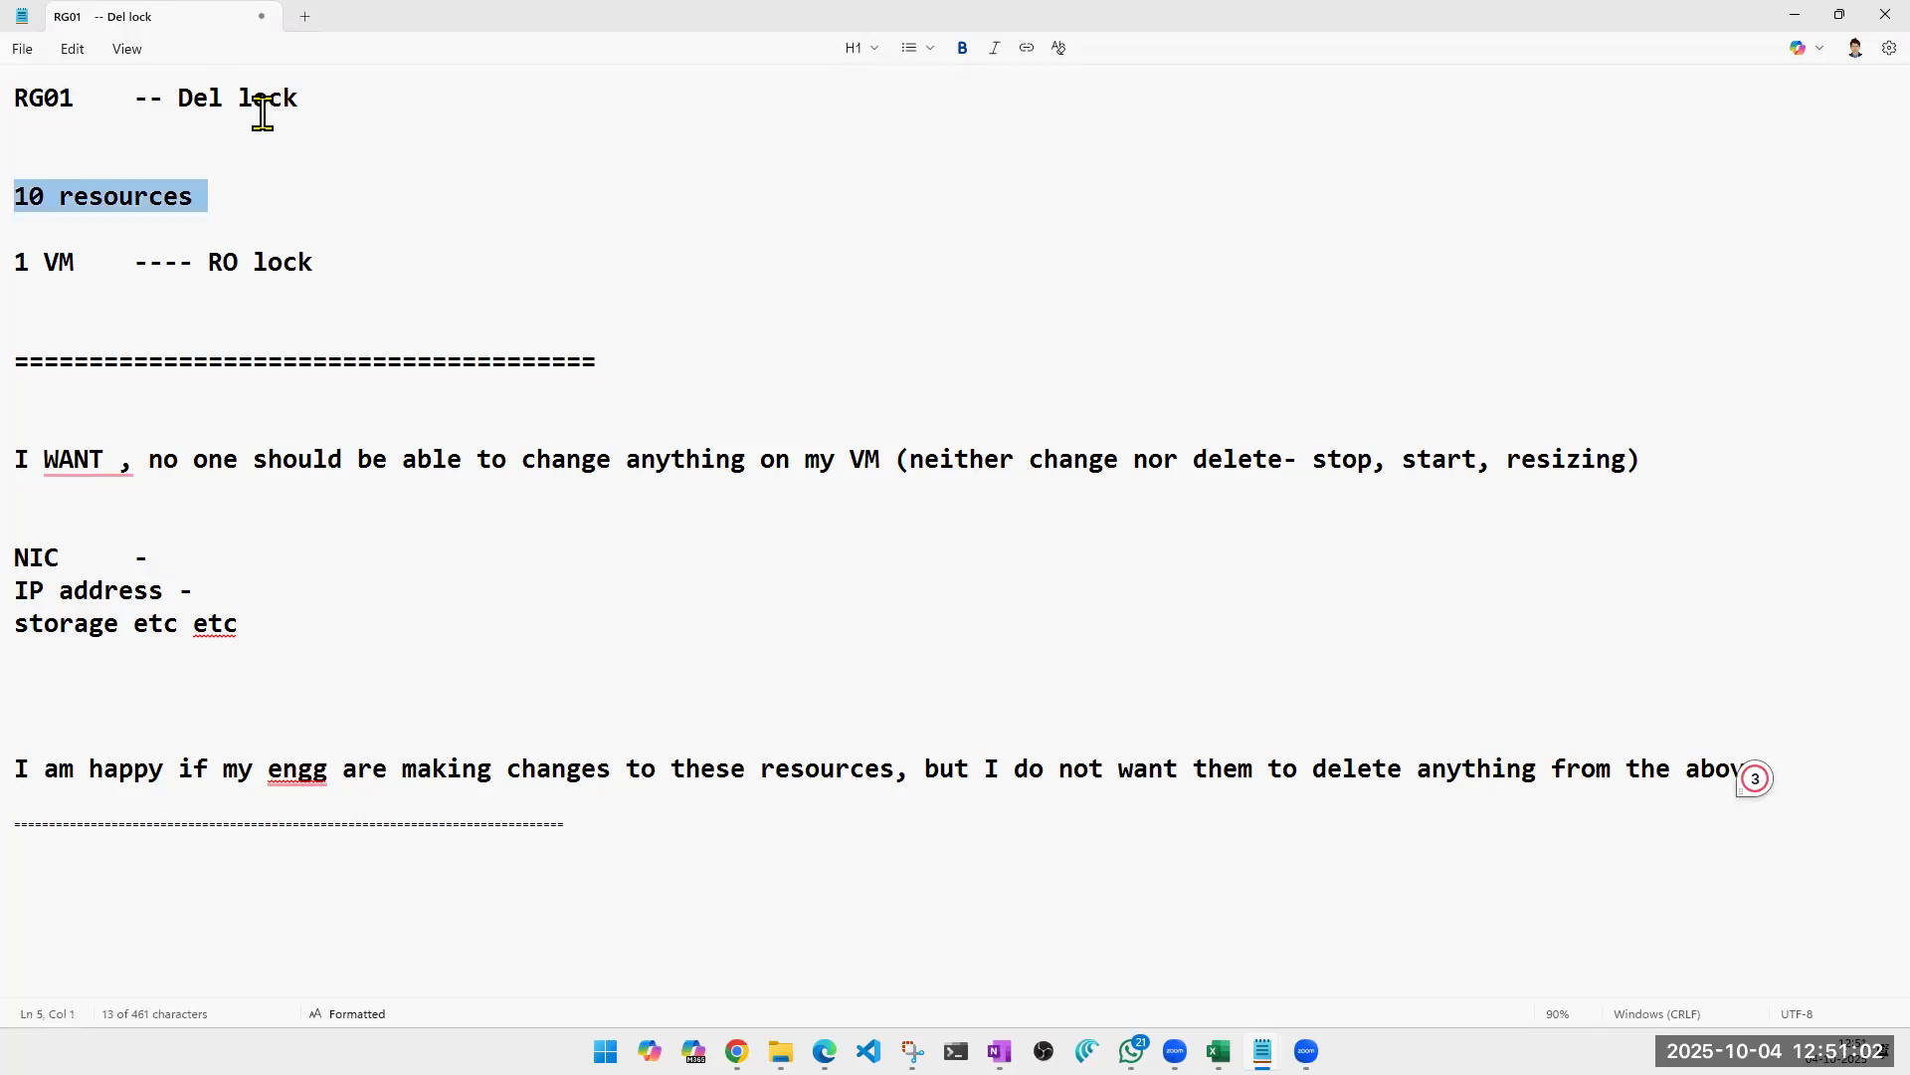
pyautogui.tripleClick(257, 767)
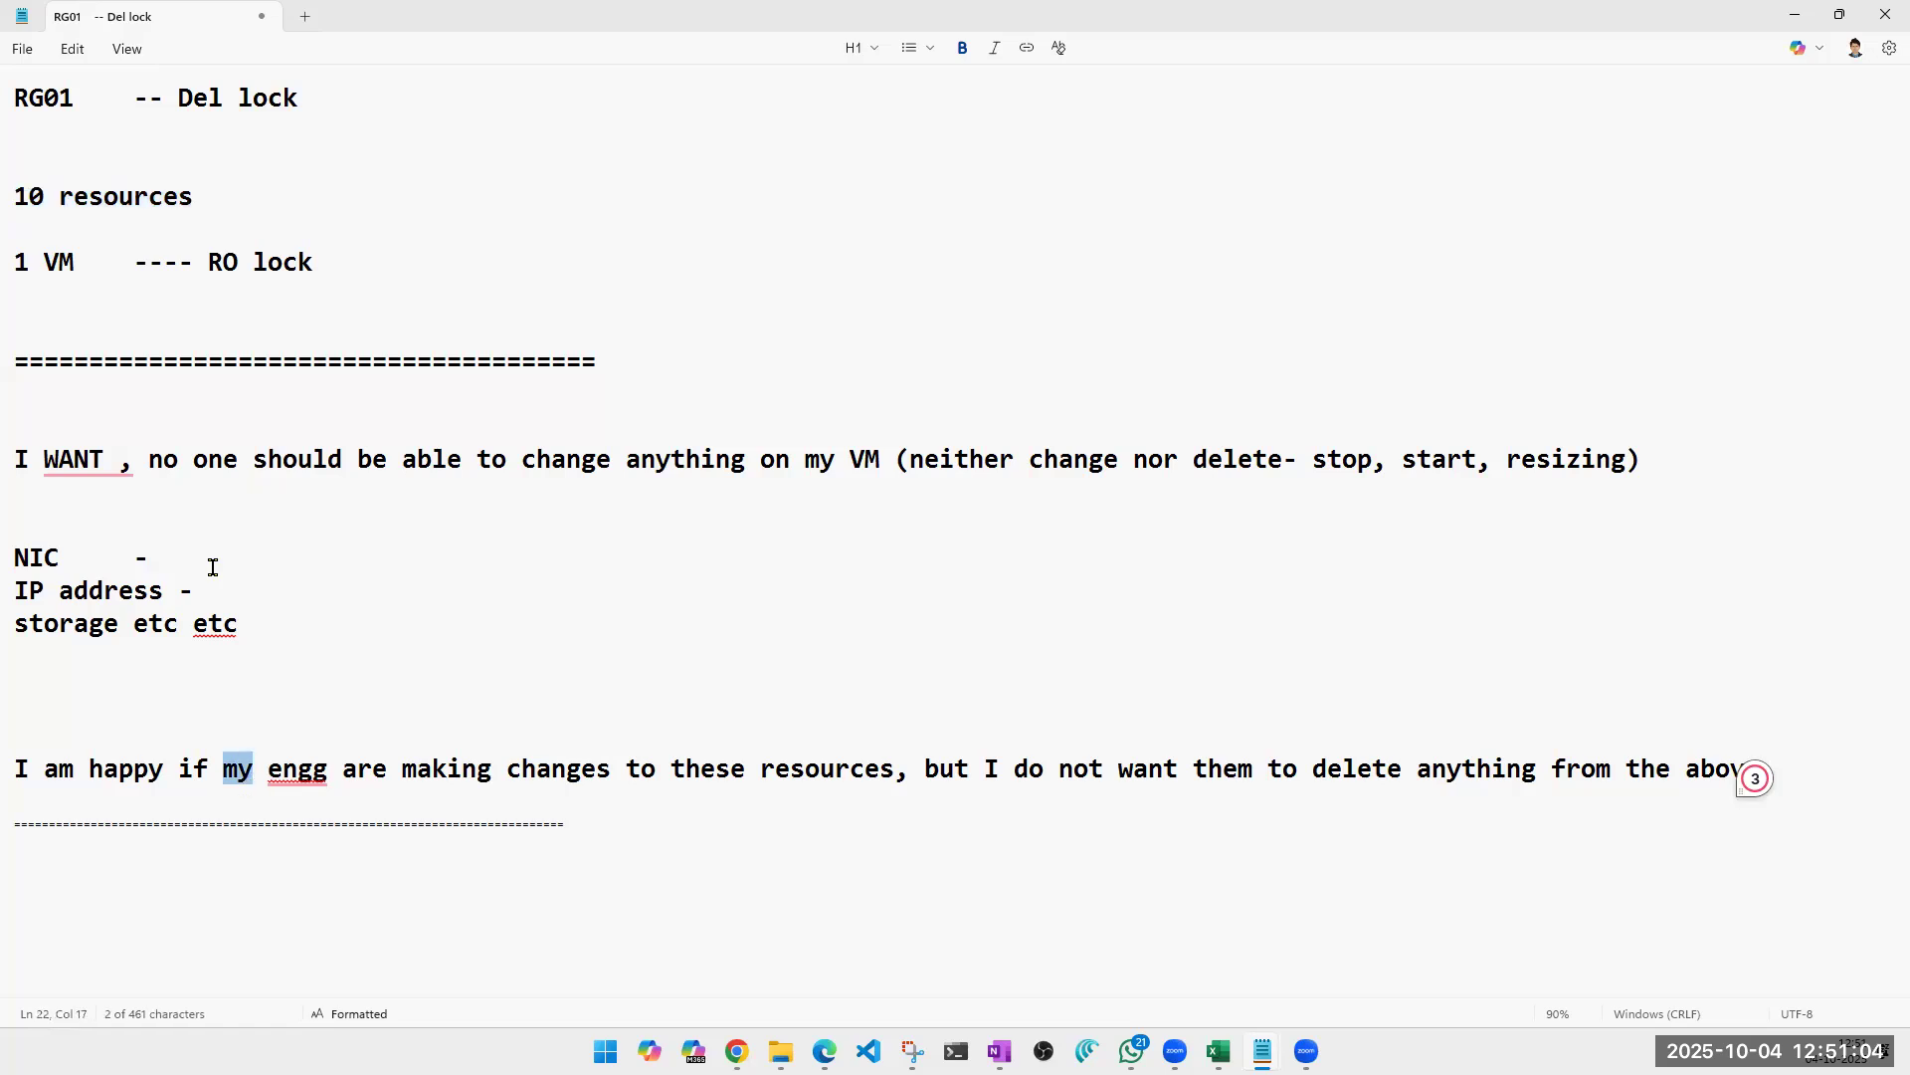
pyautogui.doubleClick(631, 493)
pyautogui.doubleClick(659, 463)
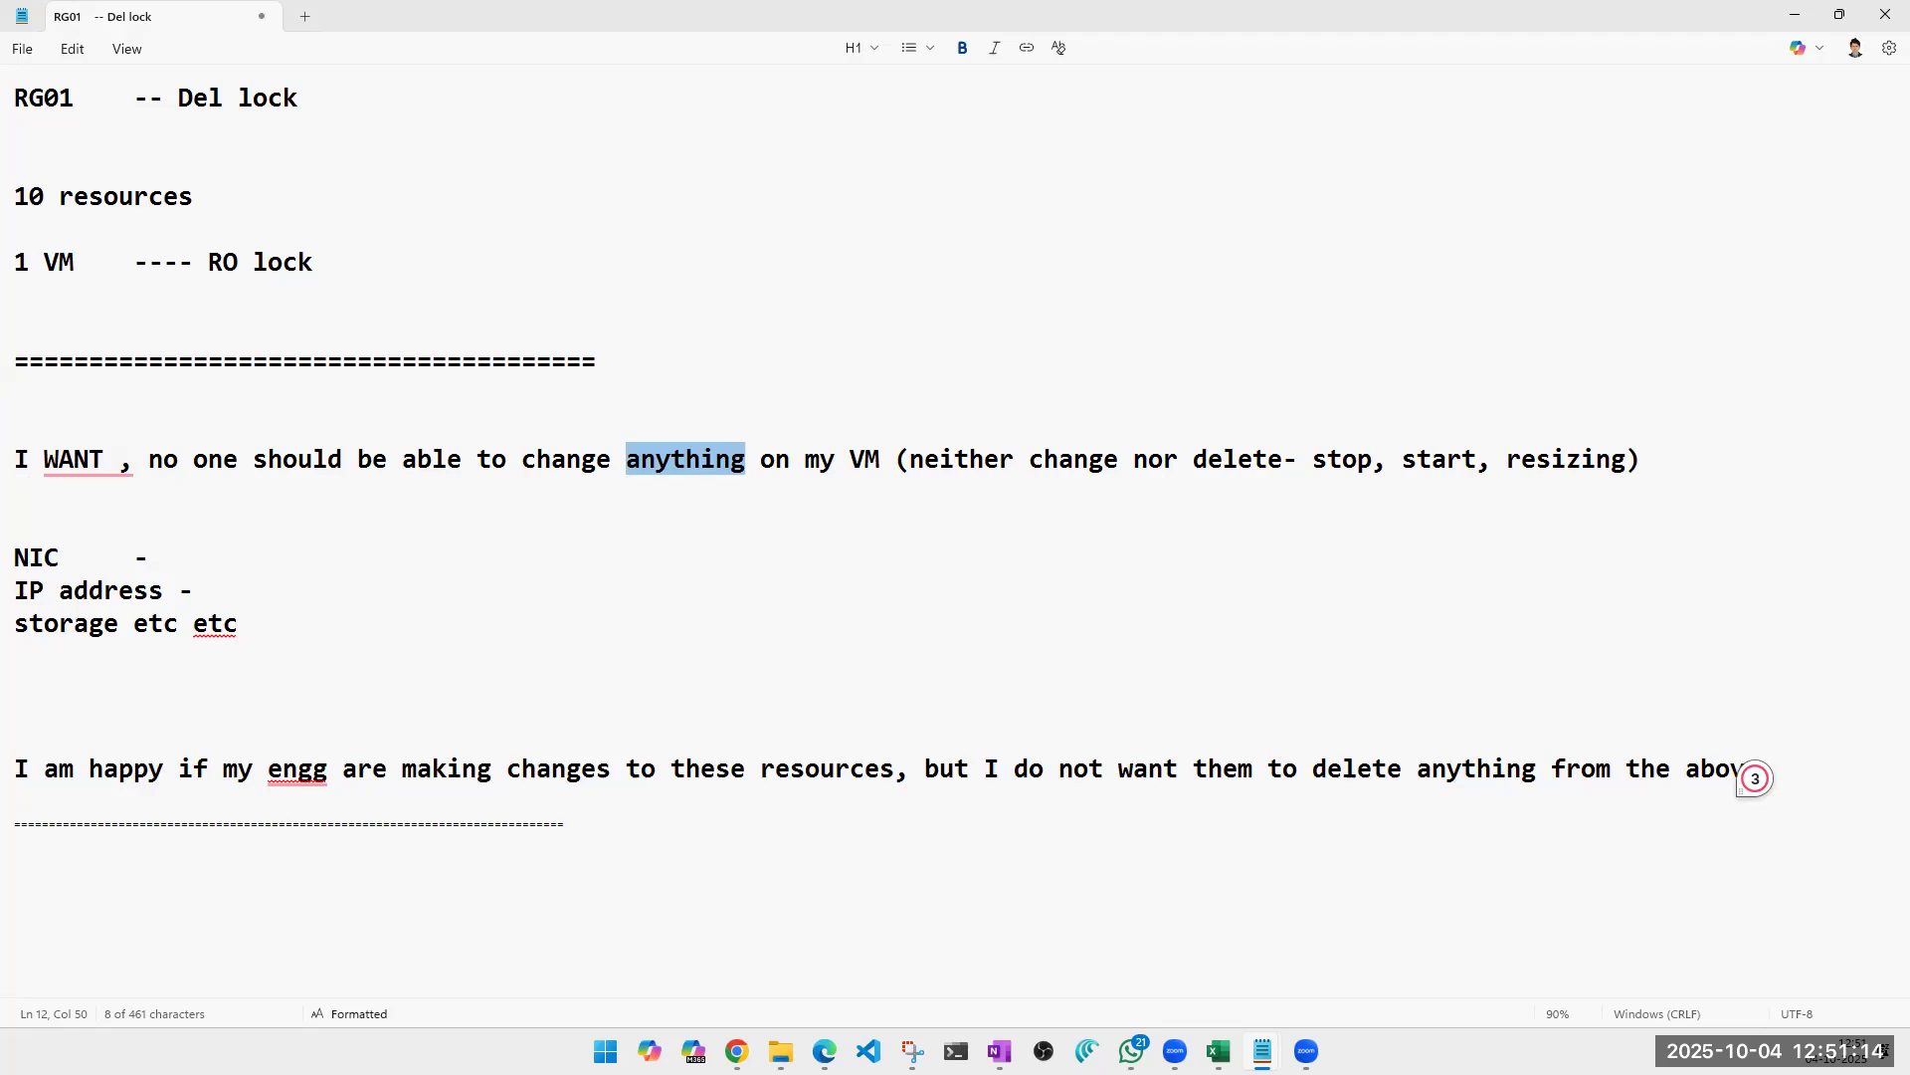
# Switch to the Azure portal in Chrome, open myResourceGroup from the recent resources and close the notifications.
pyautogui.moveTo(737, 1051)
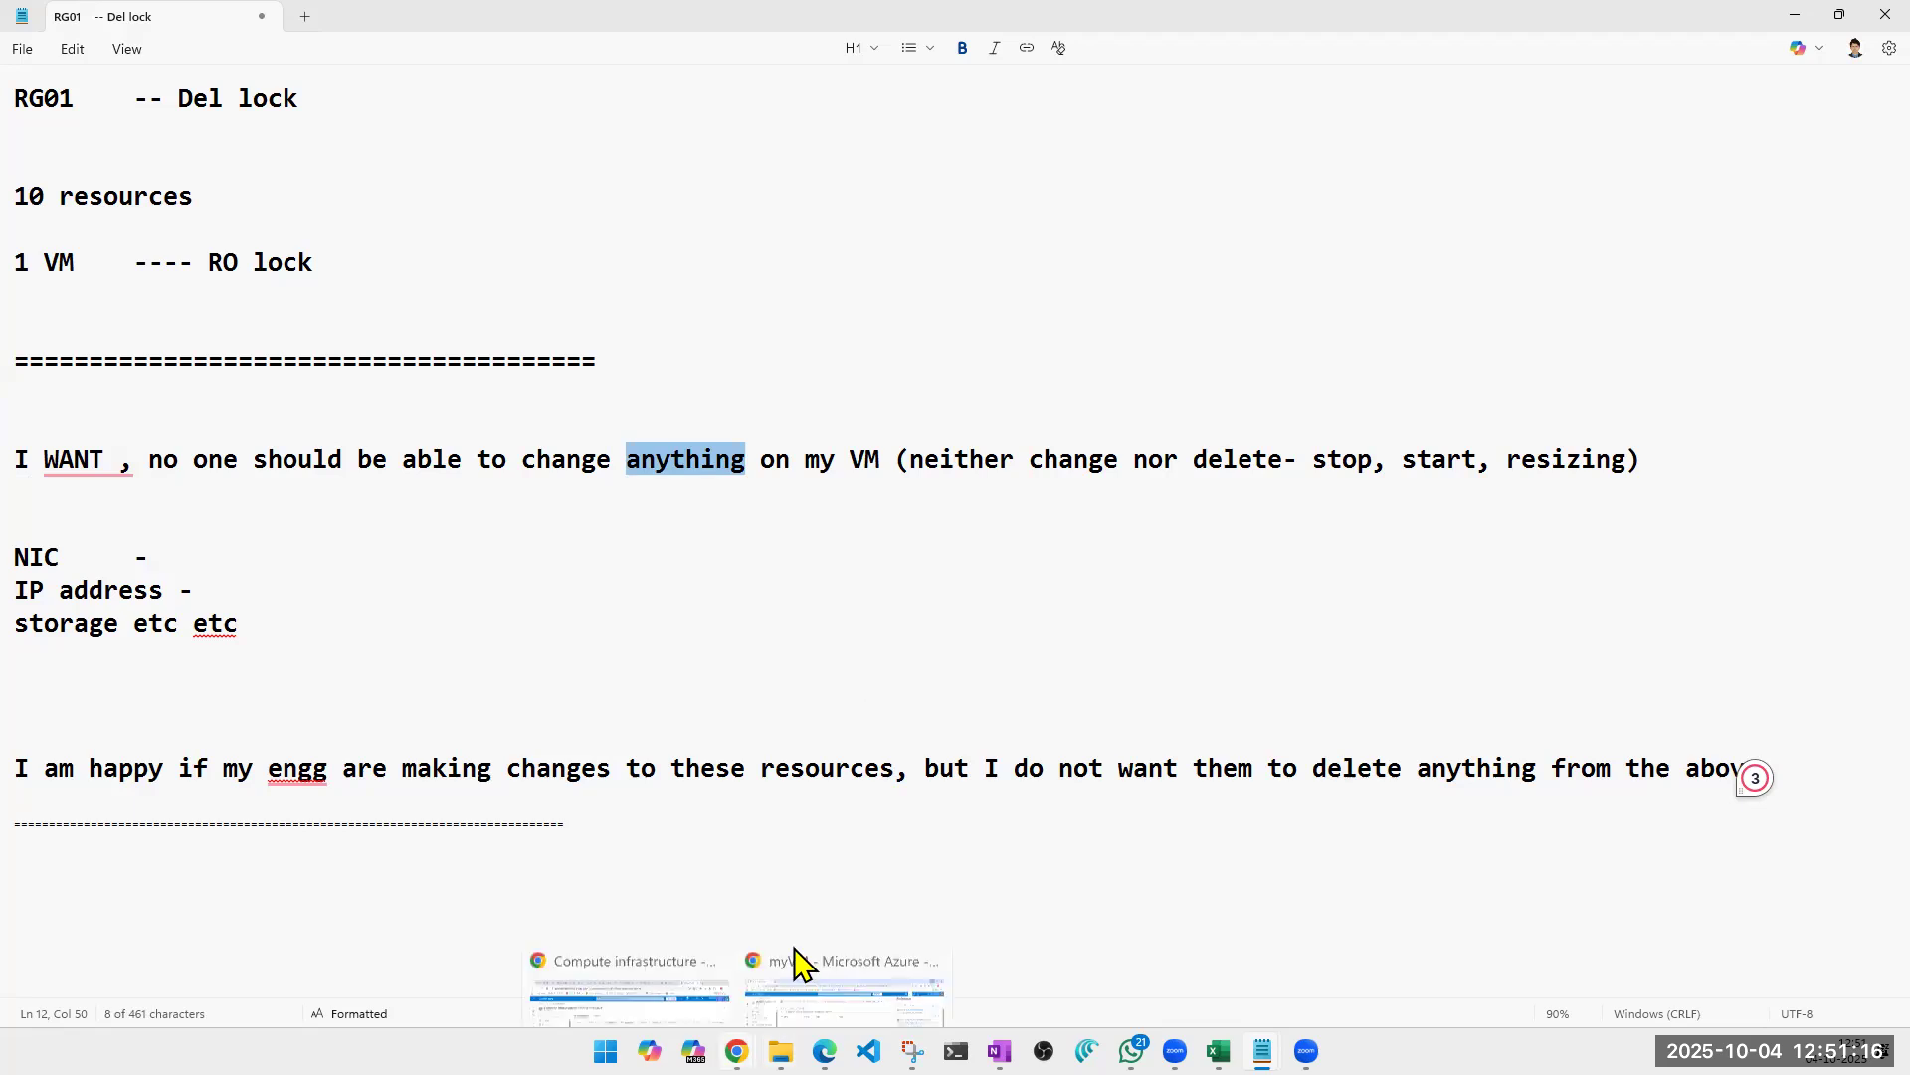
pyautogui.click(801, 963)
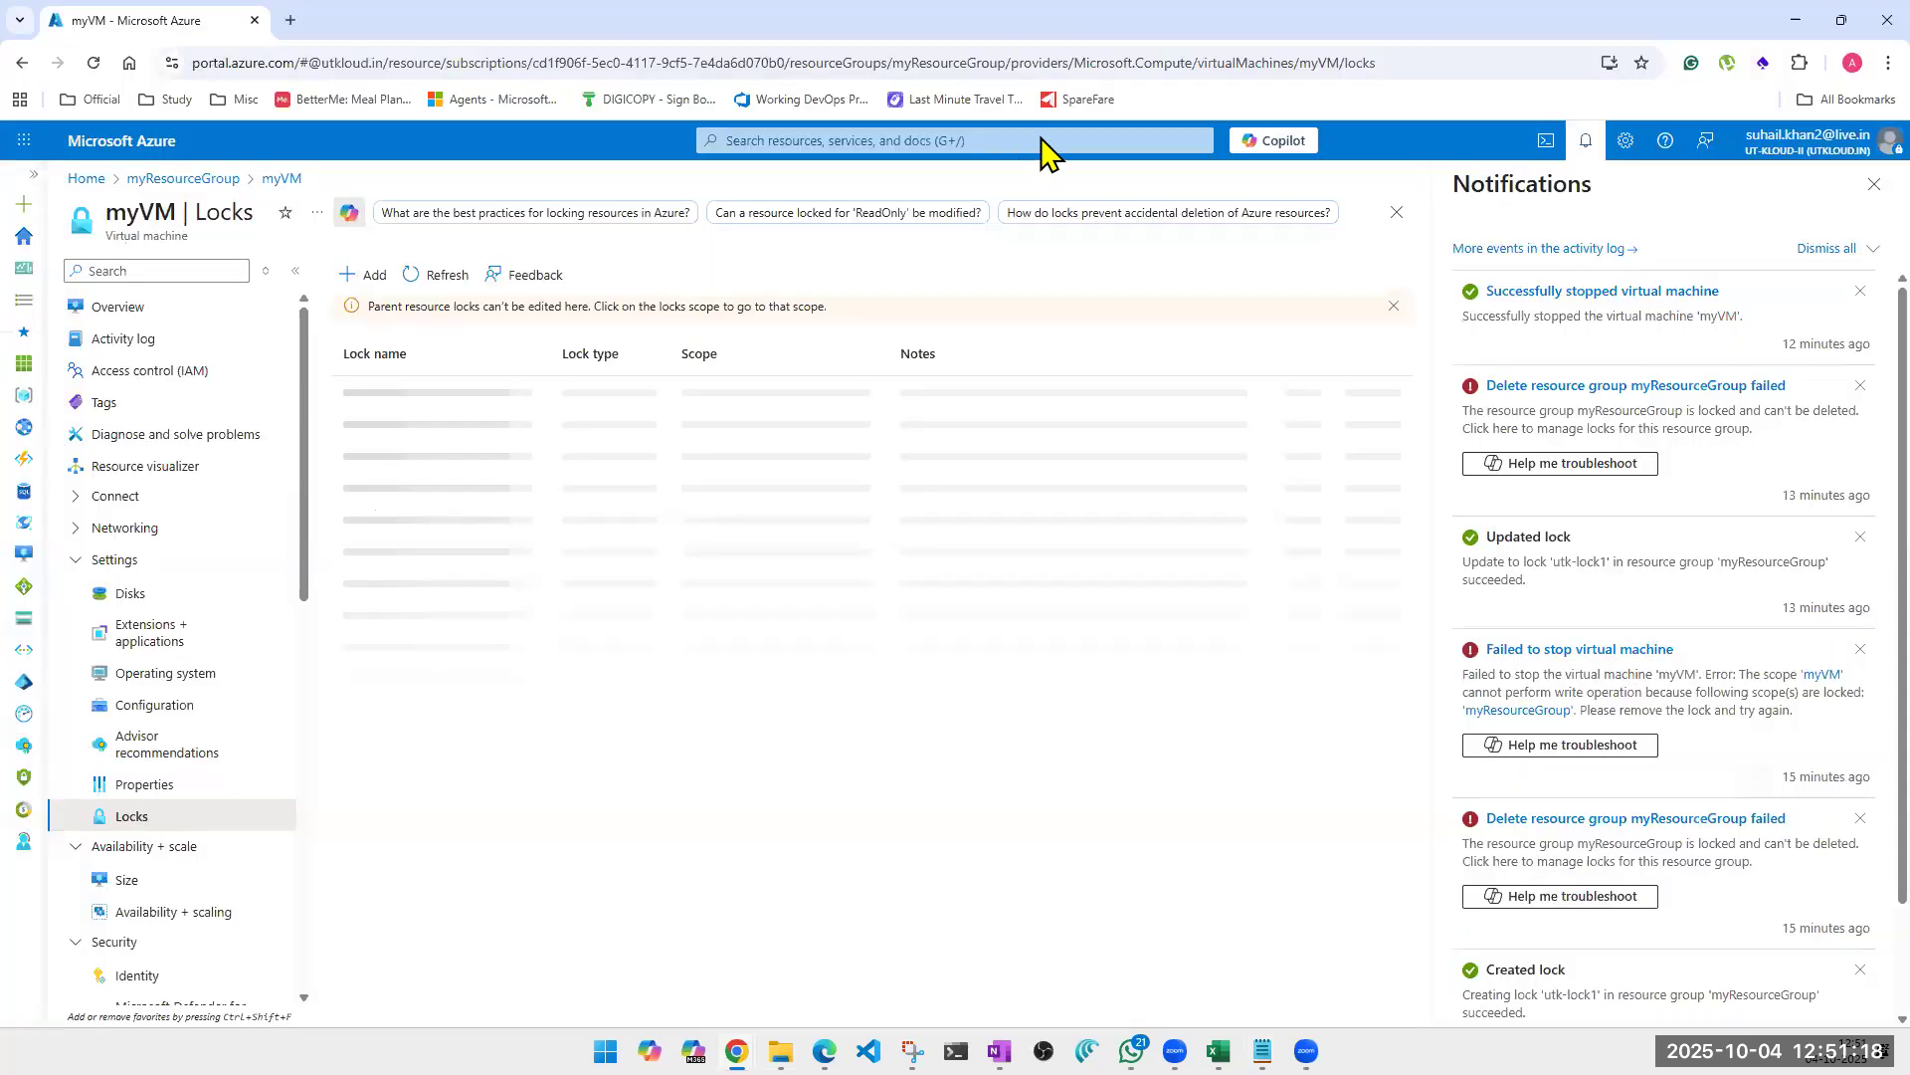
pyautogui.click(1042, 140)
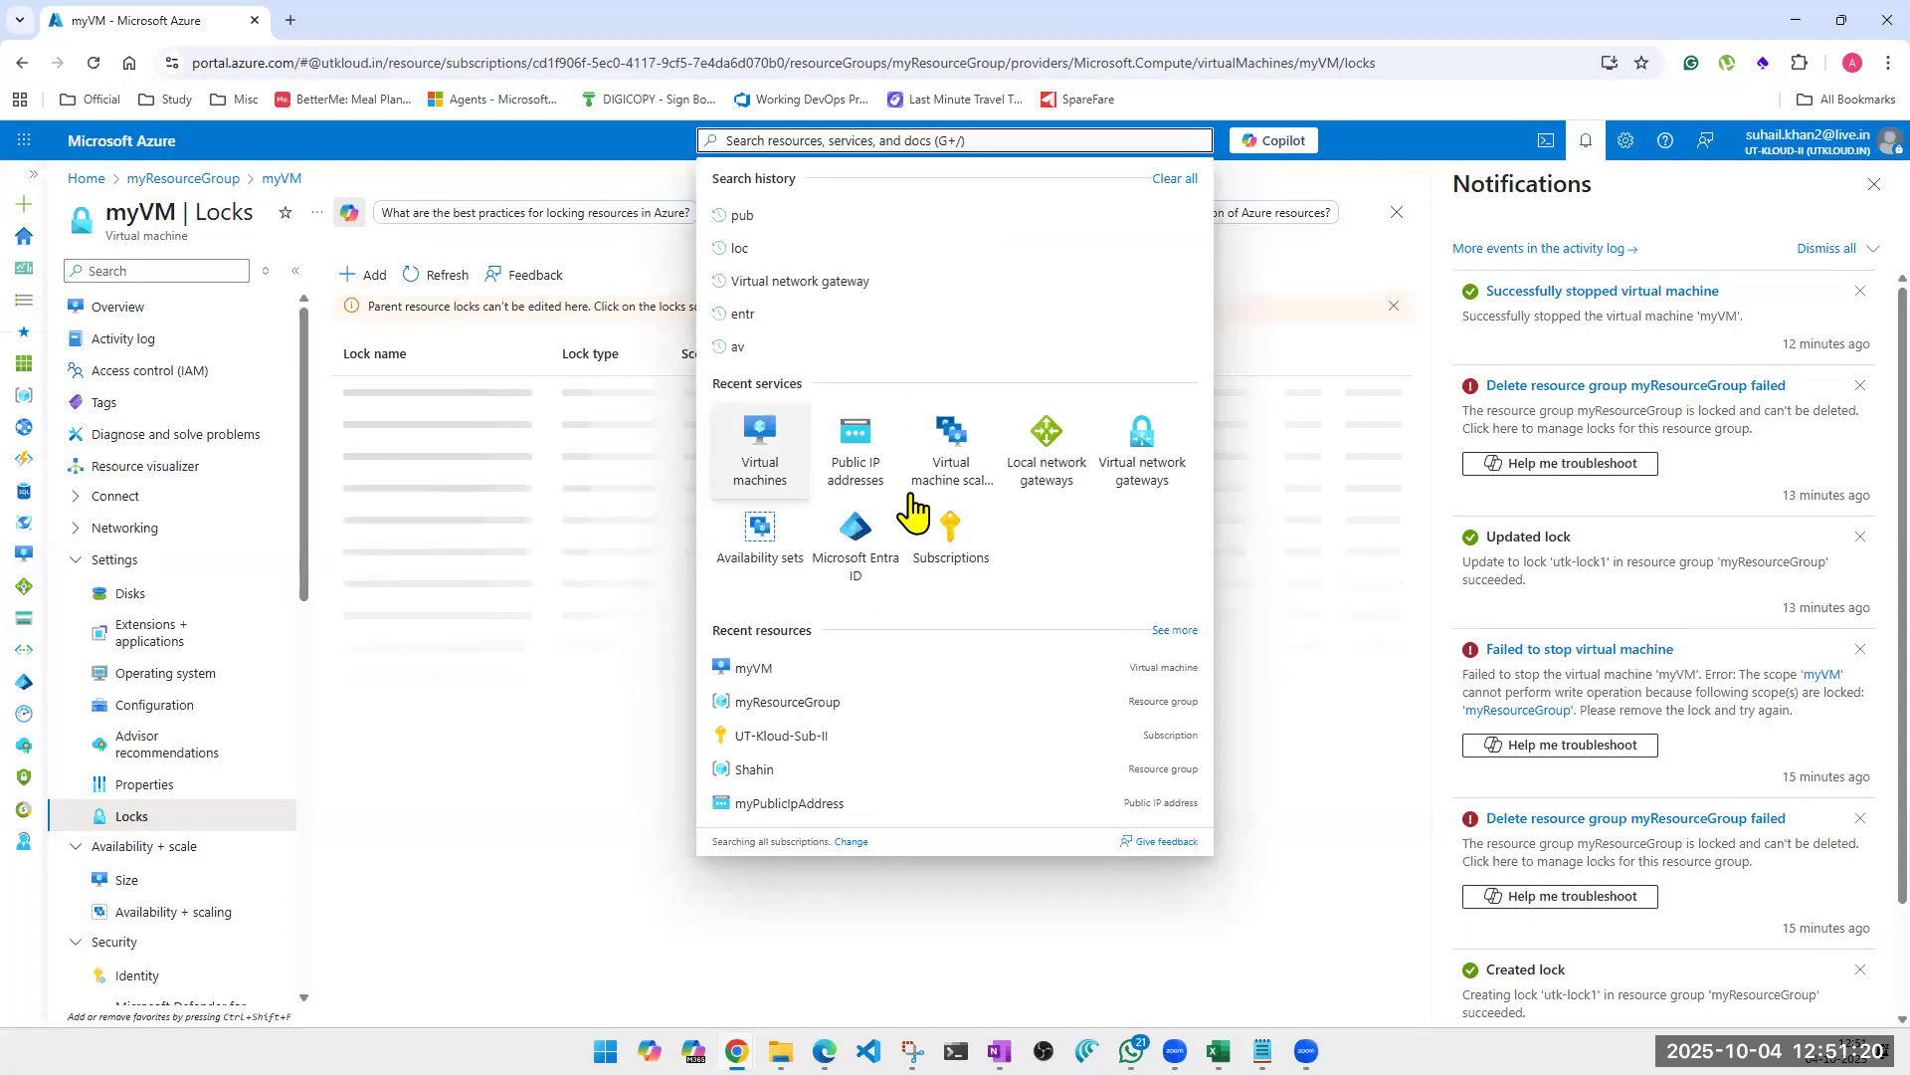
pyautogui.click(767, 703)
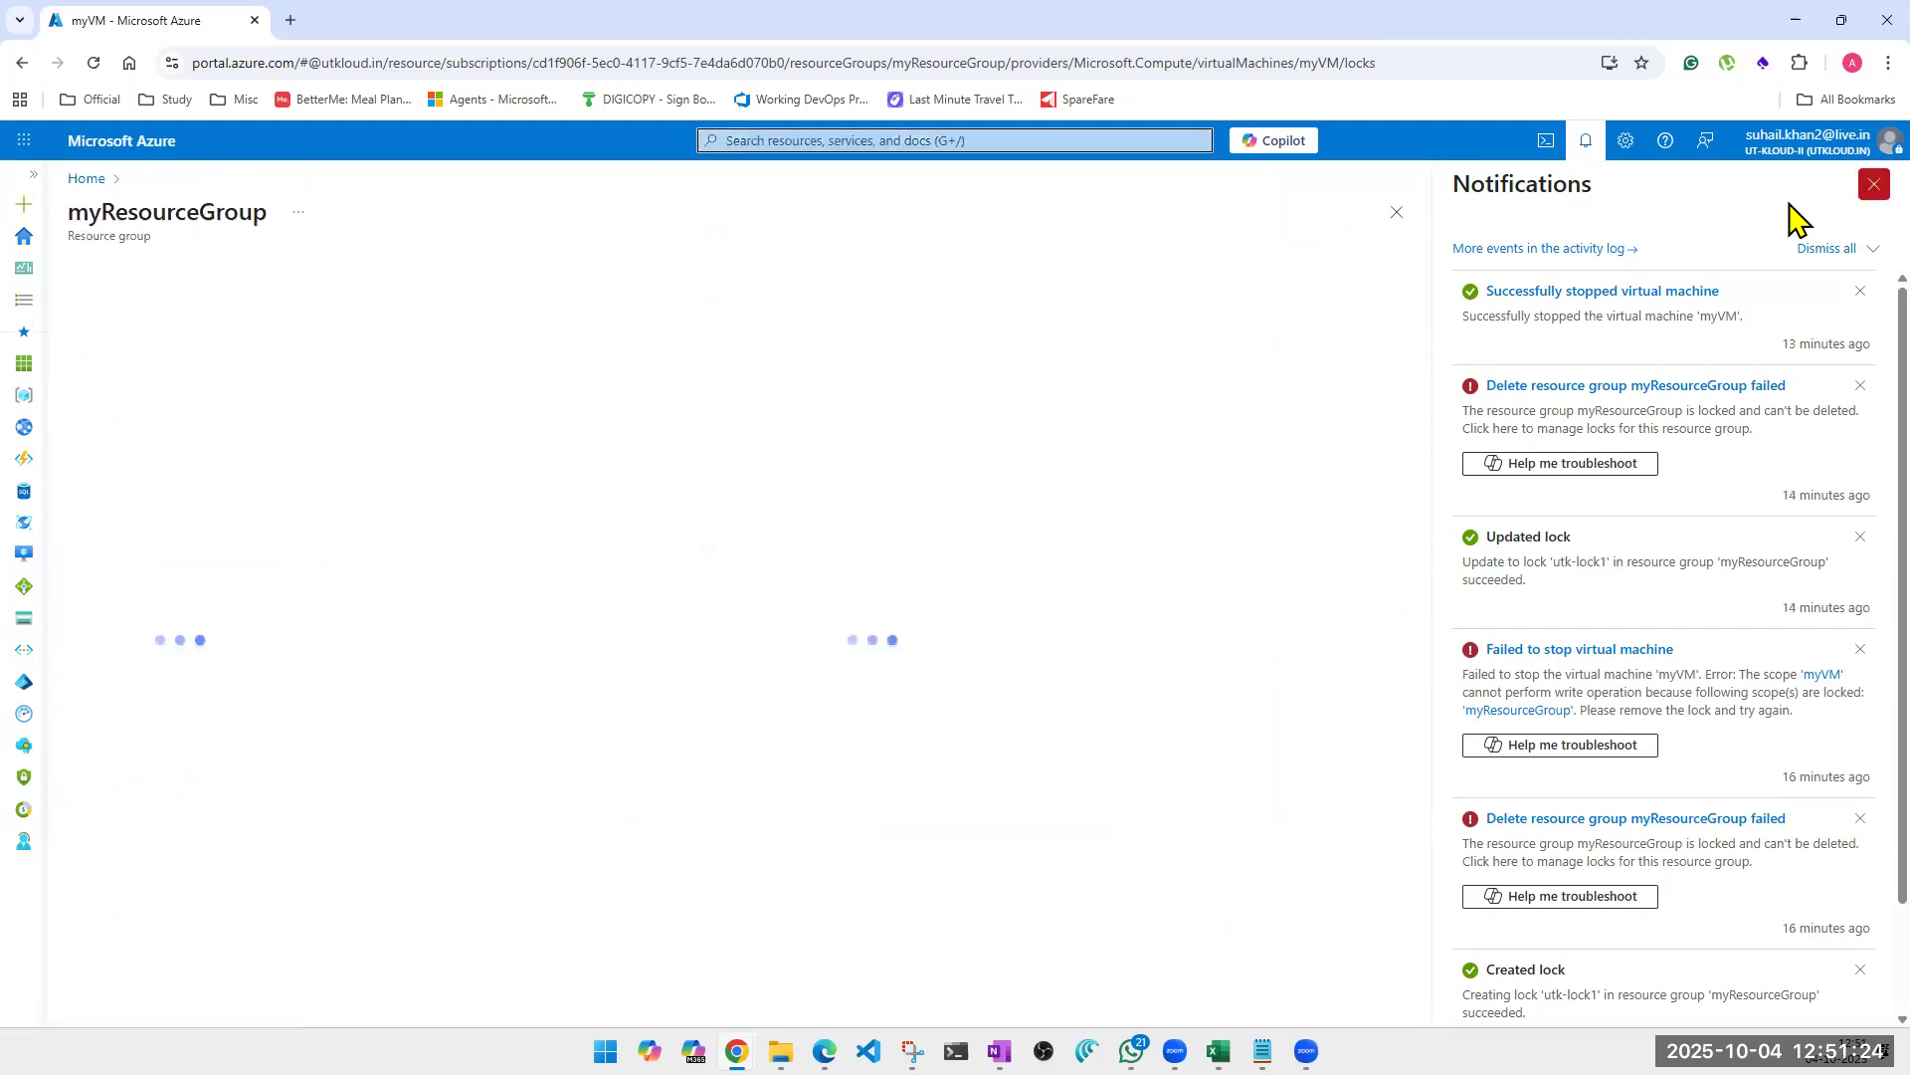
pyautogui.click(1875, 184)
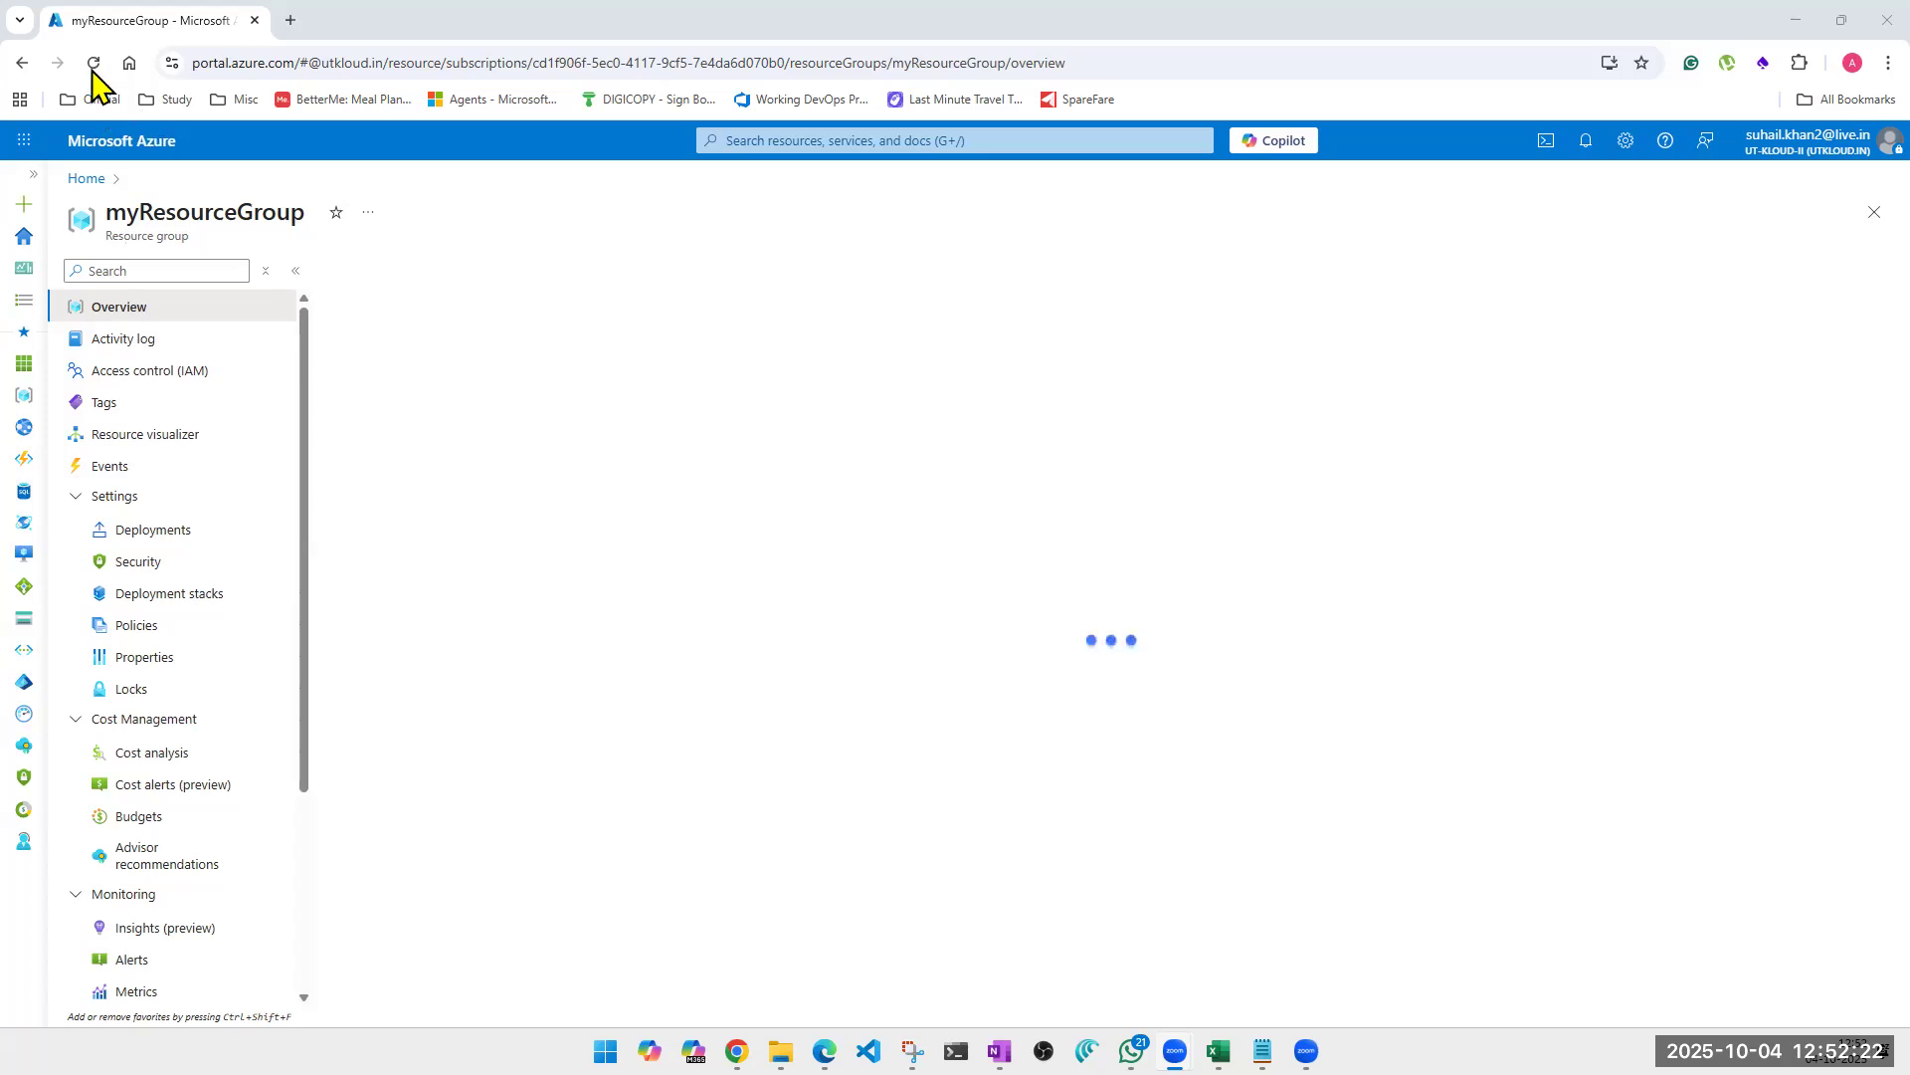
# Reload the myResourceGroup page, open its locks and delete the lock utk-lock1.
pyautogui.click(93, 64)
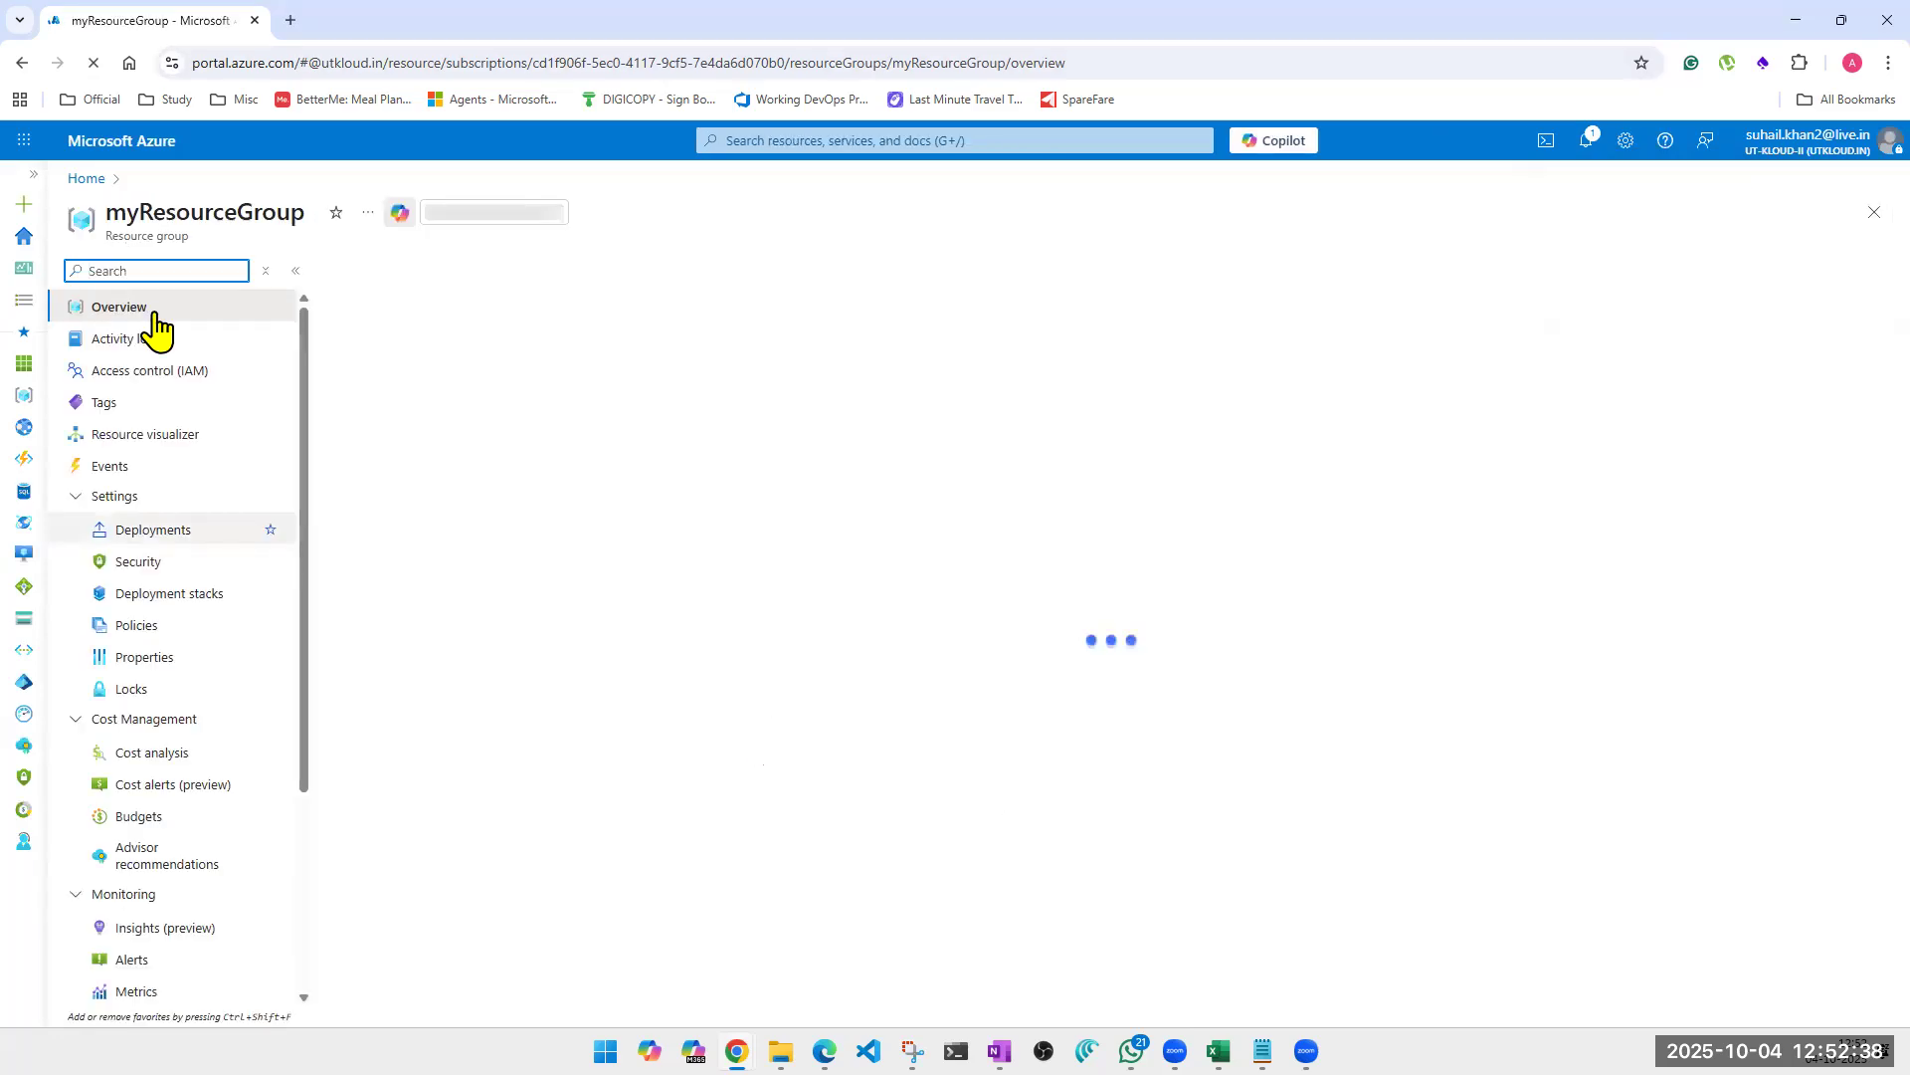
pyautogui.click(132, 690)
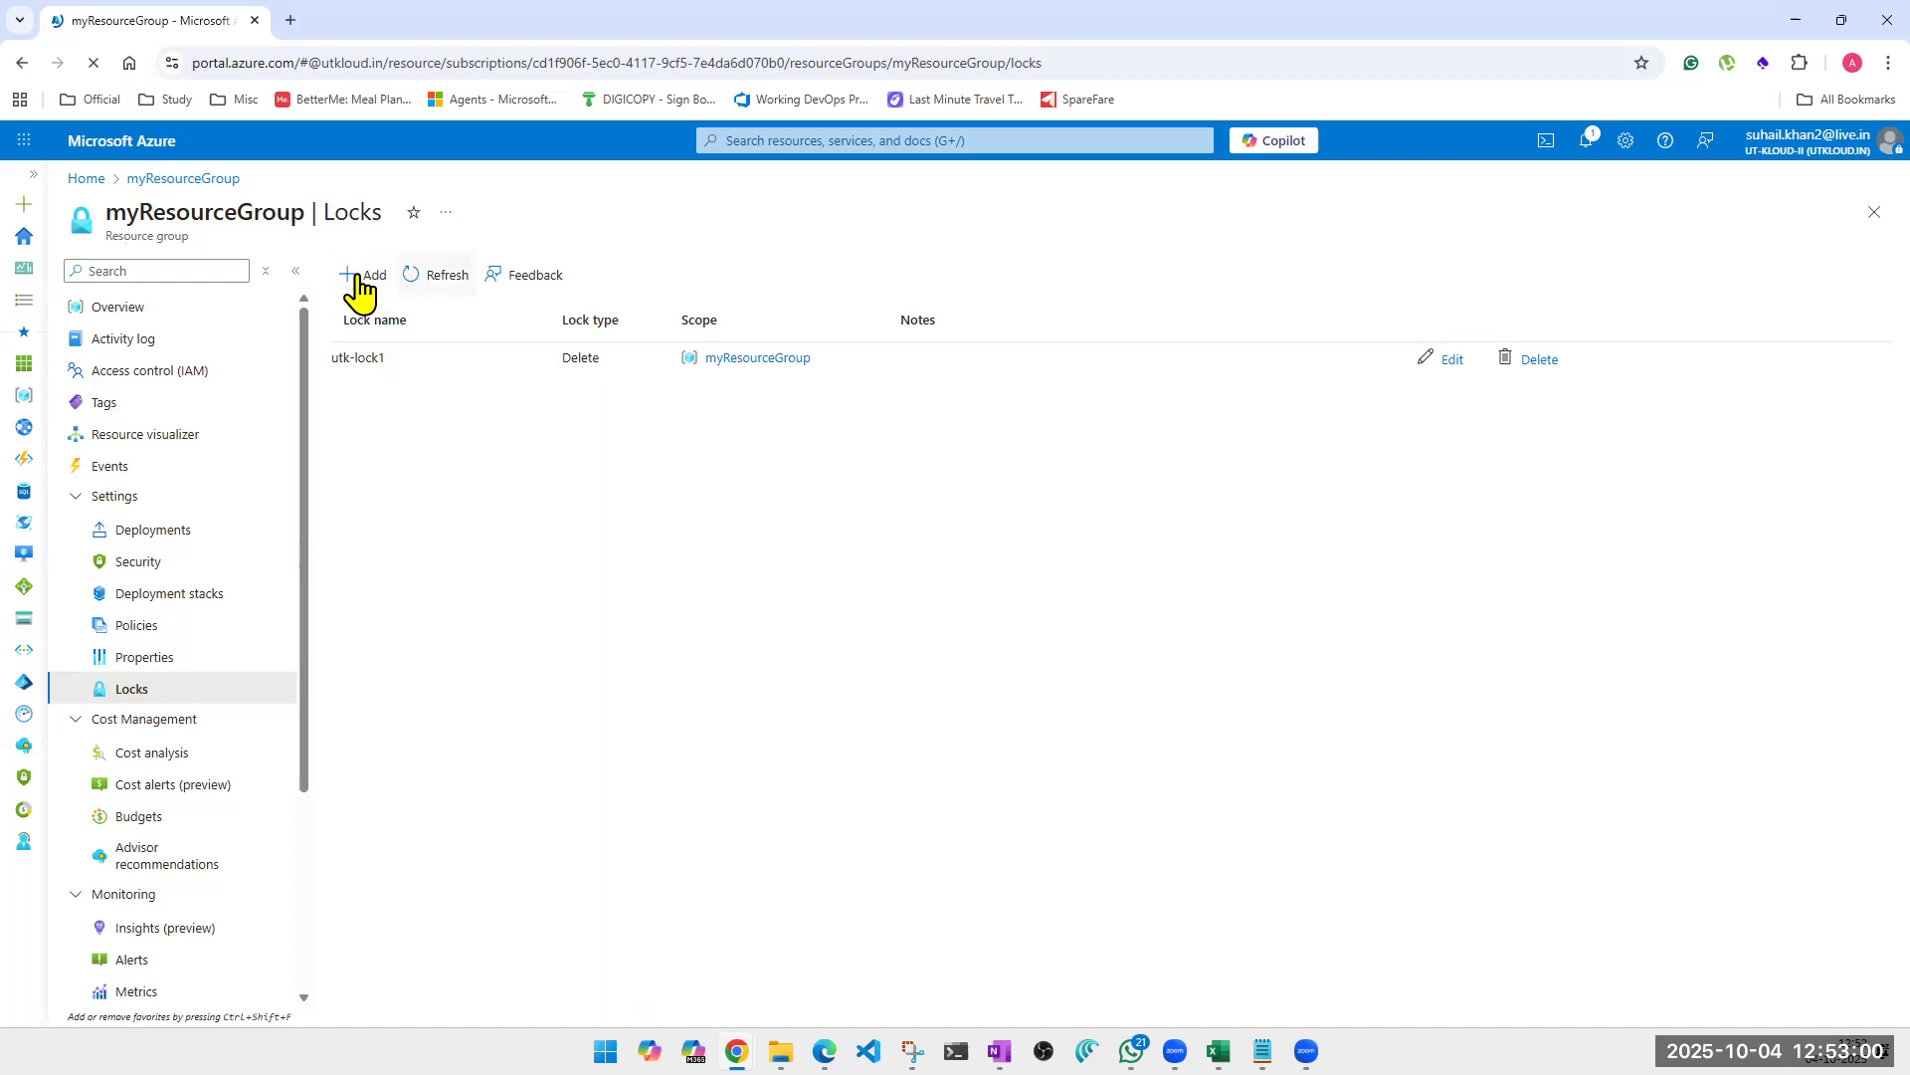
pyautogui.click(360, 289)
pyautogui.click(476, 422)
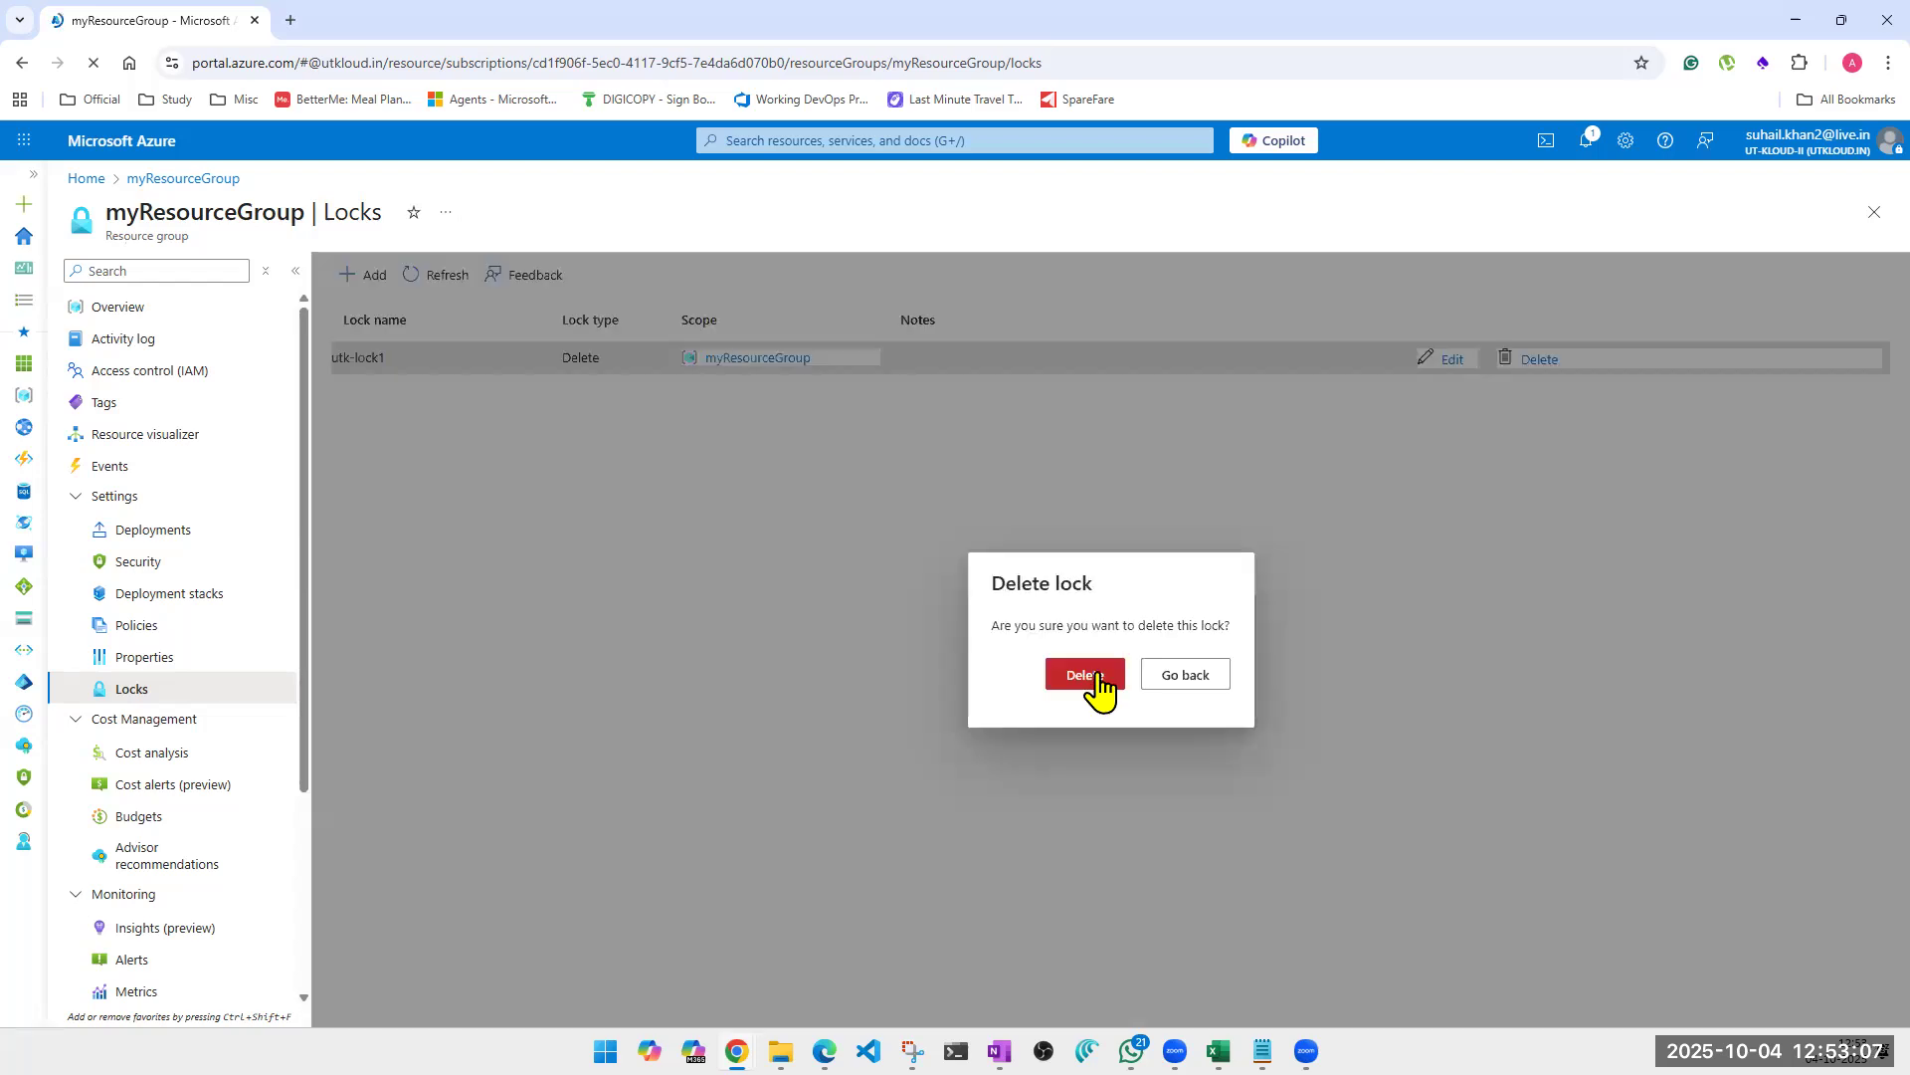
pyautogui.click(1094, 677)
# Add a lock named "Delete Lock" of type Delete to myResourceGroup, leaving the notes empty.
pyautogui.click(364, 276)
pyautogui.click(416, 420)
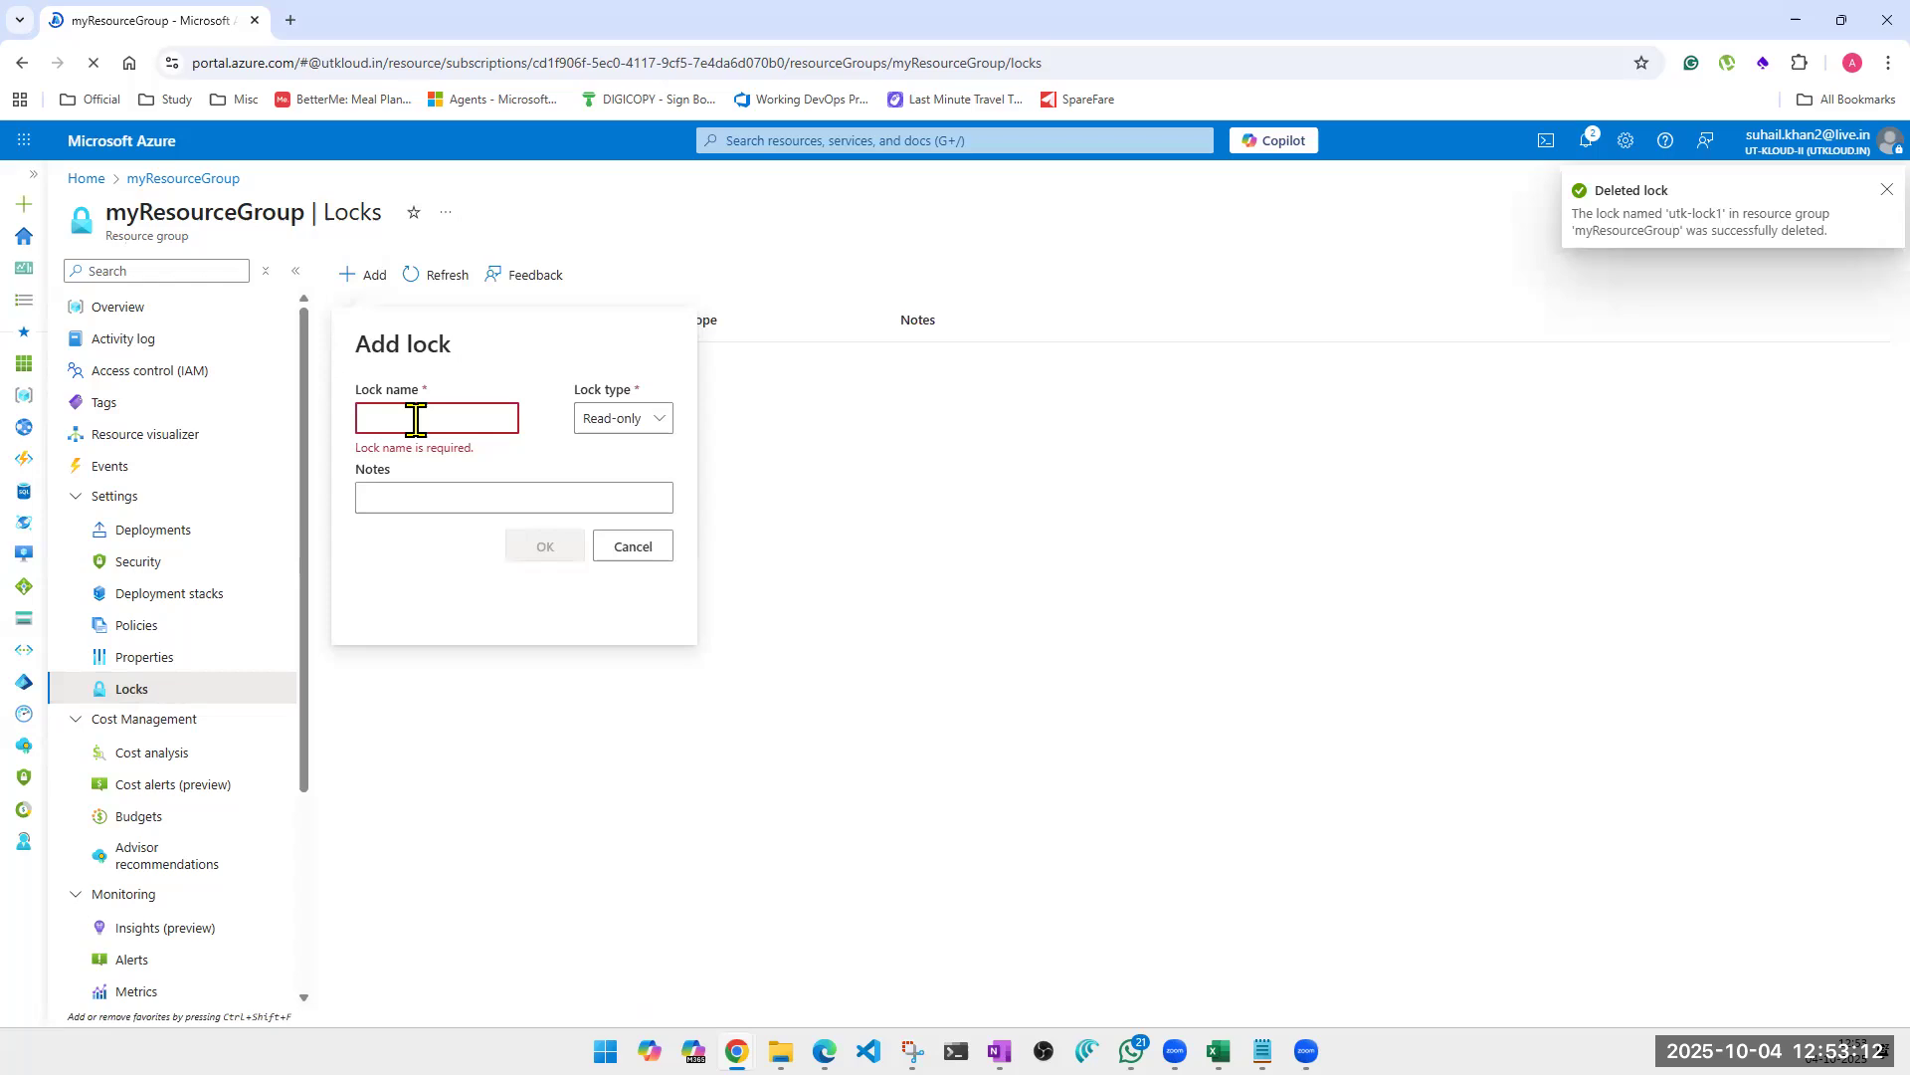
pyautogui.write('Delete Lock')
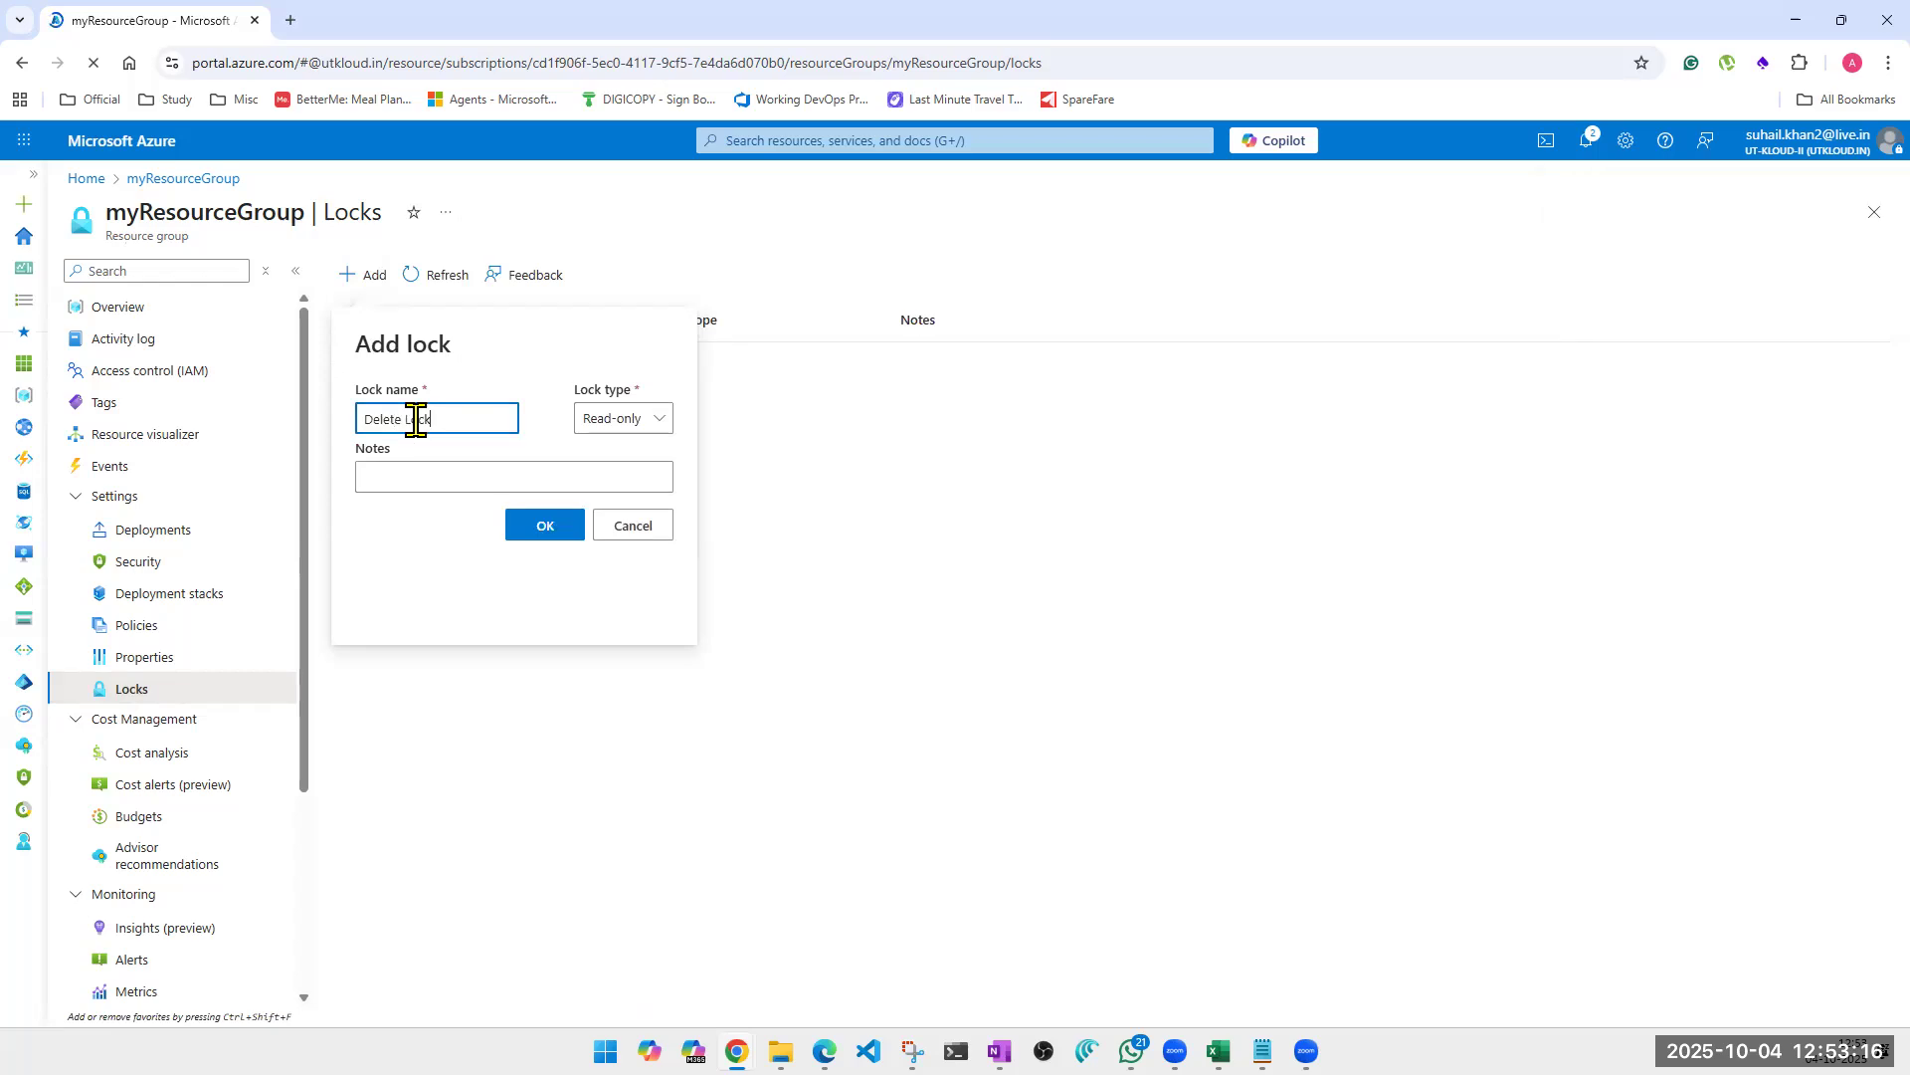
pyautogui.click(593, 421)
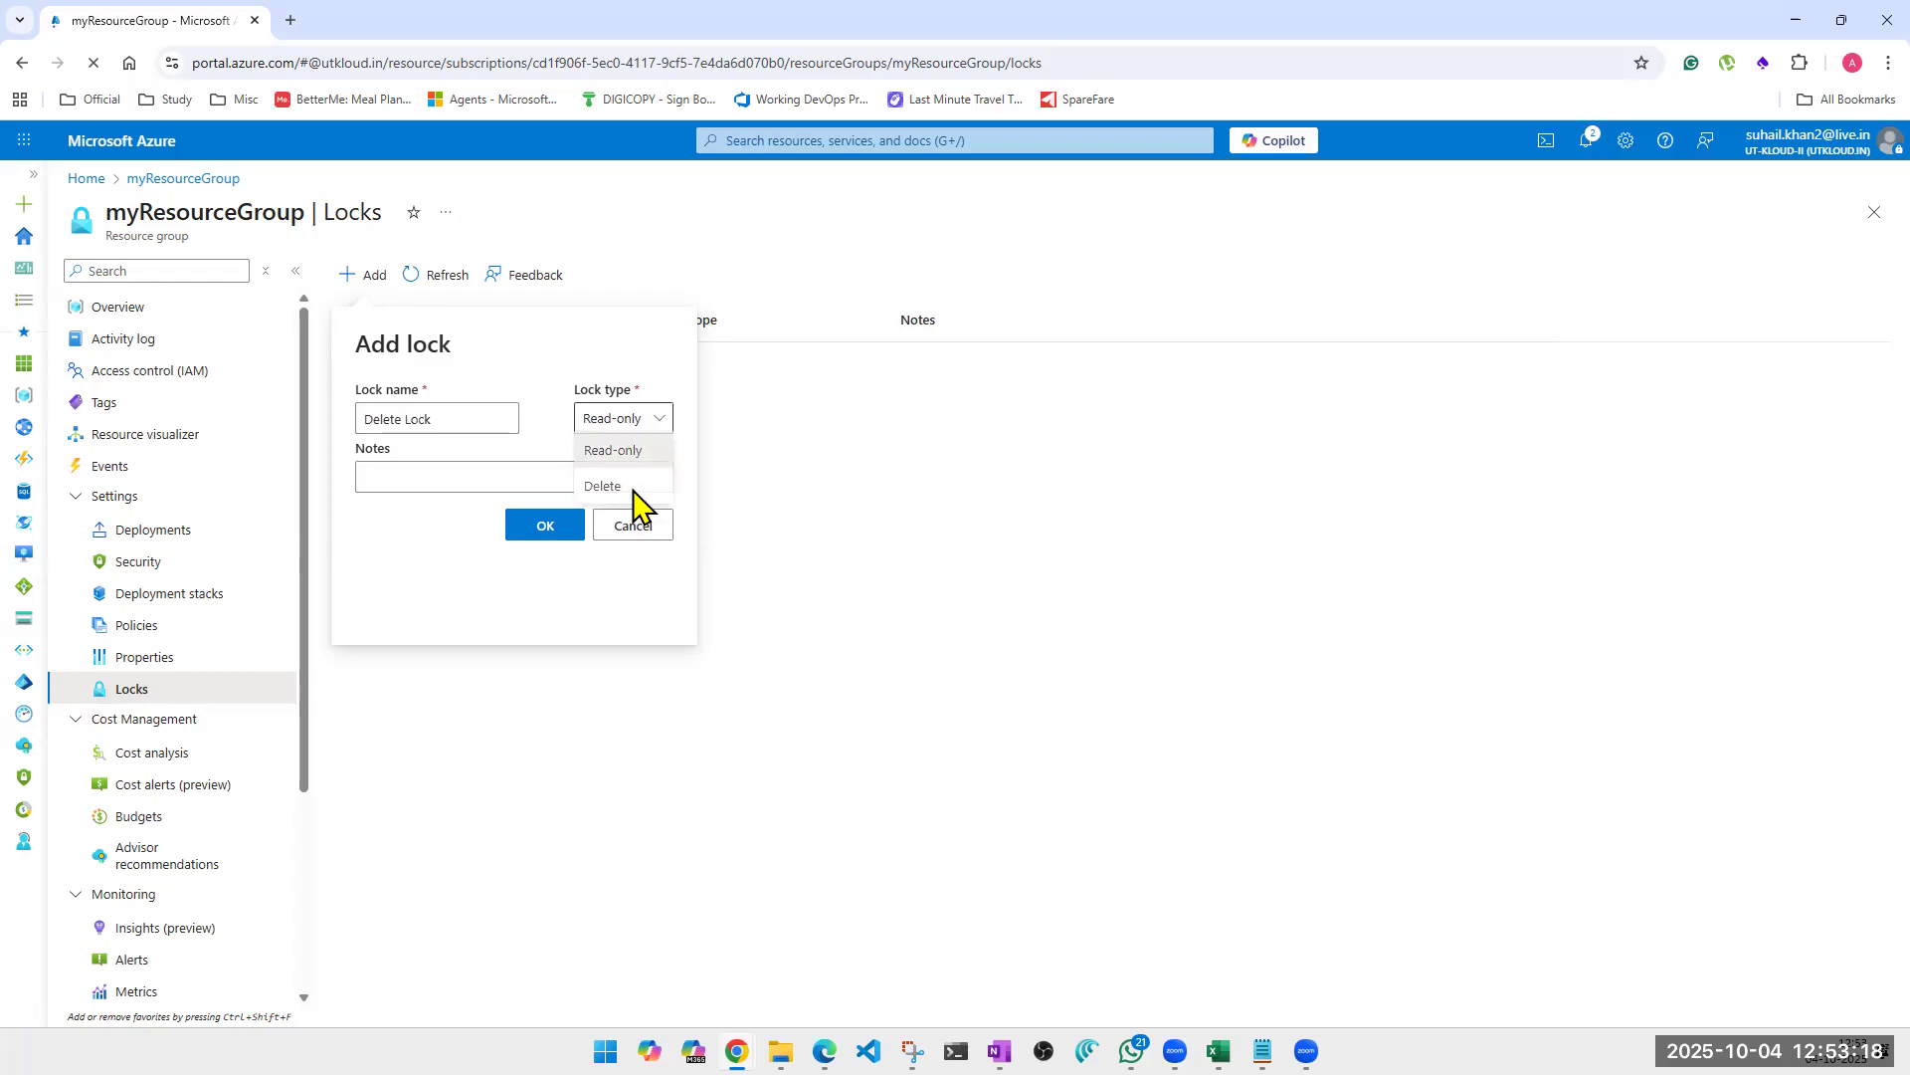
pyautogui.click(609, 486)
pyautogui.click(440, 477)
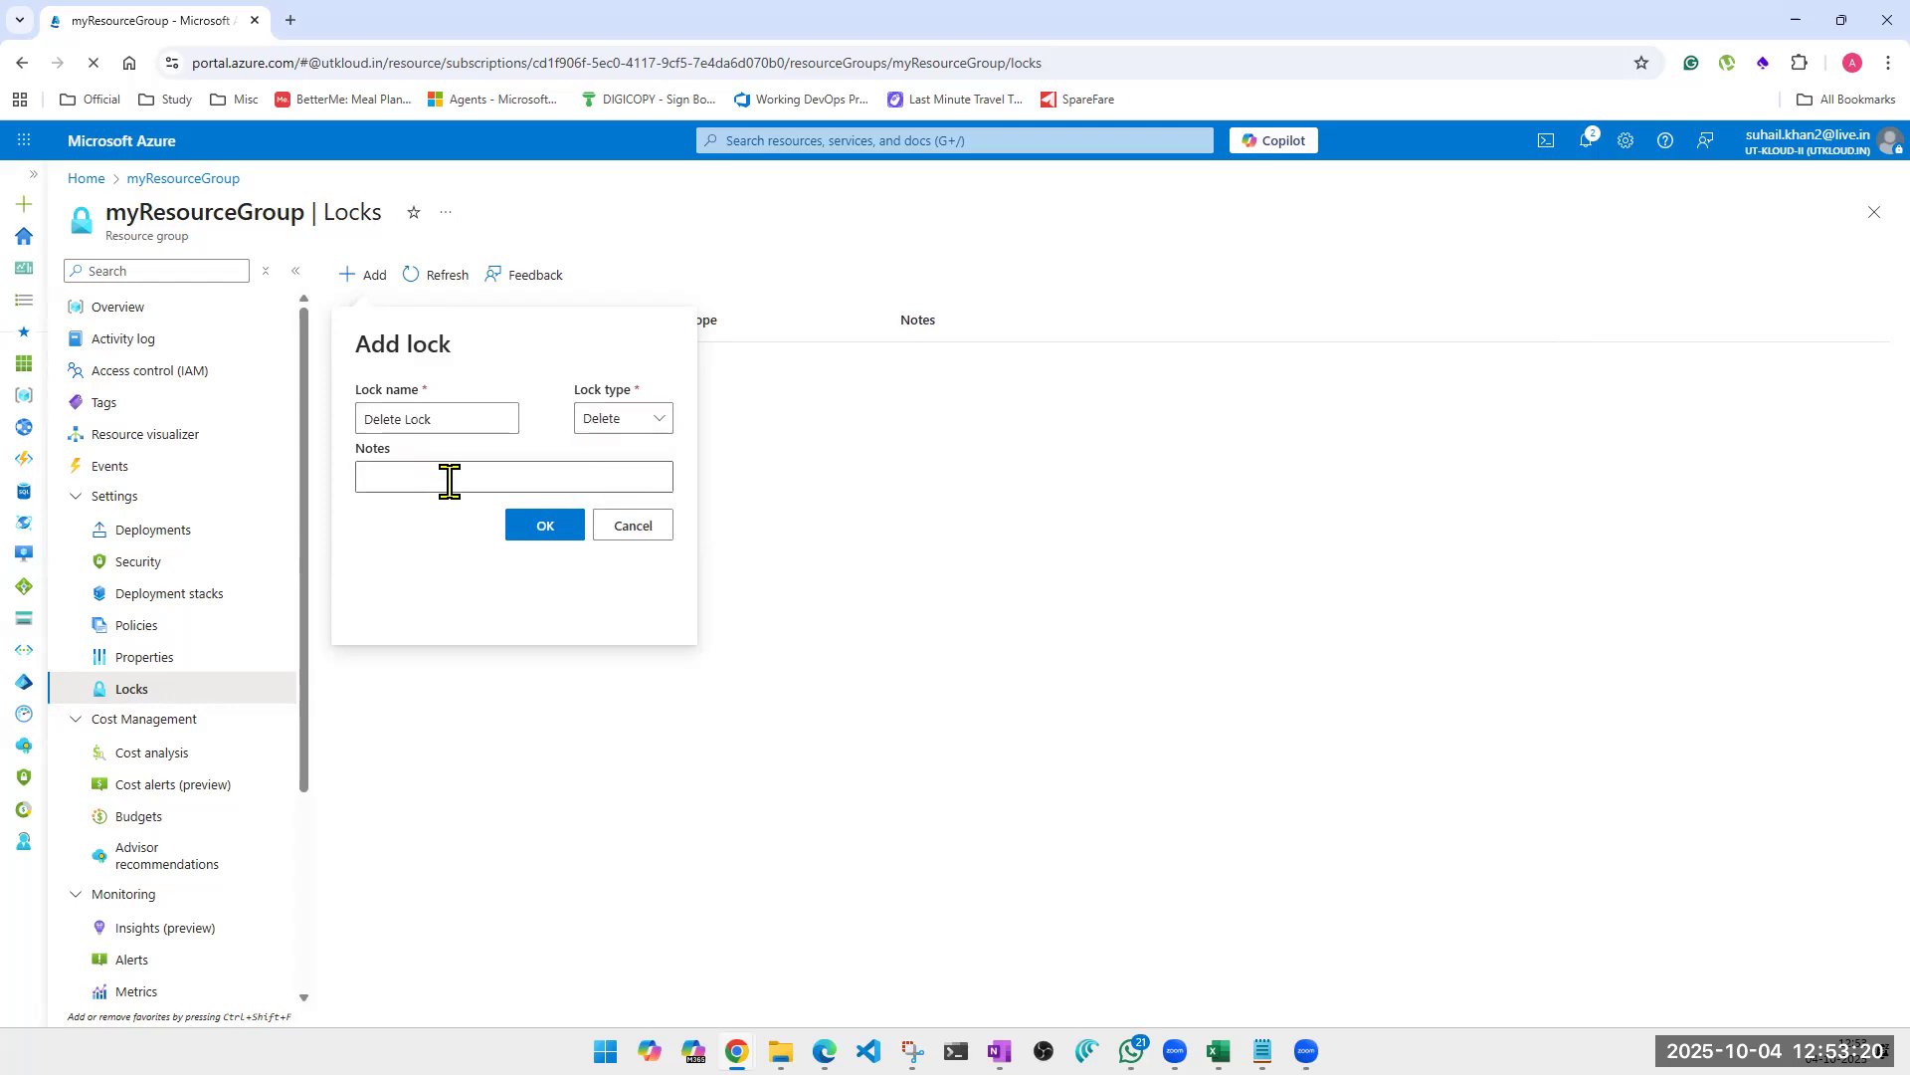
pyautogui.click(450, 482)
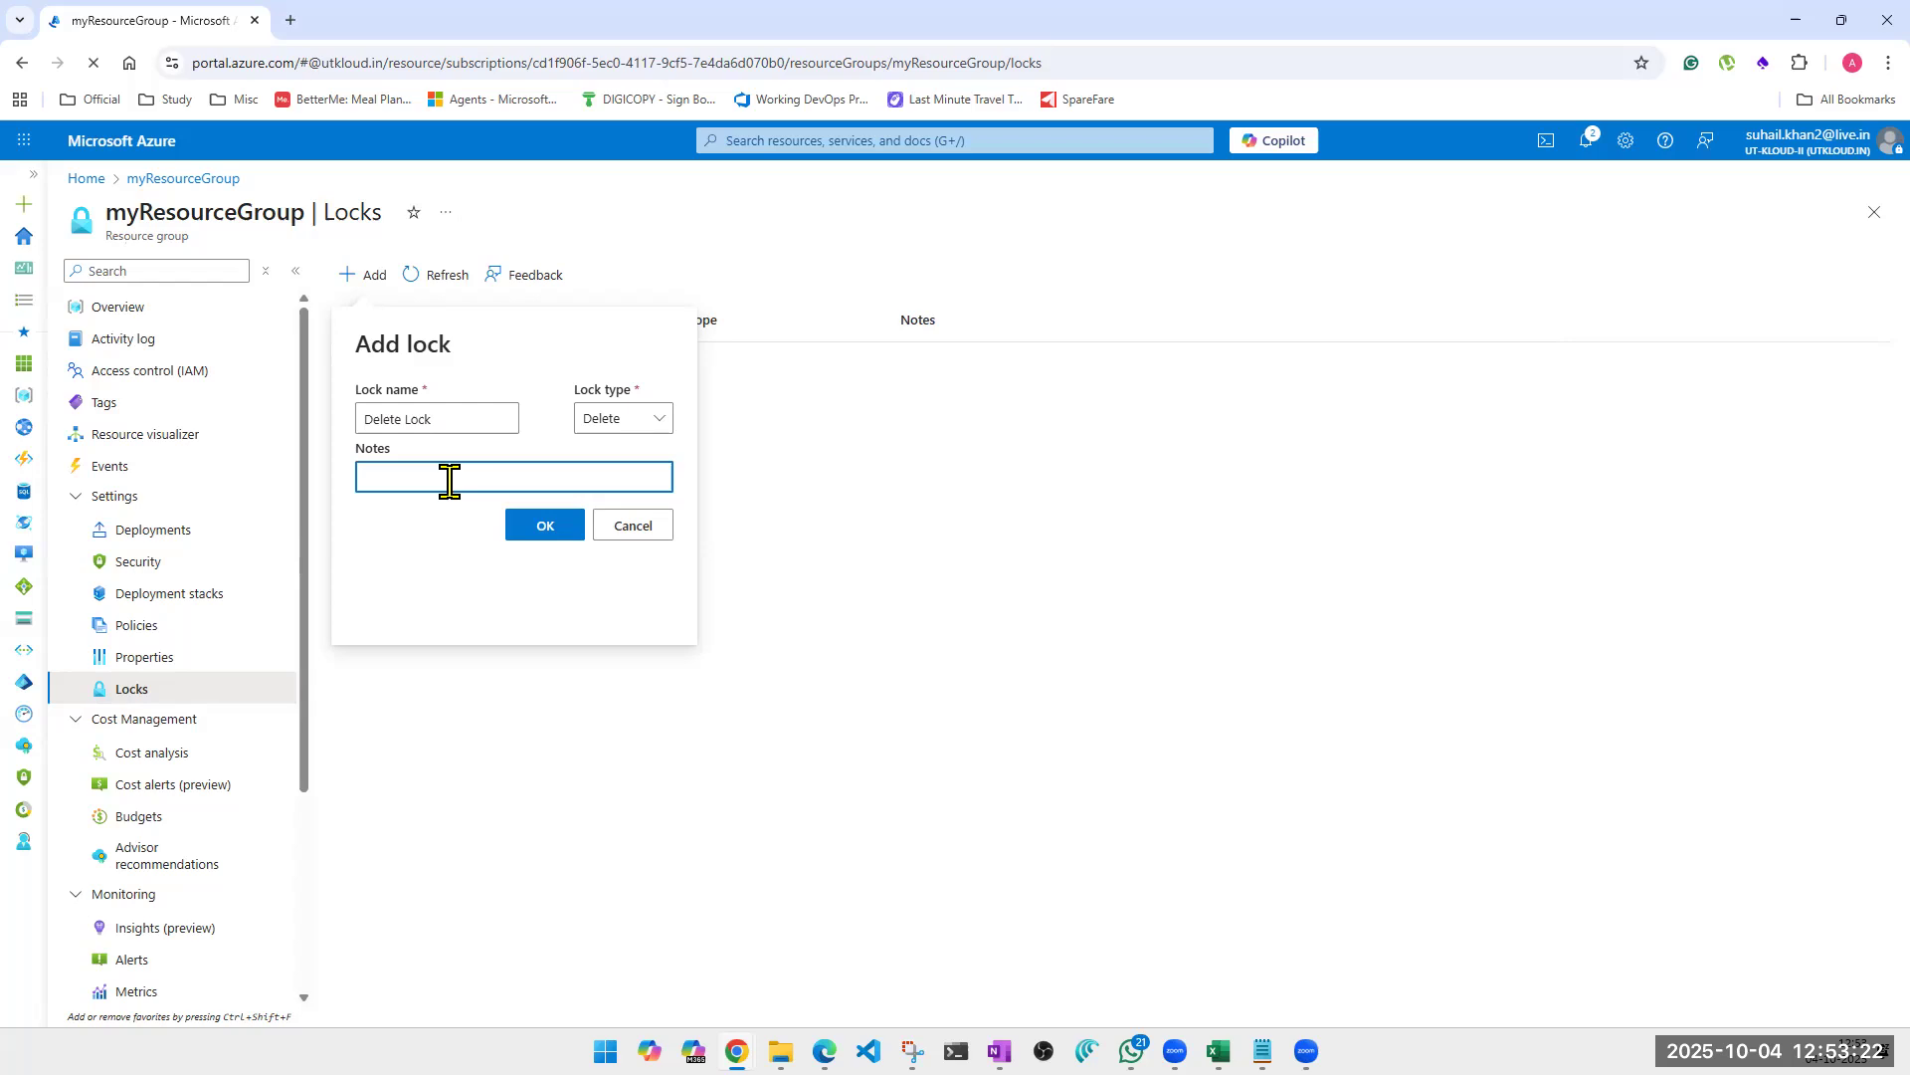
pyautogui.write('SR')
pyautogui.press('BackSpace')
pyautogui.press('BackSpace')
pyautogui.click(545, 525)
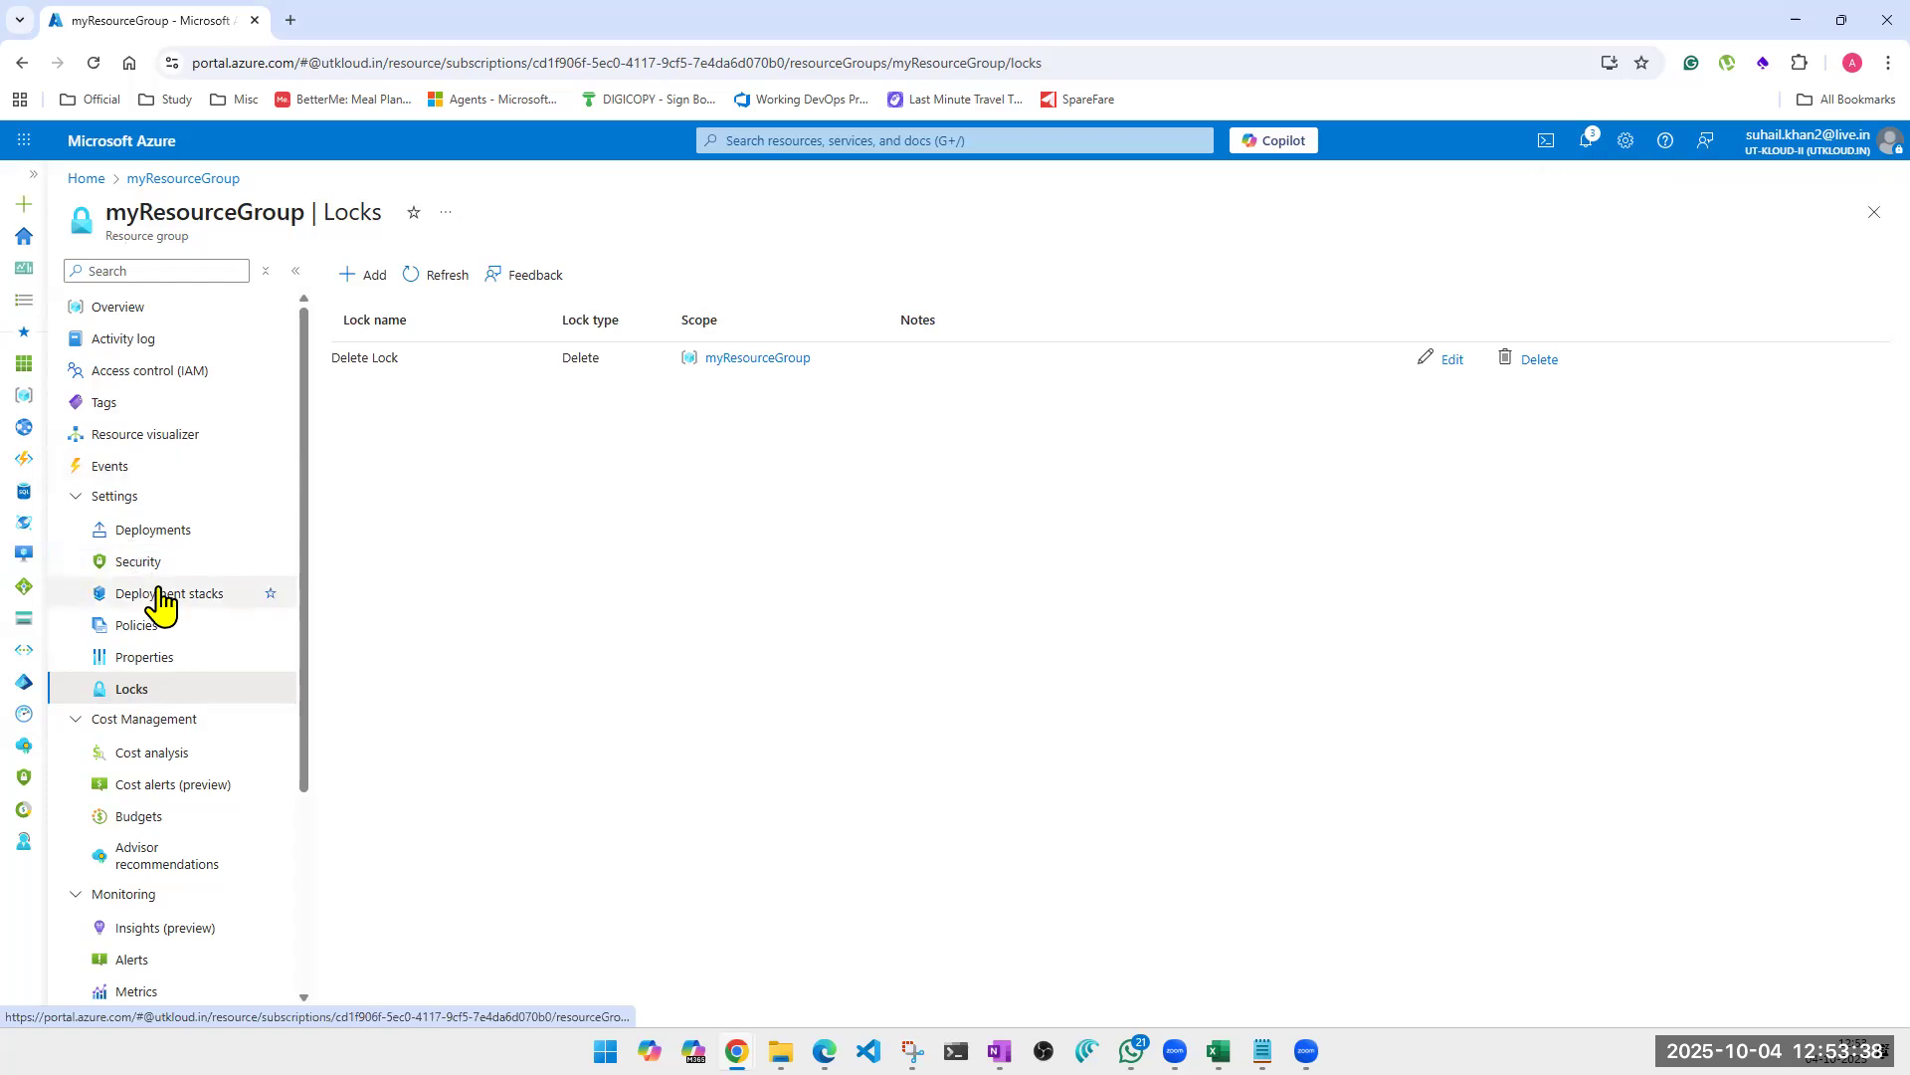
# Open the virtual machine myVM from the resource group's overview and show its locks.
pyautogui.click(113, 333)
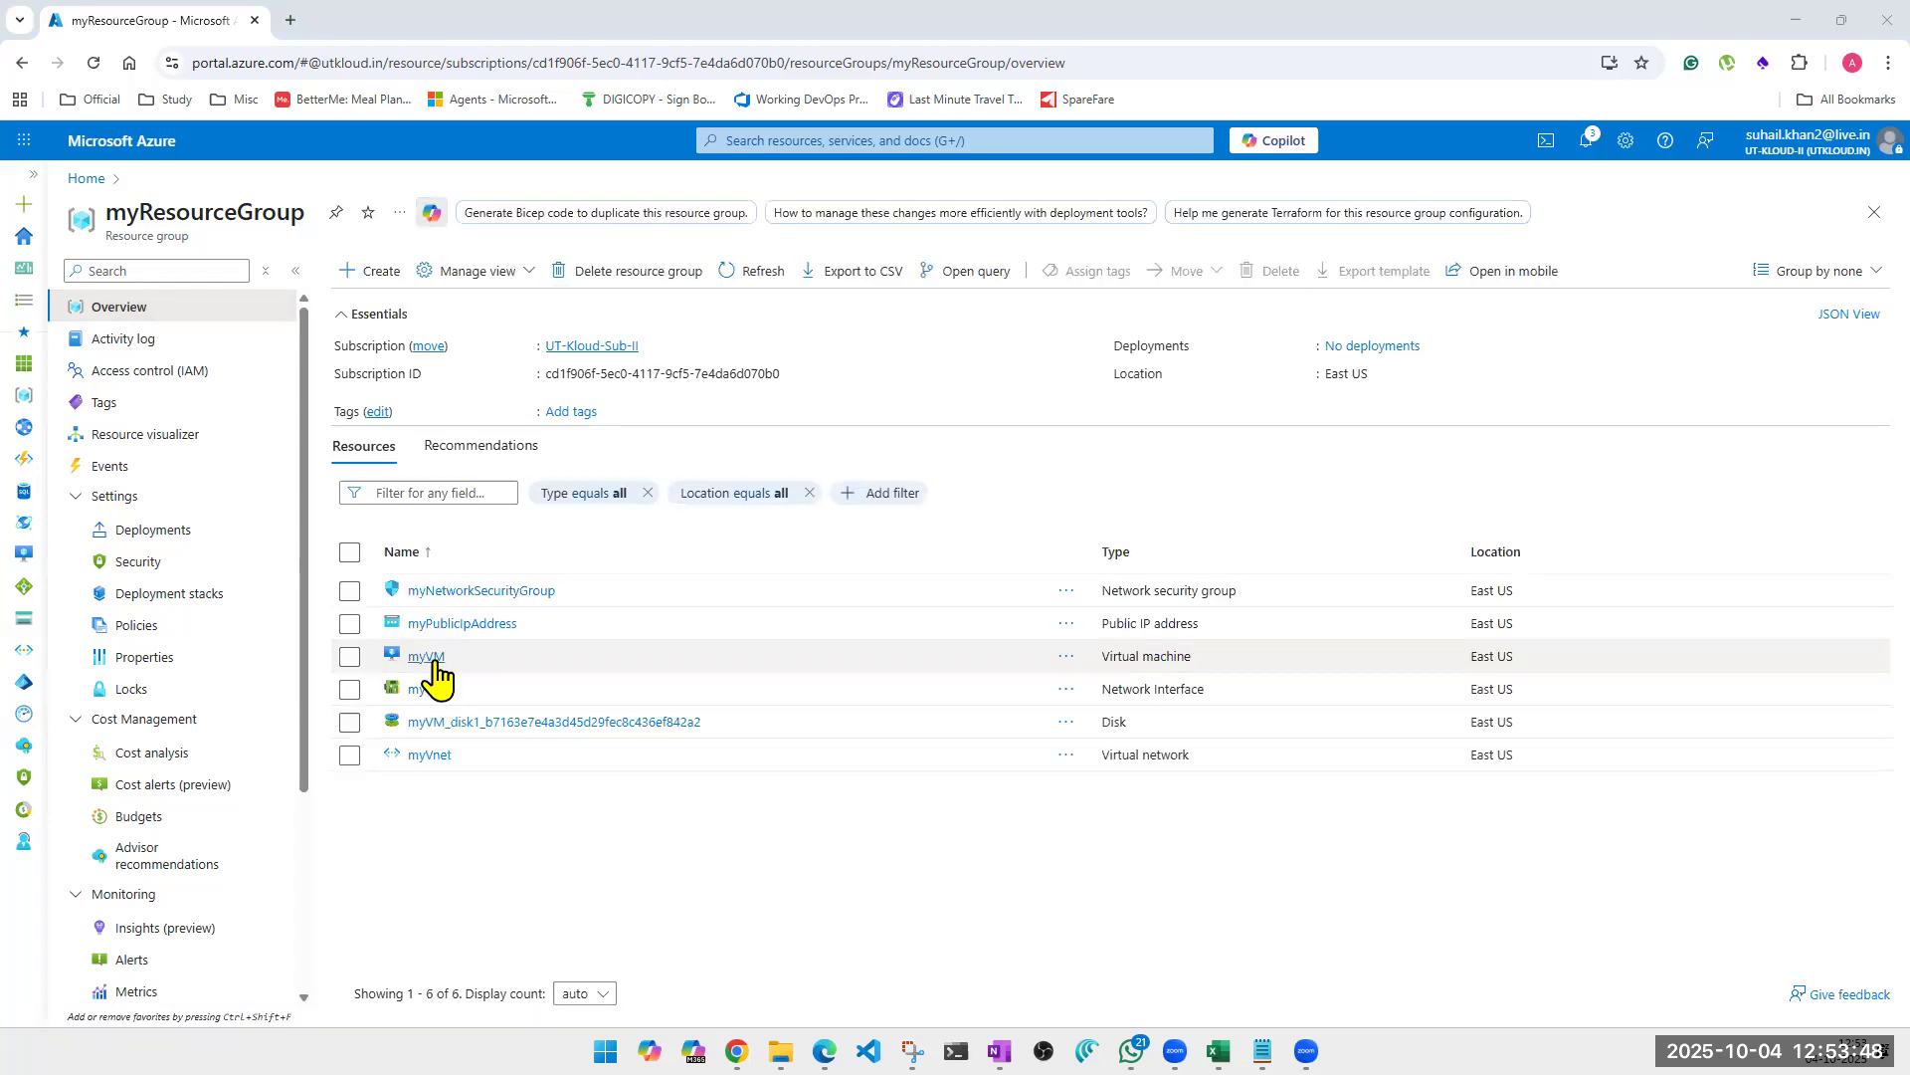
pyautogui.click(428, 658)
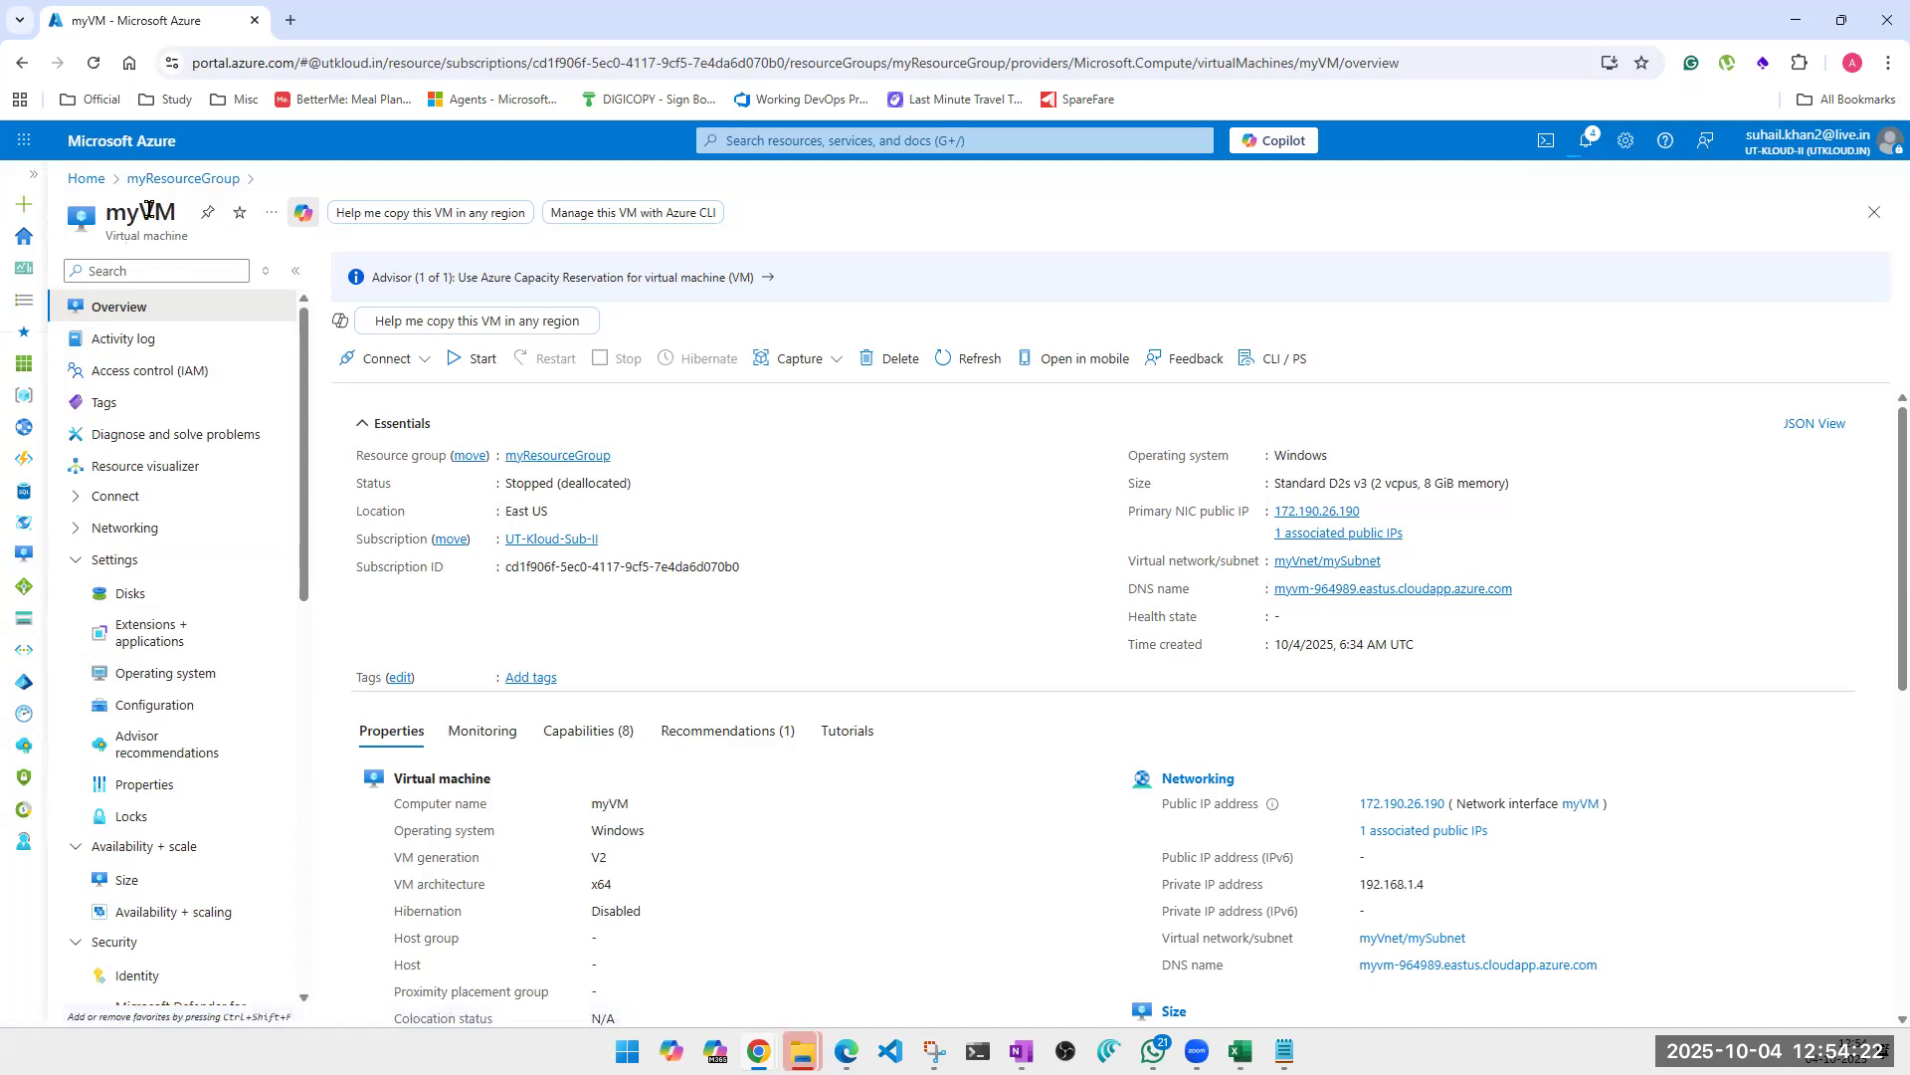
pyautogui.doubleClick(111, 211)
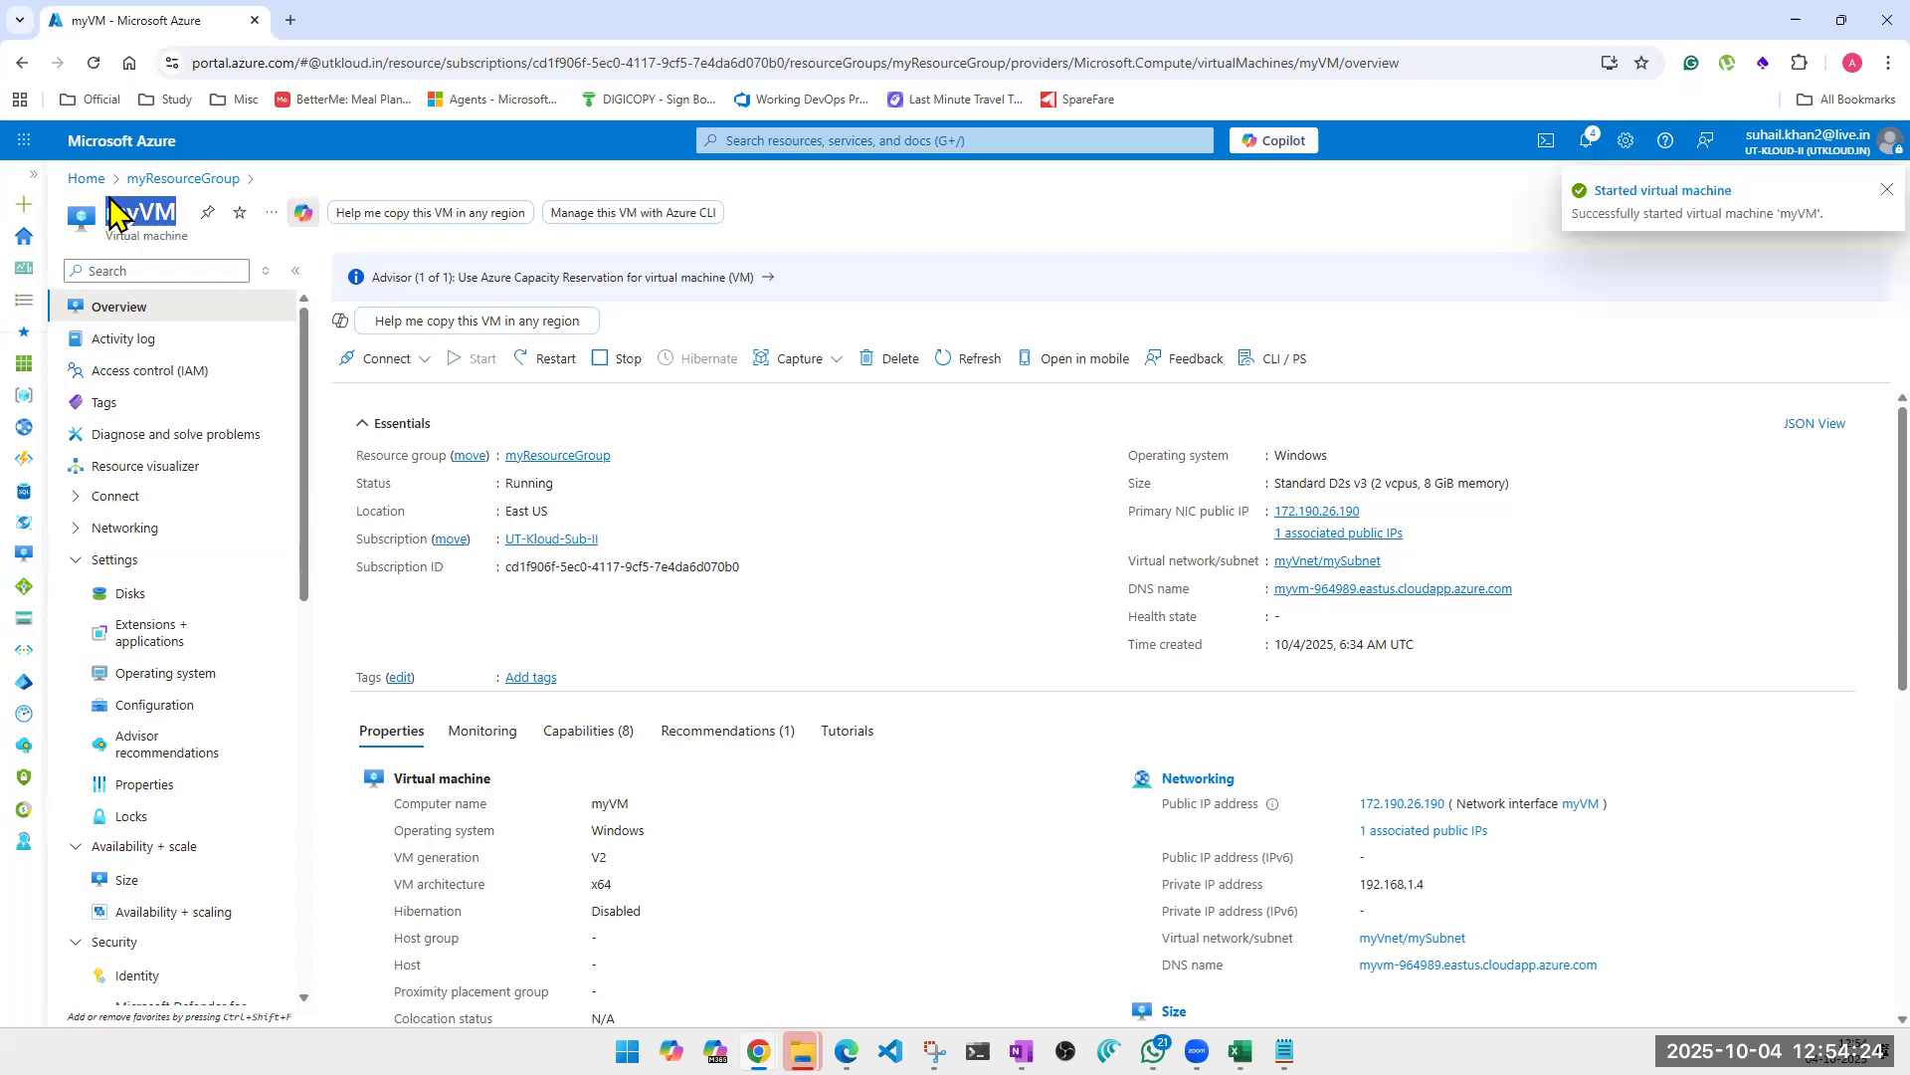
pyautogui.doubleClick(117, 213)
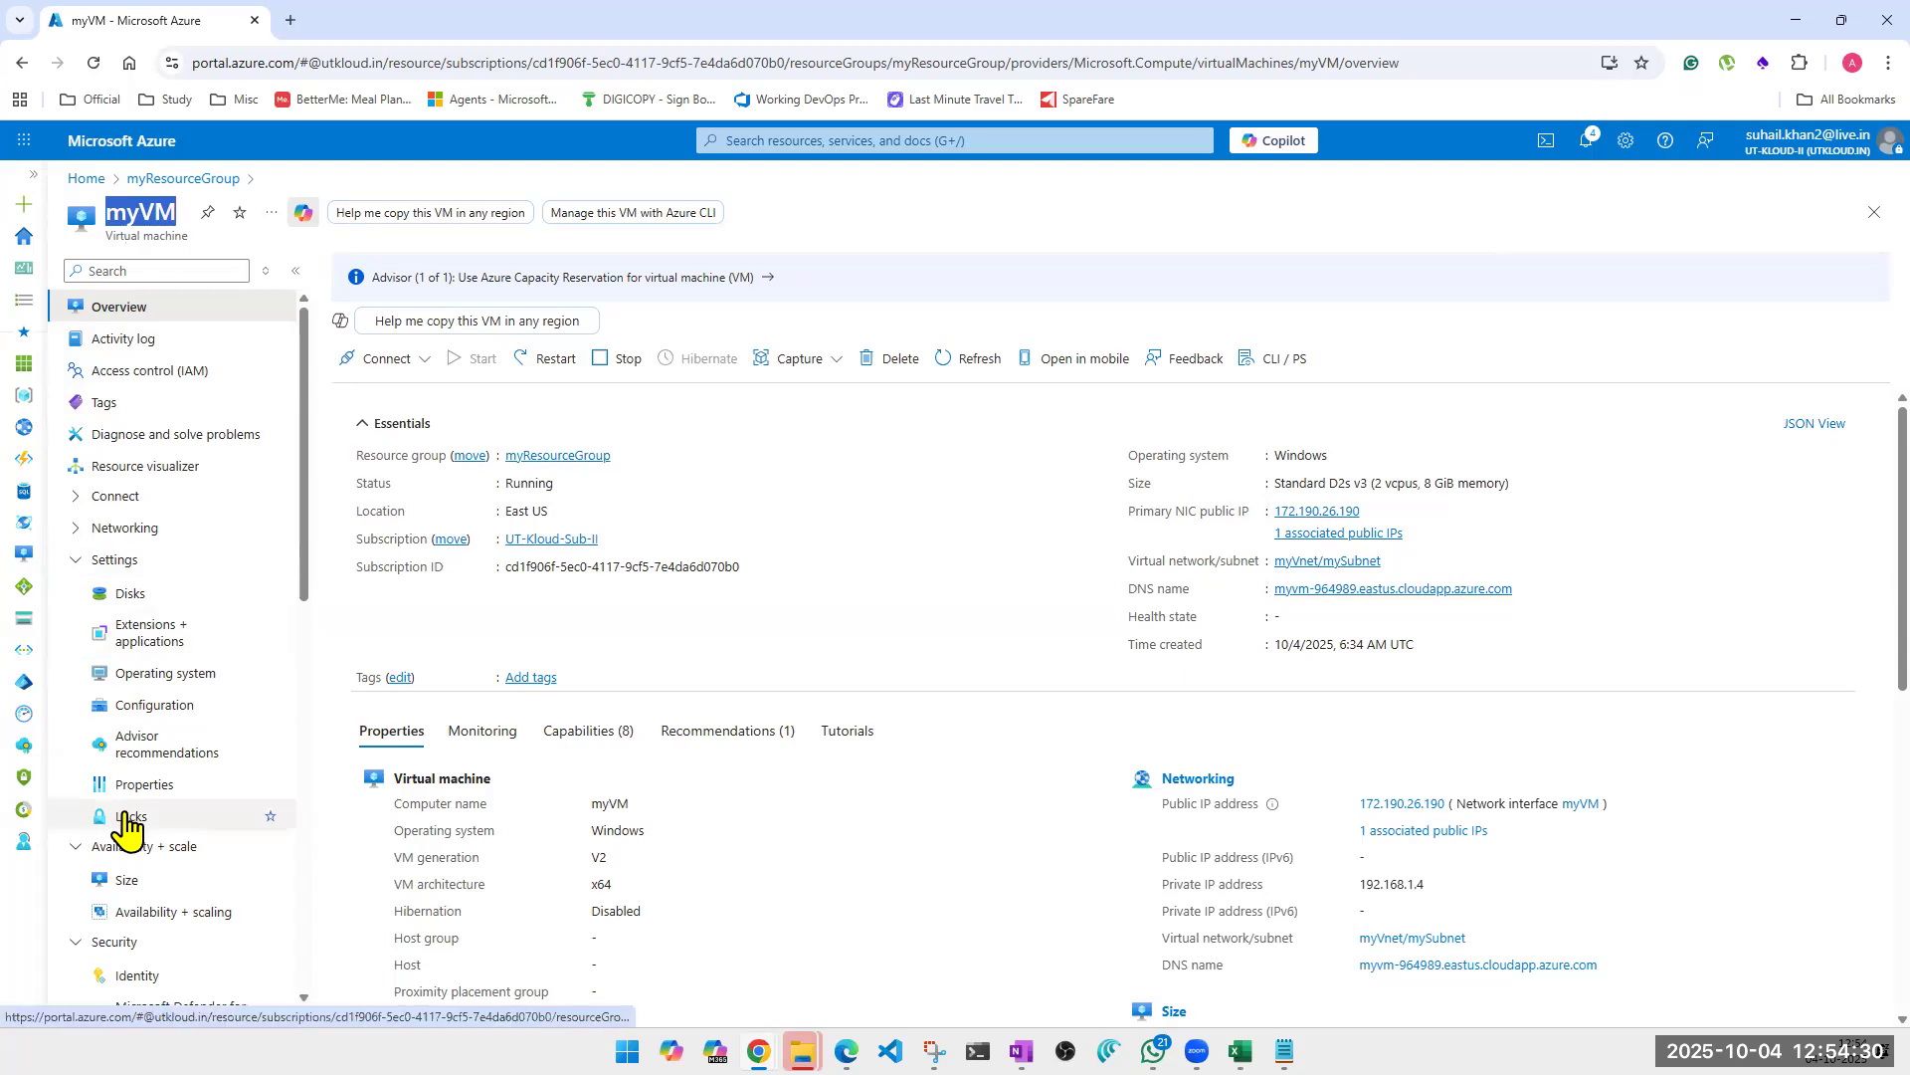
pyautogui.click(126, 818)
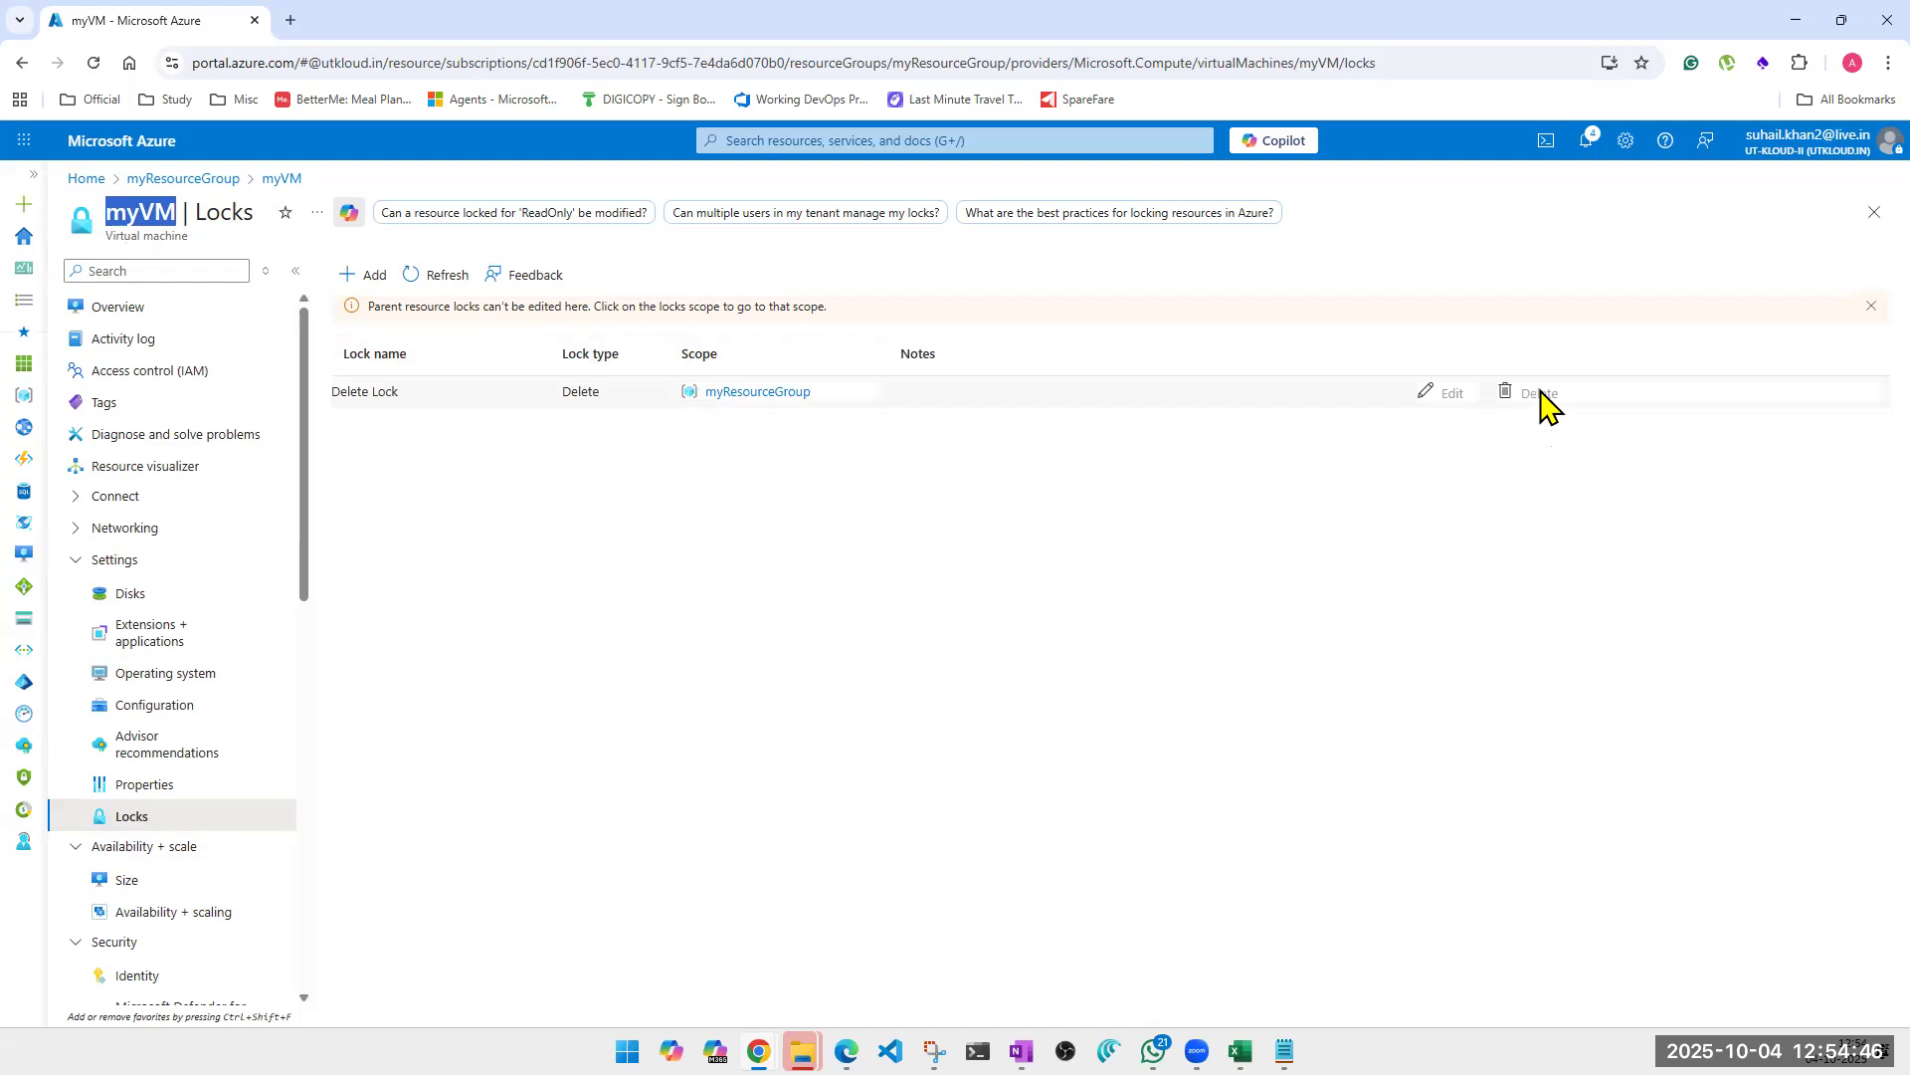
# Try to delete and edit the lock inherited from myResourceGroup, and read the note about parent resource locks.
pyautogui.doubleClick(1540, 394)
pyautogui.doubleClick(1453, 394)
pyautogui.click(1439, 557)
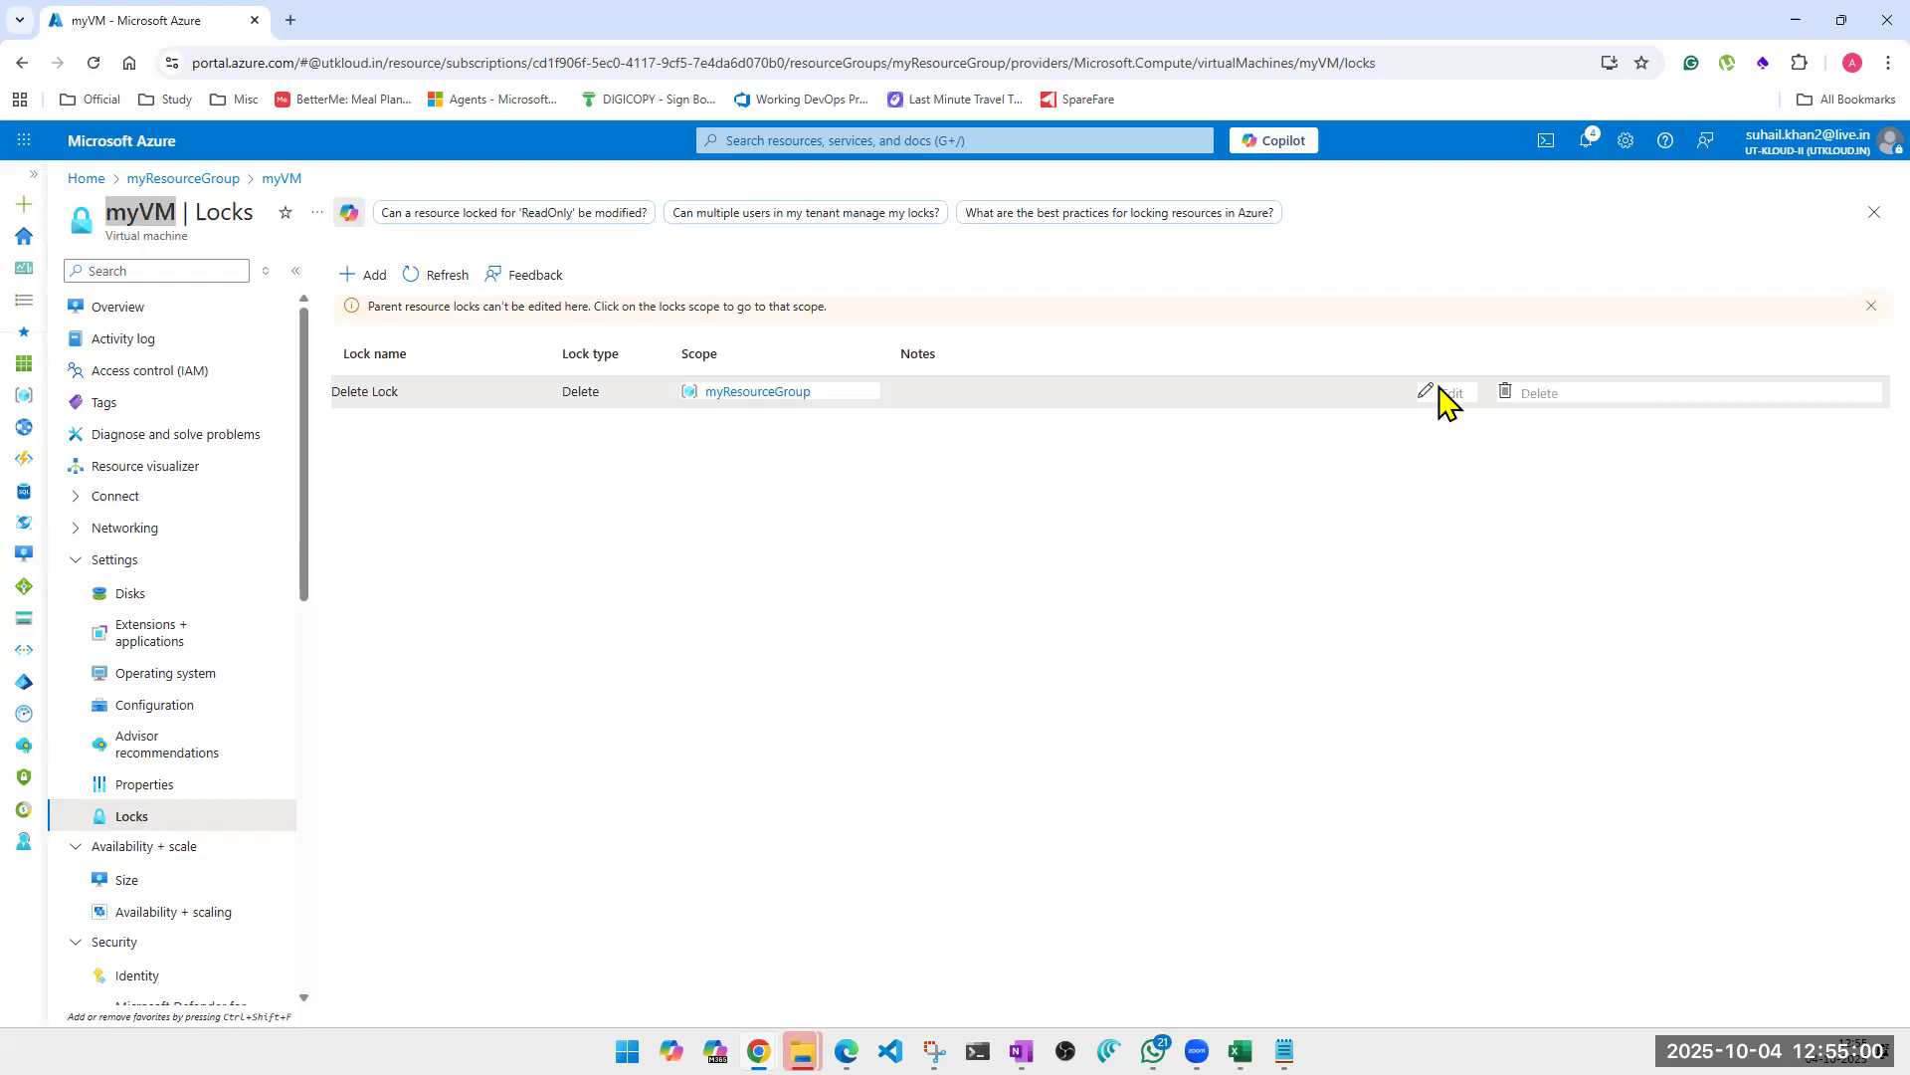
pyautogui.moveTo(395, 304); pyautogui.dragTo(822, 307)
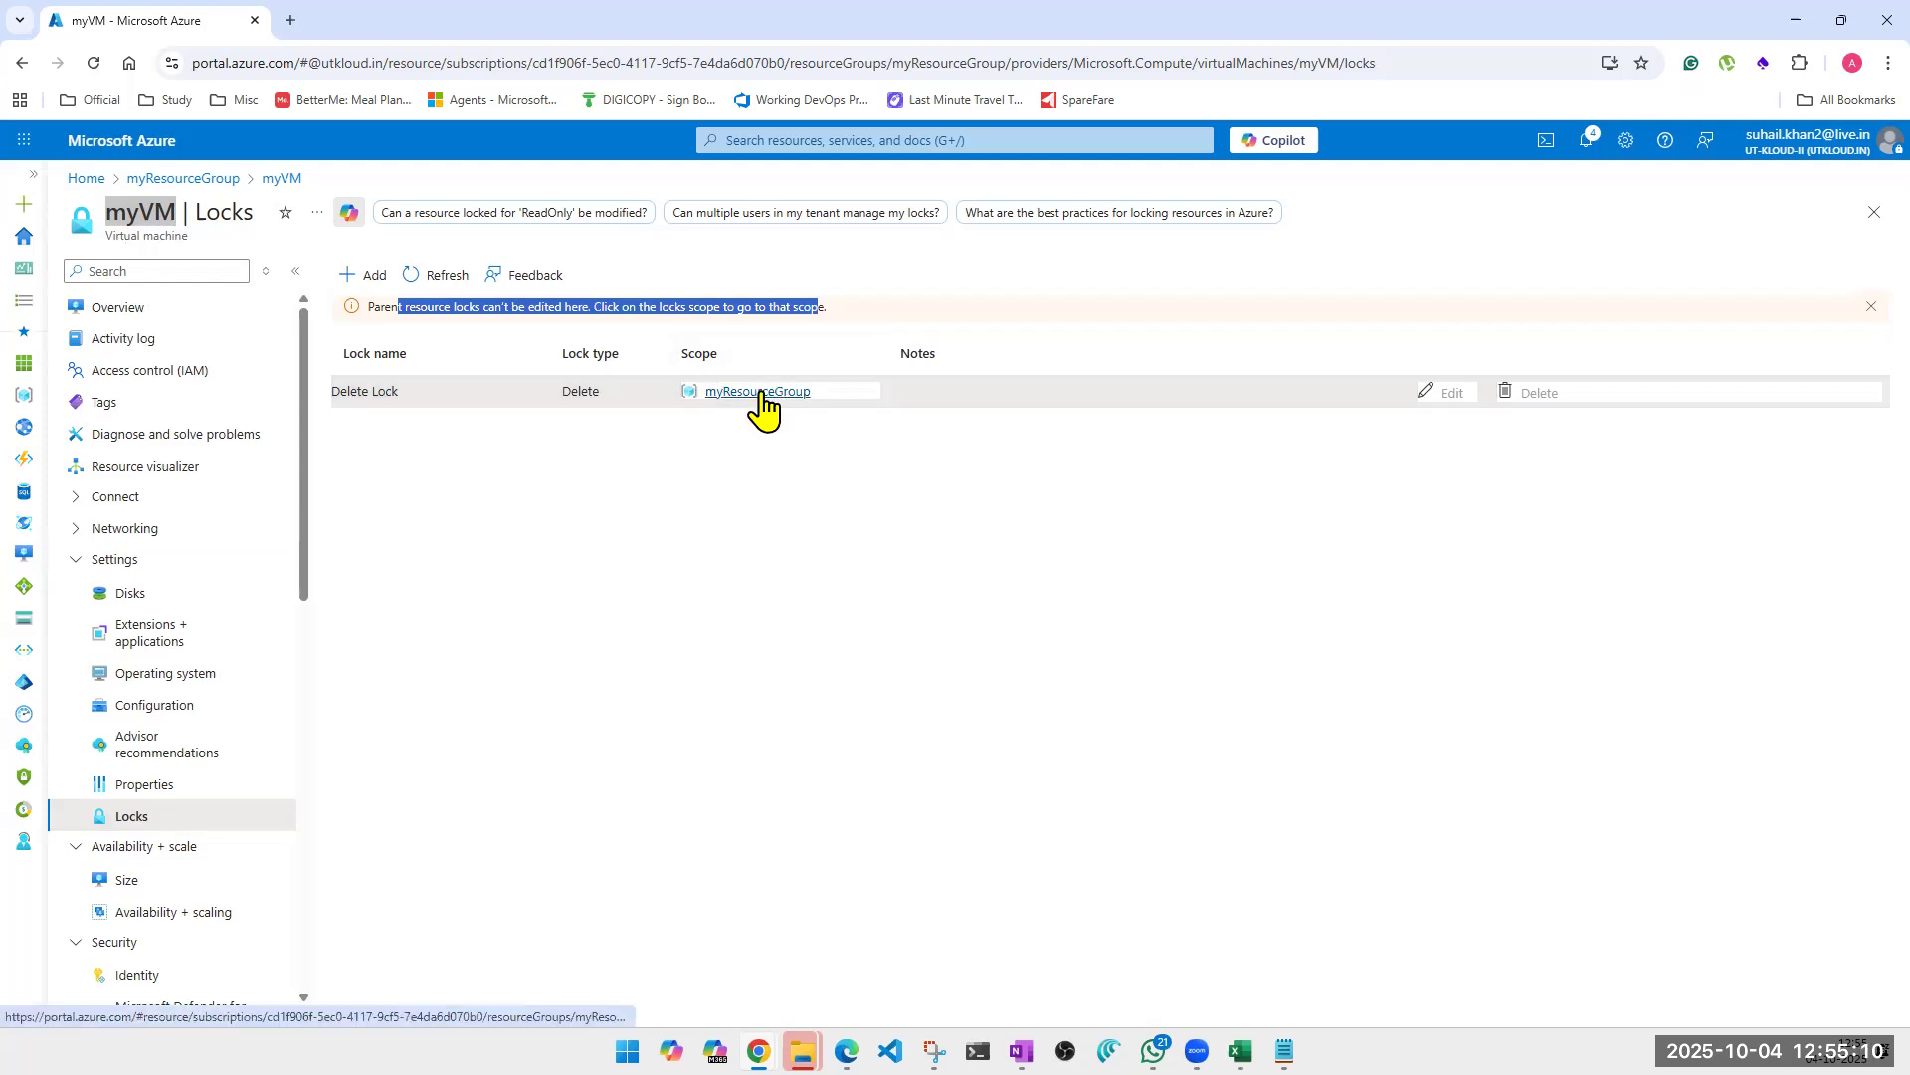
pyautogui.click(617, 580)
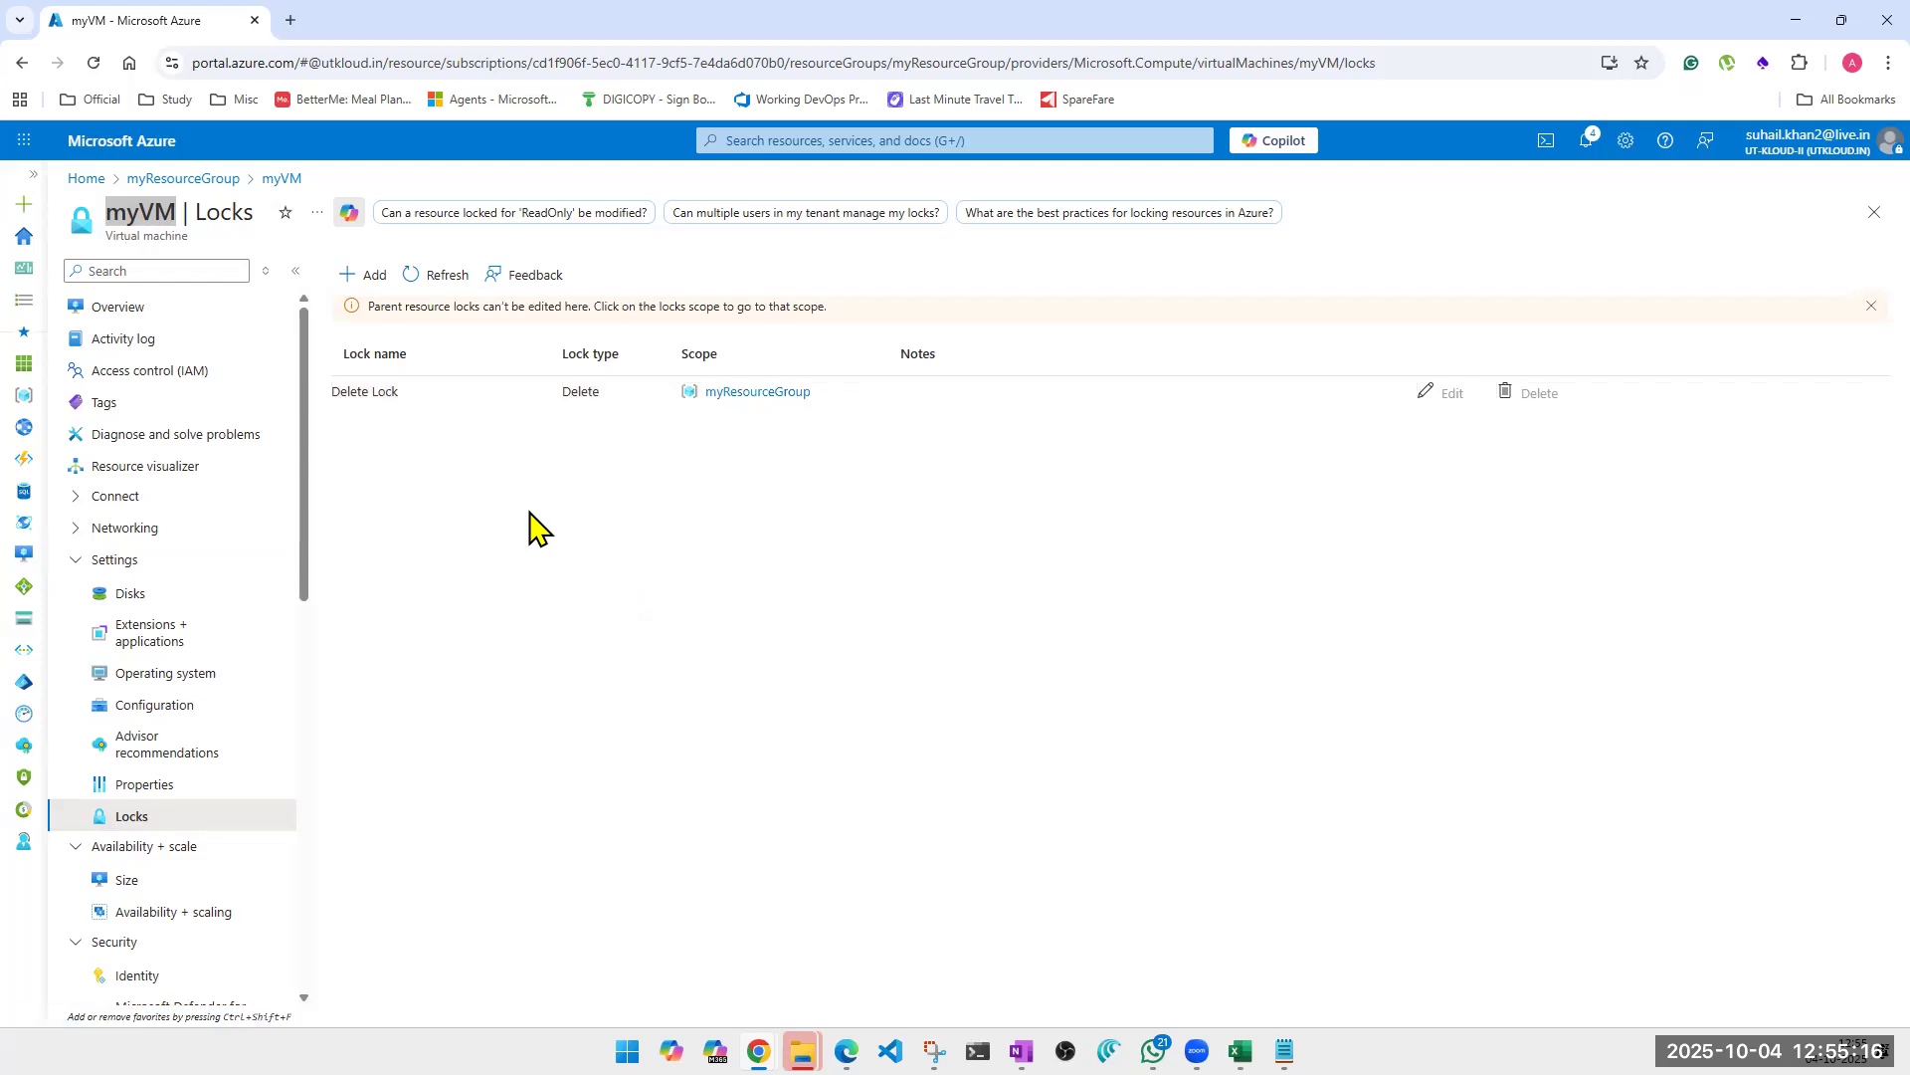
pyautogui.click(371, 289)
pyautogui.click(446, 416)
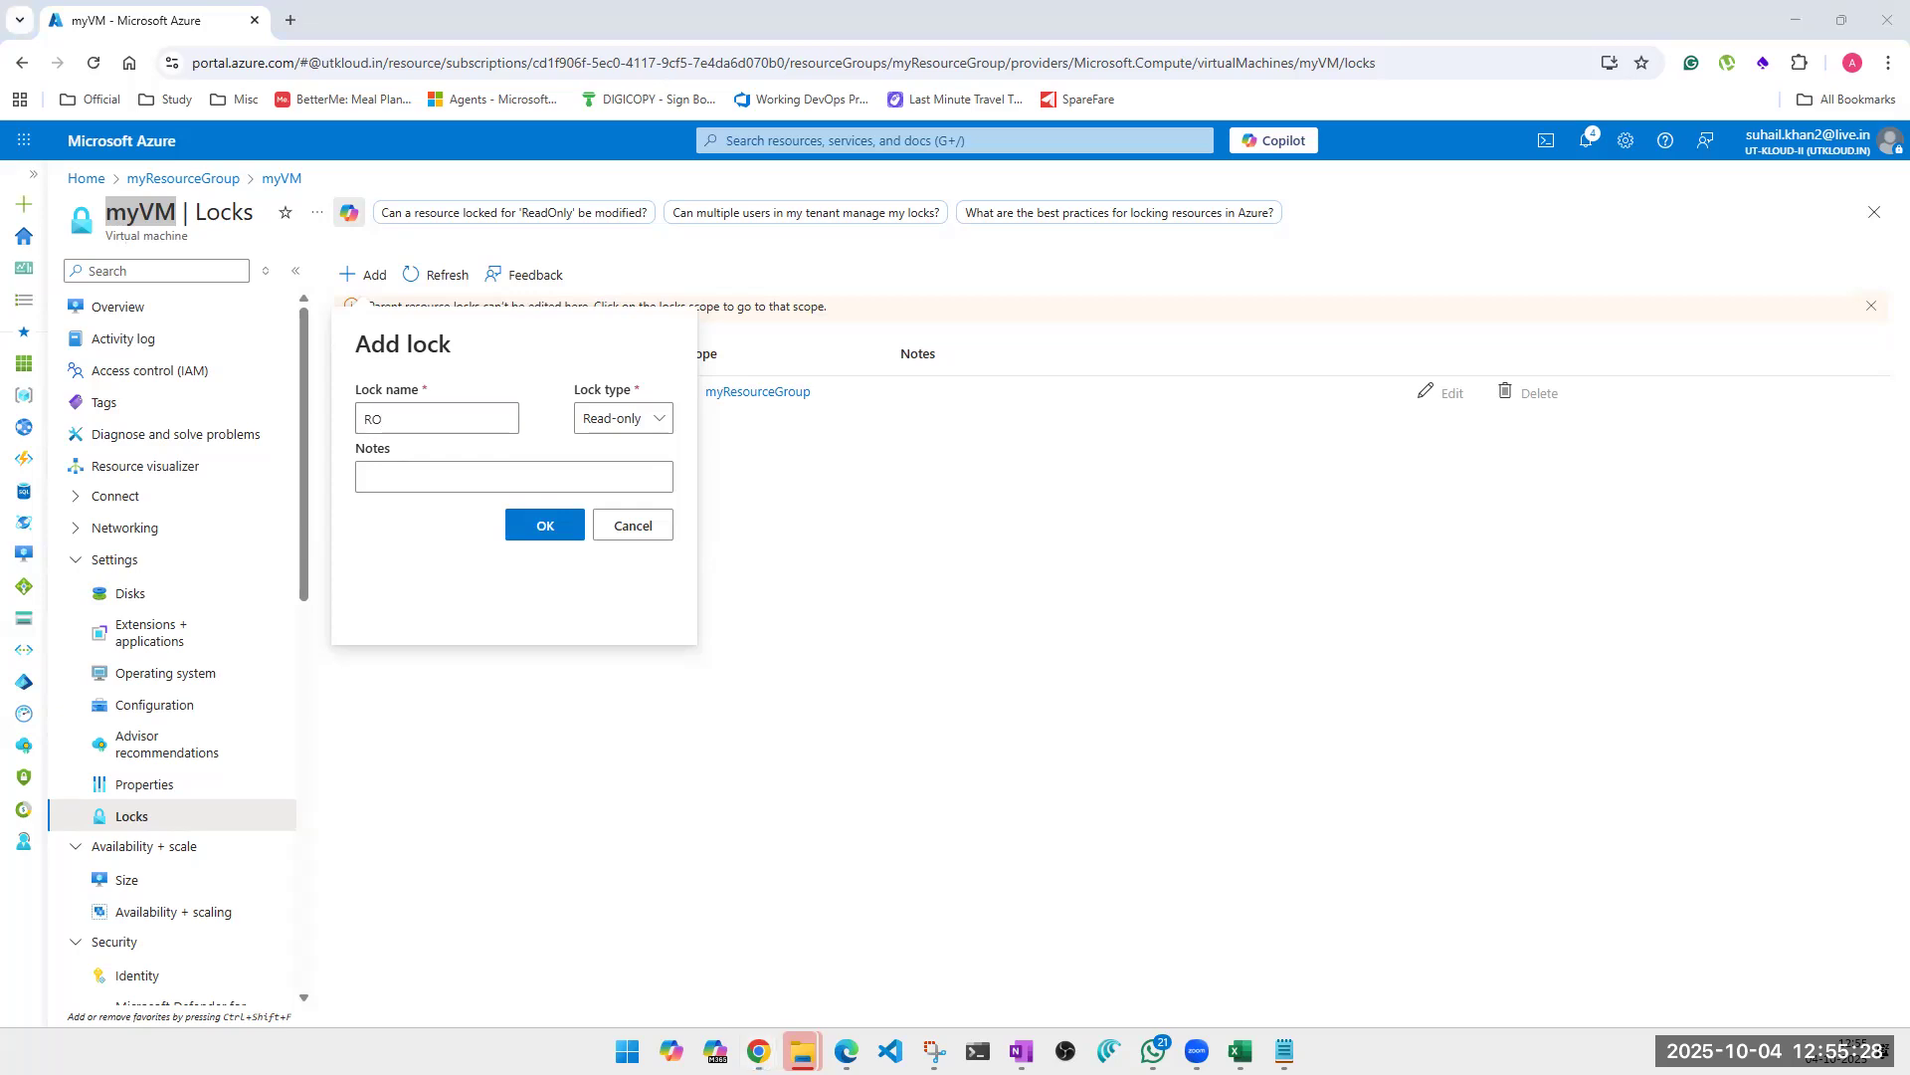
pyautogui.click(453, 475)
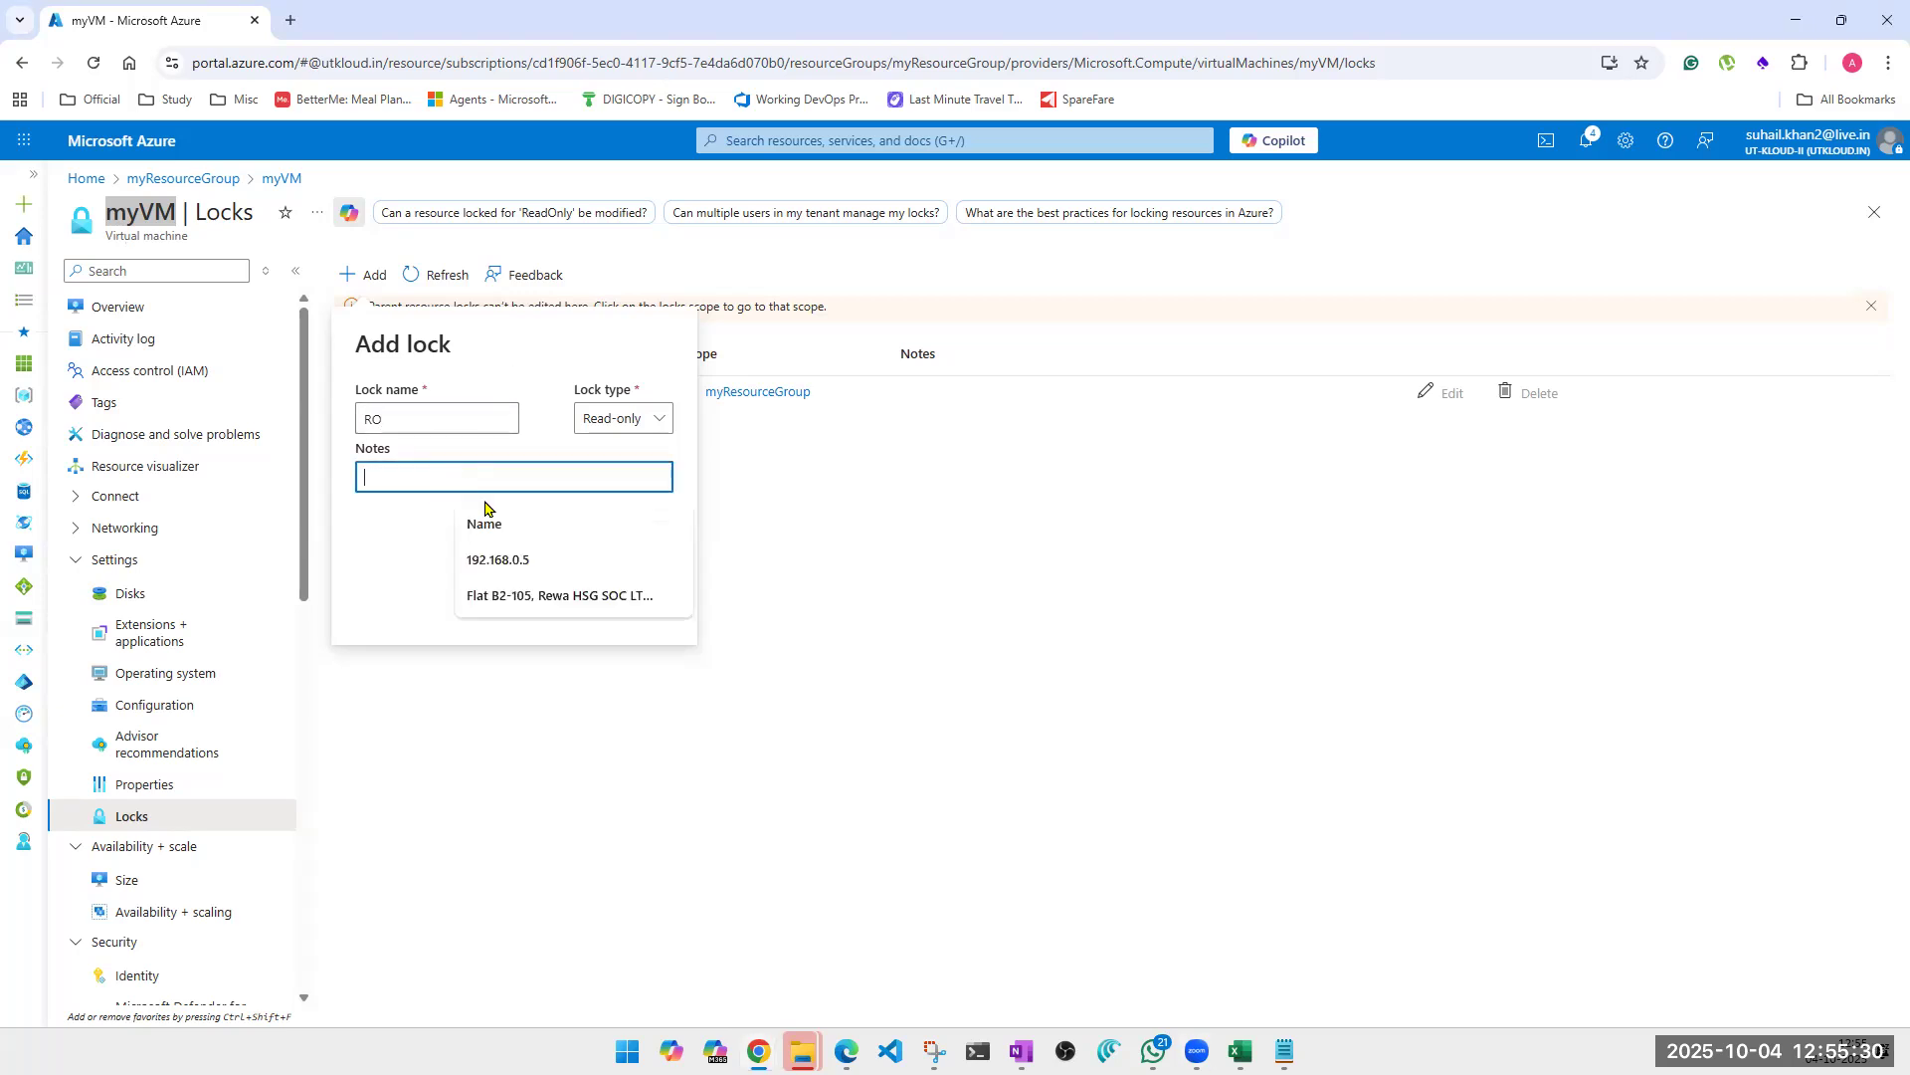
pyautogui.click(1111, 609)
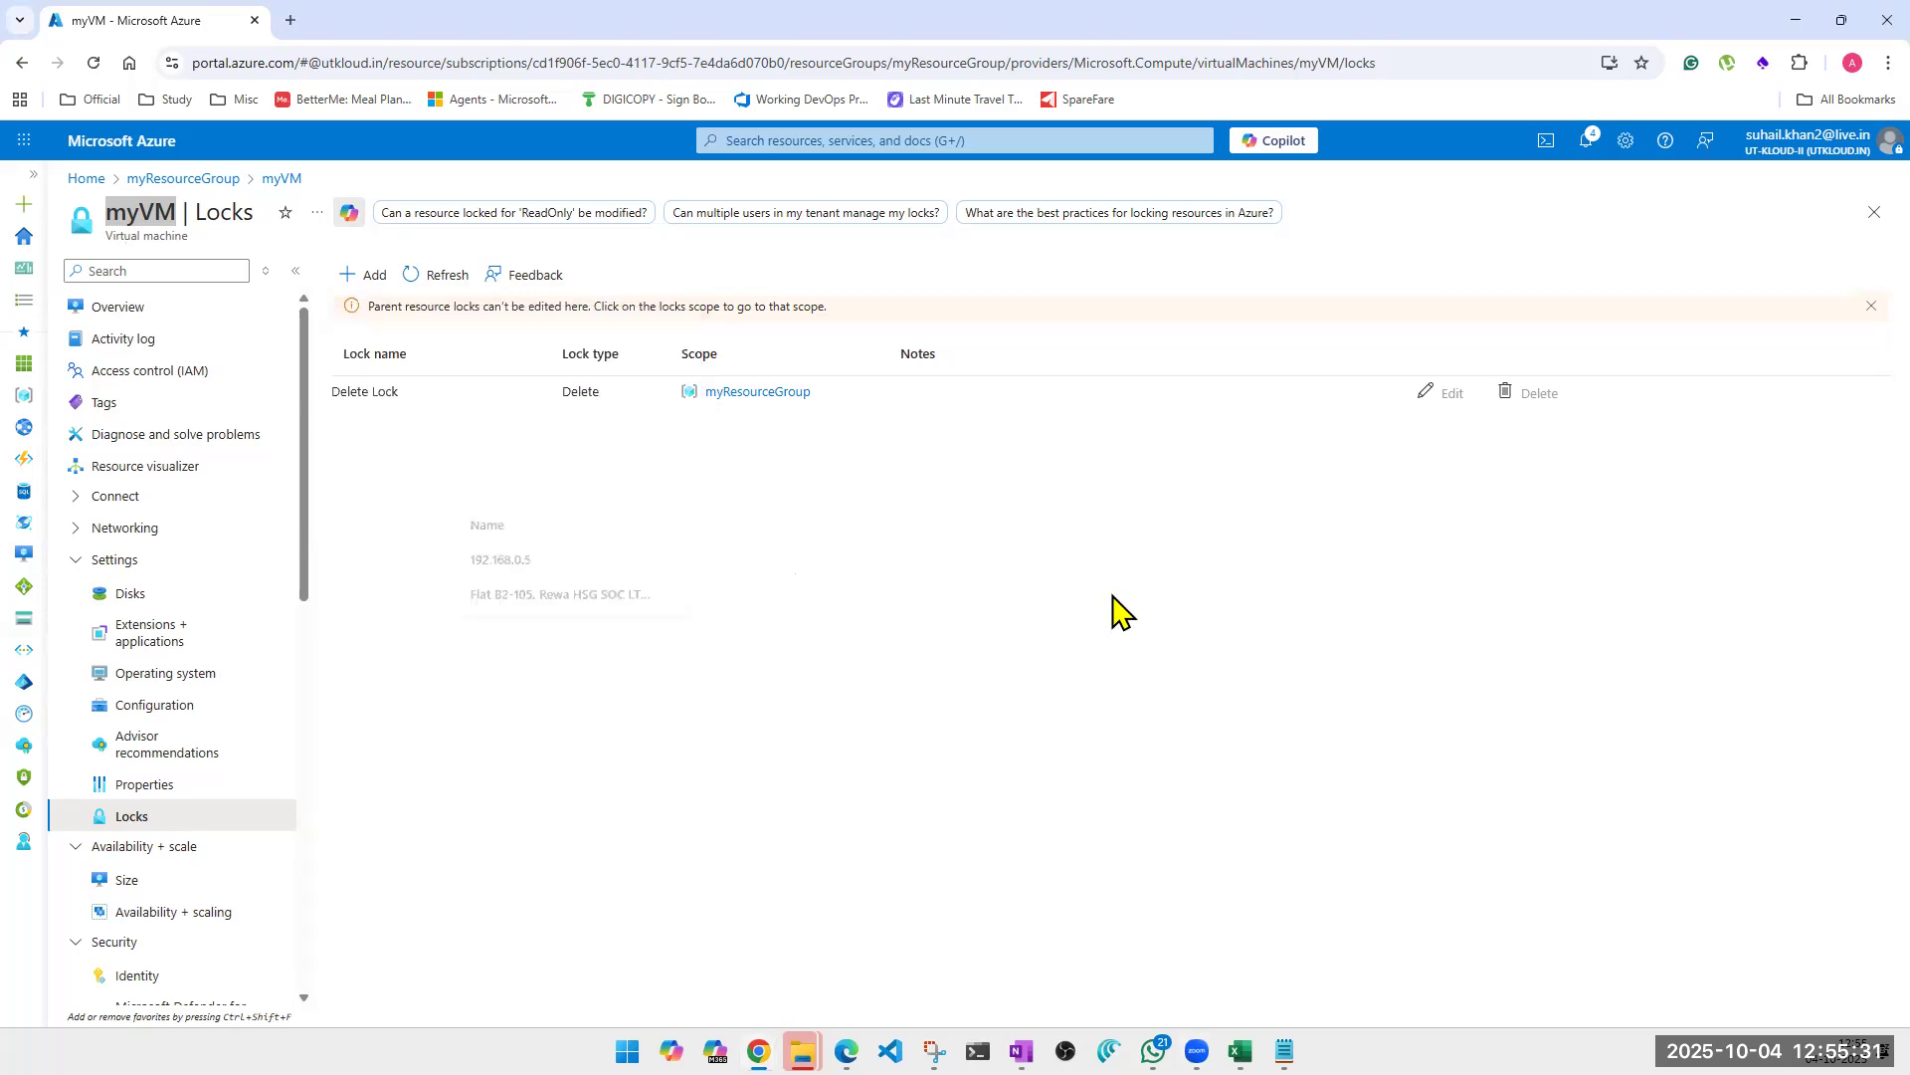
# Add a Read-only lock named RO to myVM.
pyautogui.click(368, 275)
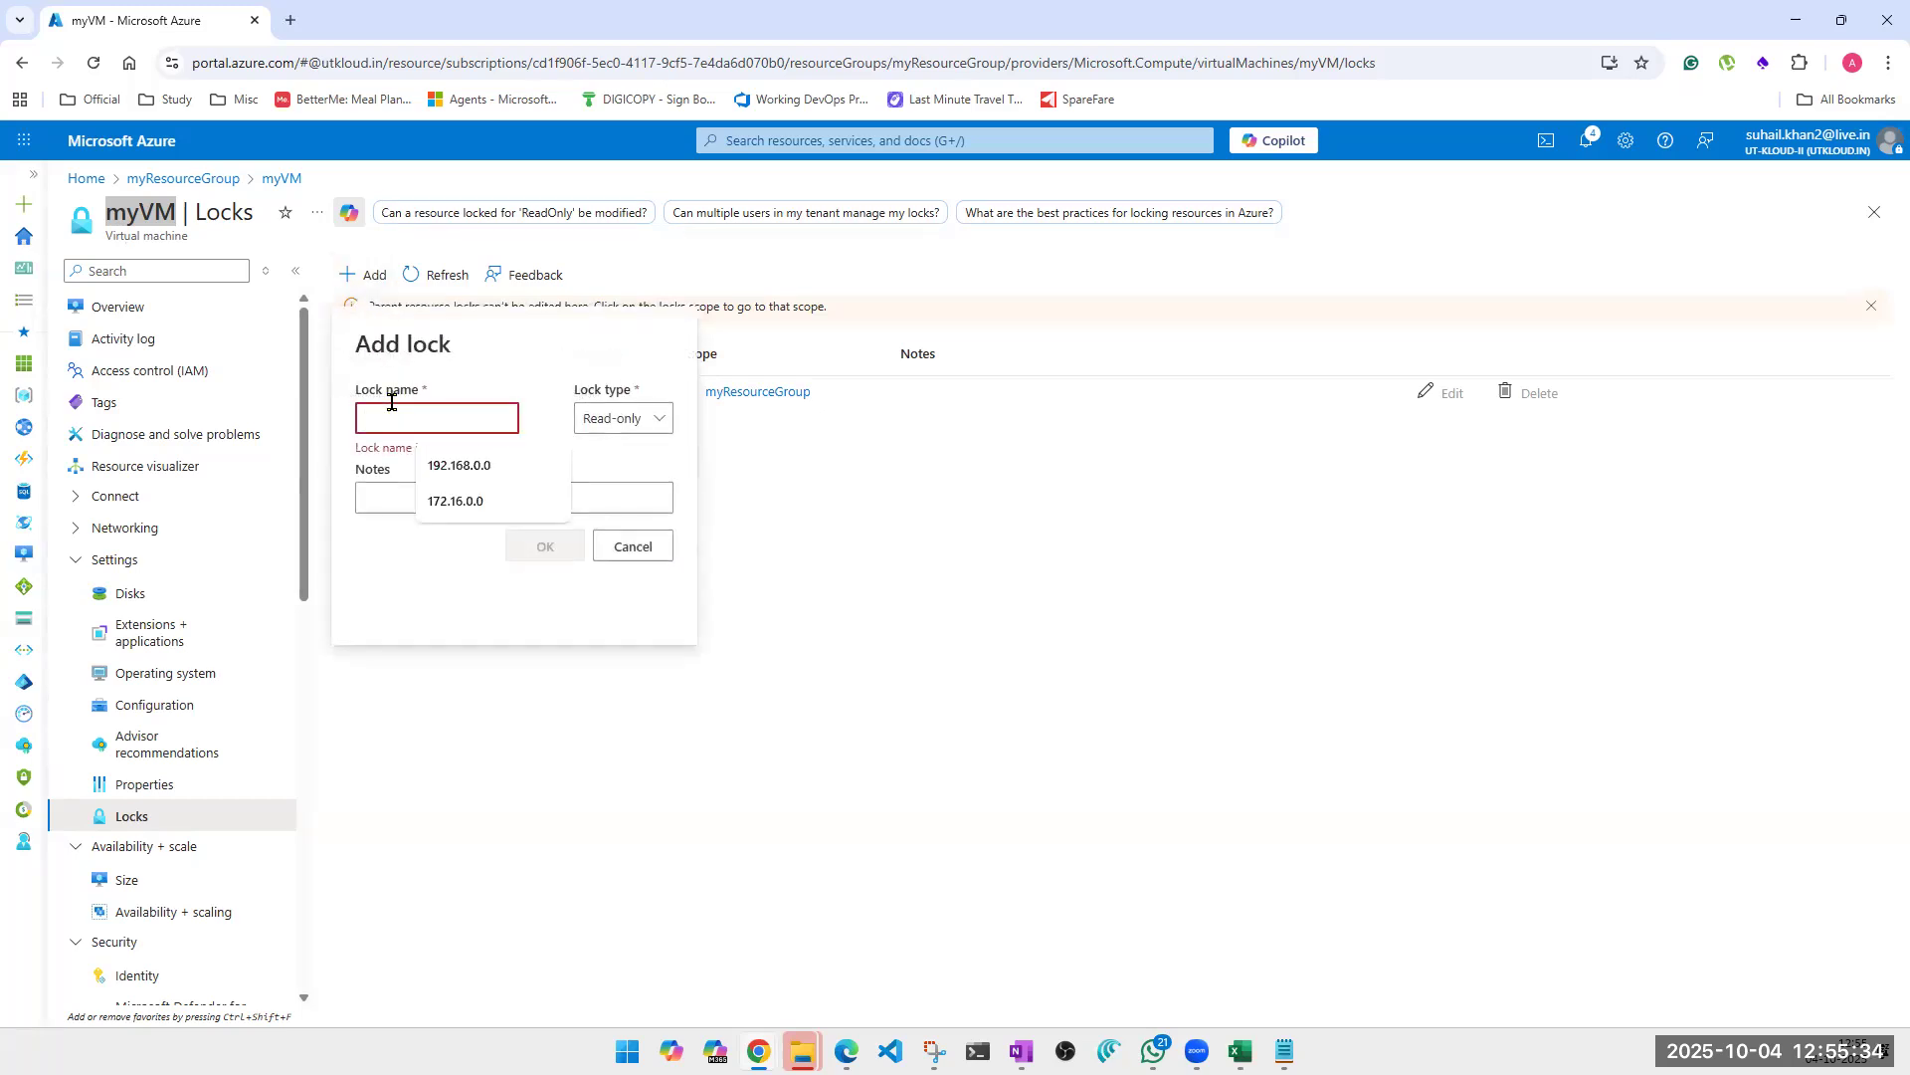
pyautogui.write('RO')
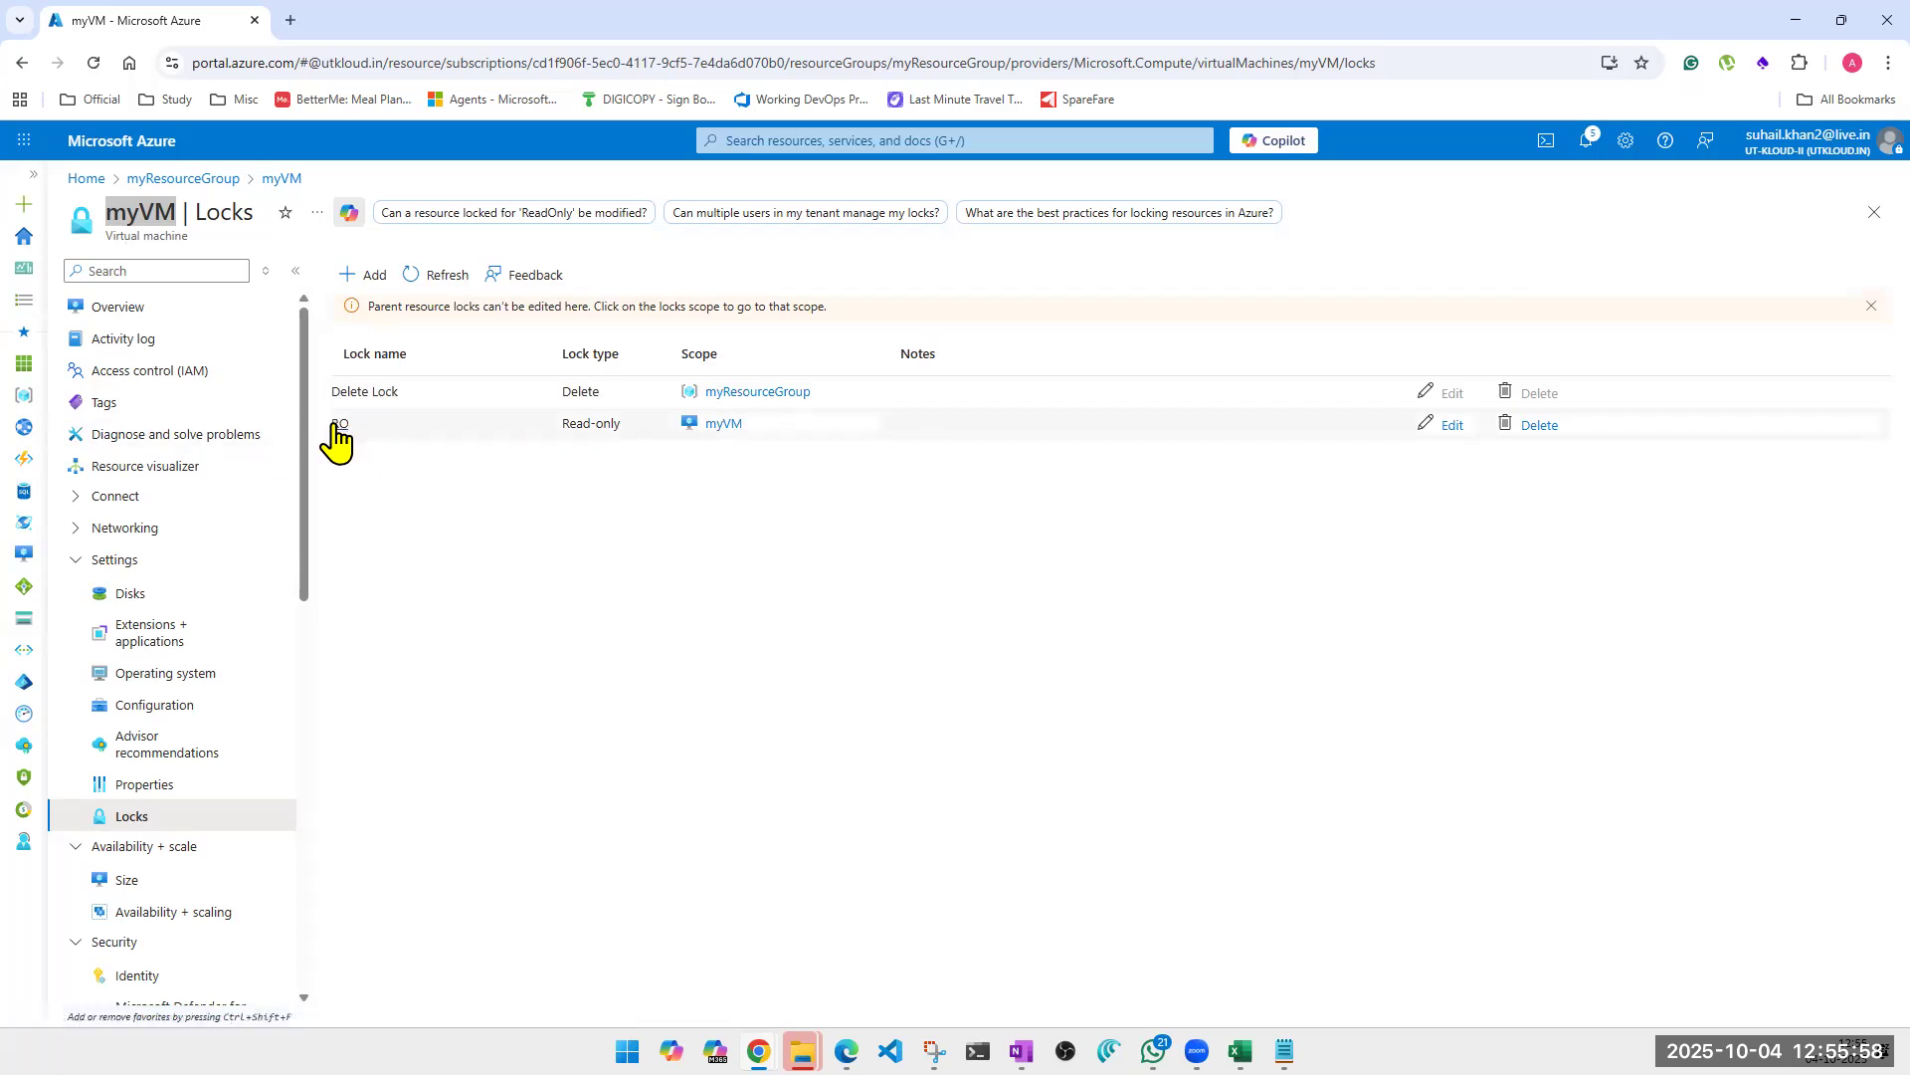
# Reopen myVM's overview from the resource group, try to restart the virtual machine and read the resulting notification.
pyautogui.click(1877, 214)
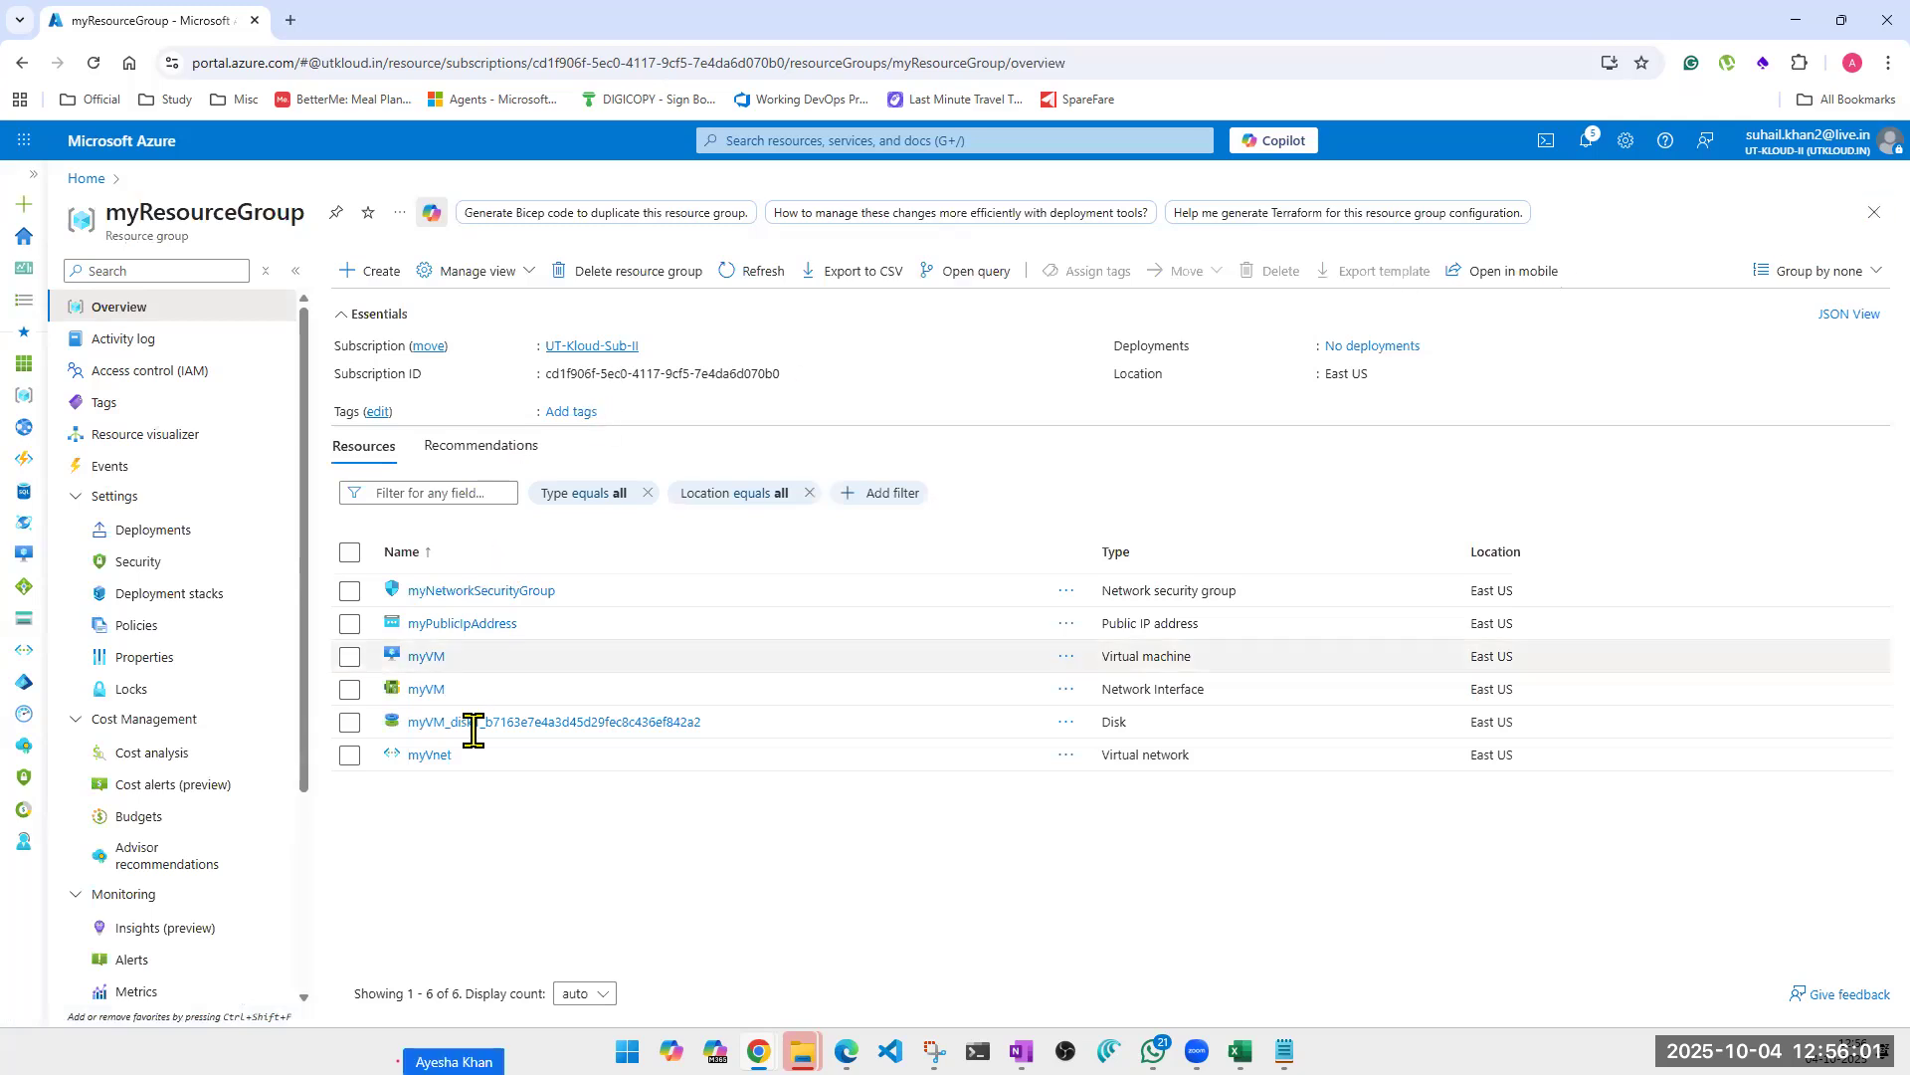
pyautogui.click(418, 657)
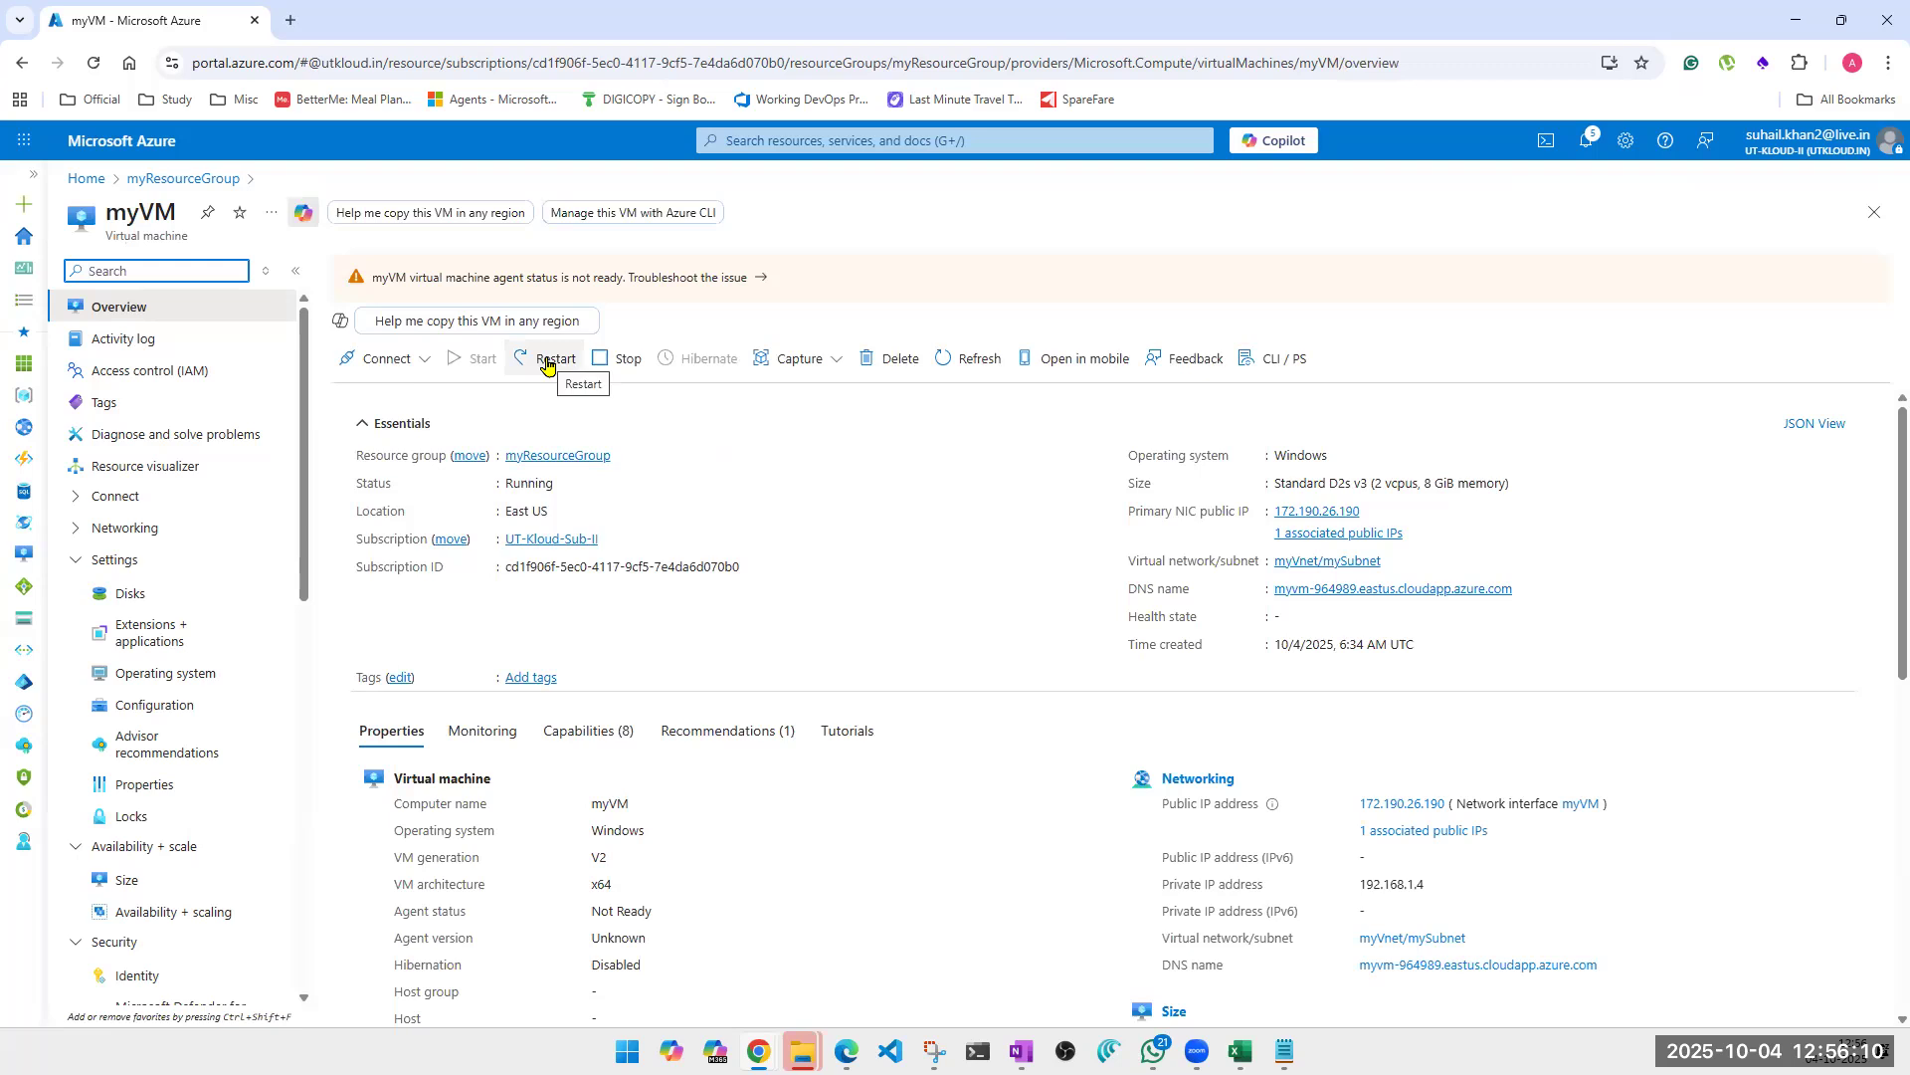
pyautogui.click(547, 363)
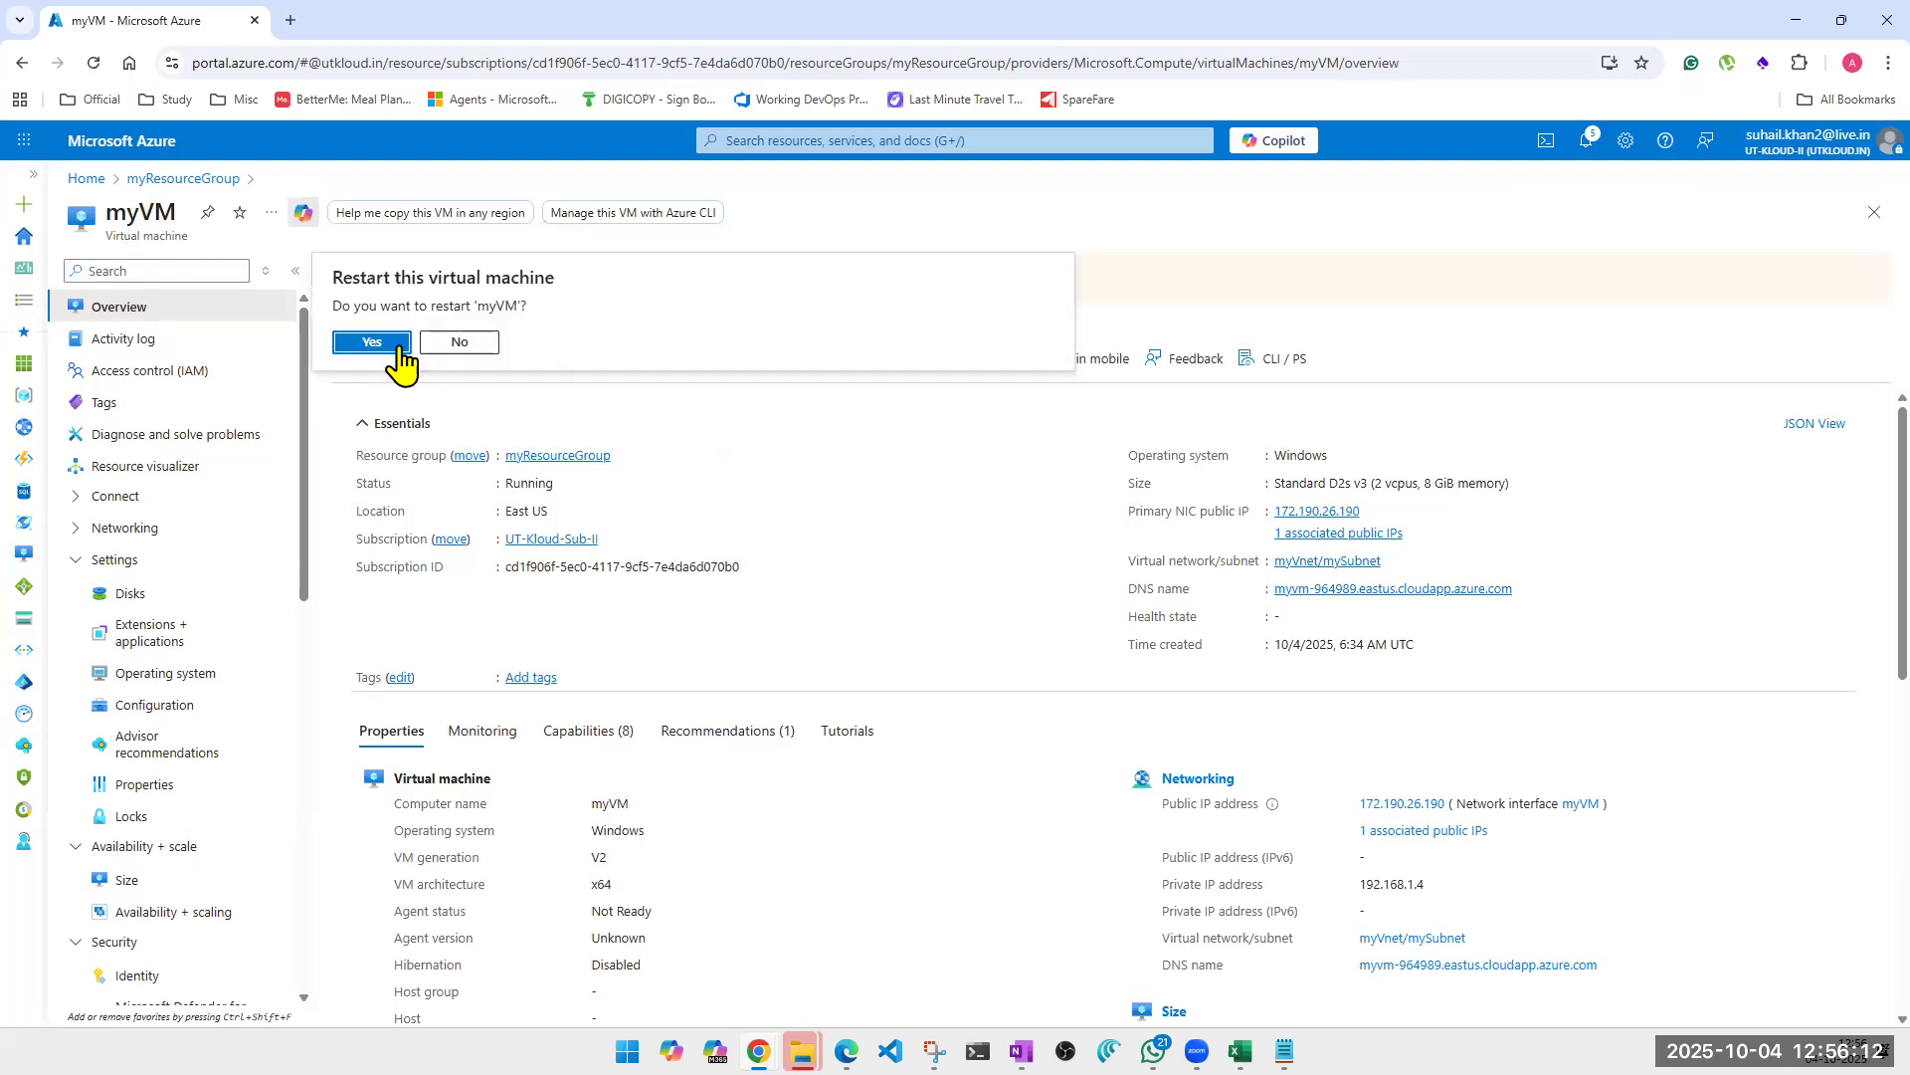
pyautogui.click(372, 342)
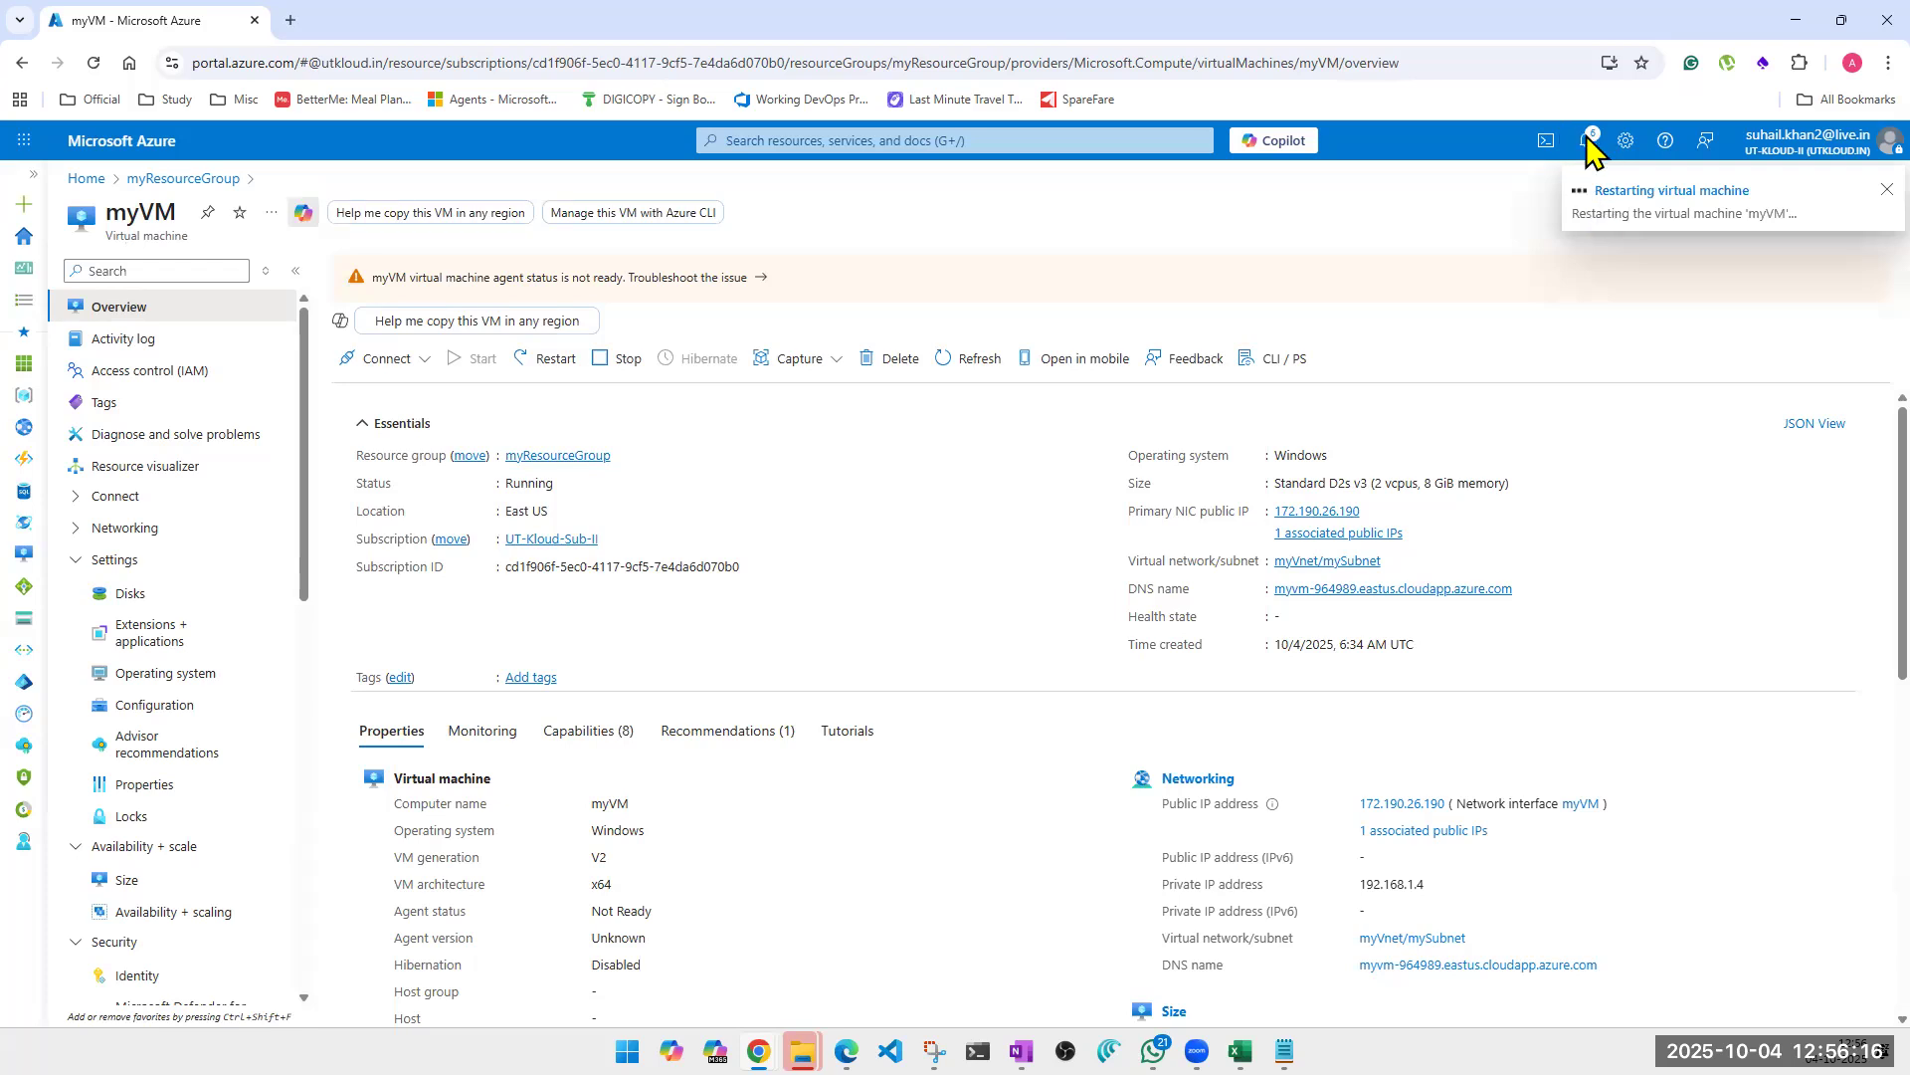
pyautogui.click(1736, 251)
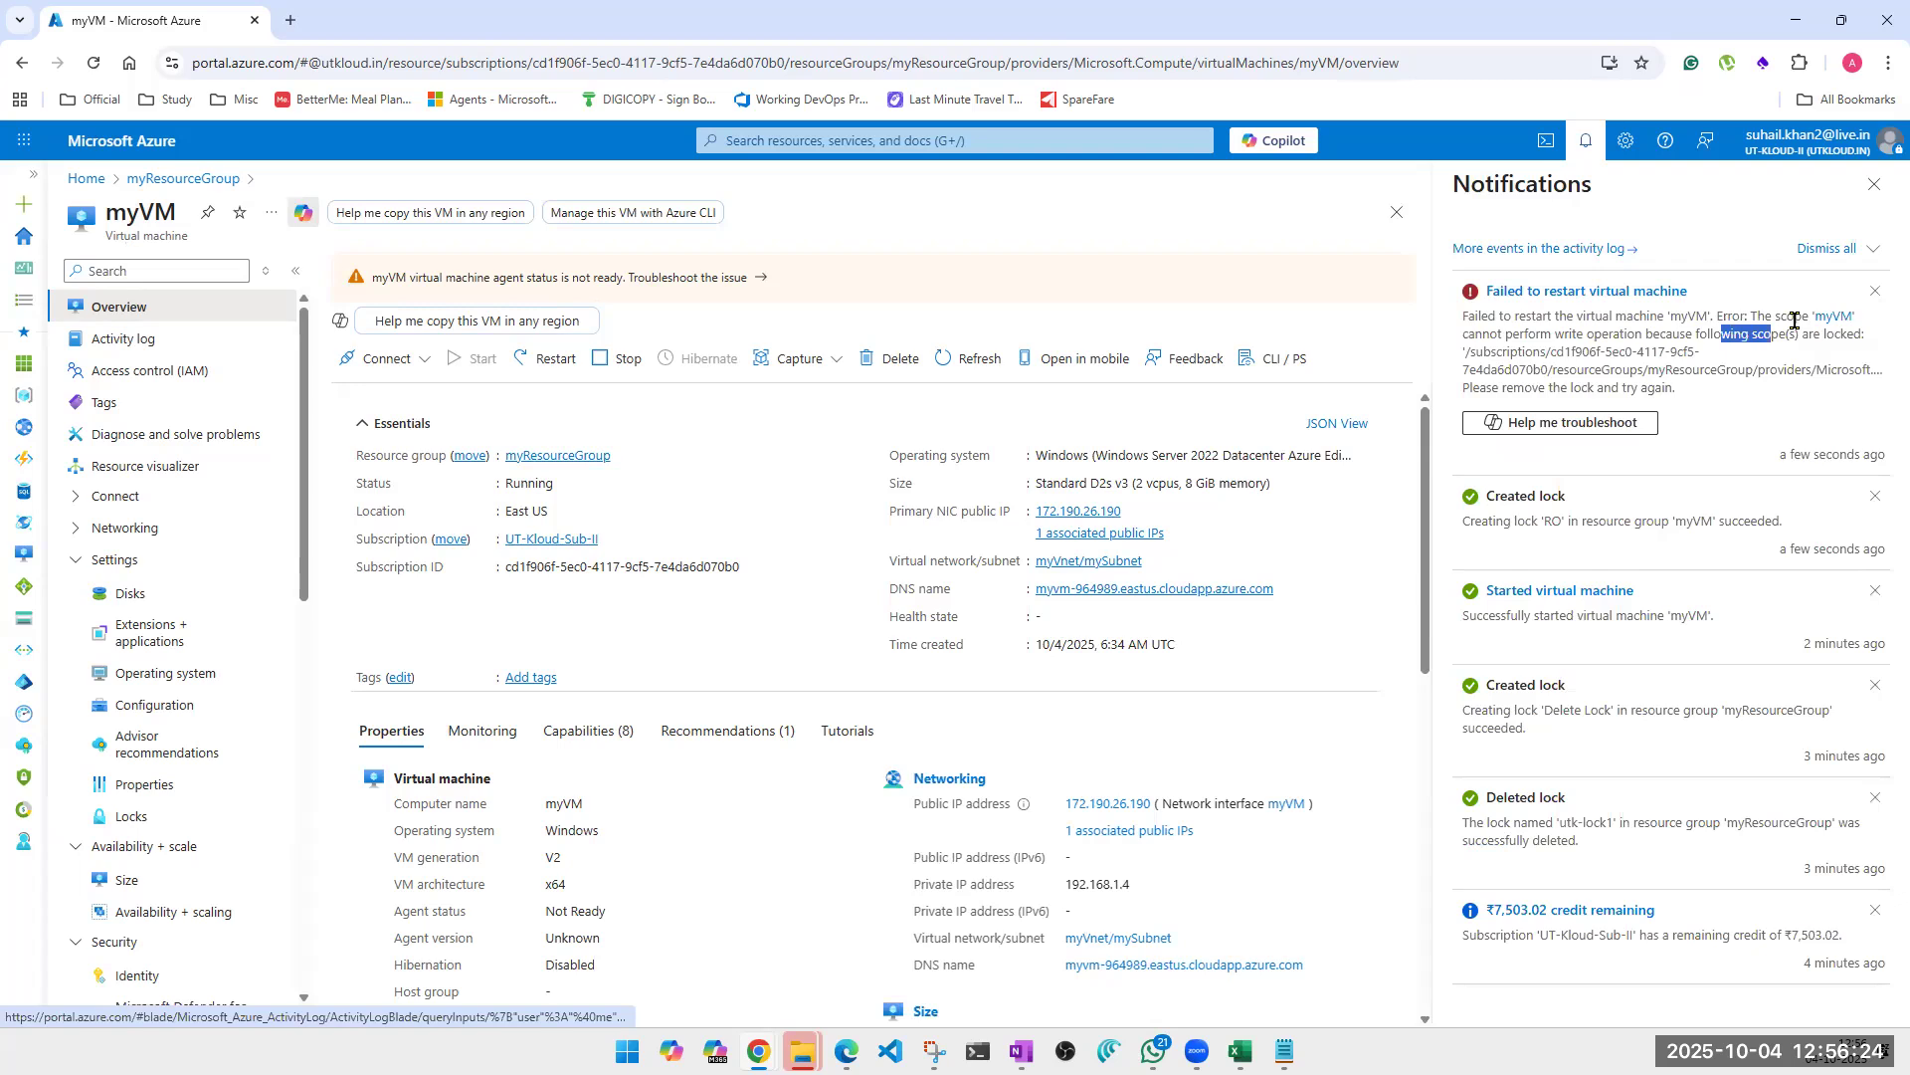
pyautogui.moveTo(1794, 319); pyautogui.dragTo(1794, 324)
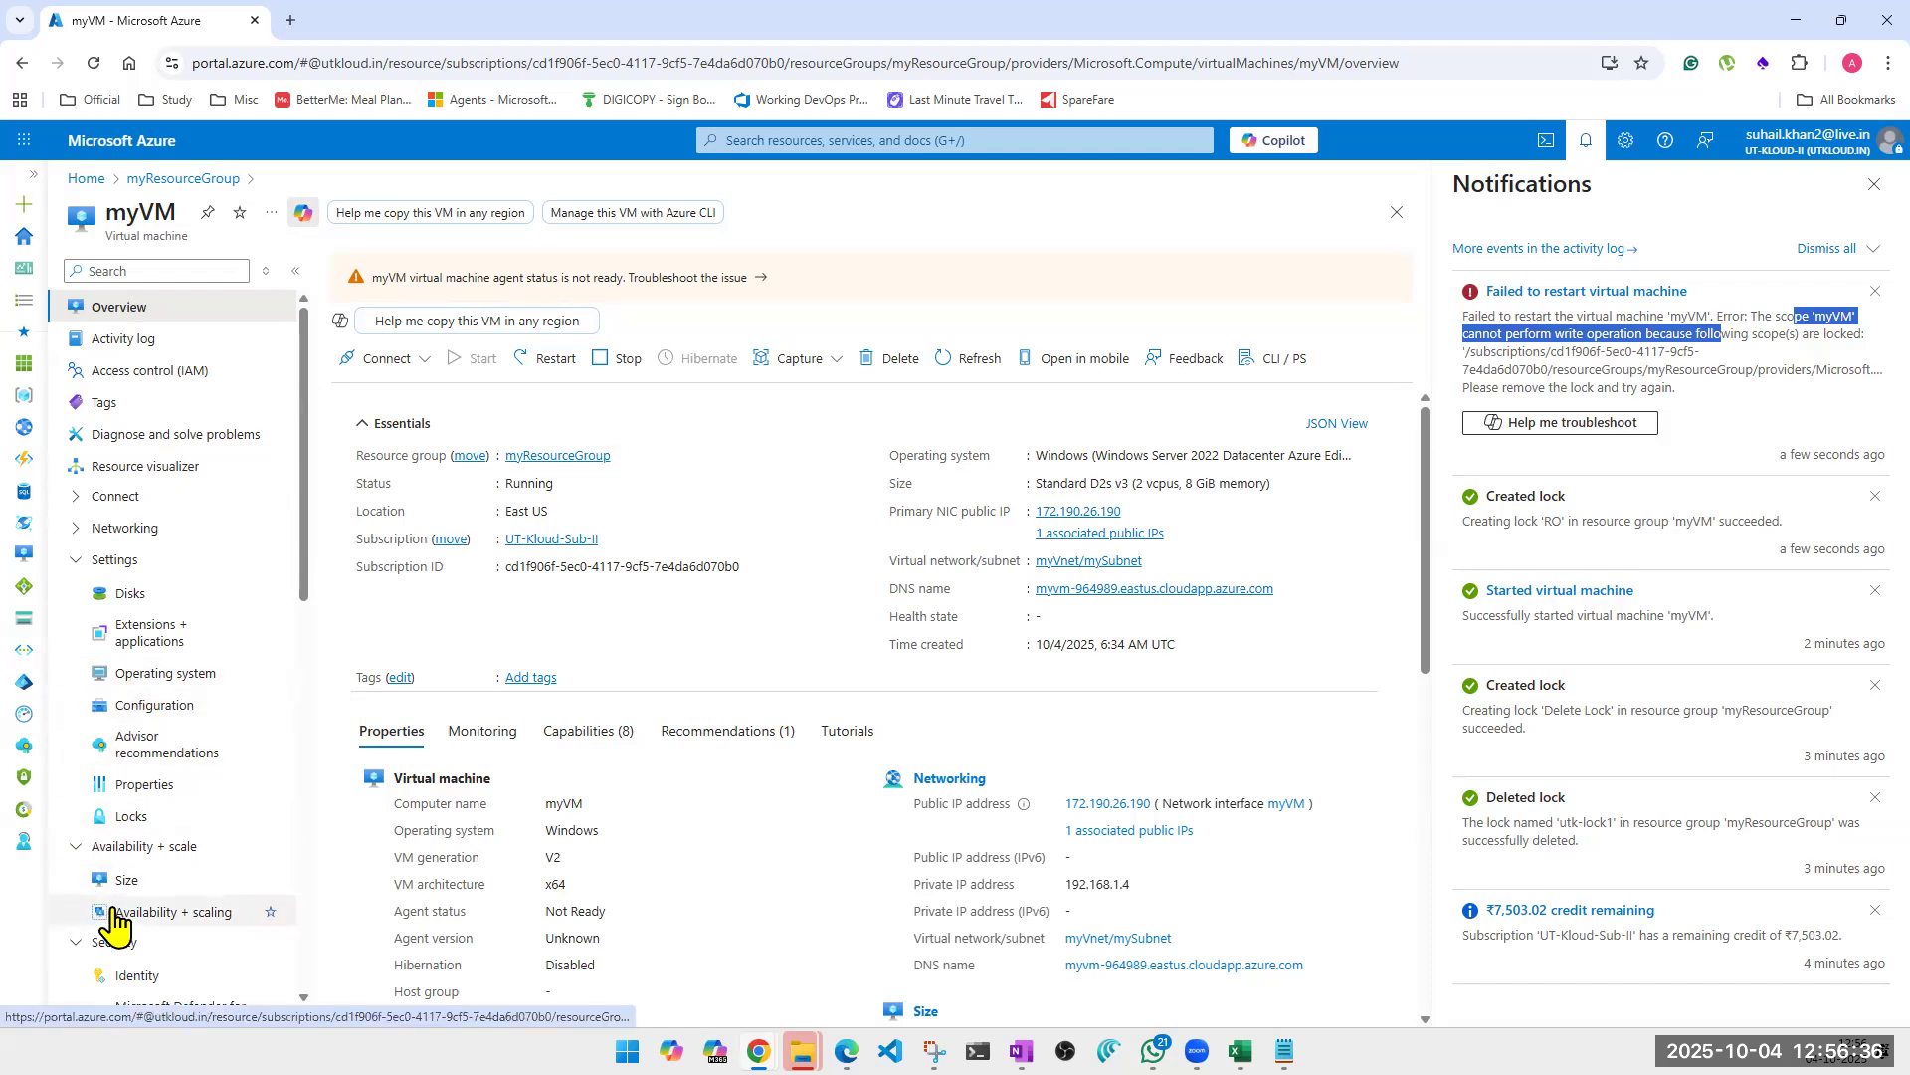
# Show myVM's locks, close the notifications, refresh the list and delete the Read-only lock RO.
pyautogui.scroll(-4, 115, 920)
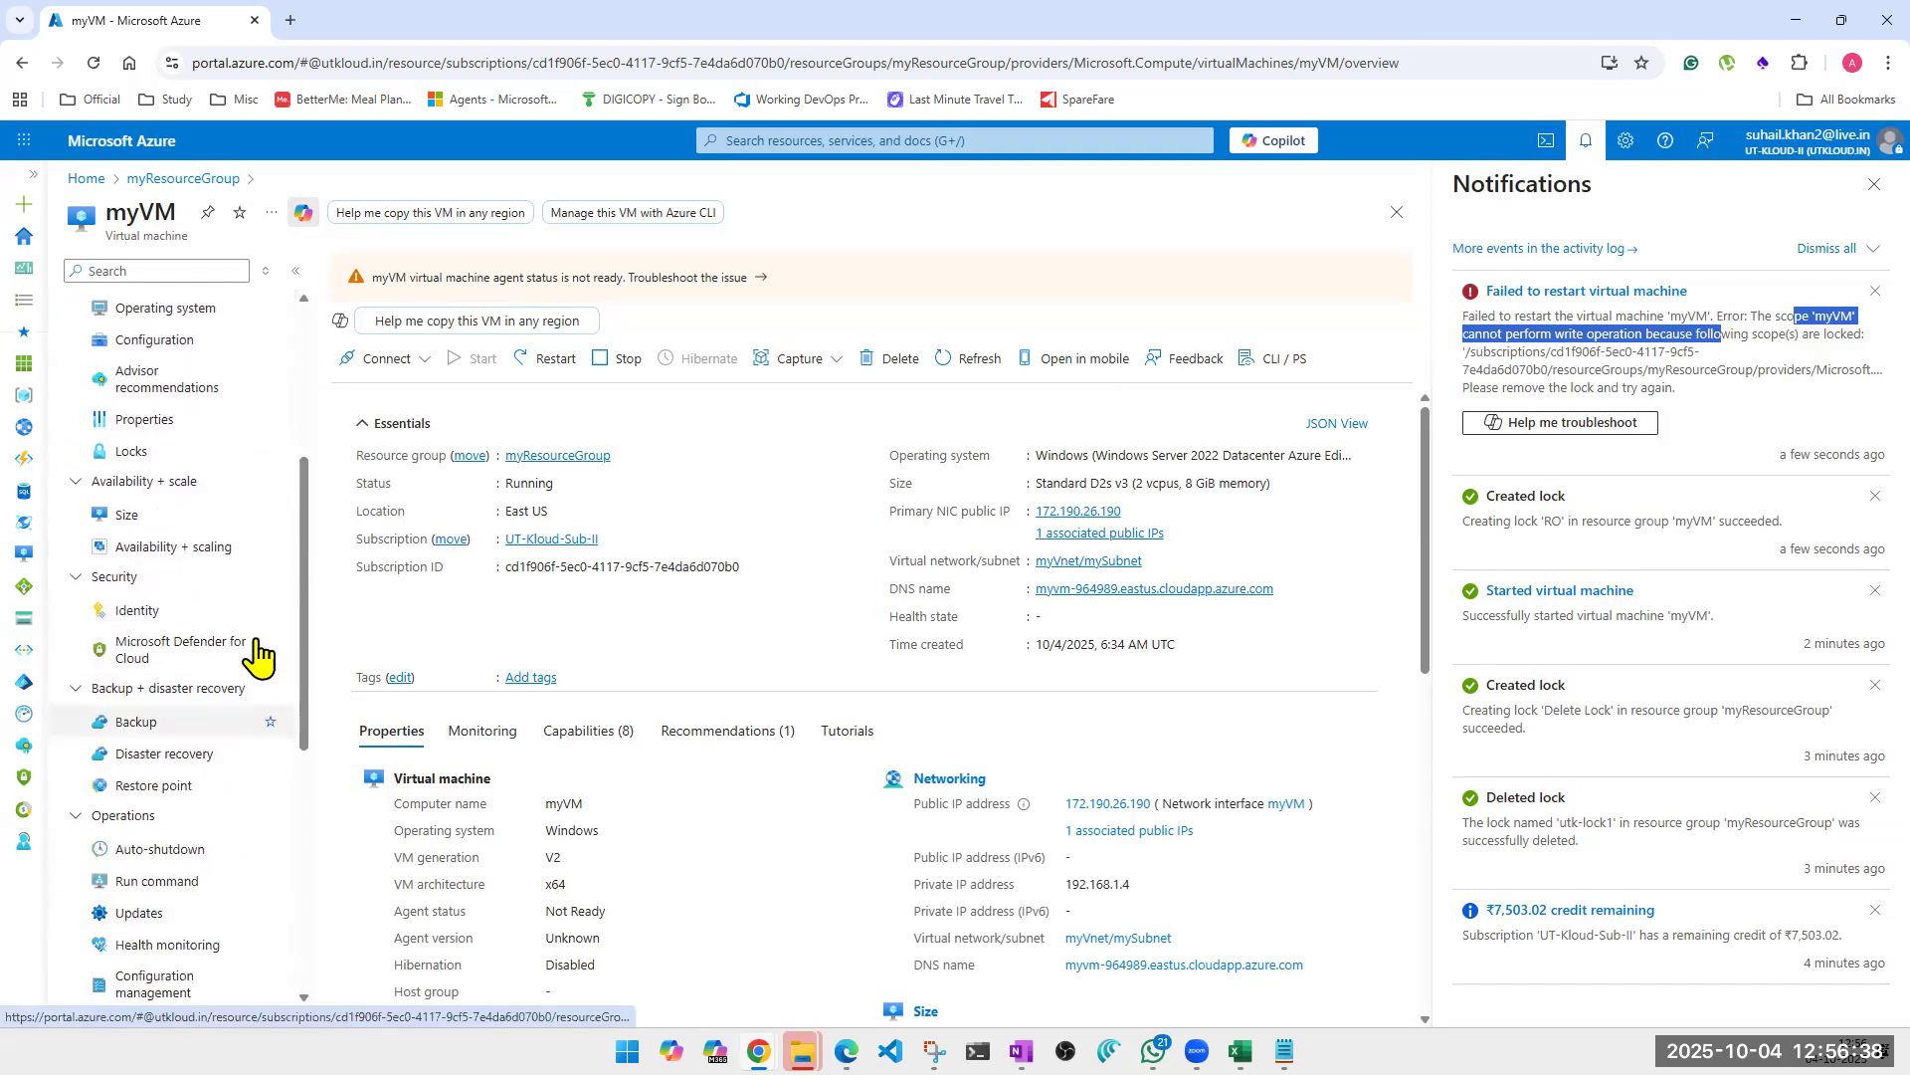
pyautogui.scroll(2, 120, 592)
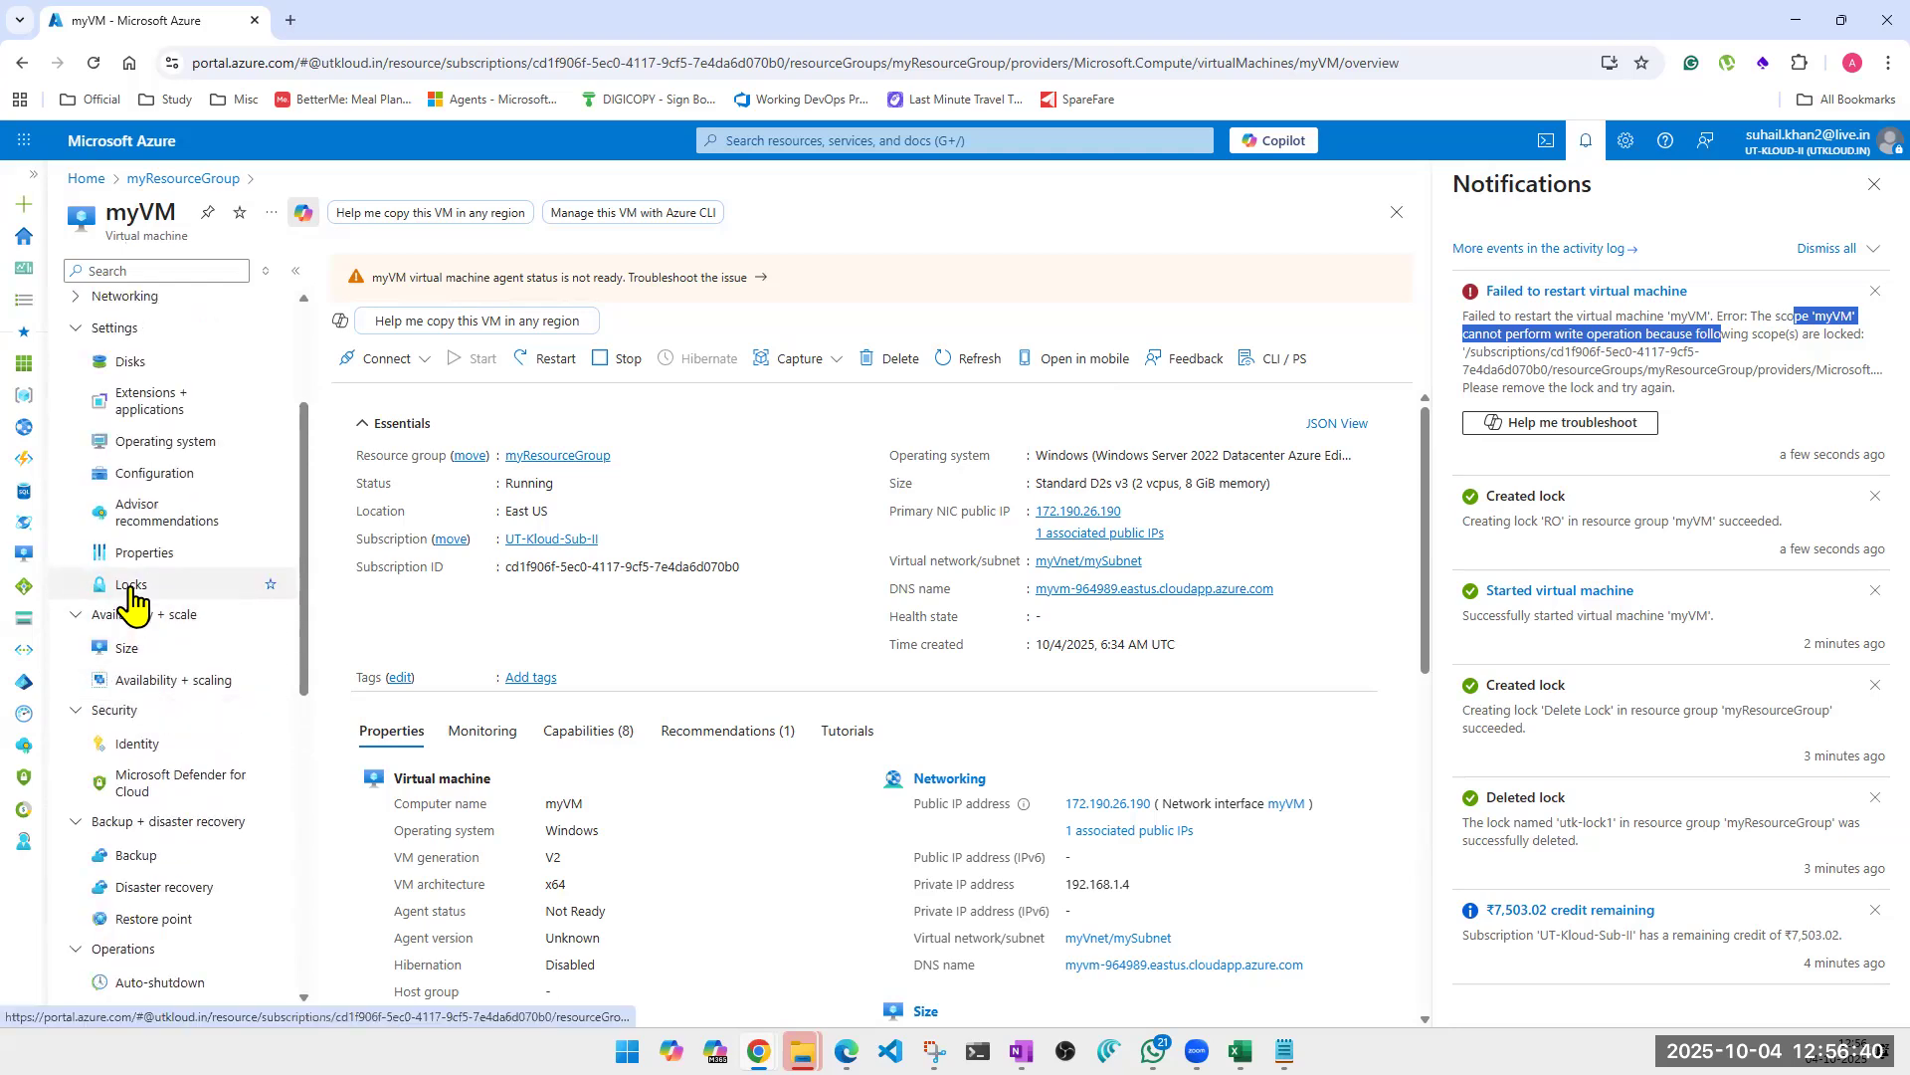
pyautogui.click(130, 591)
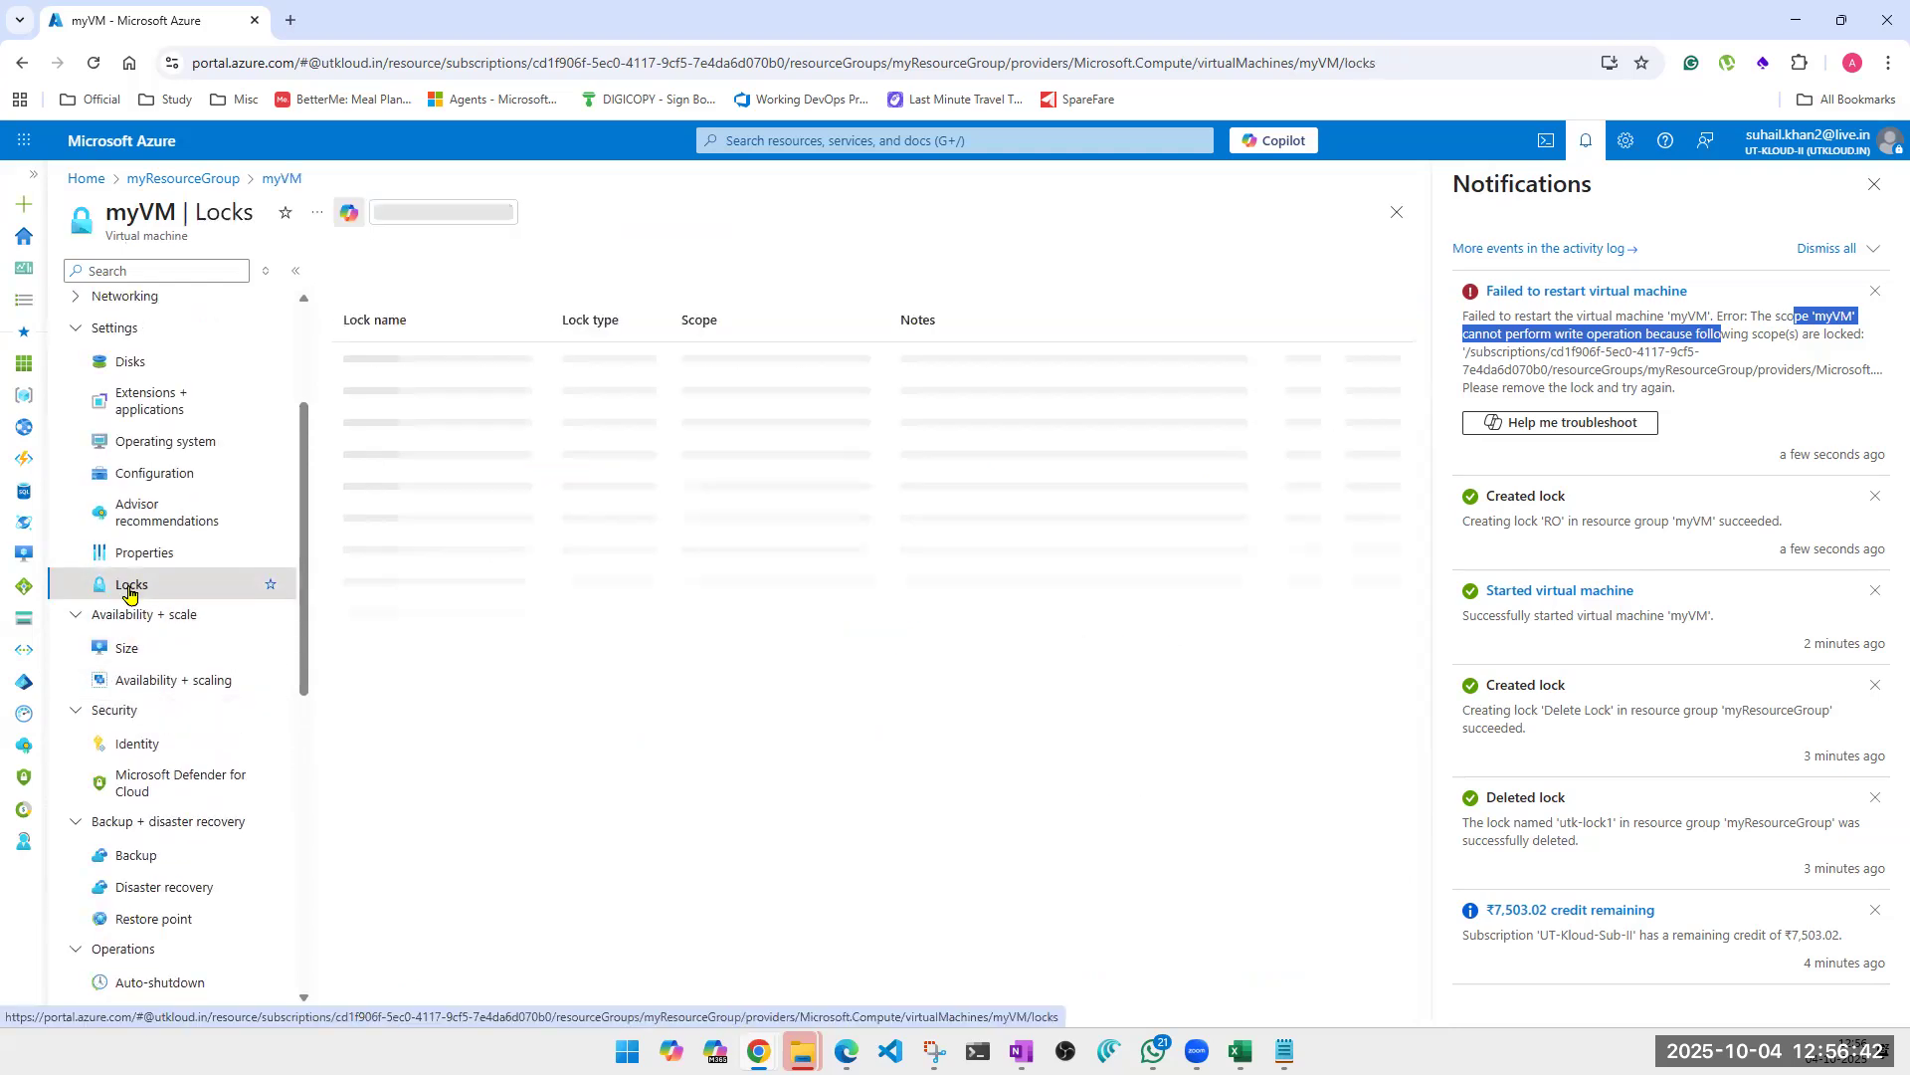
pyautogui.click(1874, 185)
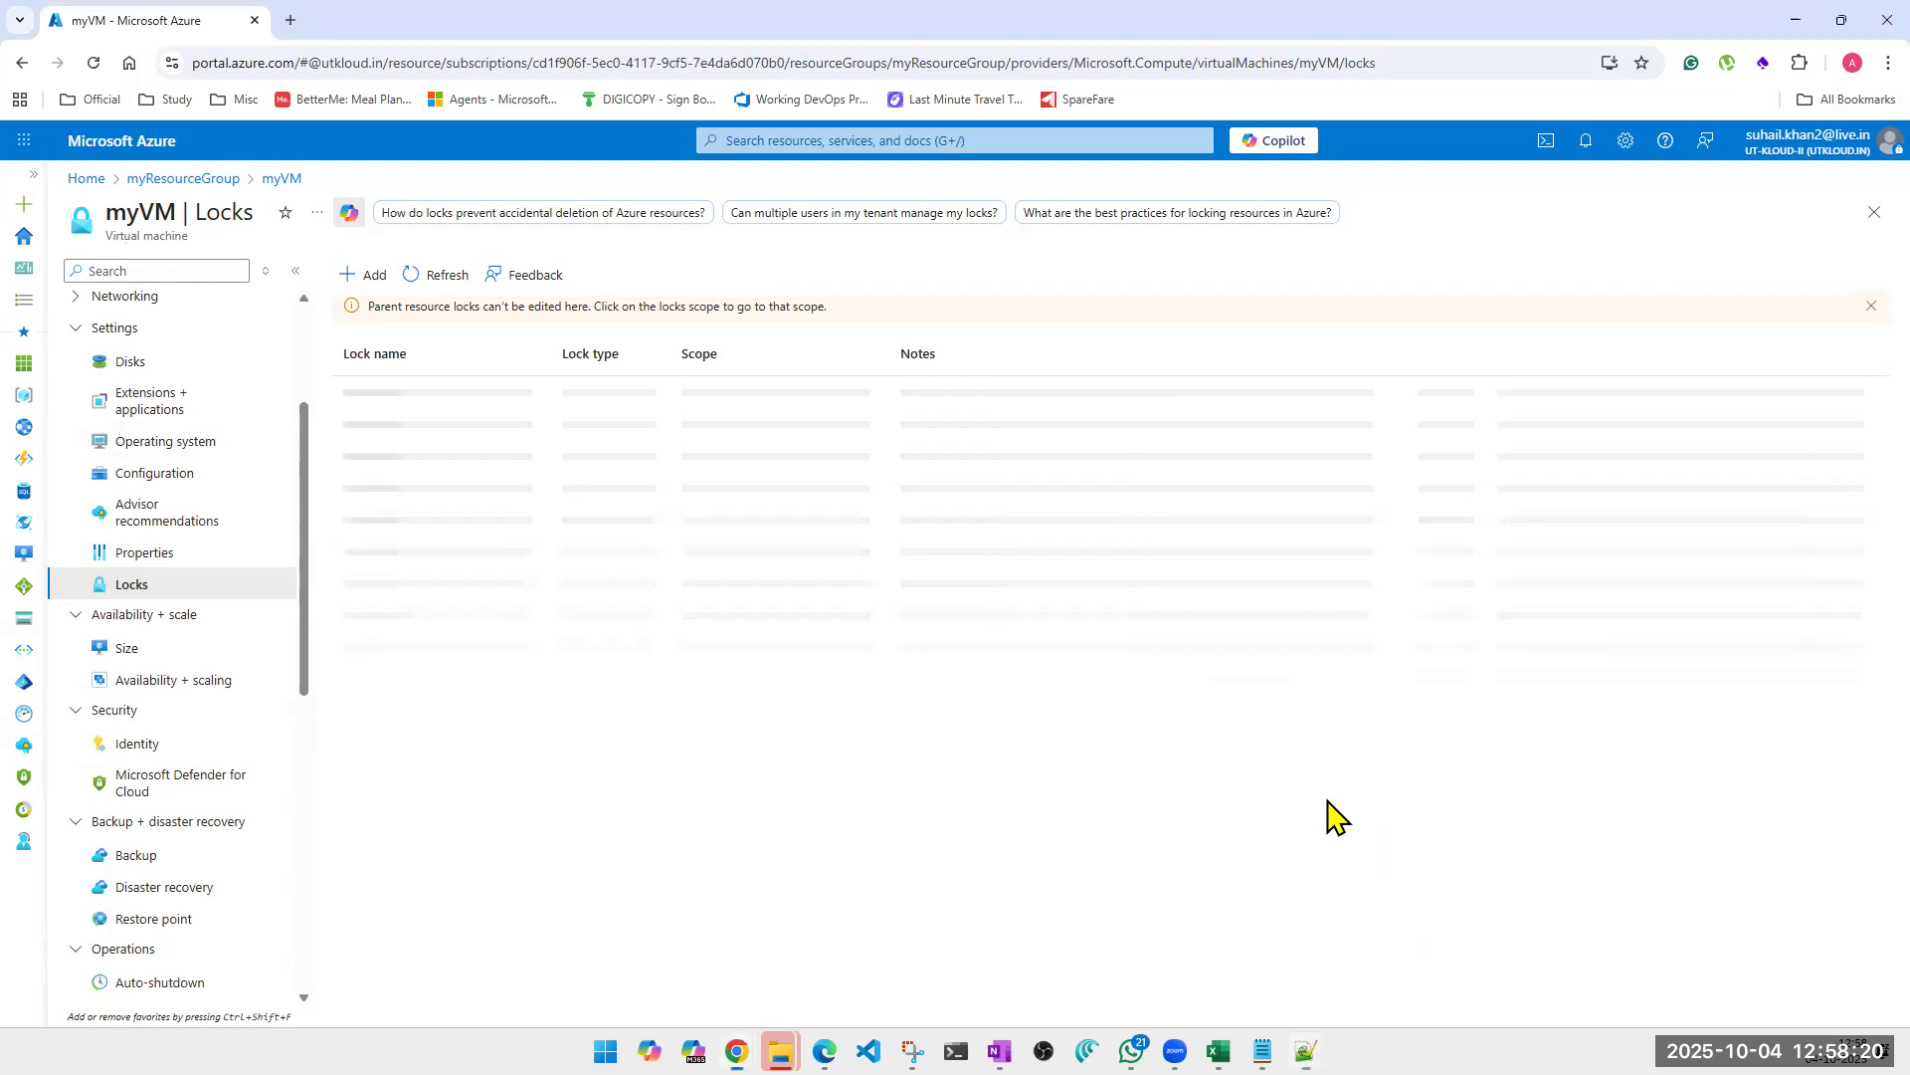
pyautogui.click(450, 277)
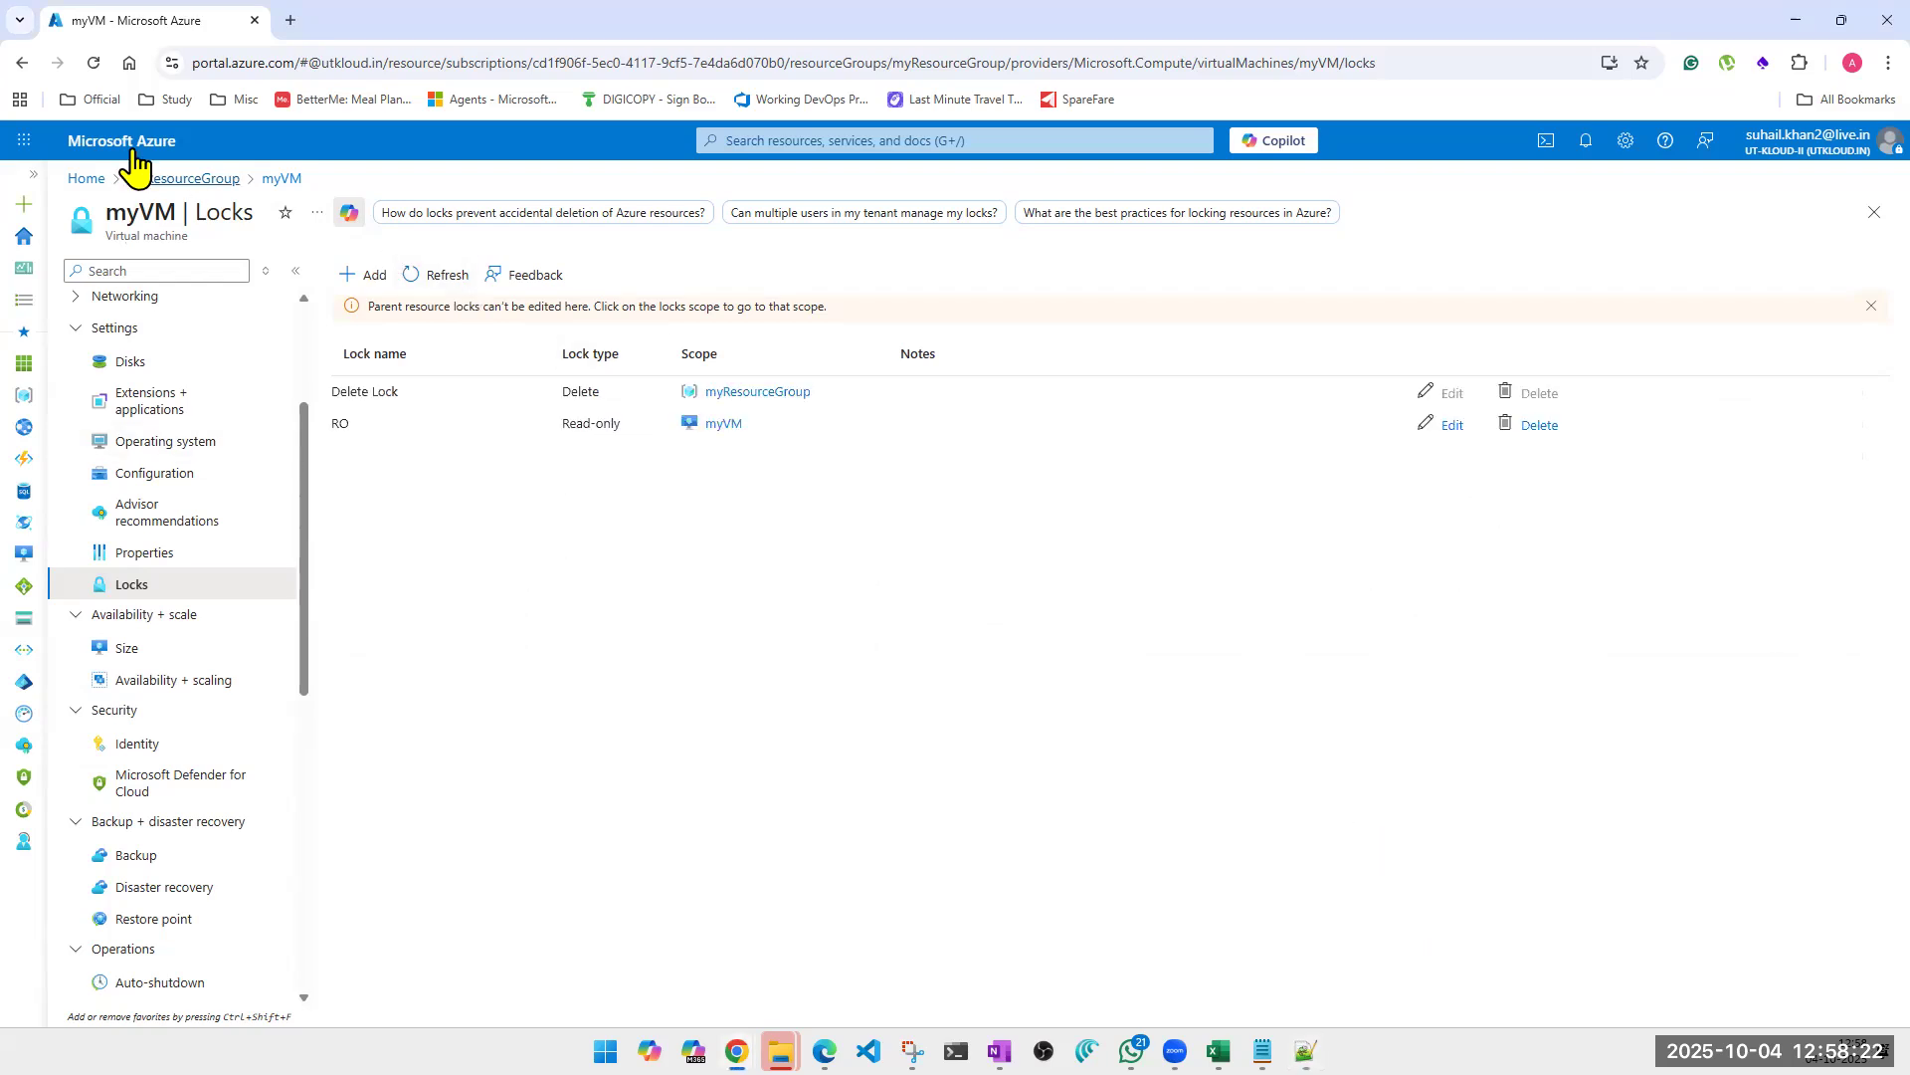
pyautogui.click(1540, 428)
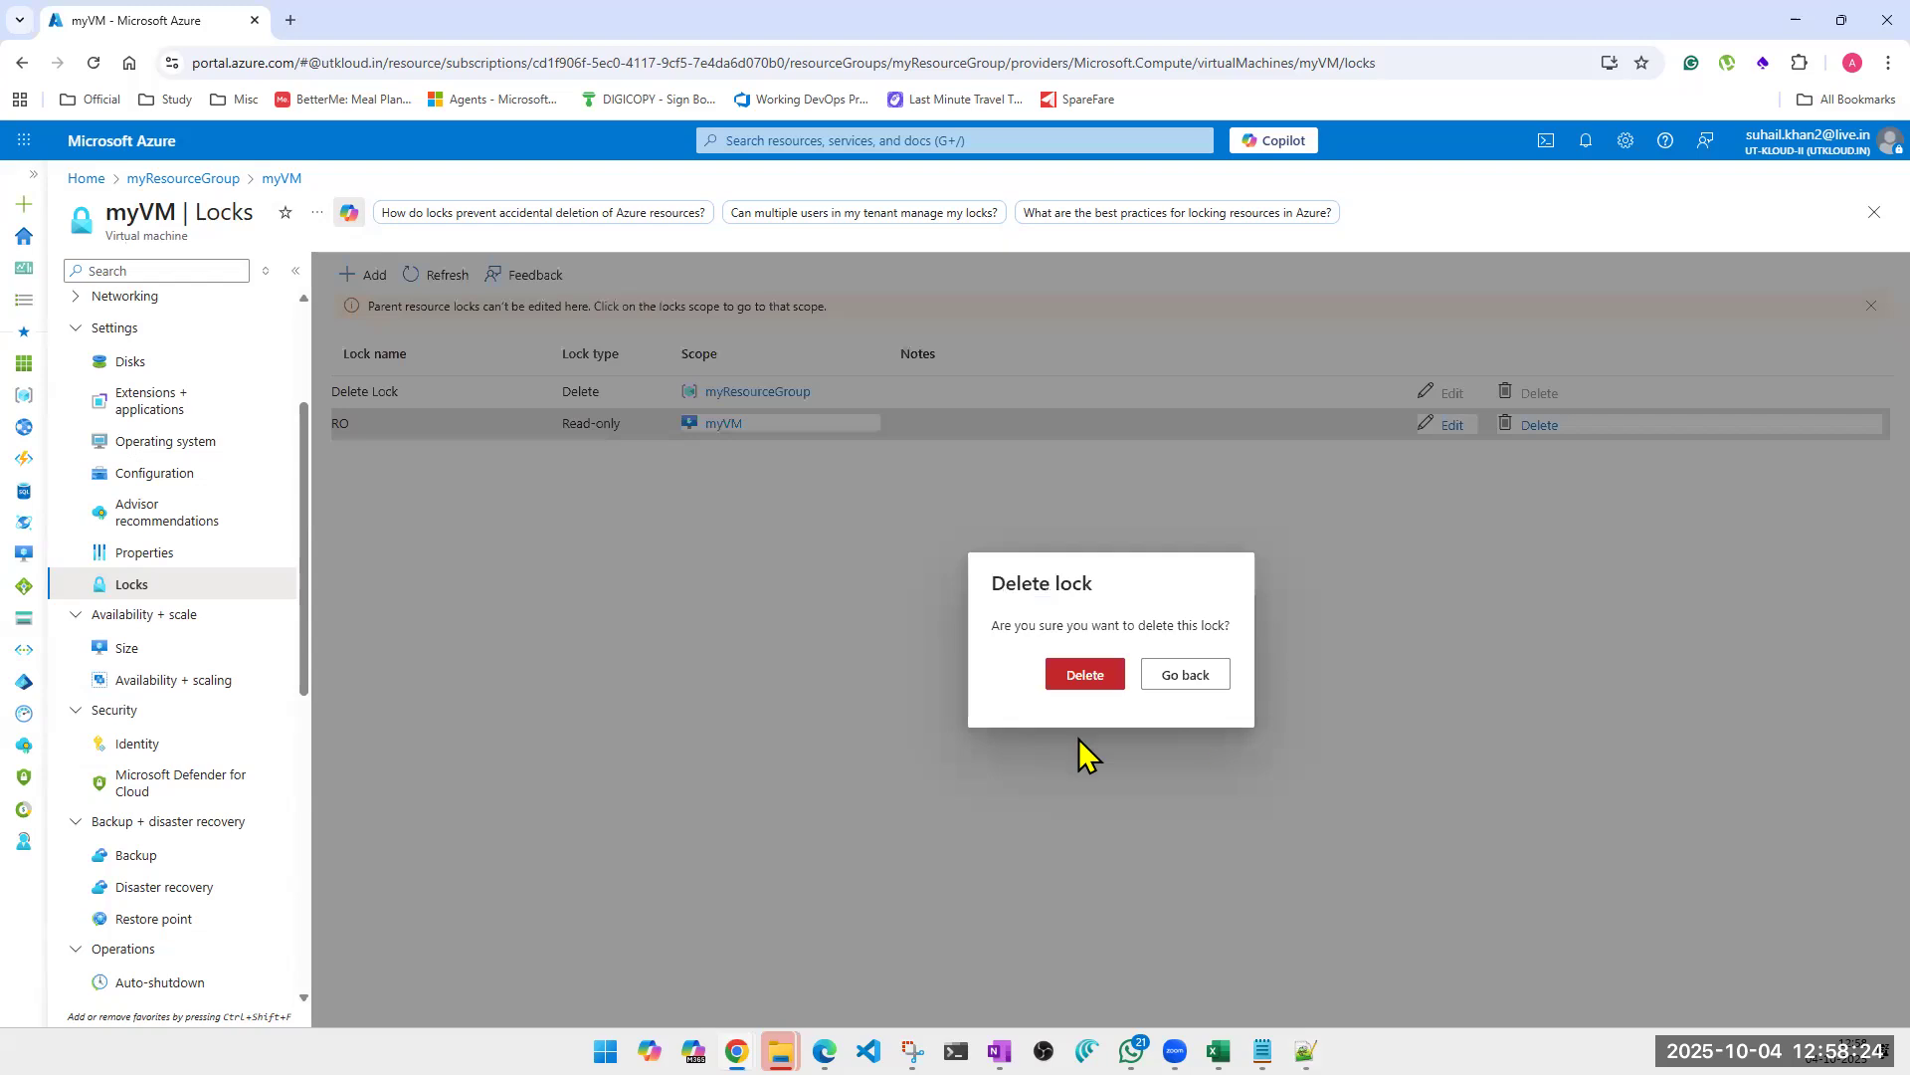
pyautogui.click(1085, 676)
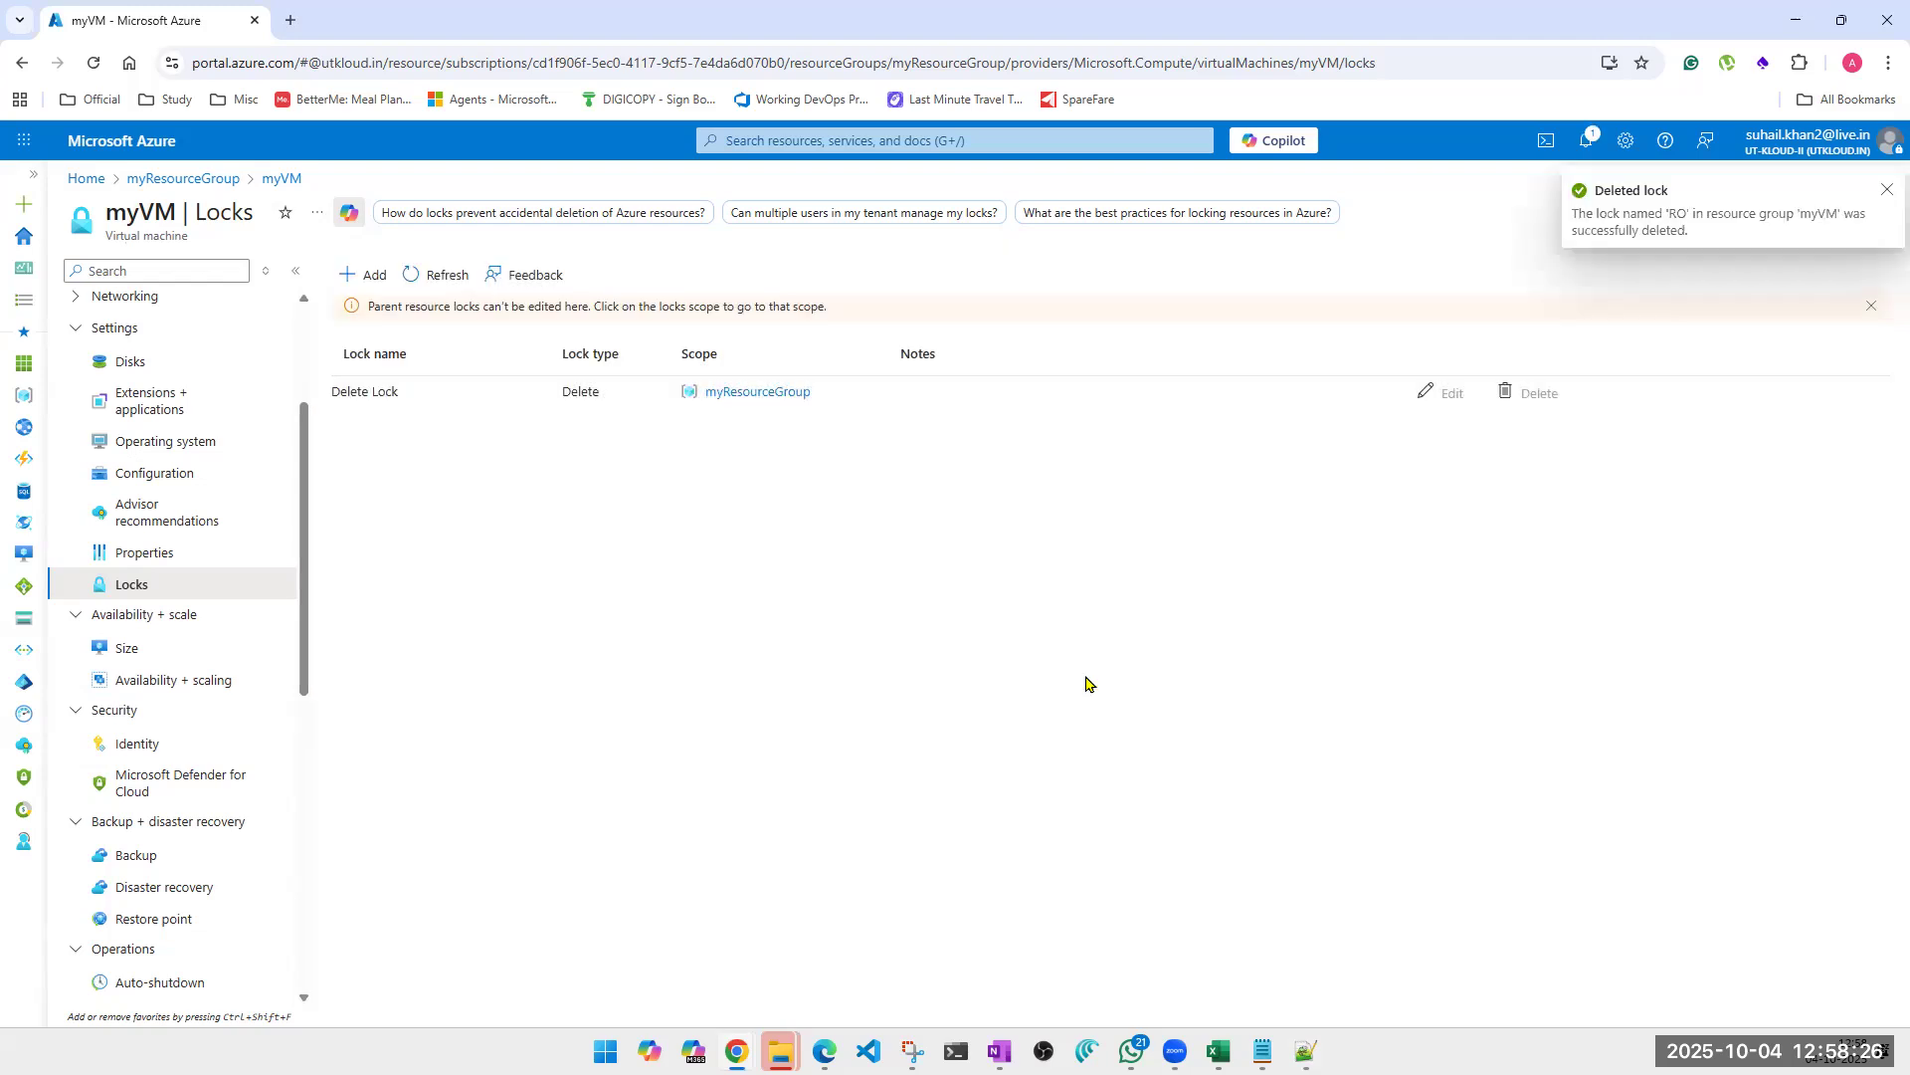
# Review myVM's overview and its locks once more, and return to the virtual machine's overview.
pyautogui.scroll(3, 155, 433)
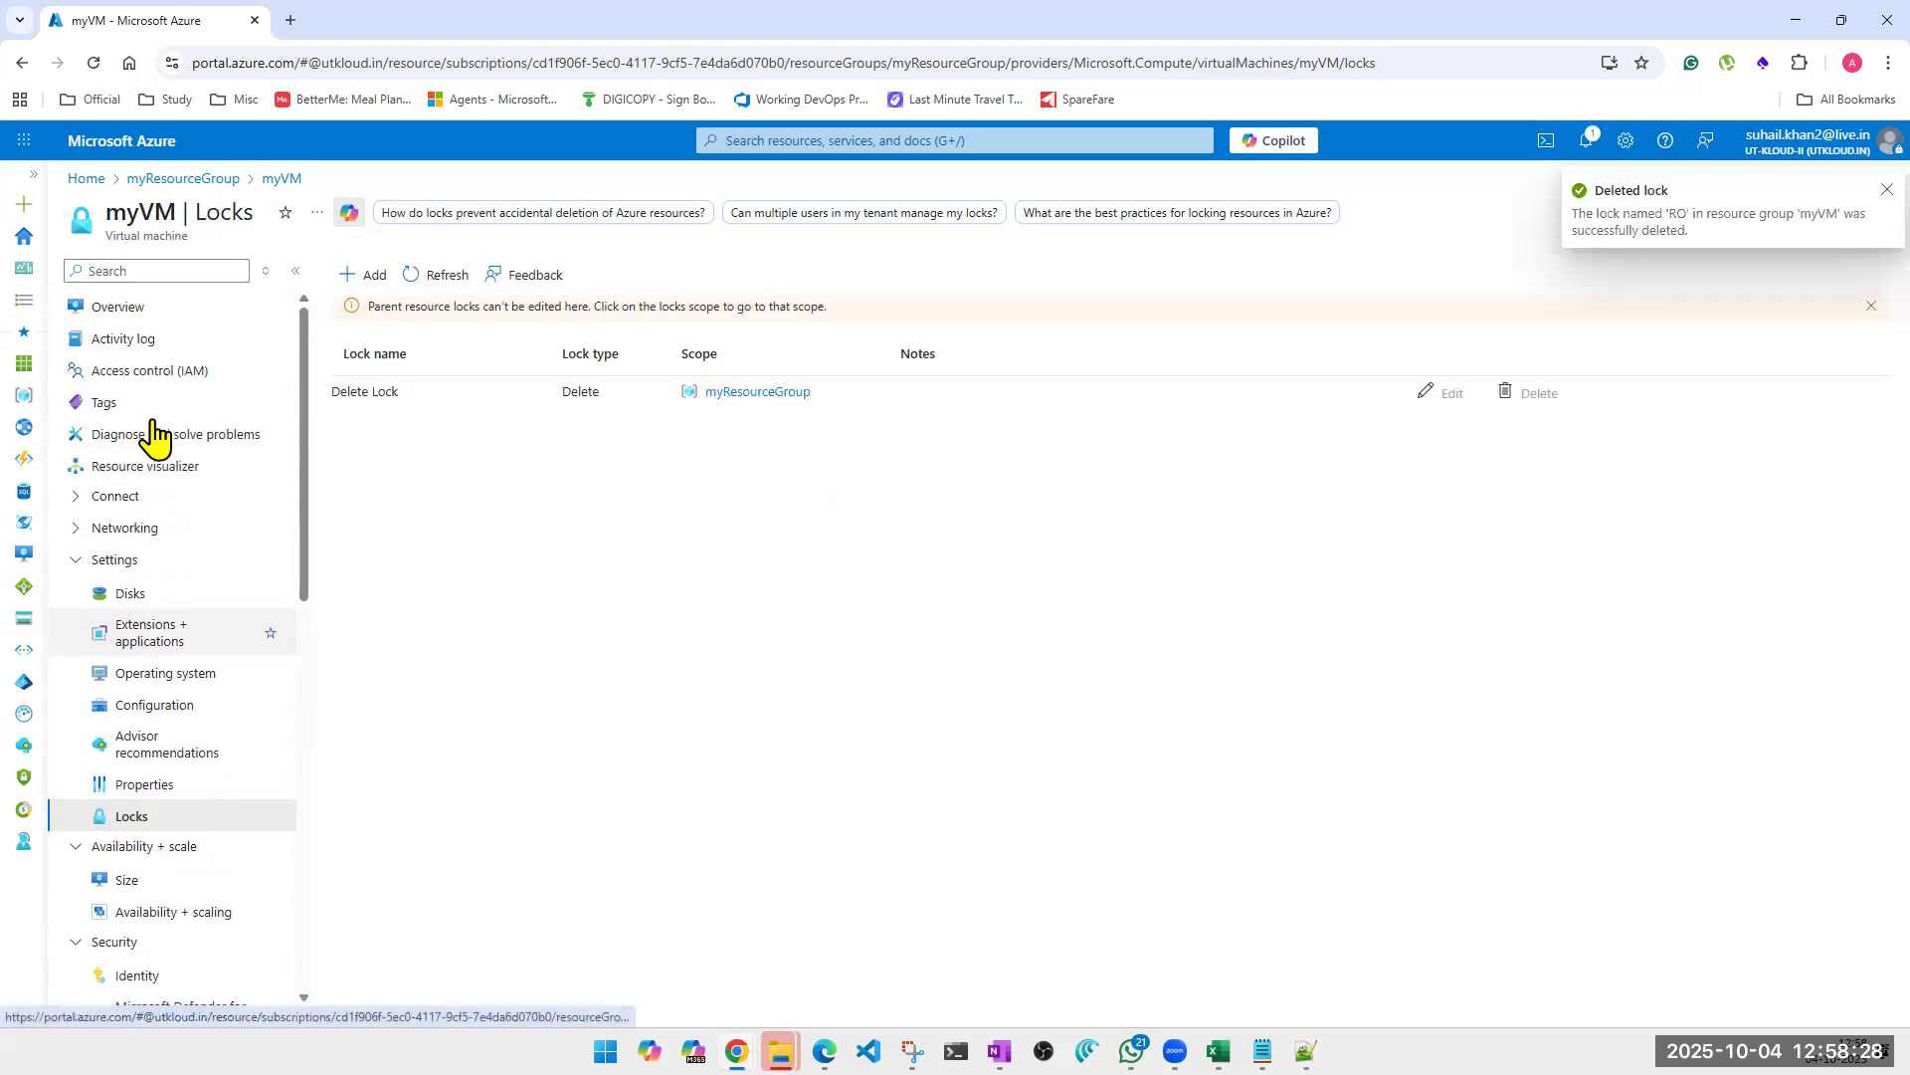
pyautogui.click(128, 313)
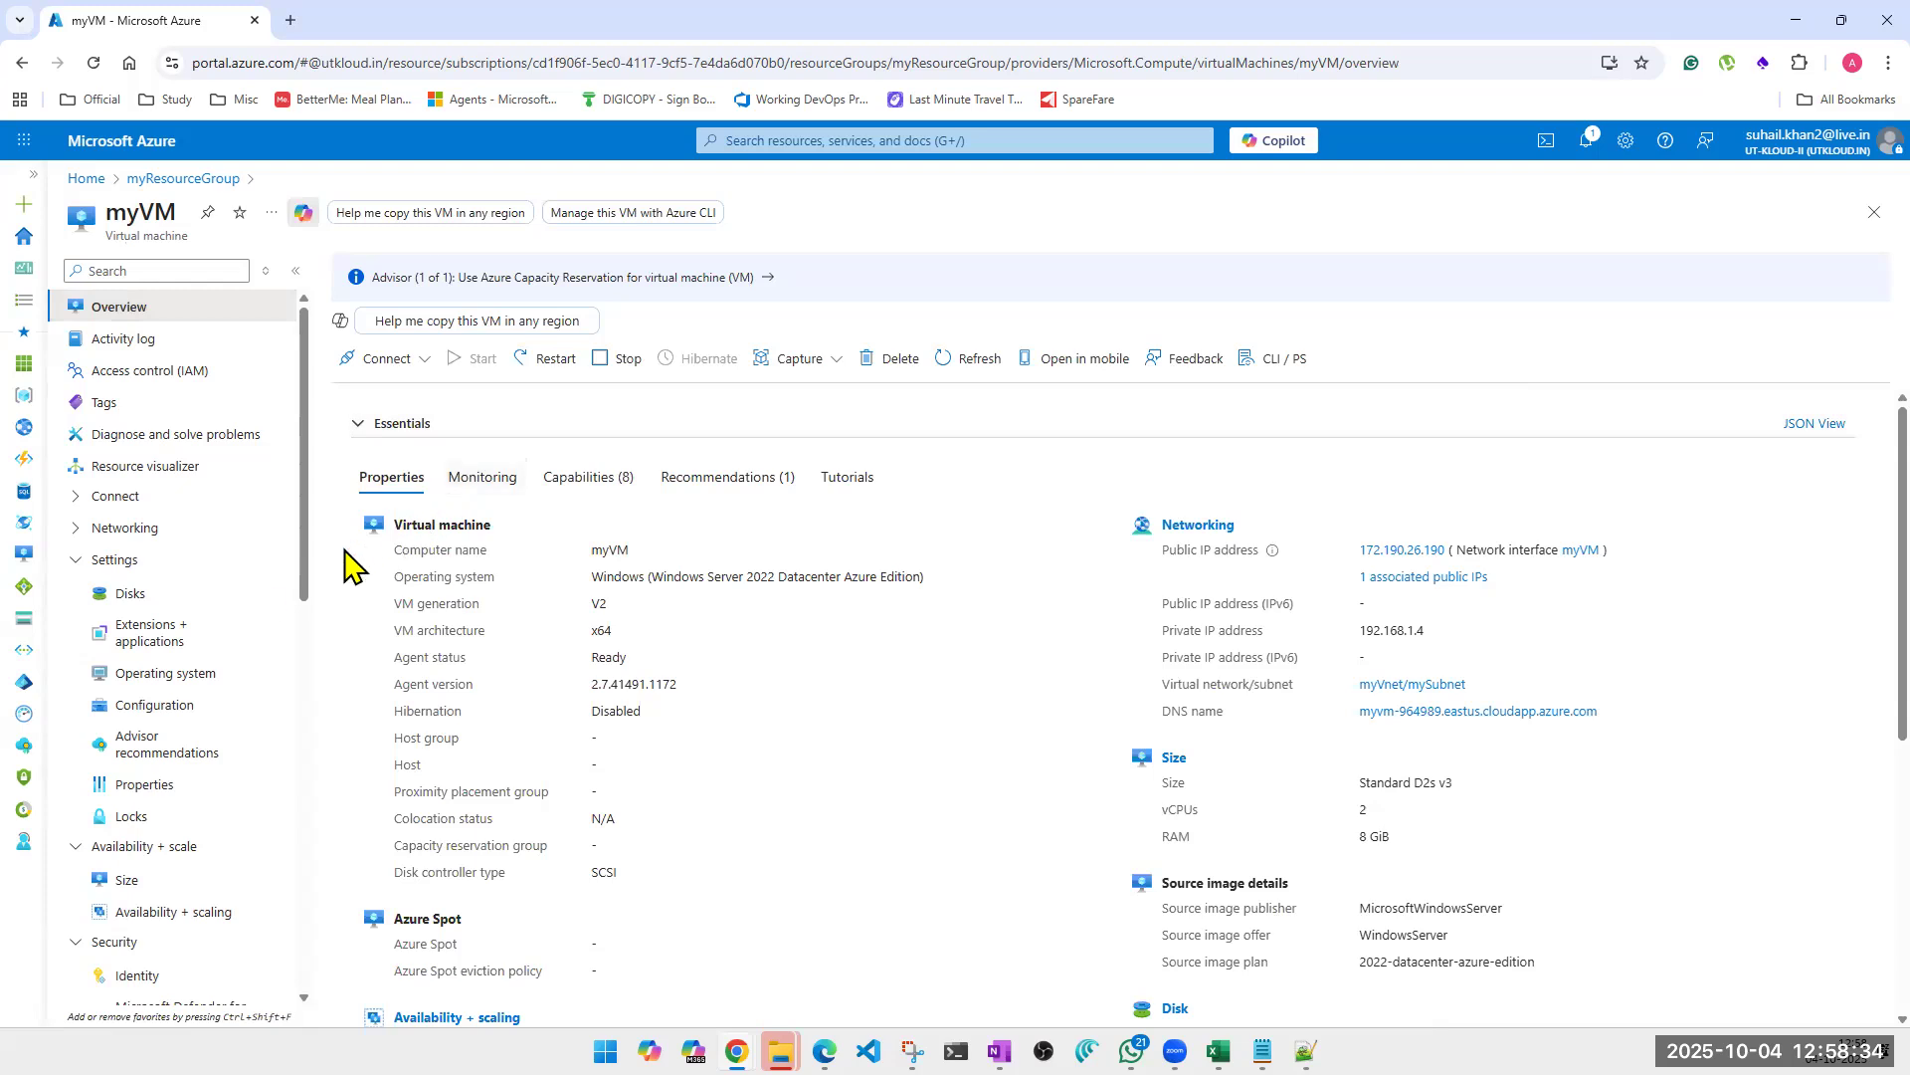
pyautogui.click(129, 818)
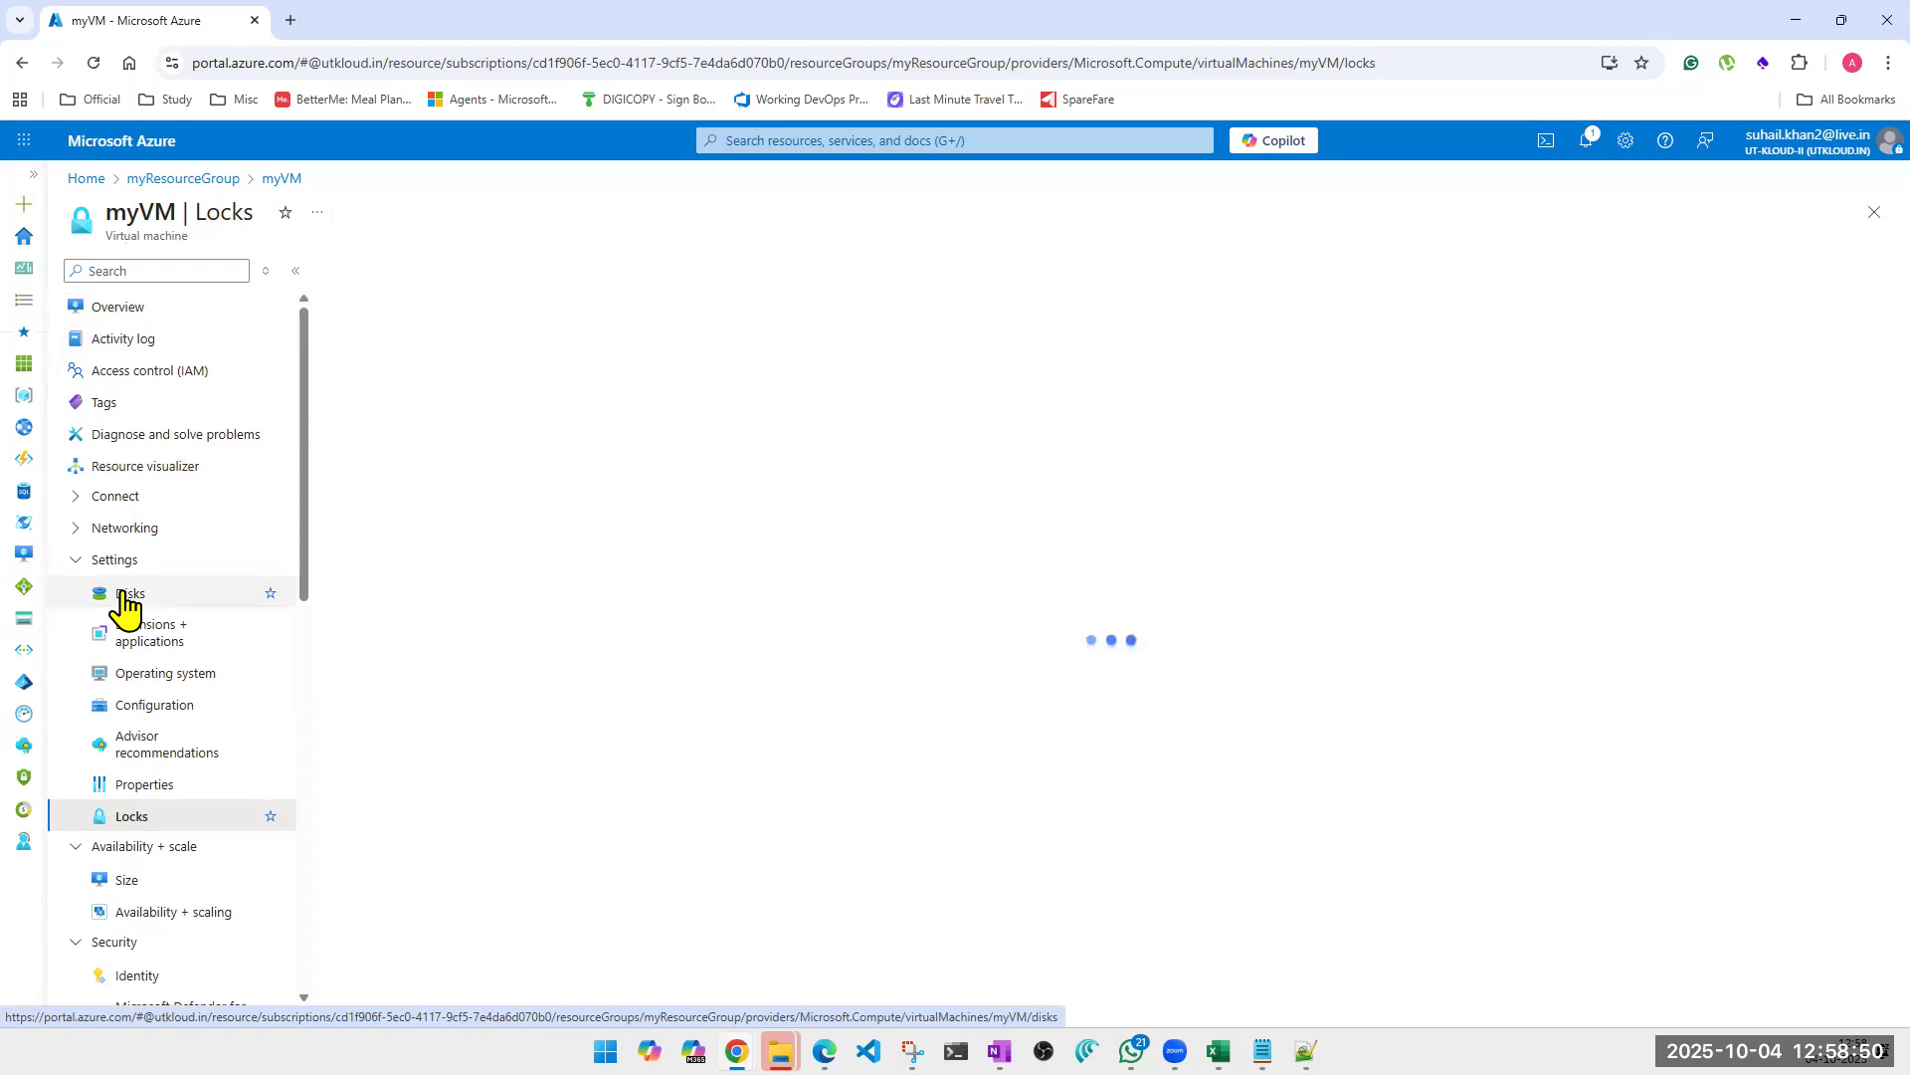
pyautogui.click(127, 312)
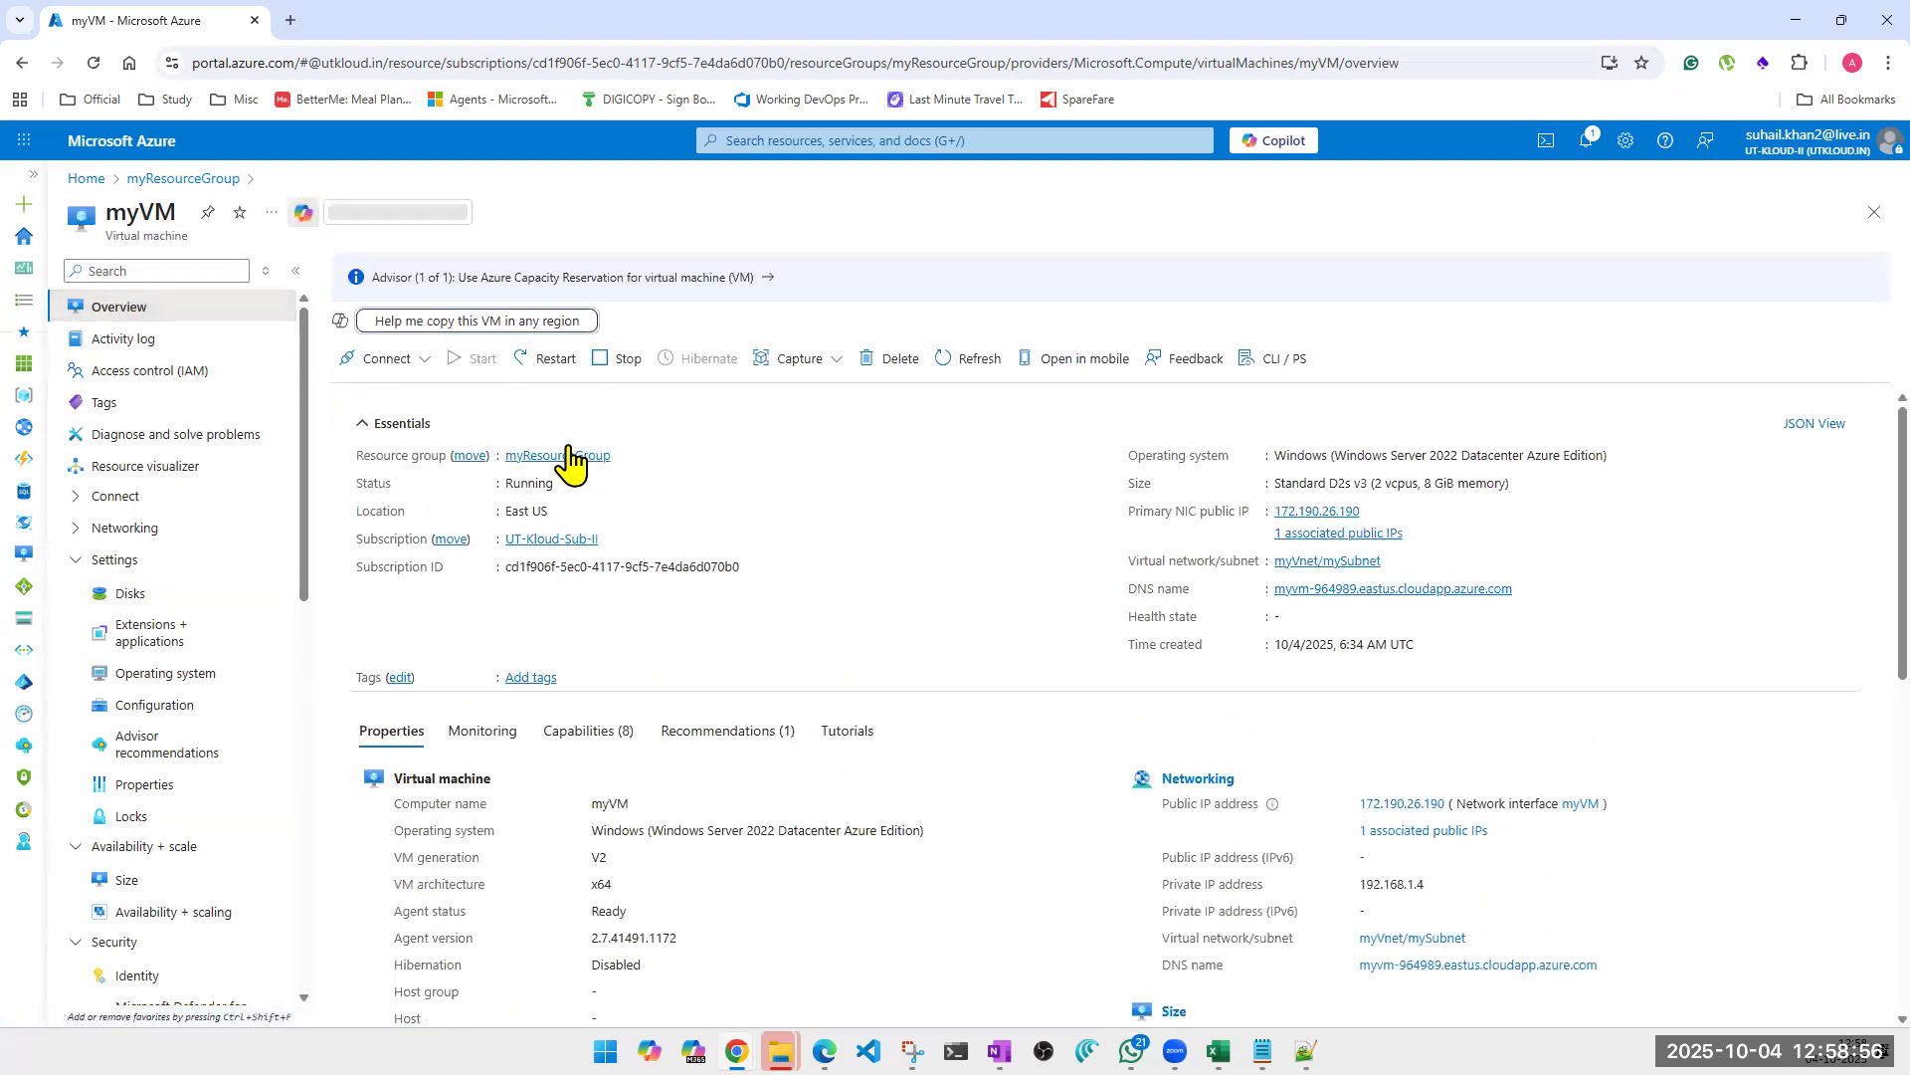
# Delete the lock named Delete Lock from myResourceGroup and return to the resource group's overview.
pyautogui.click(570, 459)
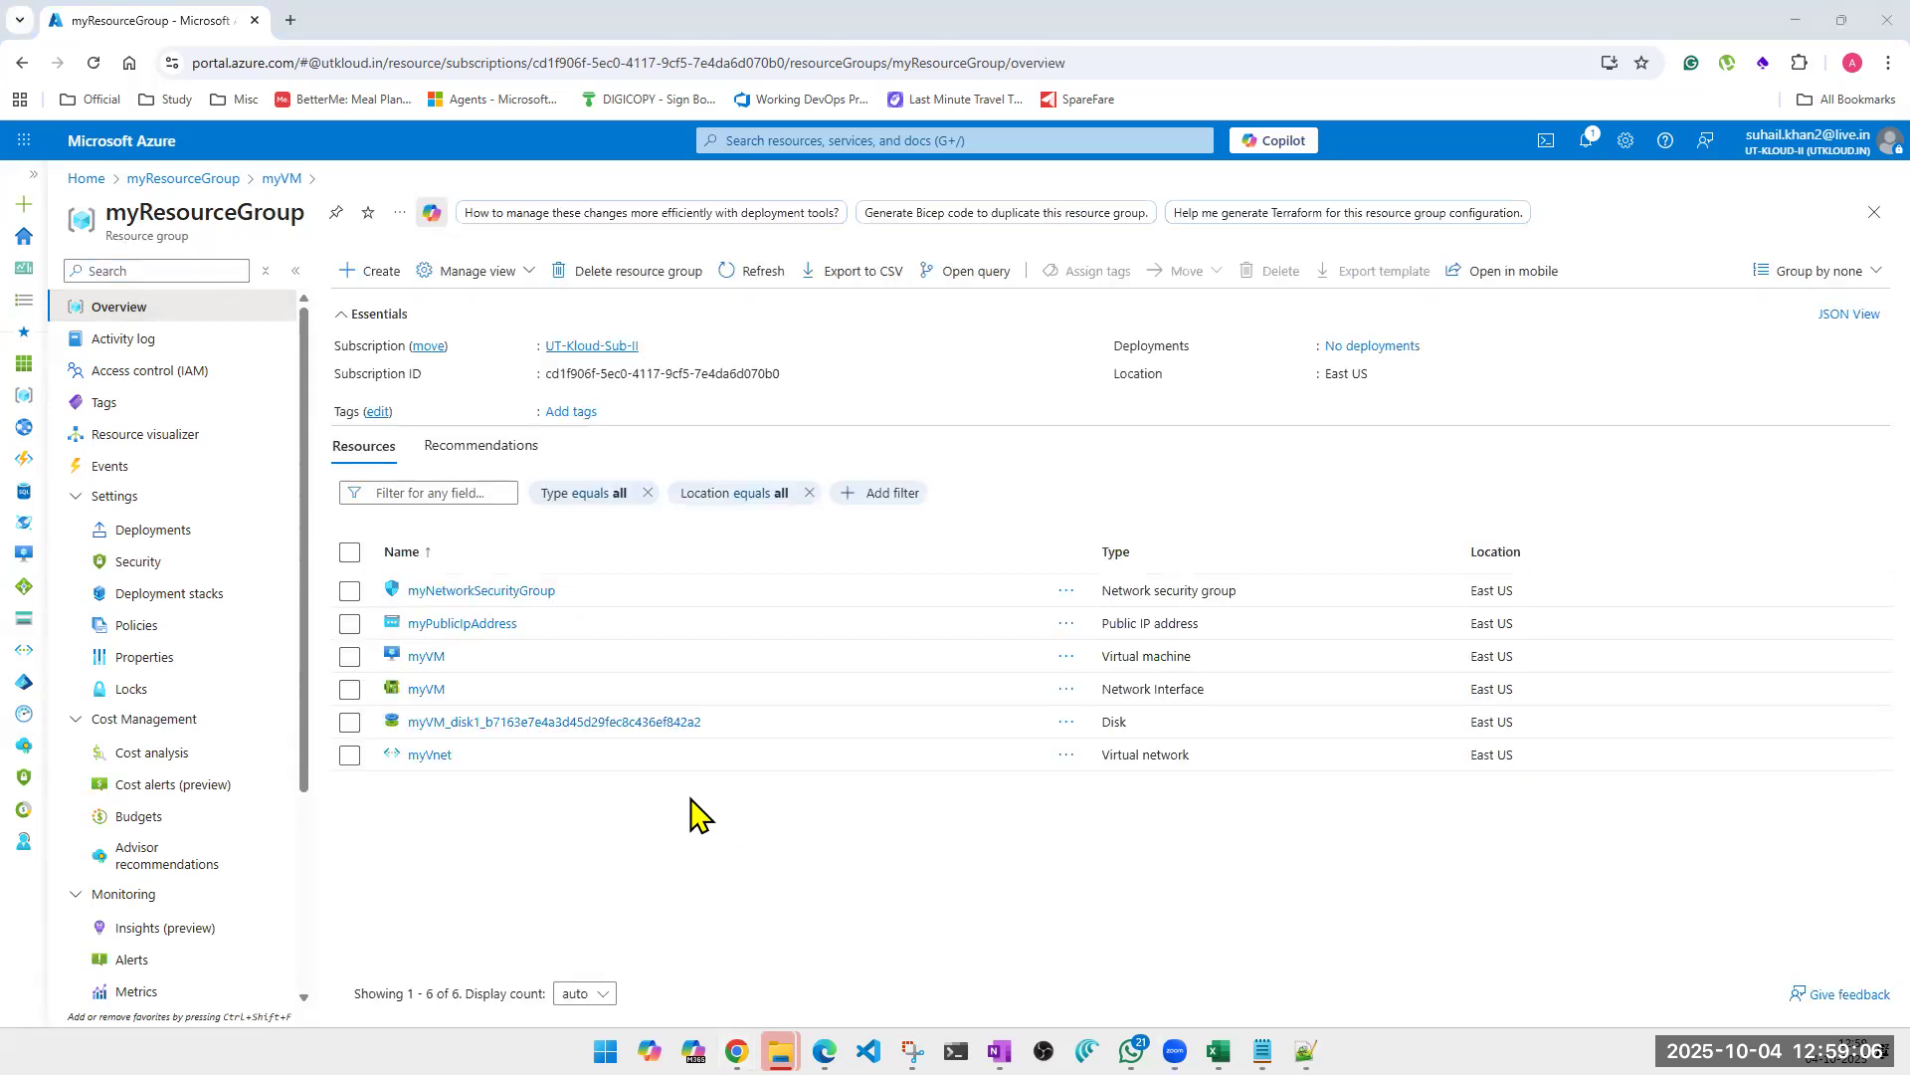
pyautogui.scroll(-3, 152, 849)
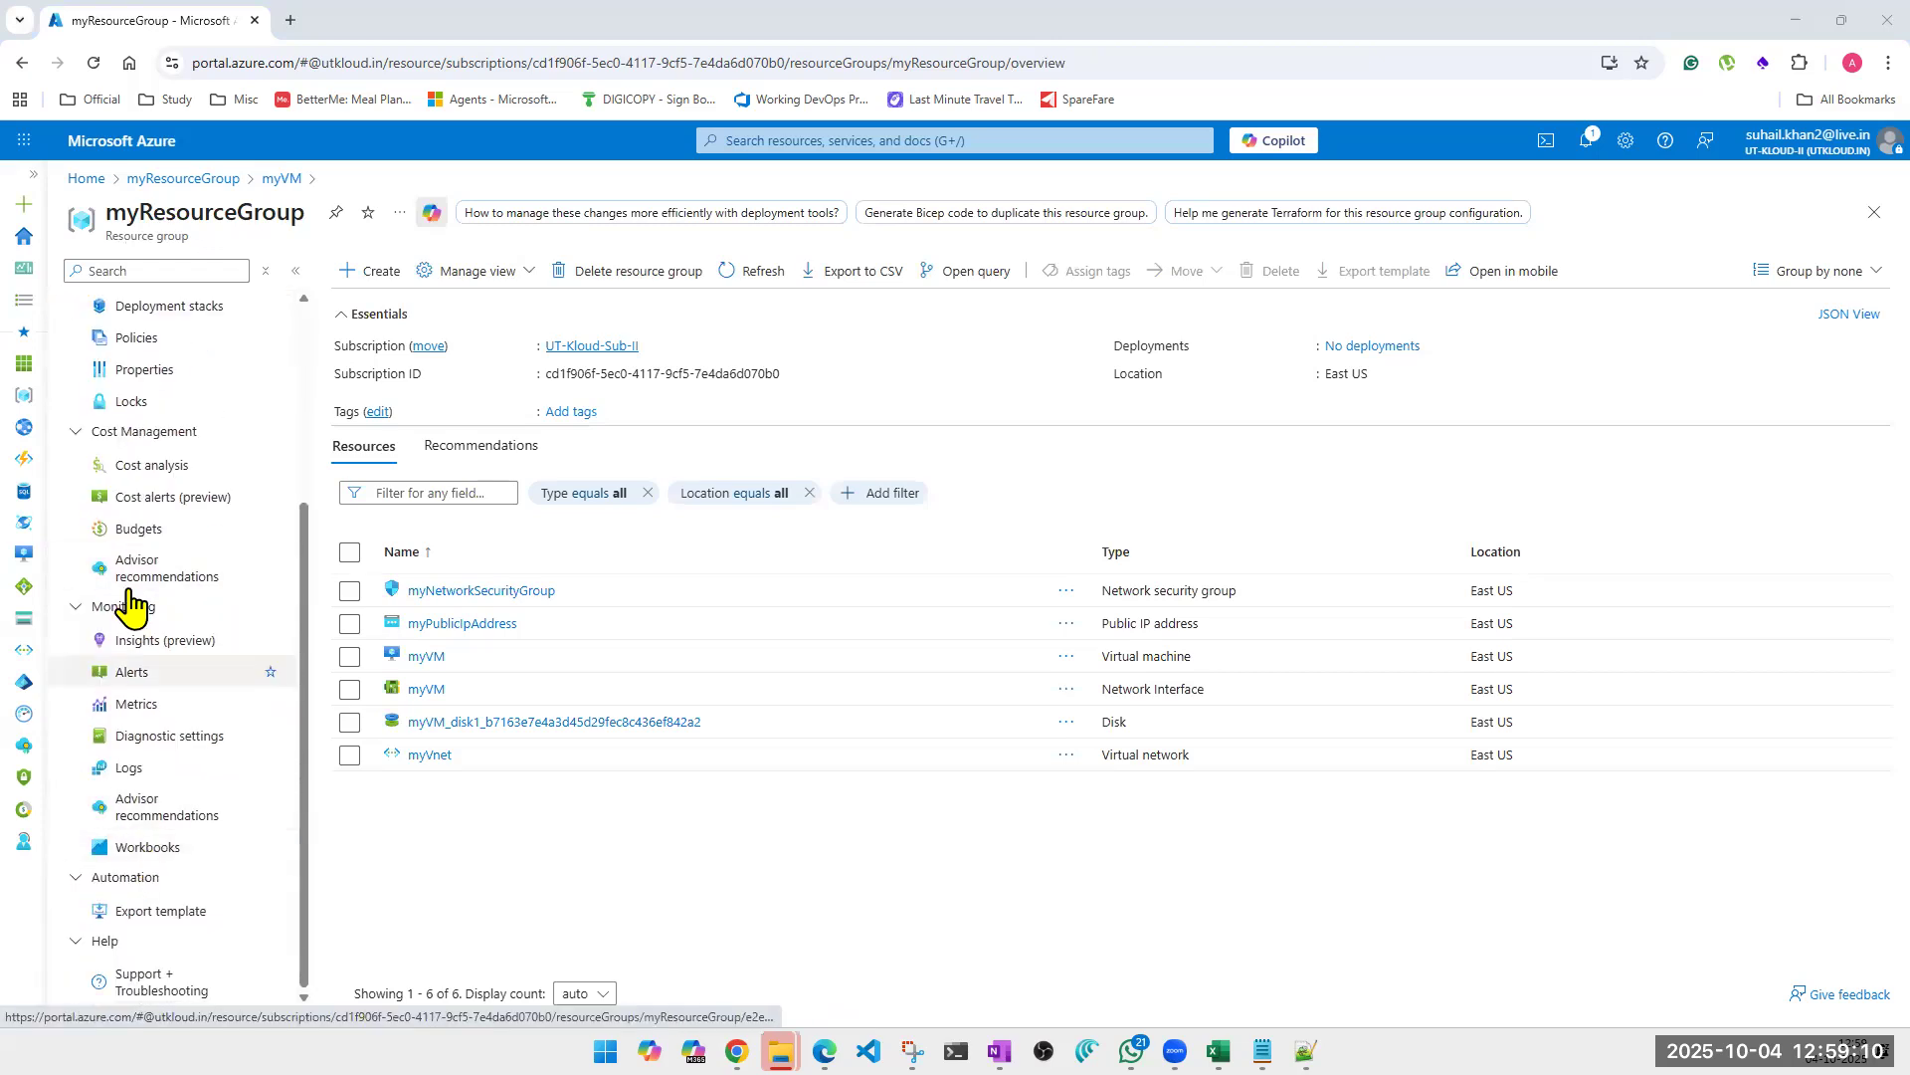
pyautogui.click(126, 403)
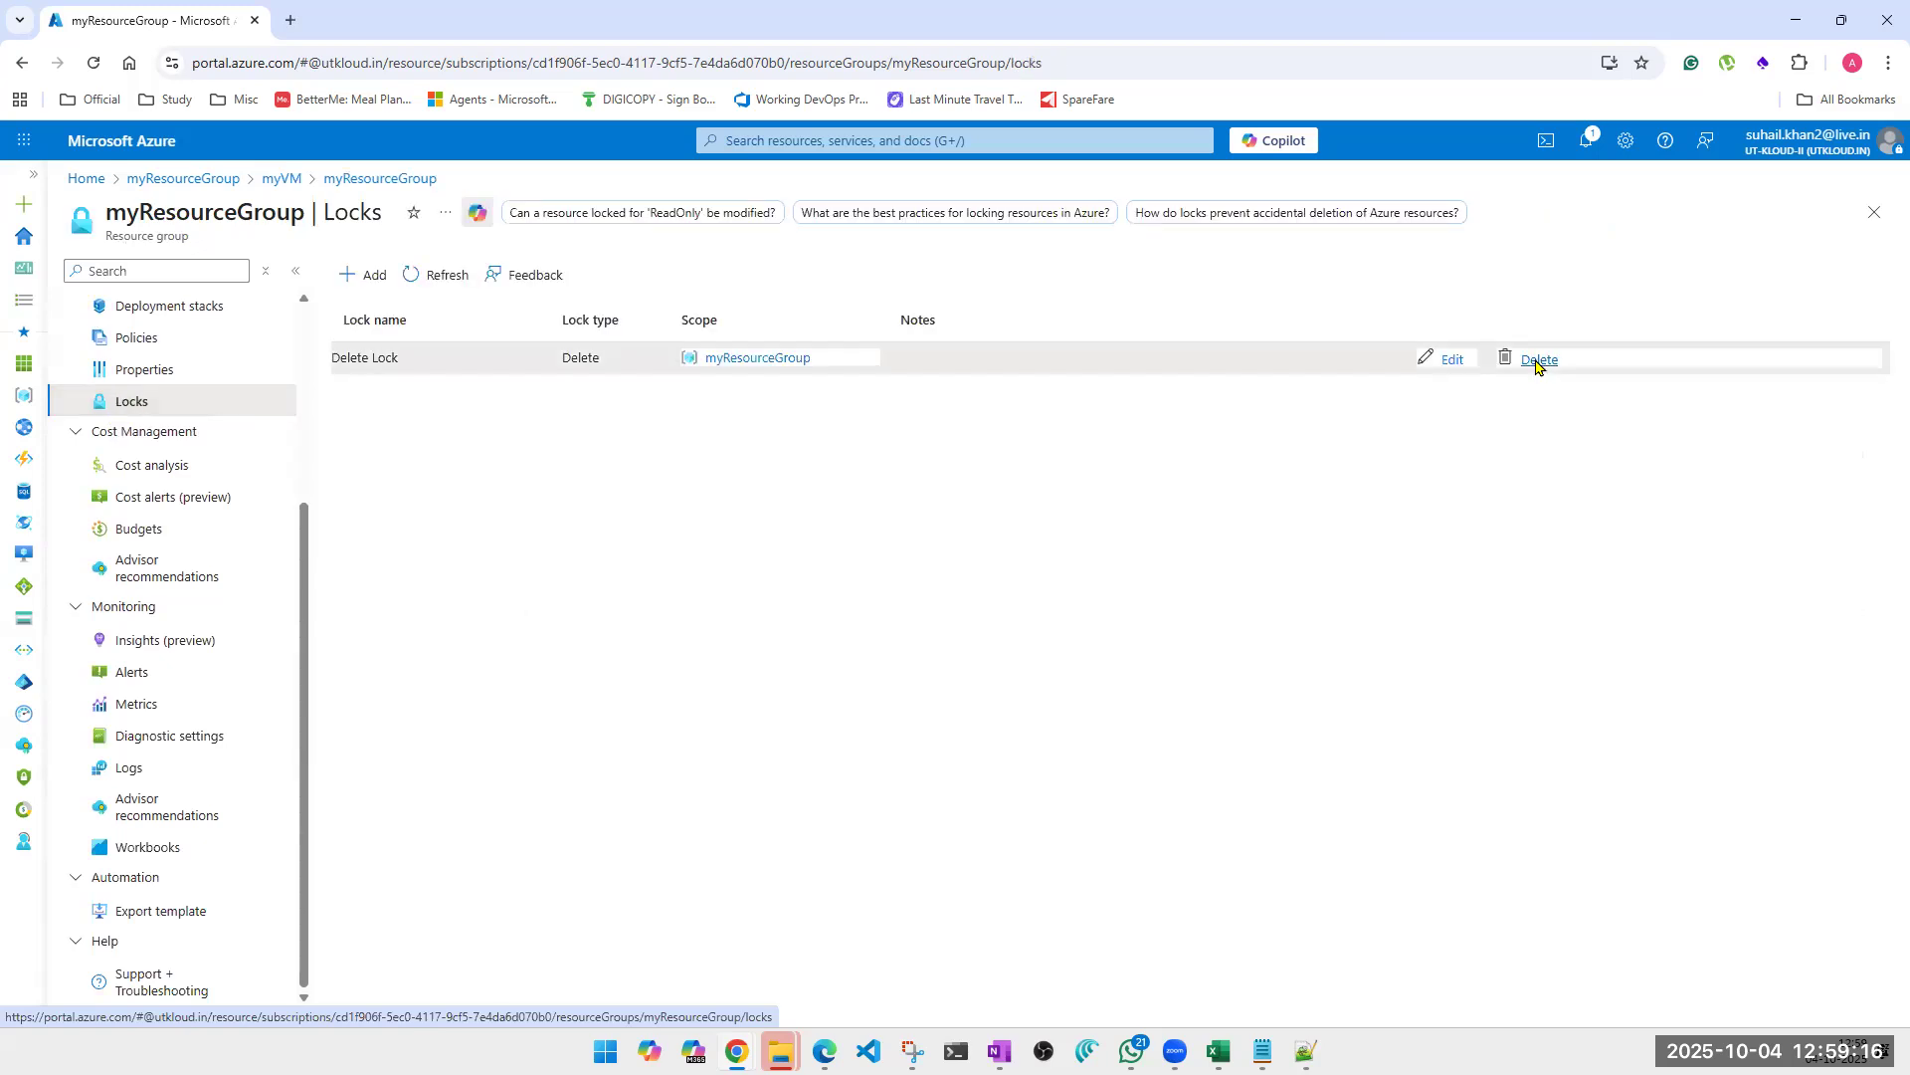
pyautogui.click(1536, 360)
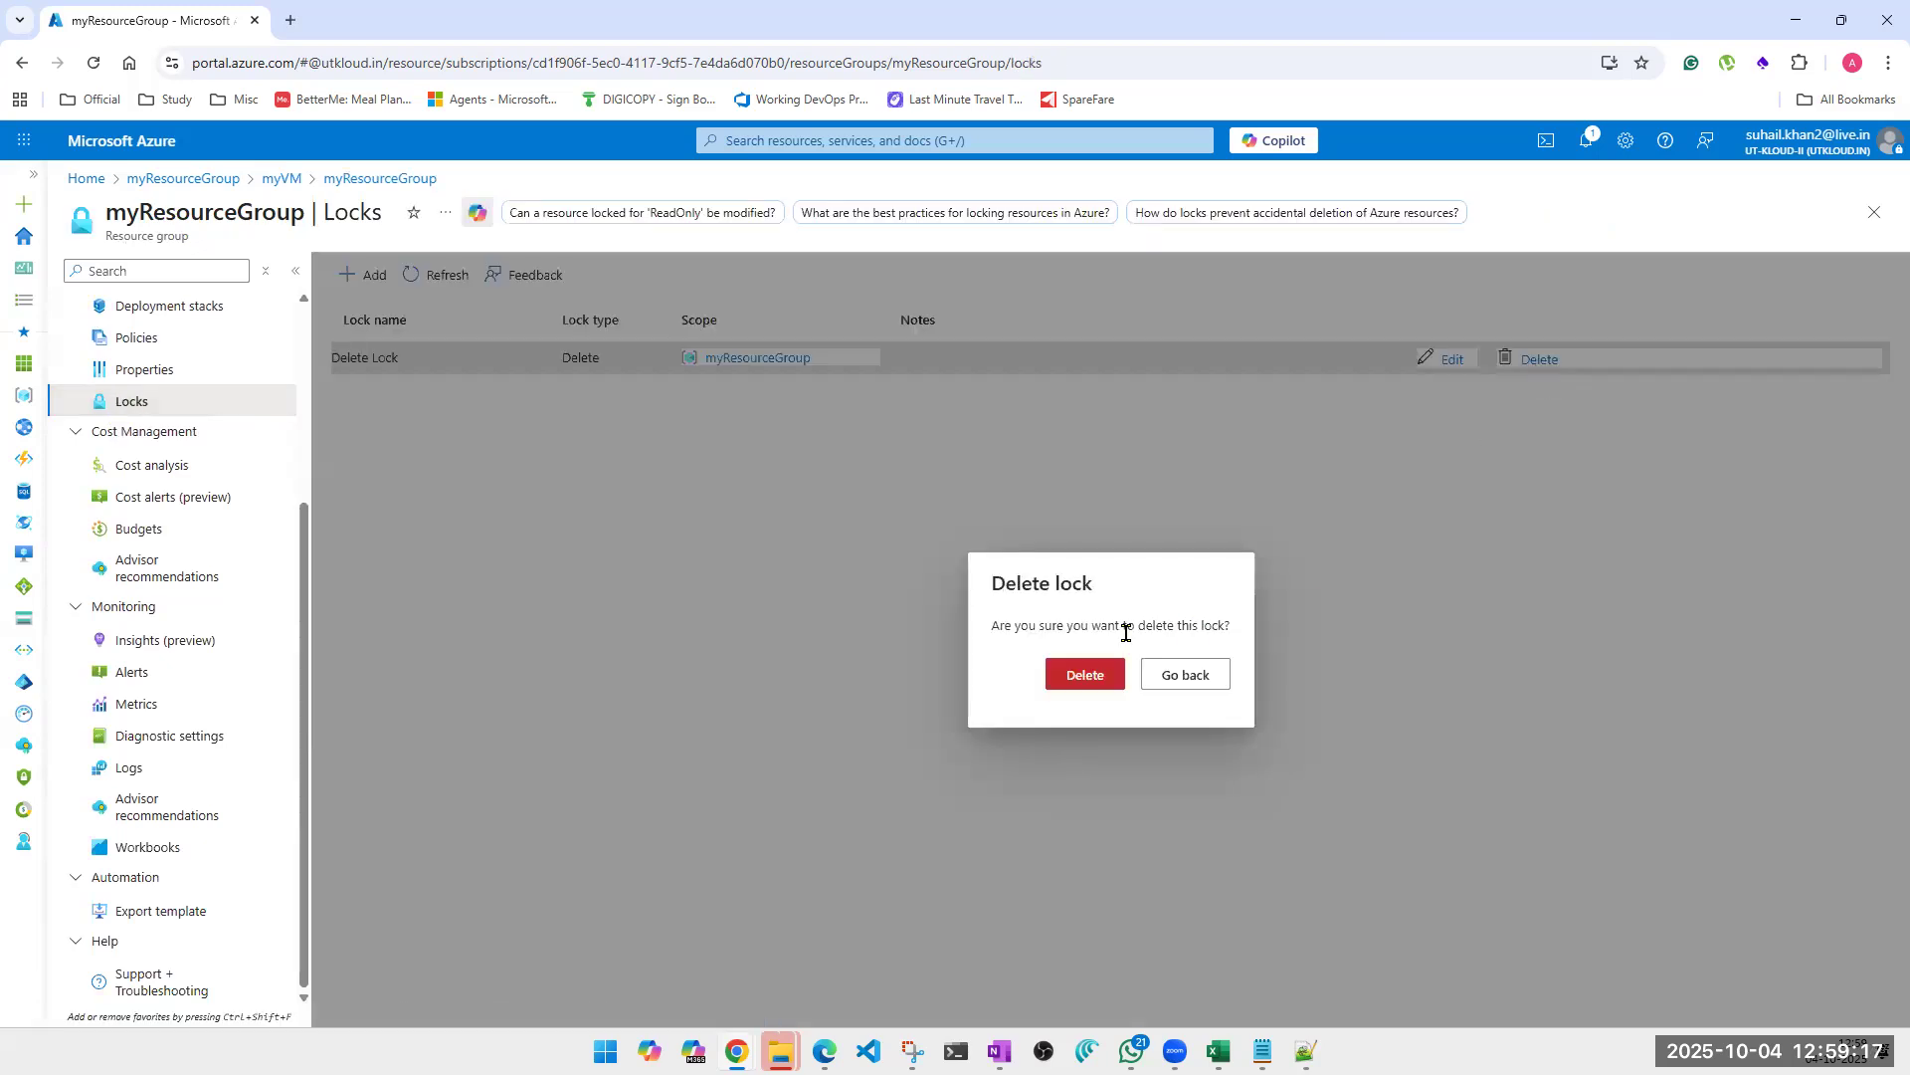
pyautogui.click(1086, 676)
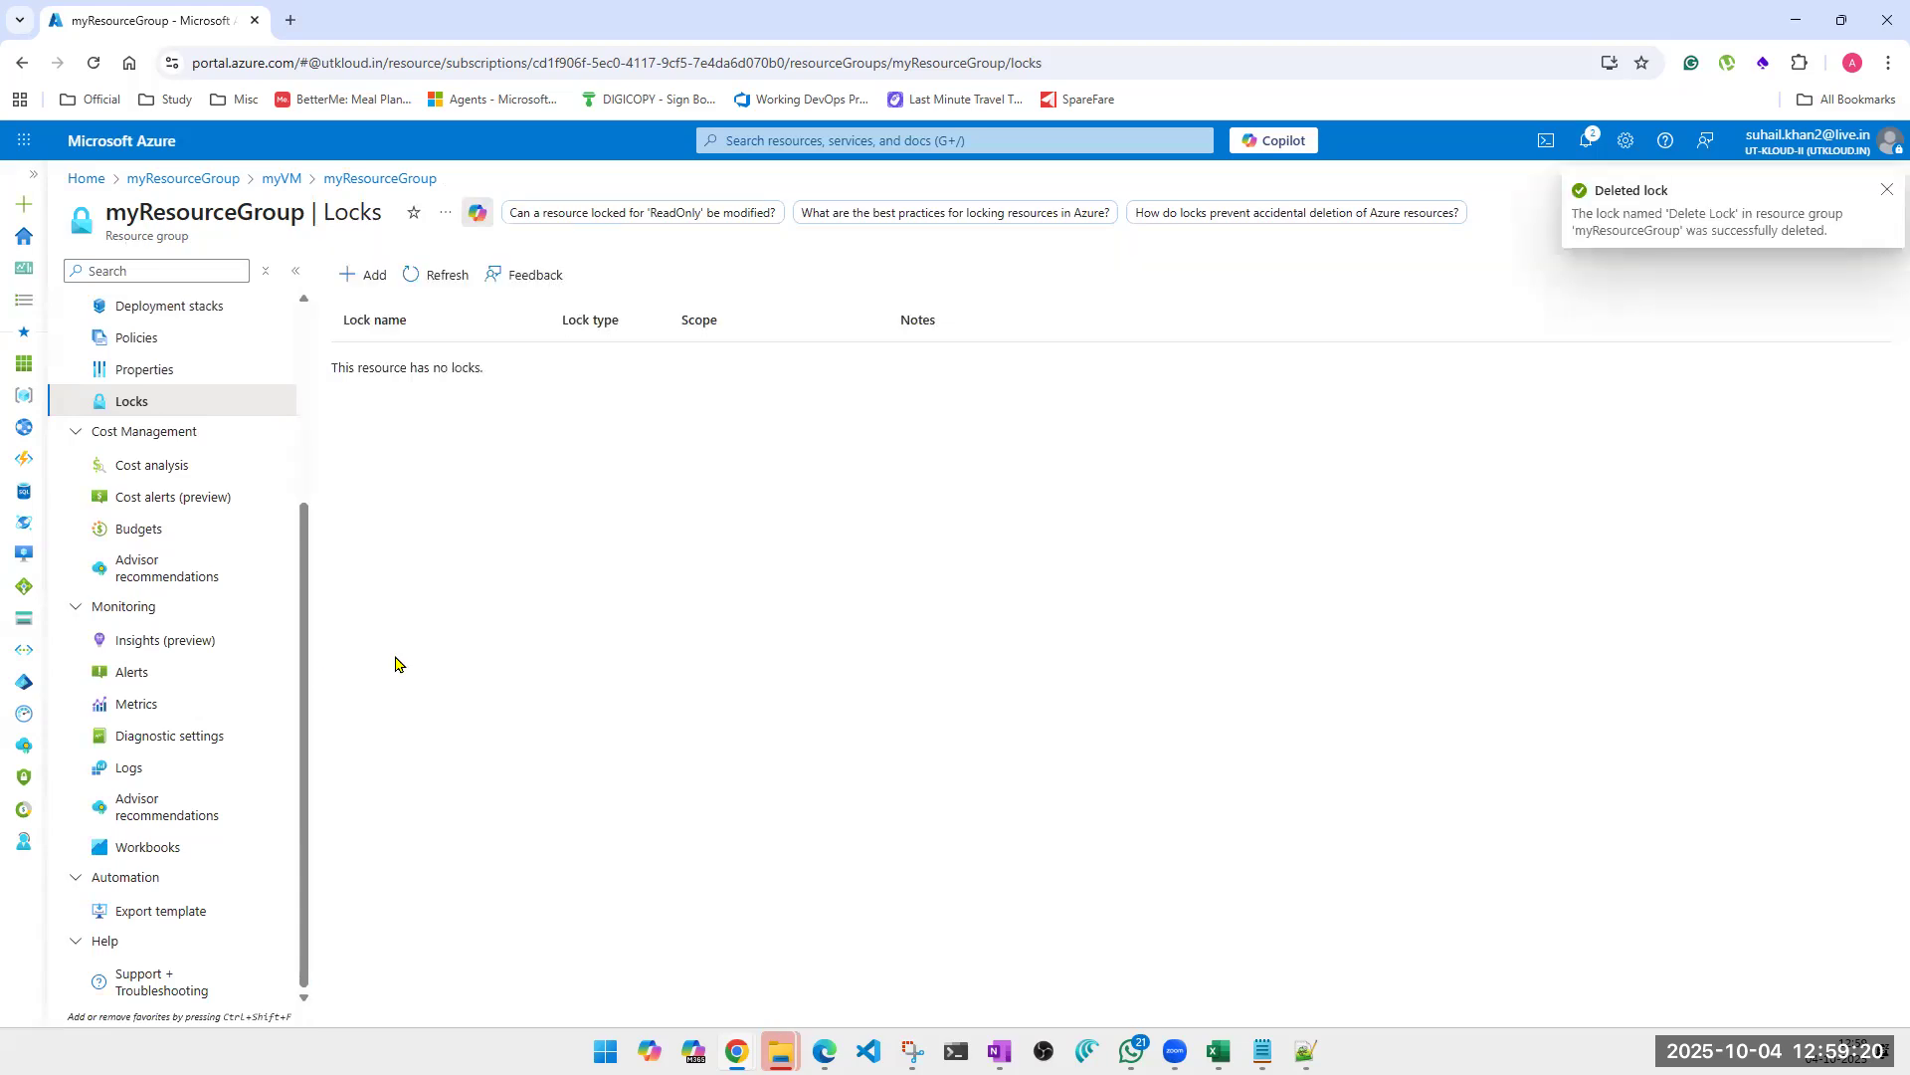
pyautogui.scroll(3, 138, 709)
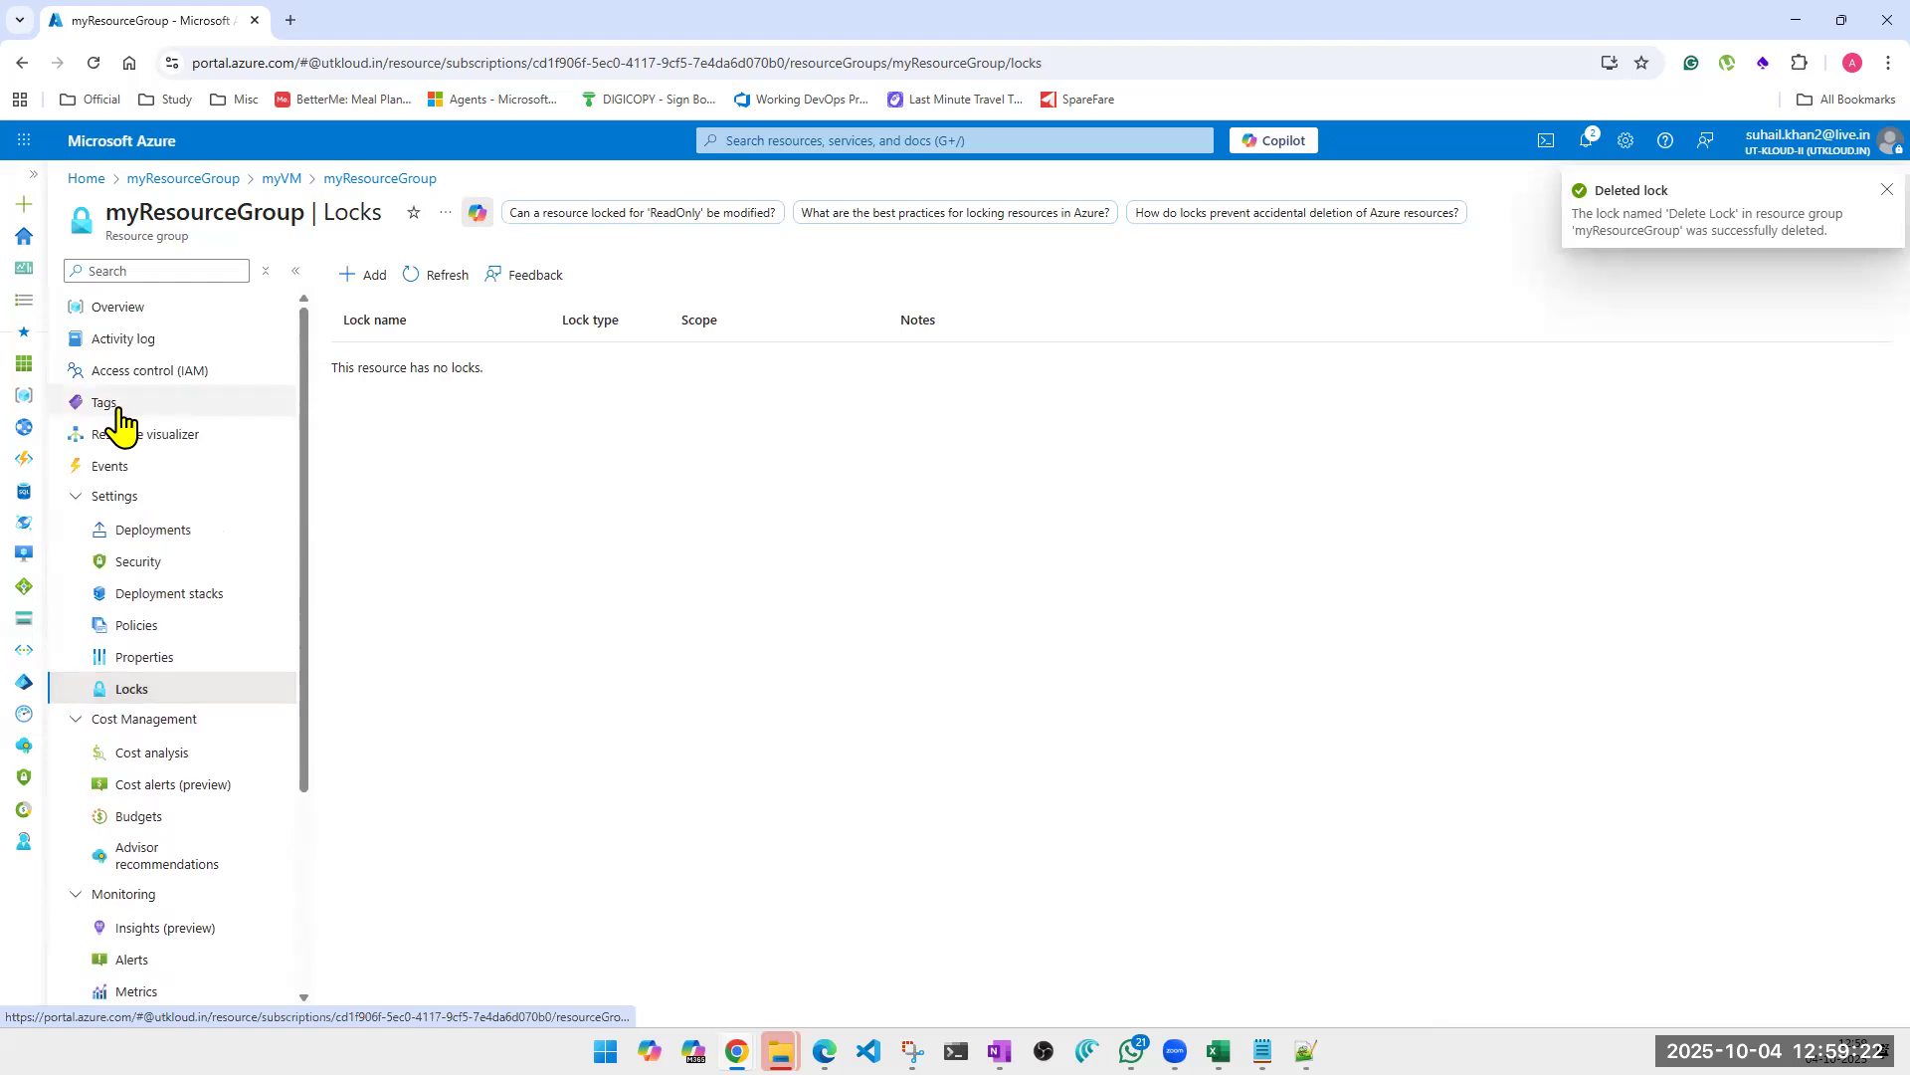
pyautogui.click(120, 310)
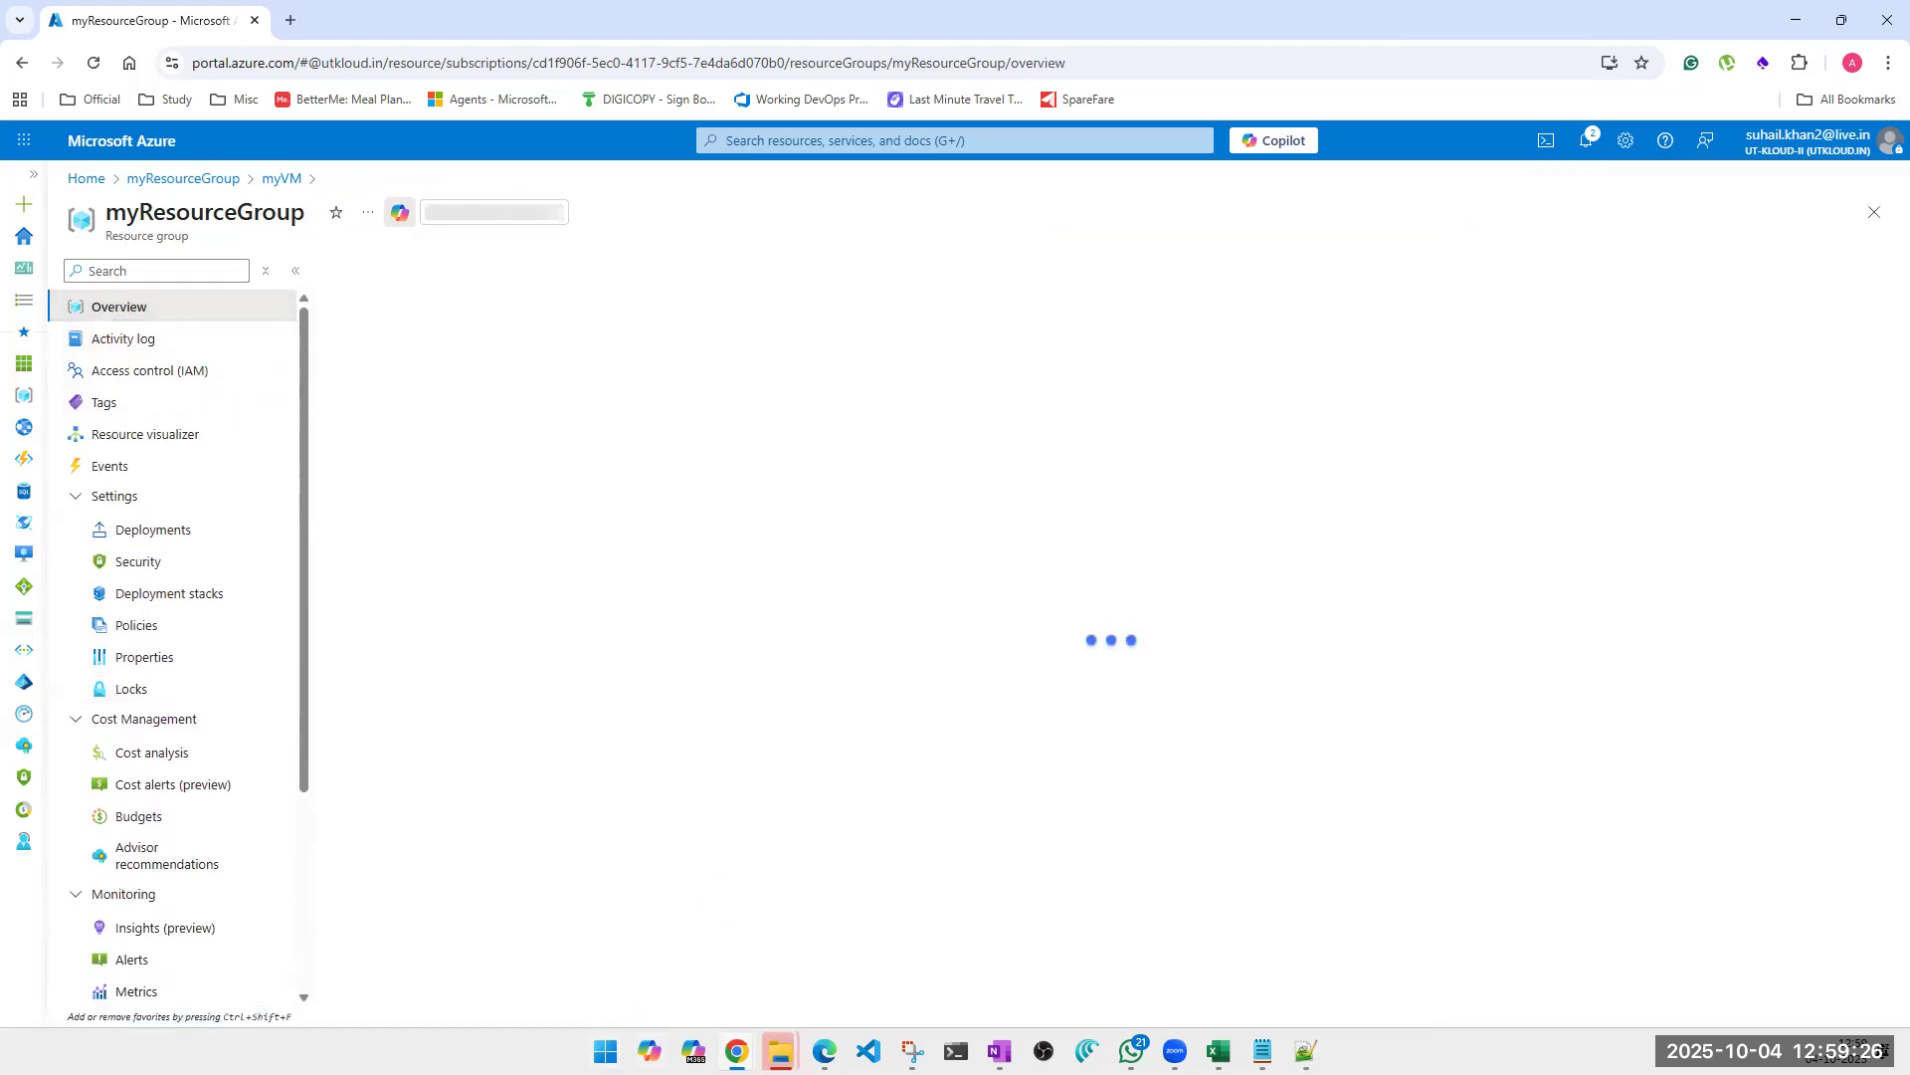
# Switch to File Explorer, shrink and reposition the recording folder's window over the portal, and close the Batch Details window.
pyautogui.moveTo(781, 1051)
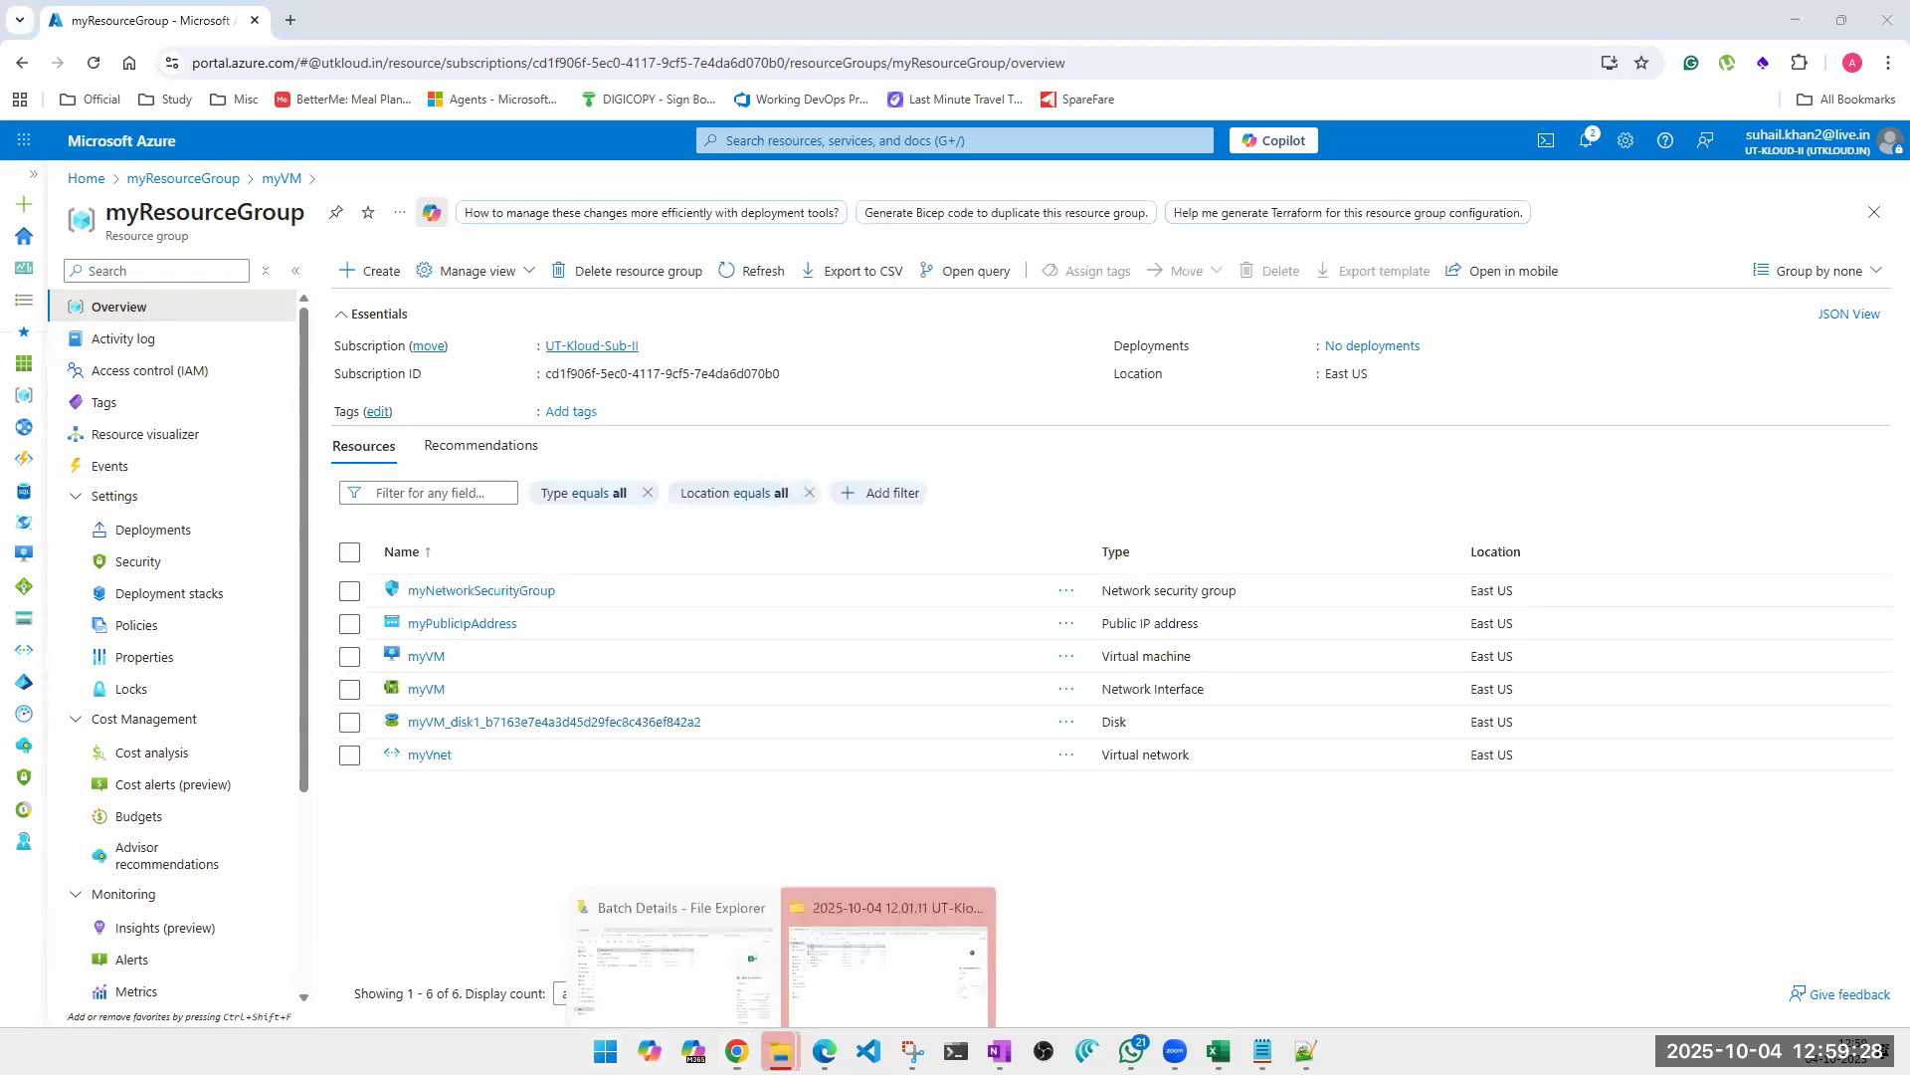
pyautogui.click(824, 985)
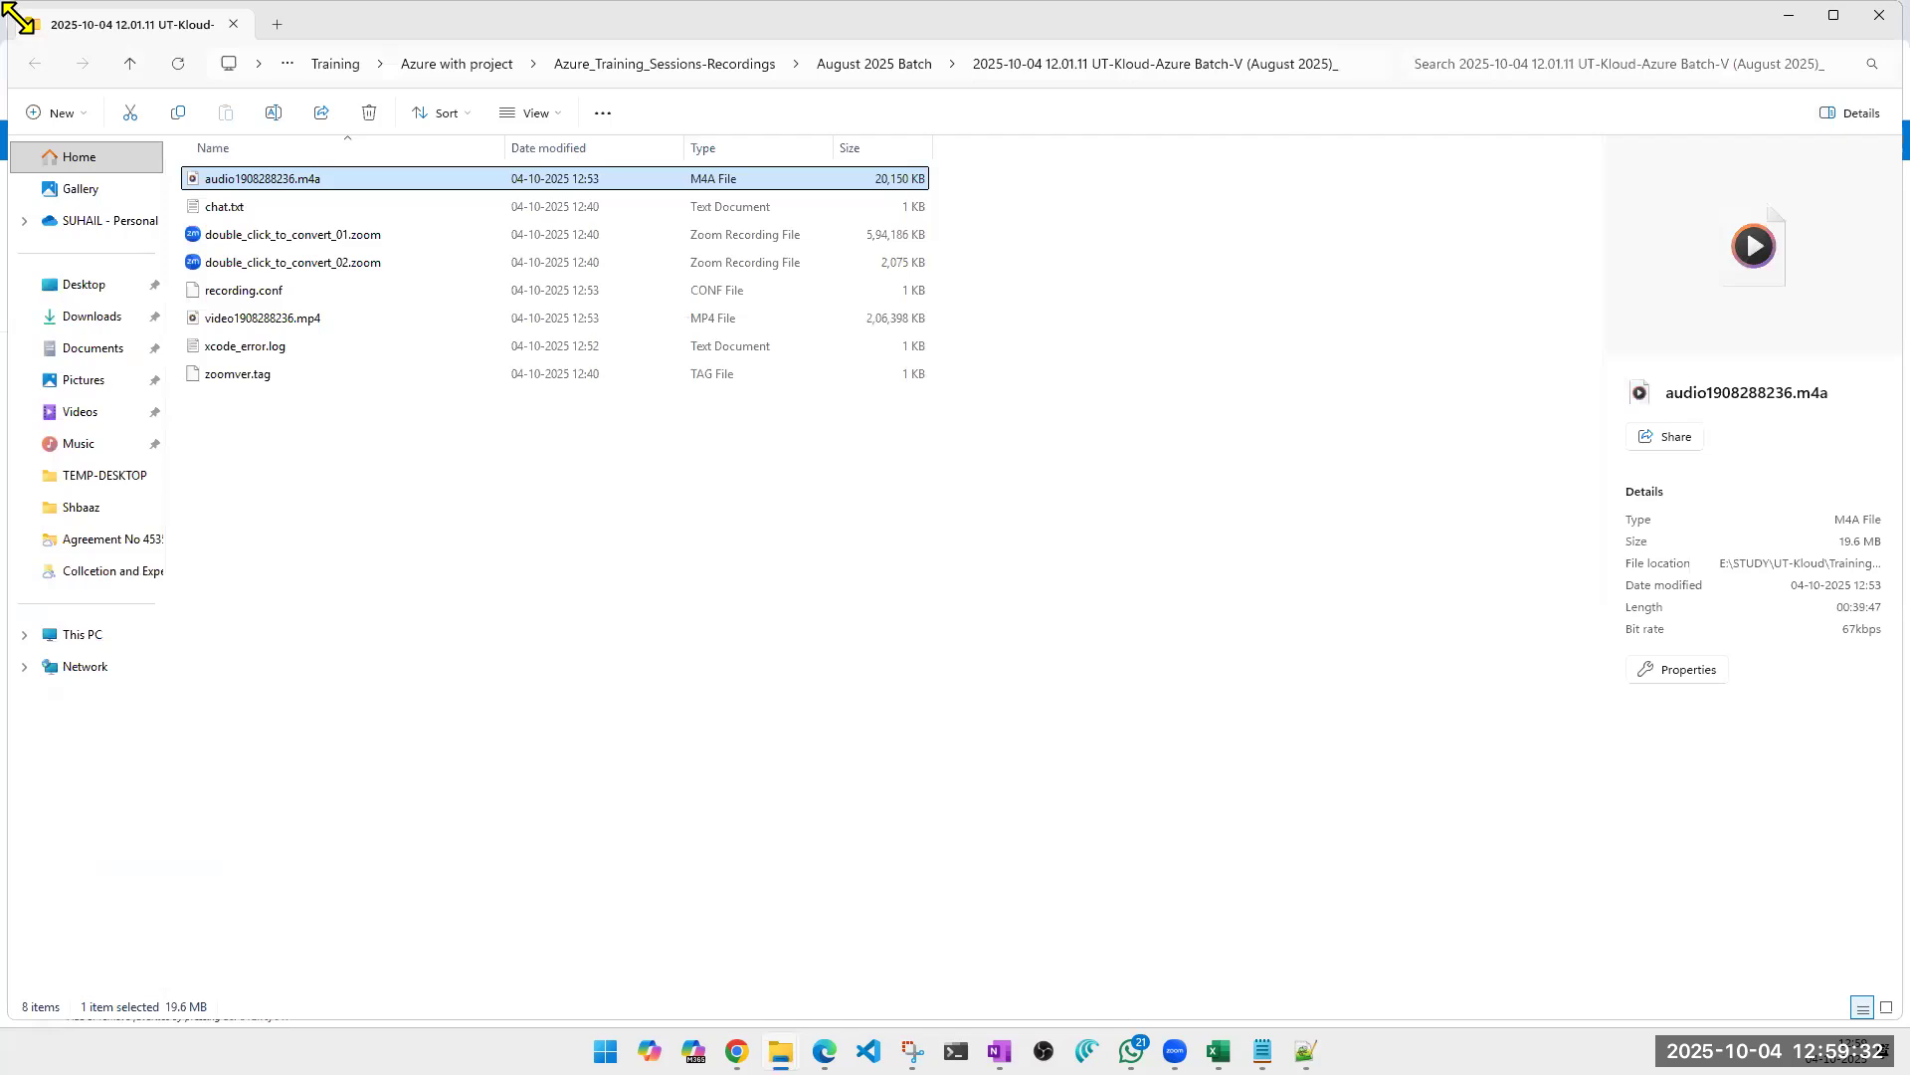
pyautogui.moveTo(18, 18); pyautogui.dragTo(1274, 538)
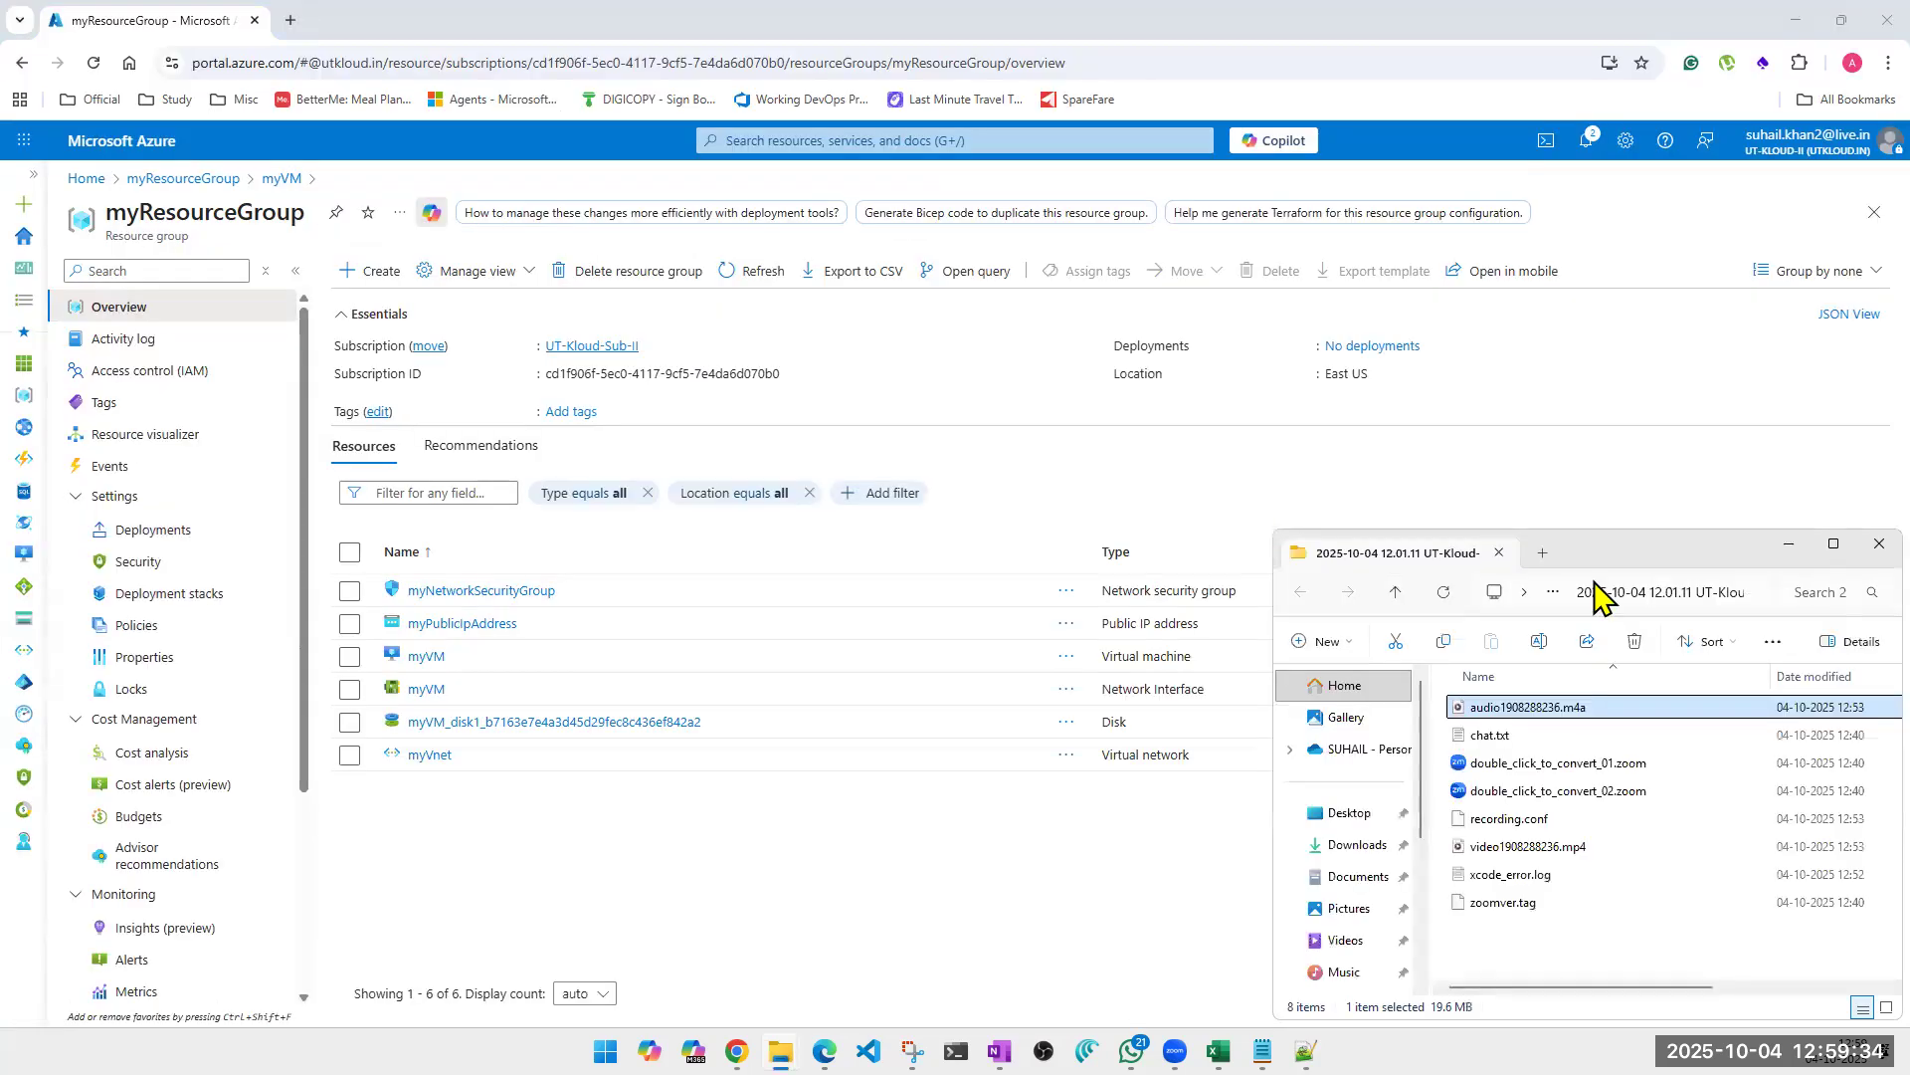
pyautogui.moveTo(1641, 553); pyautogui.dragTo(1381, 520)
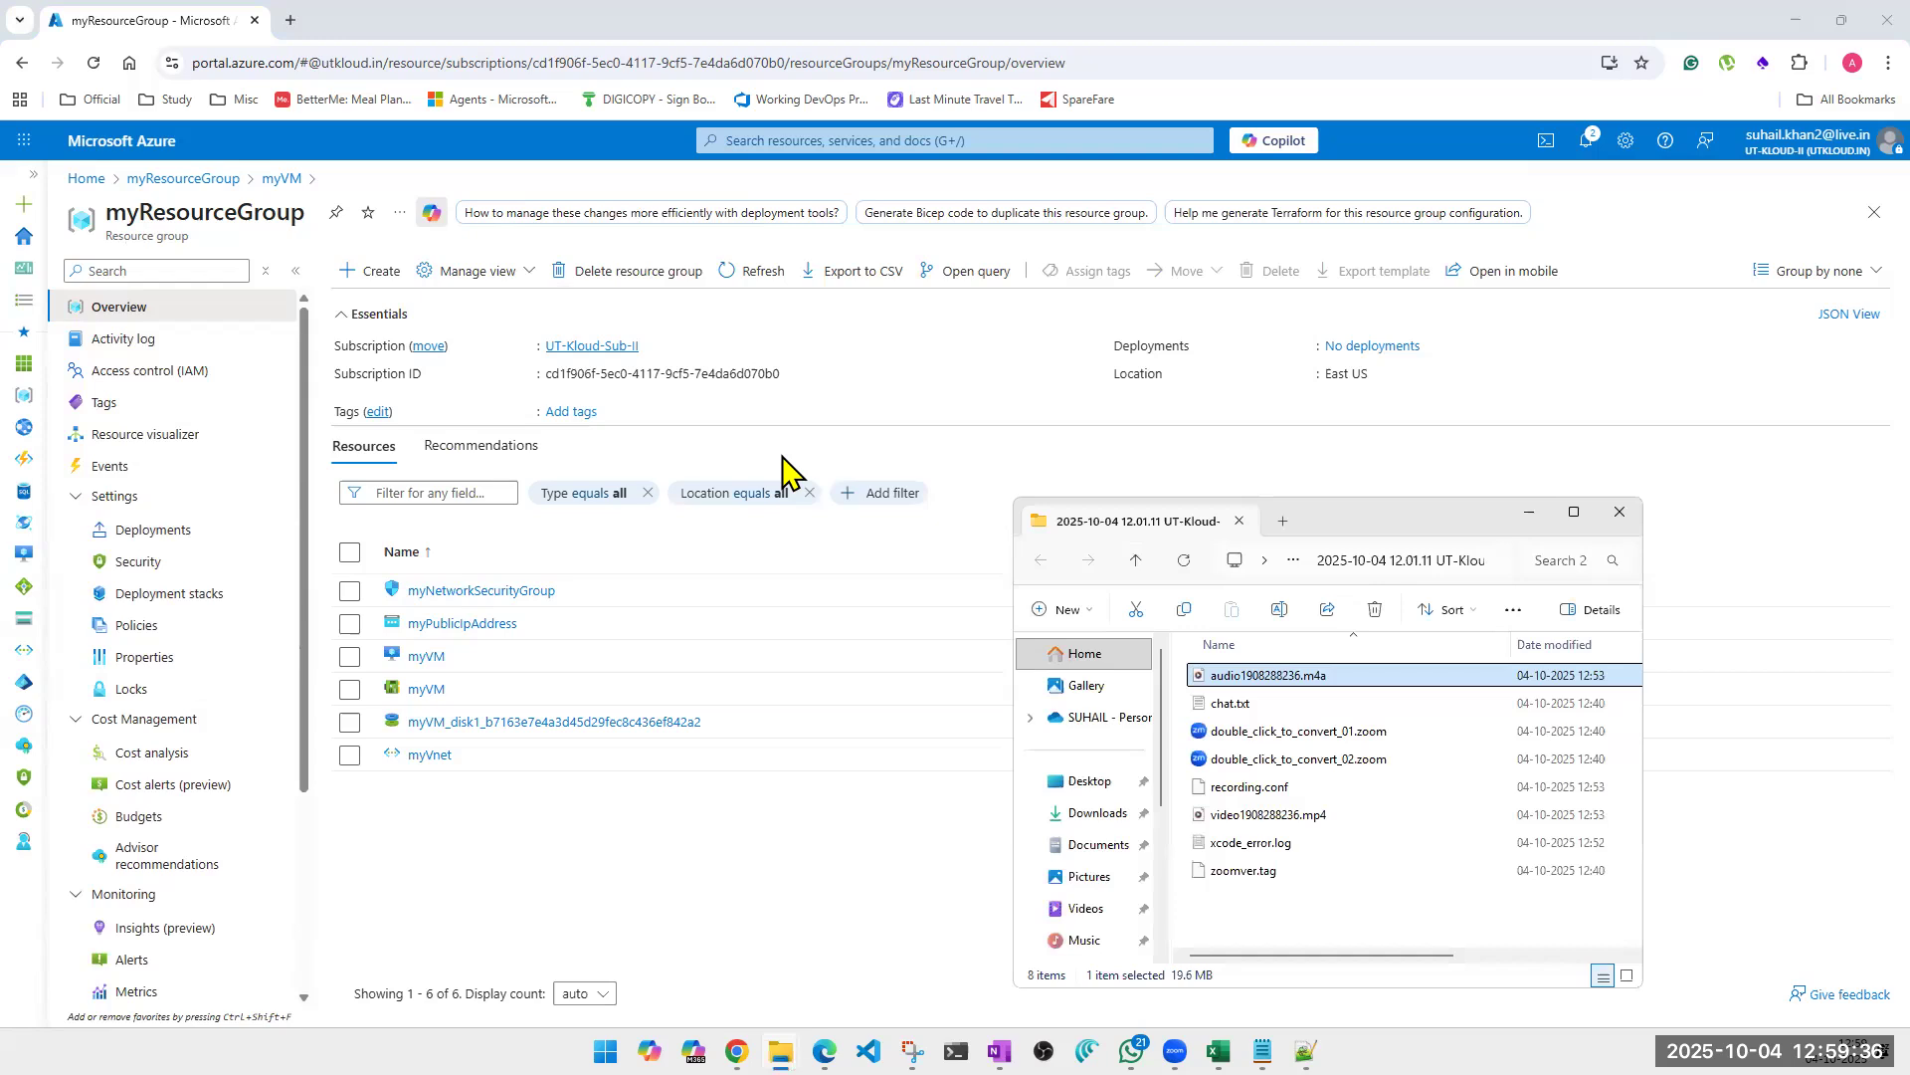
pyautogui.click(782, 458)
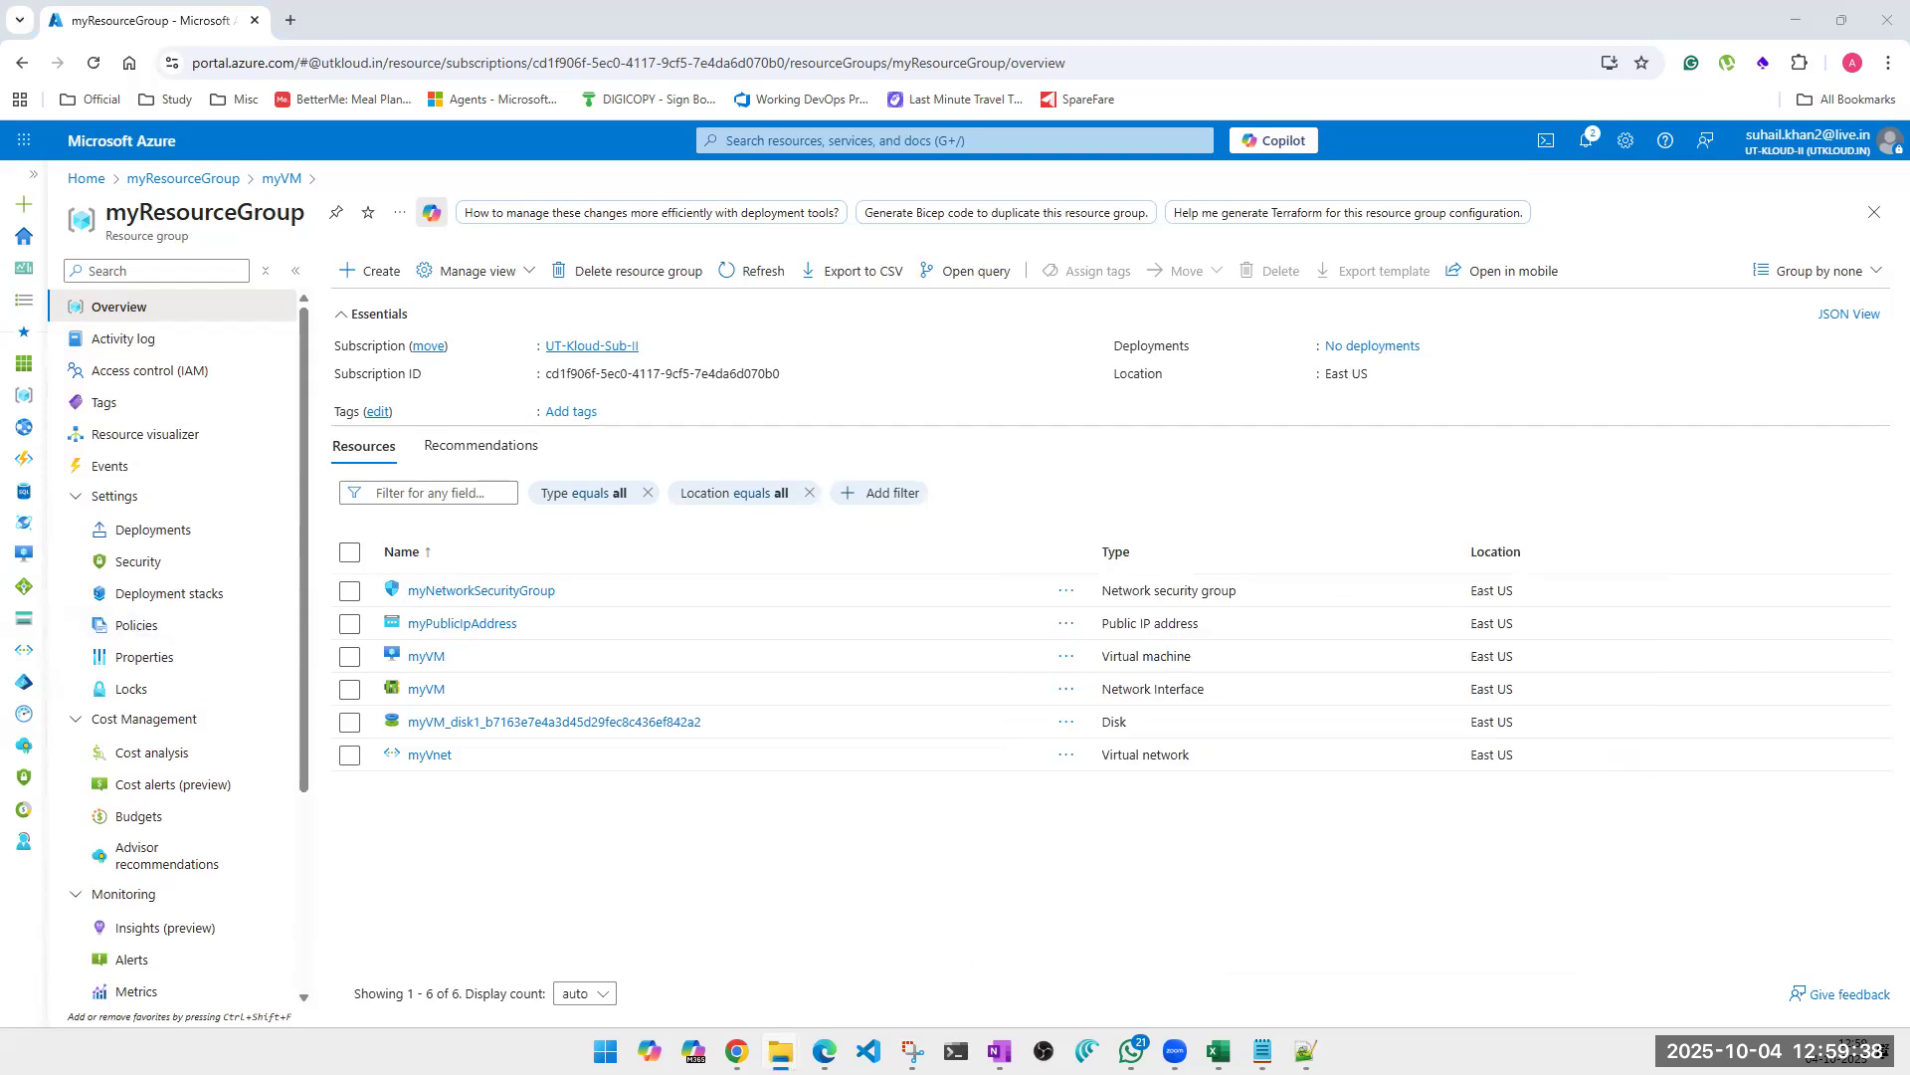
pyautogui.moveTo(782, 1050)
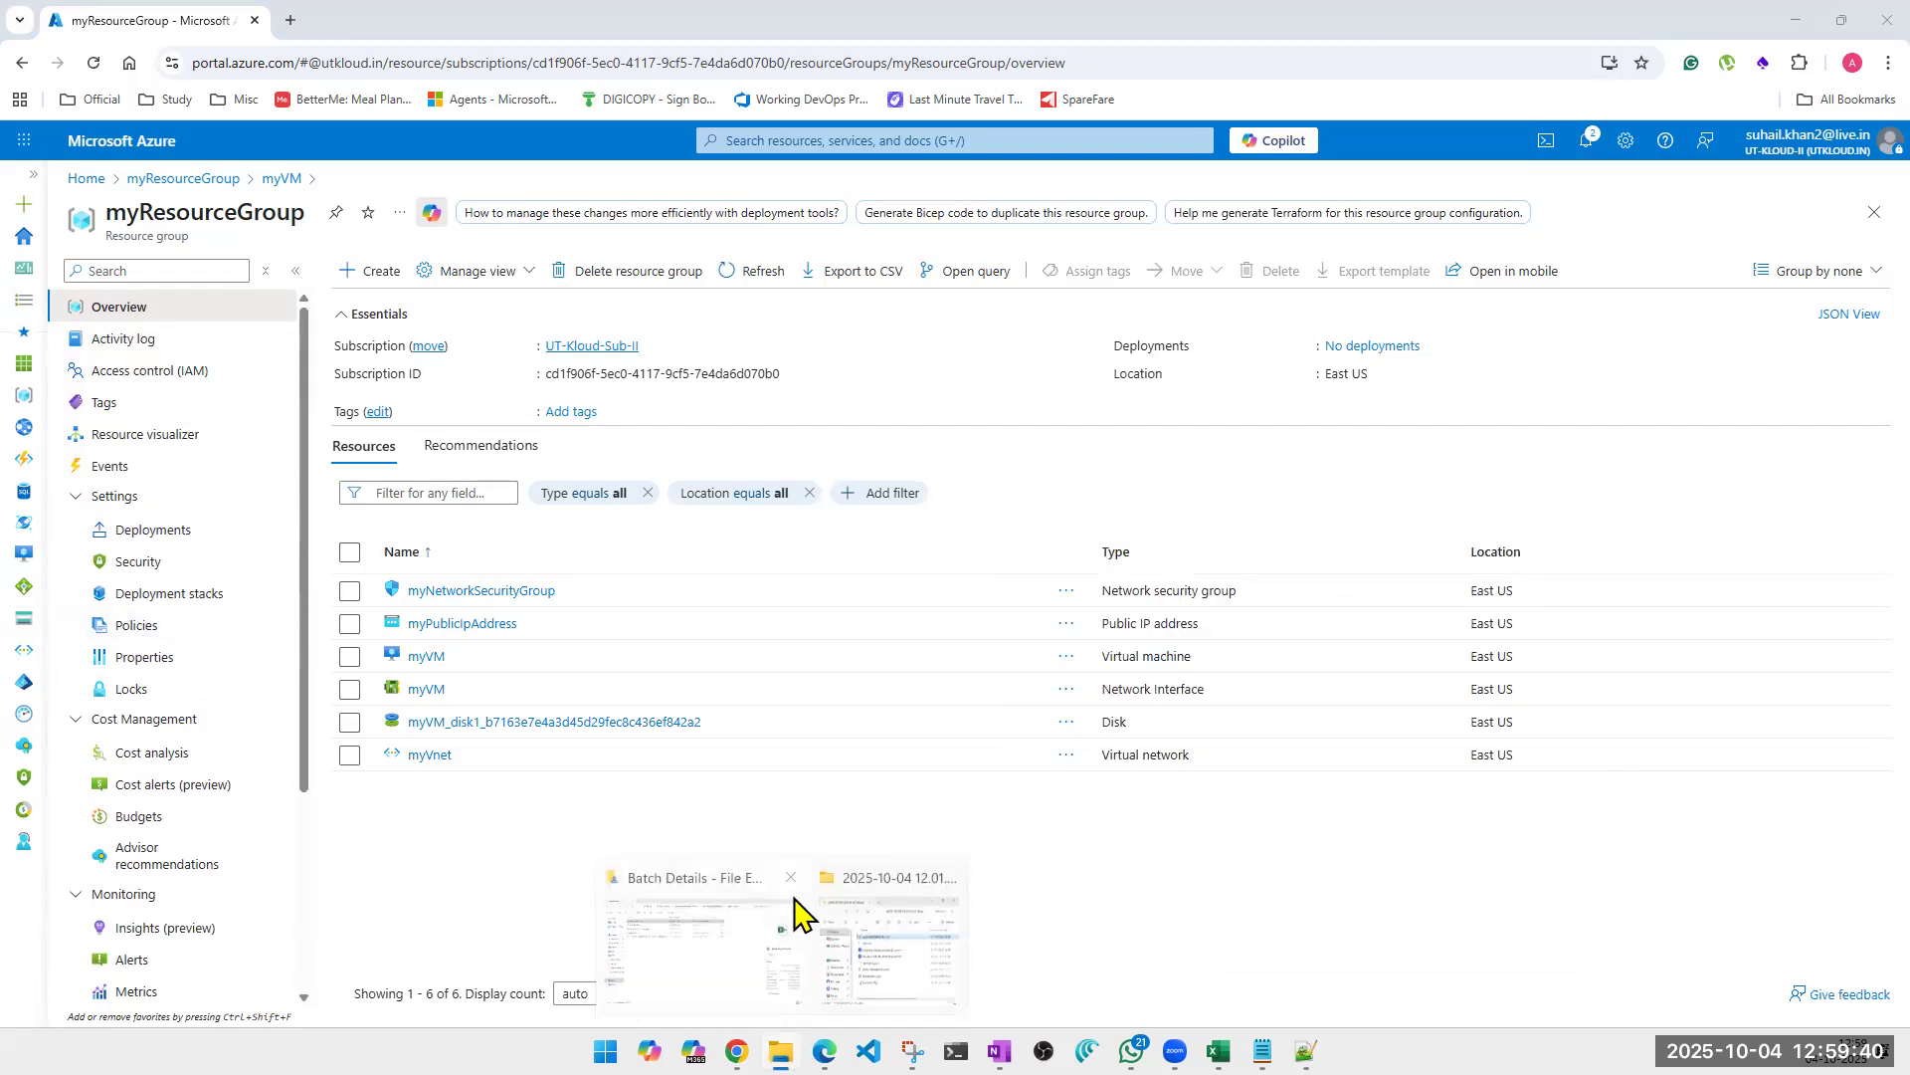
pyautogui.click(791, 877)
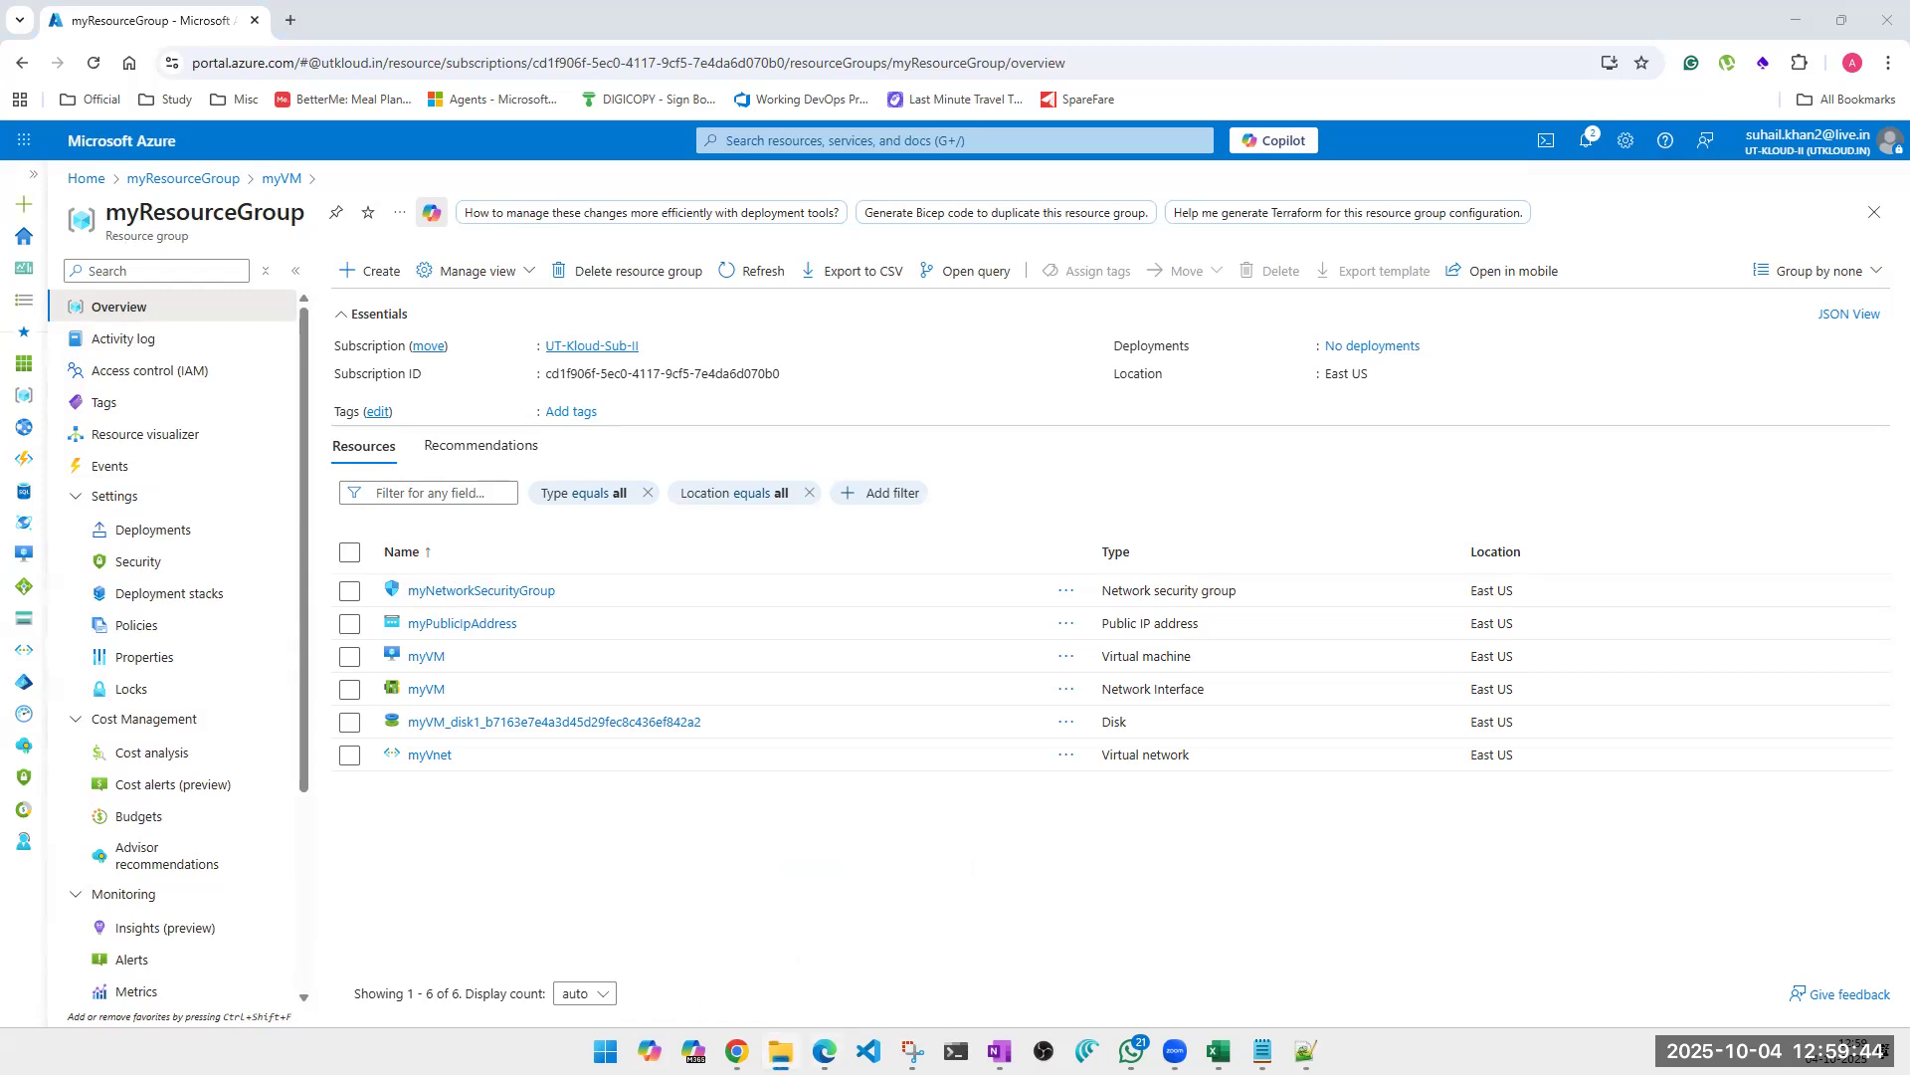
# Open a new File Explorer window on This PC and maximize it to view the computer's drives.
pyautogui.rightClick(781, 1049)
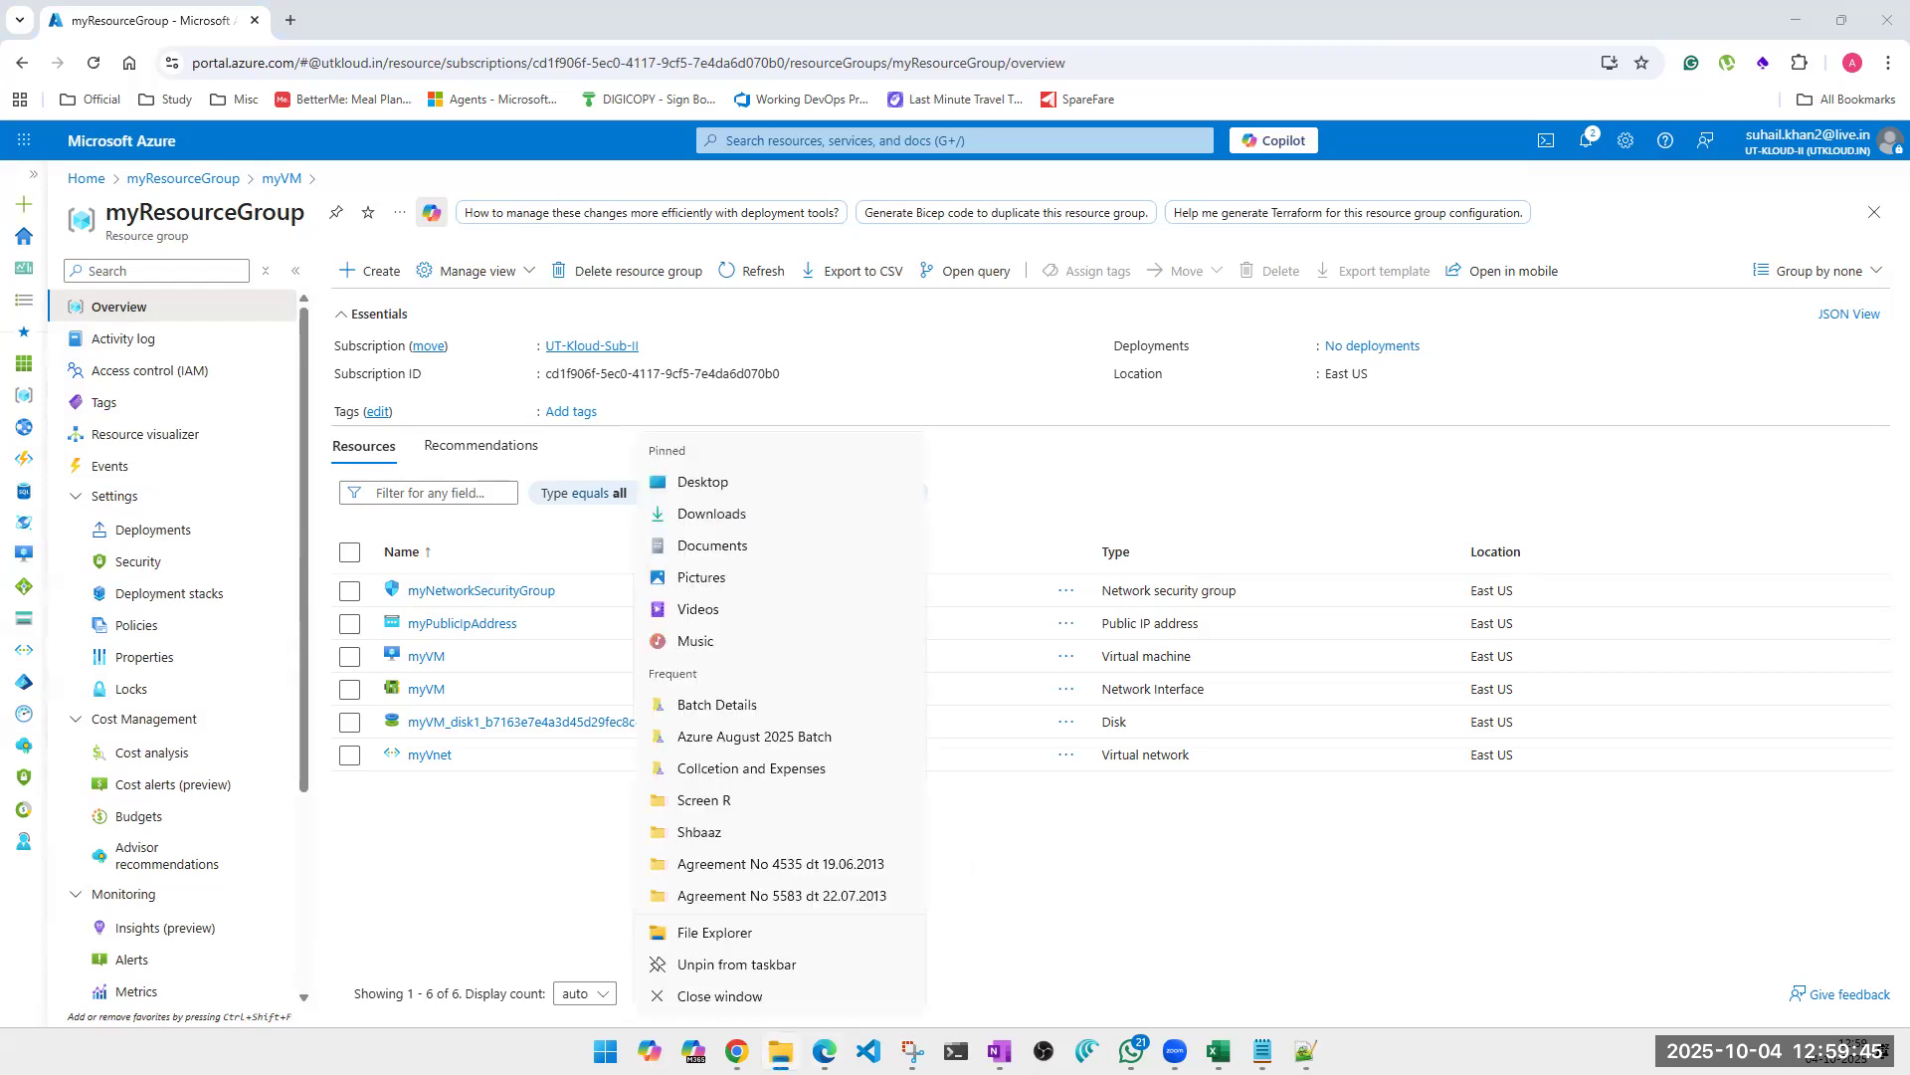
pyautogui.click(733, 946)
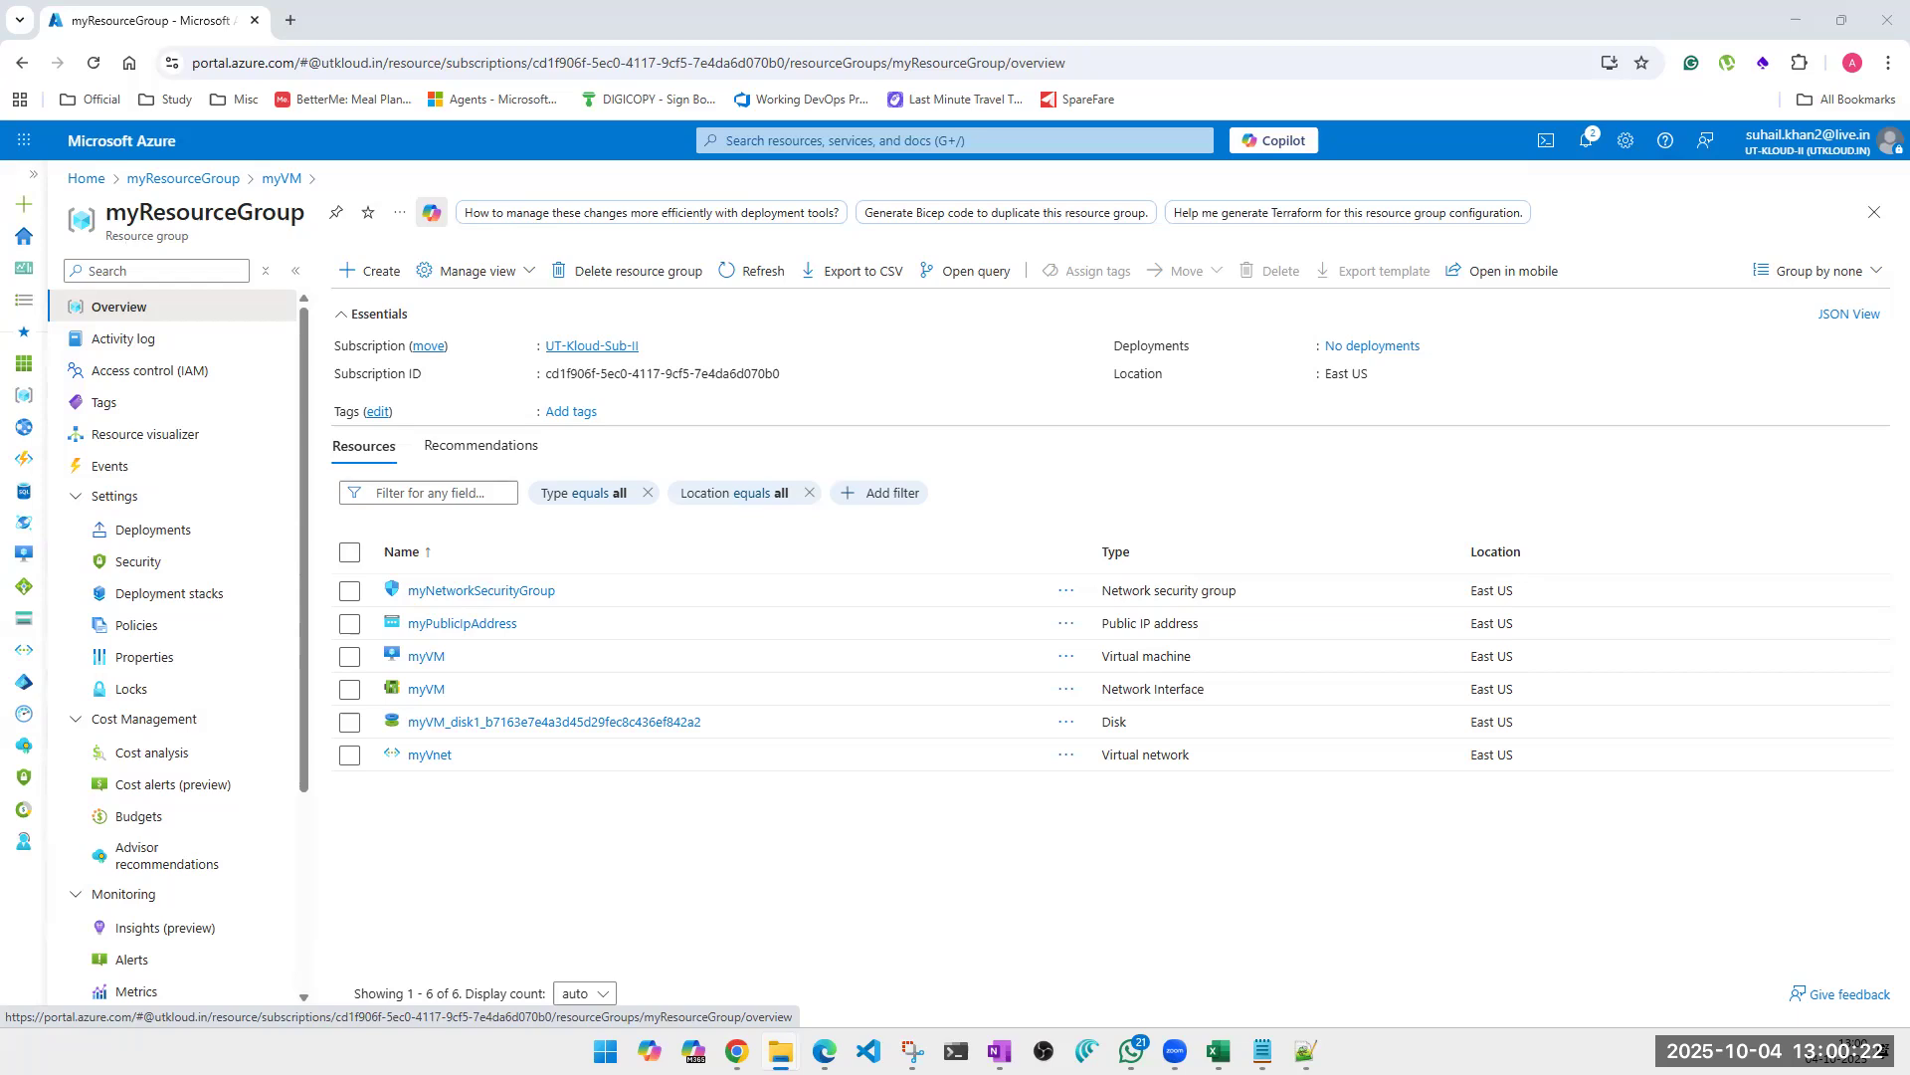
pyautogui.press('super+e')
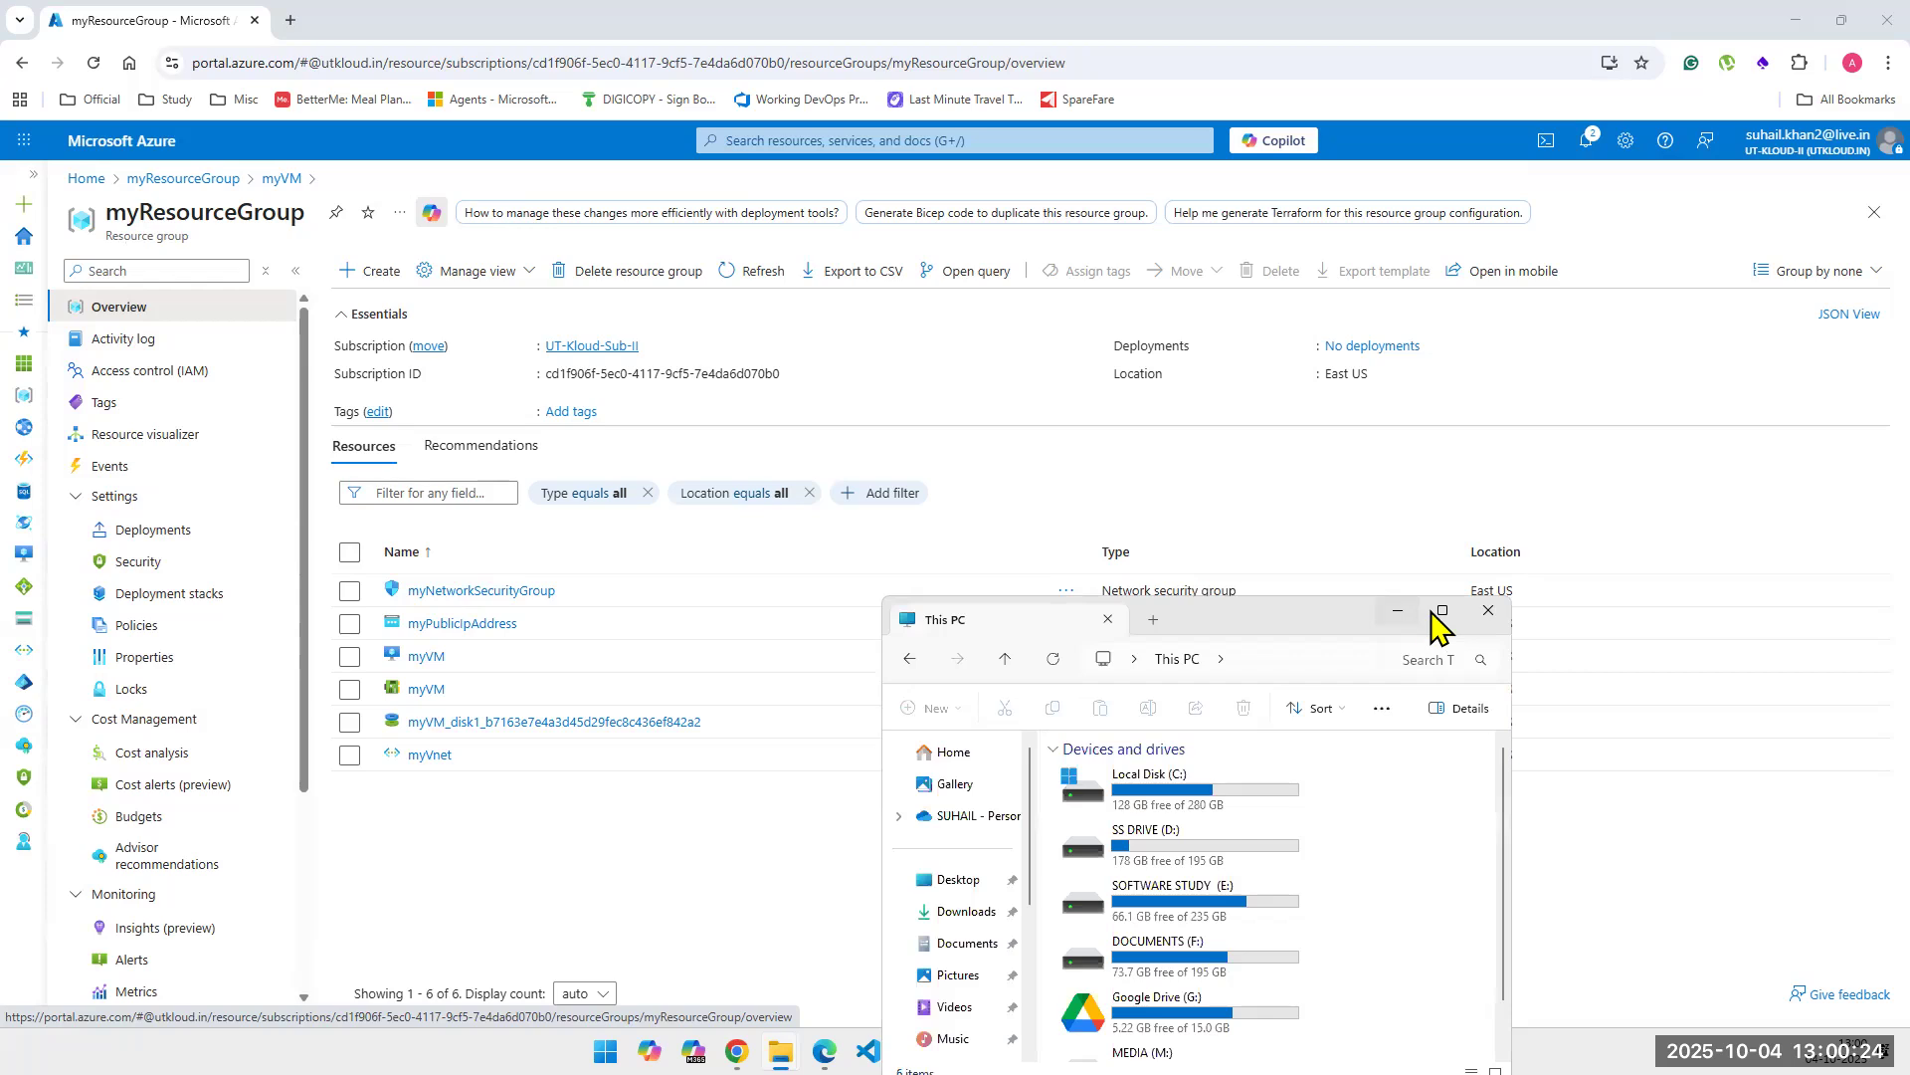
pyautogui.click(1442, 627)
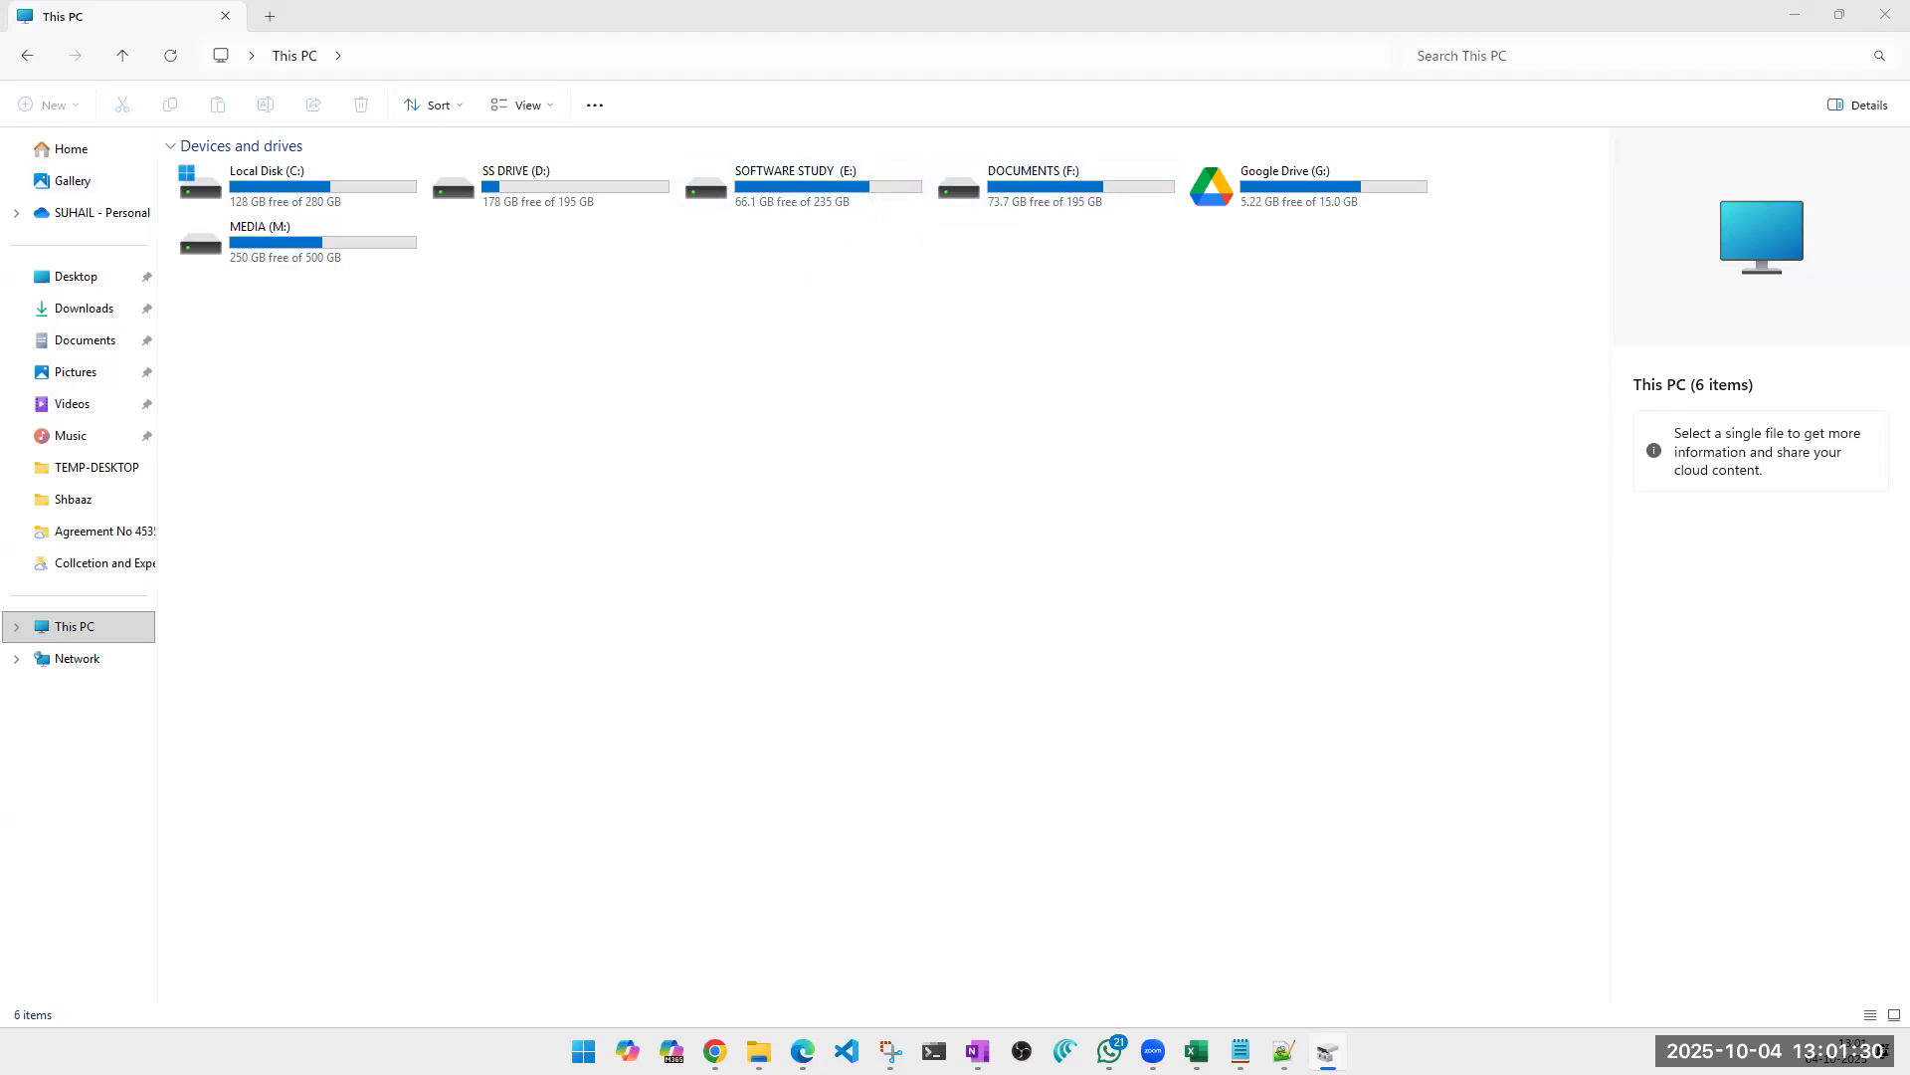
# Switch to Disk Management in full-screen view and inspect Disk 0 with its MEDIA (M:), SOFTWARE STUDY (E:) and DOCUMENTS (F:) partitions.
pyautogui.doubleClick(904, 597)
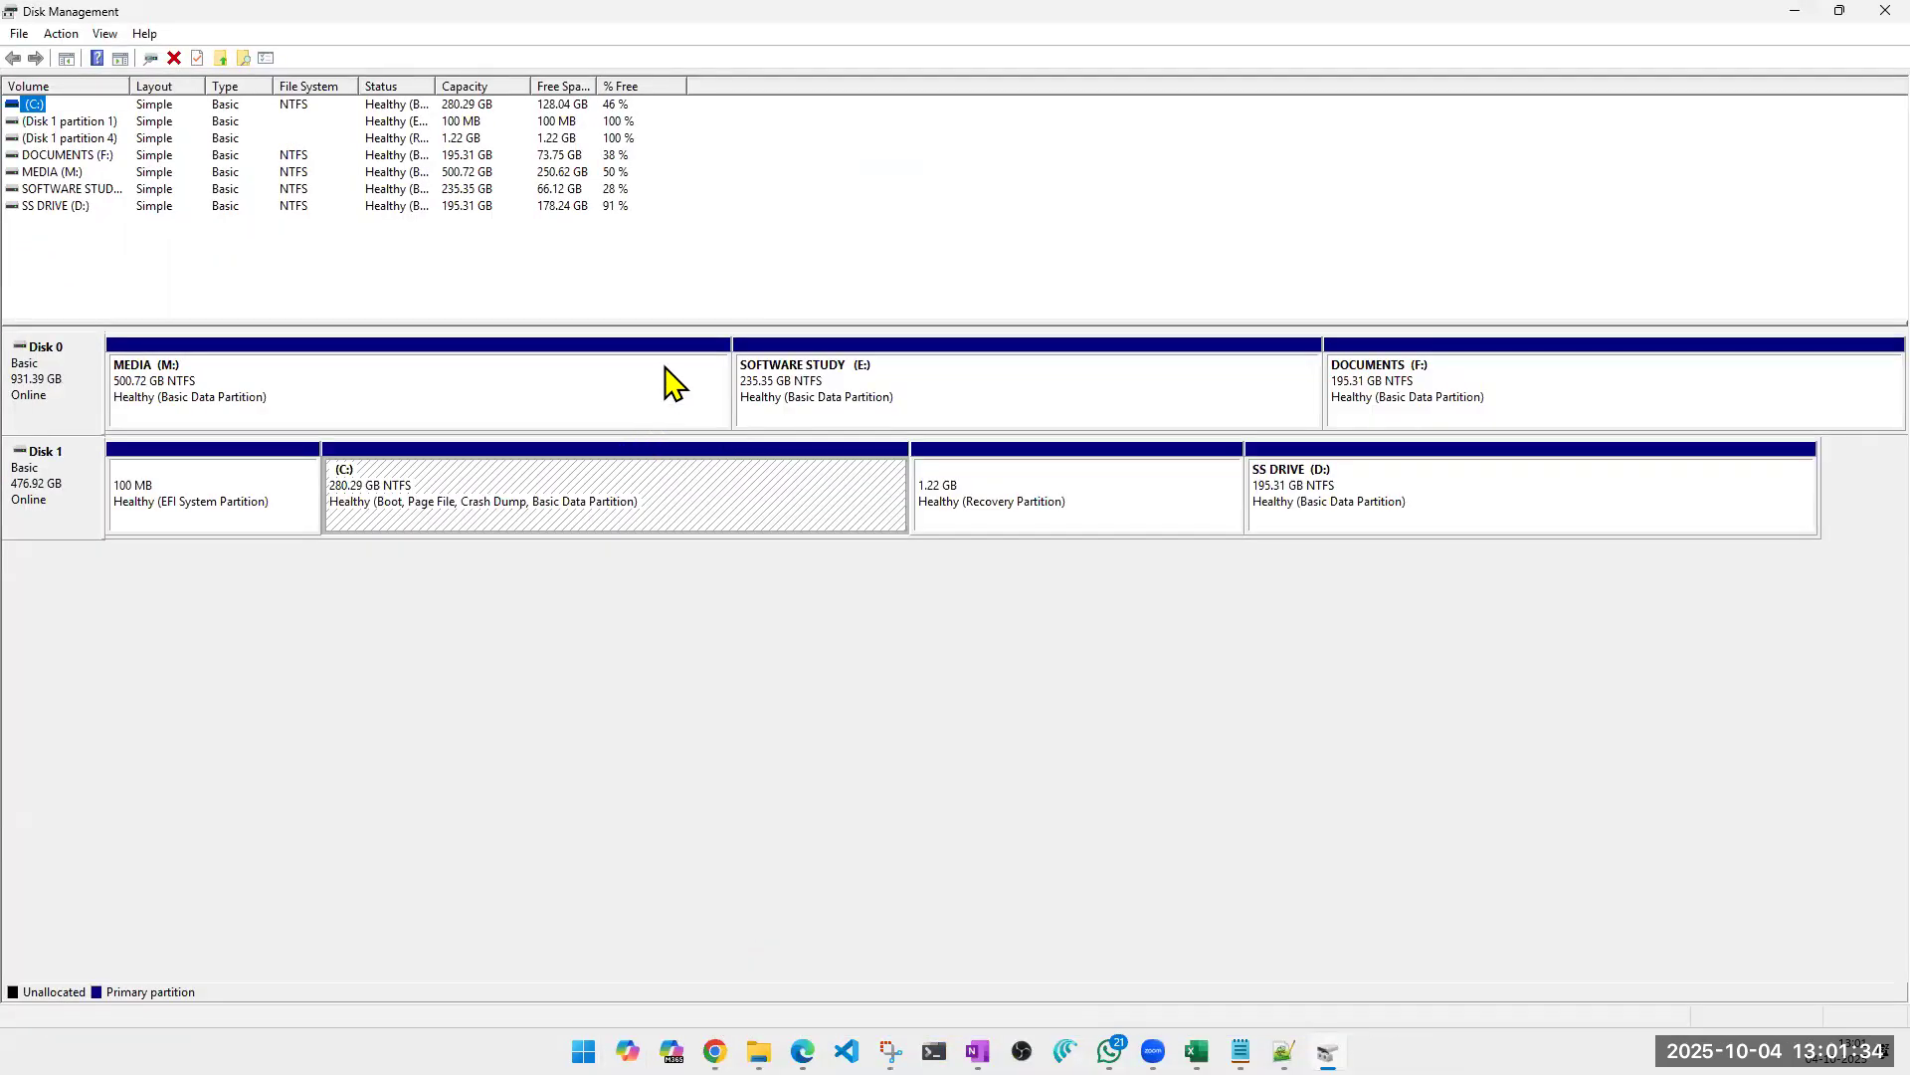
pyautogui.click(834, 811)
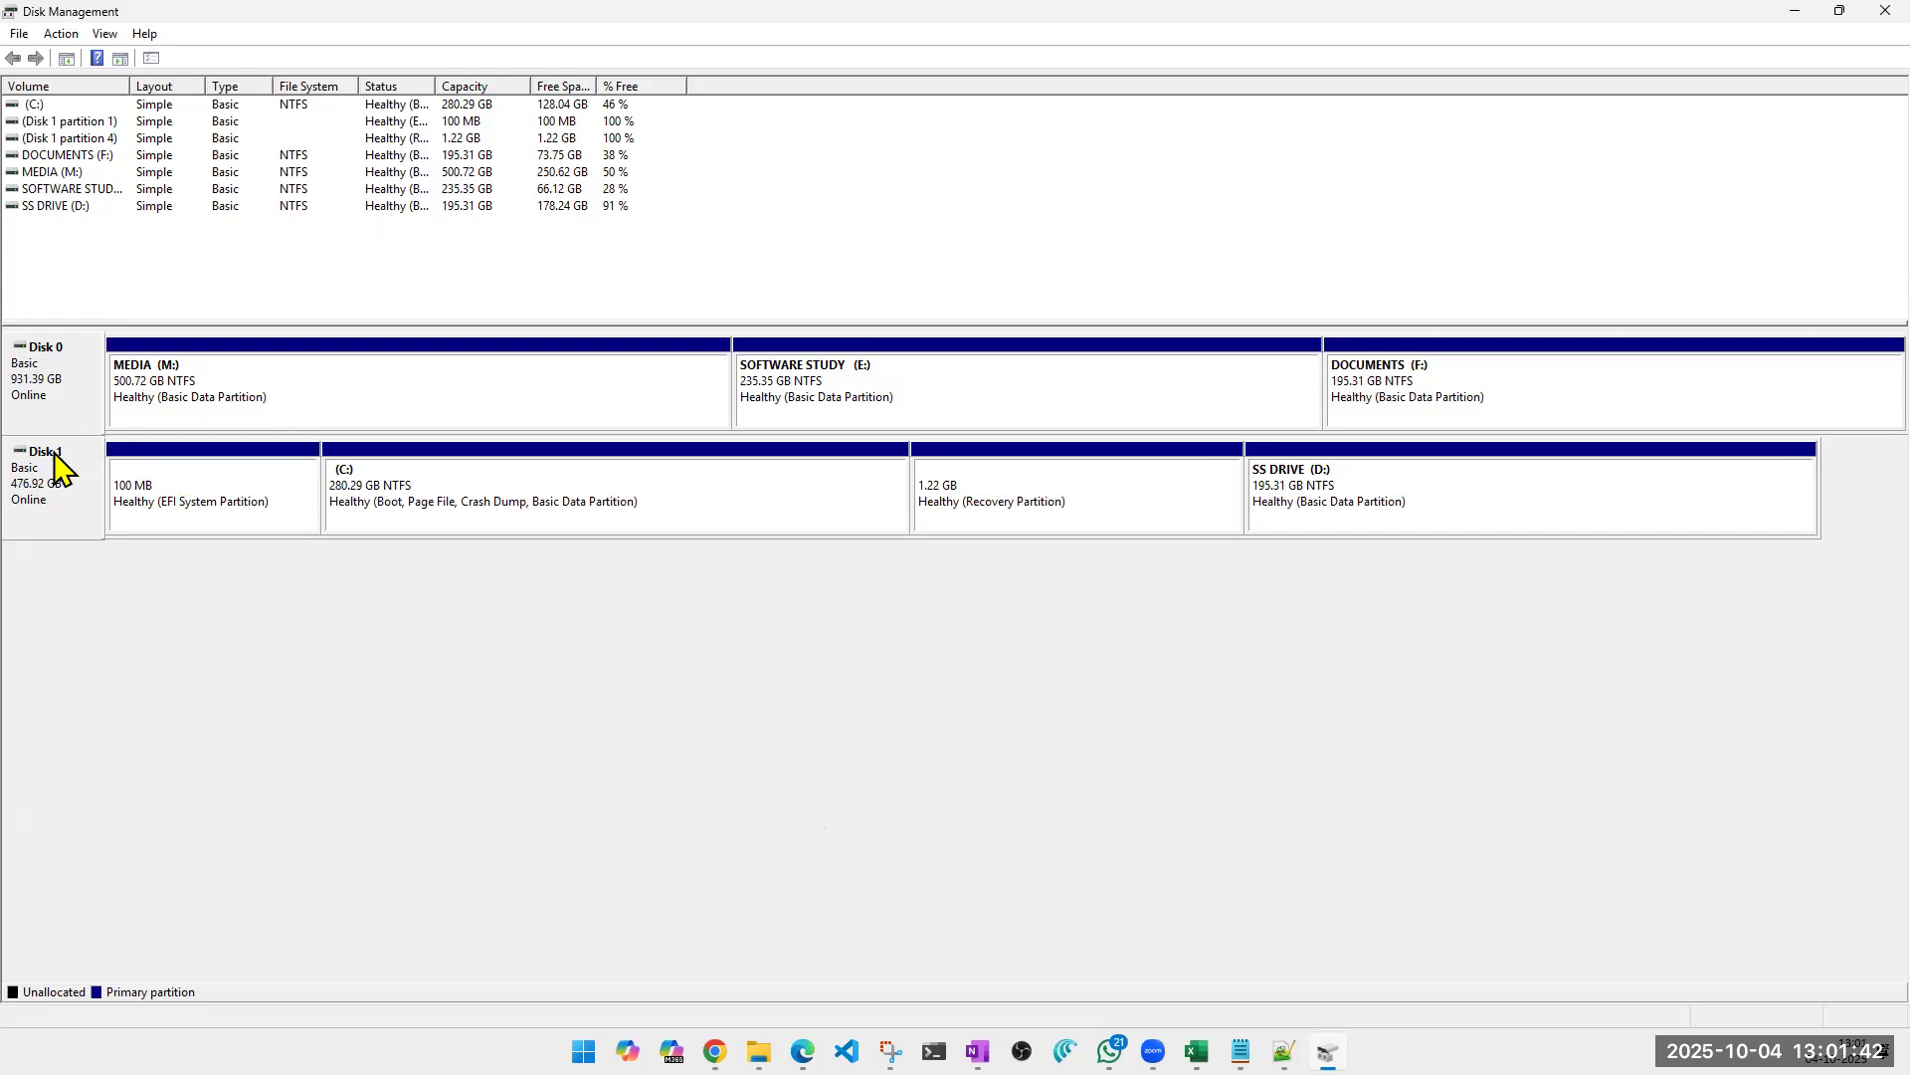
pyautogui.click(76, 402)
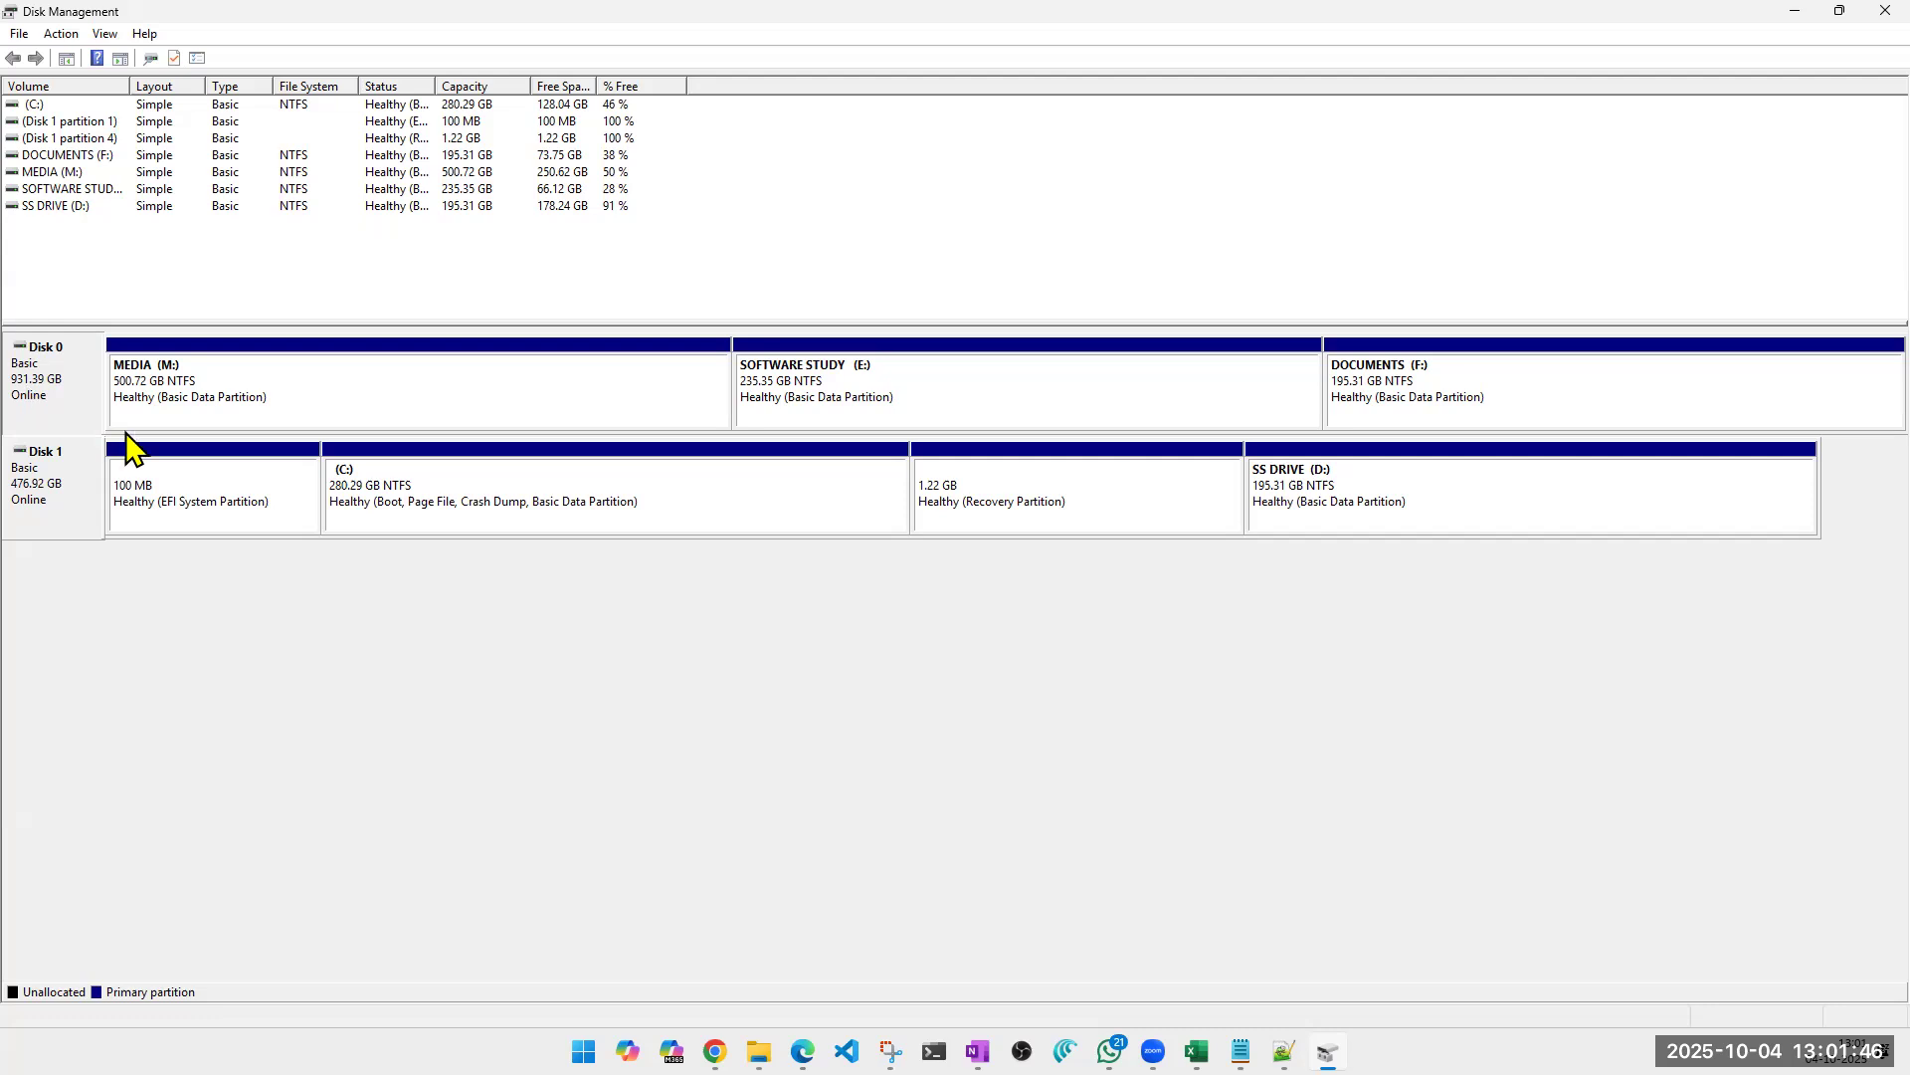
pyautogui.click(373, 398)
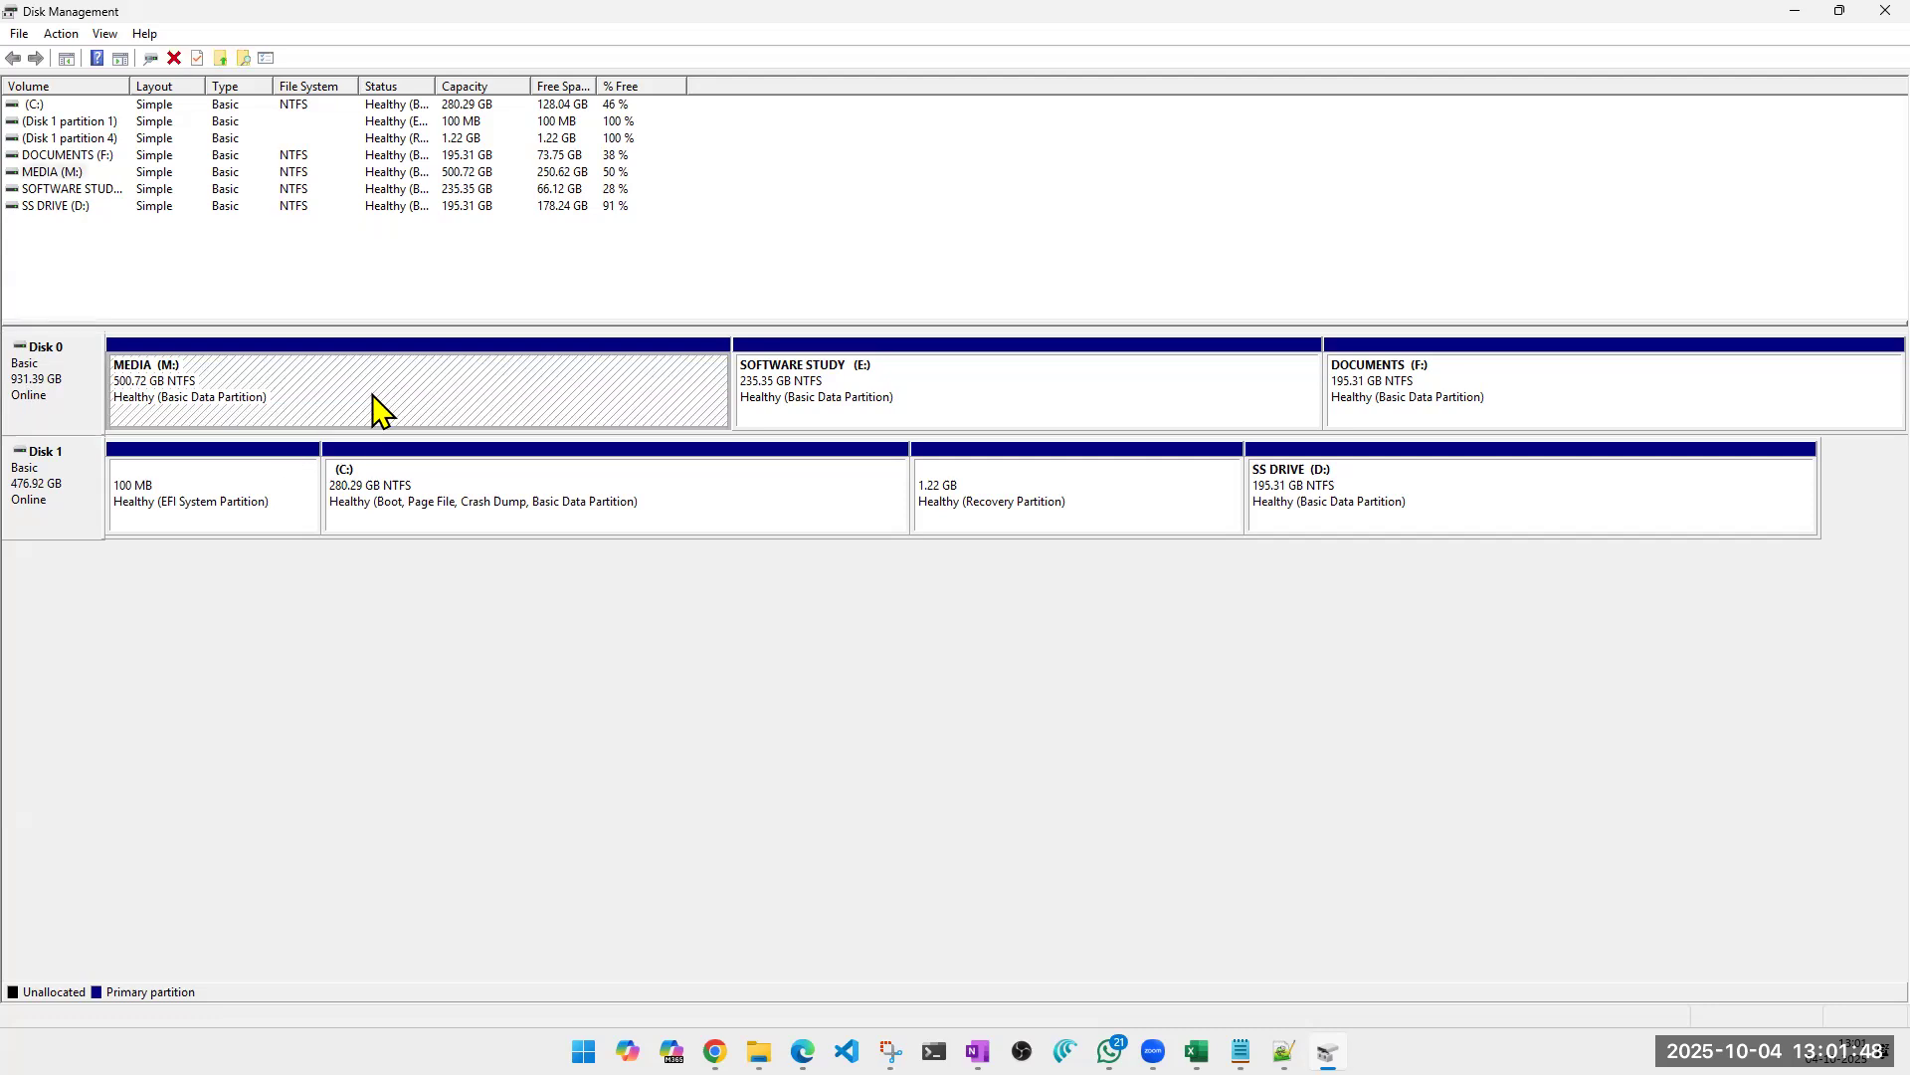
pyautogui.click(831, 378)
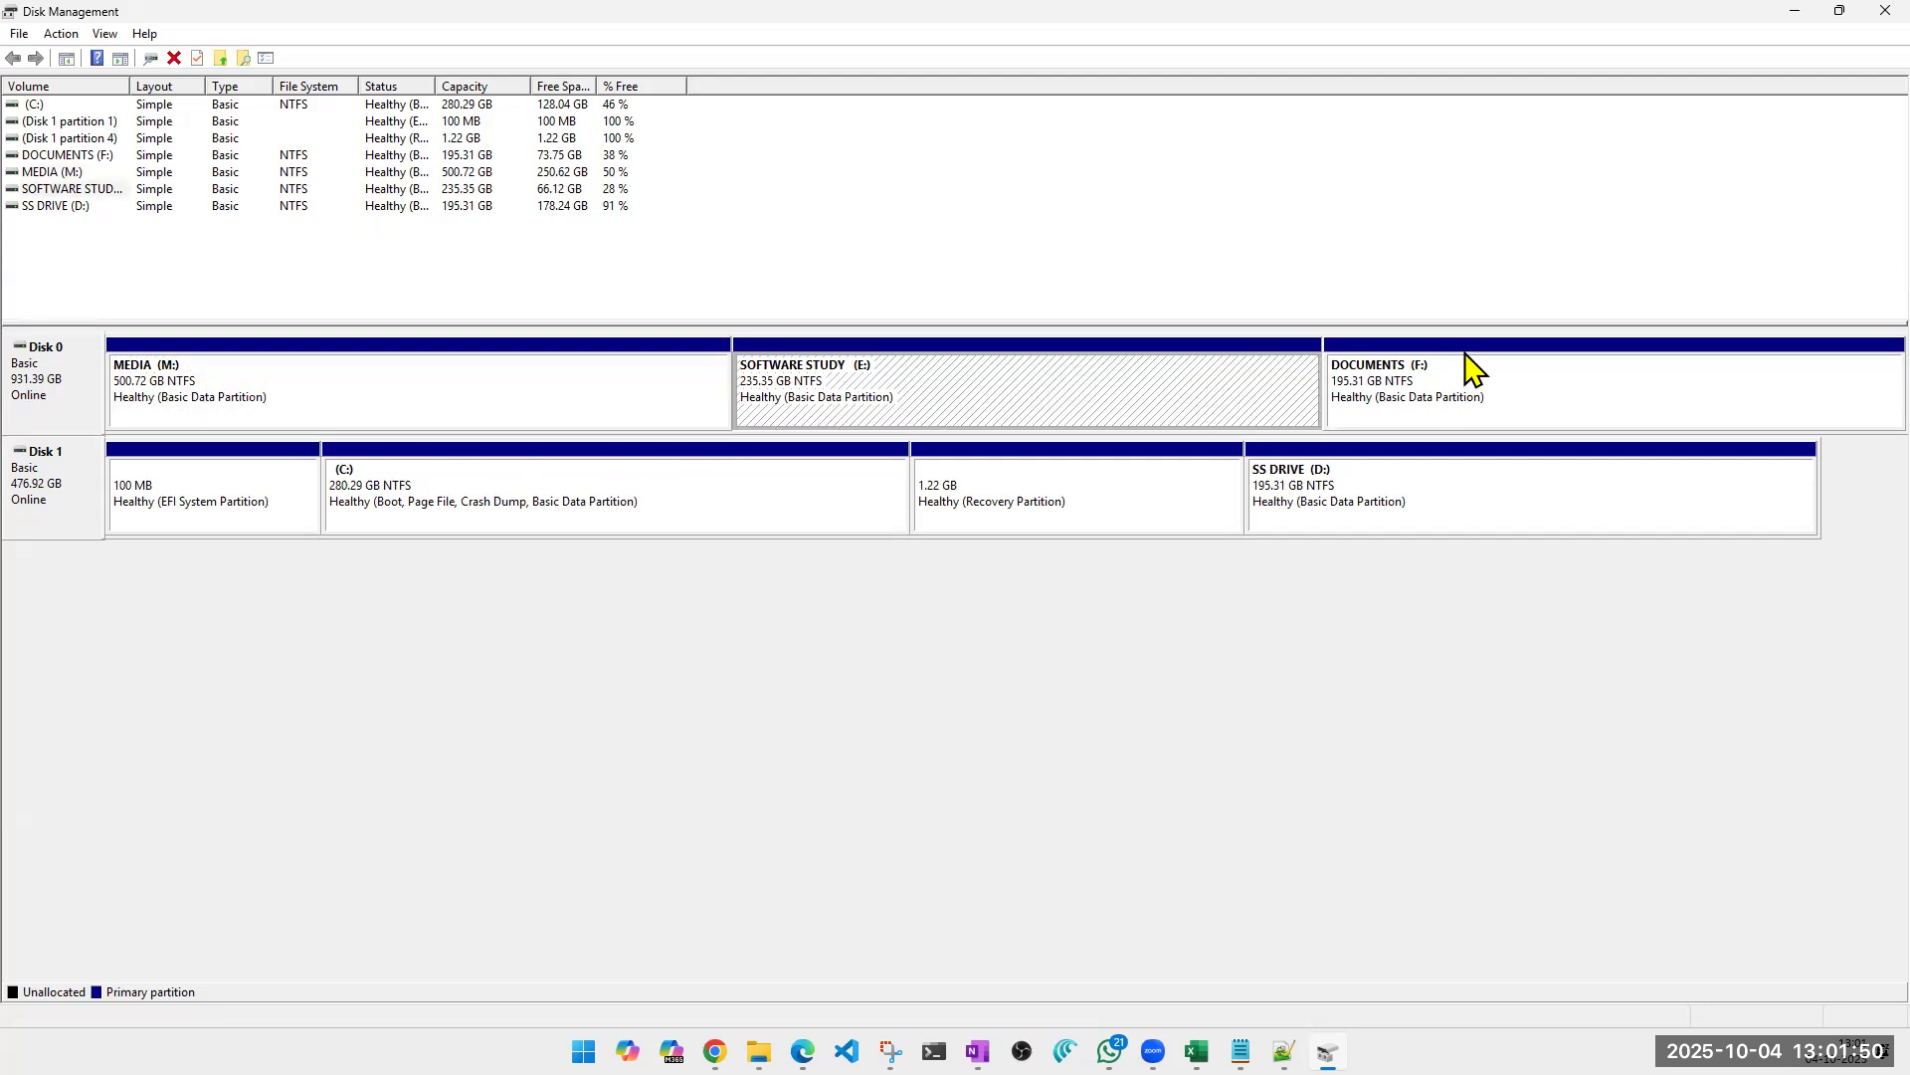
pyautogui.click(1460, 393)
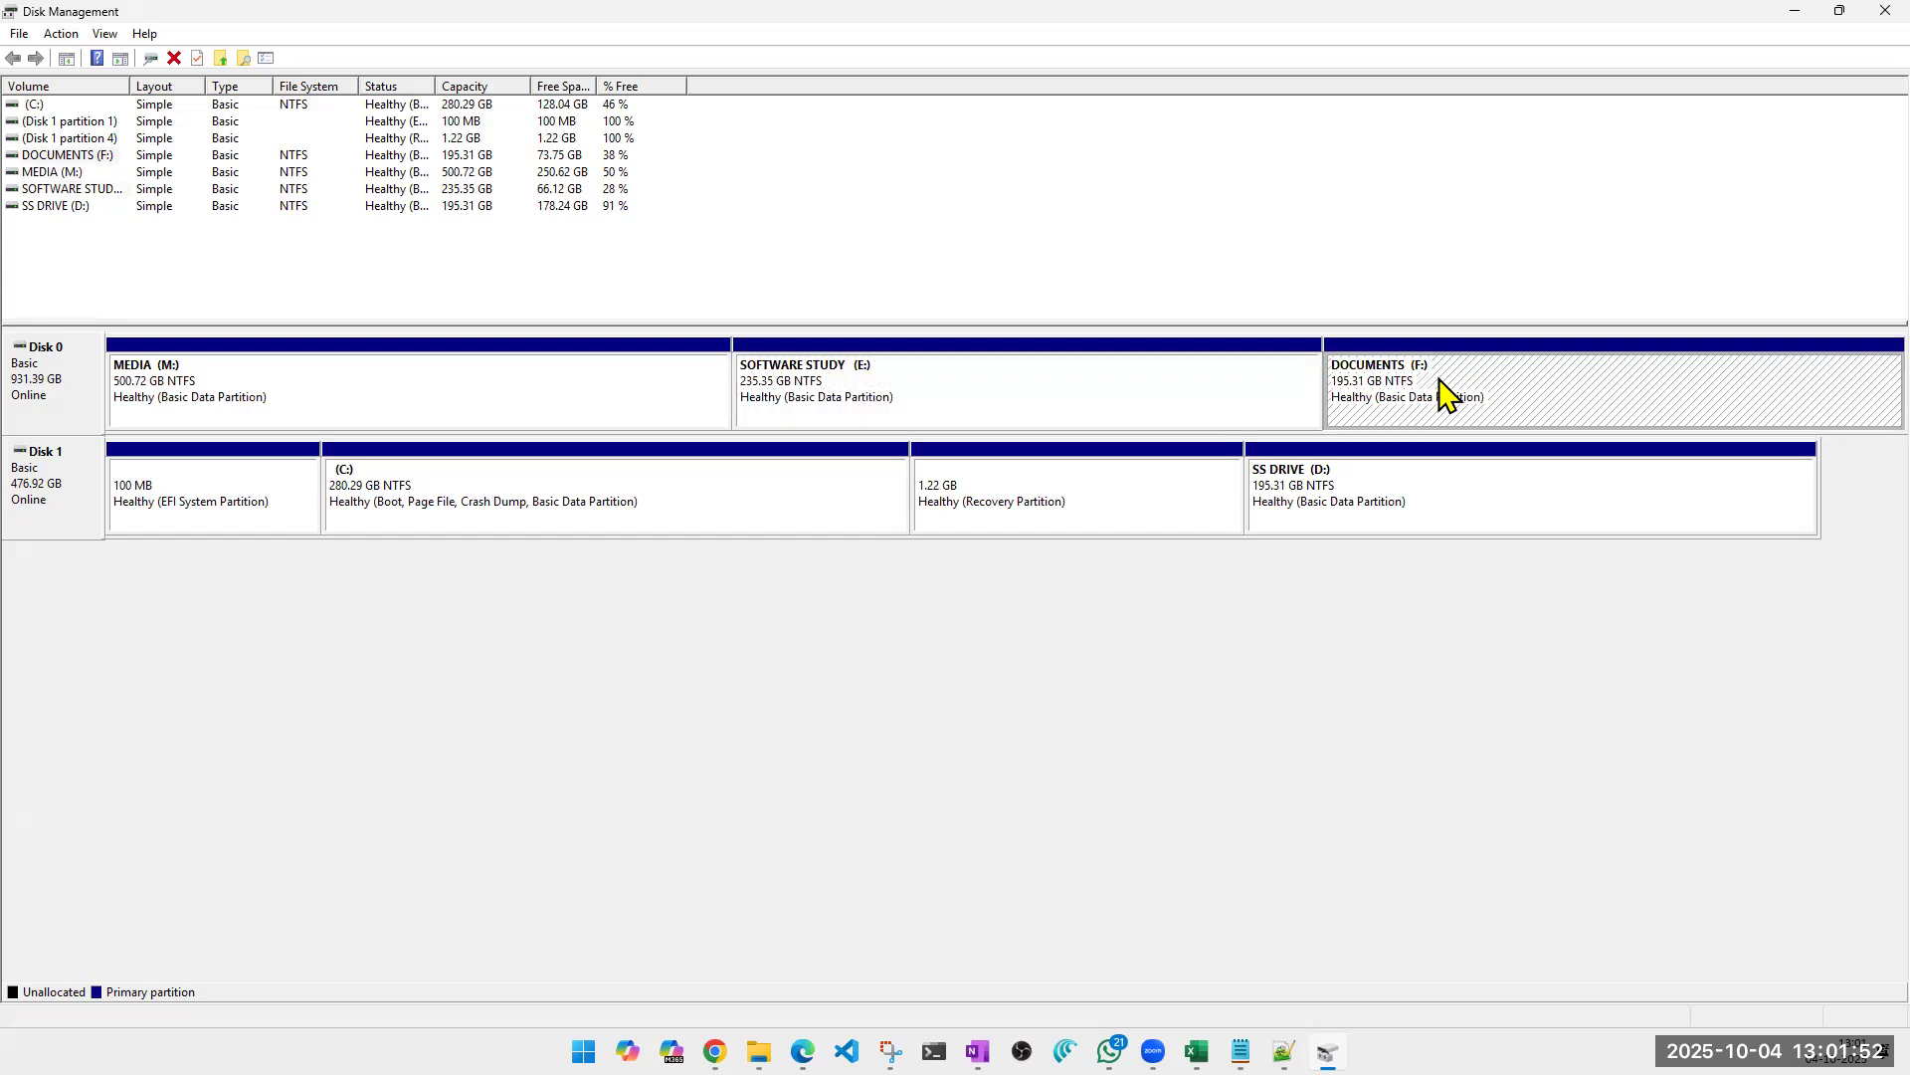
# Examine how Disk 0 and Disk 1 are divided, selecting each disk and Disk 0's MEDIA (M:), SOFTWARE STUDY (E:) and DOCUMENTS (F:) partitions.
pyautogui.click(69, 522)
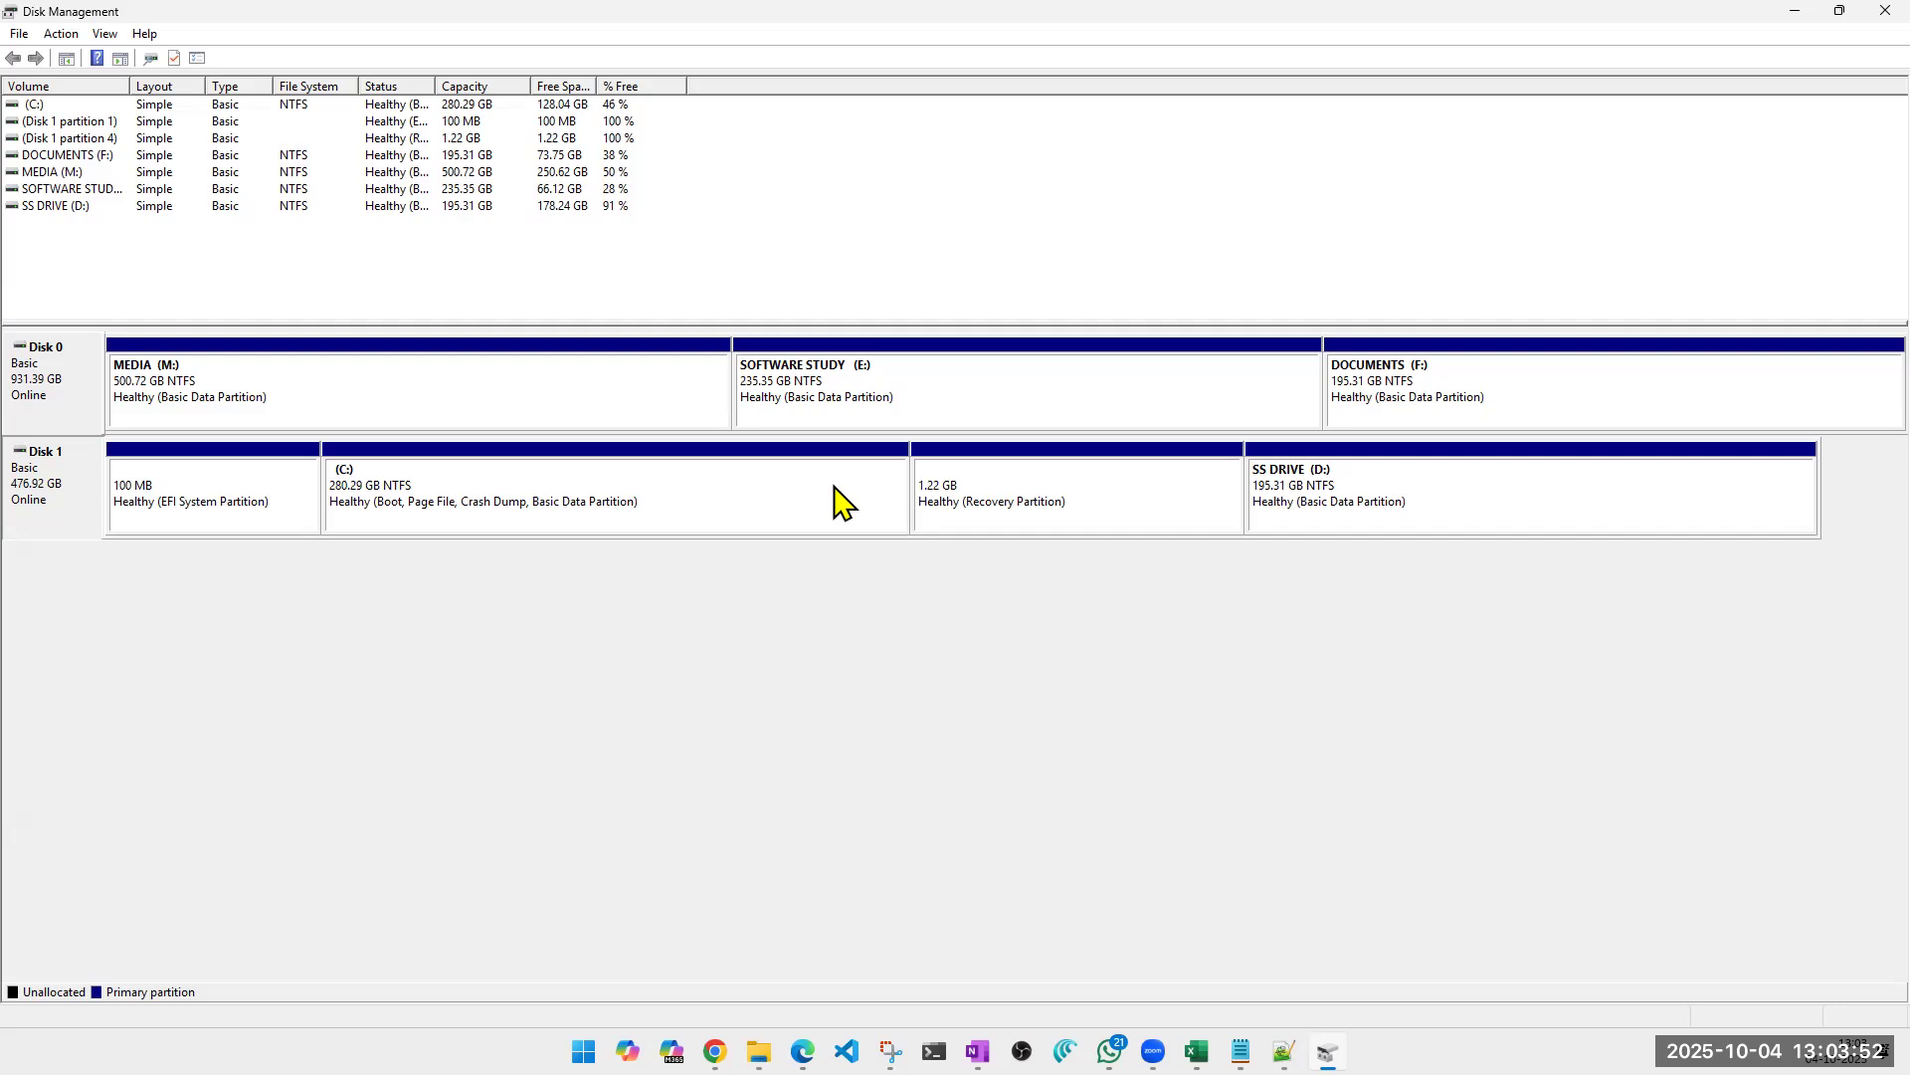
pyautogui.click(604, 413)
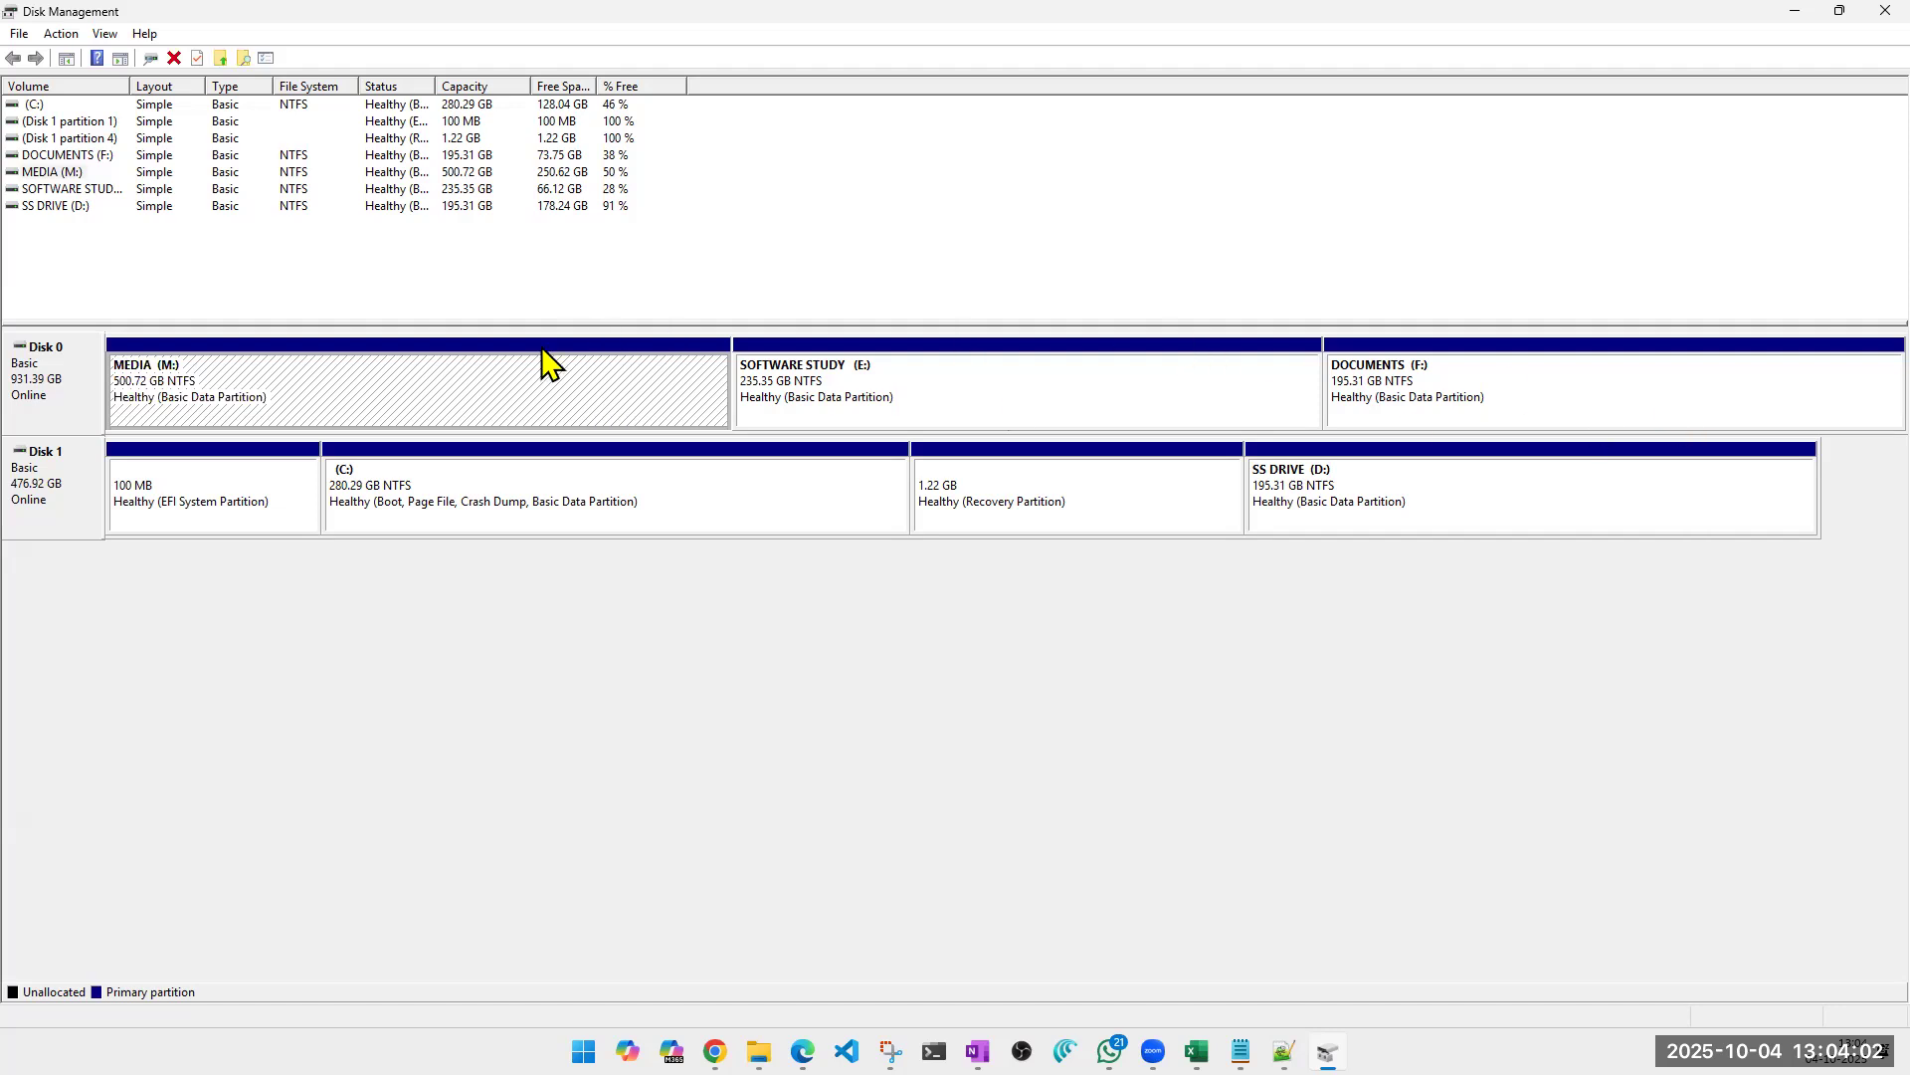
pyautogui.click(78, 403)
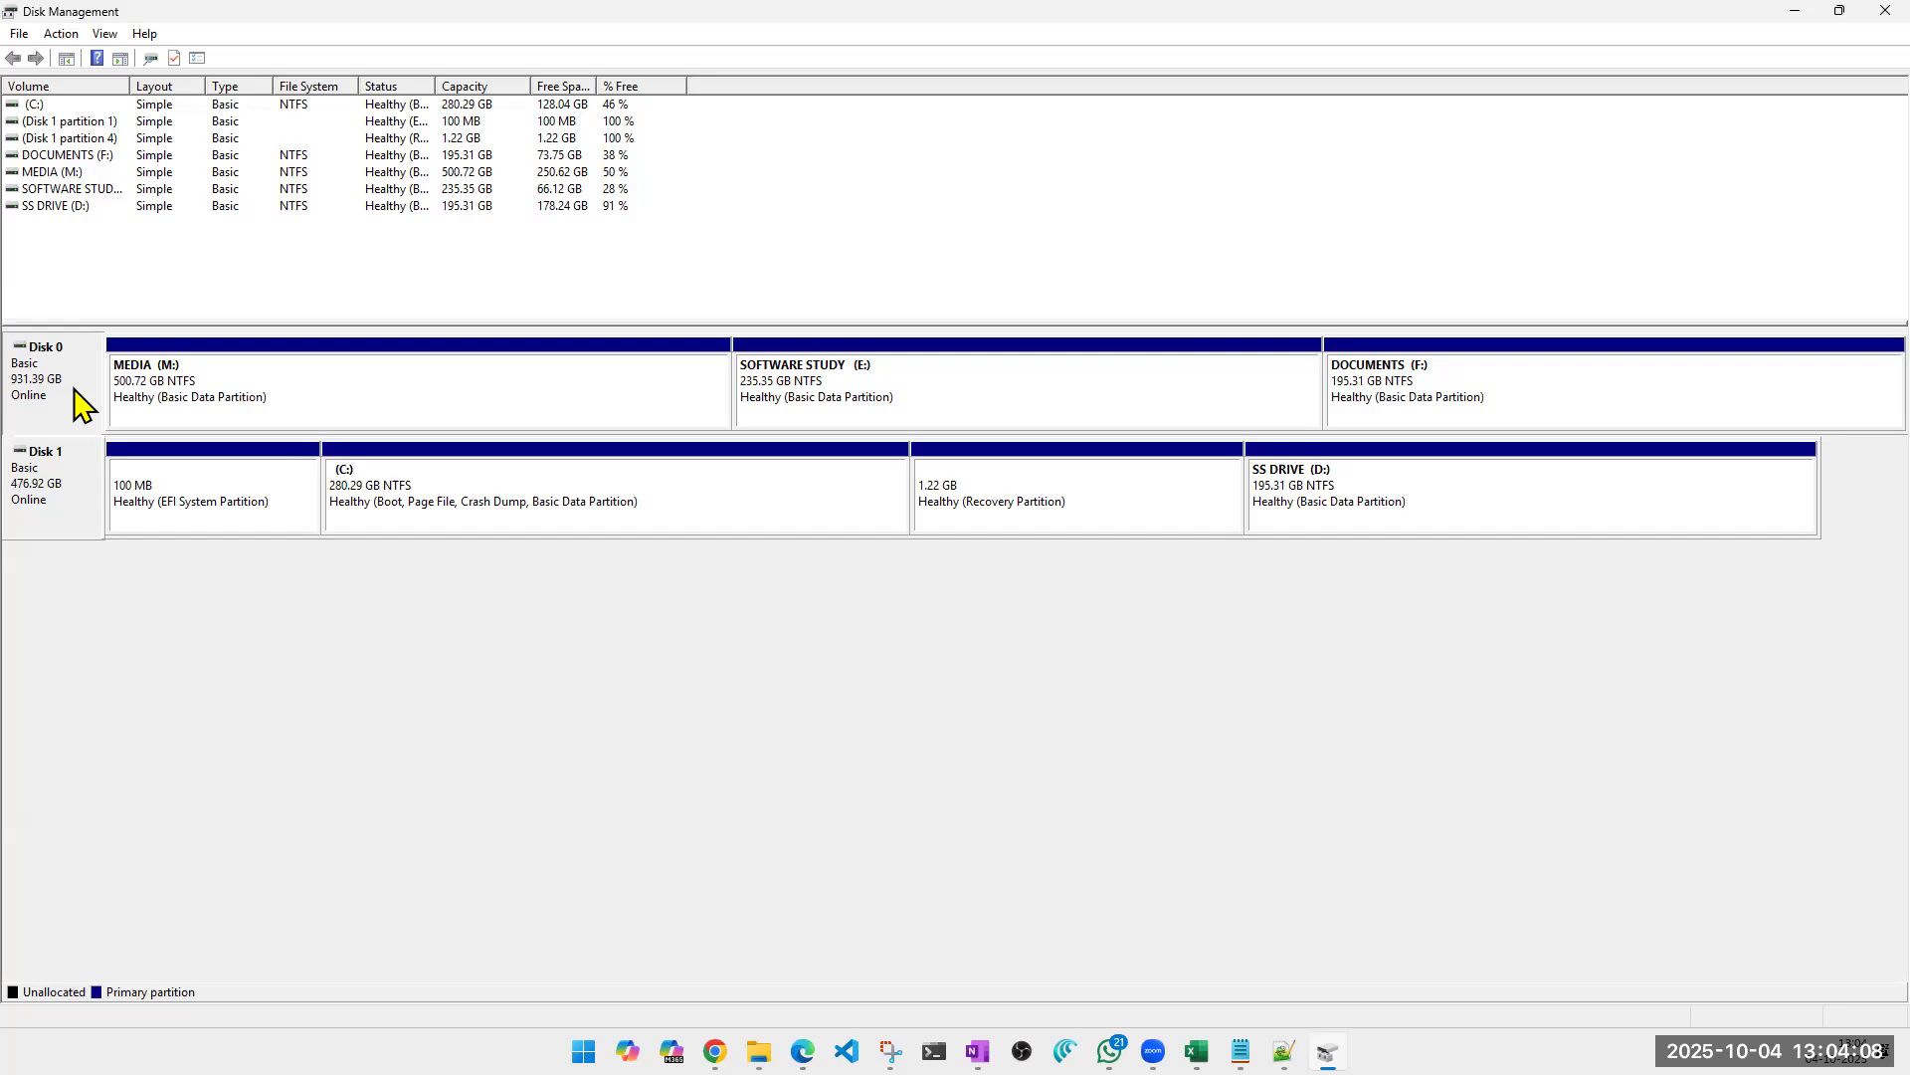
pyautogui.click(400, 416)
pyautogui.click(953, 412)
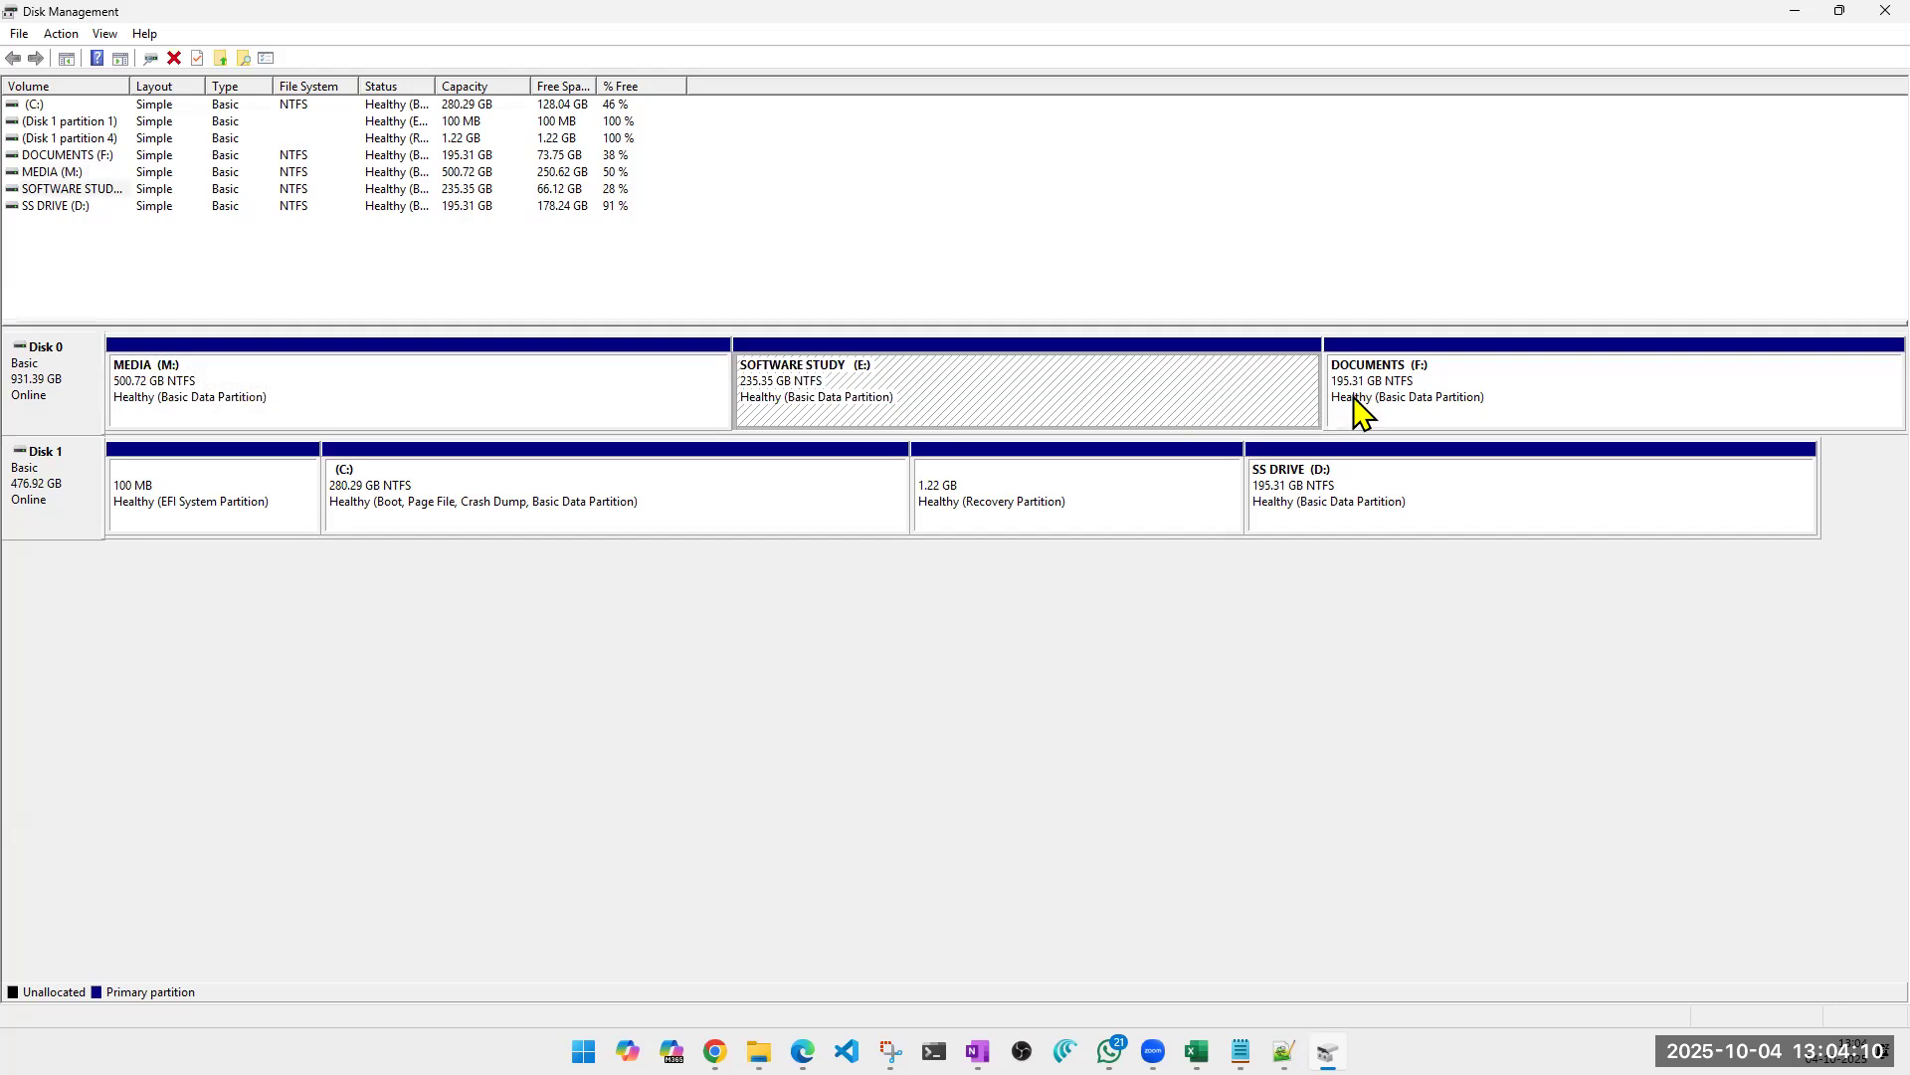
pyautogui.click(1405, 406)
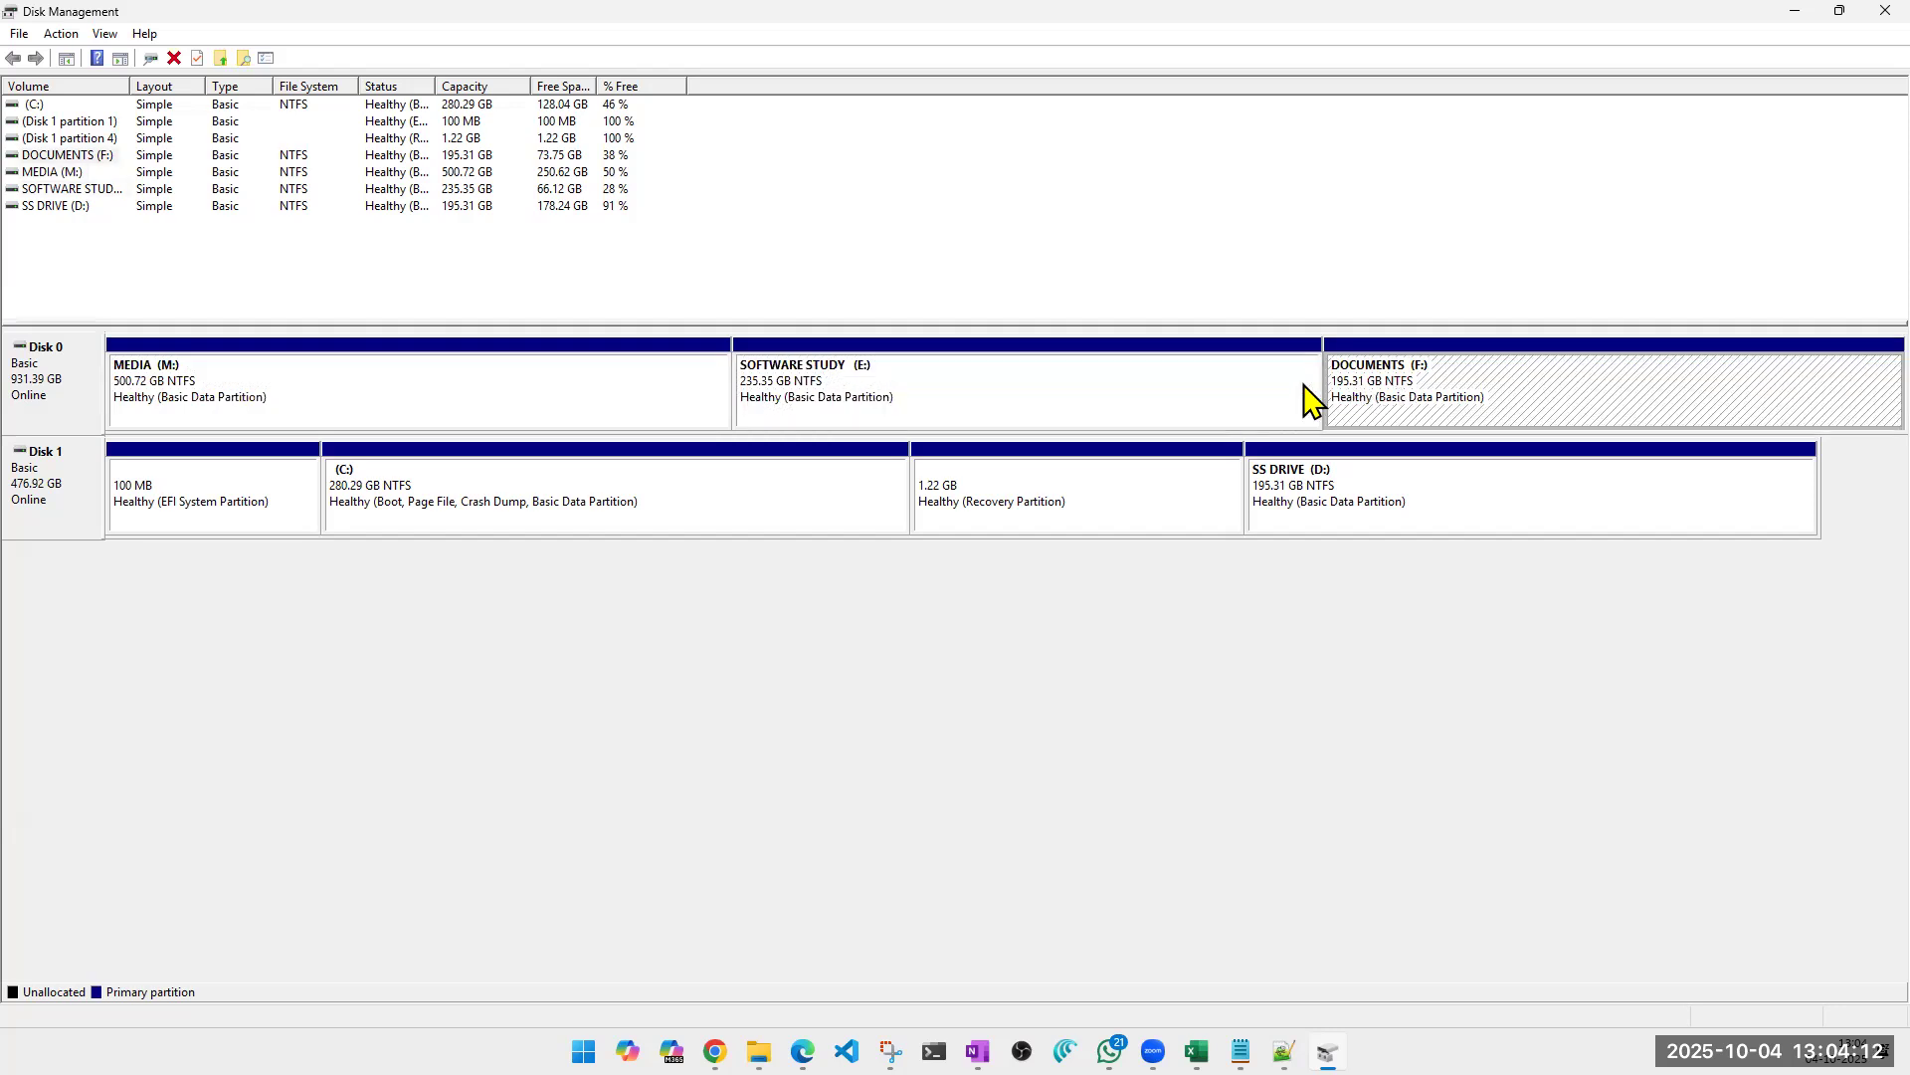
pyautogui.click(80, 398)
pyautogui.click(65, 463)
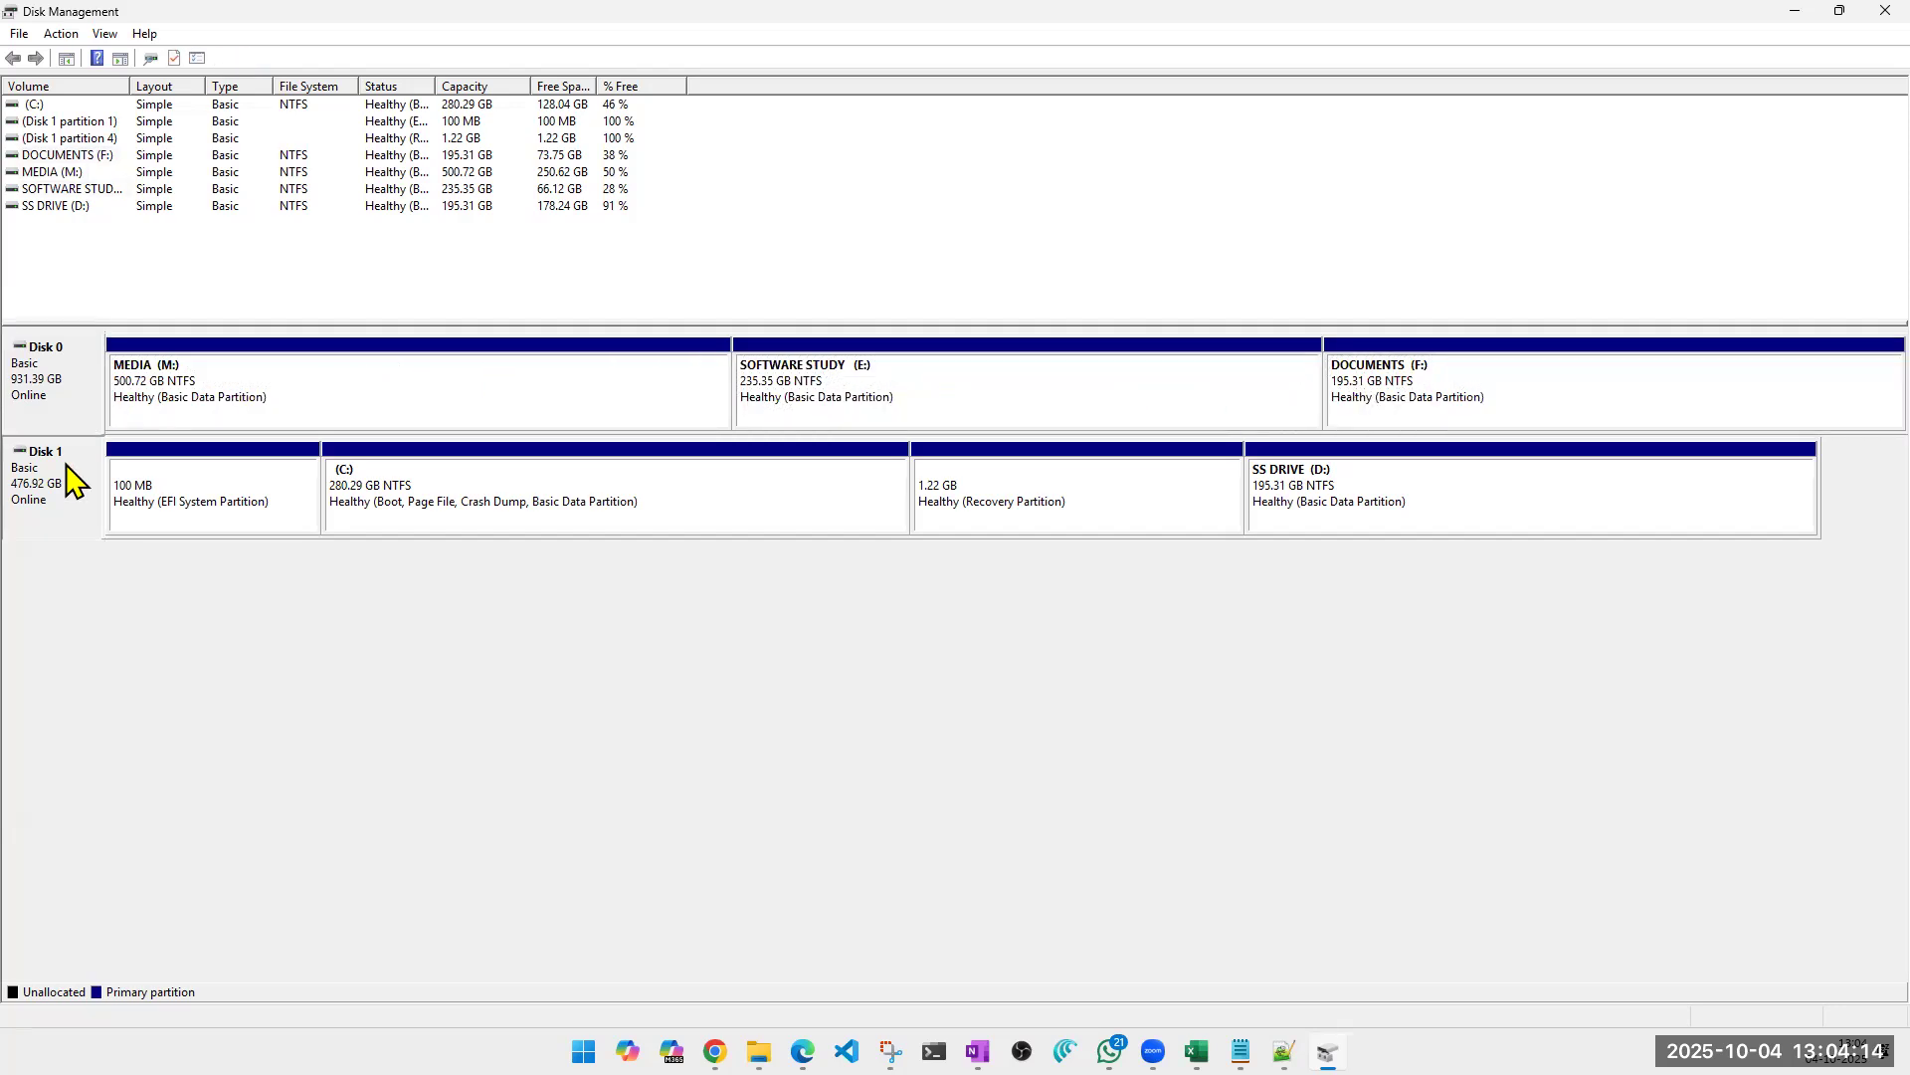
pyautogui.click(54, 379)
pyautogui.click(66, 502)
pyautogui.click(55, 378)
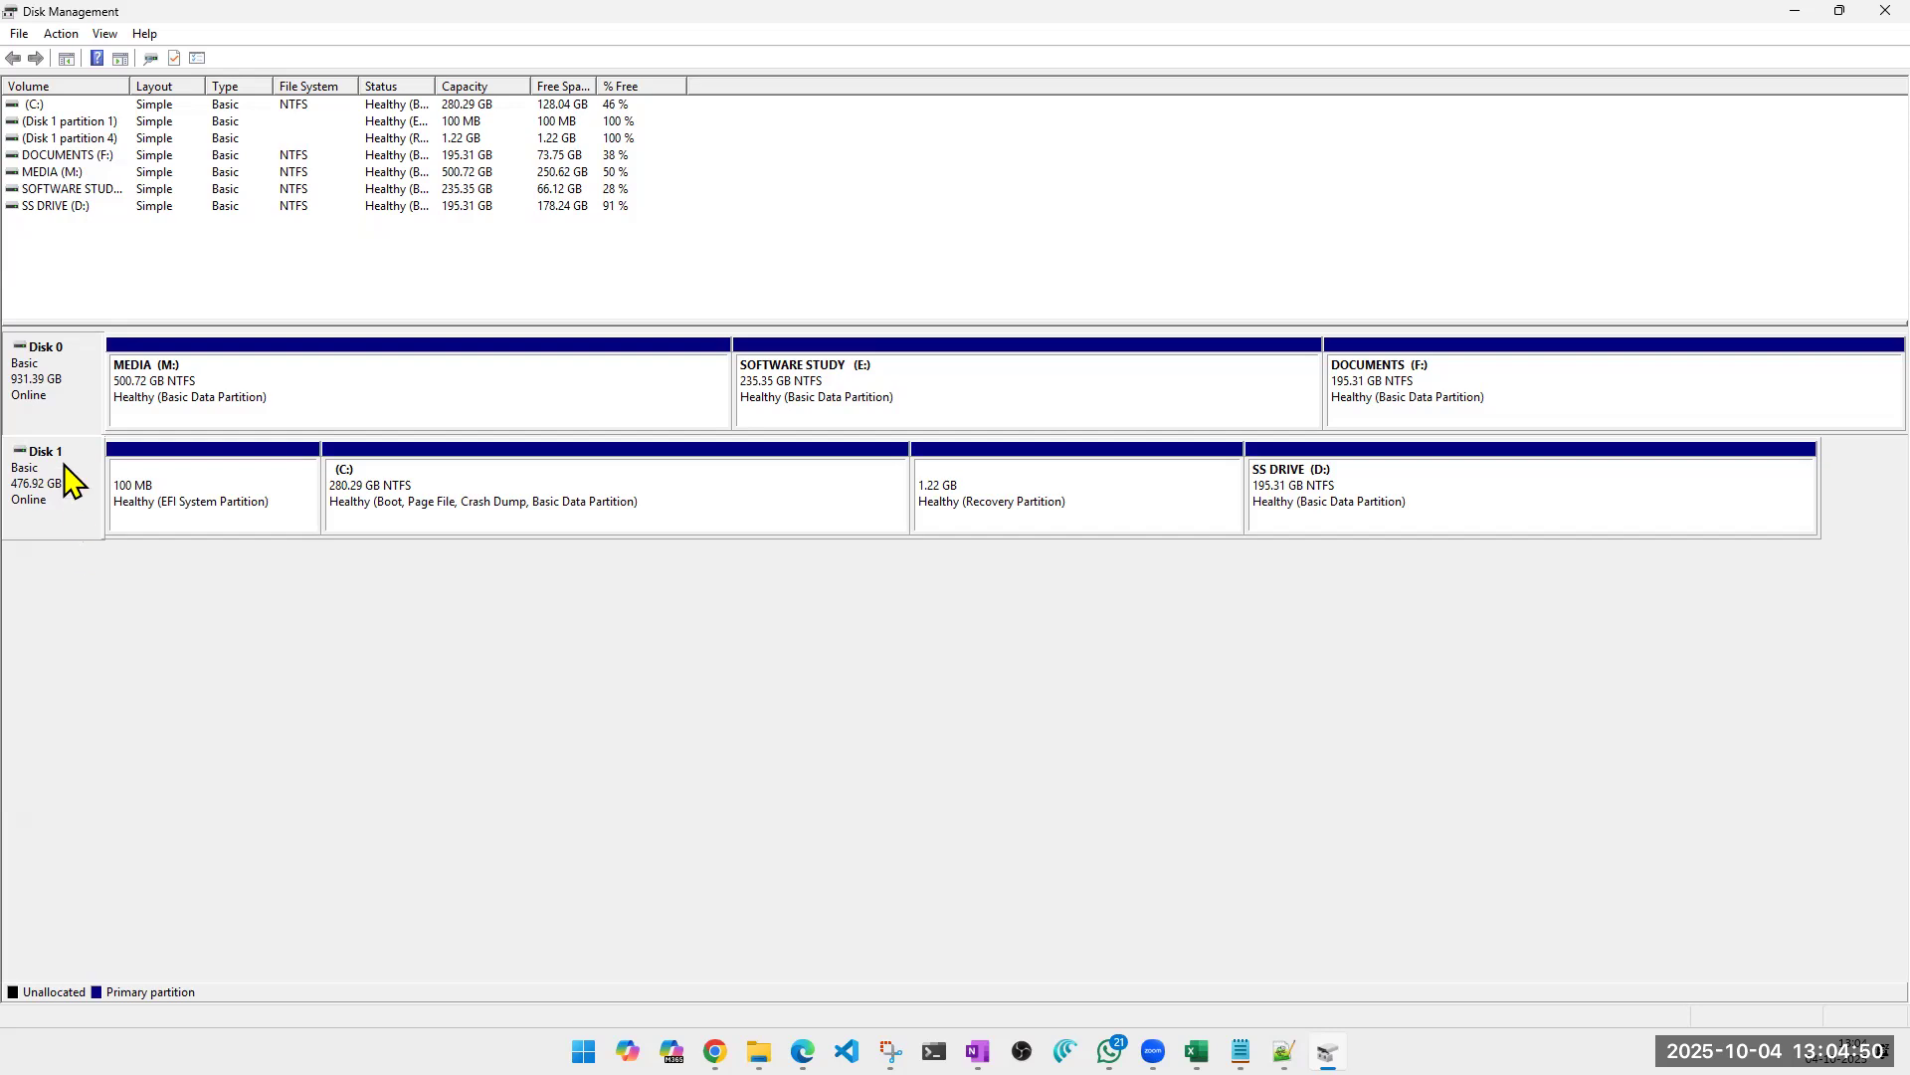
# Review the disk-level operations available for Disk 0 and Disk 1, such as converting to dynamic or taking offline, without applying any.
pyautogui.rightClick(60, 386)
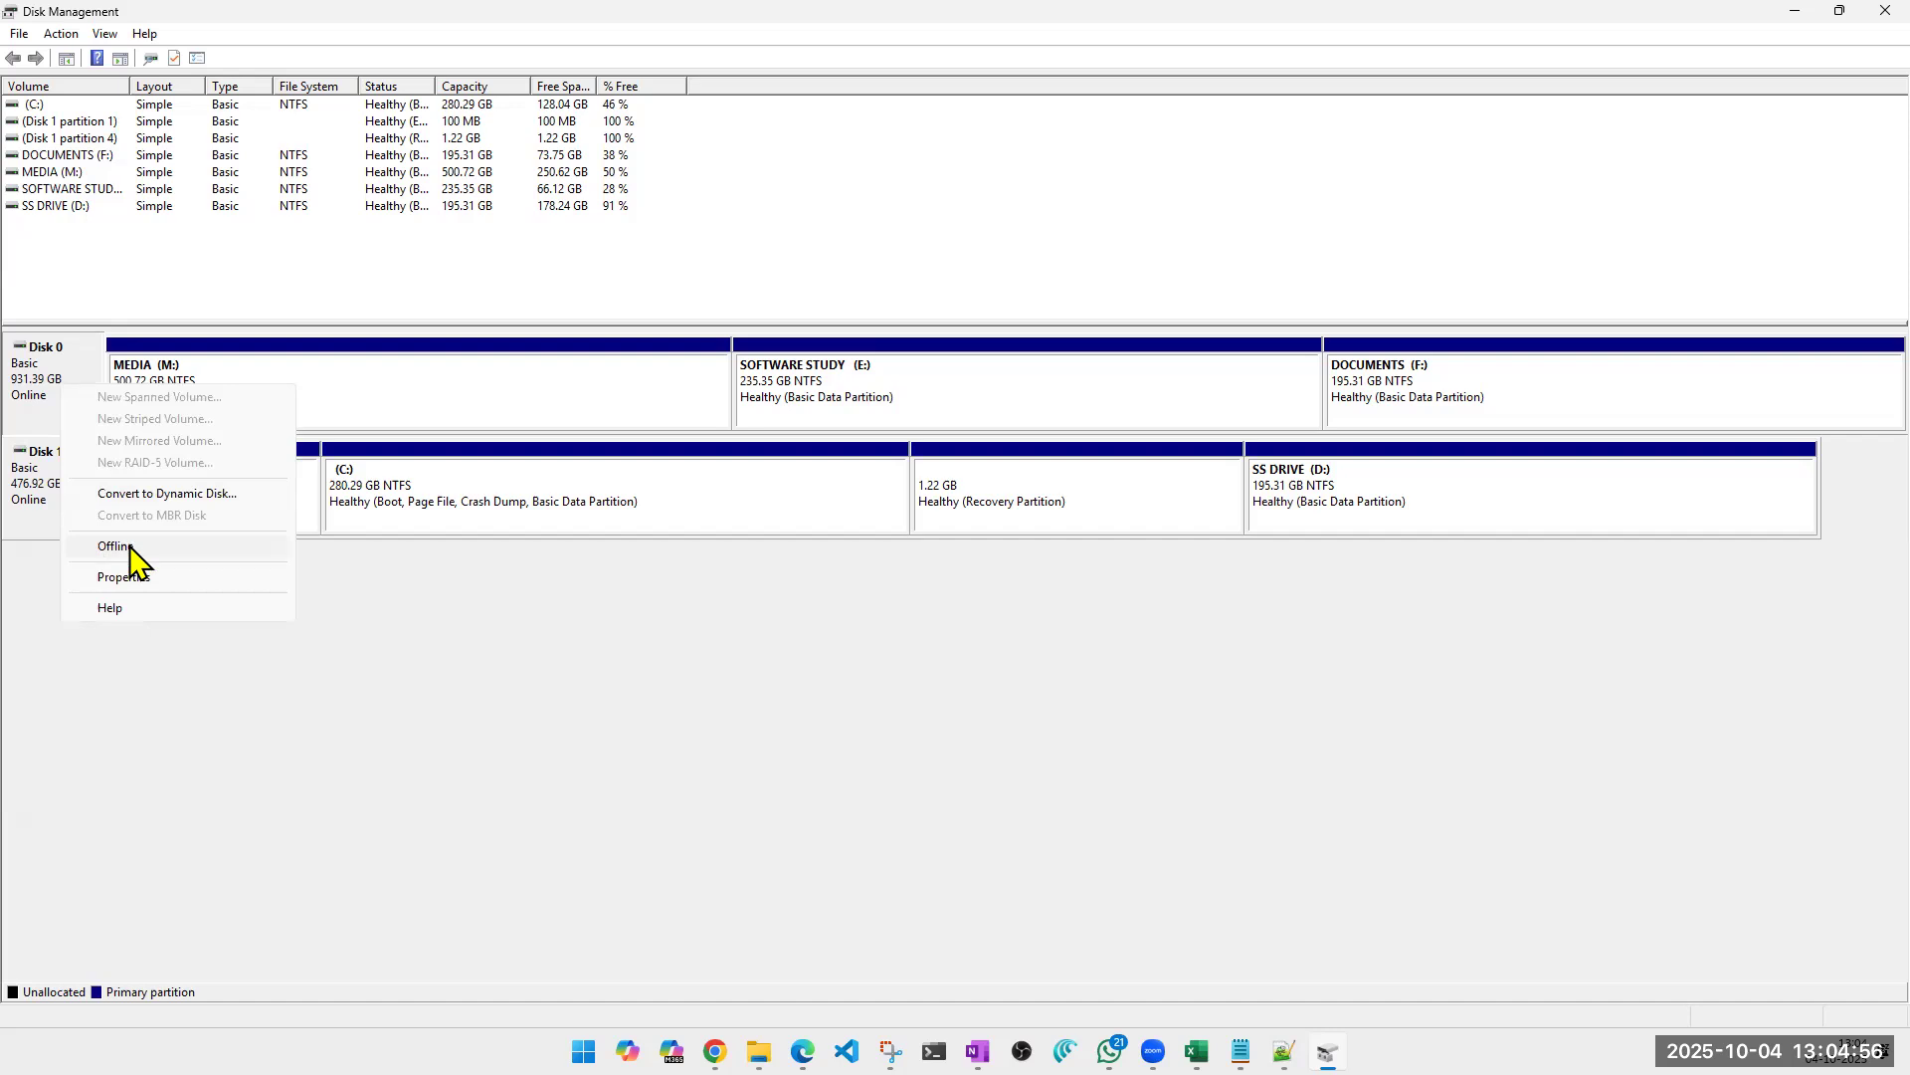
pyautogui.rightClick(23, 482)
pyautogui.click(45, 375)
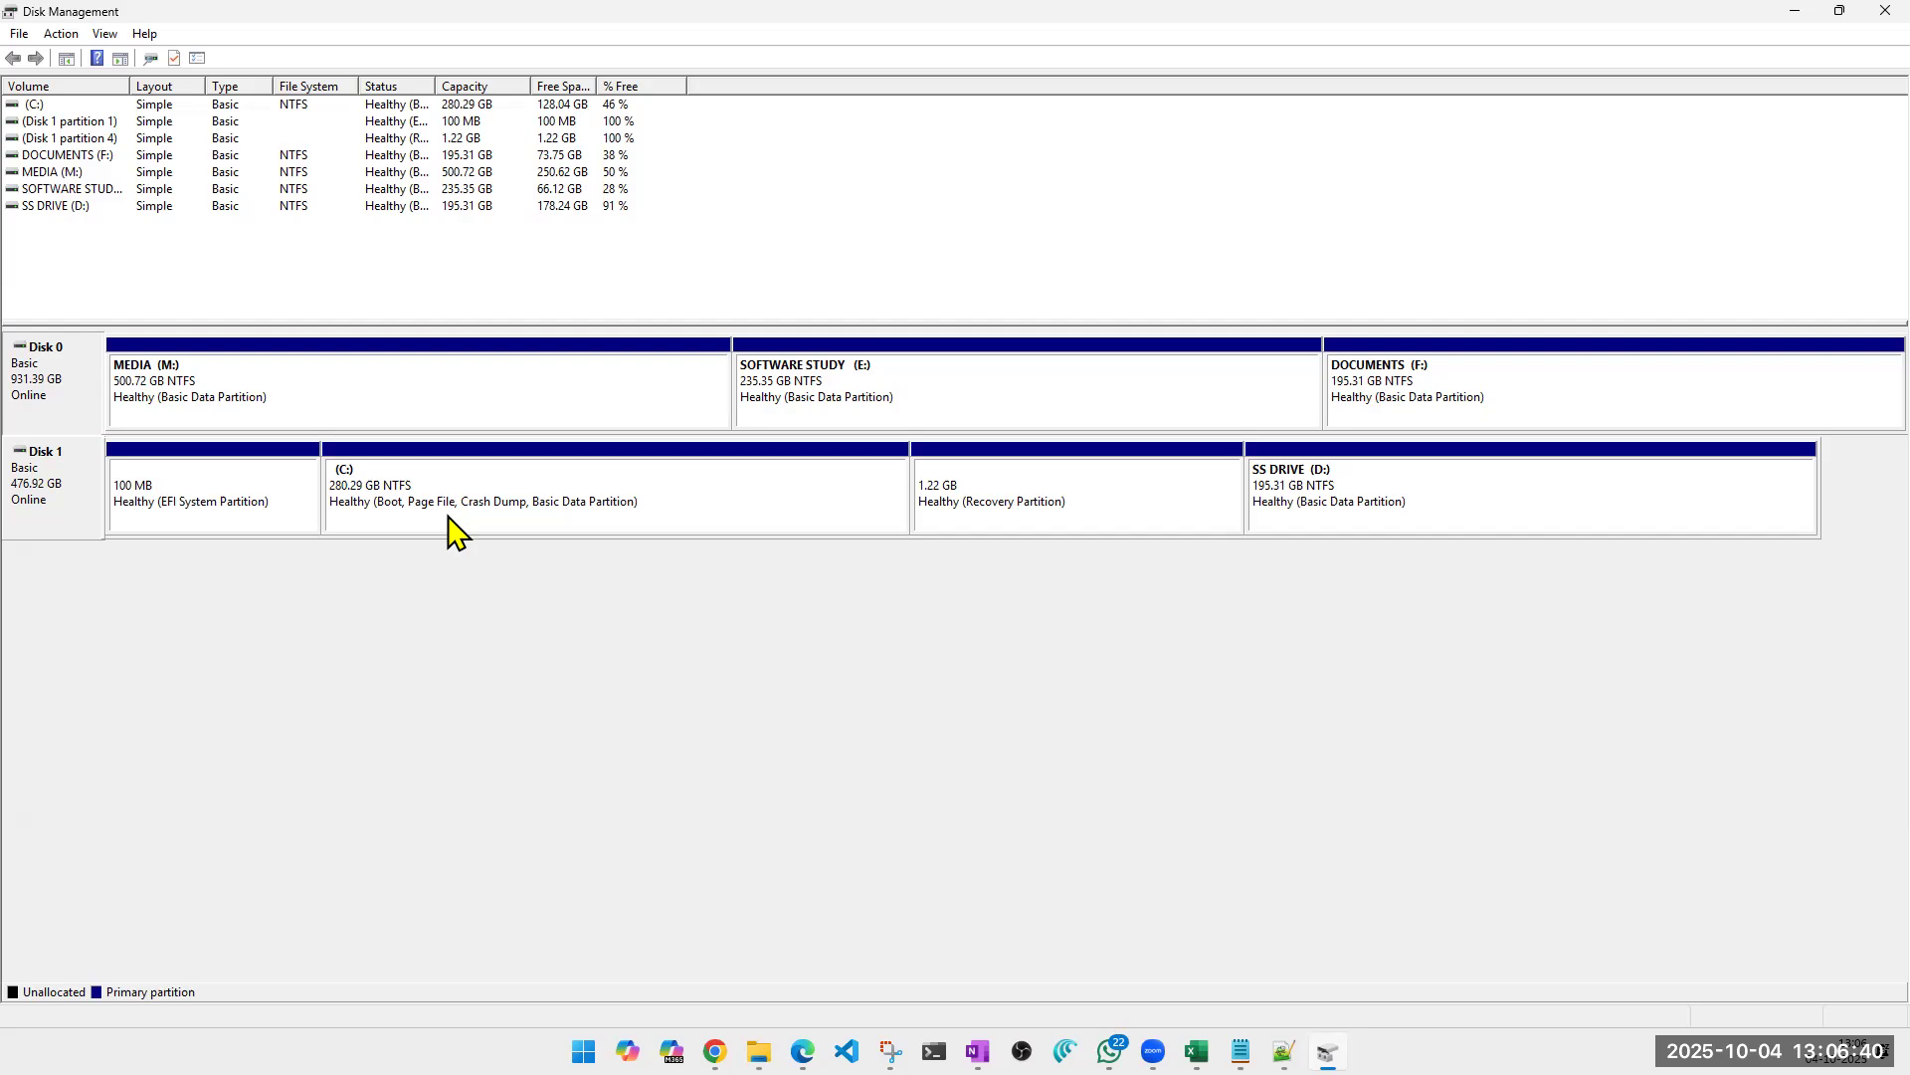
pyautogui.rightClick(65, 405)
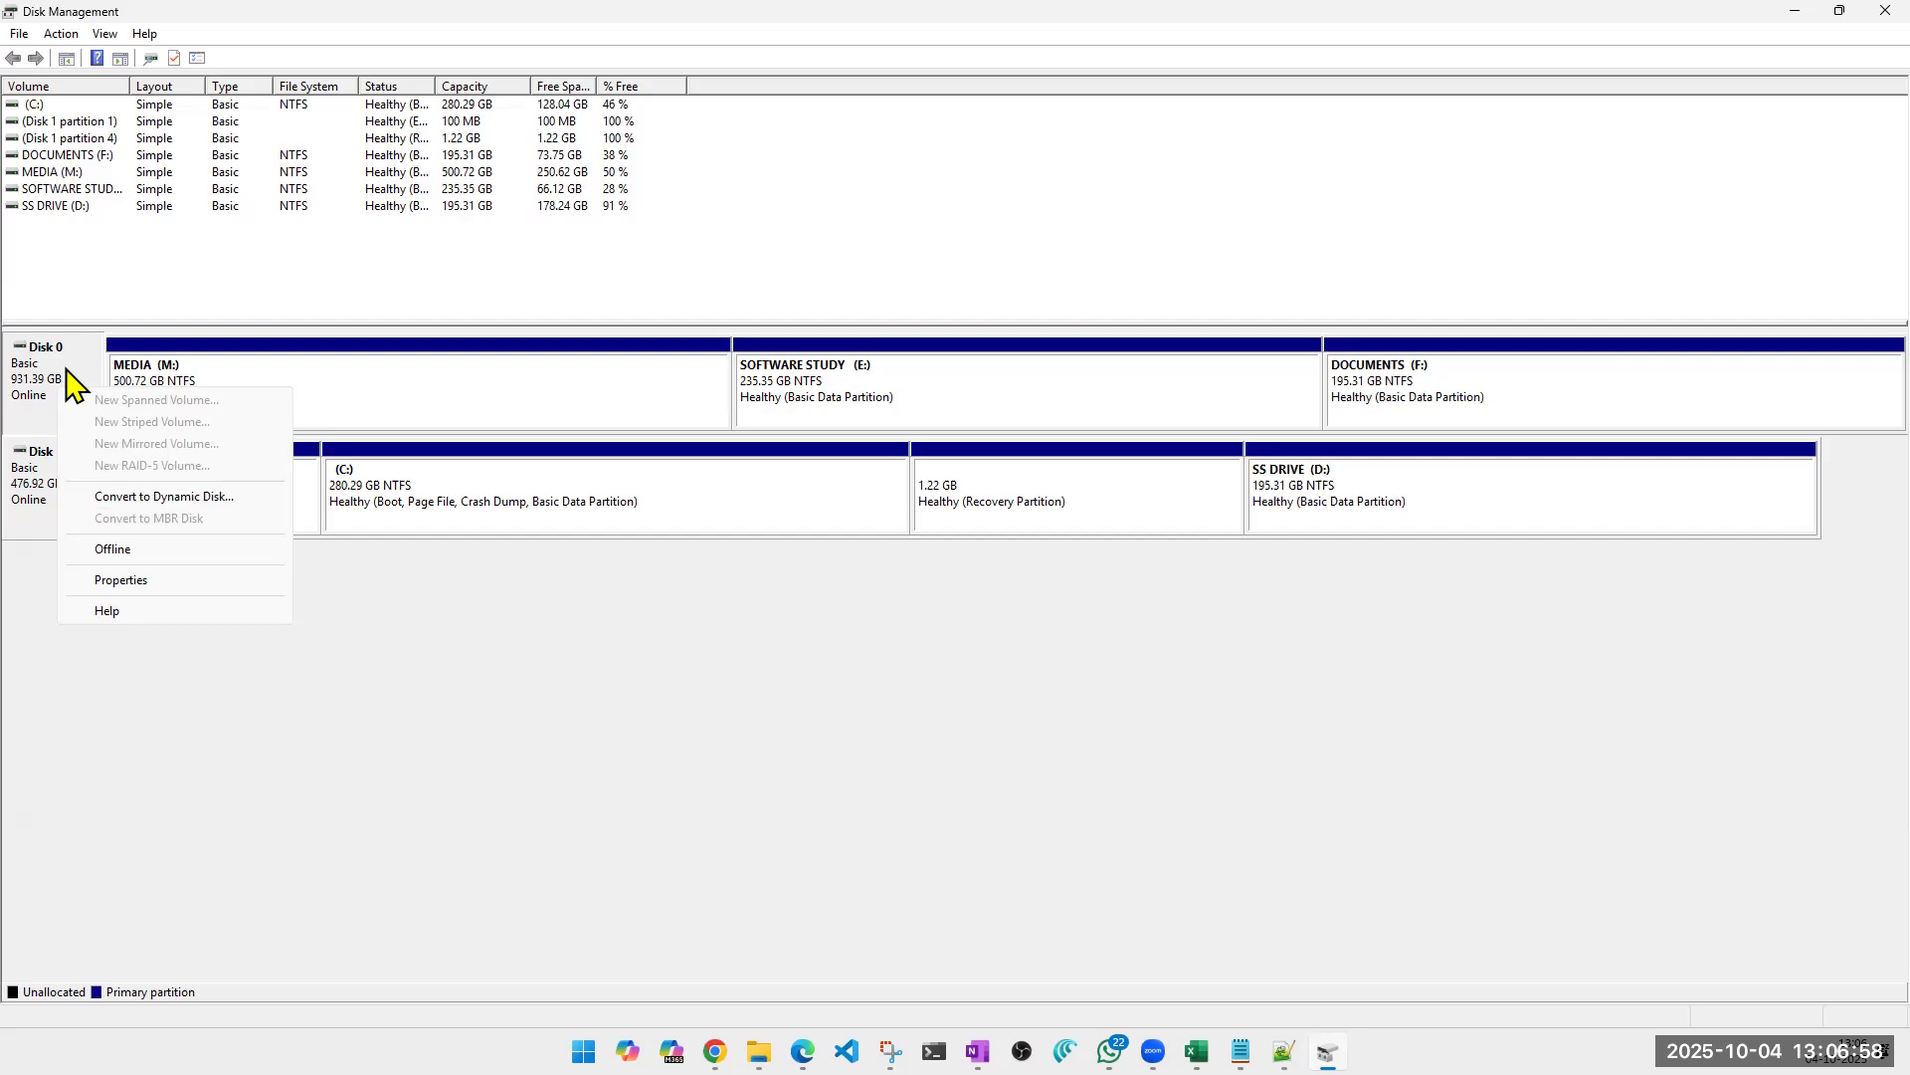
pyautogui.click(683, 836)
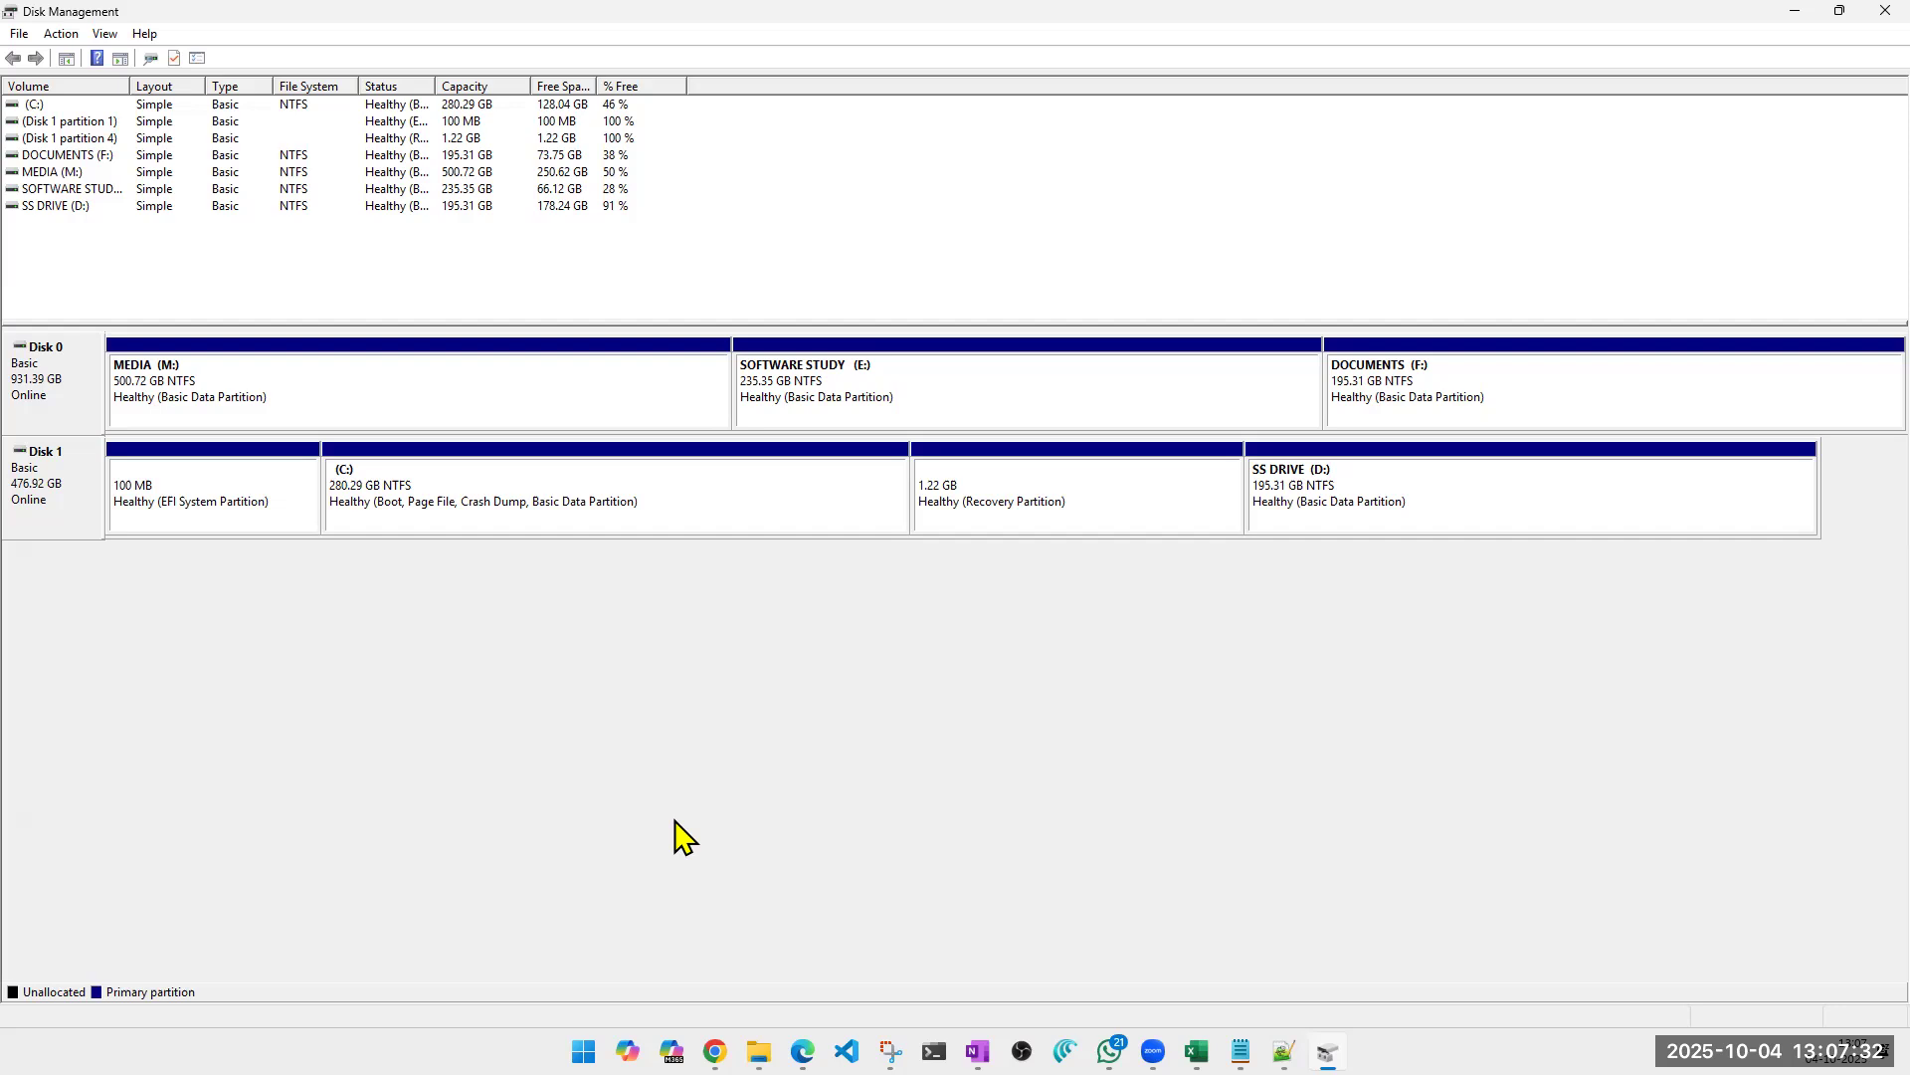
pyautogui.rightClick(42, 403)
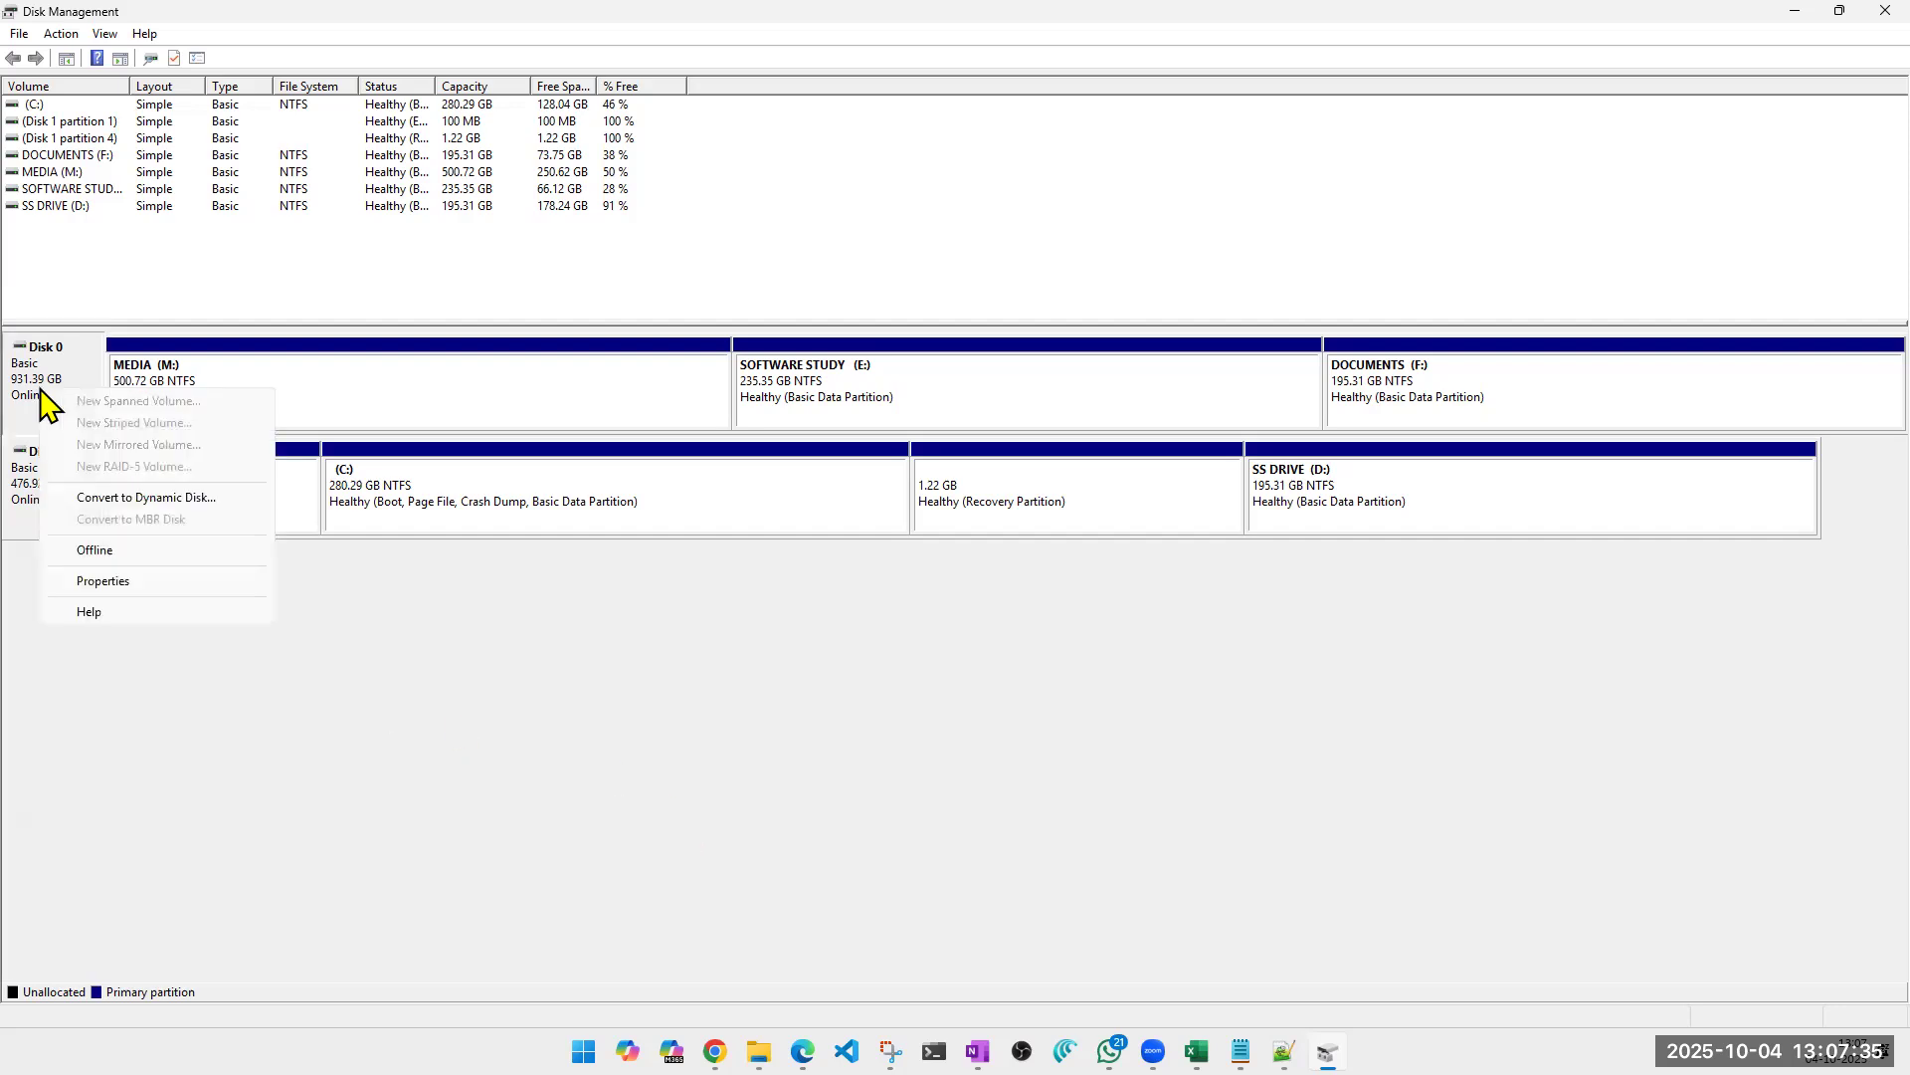
pyautogui.rightClick(30, 504)
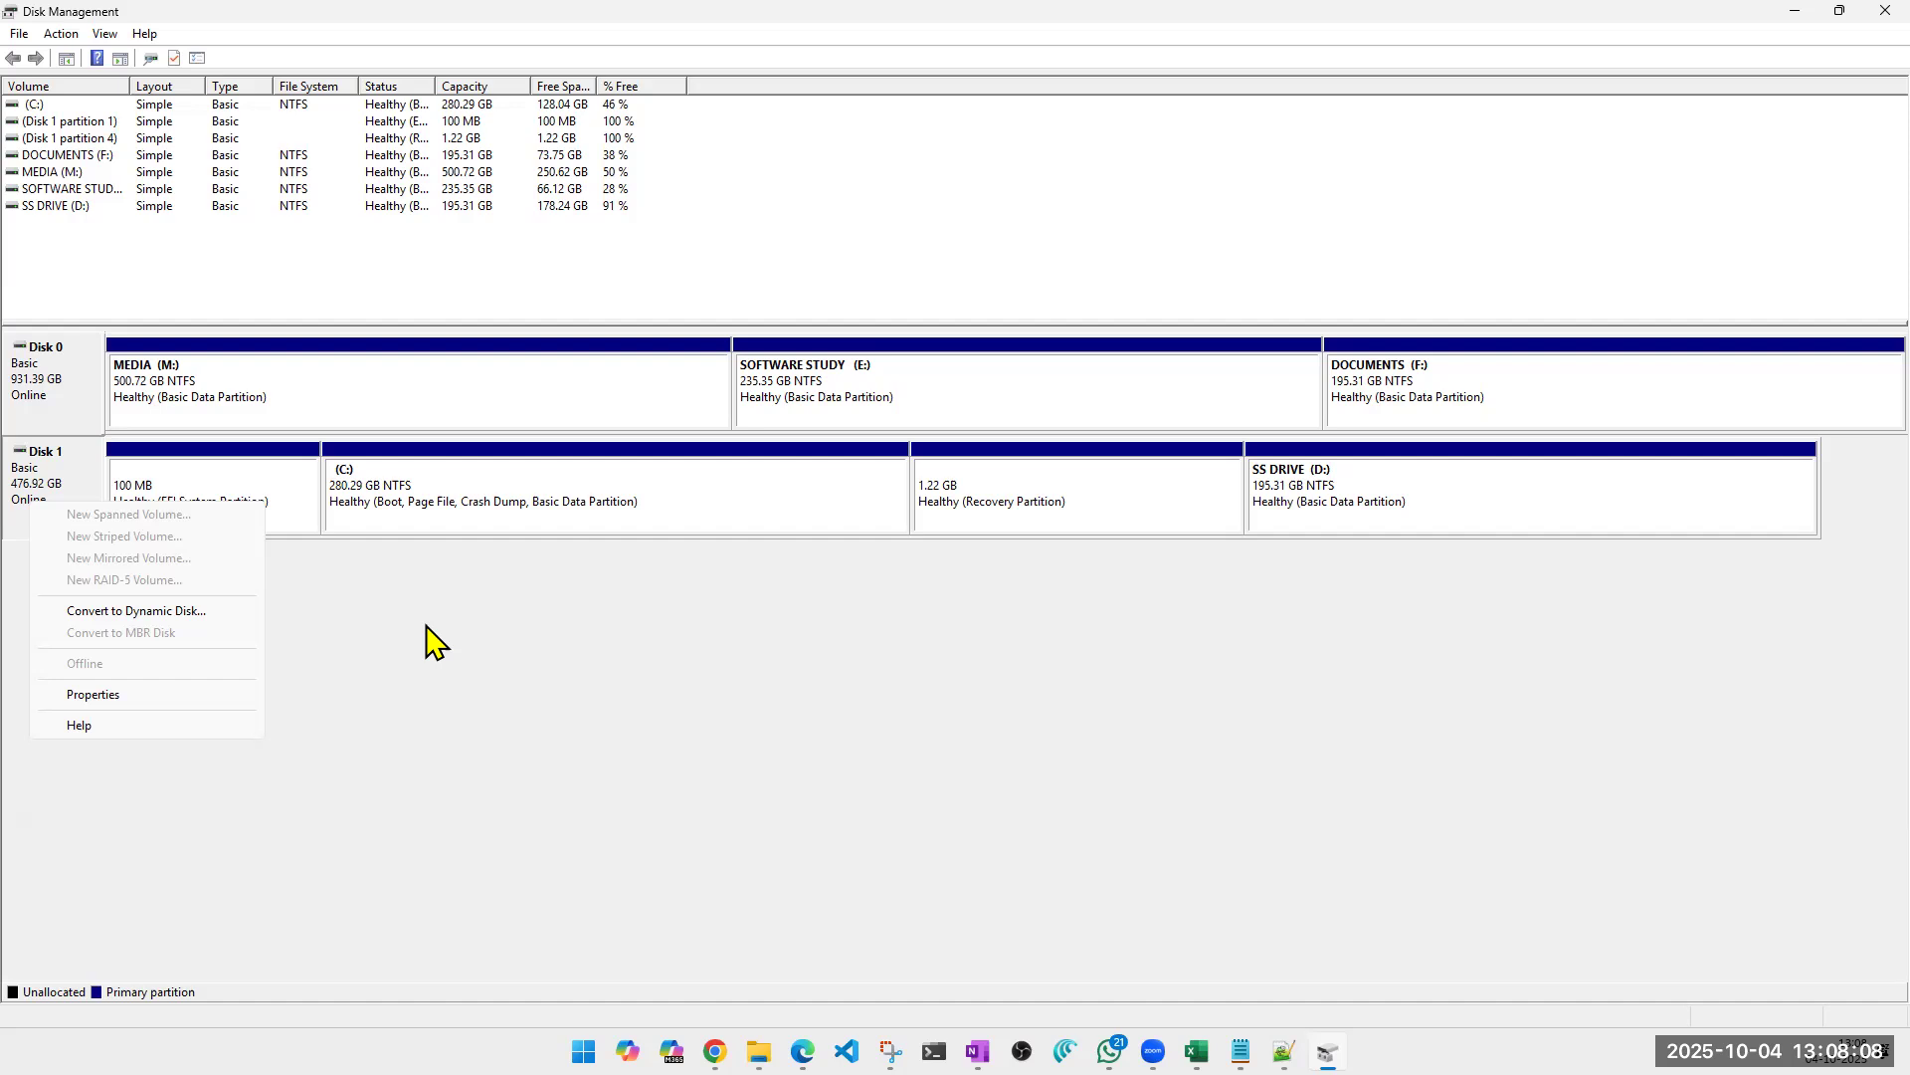
pyautogui.press('Escape')
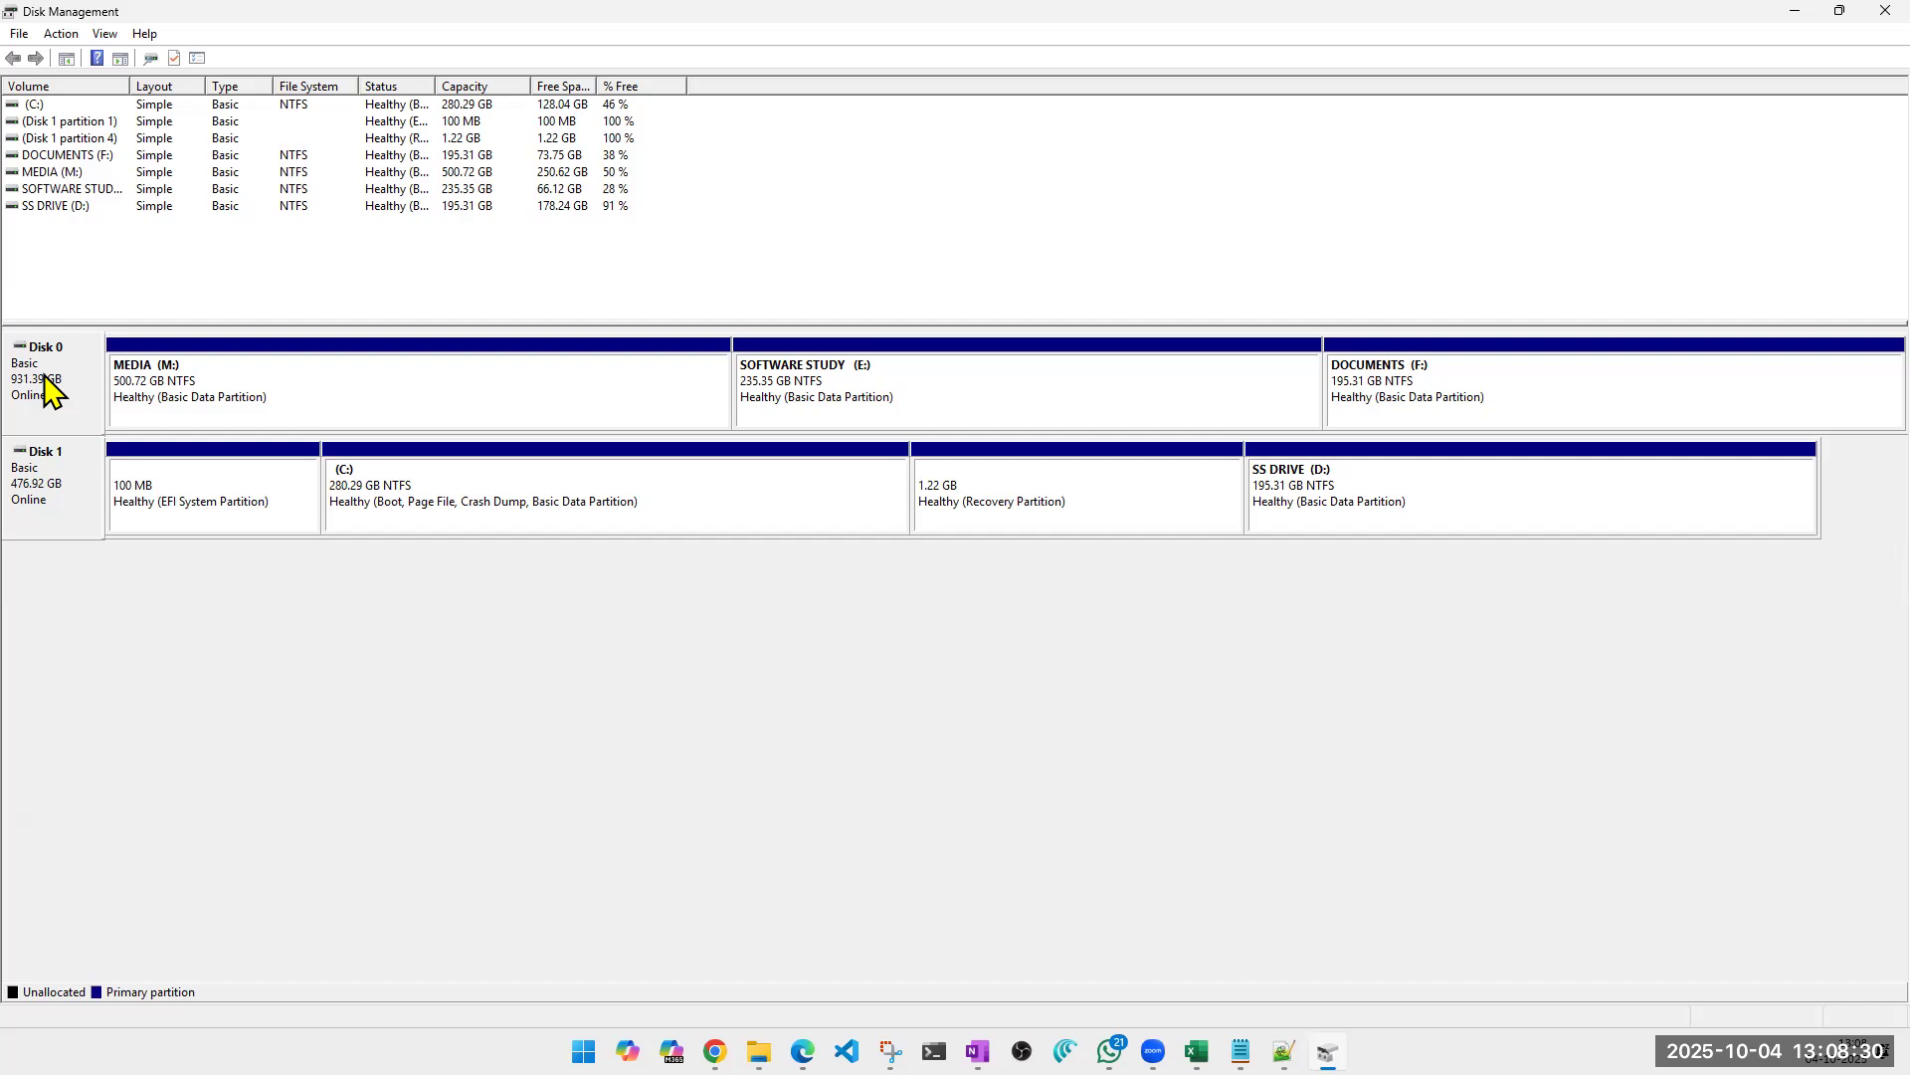
# Close Disk Management and the This PC window, and search Google Images for "disk types" in a new browser tab.
pyautogui.click(1852, 14)
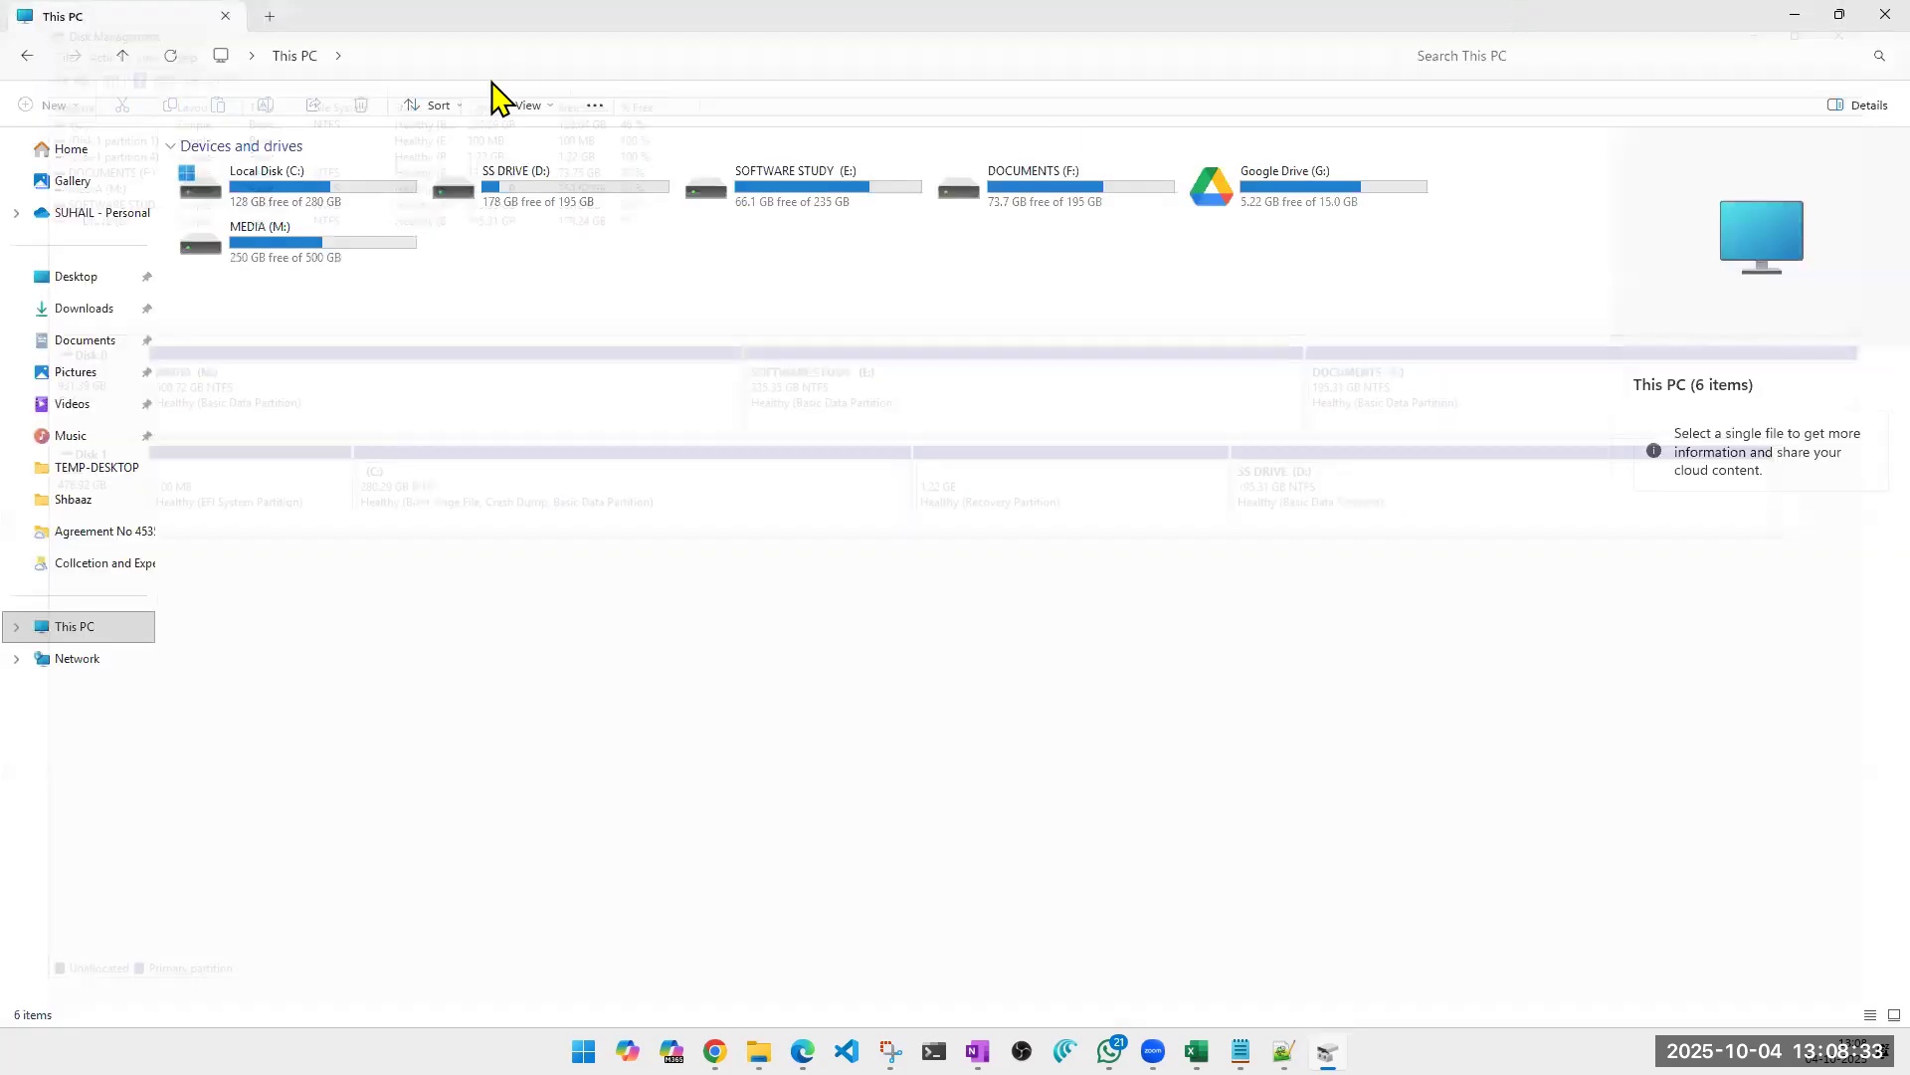
pyautogui.click(1857, 14)
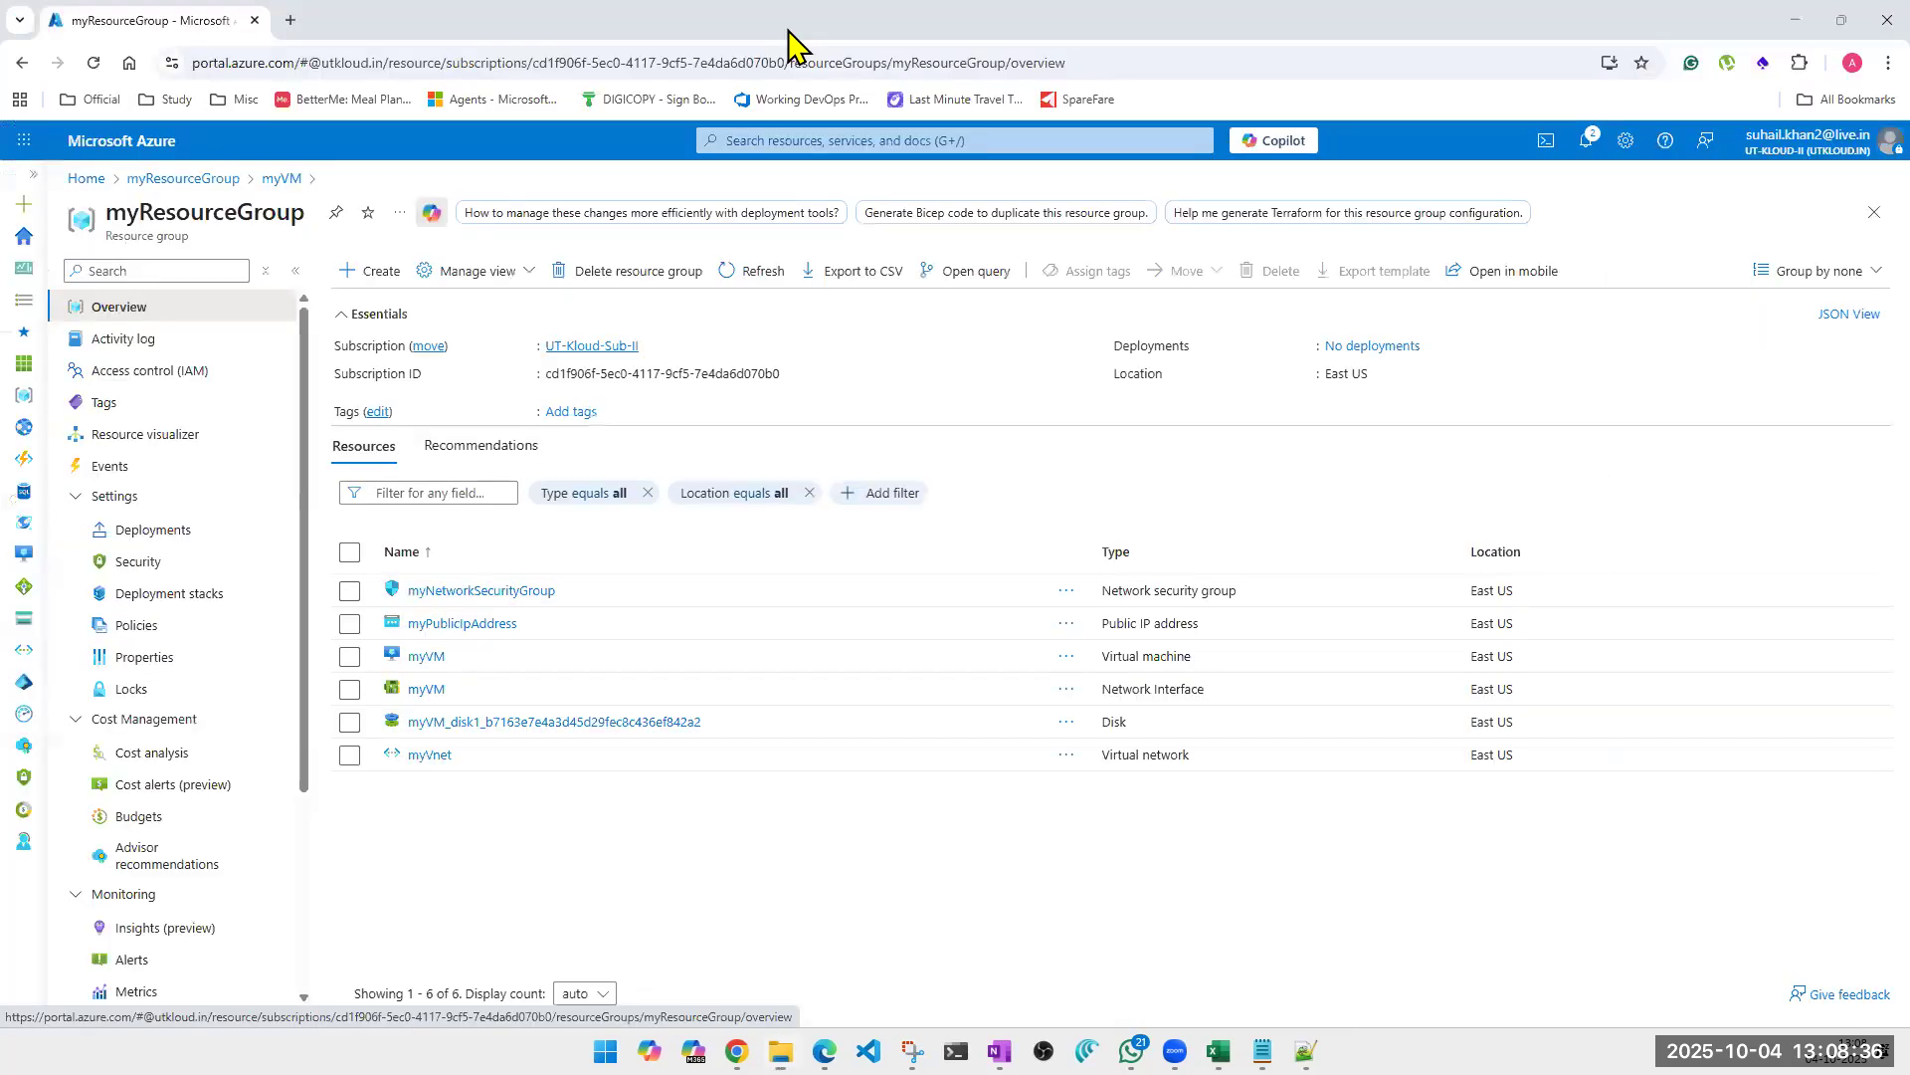
pyautogui.click(289, 19)
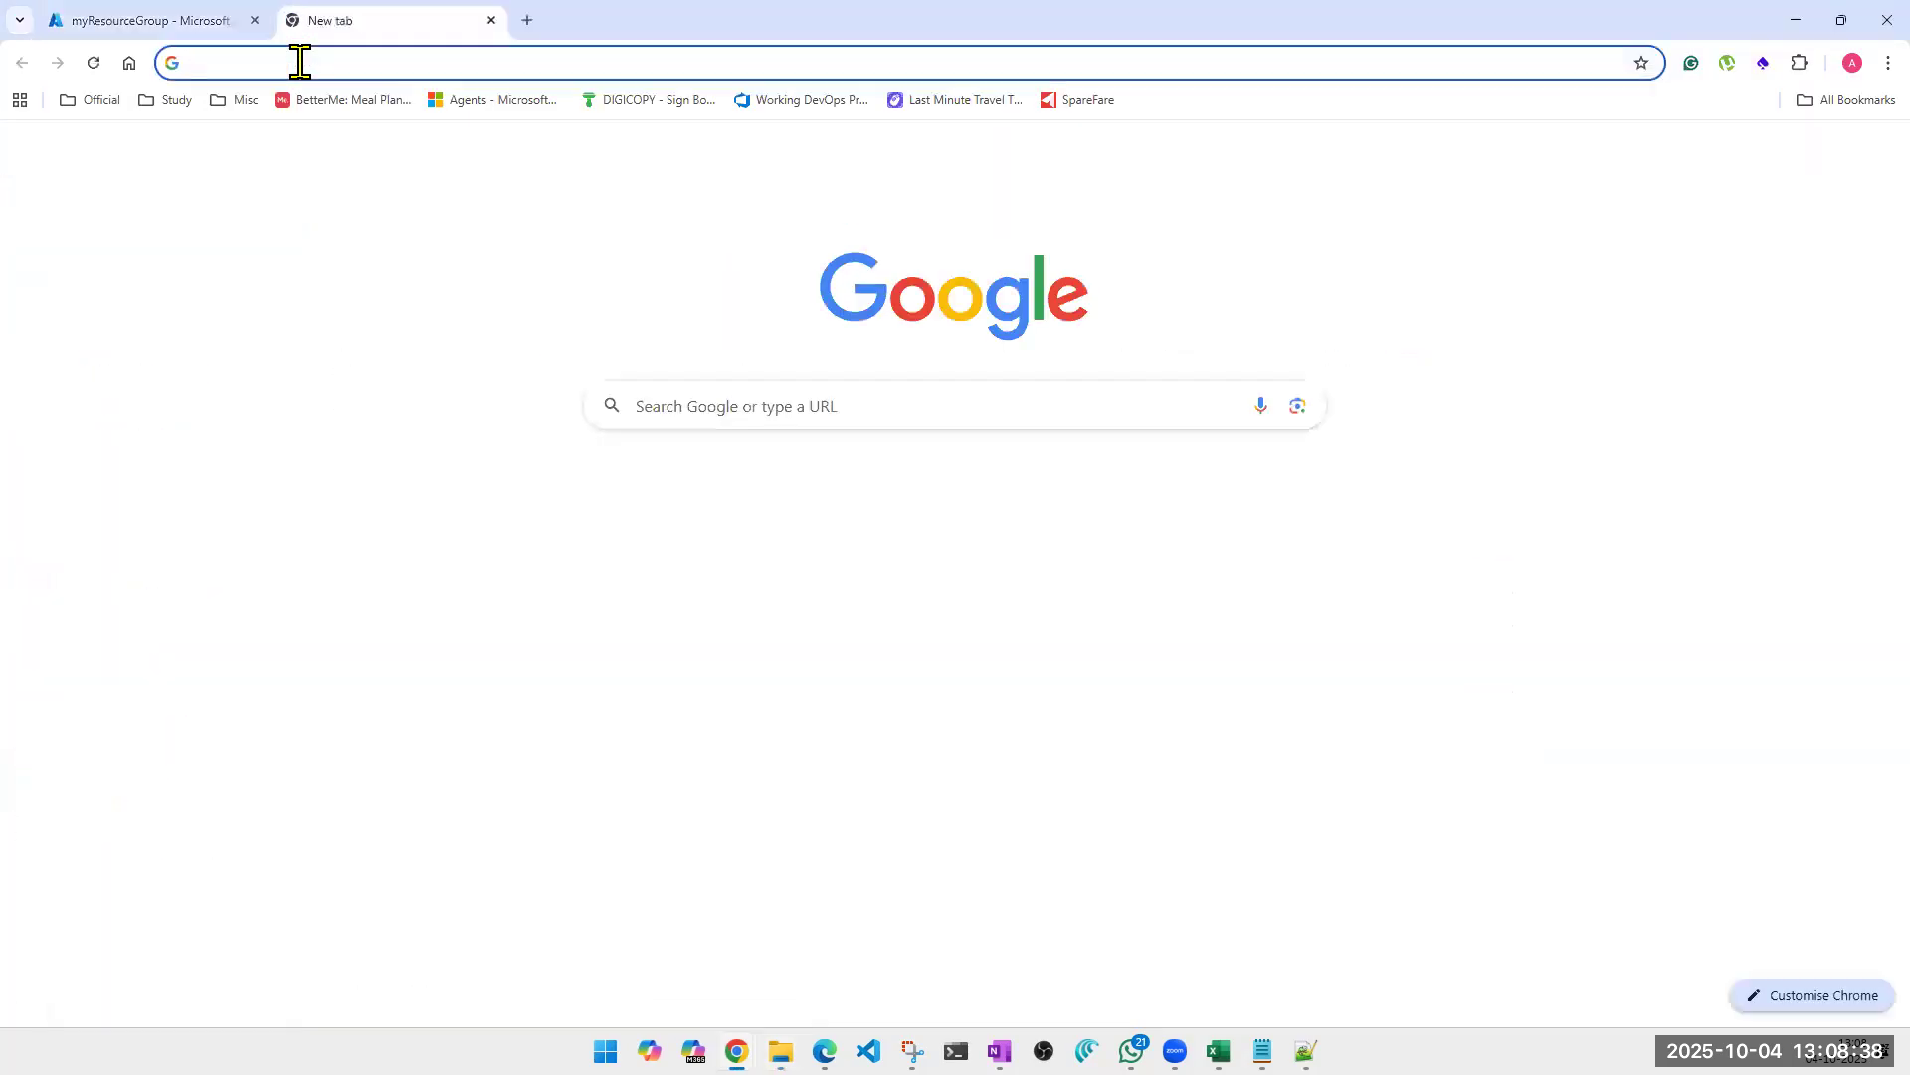
pyautogui.click(299, 62)
pyautogui.write('disk ty')
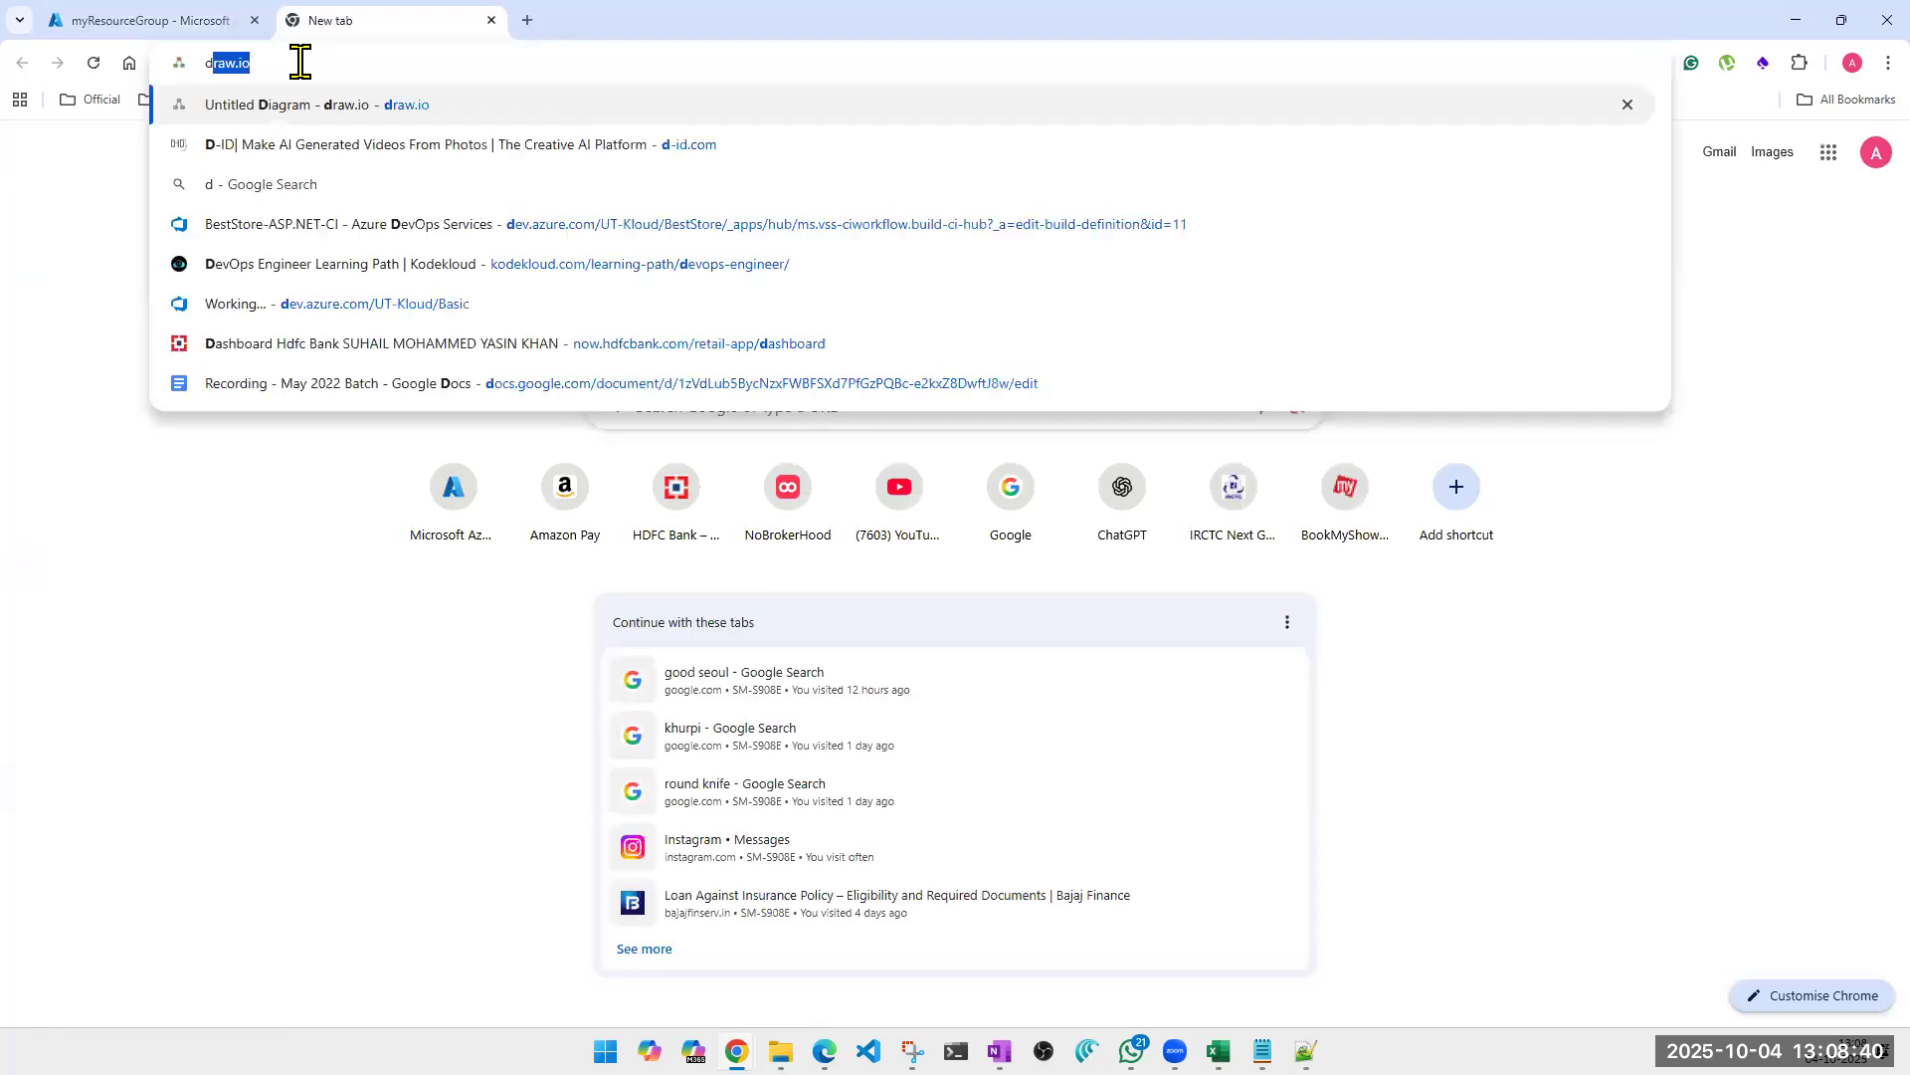
pyautogui.write('es')
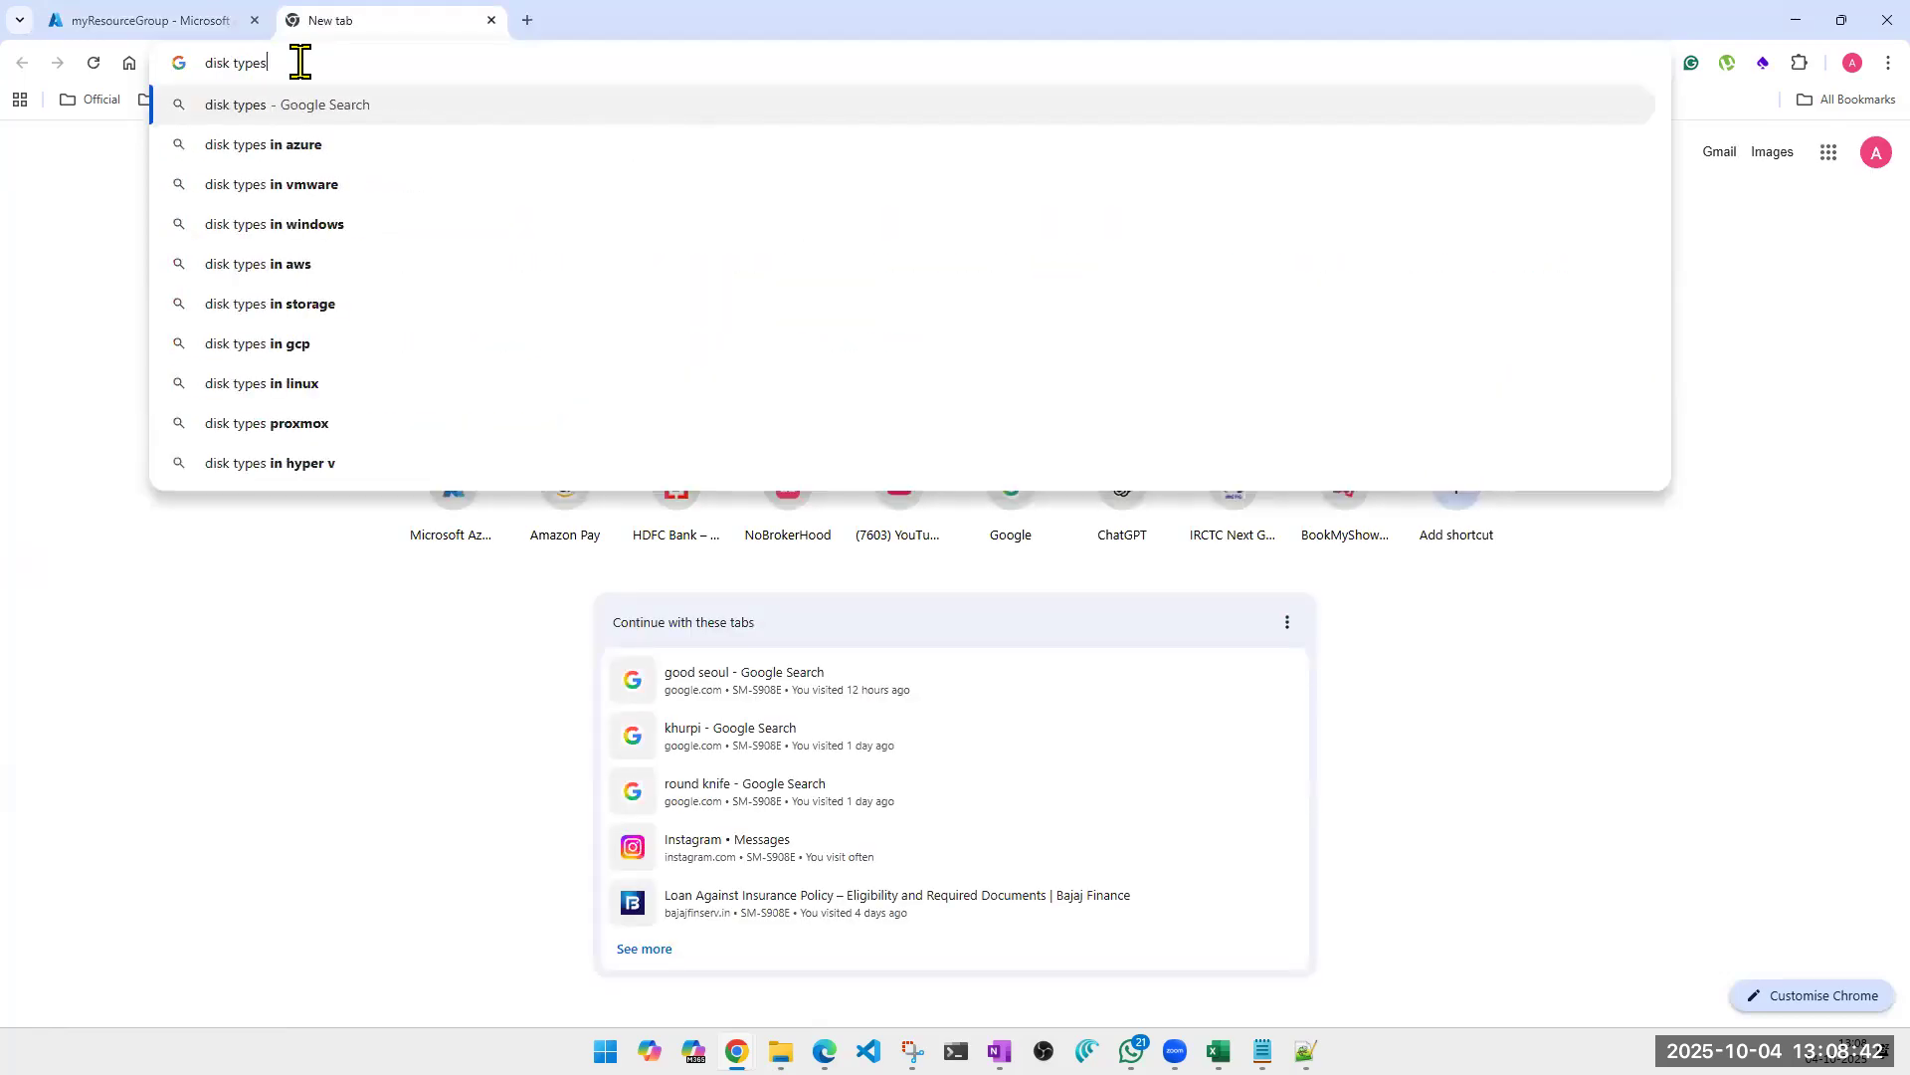
pyautogui.press('Return')
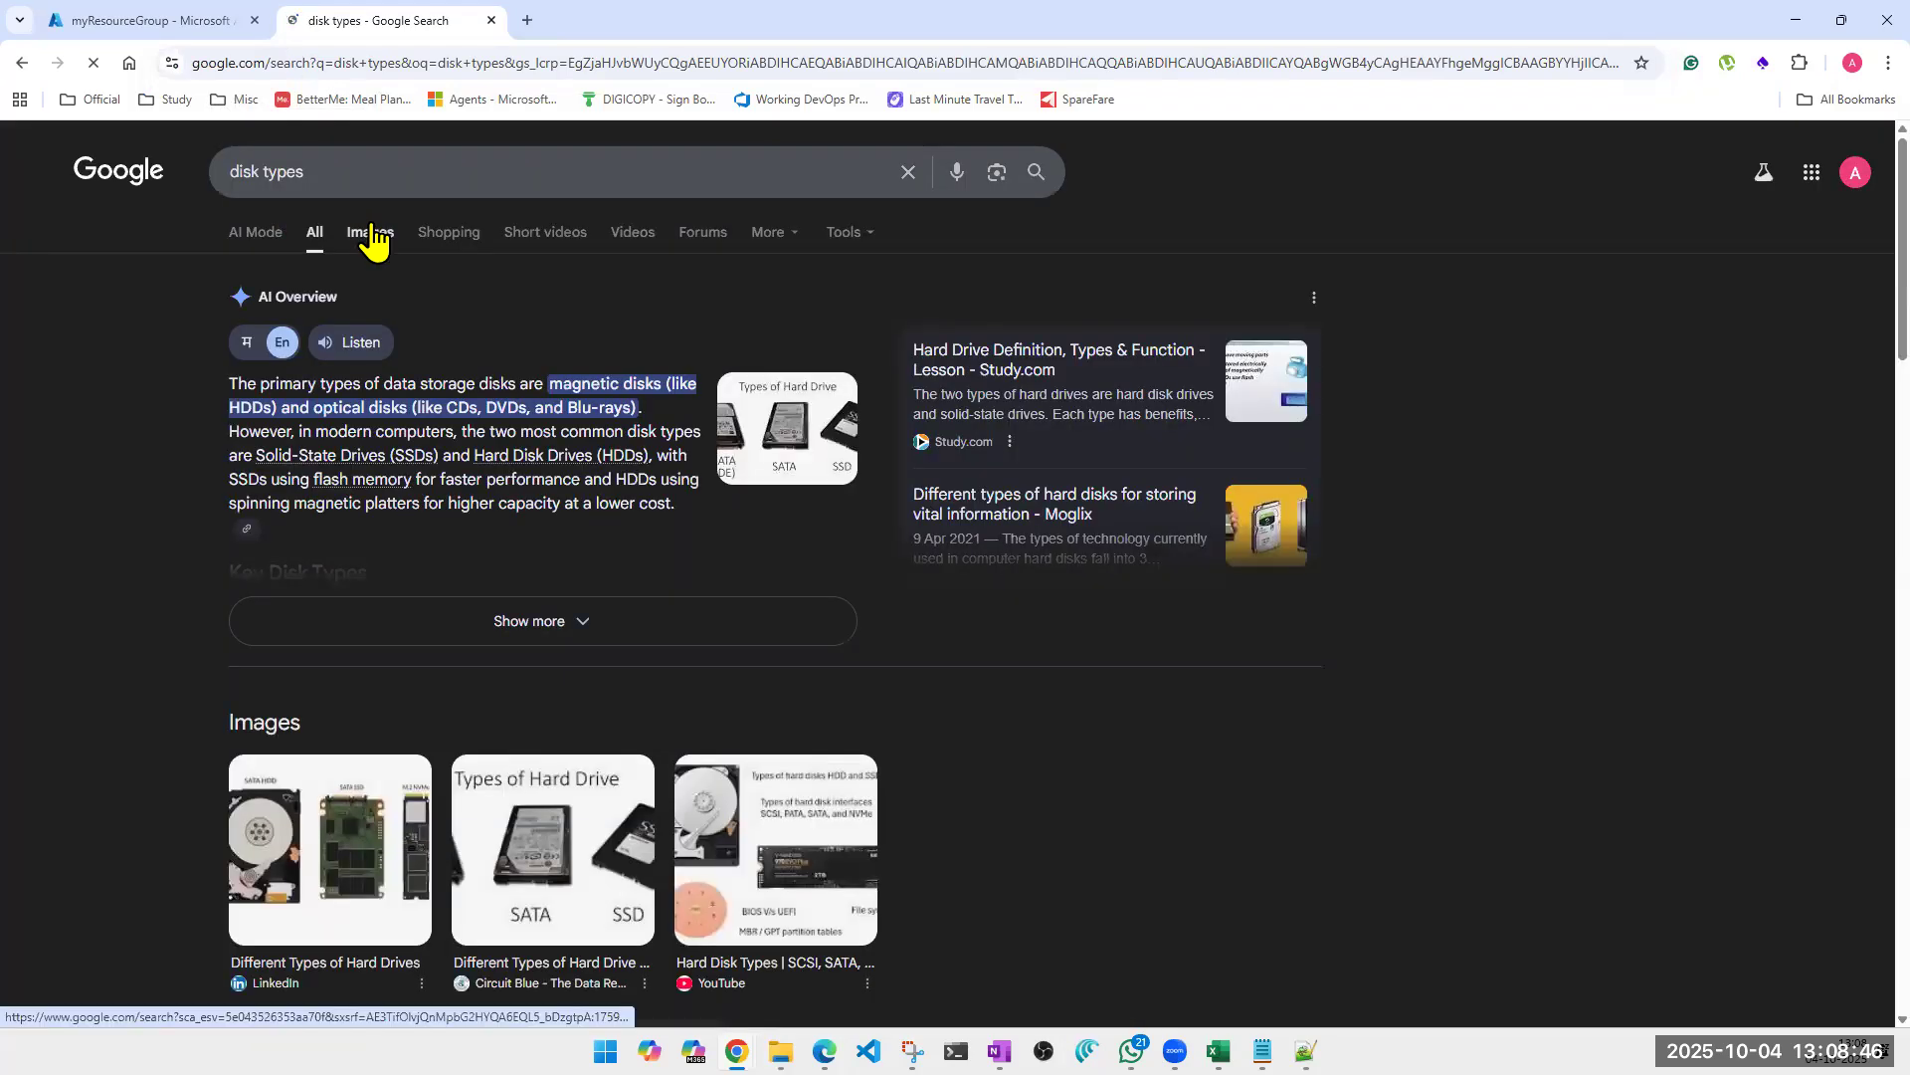
pyautogui.click(373, 237)
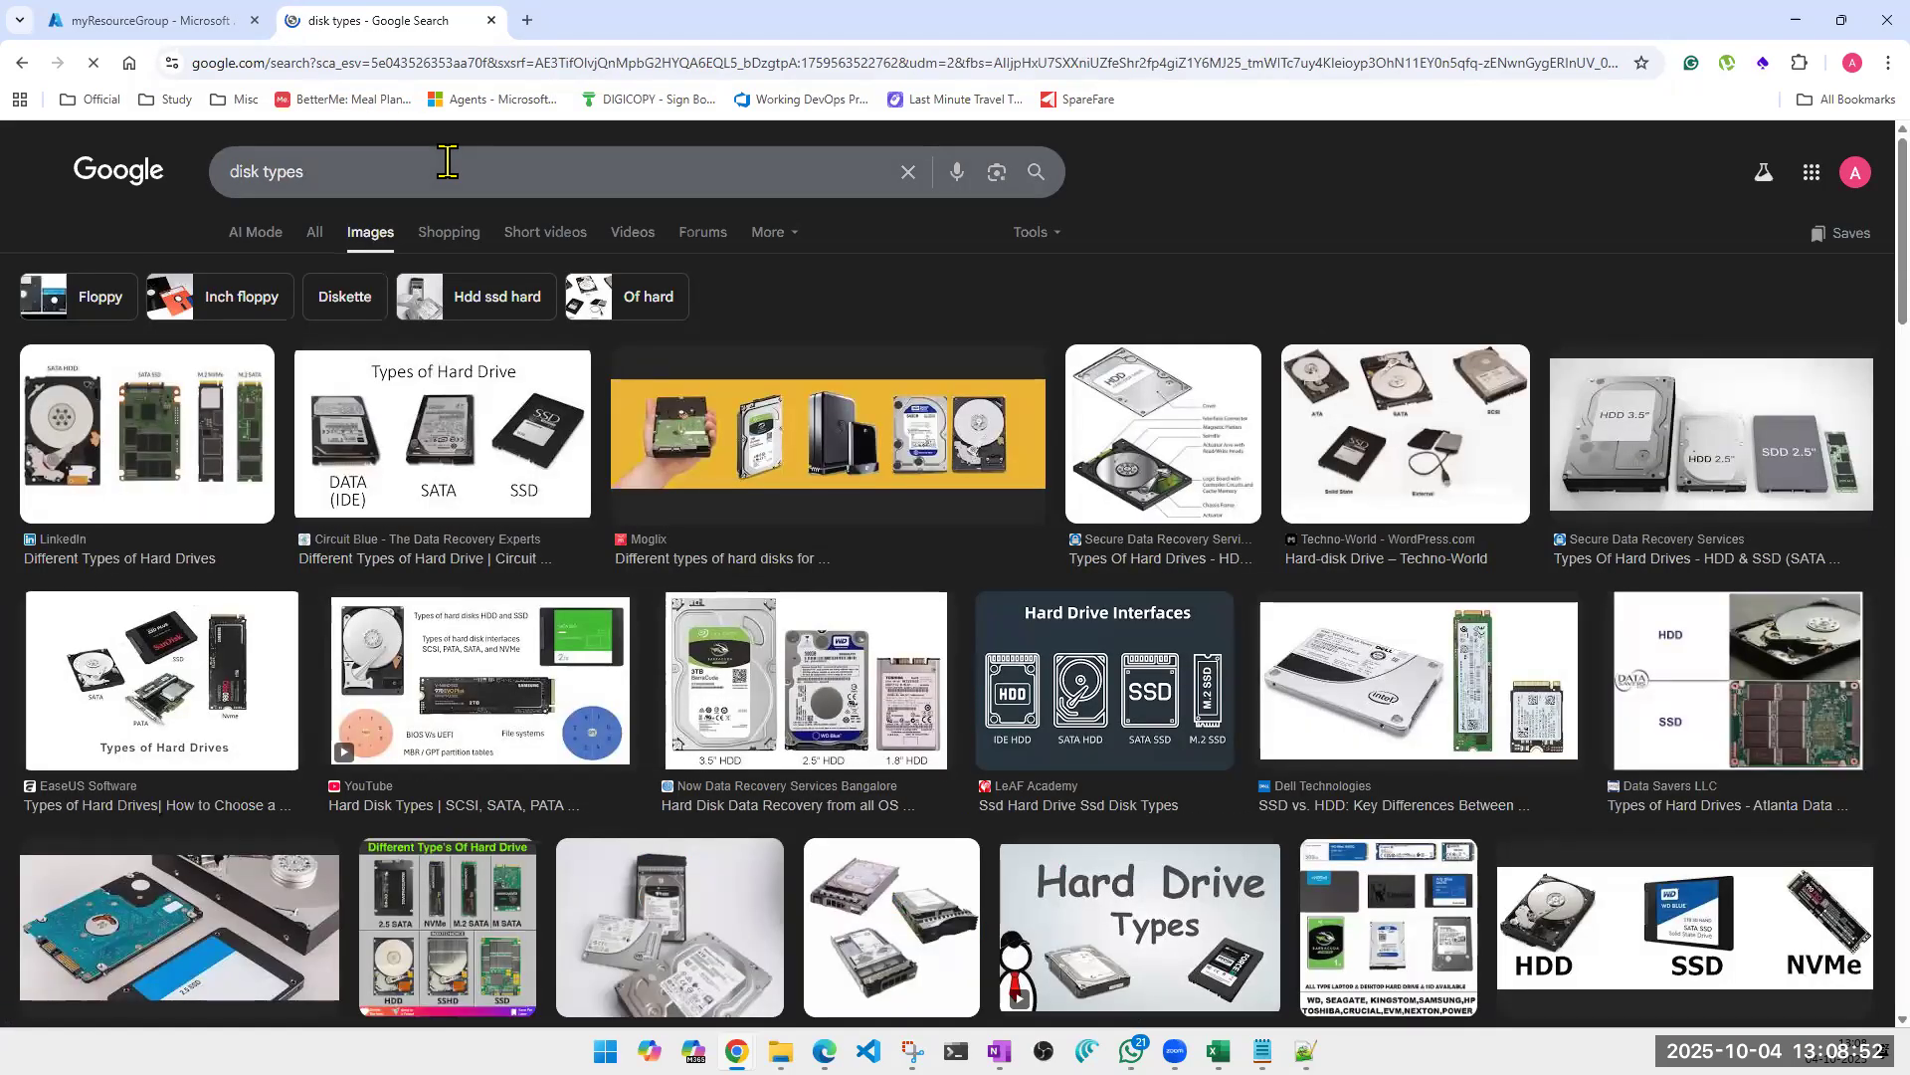
# Preview the Secure Data Recovery Services diagram of hard drive components and browse the other disk type images.
pyautogui.click(1132, 428)
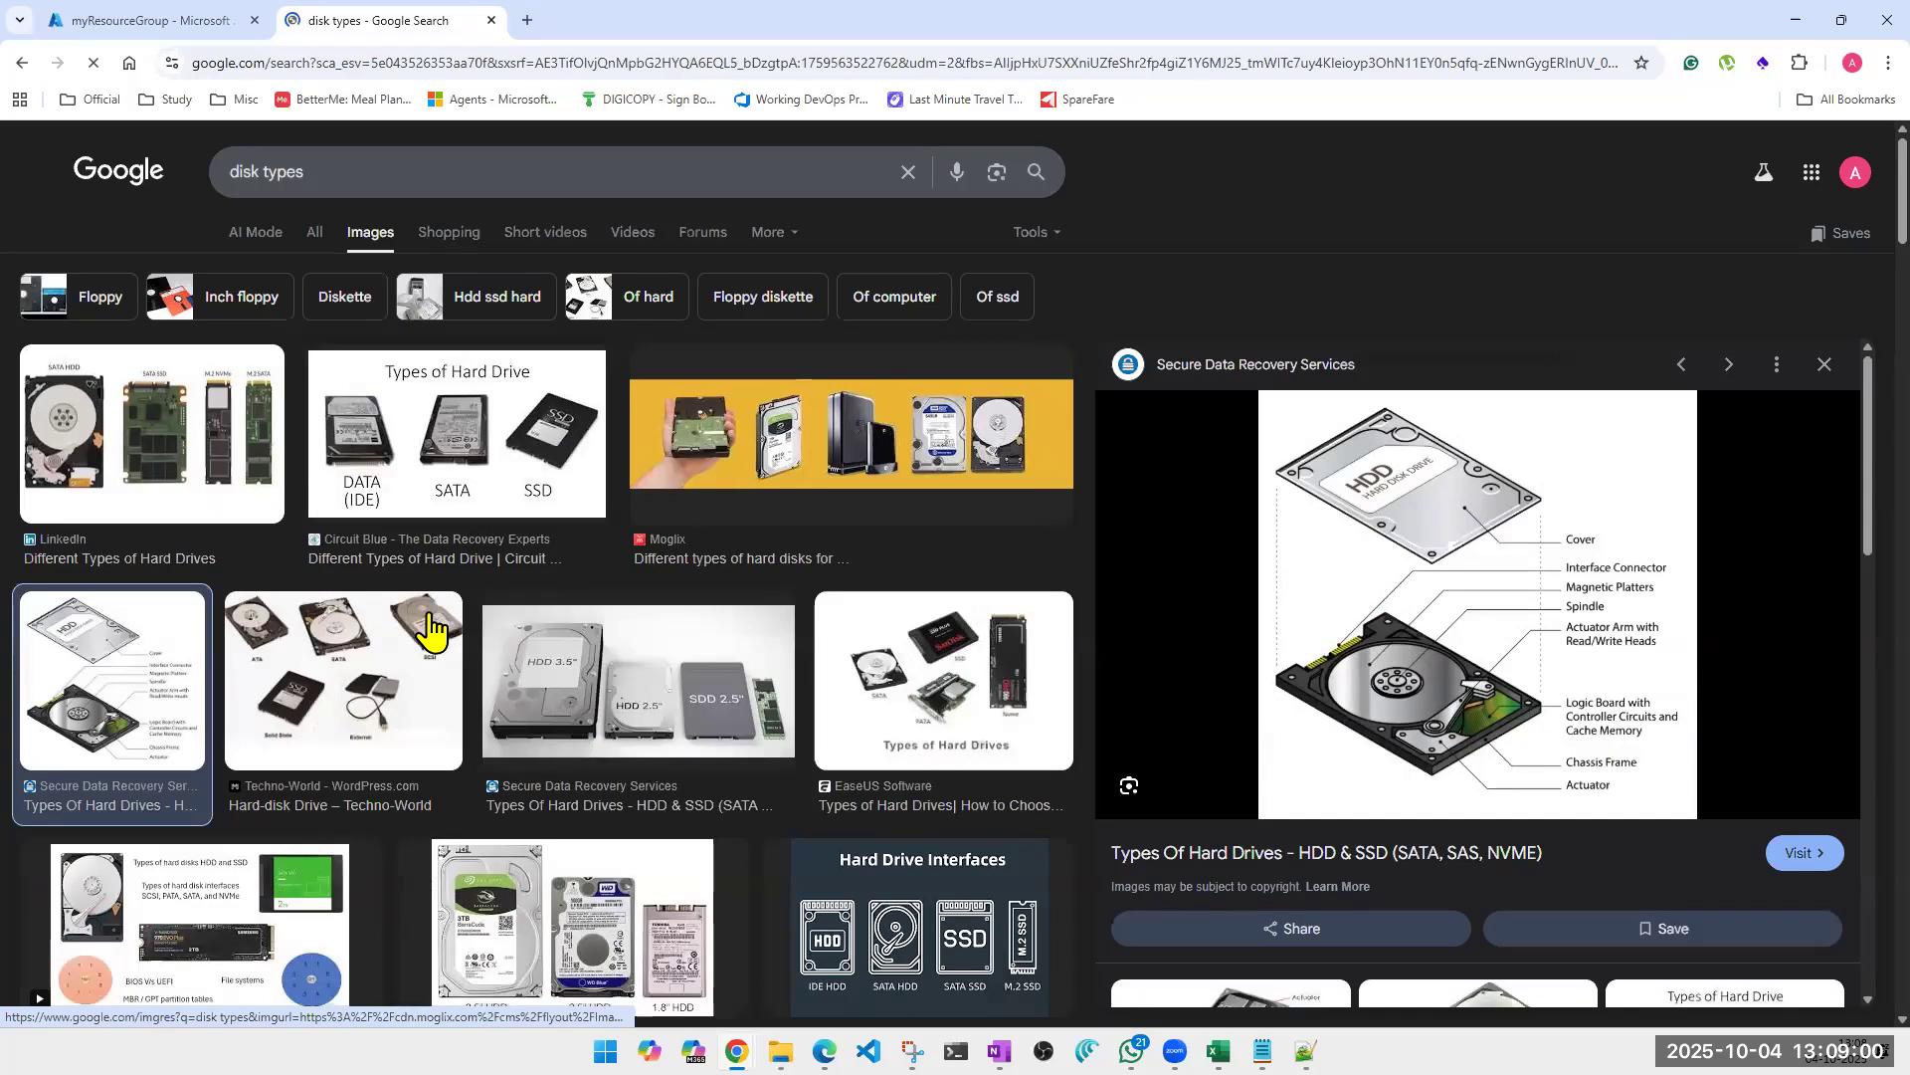
pyautogui.scroll(-3, 427, 622)
pyautogui.scroll(-3, 430, 627)
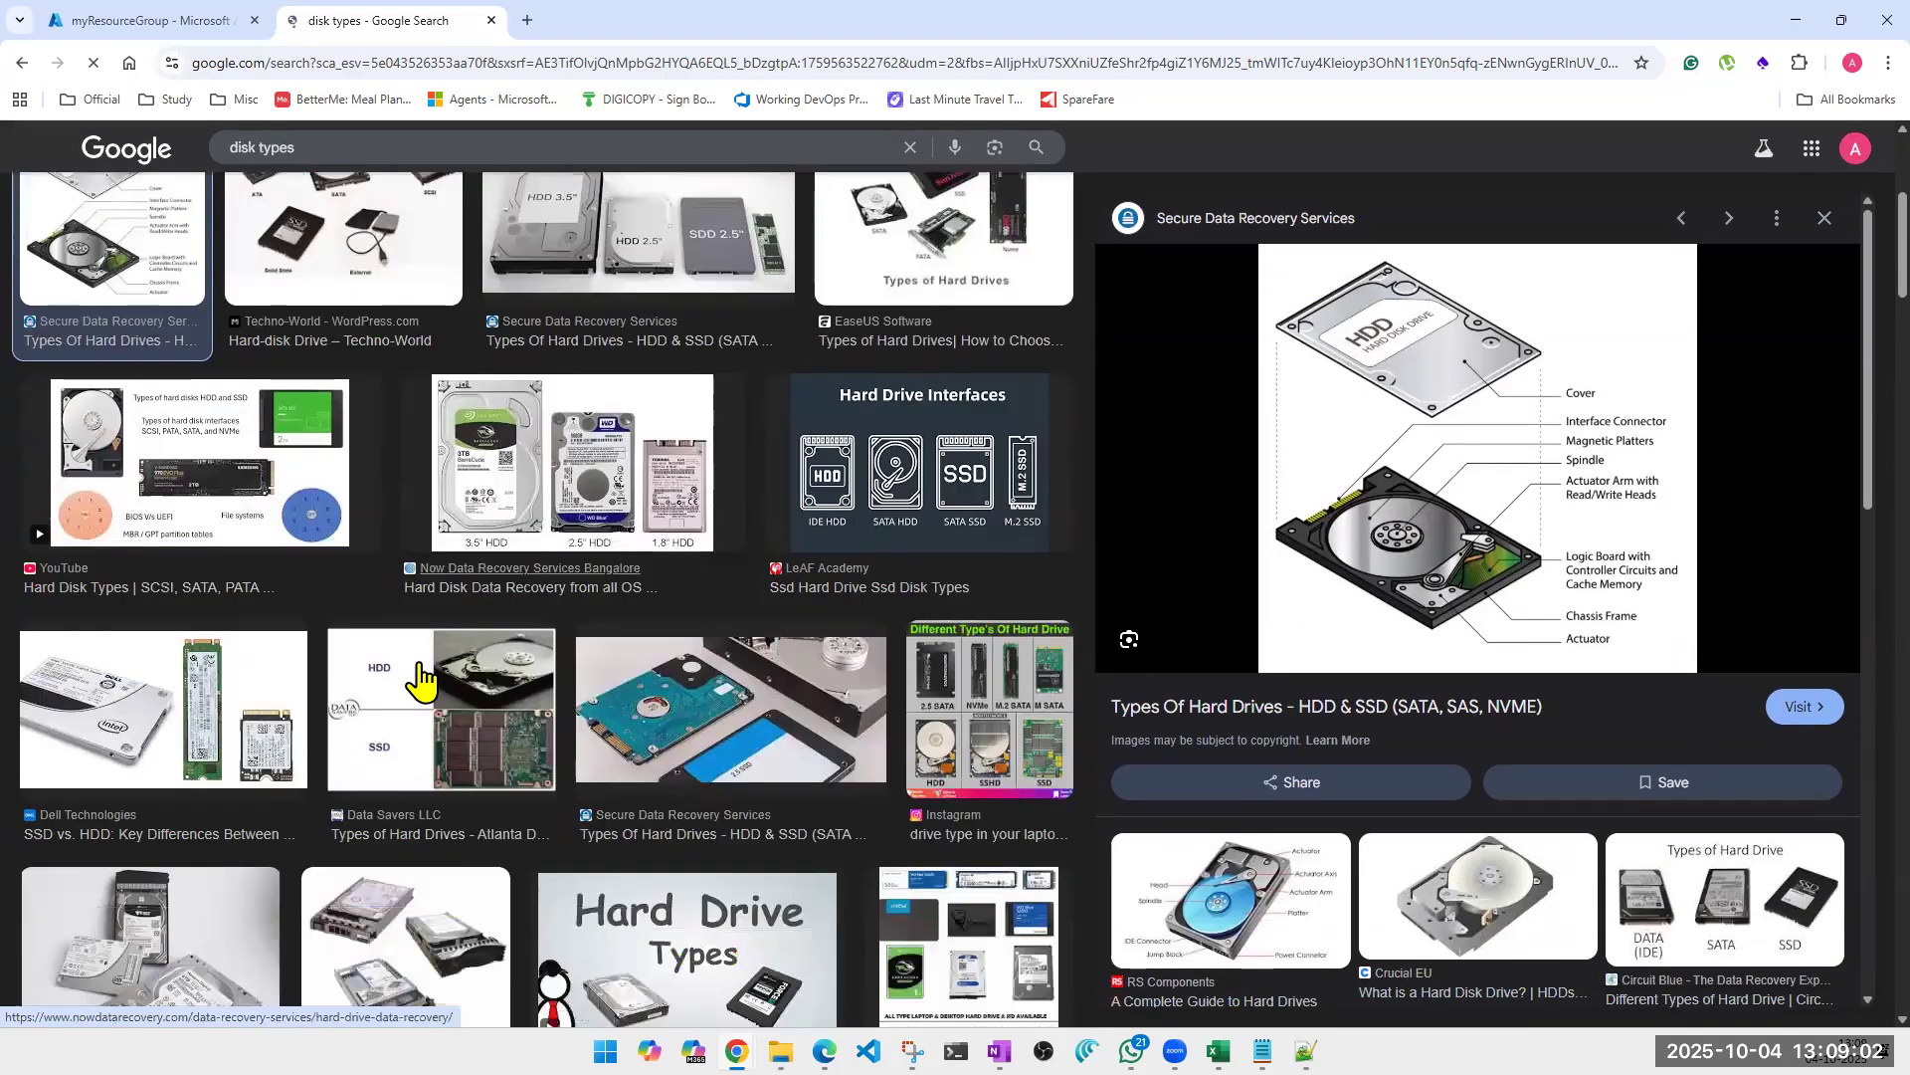
pyautogui.scroll(6, 418, 793)
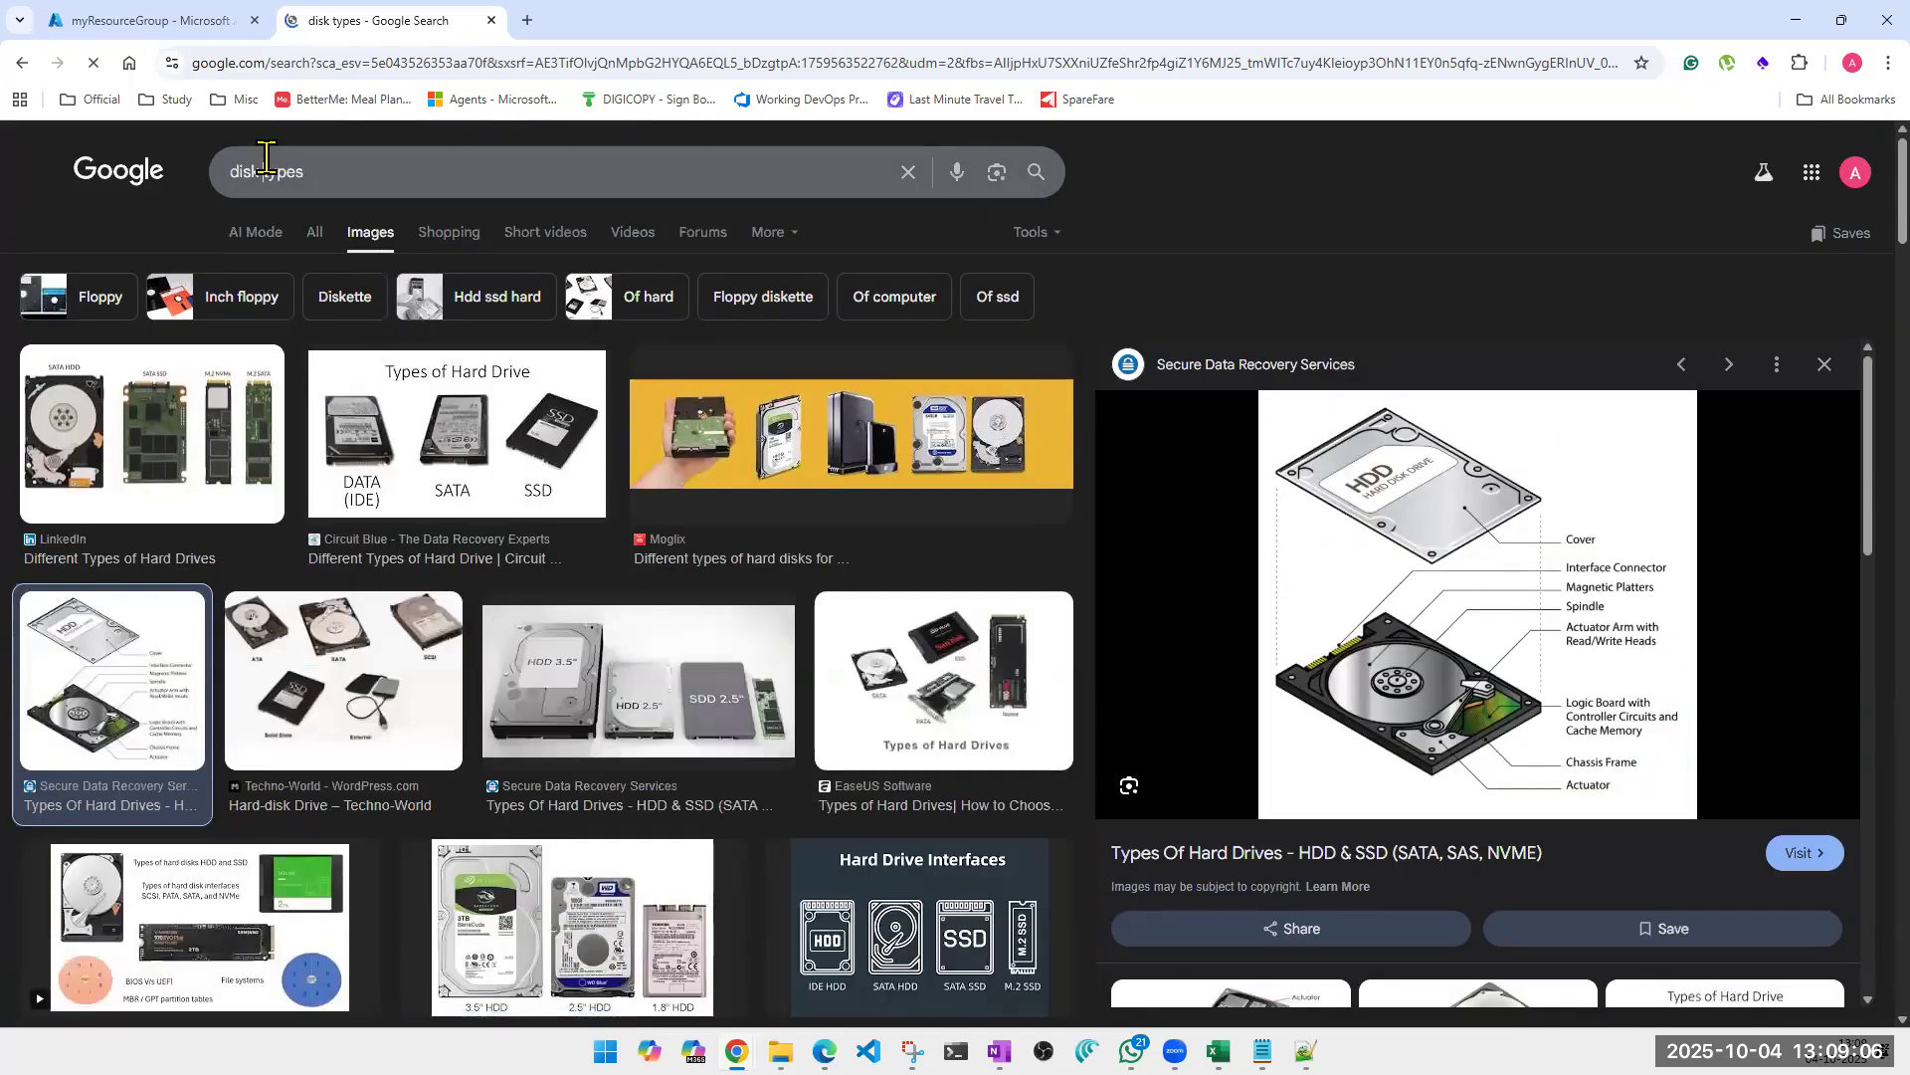
# Search Google Images for "hdd vs ssd" and preview the Backblaze and SoftwareKeep comparison images.
pyautogui.click(313, 172)
pyautogui.write('h')
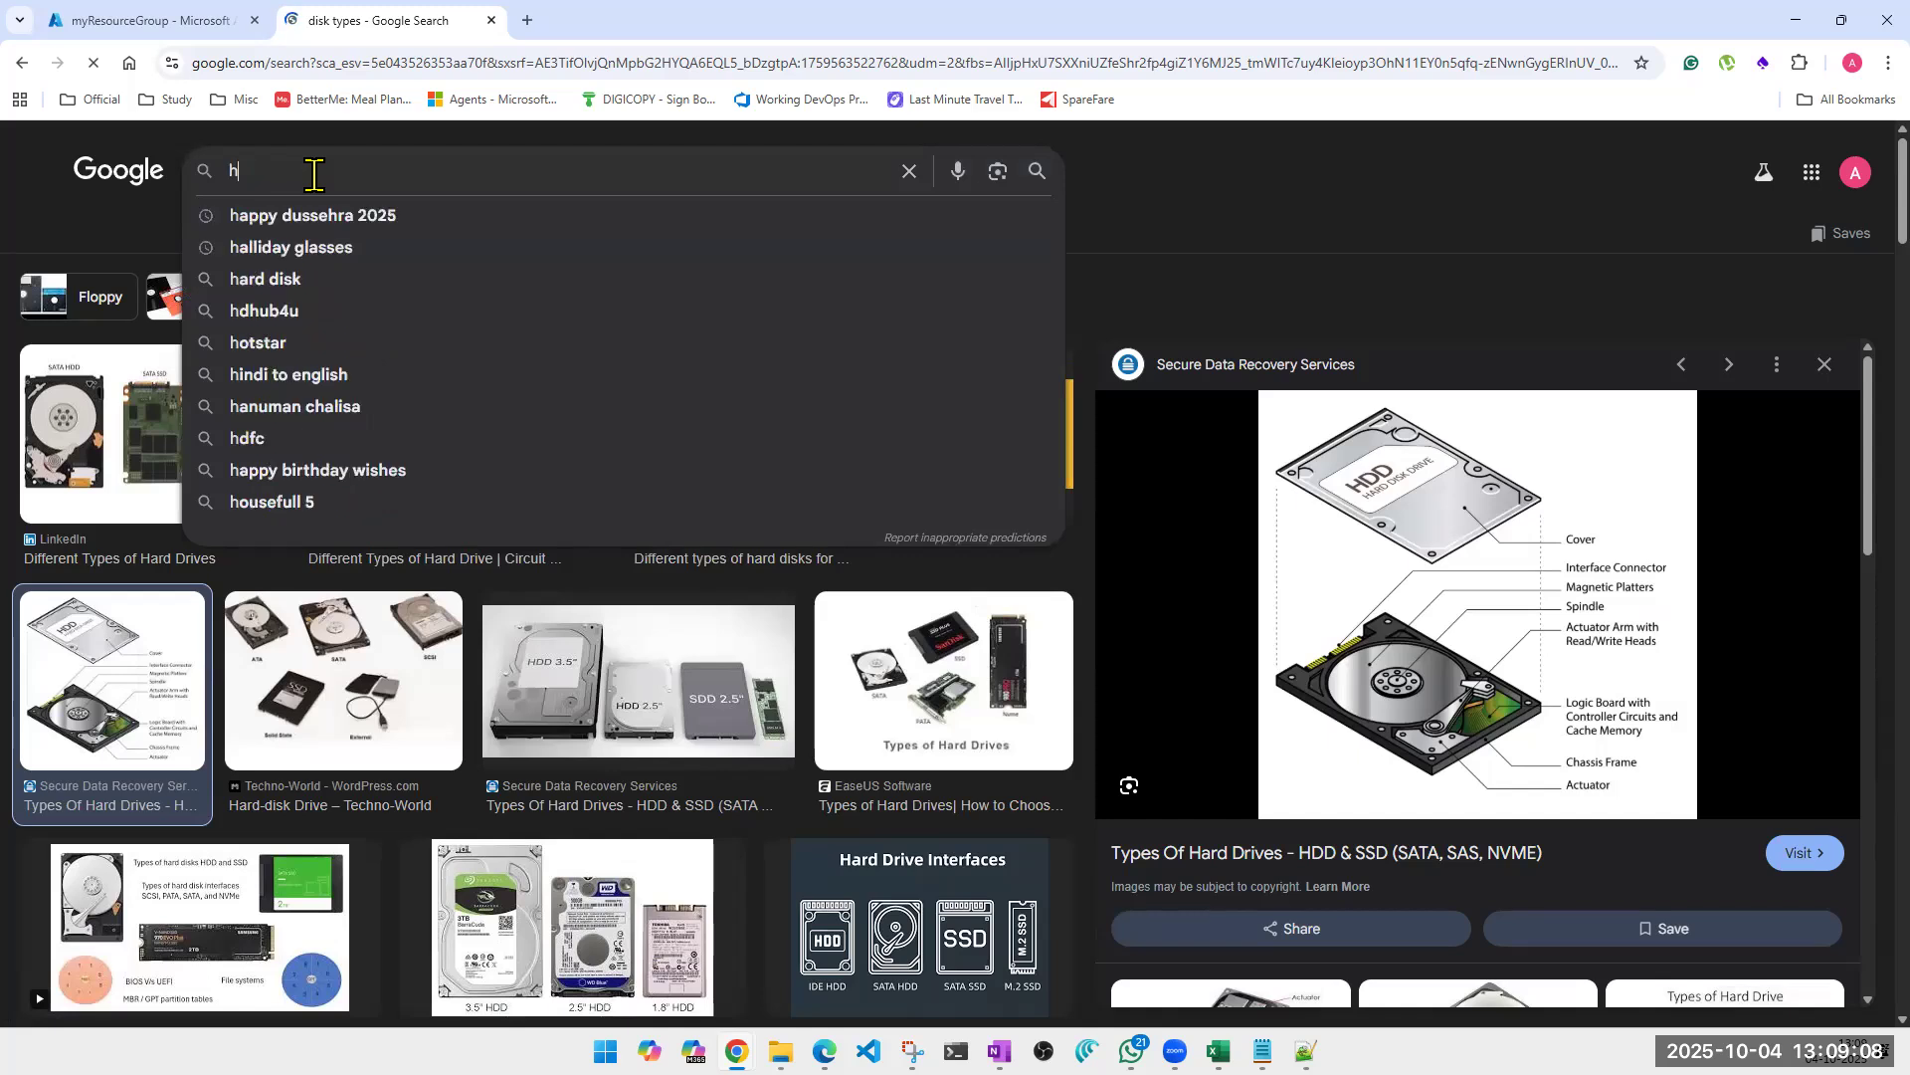
pyautogui.write('dd vs ssd')
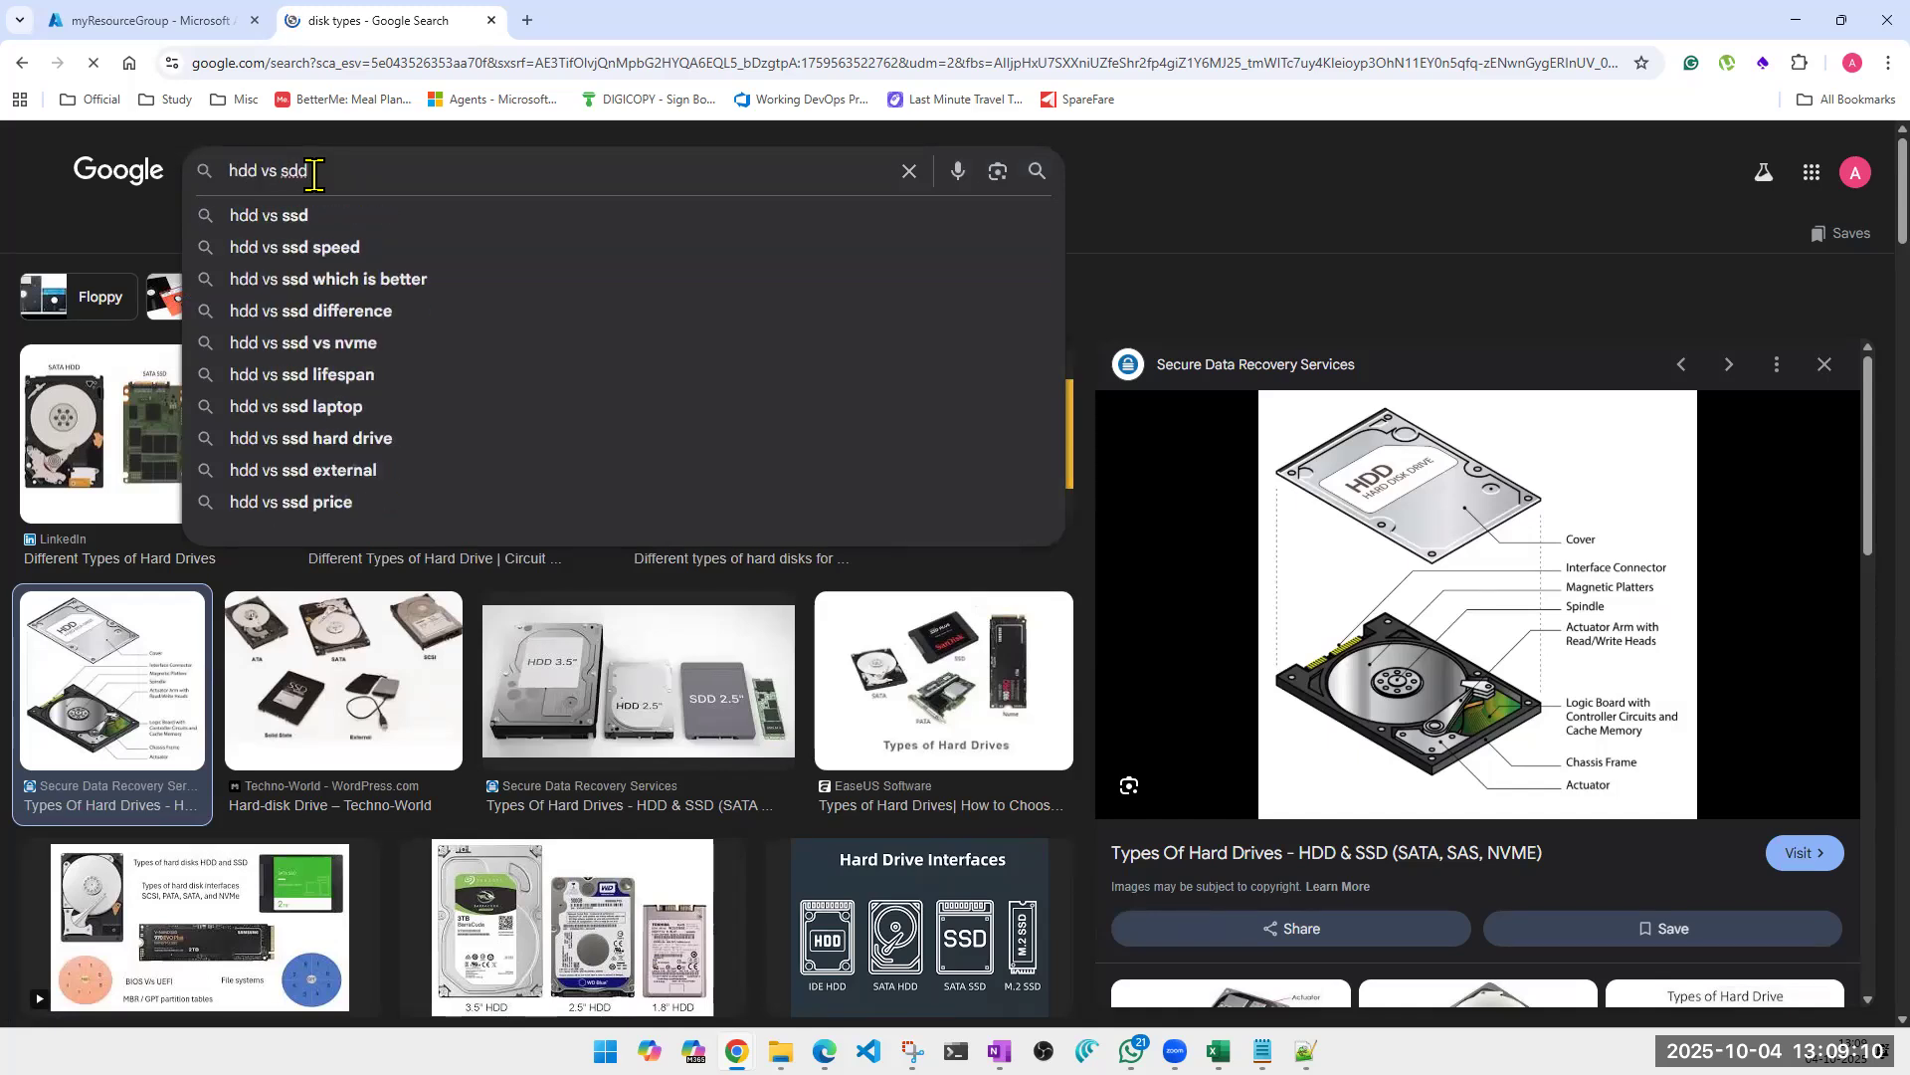
pyautogui.press('BackSpace')
pyautogui.press('BackSpace')
pyautogui.write('sd')
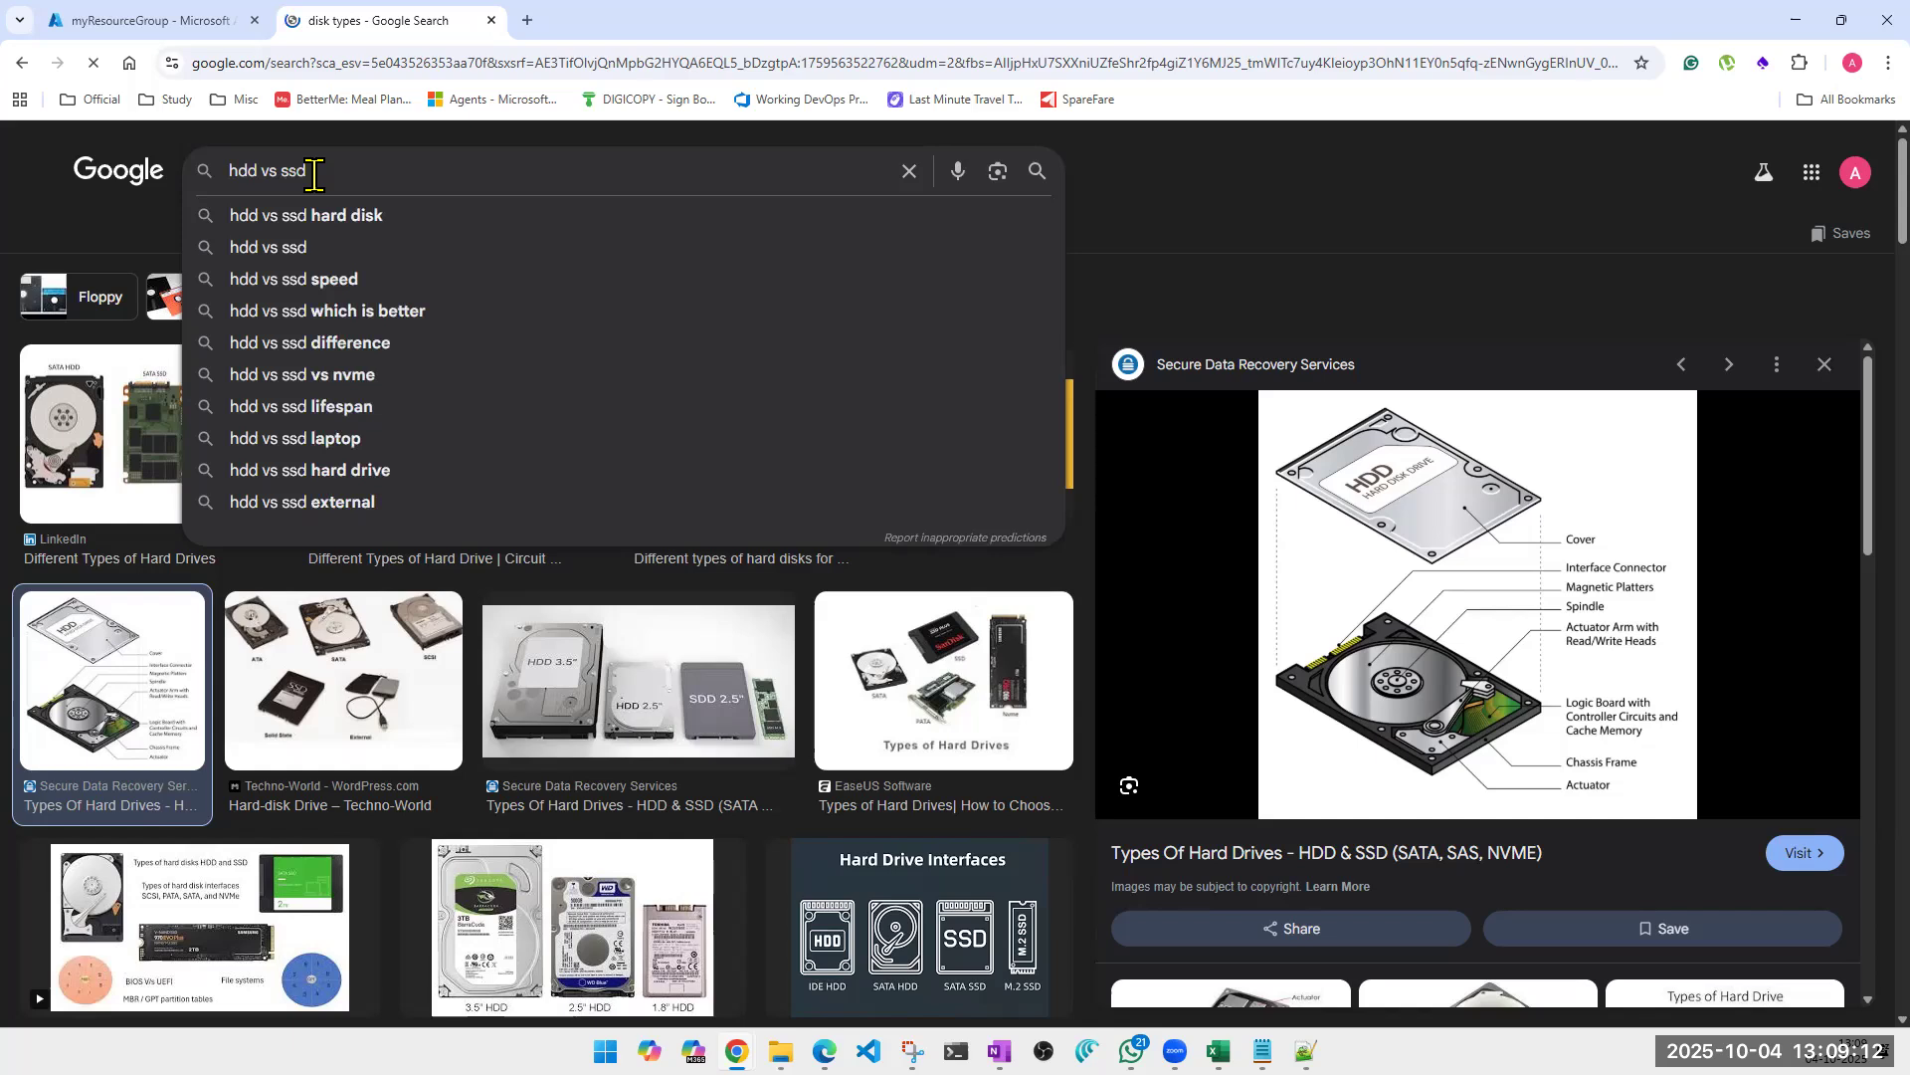
pyautogui.press('Return')
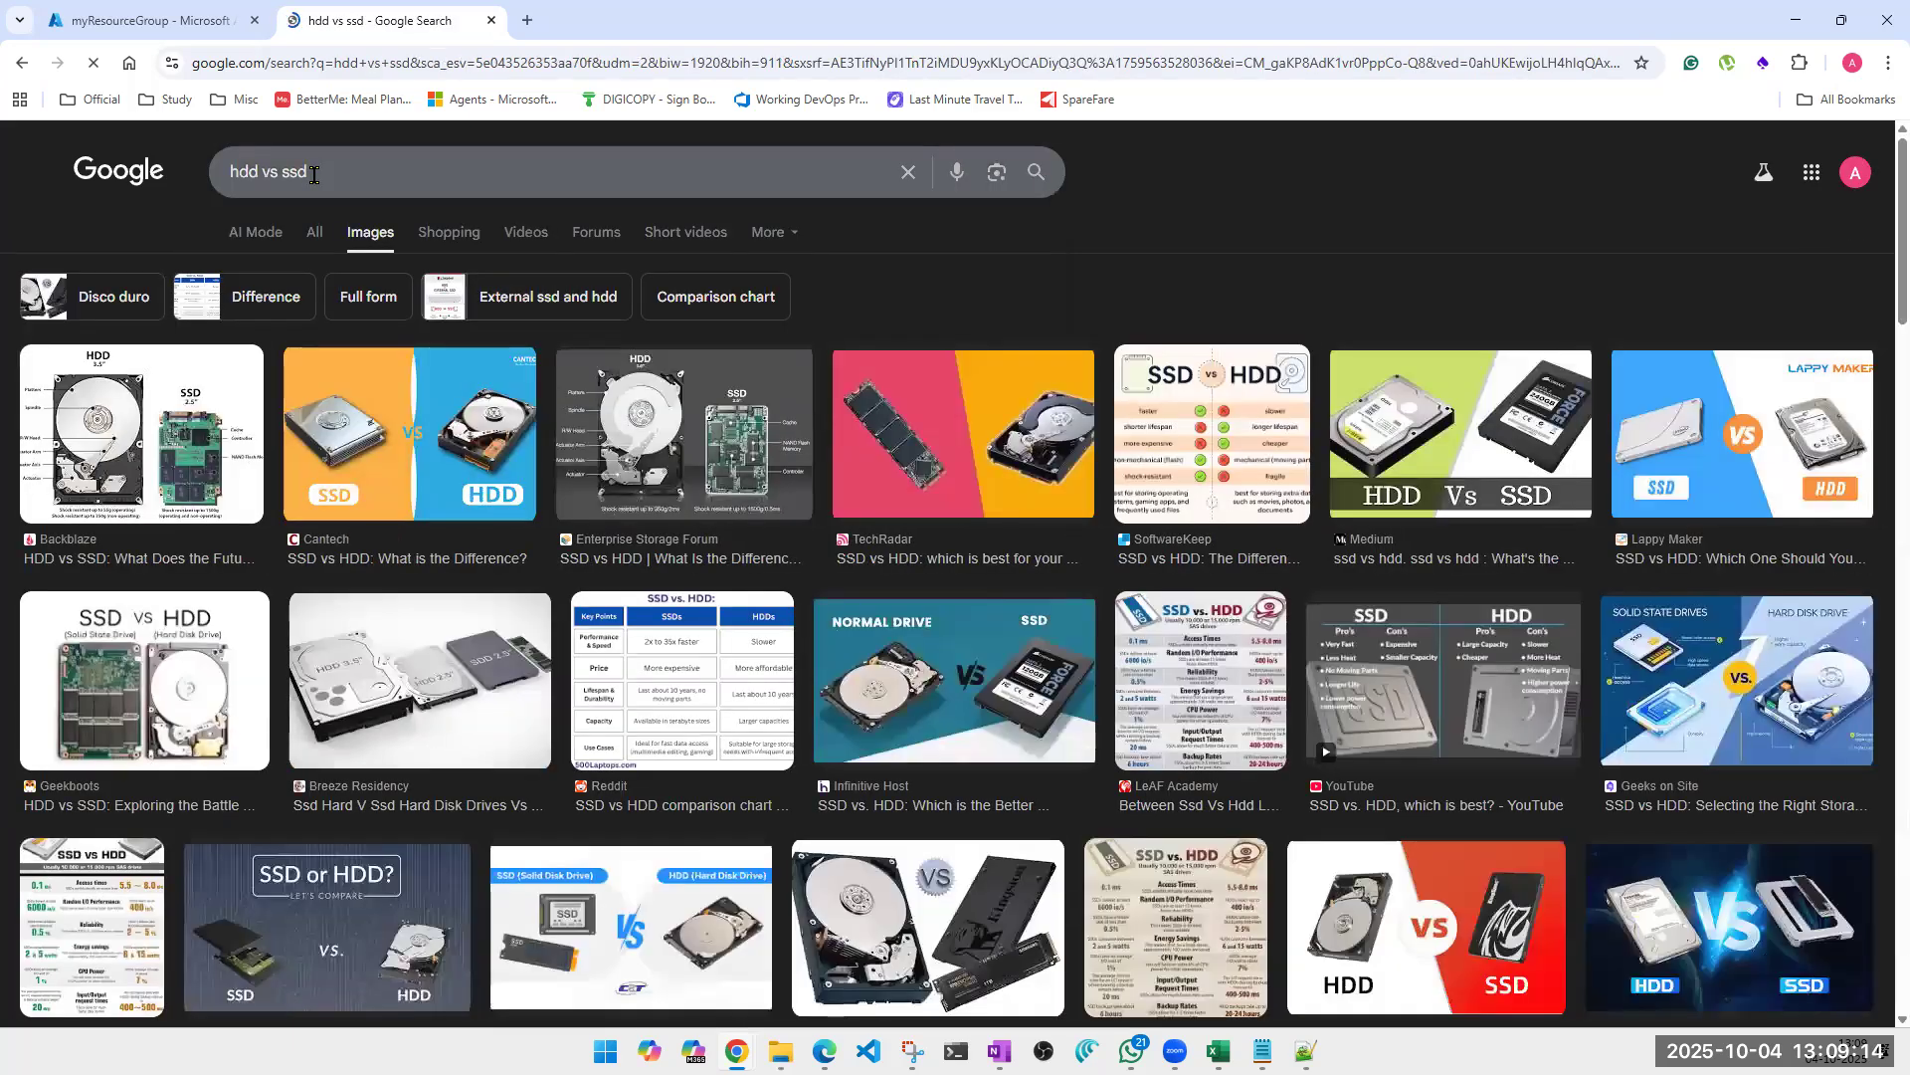
pyautogui.click(187, 438)
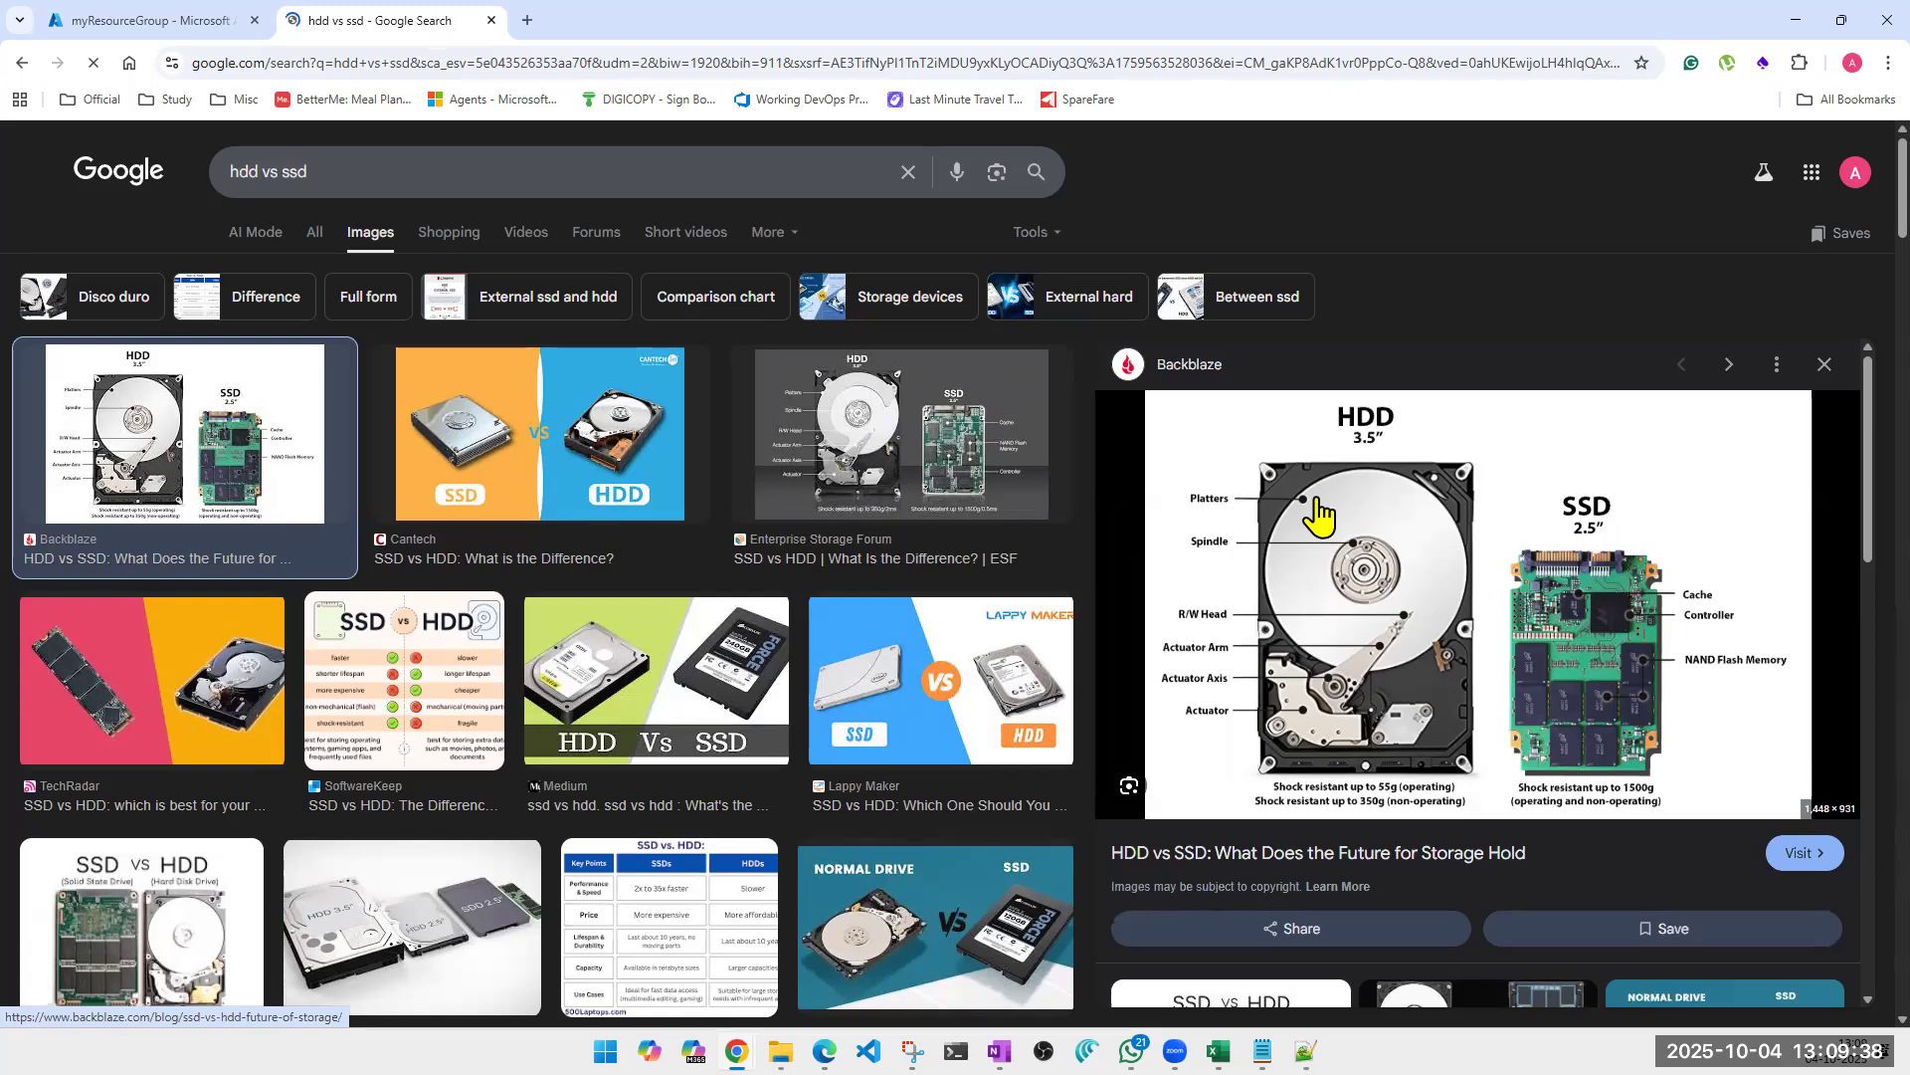
pyautogui.click(396, 717)
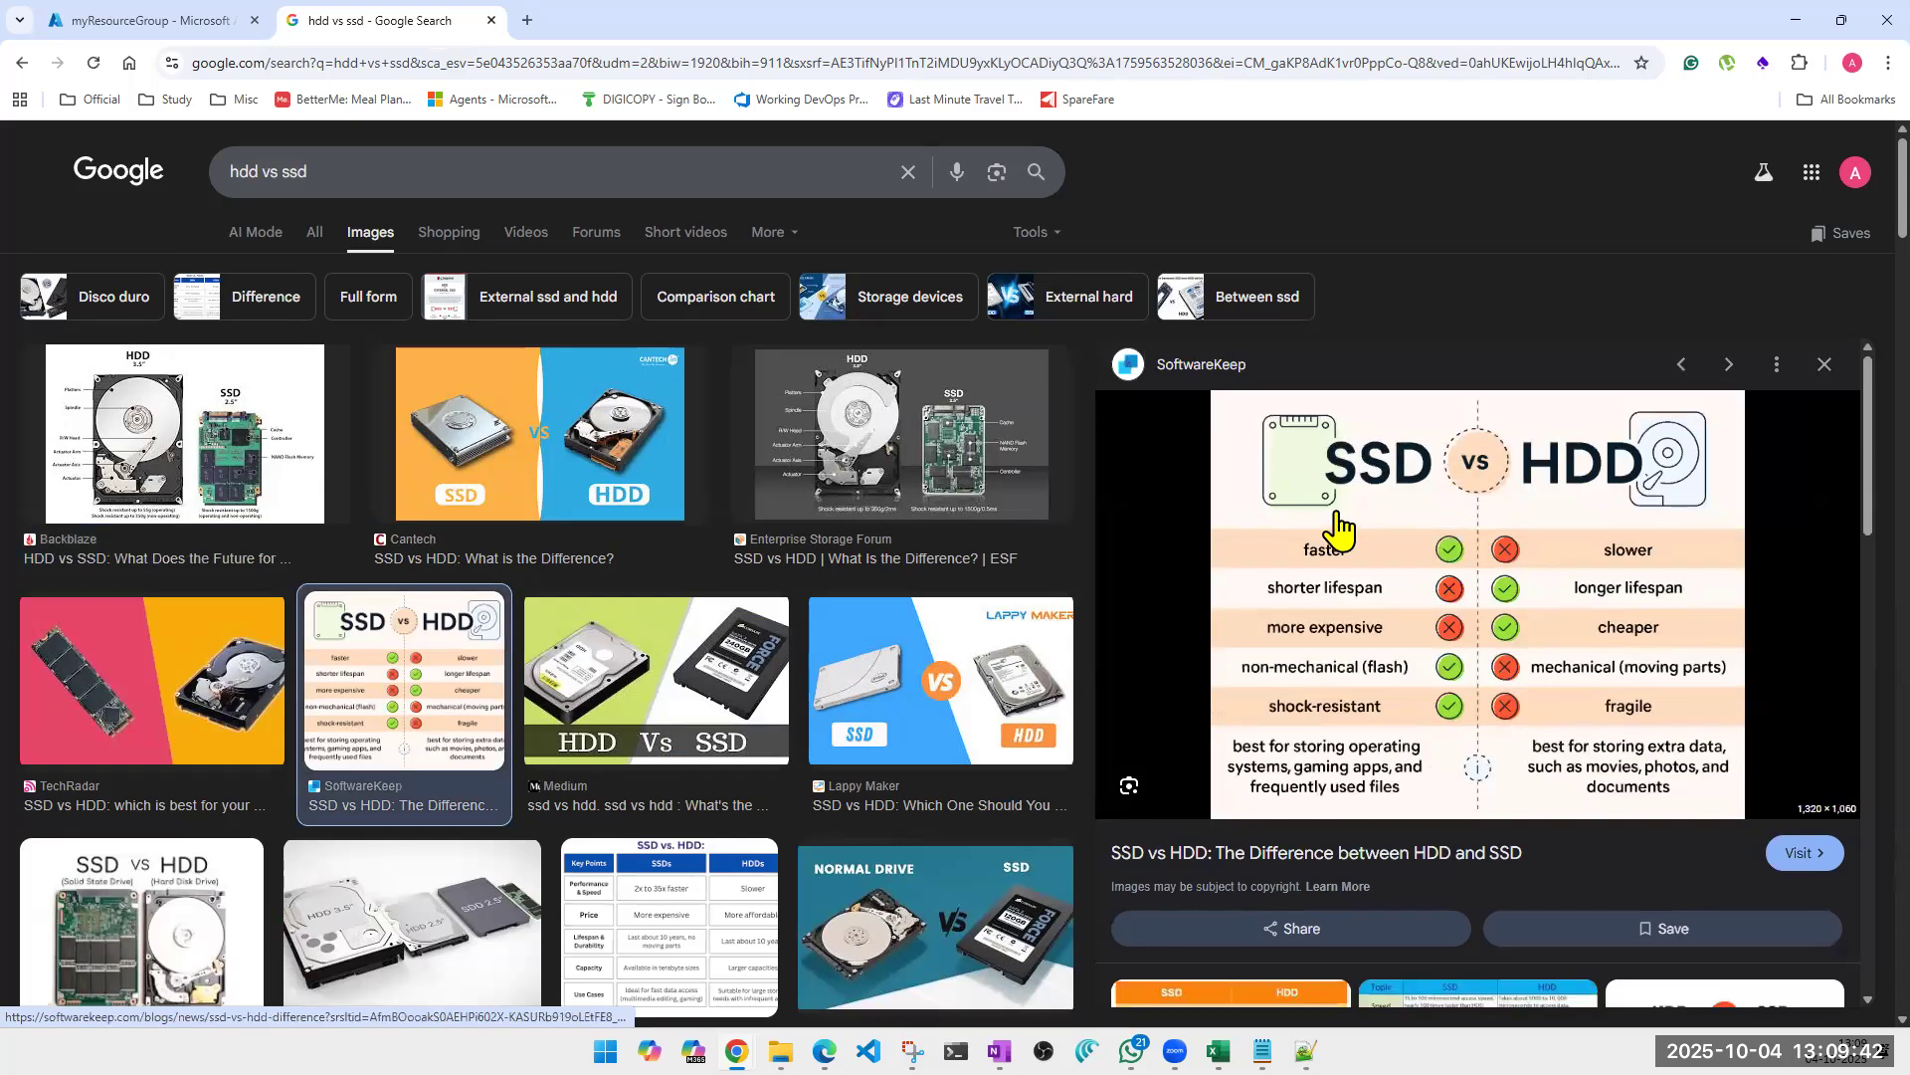
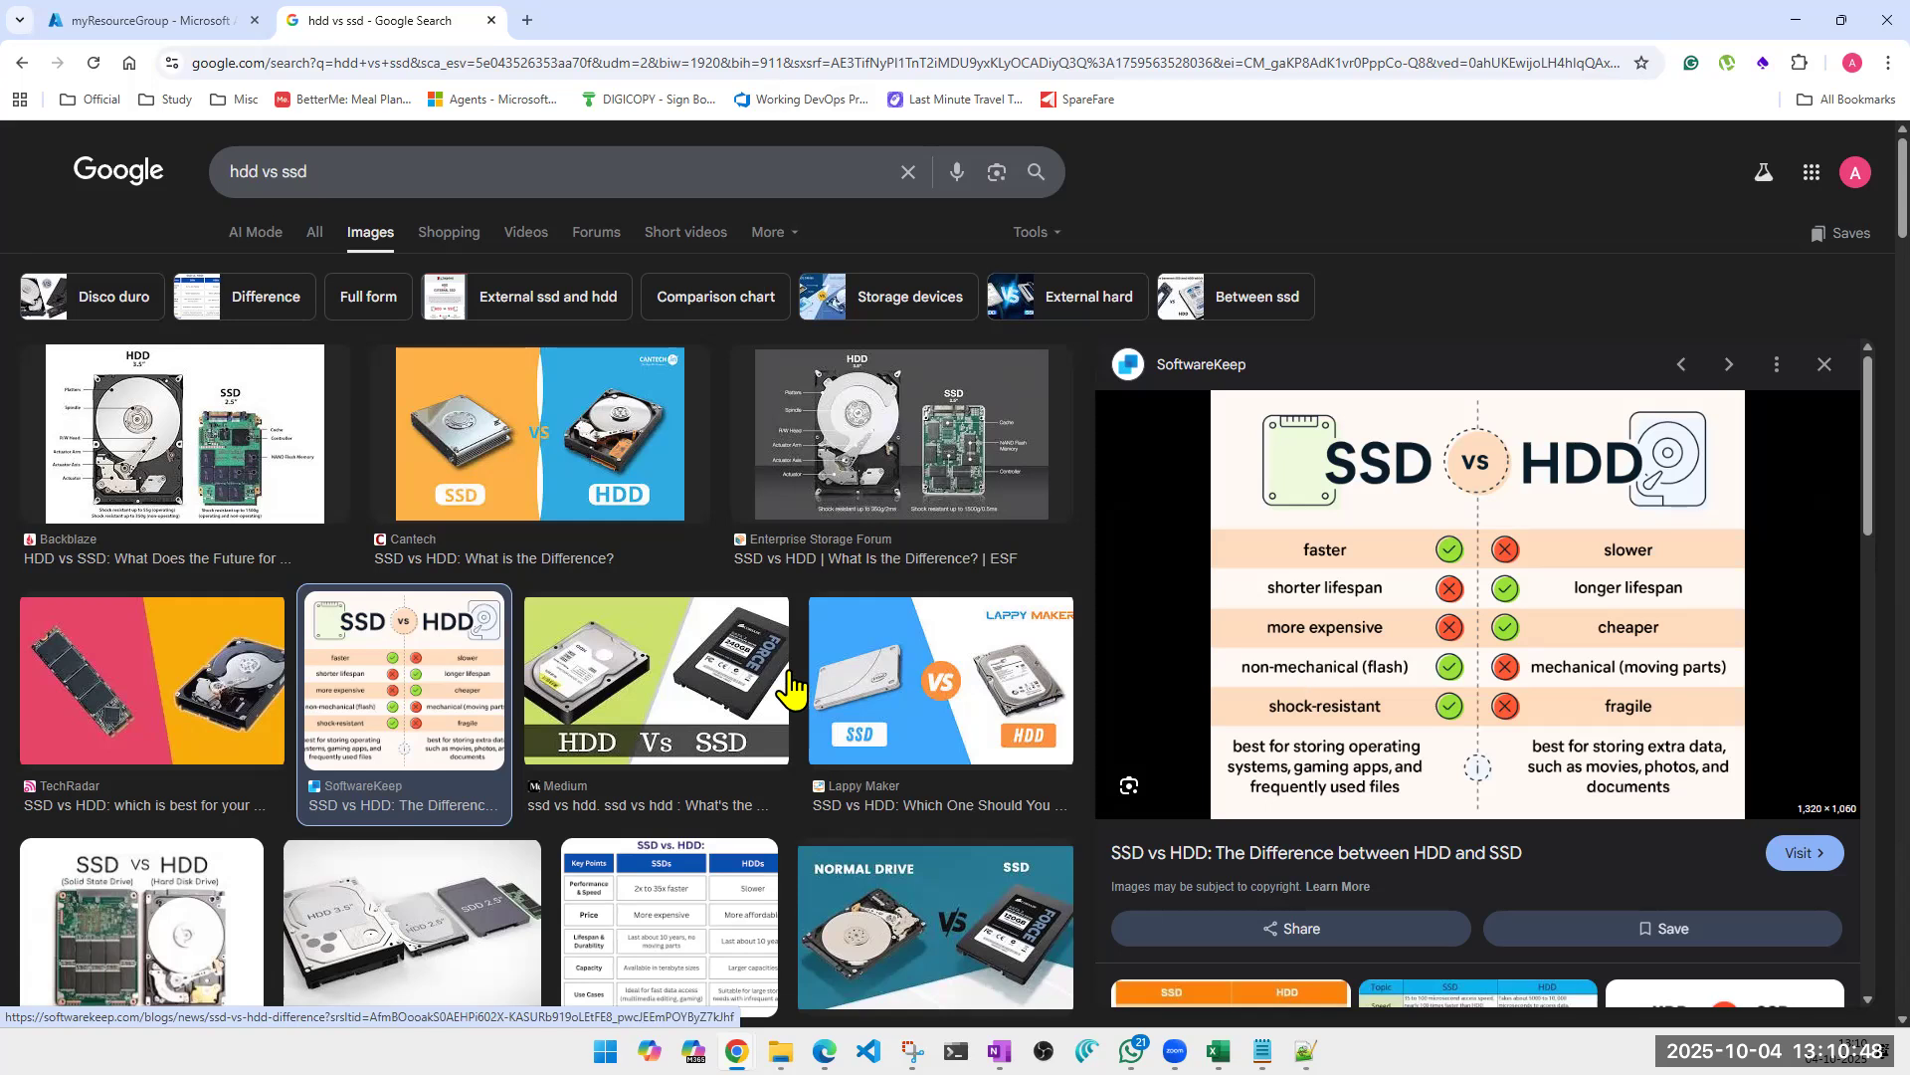
# Preview the Reddit and Geekboots SSD vs HDD images, annotating the Geekboots SSD with "OS" and its HDD with "DD".
pyautogui.click(606, 945)
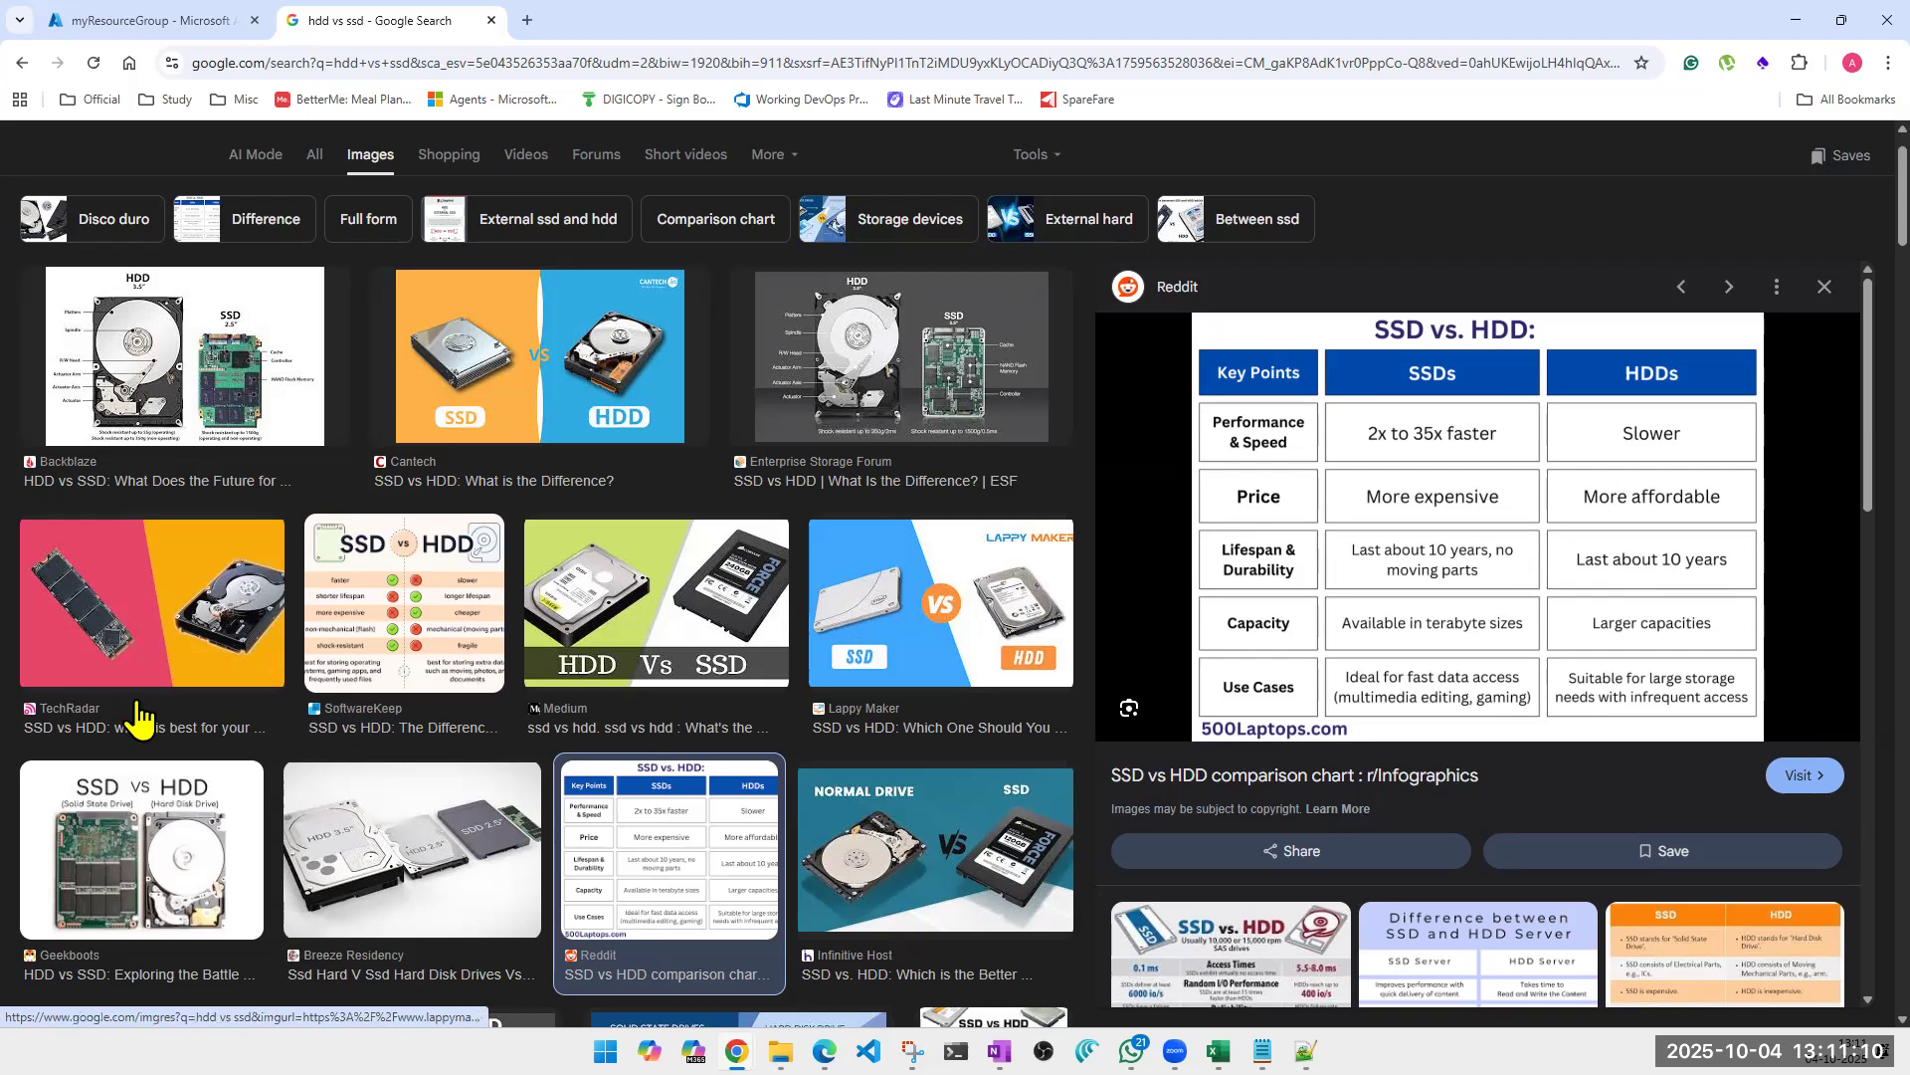
pyautogui.click(116, 847)
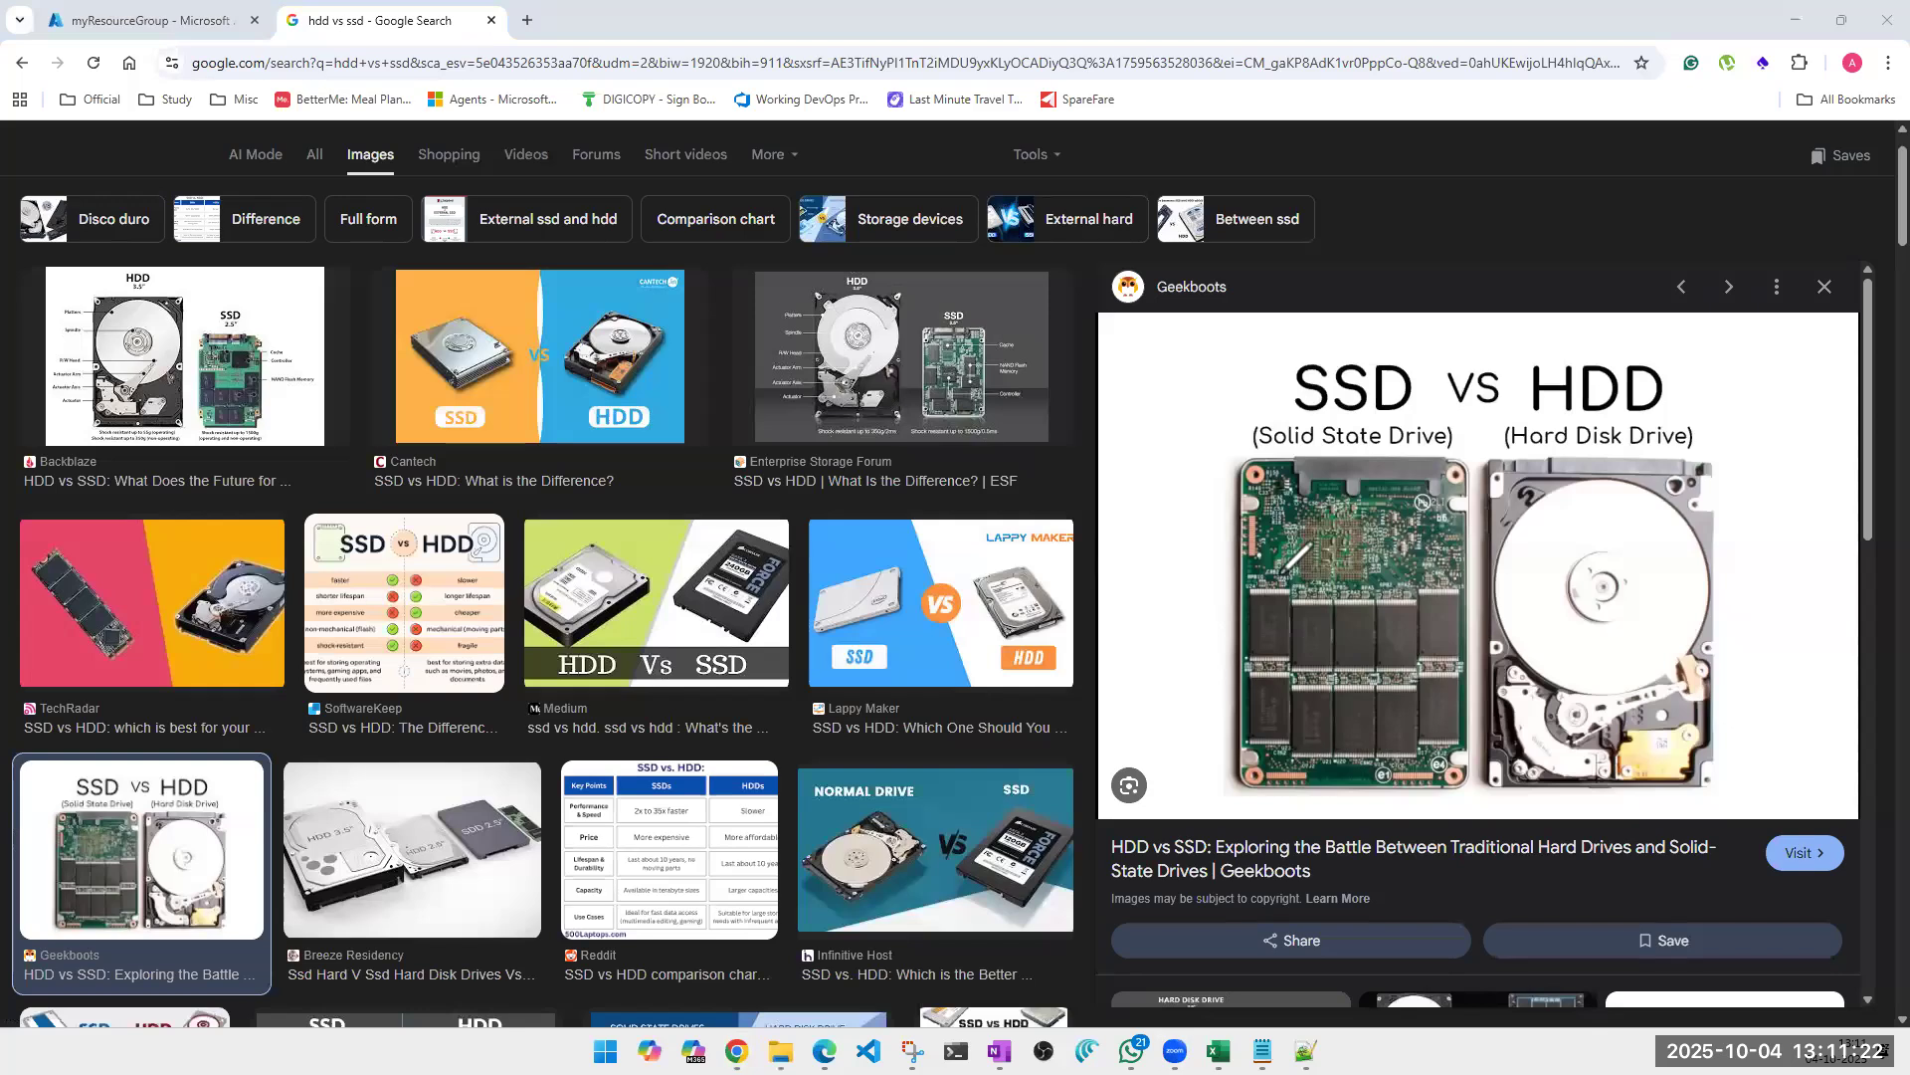
pyautogui.moveTo(1341, 637)
pyautogui.mouseDown()
pyautogui.moveTo(1332, 673)
pyautogui.moveTo(1393, 637)
pyautogui.moveTo(1362, 673)
pyautogui.mouseUp()
pyautogui.moveTo(1547, 621); pyautogui.dragTo(1590, 608)
pyautogui.moveTo(1568, 617); pyautogui.dragTo(1592, 683)
pyautogui.moveTo(1631, 597)
pyautogui.mouseDown()
pyautogui.moveTo(1637, 637)
pyautogui.moveTo(1669, 597)
pyautogui.moveTo(1663, 631)
pyautogui.moveTo(1617, 647)
pyautogui.mouseUp()
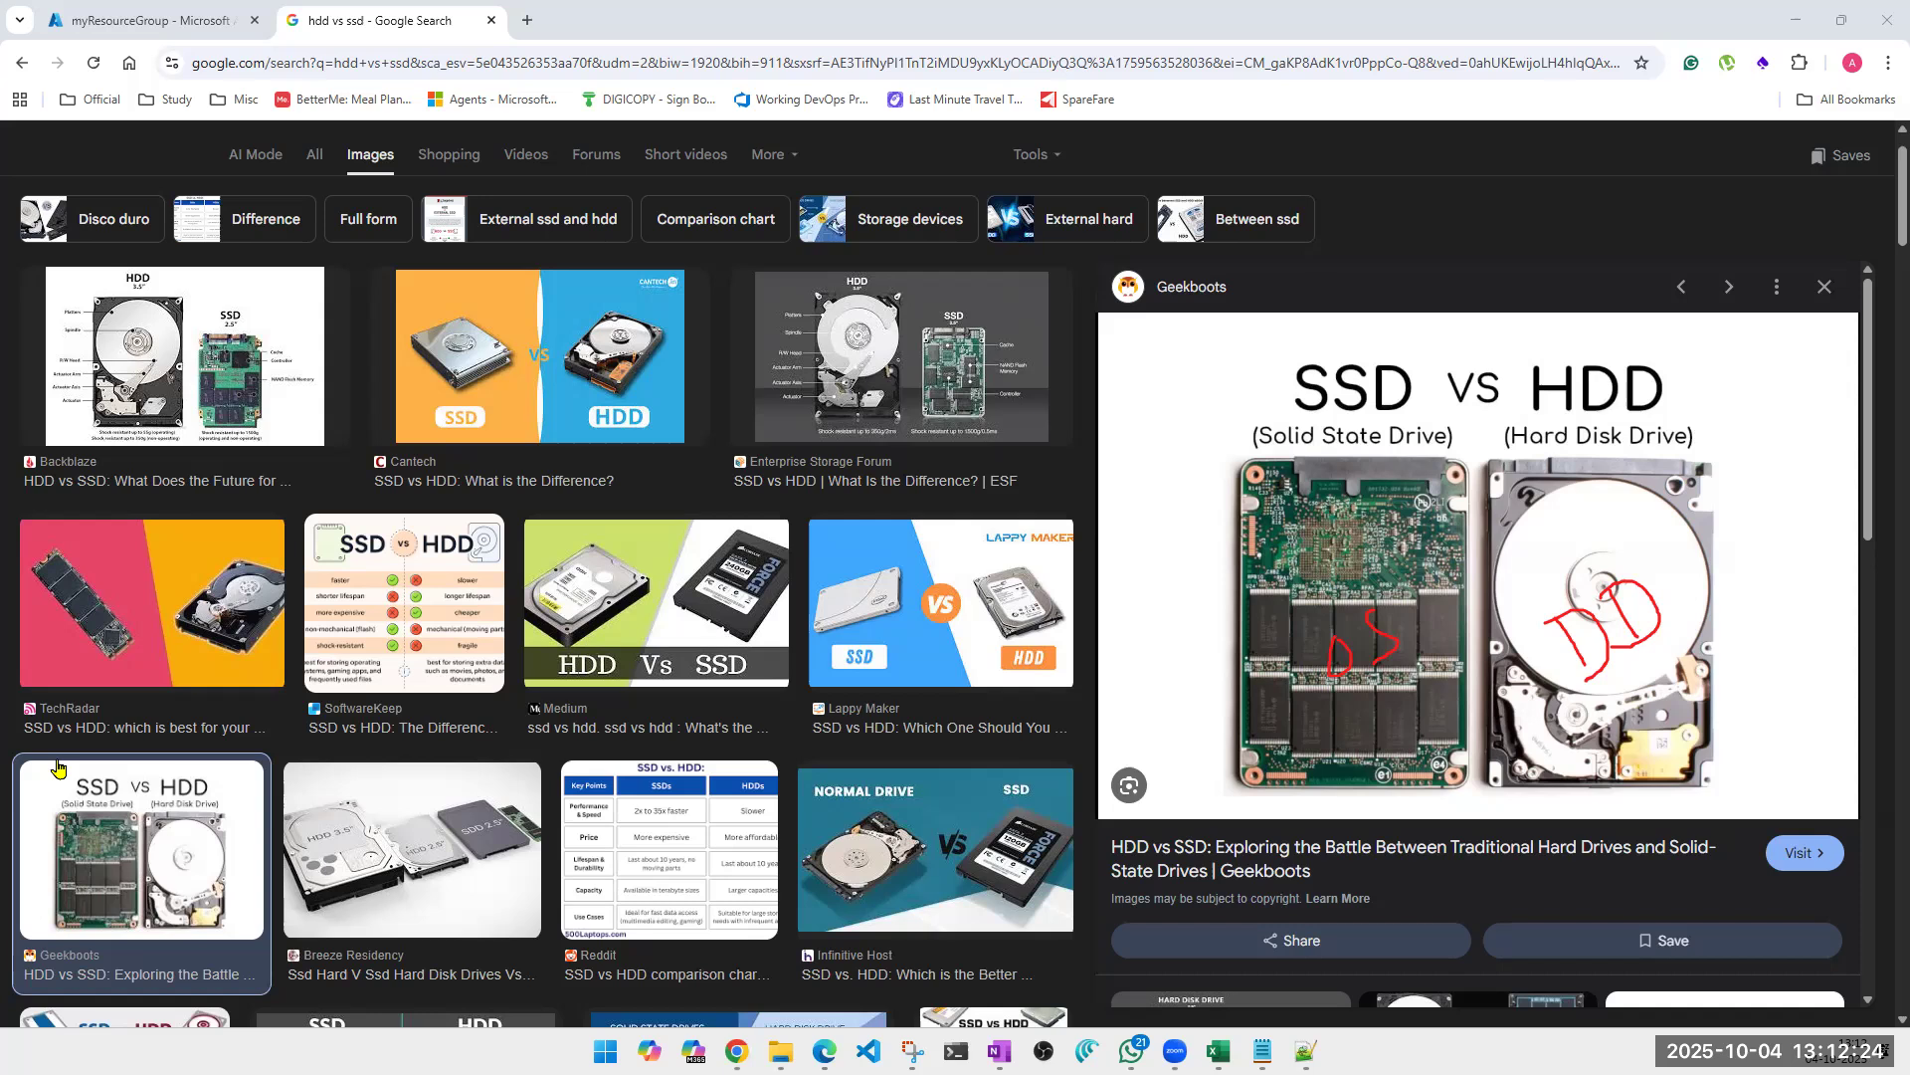
# Close the Google Images tab and start creating a new virtual machine from the Azure Virtual machines page.
pyautogui.click(491, 20)
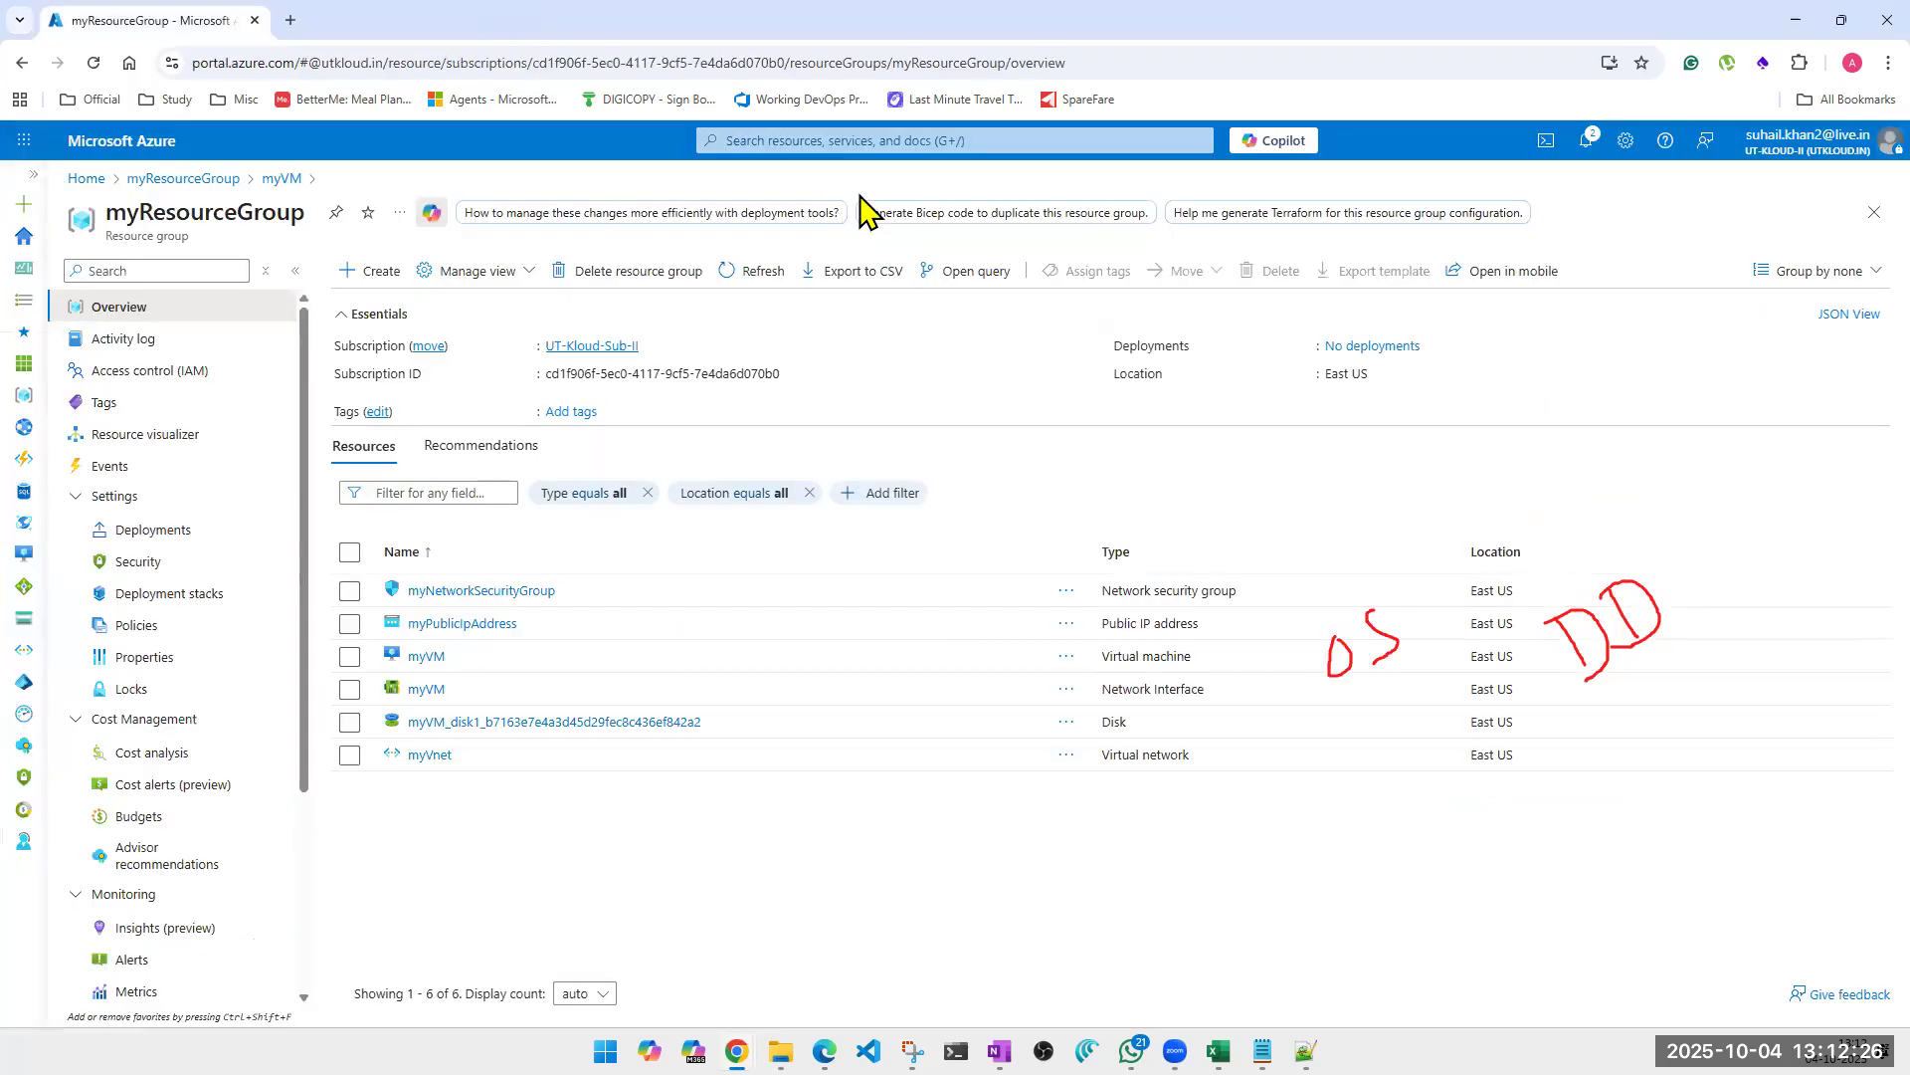
pyautogui.click(925, 142)
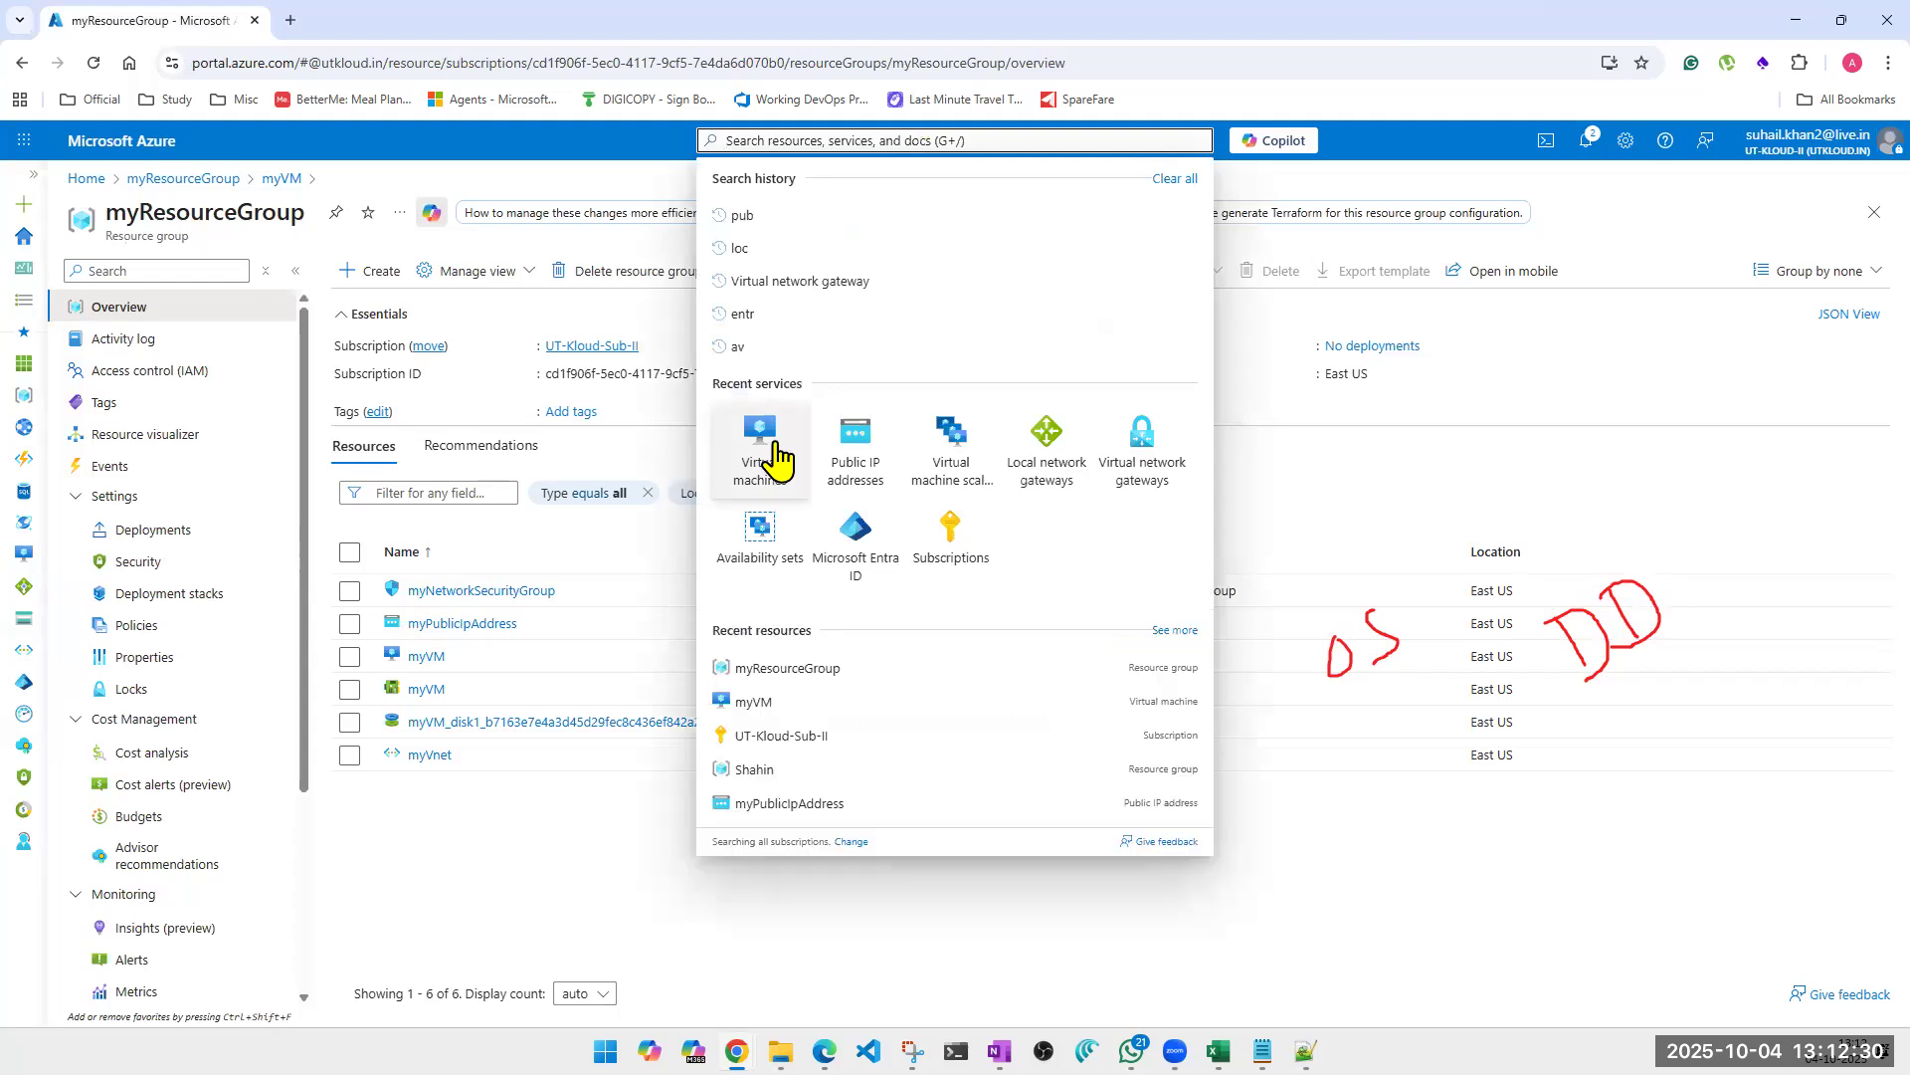
pyautogui.click(761, 427)
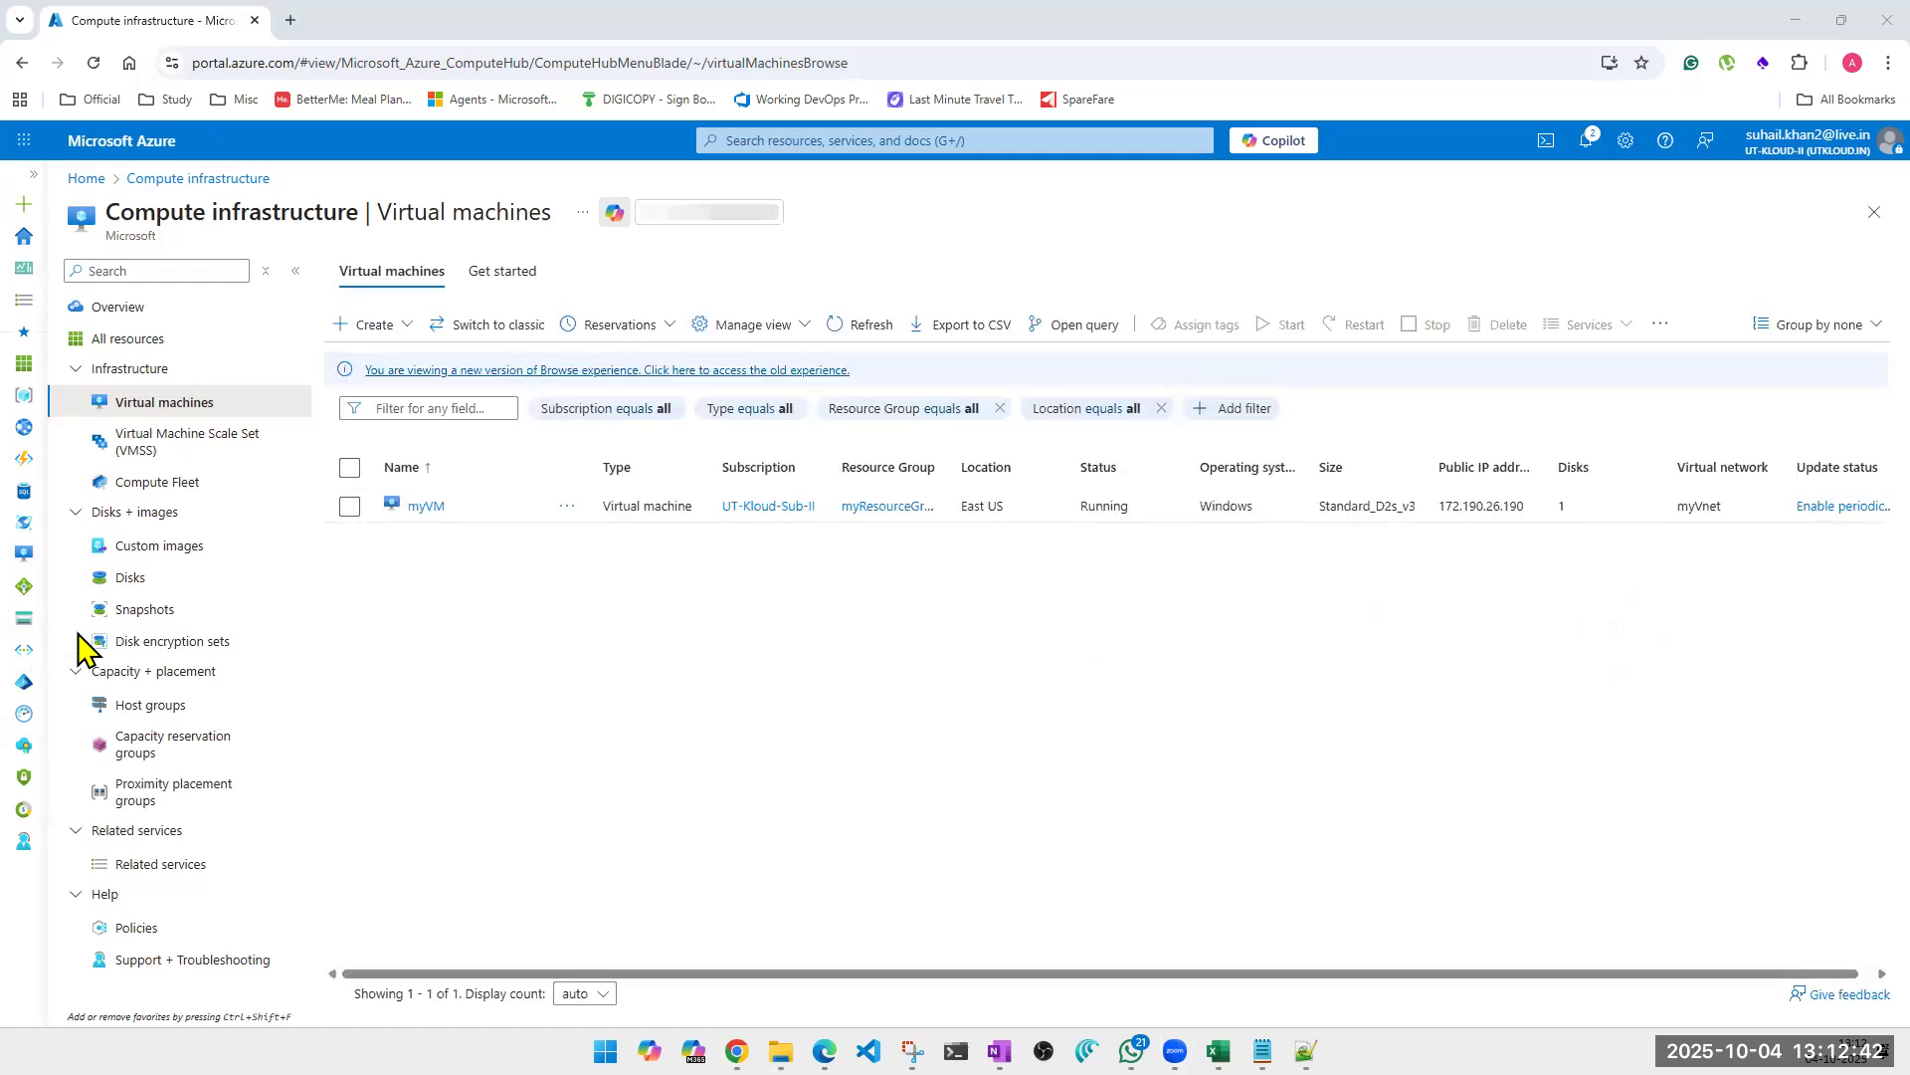
pyautogui.click(375, 324)
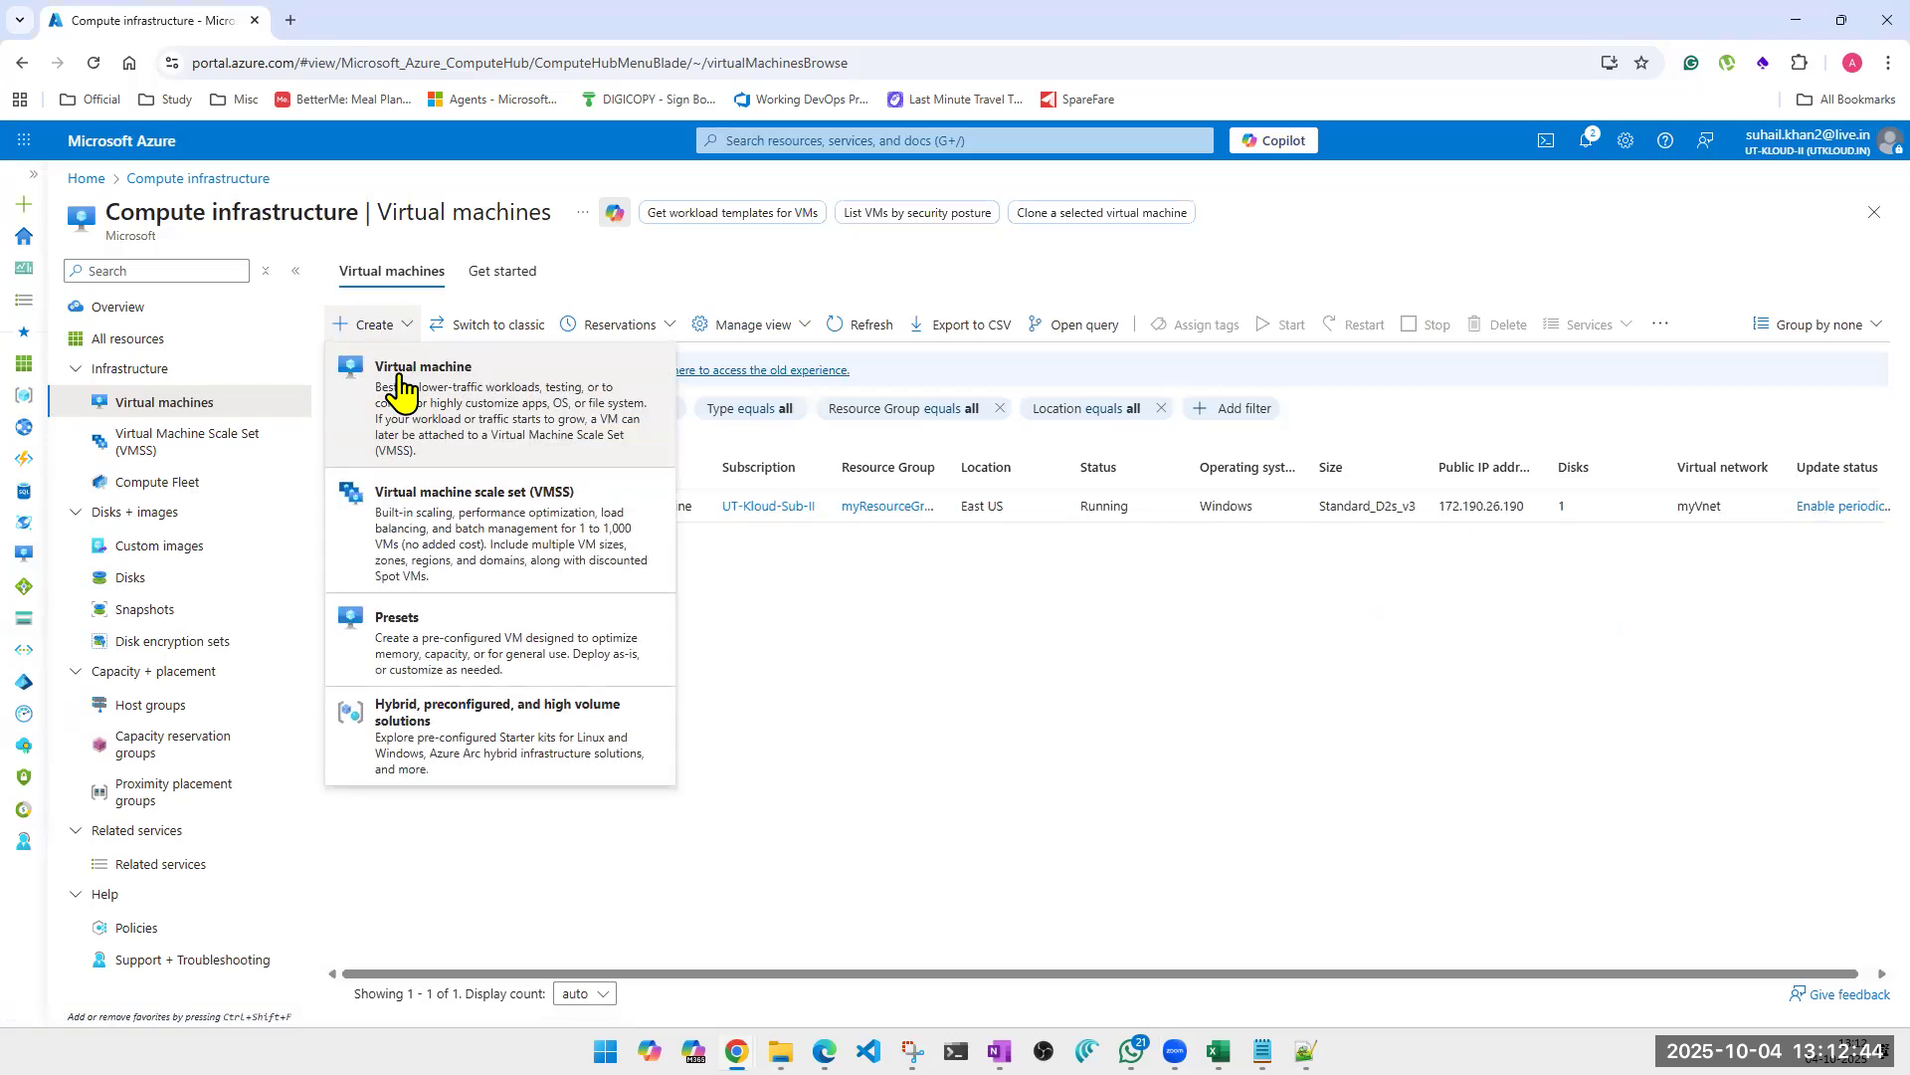
pyautogui.click(496, 413)
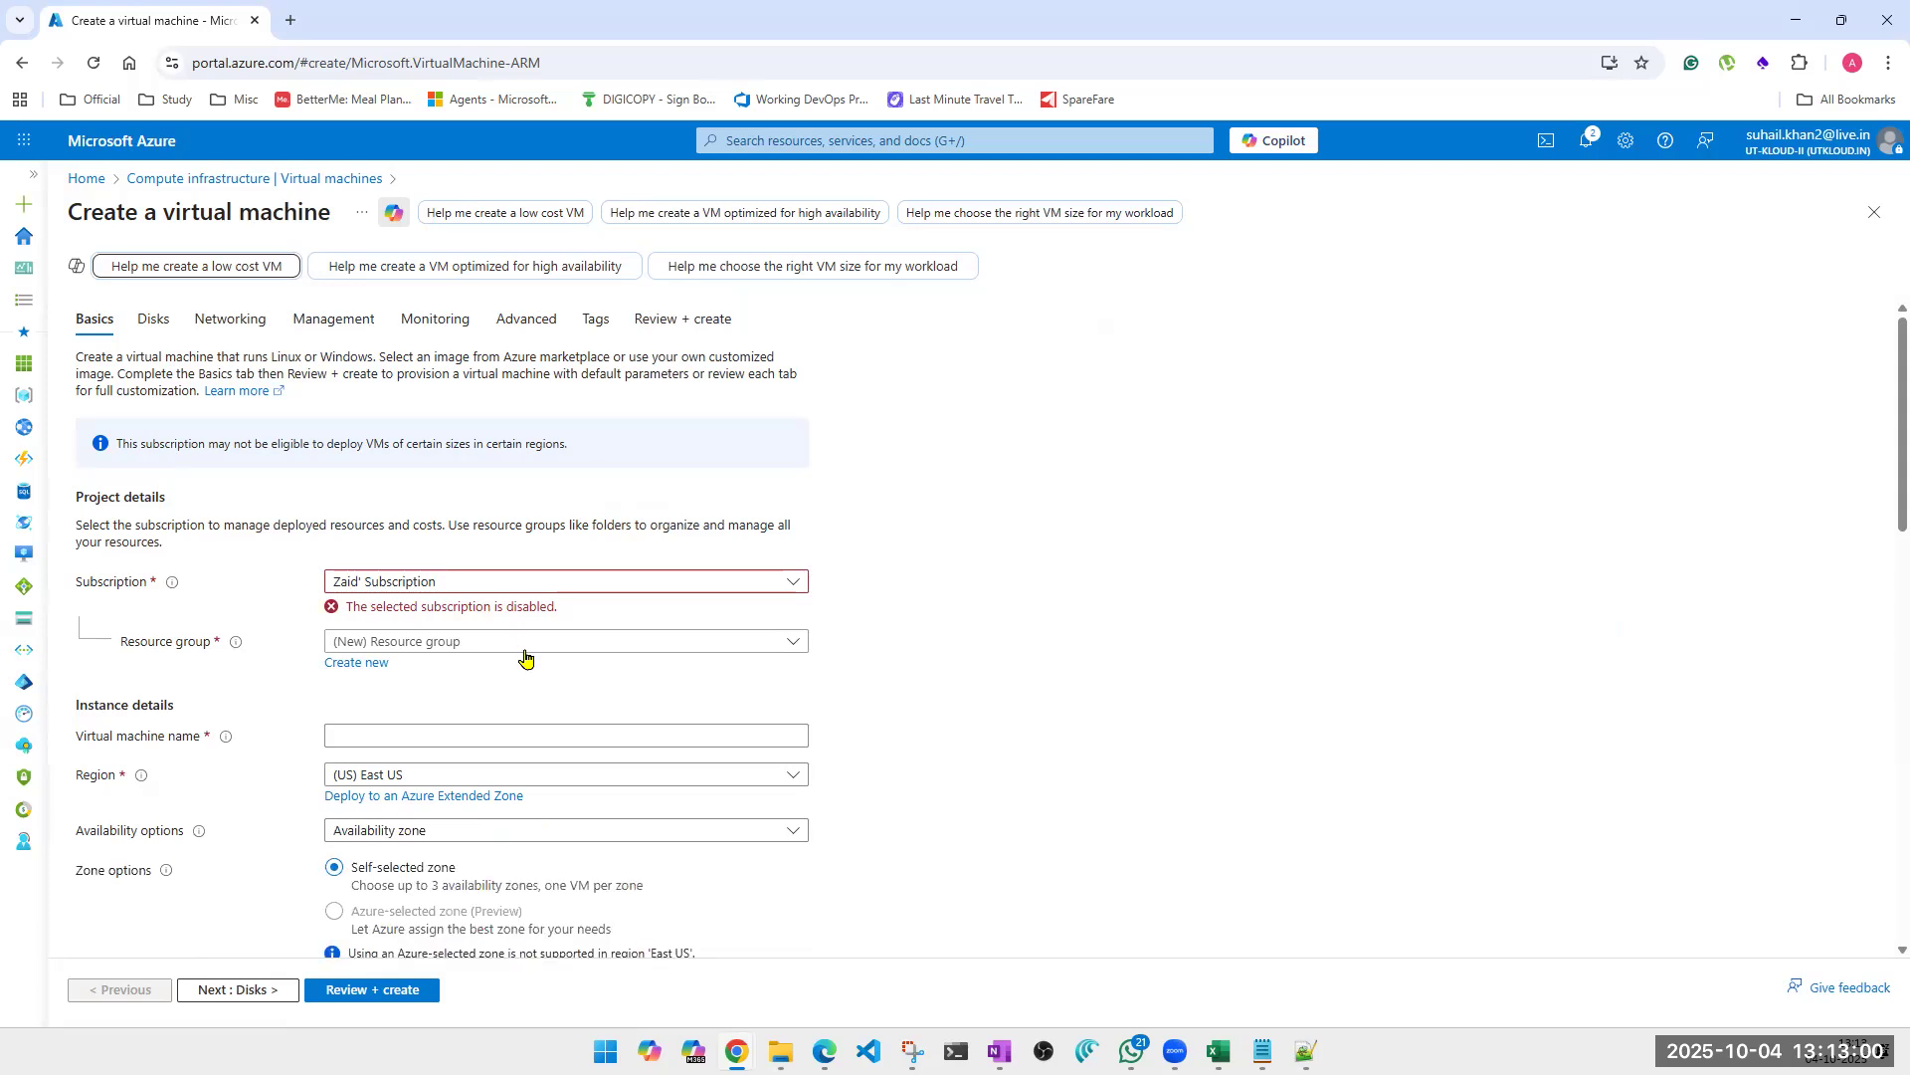
# Assign the new VM to subscription UT-Kloud-Sub-II and resource group myResourceGroup, and name it vm001.
pyautogui.click(550, 587)
pyautogui.click(446, 714)
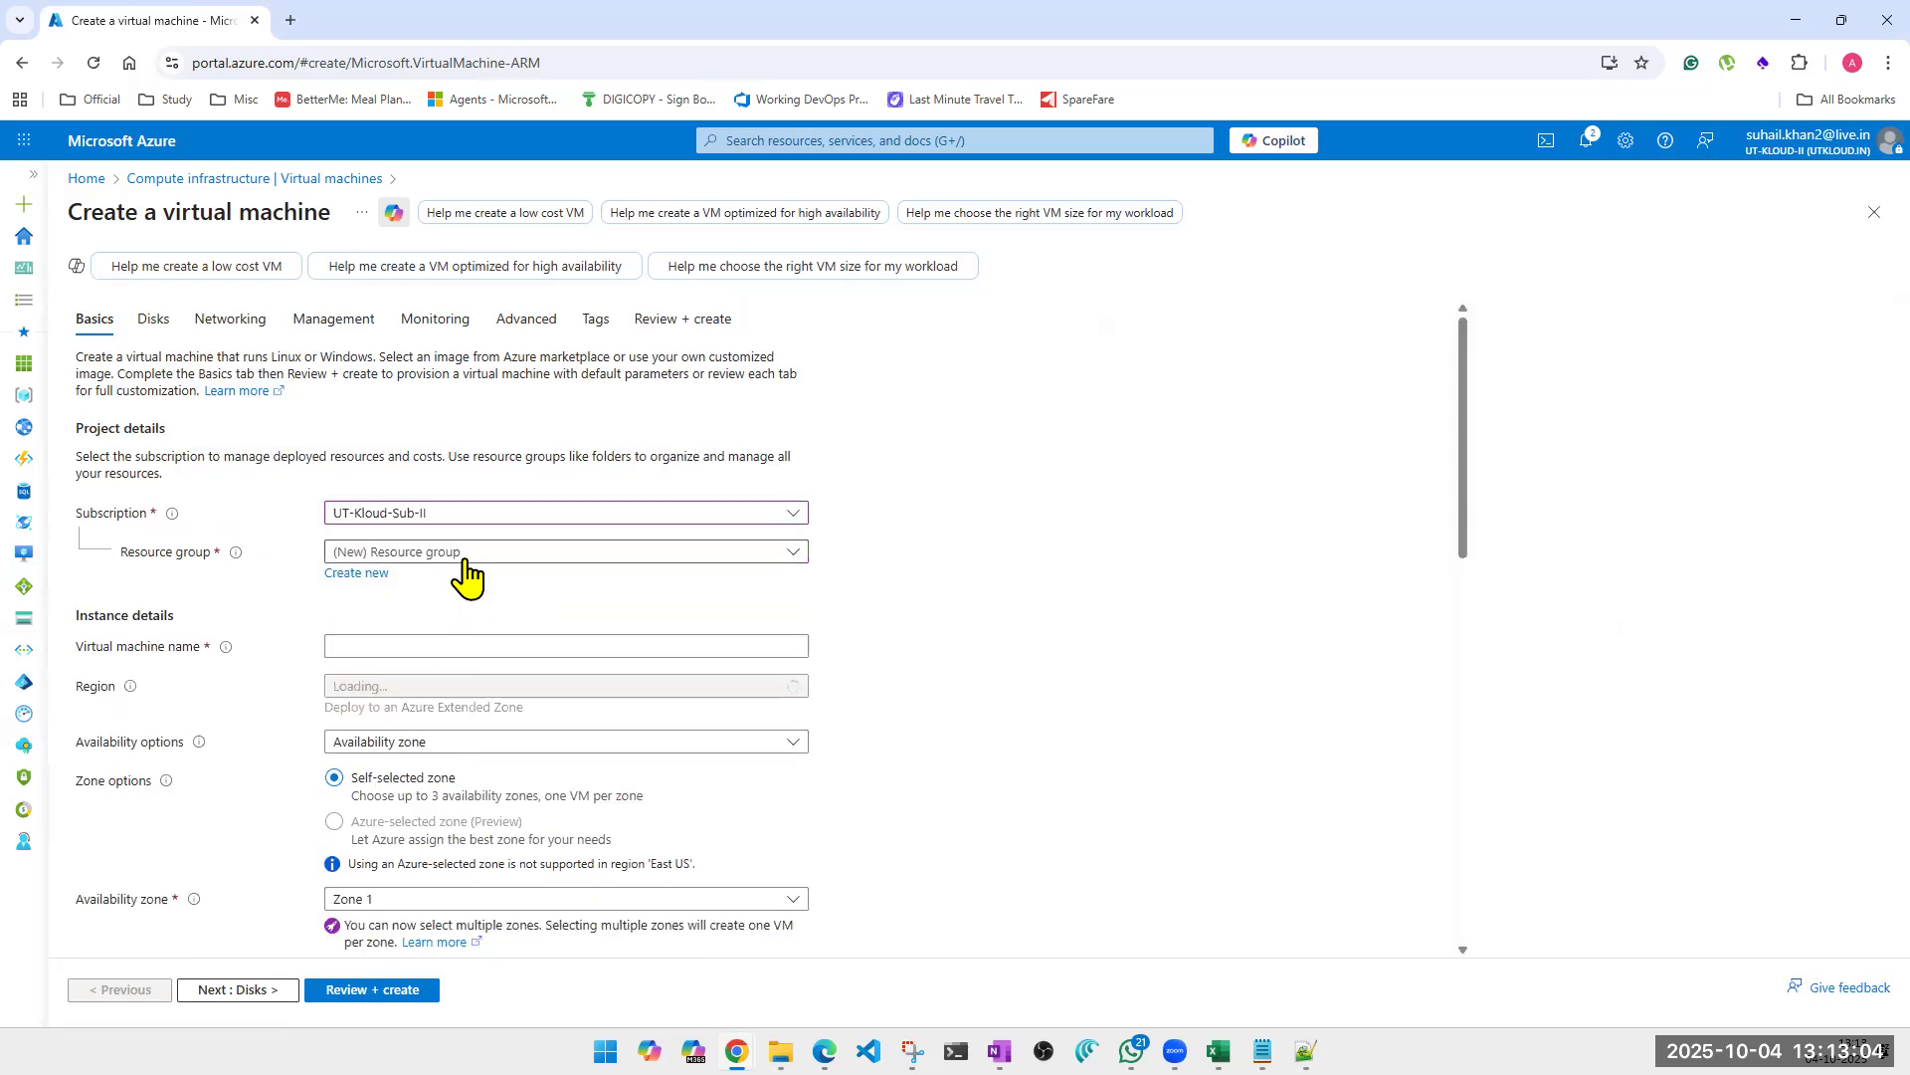
pyautogui.click(465, 556)
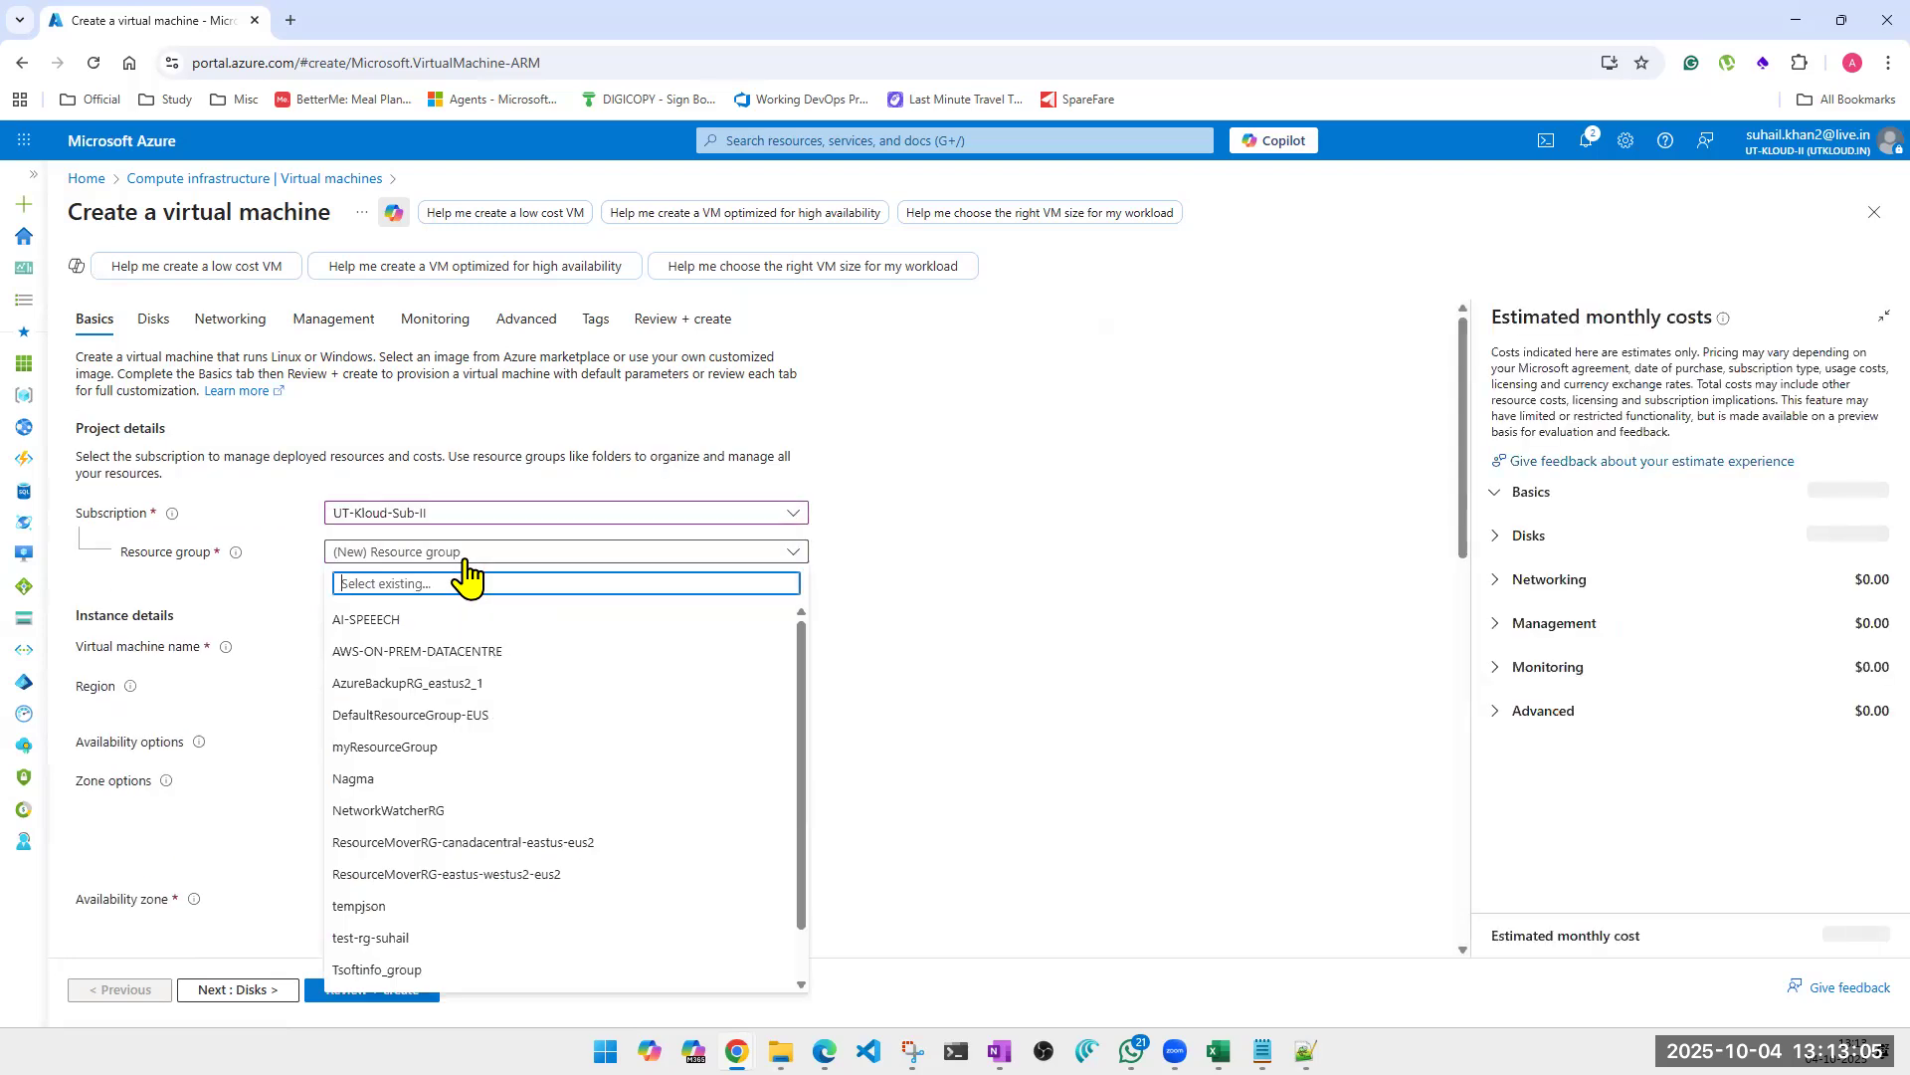
pyautogui.click(408, 748)
pyautogui.click(408, 643)
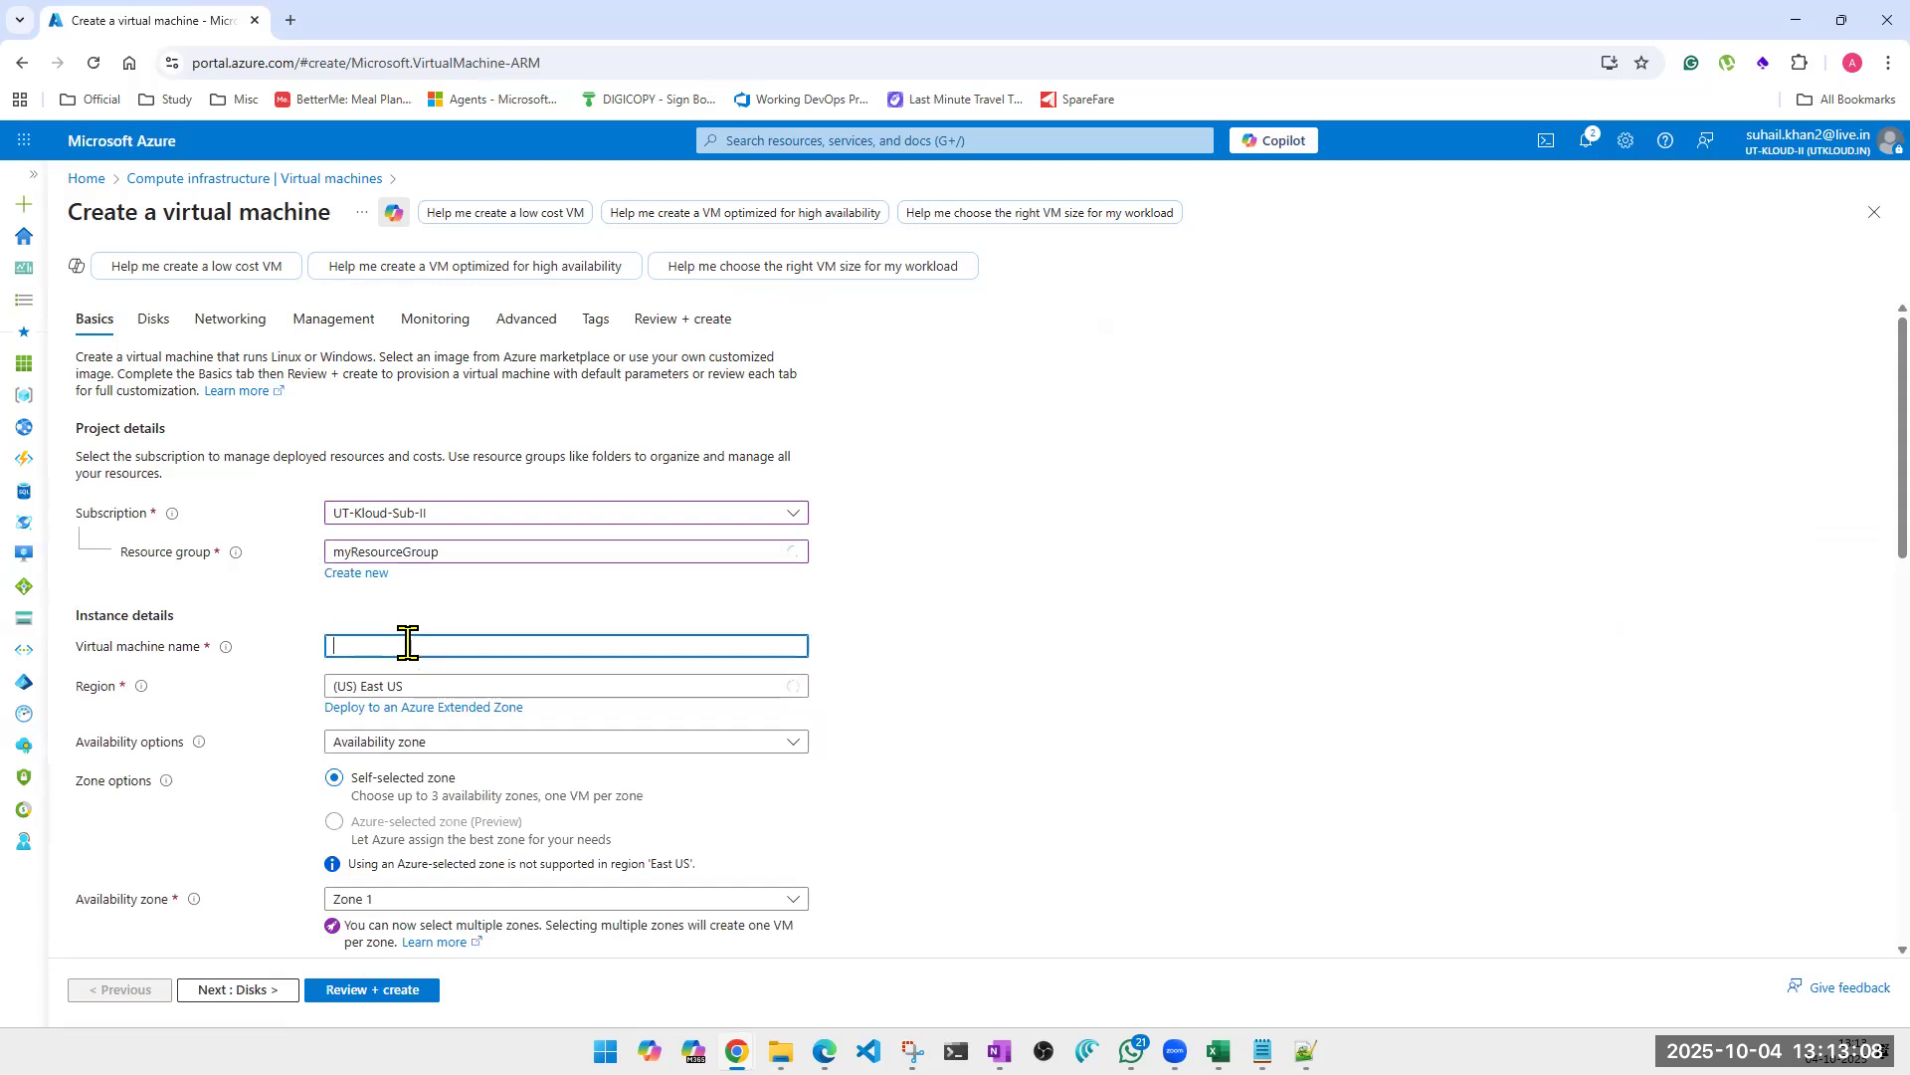
pyautogui.write('vm001')
pyautogui.click(1032, 666)
# Set vm001 to no infrastructure redundancy required, Standard security type and the Windows Server 2019 Datacenter - x64 Gen2 image.
pyautogui.scroll(-1, 418, 751)
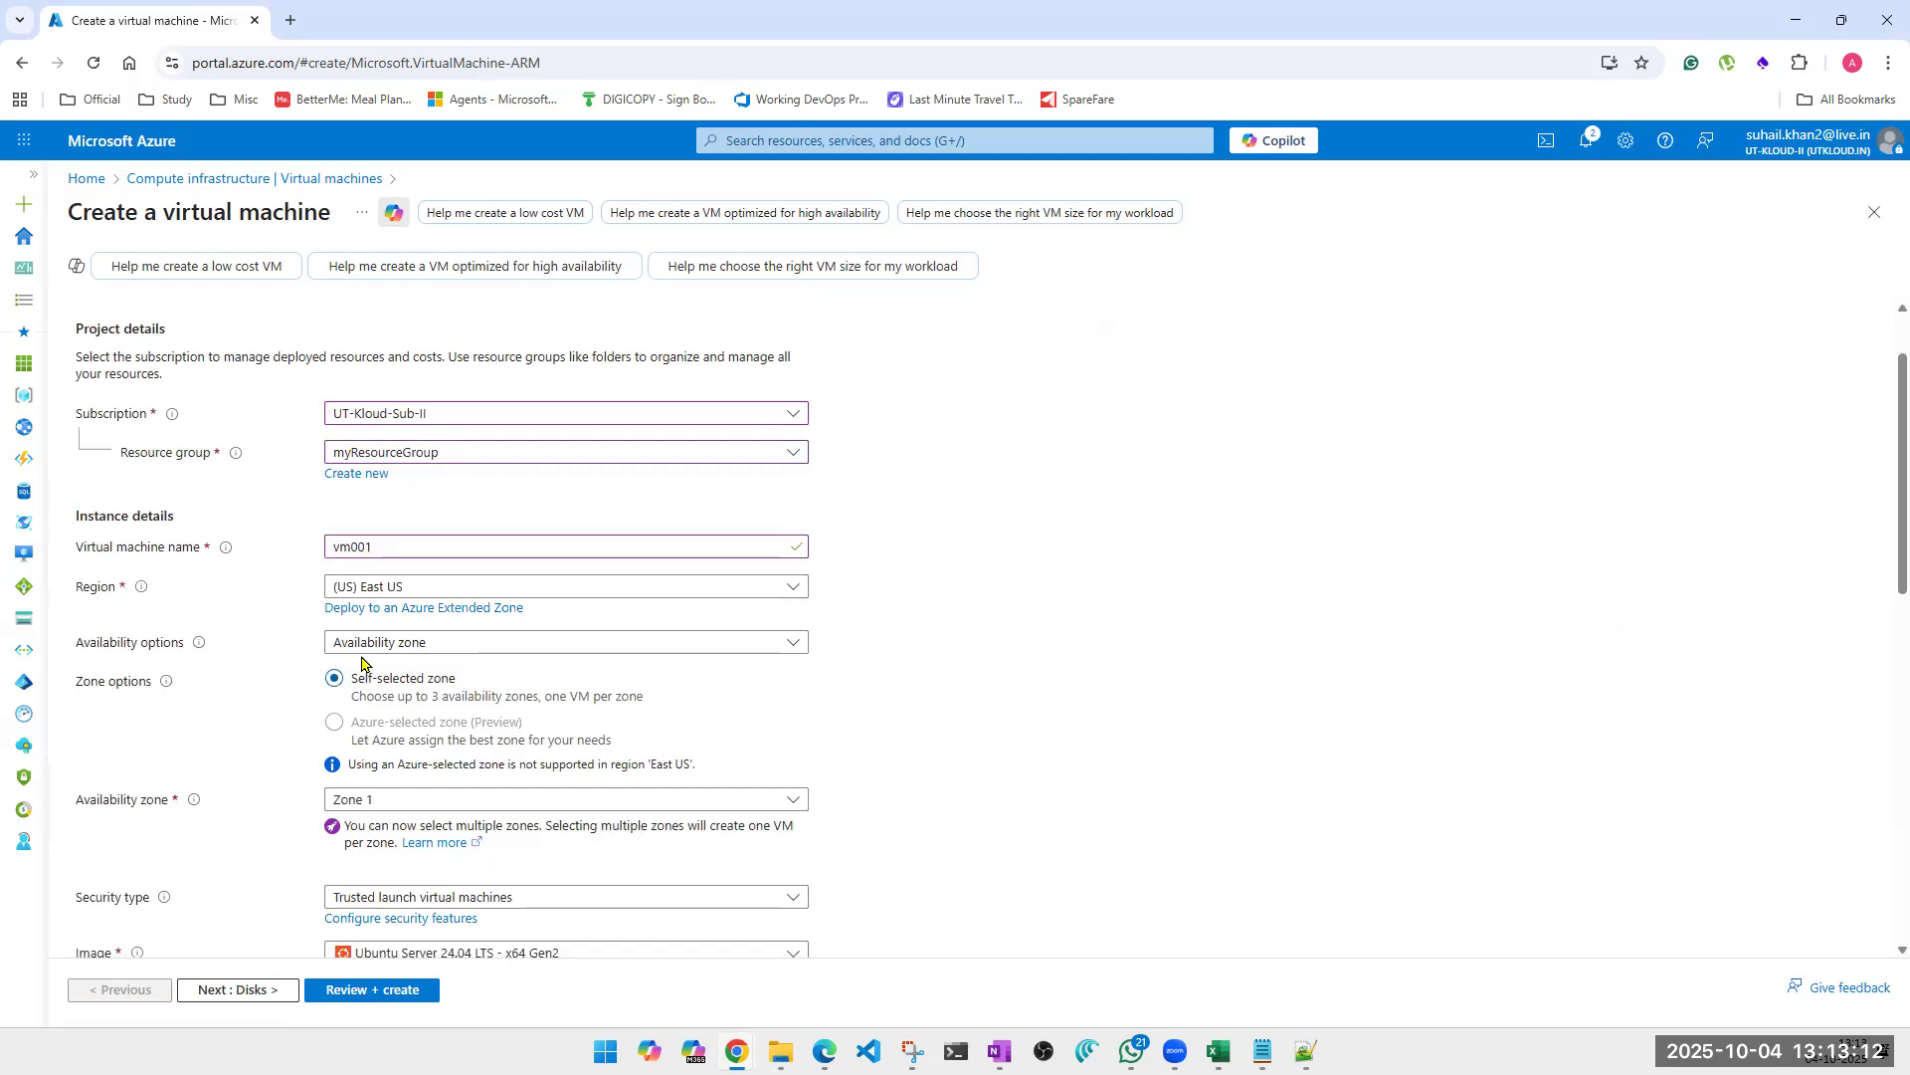
pyautogui.click(370, 644)
pyautogui.click(373, 670)
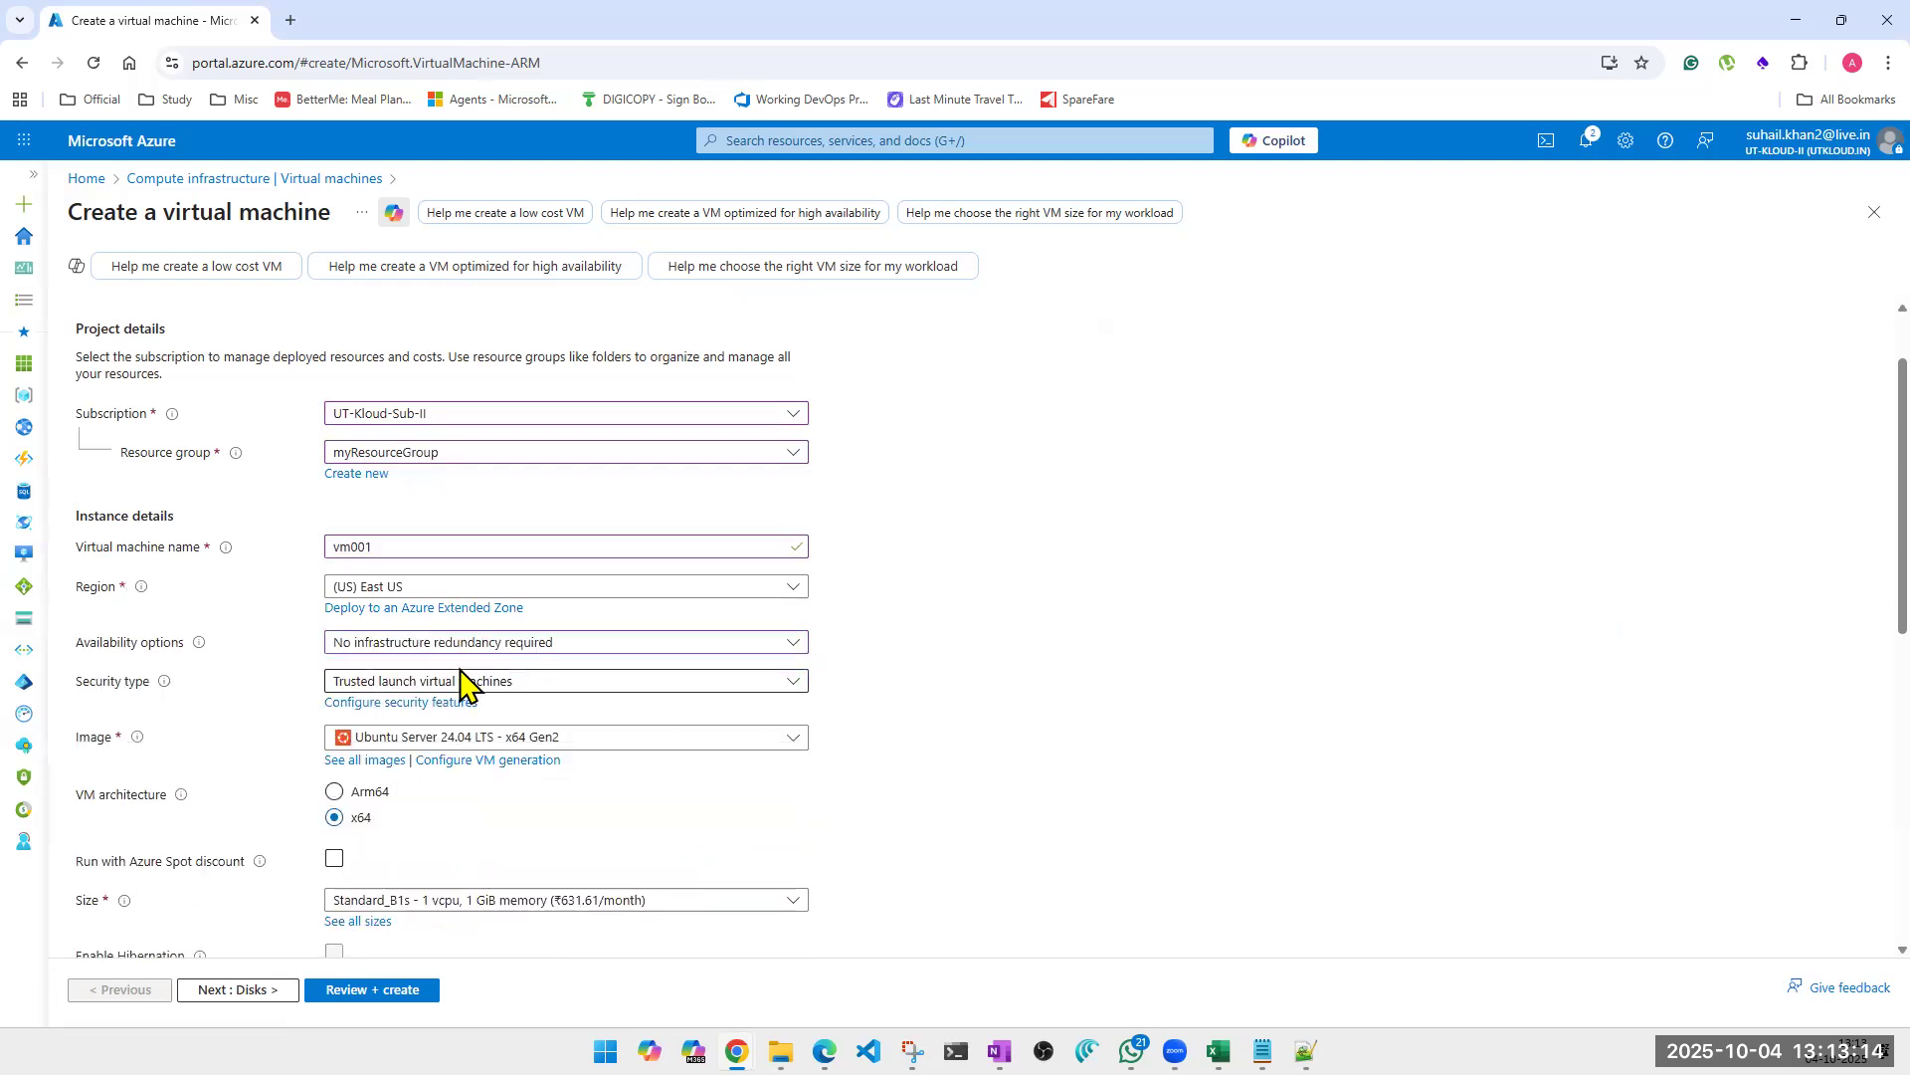
pyautogui.click(482, 687)
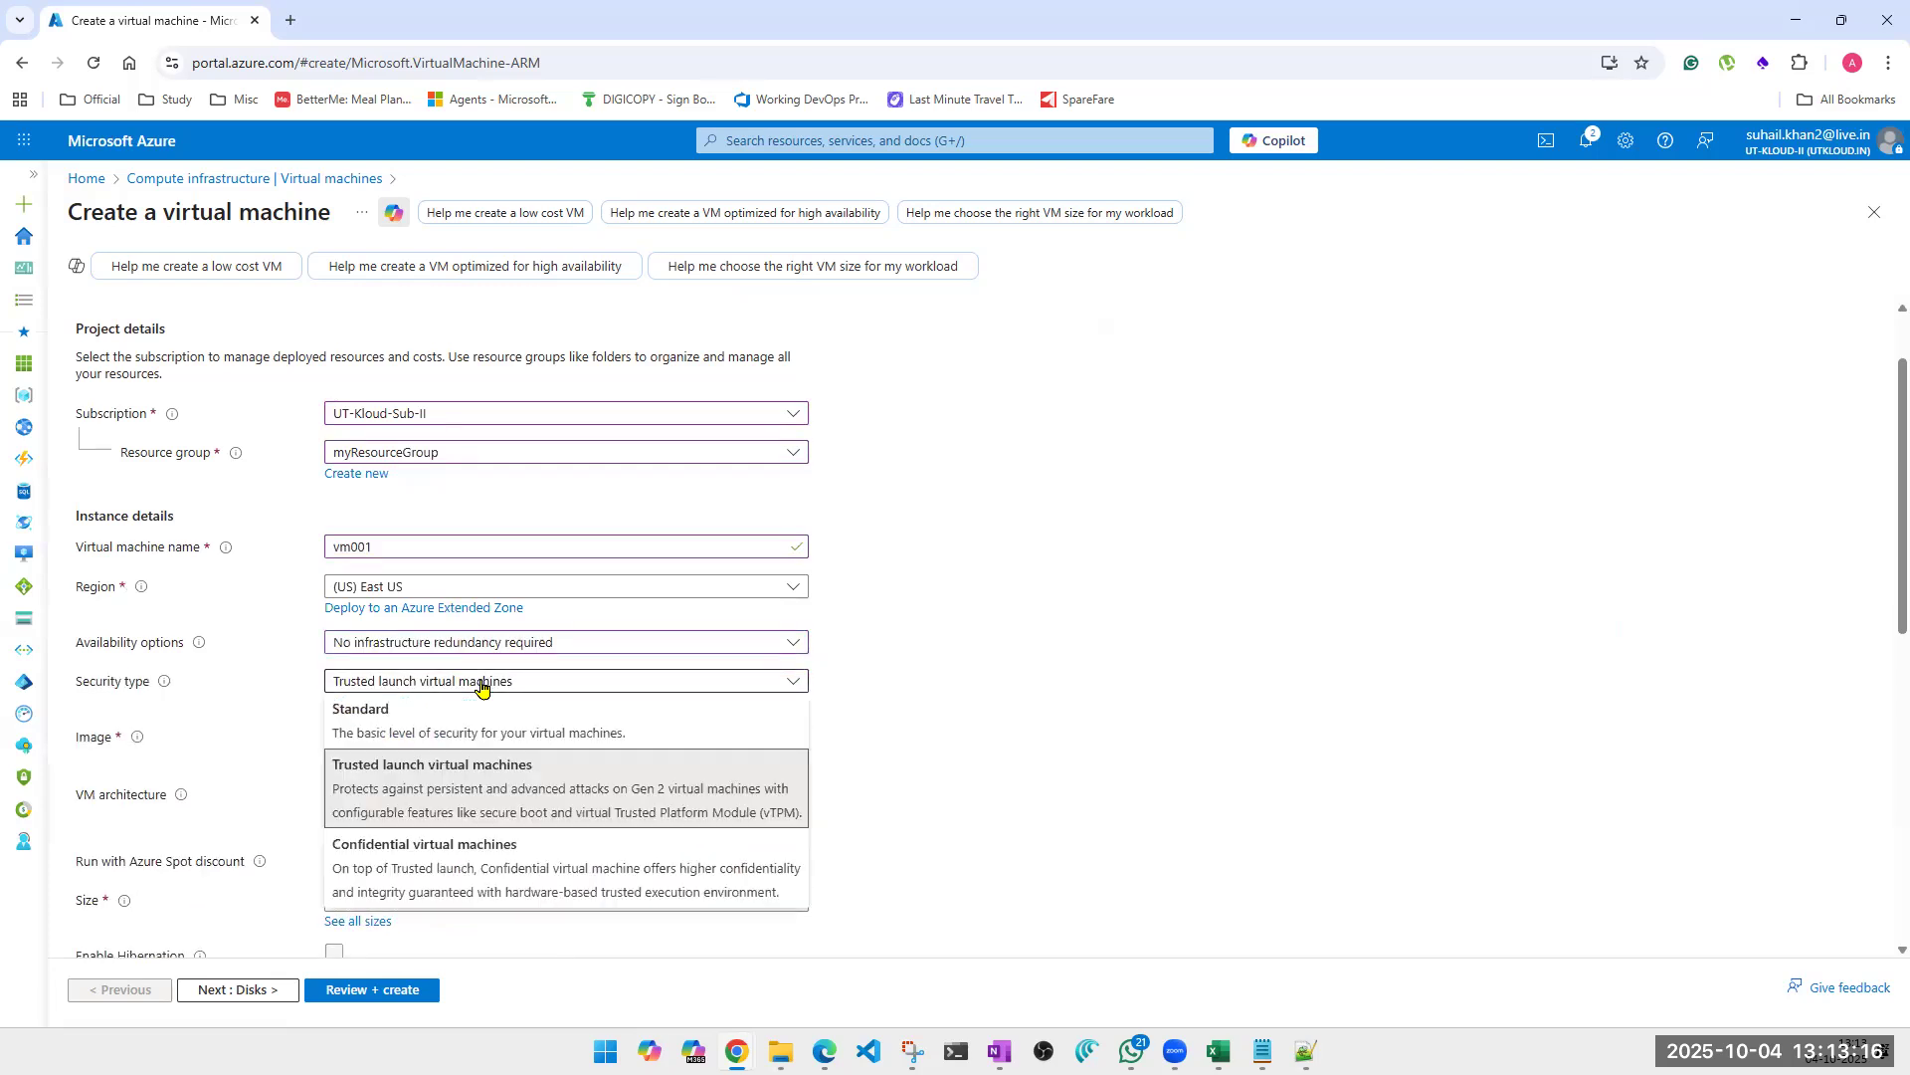
pyautogui.click(403, 718)
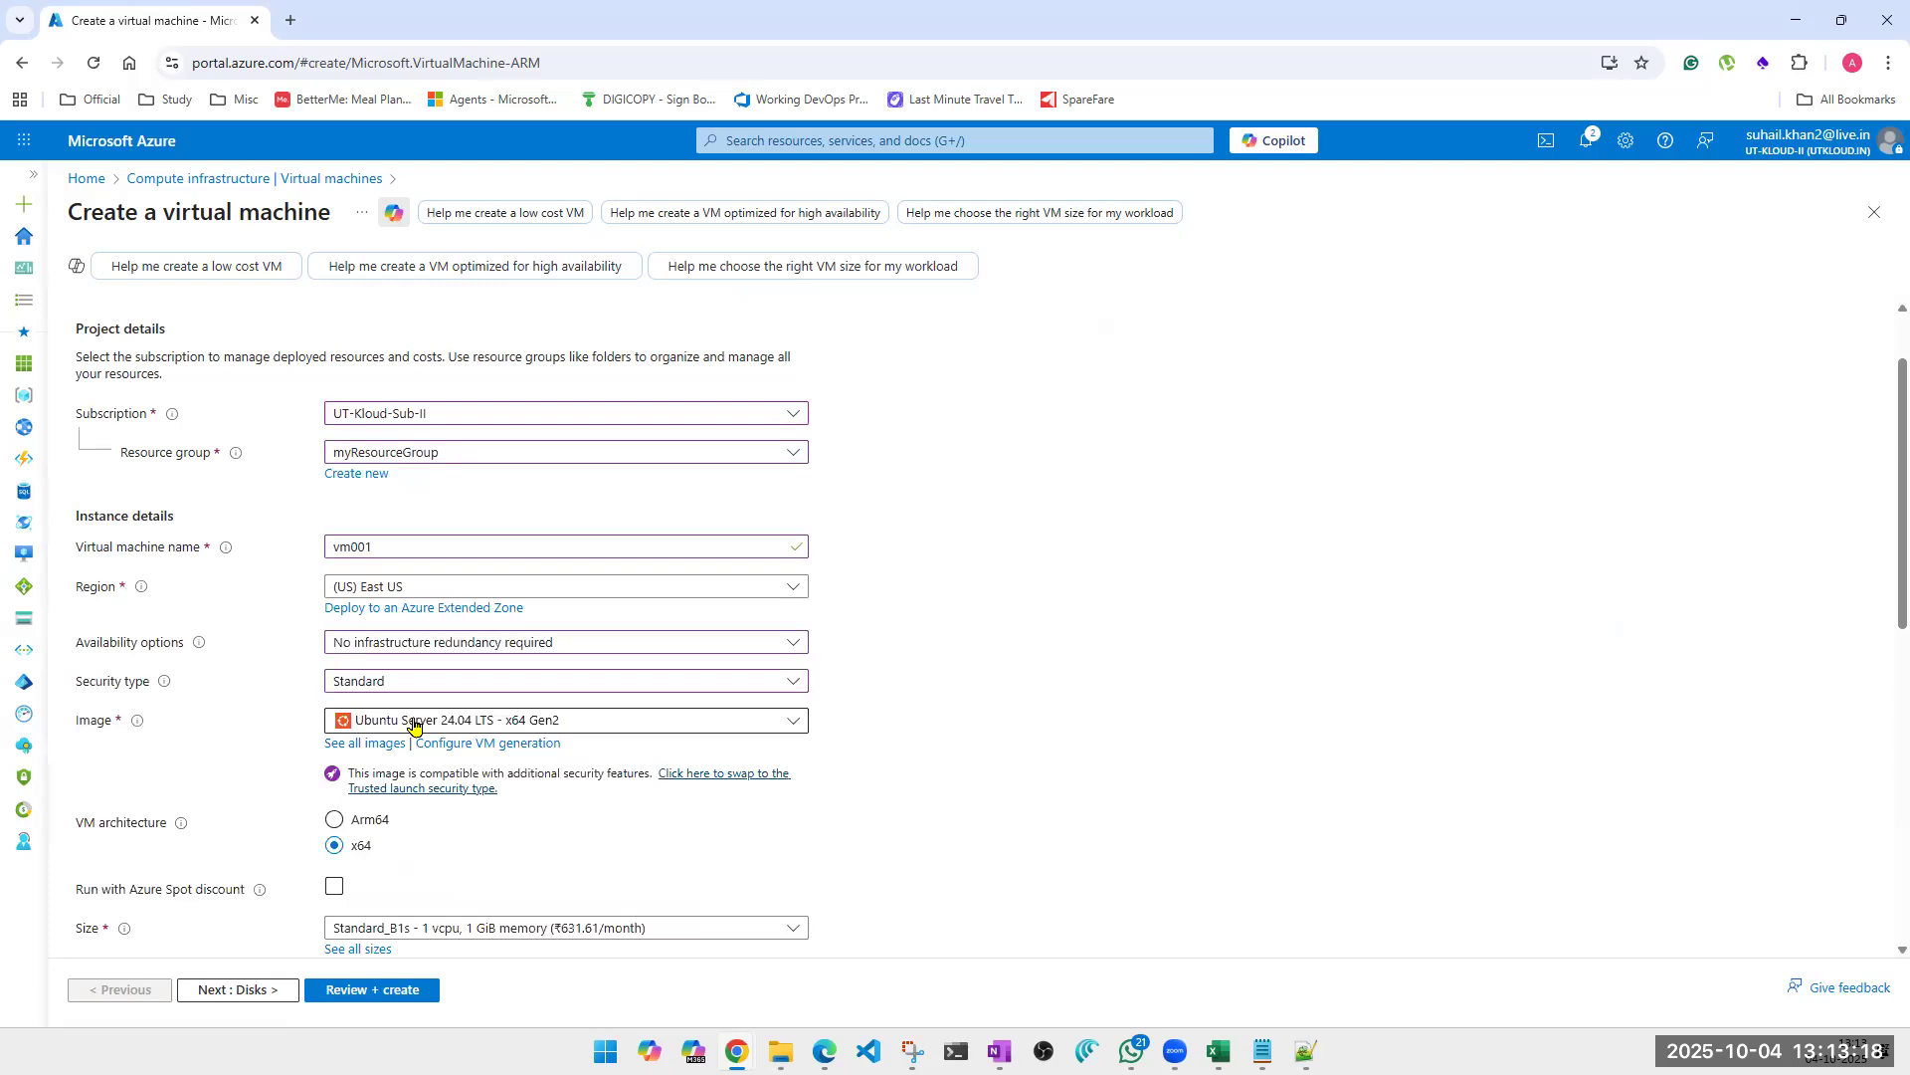
pyautogui.click(414, 720)
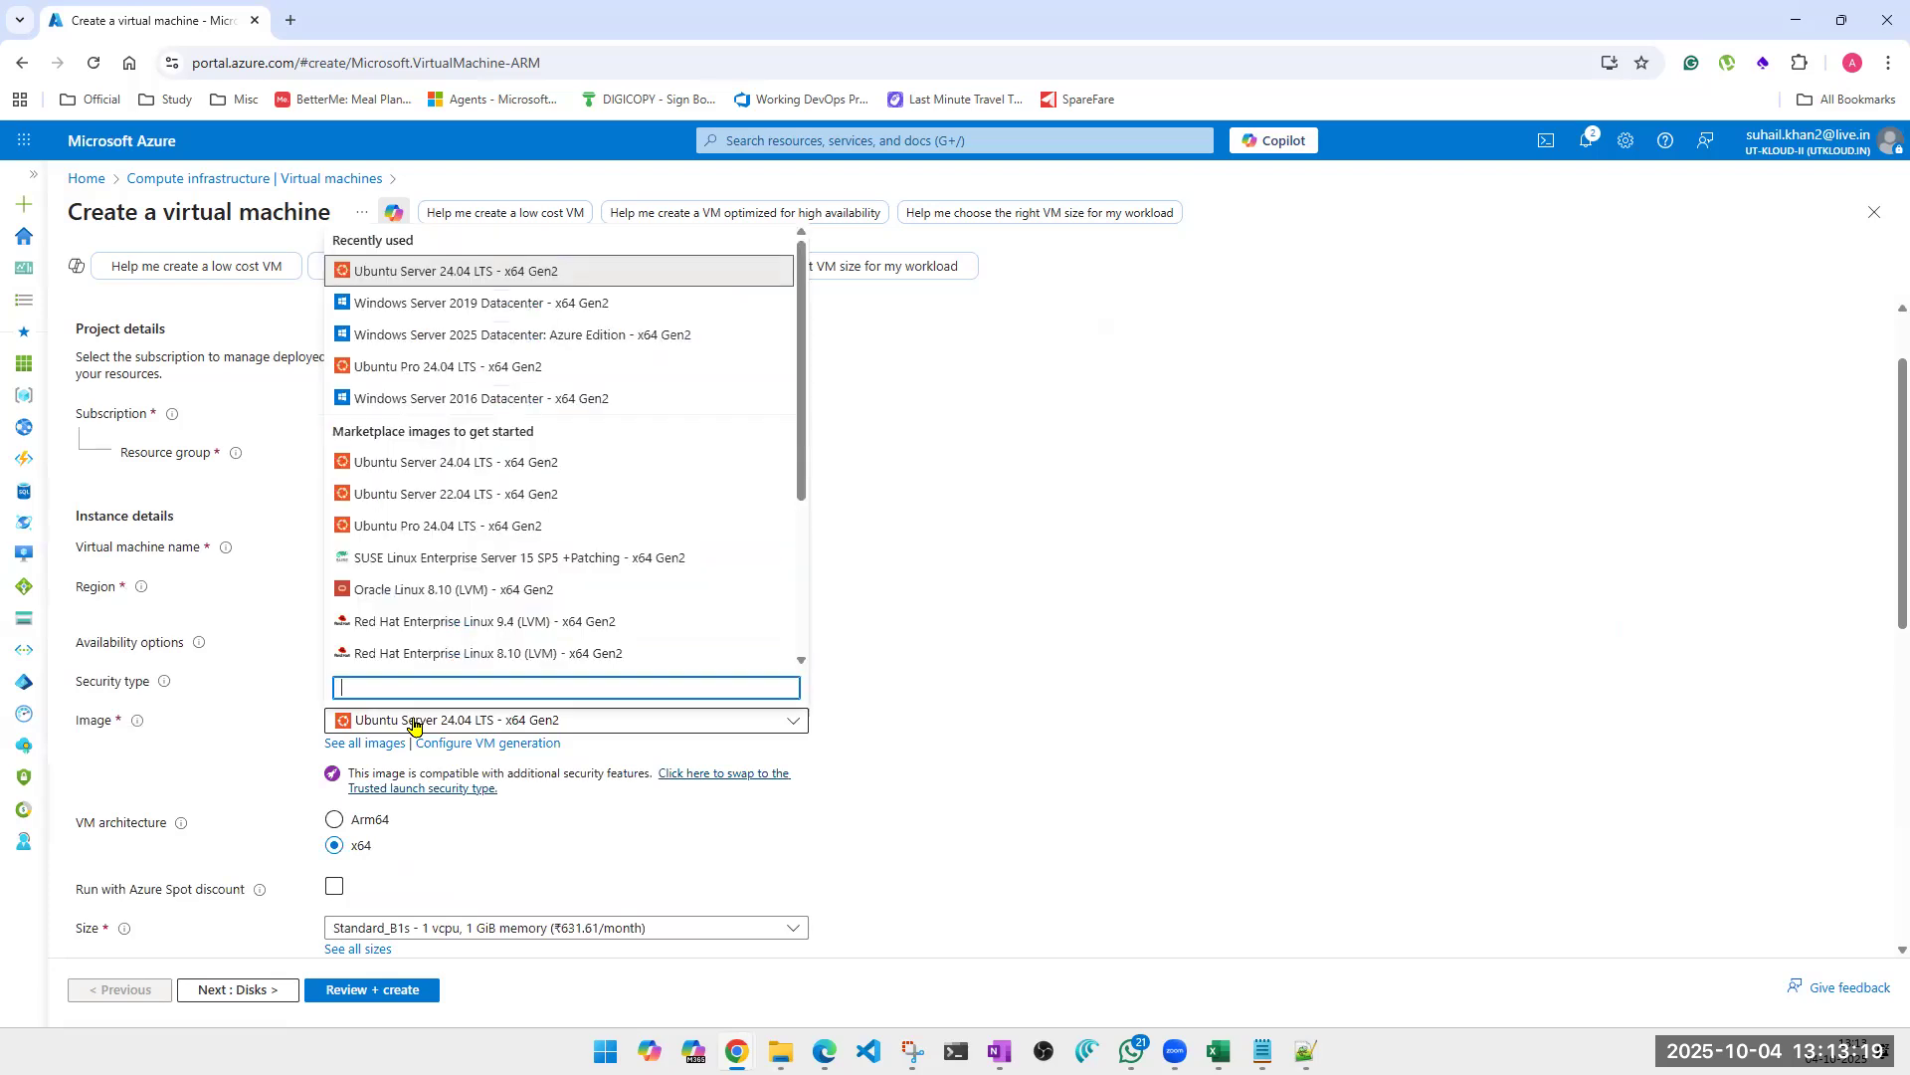
pyautogui.click(460, 305)
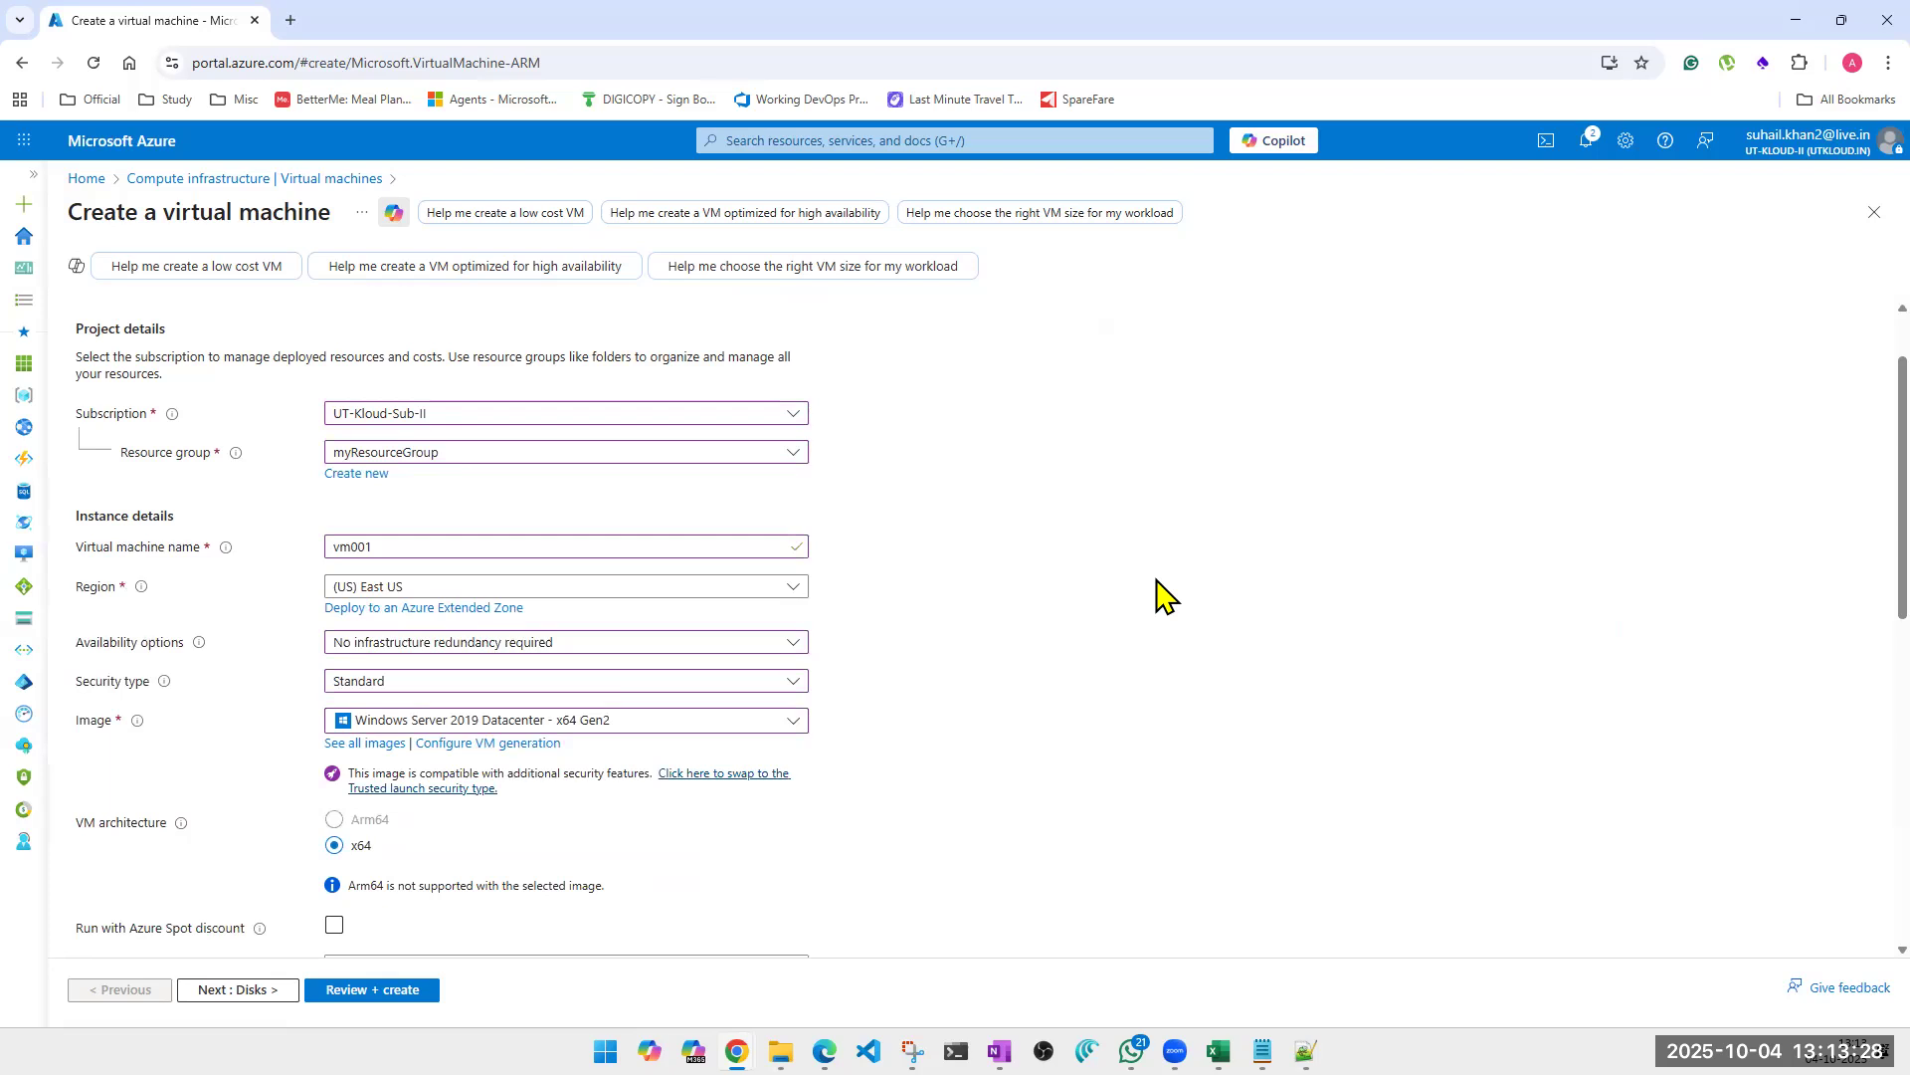
# Choose the Standard_D4s_v3 size with 4 vcpus and 16 GiB memory for vm001.
pyautogui.scroll(-1, 1156, 581)
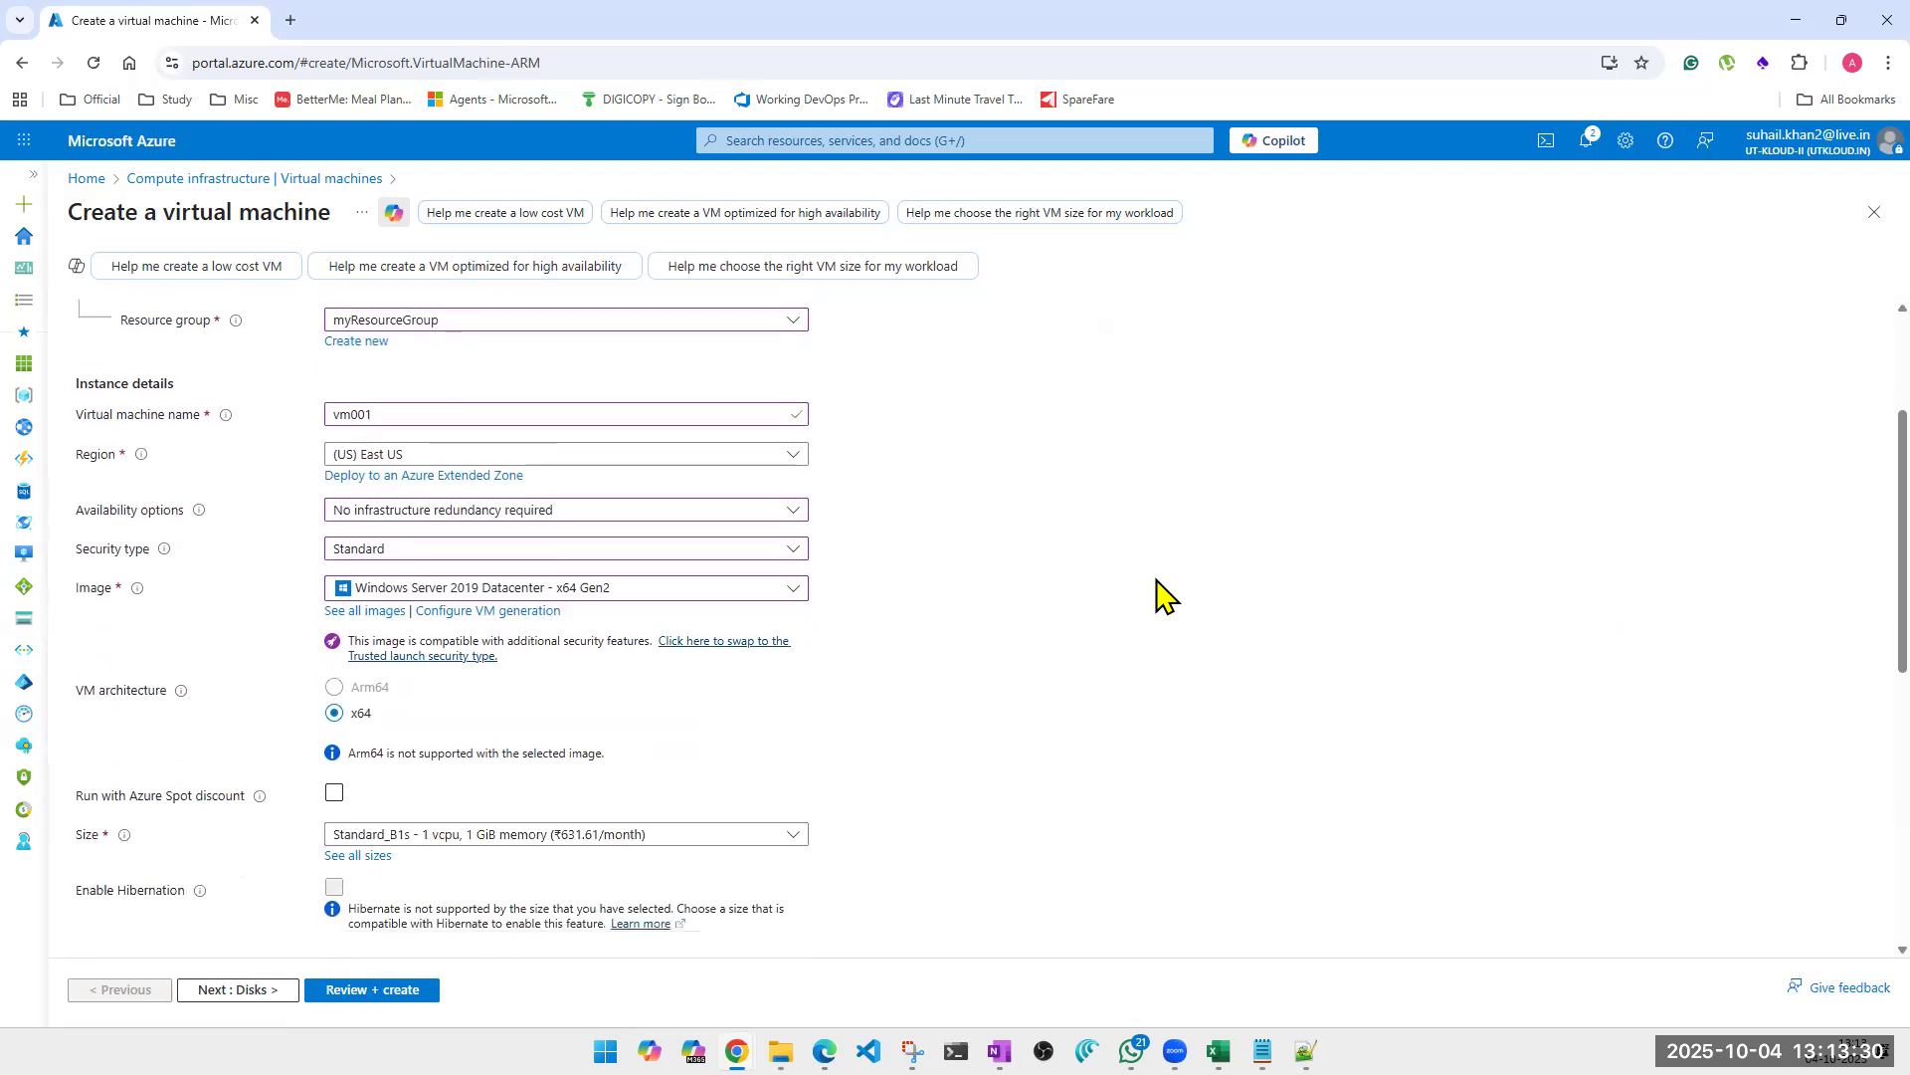
pyautogui.scroll(-3, 1156, 581)
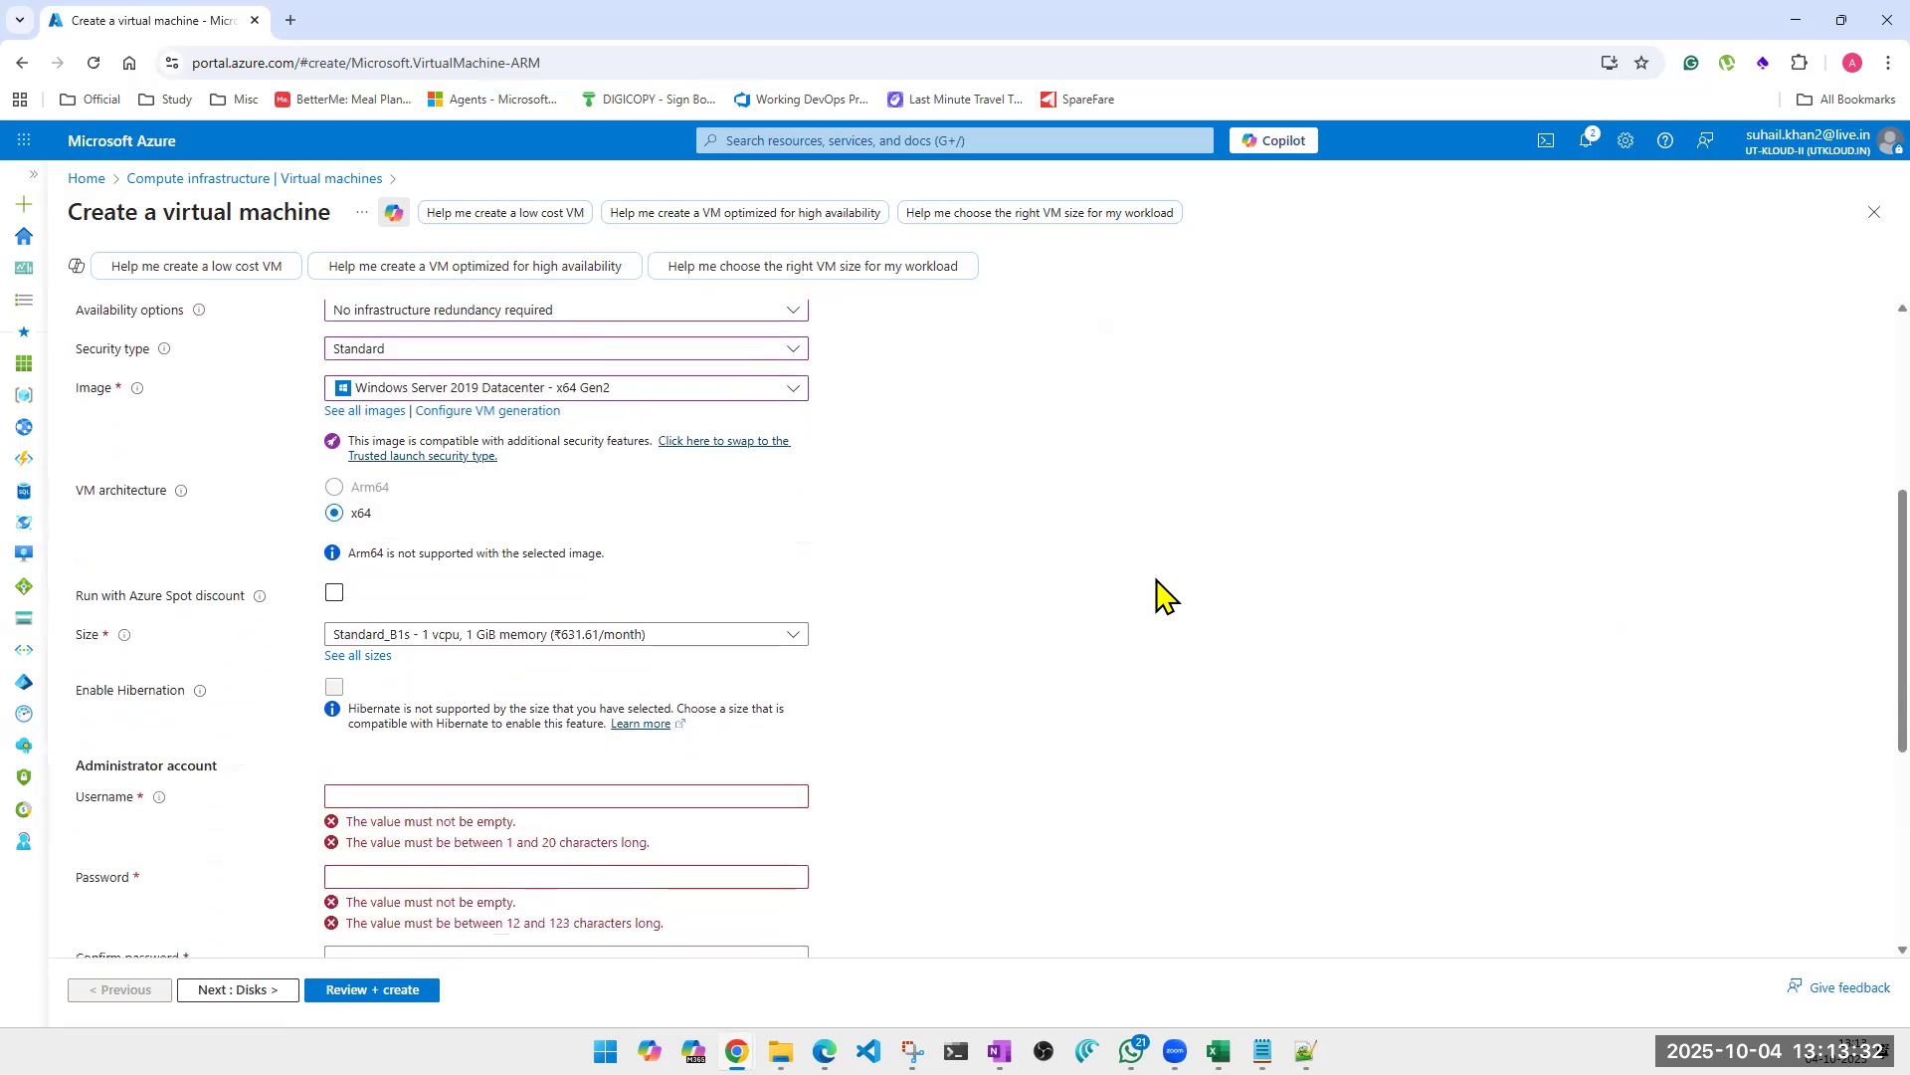
pyautogui.click(474, 478)
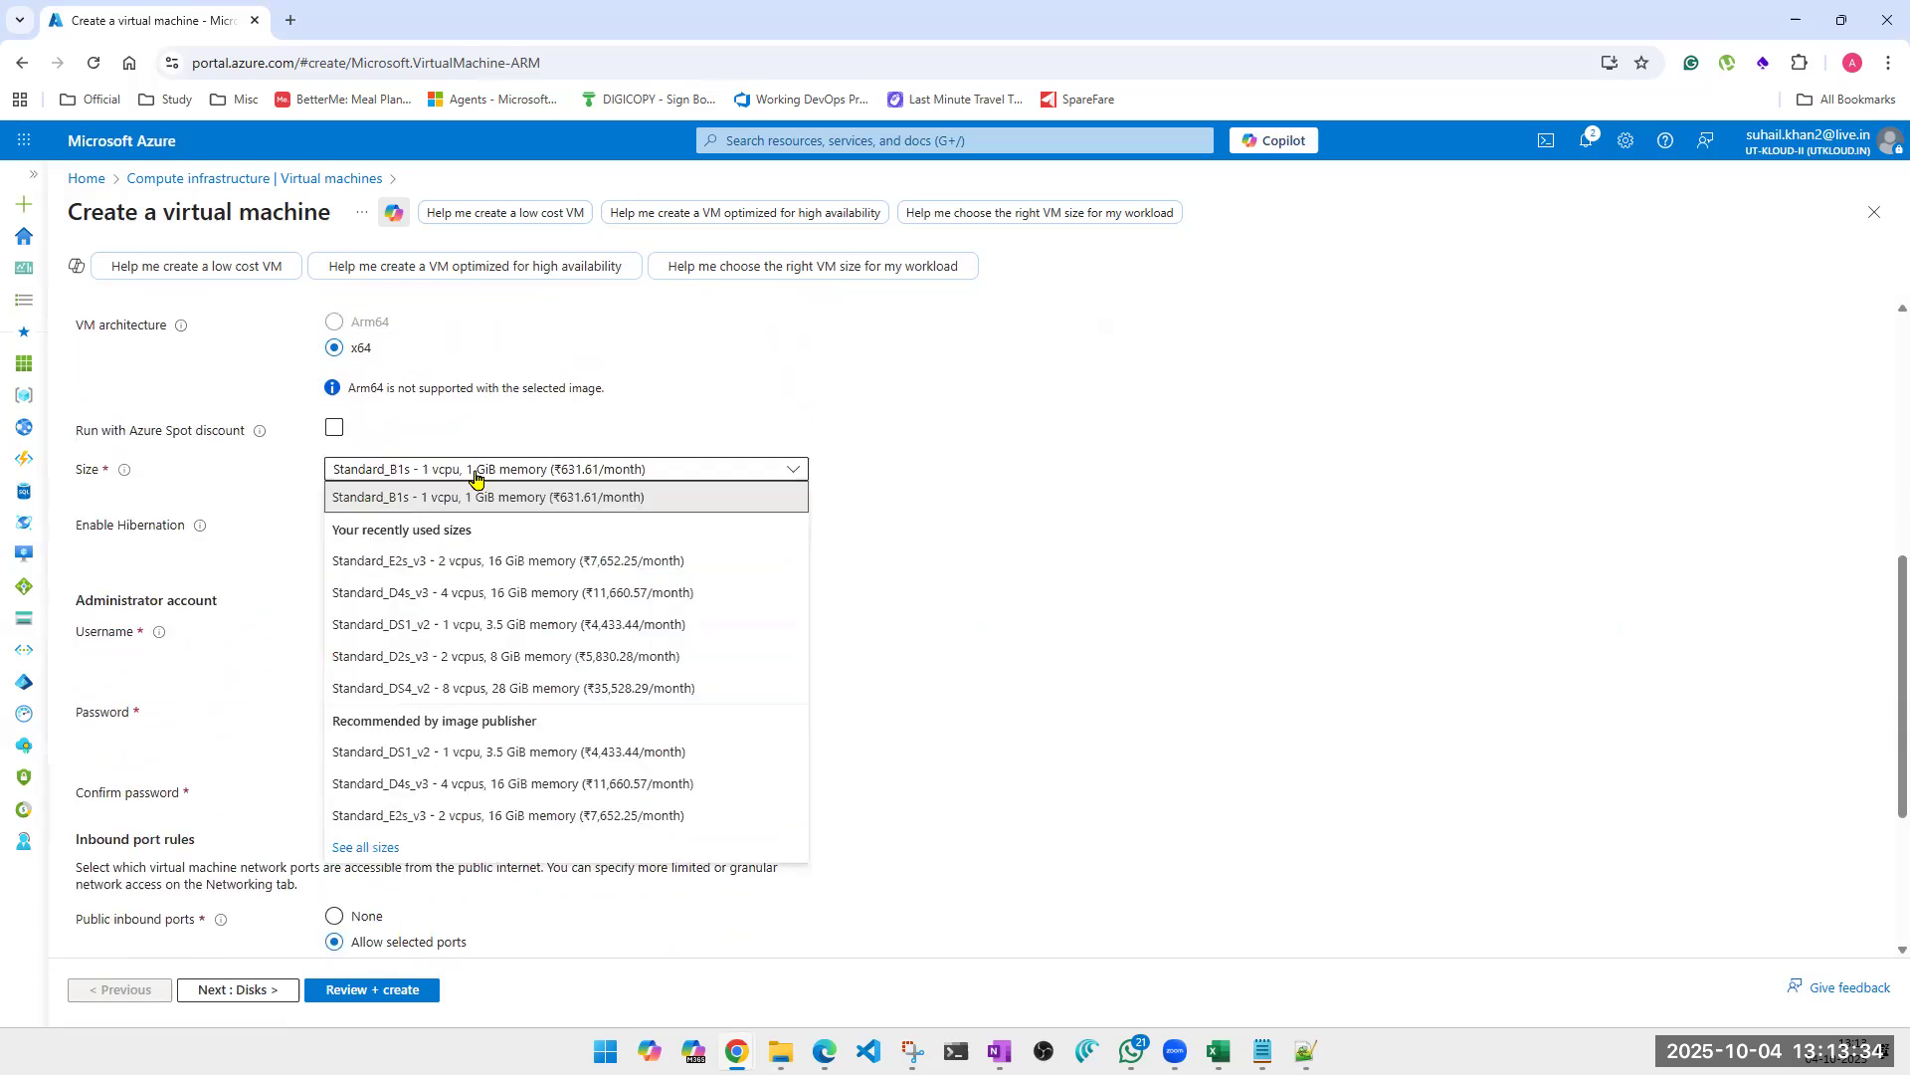
pyautogui.click(475, 594)
# Fill in the administrator account with username tapout, and enter and confirm the account password.
pyautogui.click(427, 635)
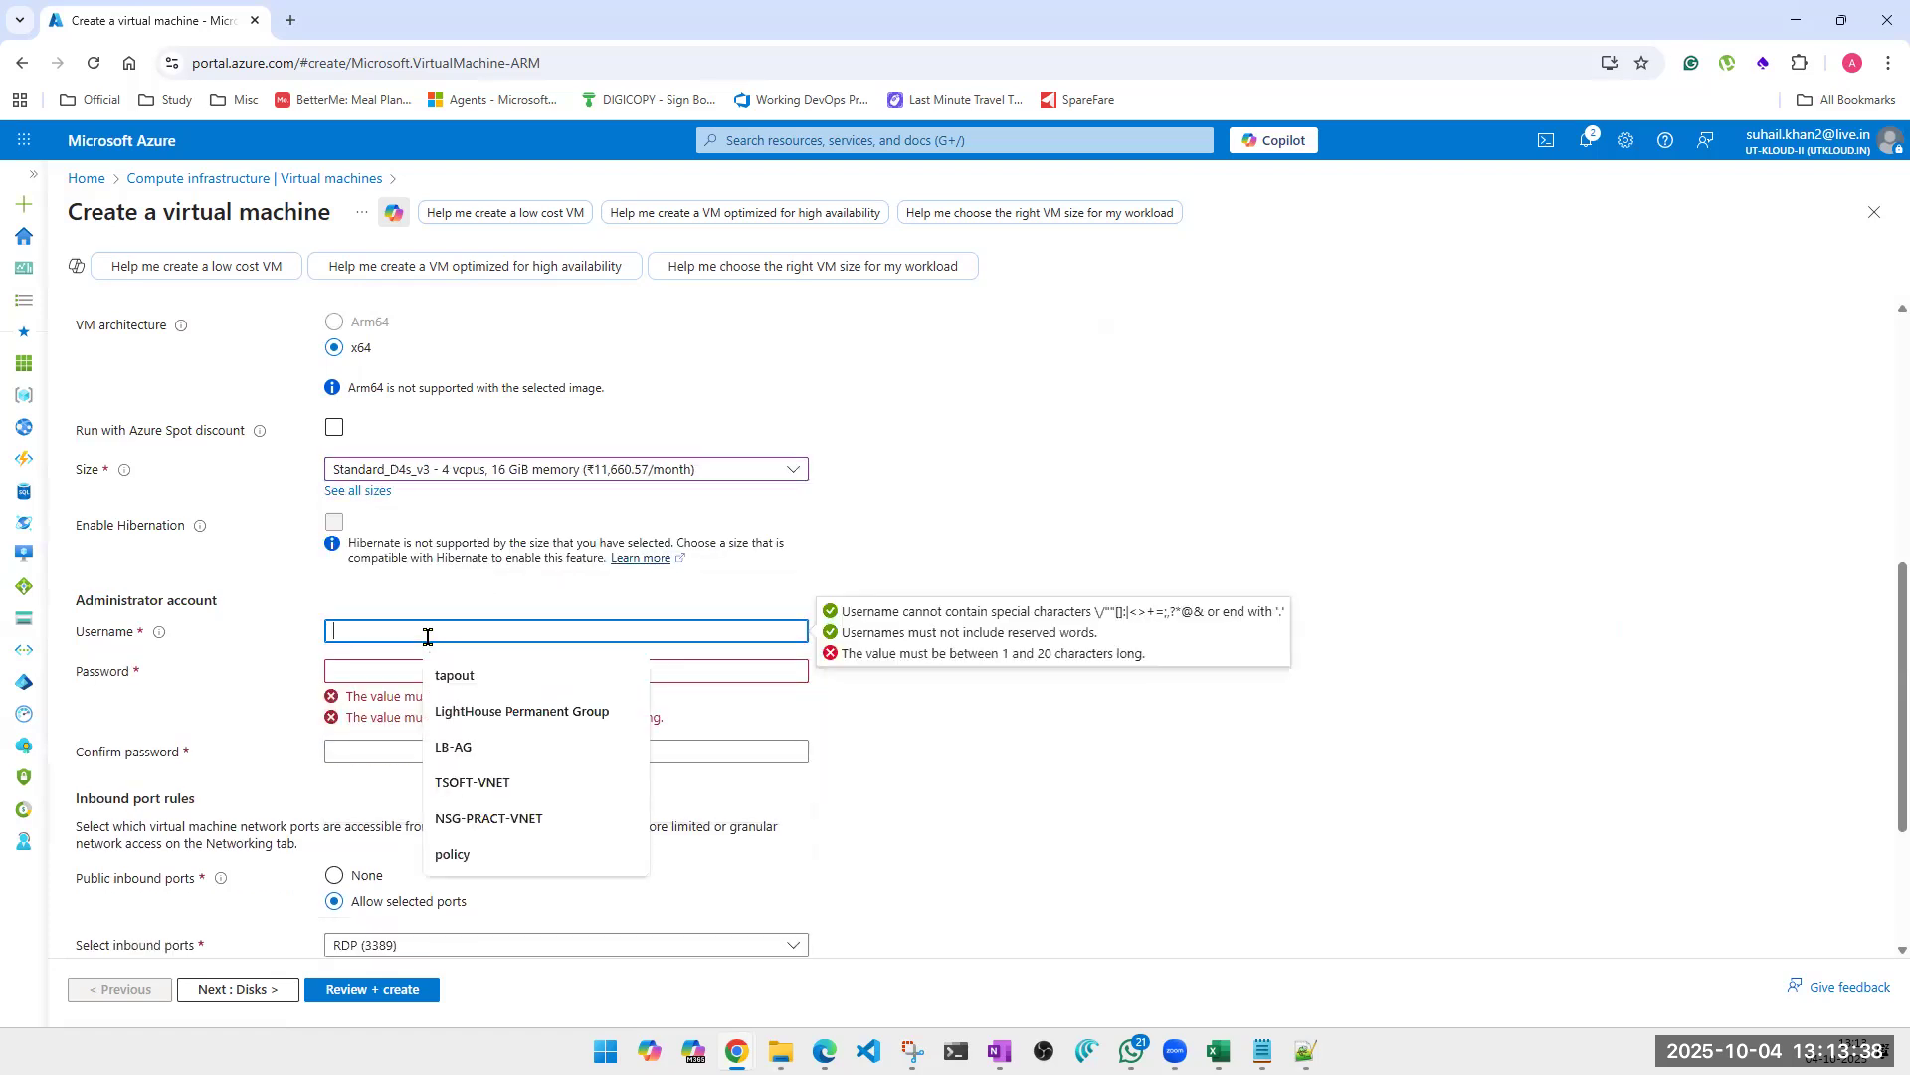
pyautogui.write('tapout')
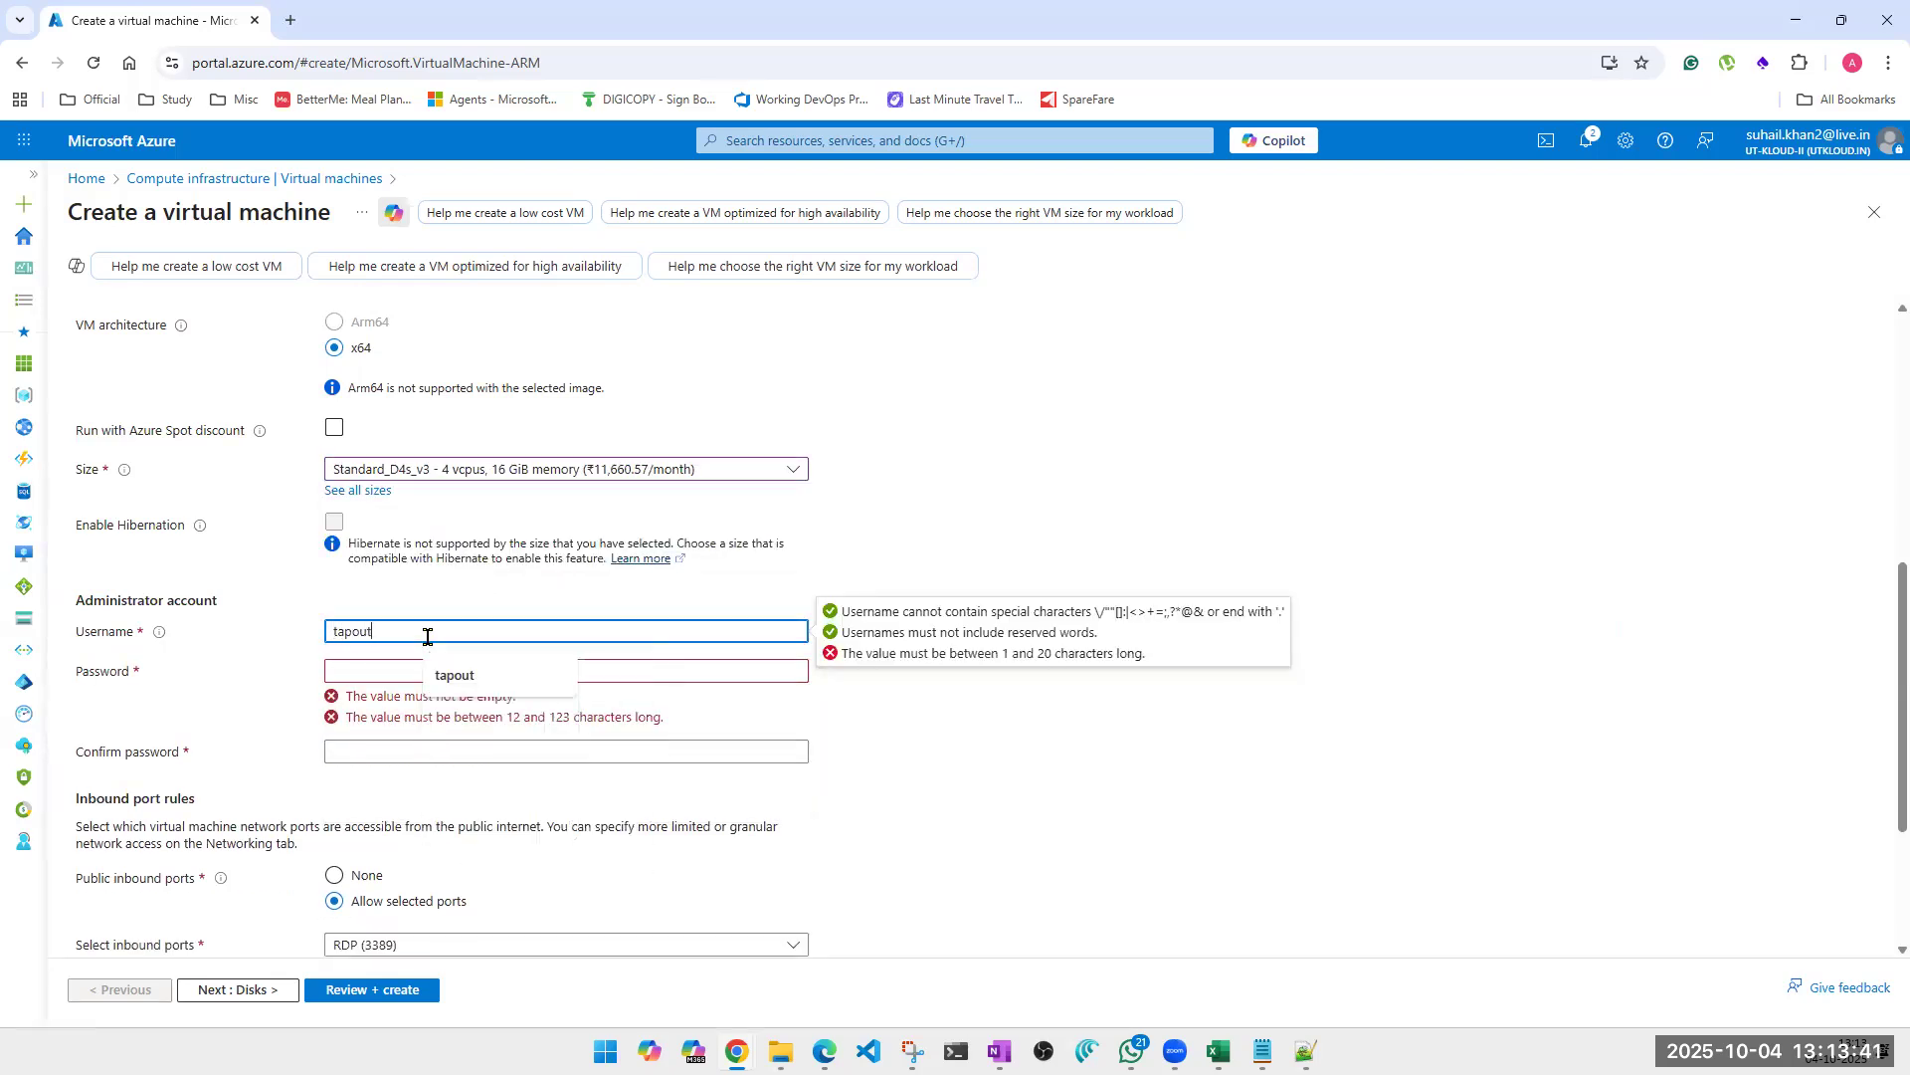
pyautogui.press('Tab')
pyautogui.write('••••••')
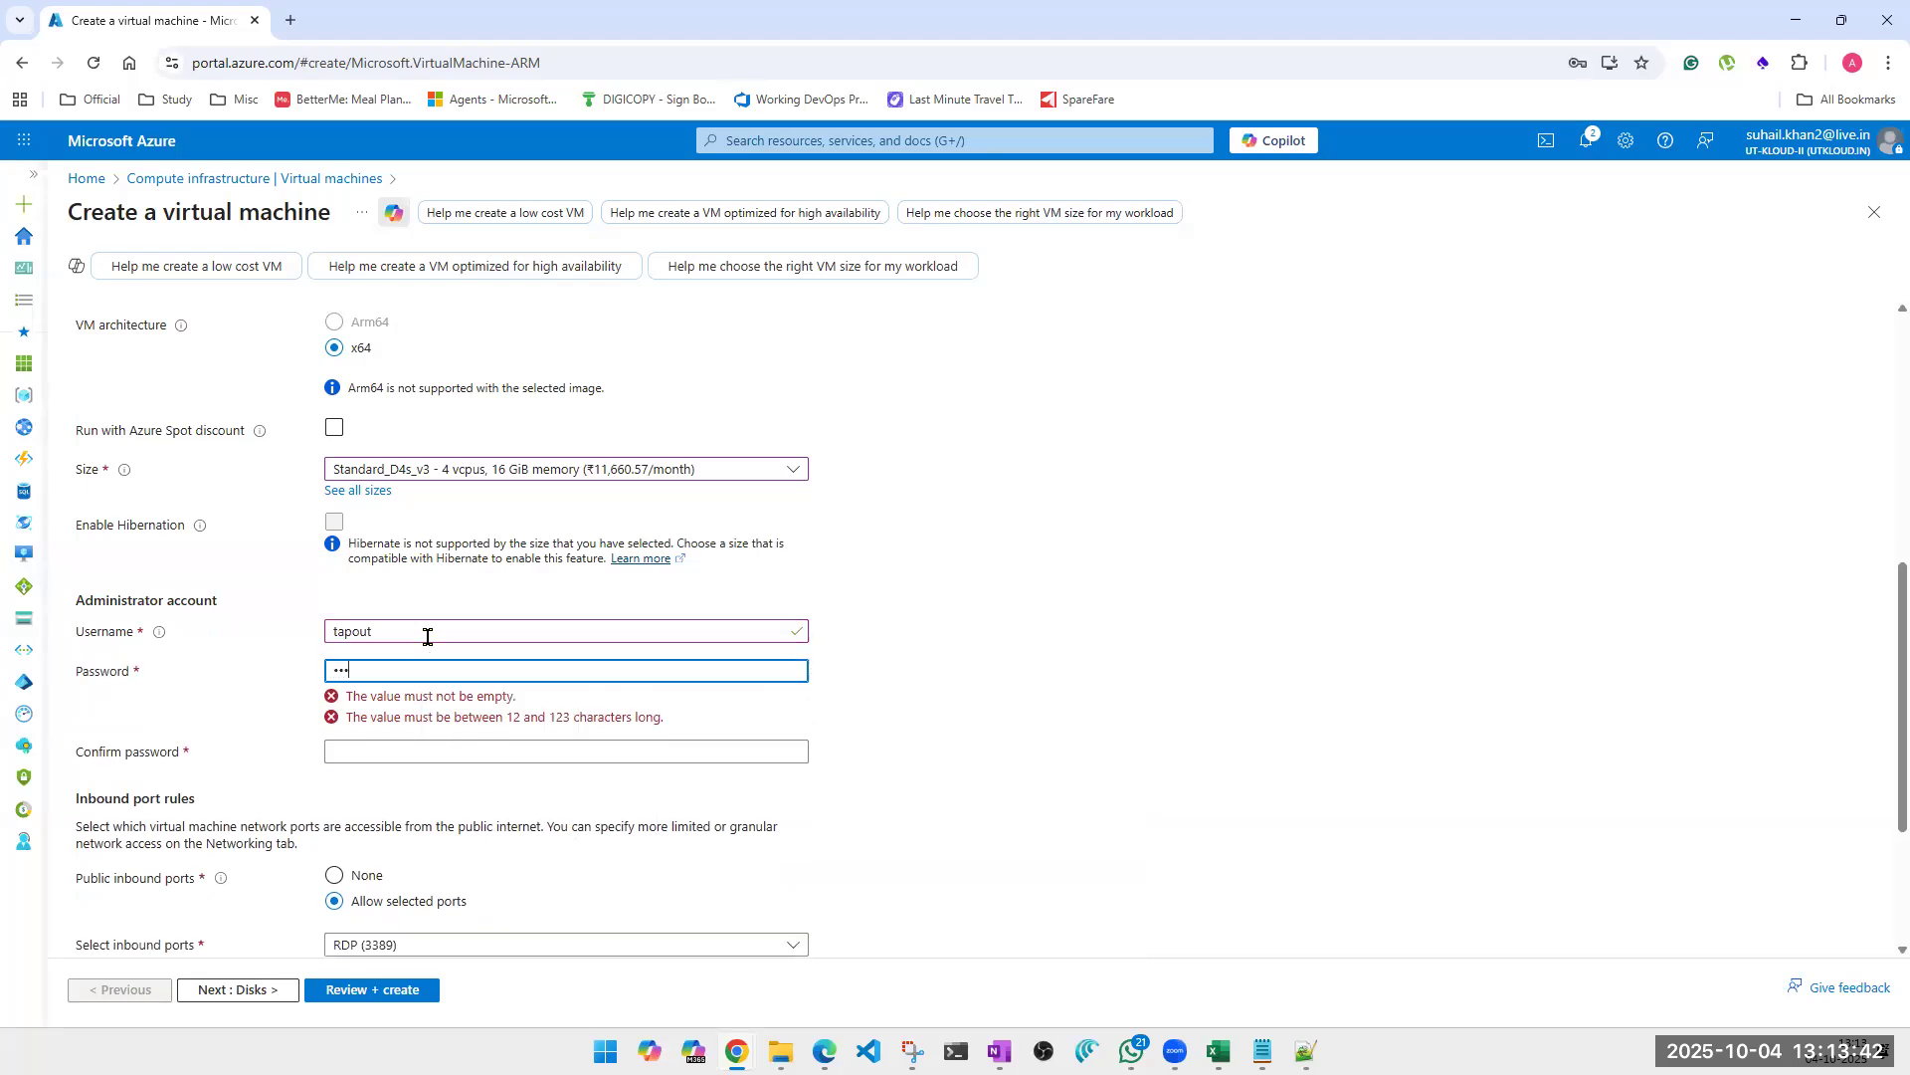
pyautogui.write('••••')
pyautogui.press('Tab')
pyautogui.write('••••••••••••')
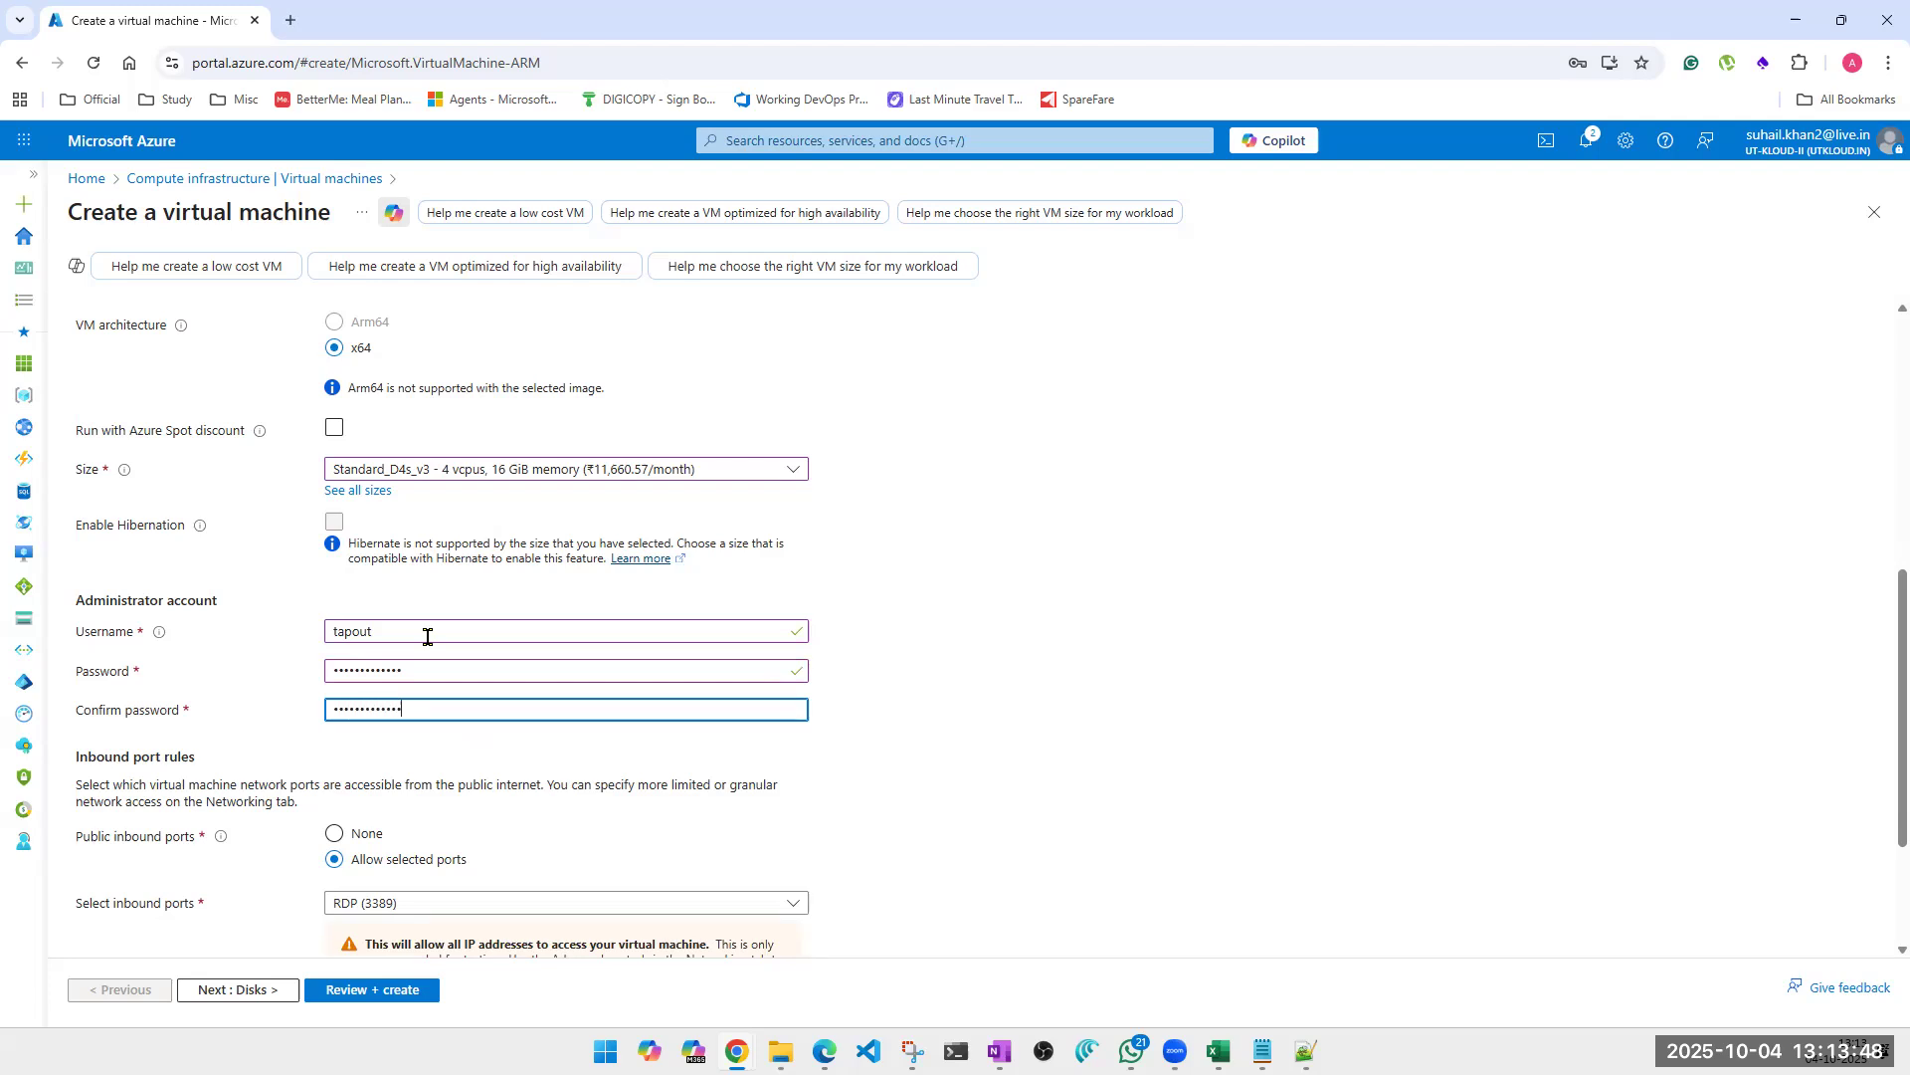
# Allow inbound HTTP (80), HTTPS (443) and SSH (22) in addition to RDP (3389) for vm001.
pyautogui.scroll(-2, 427, 636)
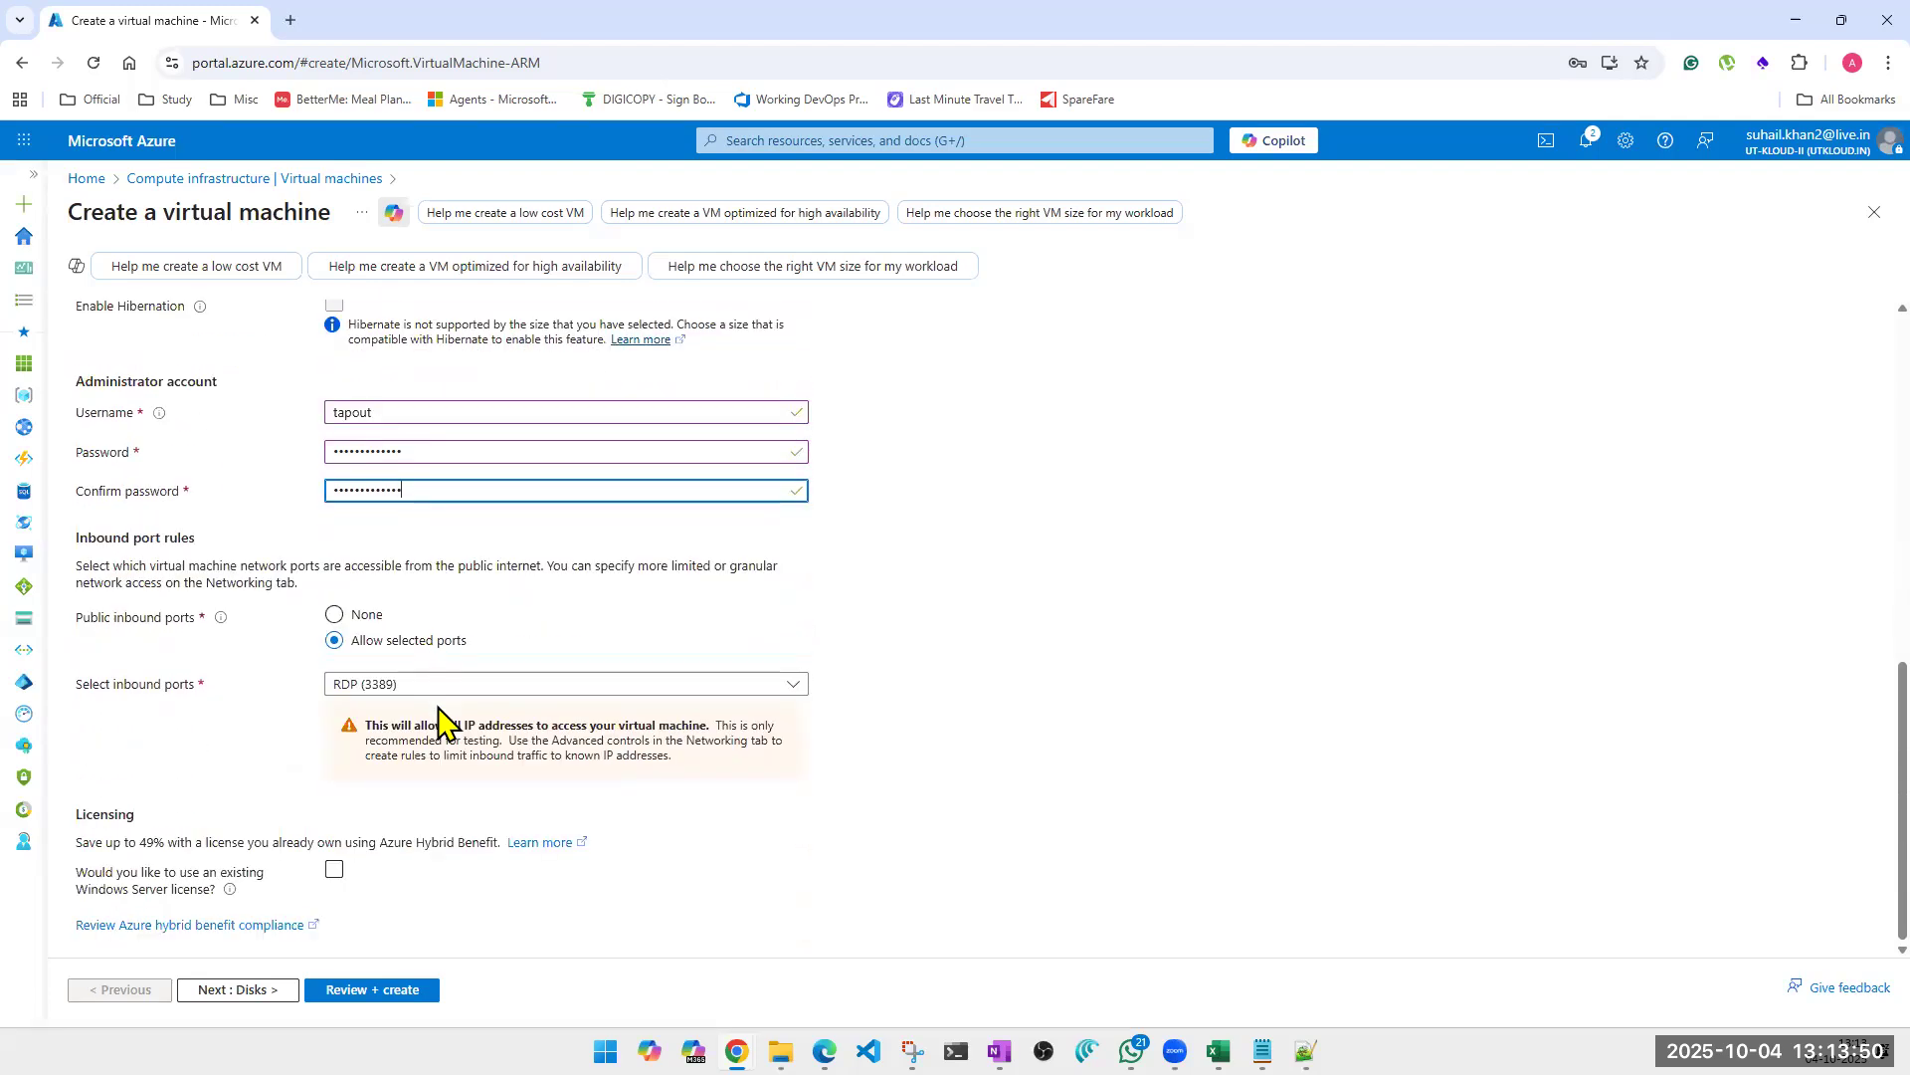
pyautogui.click(449, 685)
pyautogui.click(366, 712)
pyautogui.click(370, 744)
pyautogui.click(366, 778)
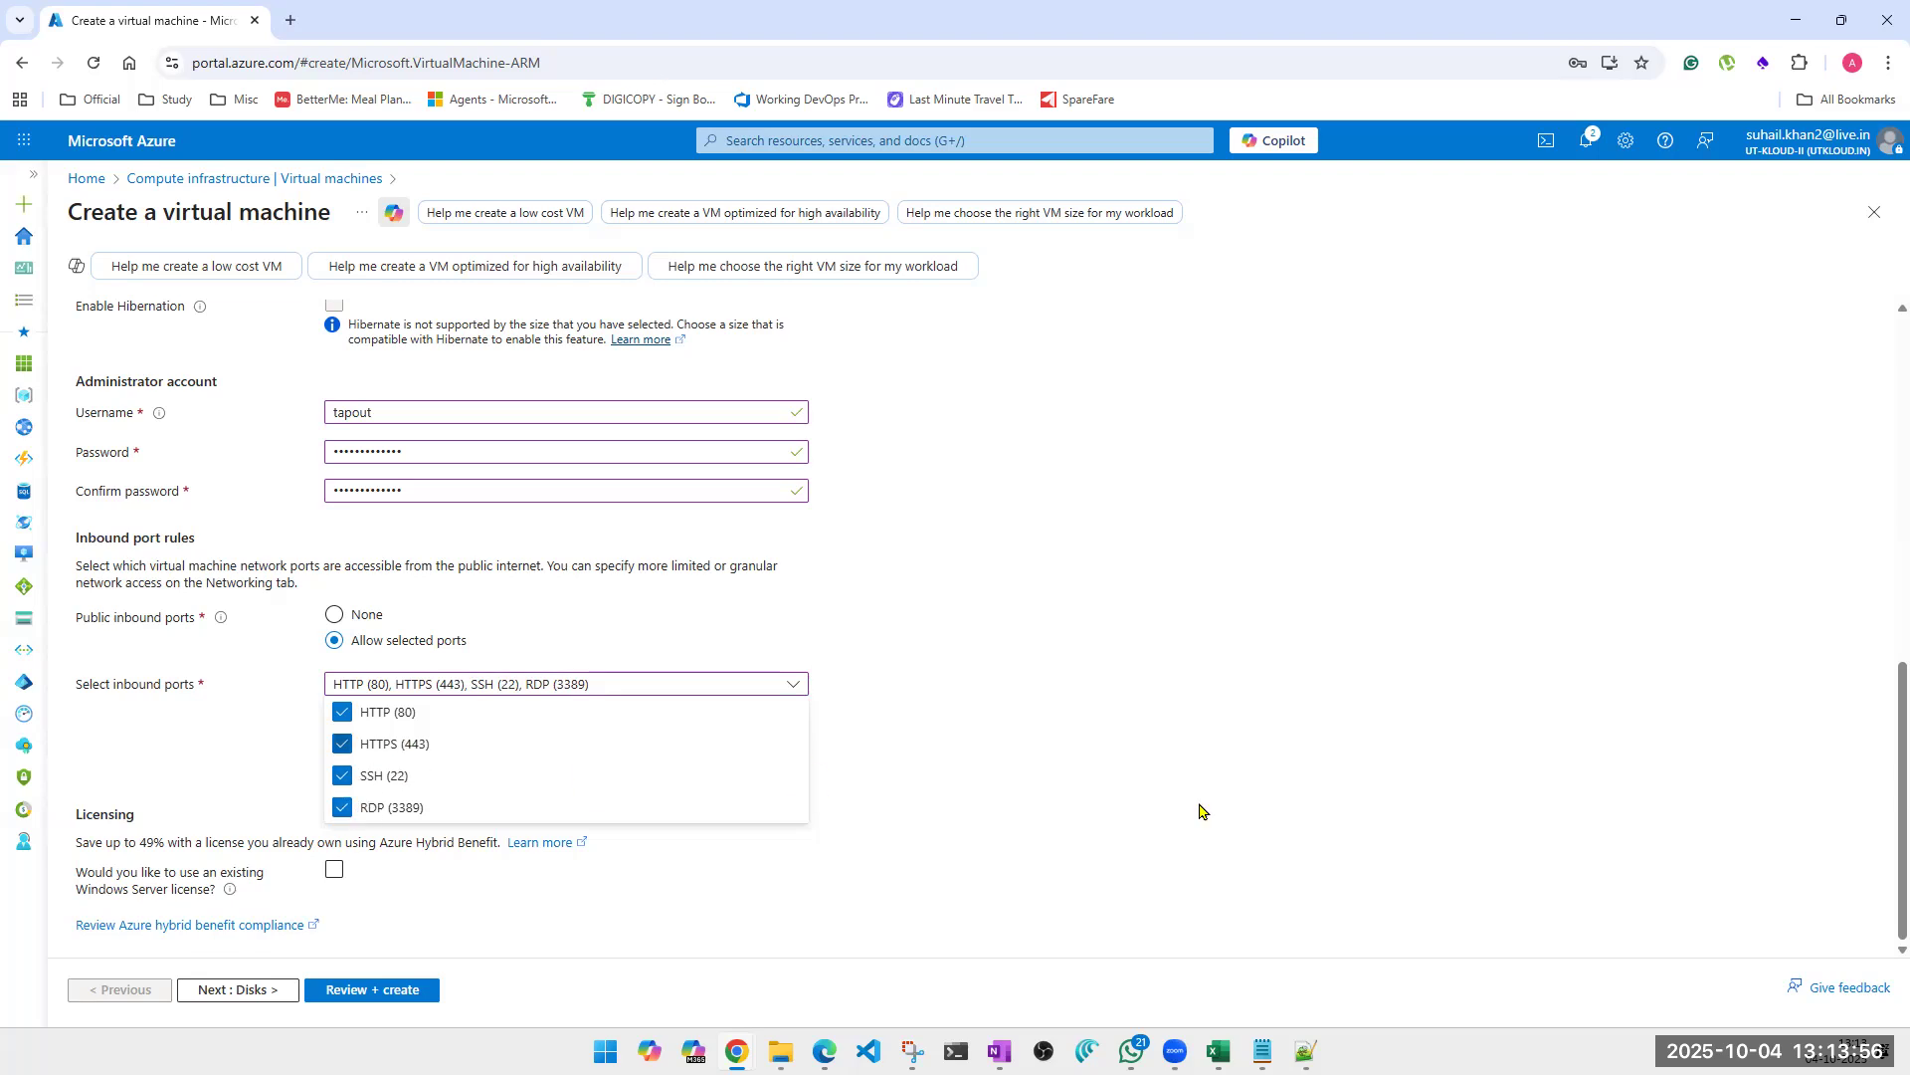
pyautogui.click(1402, 827)
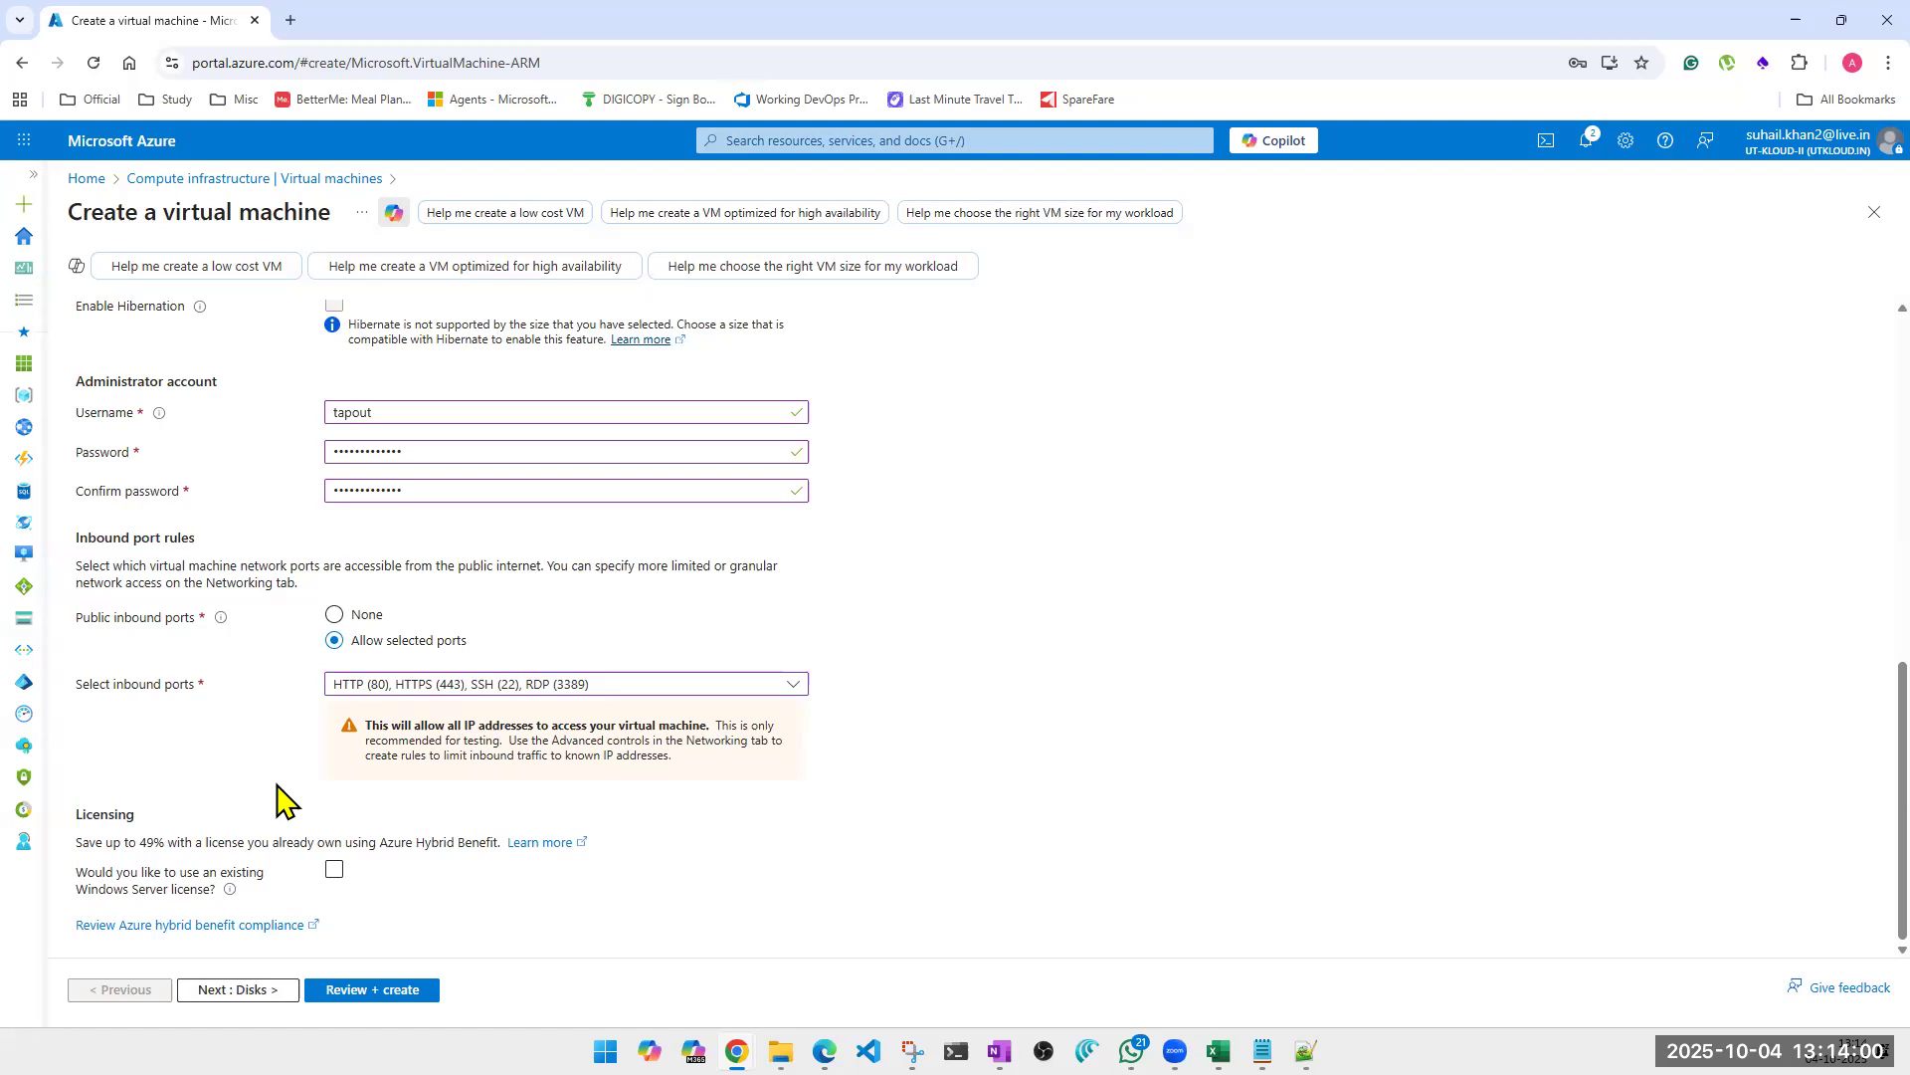
# Review the completed basic settings of vm001 and proceed to its disk configuration.
pyautogui.scroll(6, 282, 796)
pyautogui.scroll(2, 282, 796)
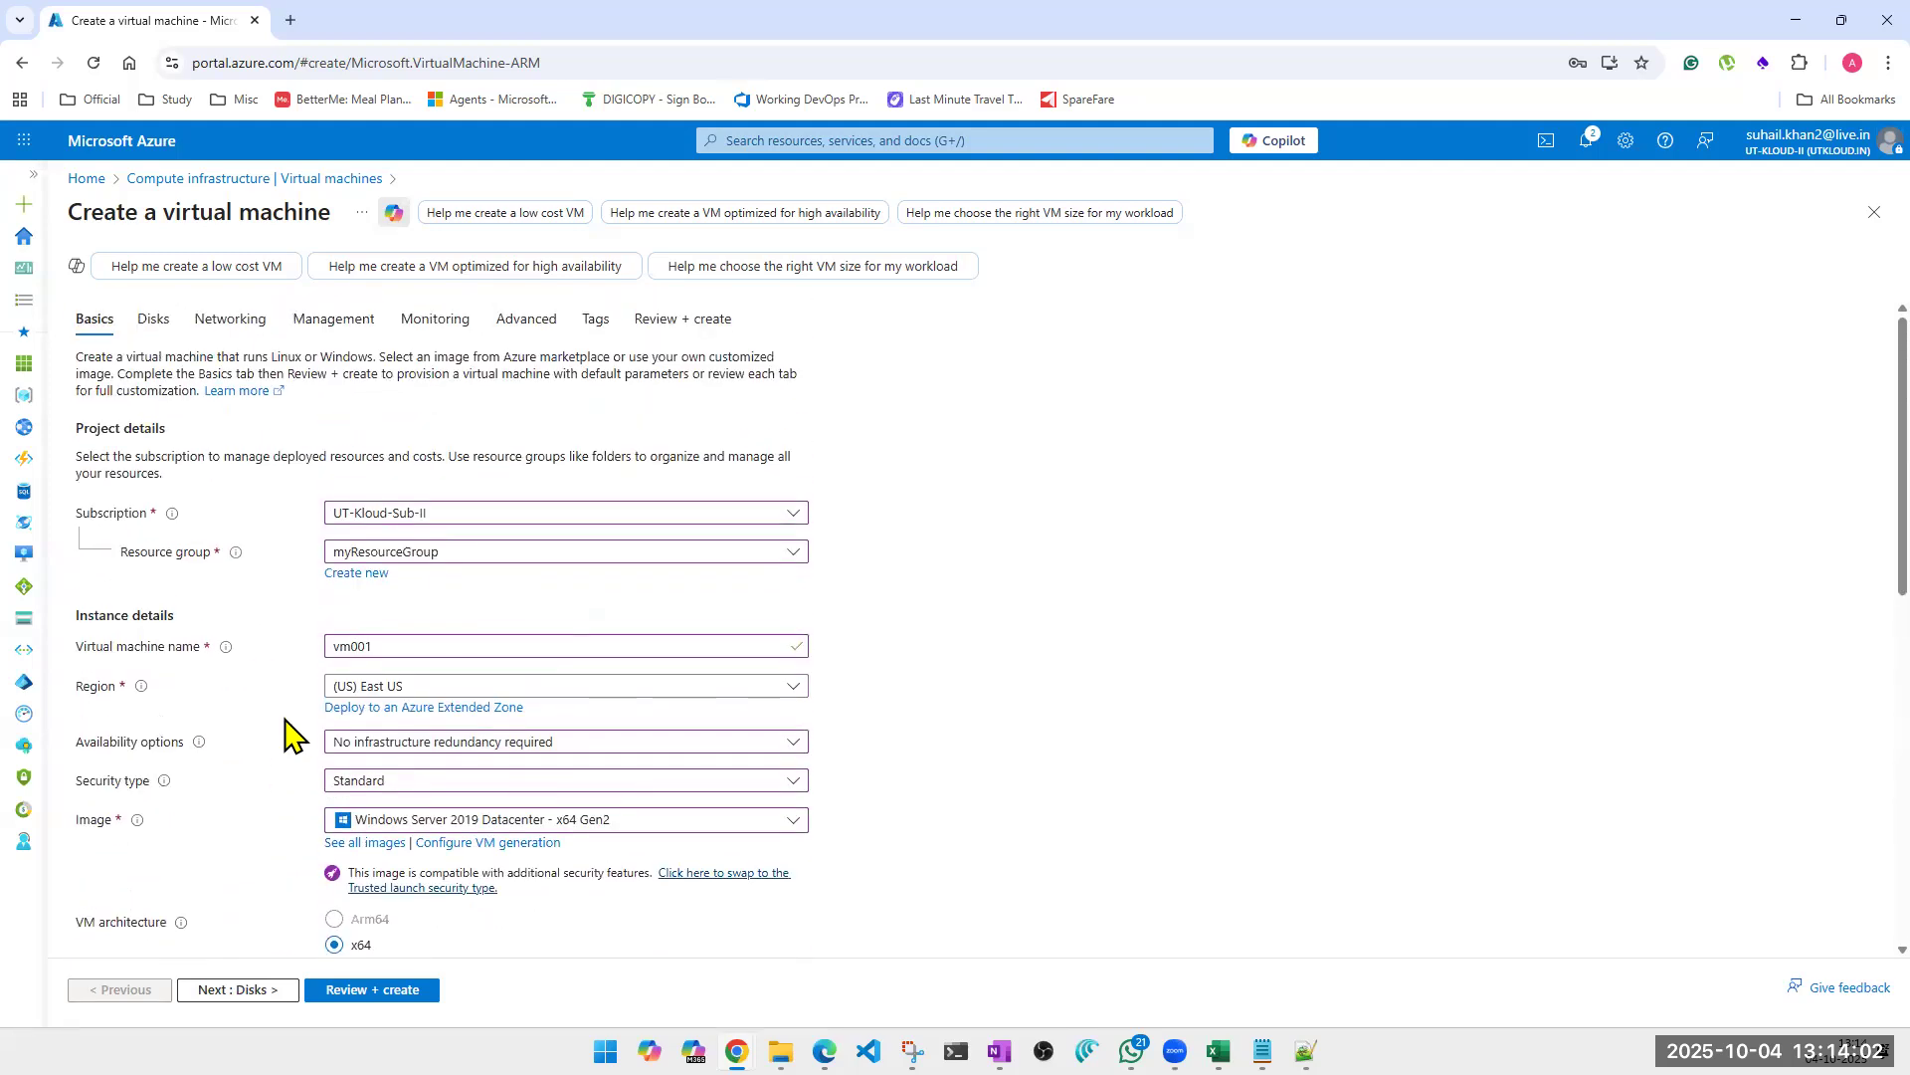
pyautogui.scroll(-8, 376, 819)
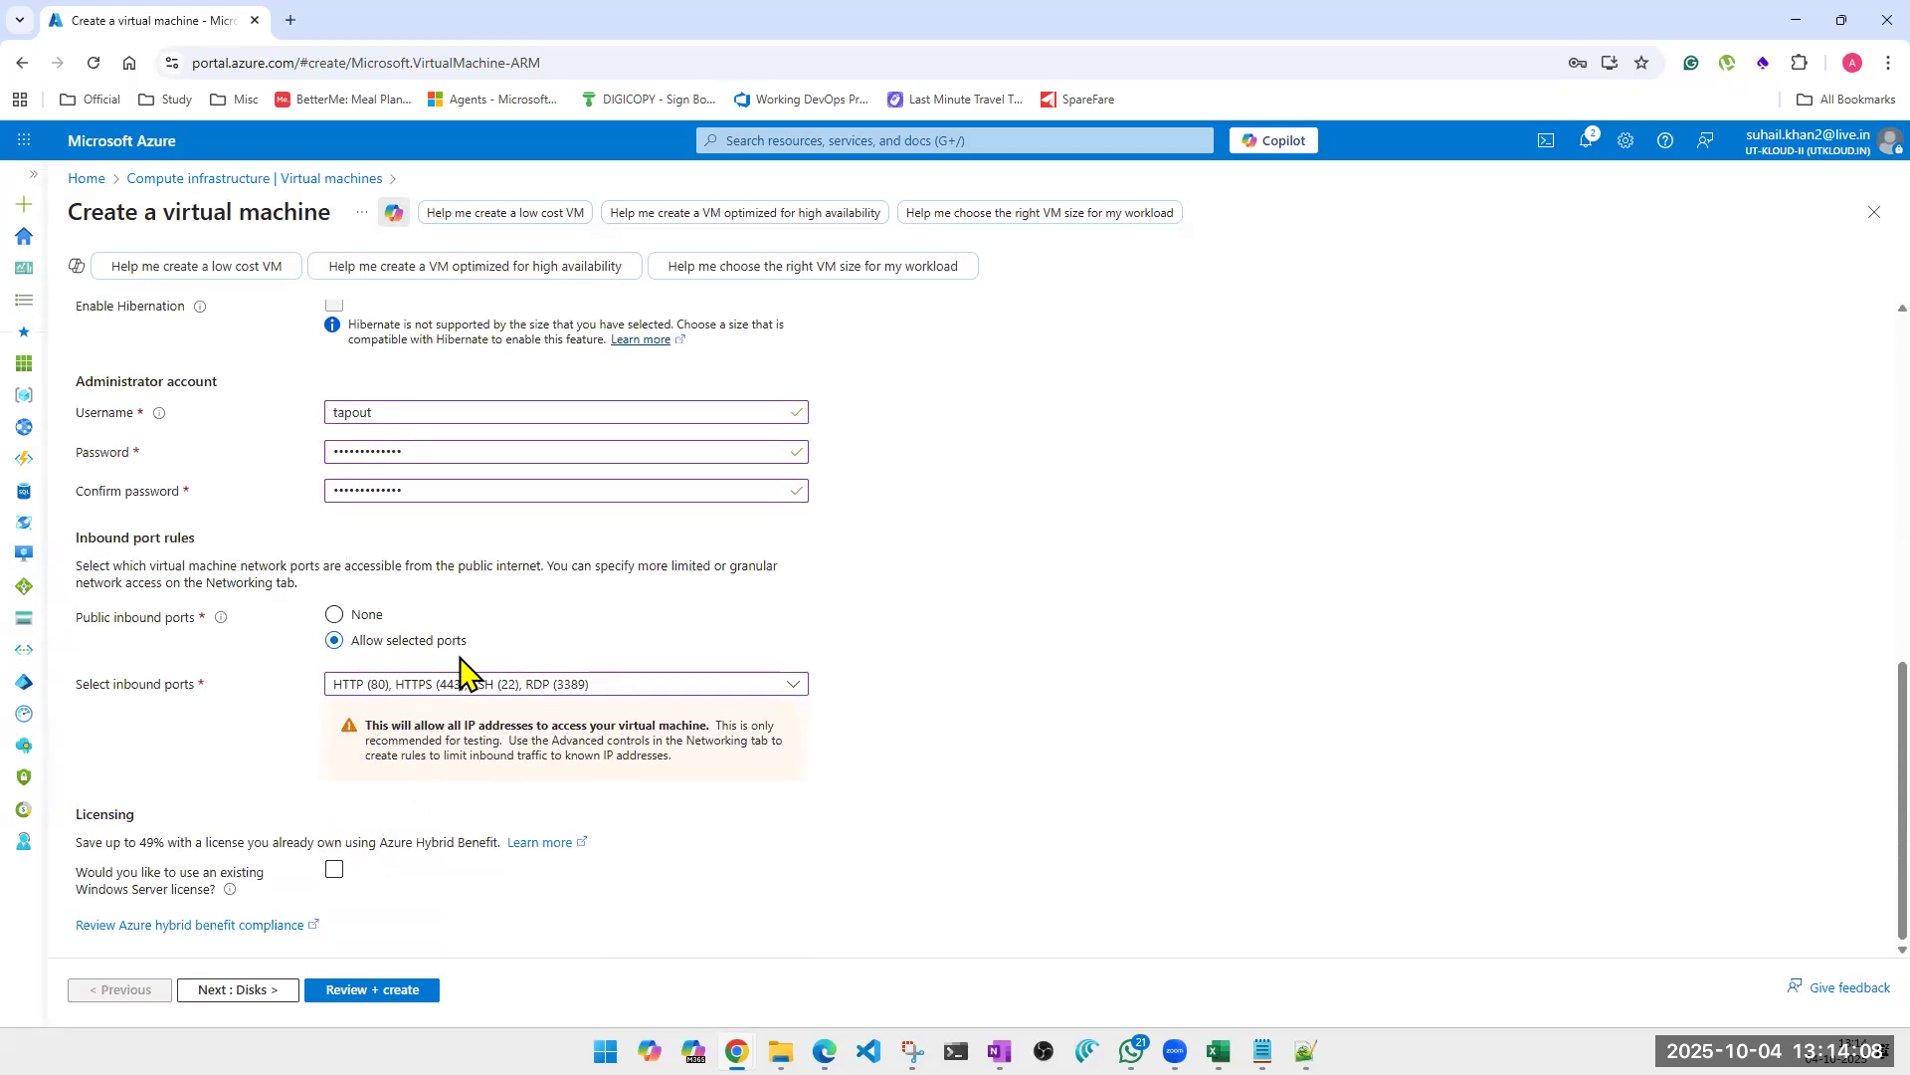
pyautogui.scroll(6, 461, 677)
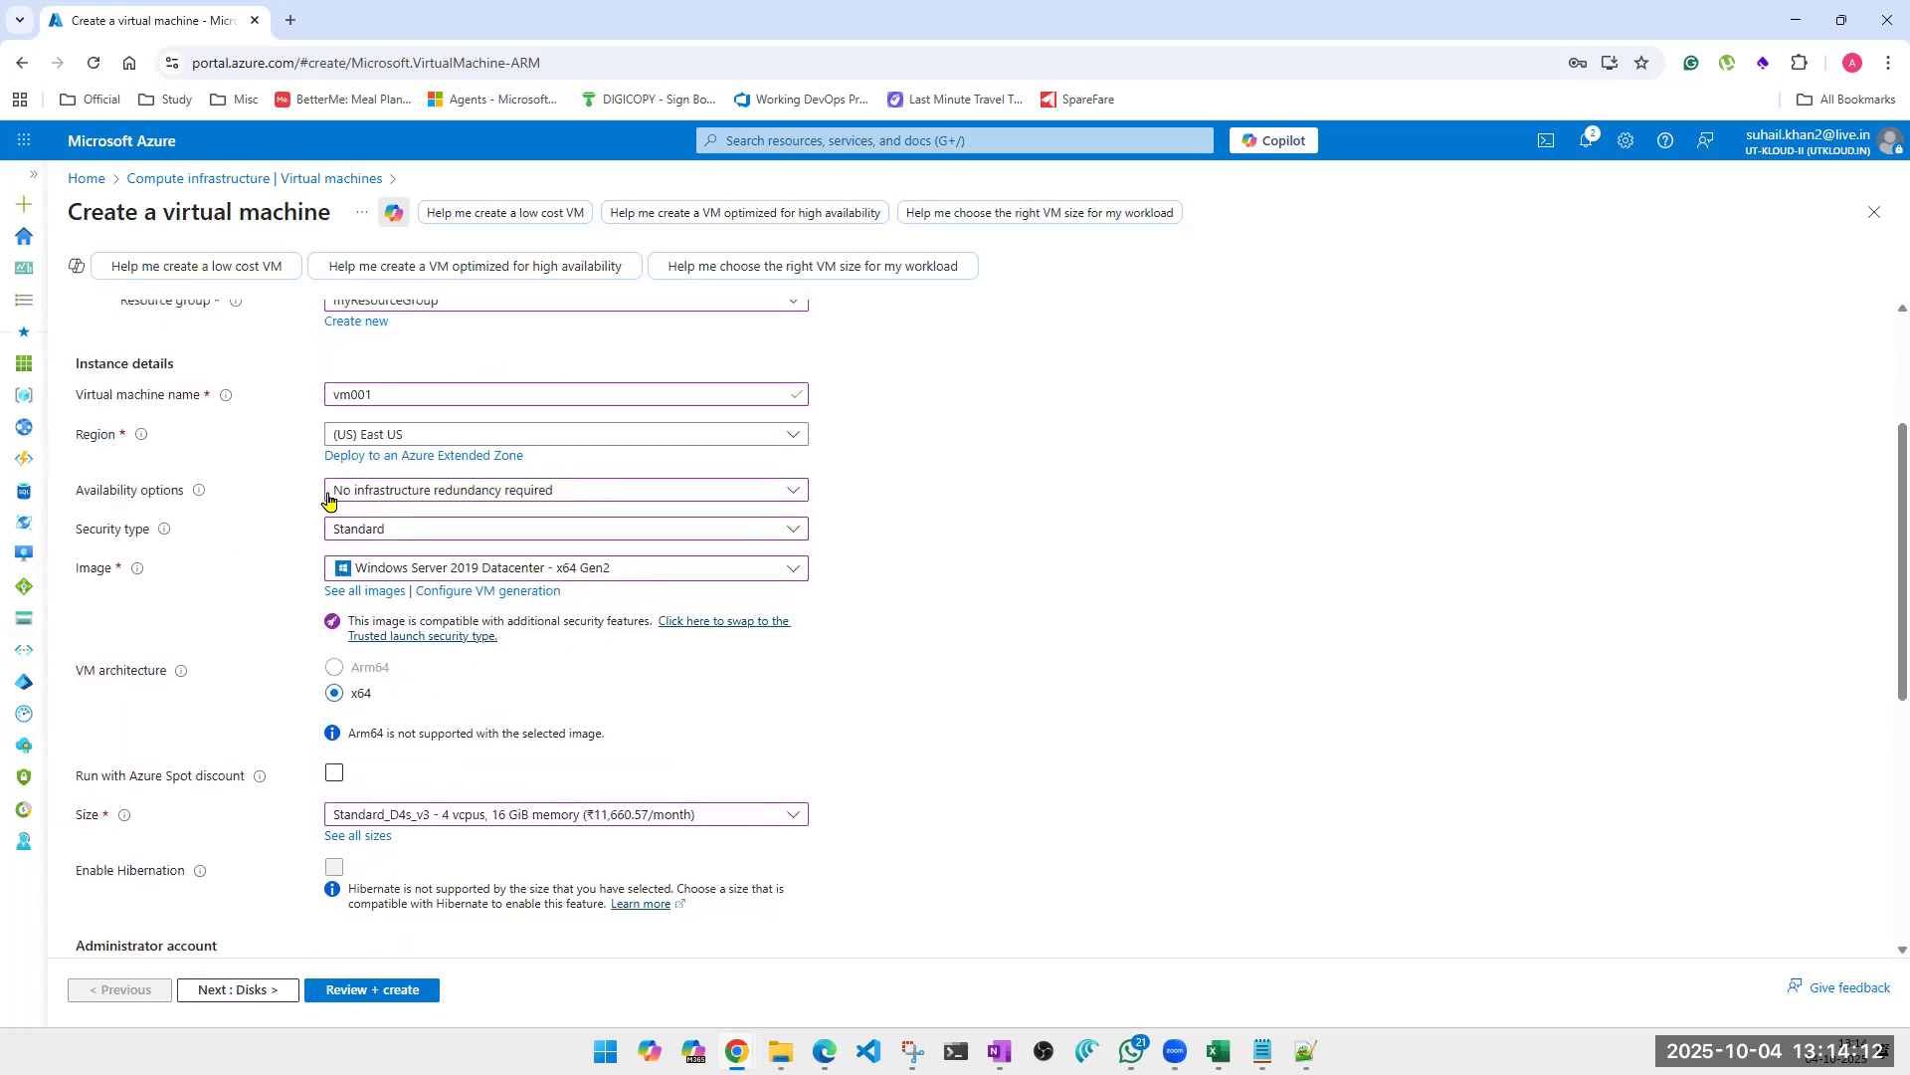
pyautogui.scroll(3, 393, 543)
pyautogui.scroll(-7, 388, 587)
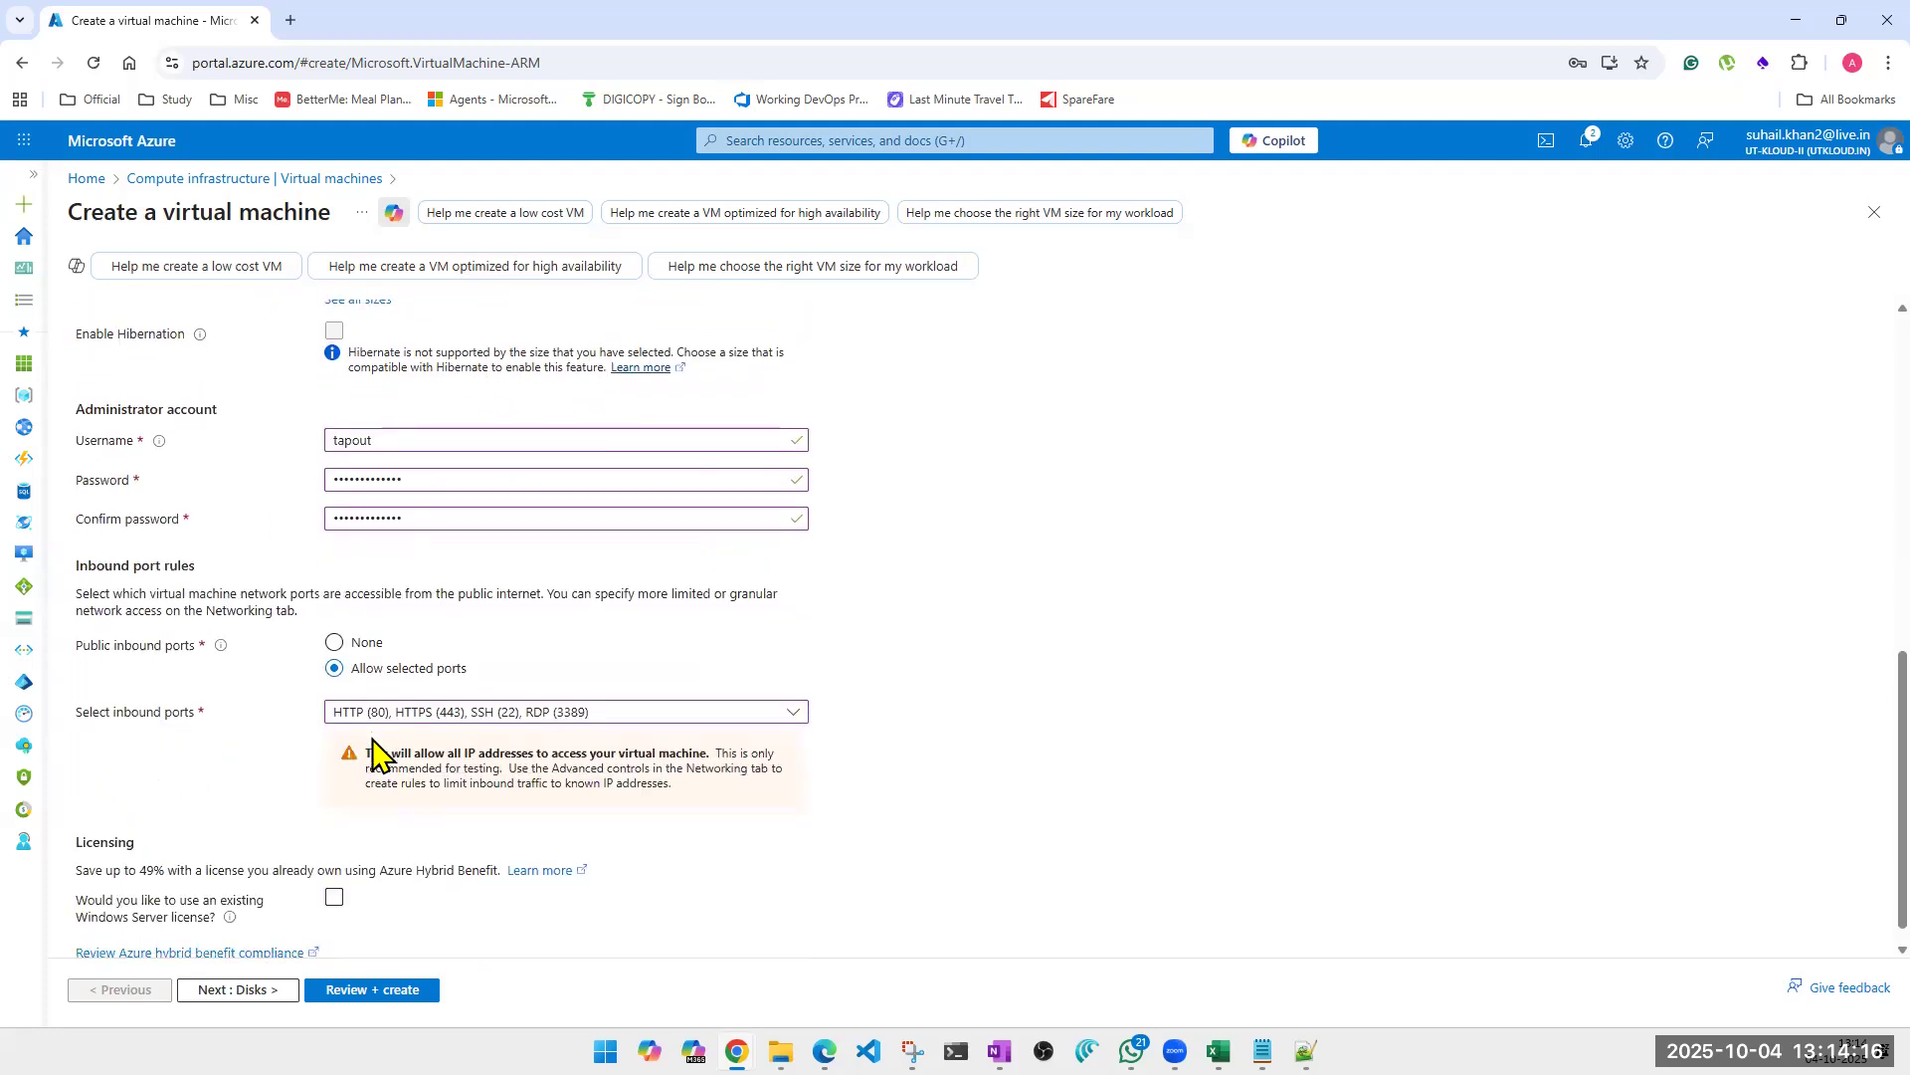
pyautogui.click(237, 993)
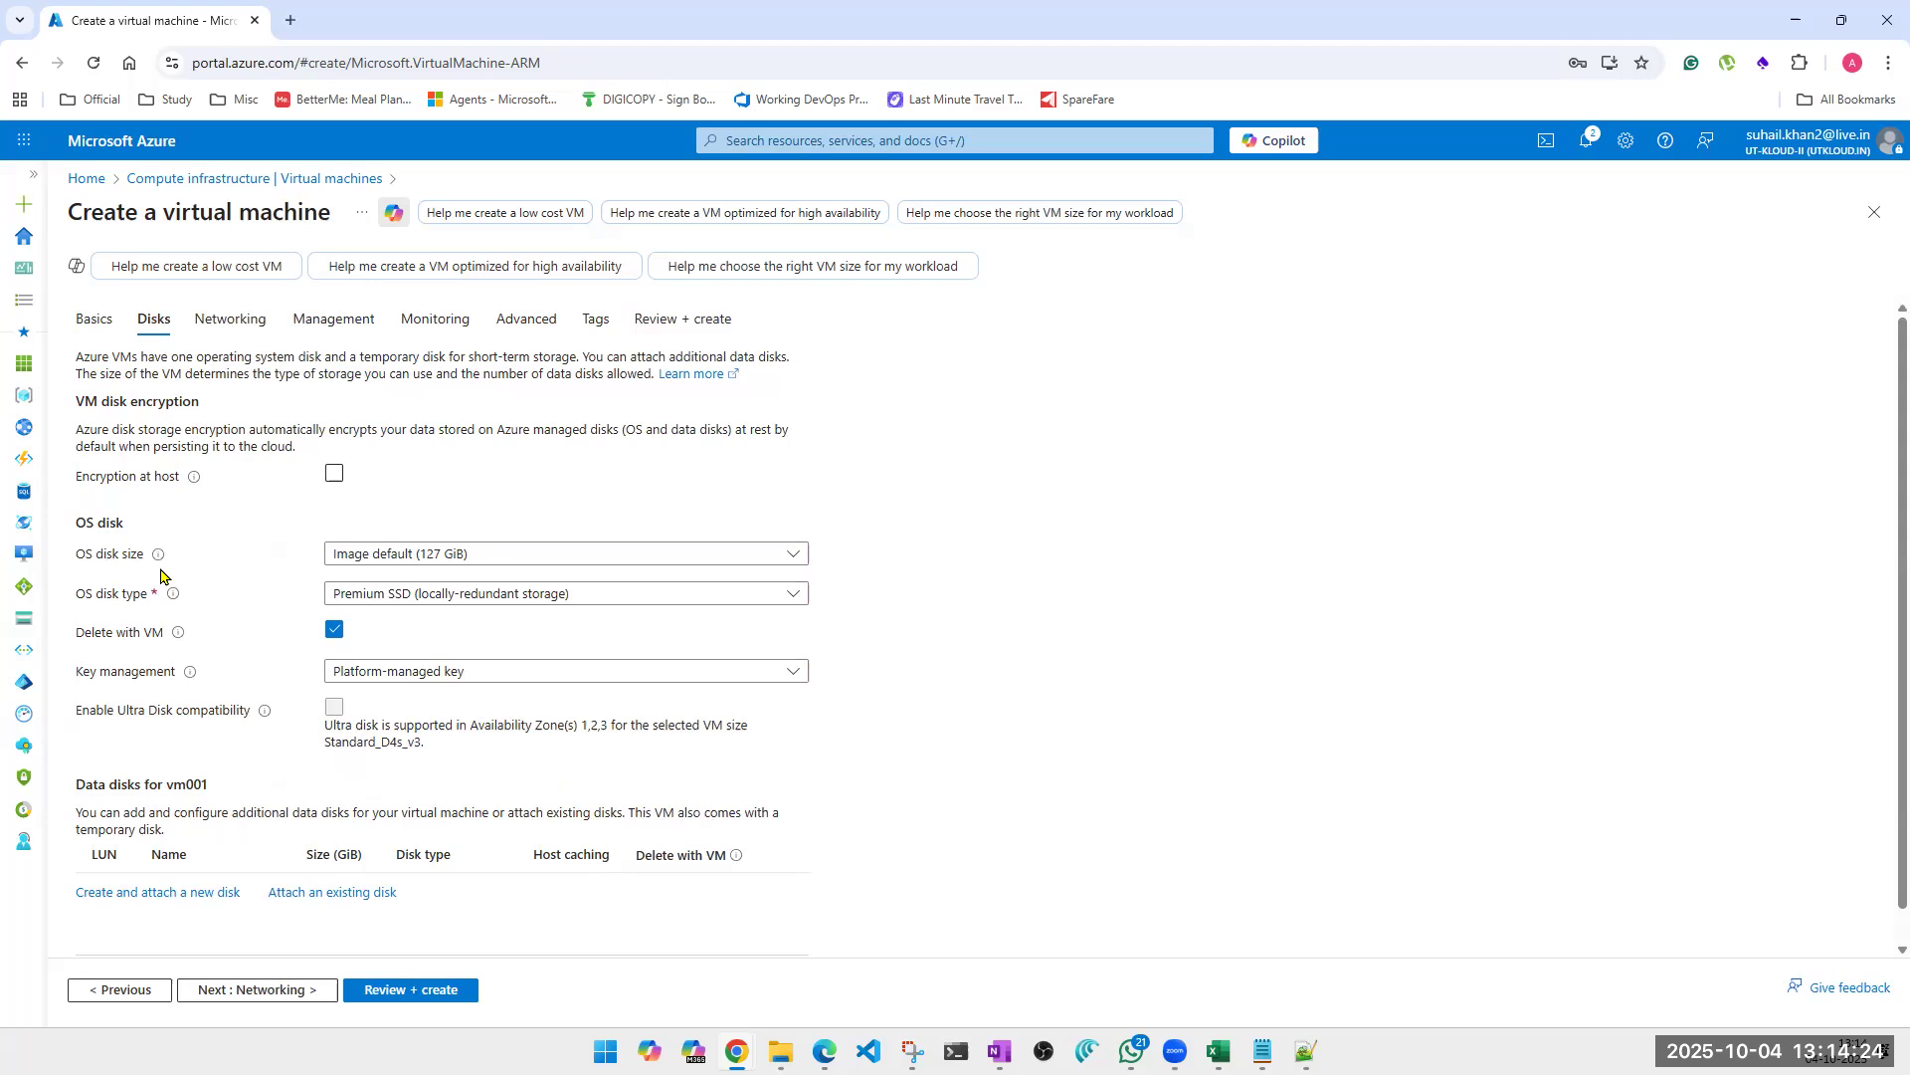
# Review the OS disk size choices, keep Image default (127 GiB), and read the OS disk type description.
pyautogui.click(606, 559)
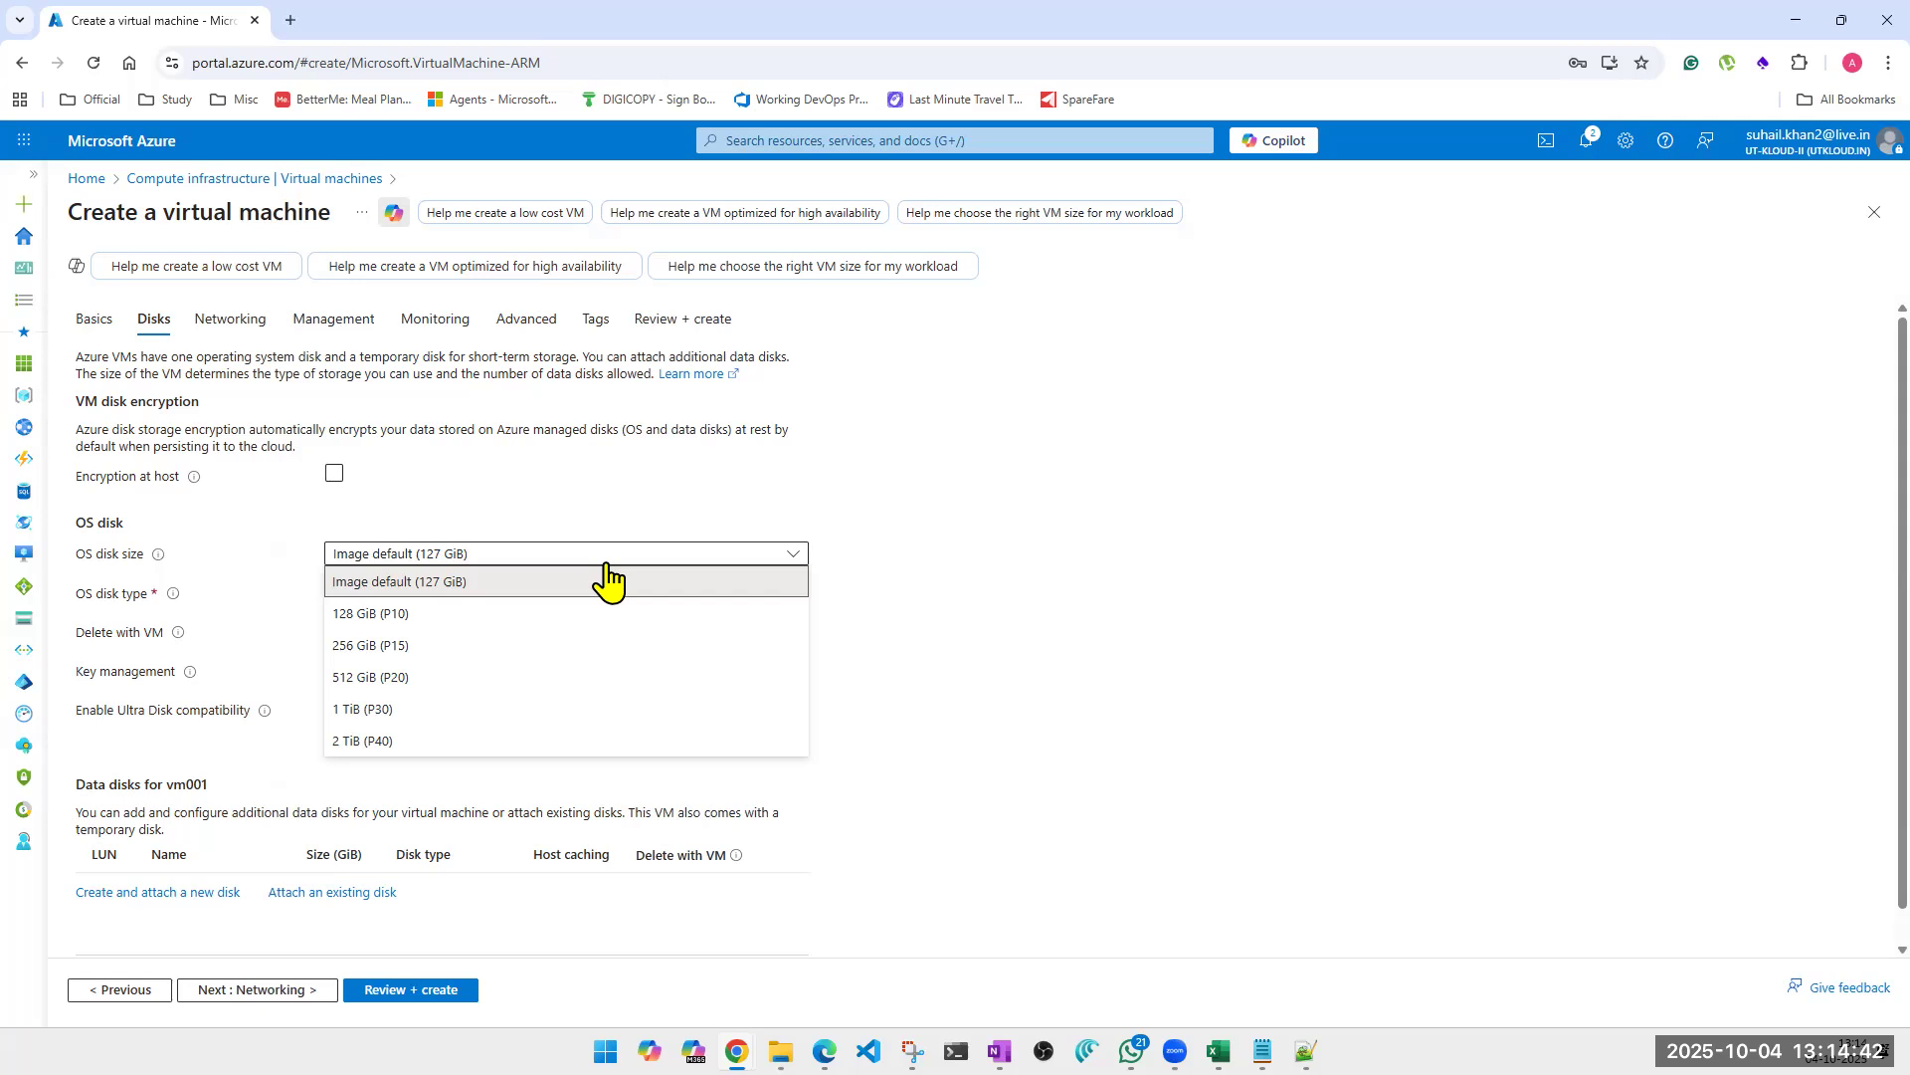
pyautogui.click(1192, 575)
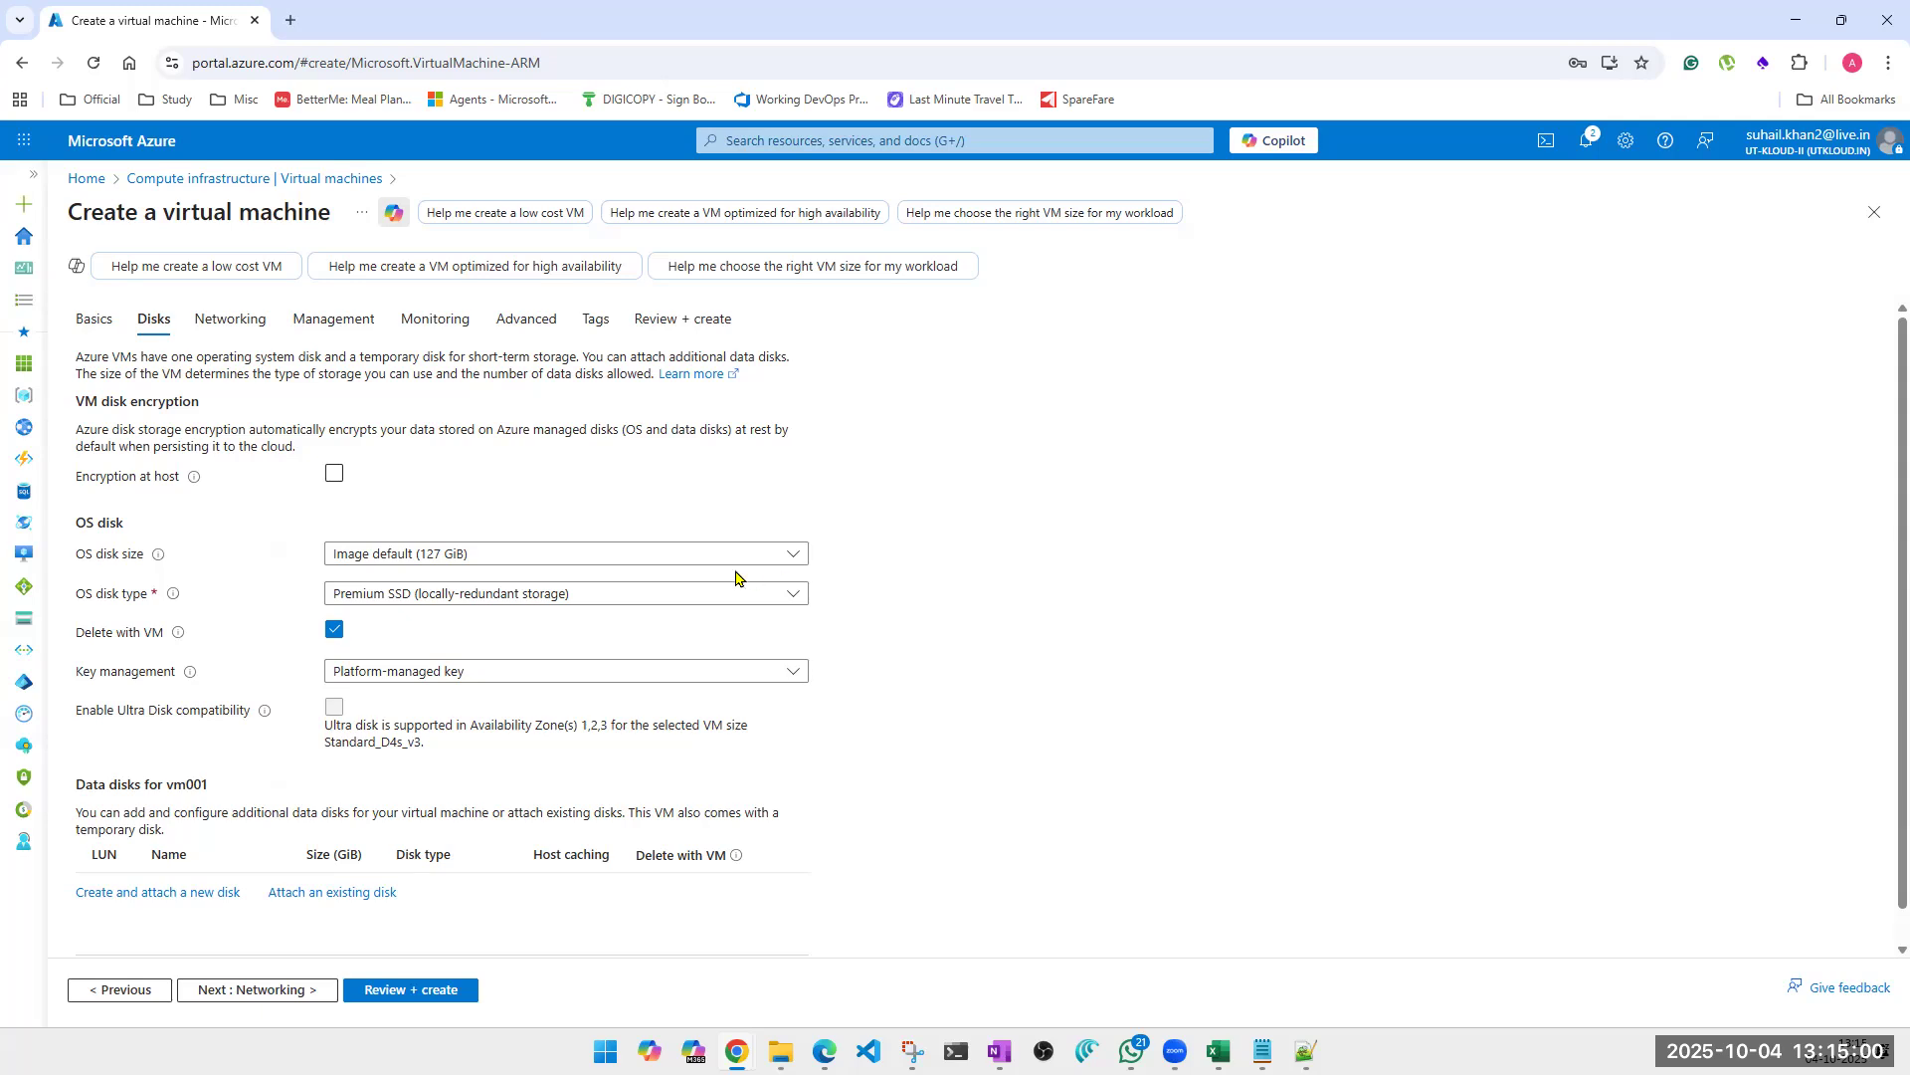
pyautogui.click(542, 557)
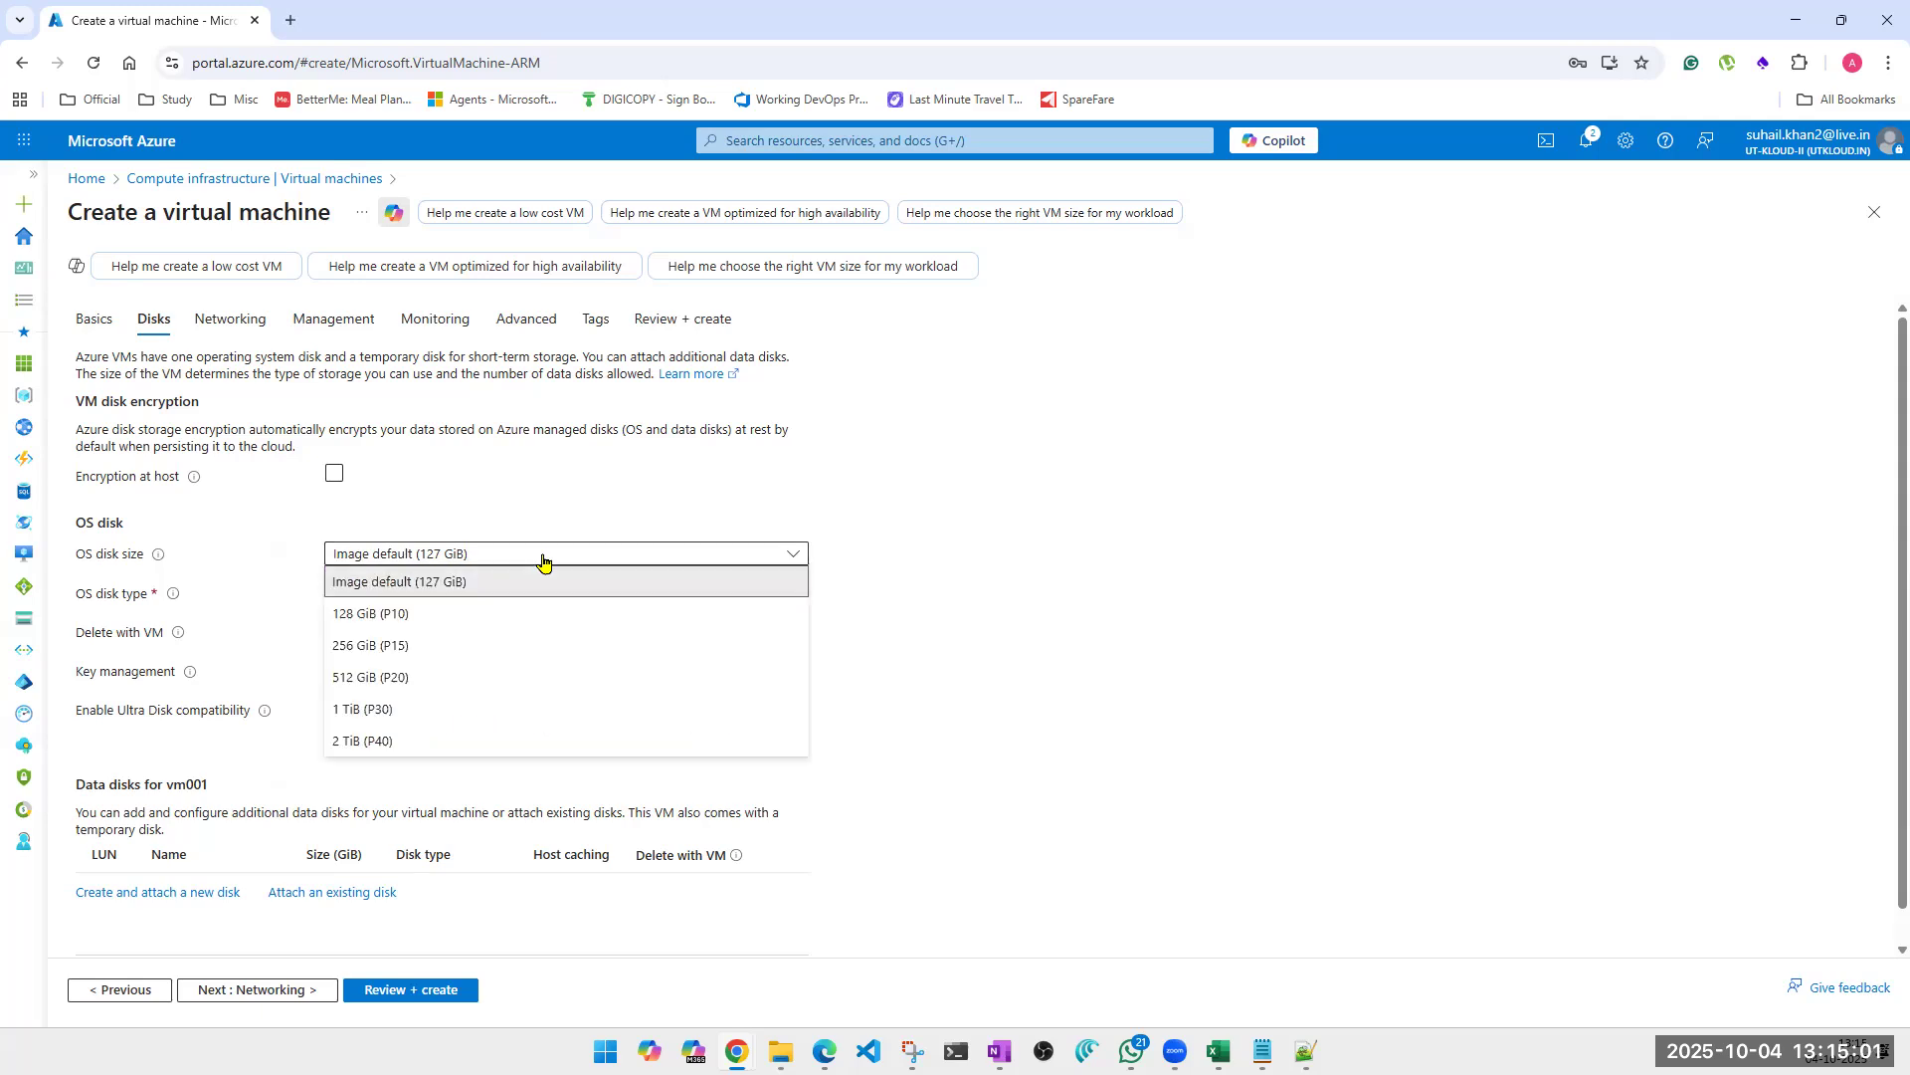
pyautogui.click(441, 582)
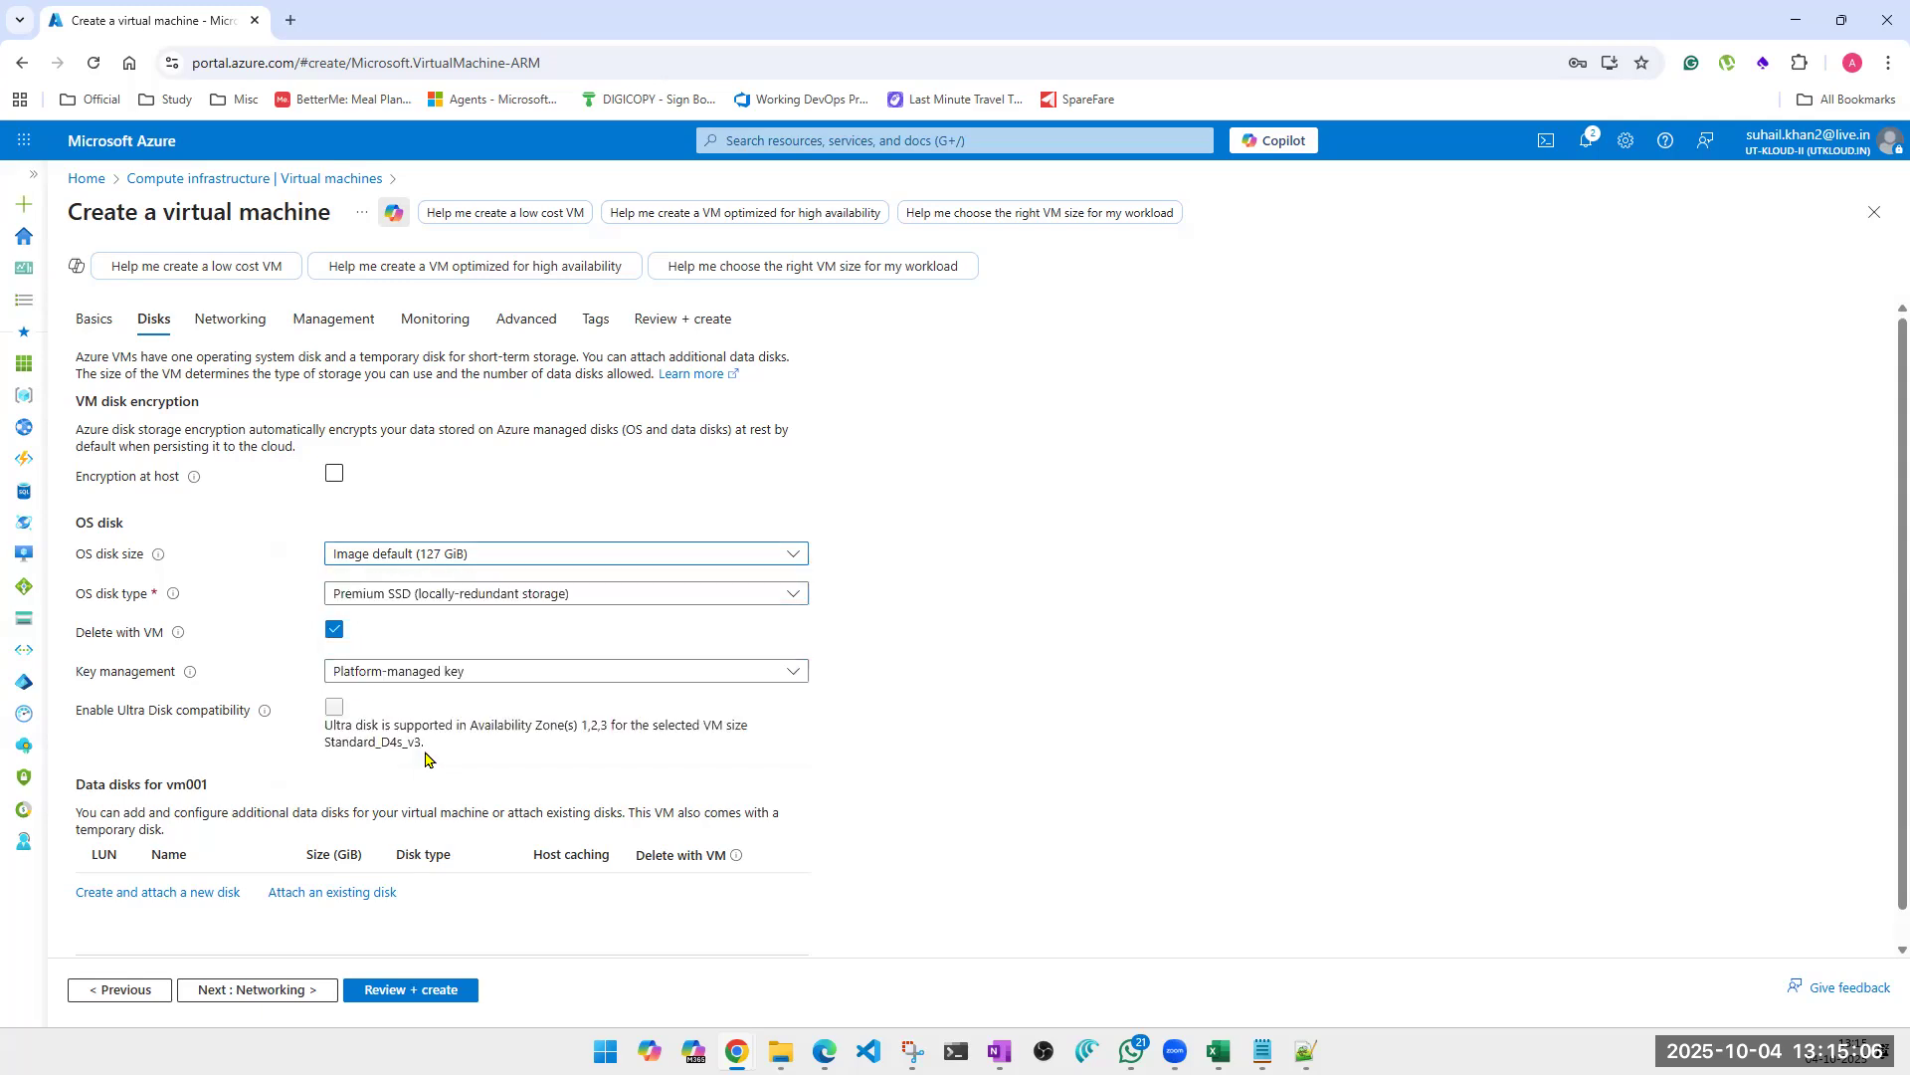
pyautogui.scroll(-1, 647, 577)
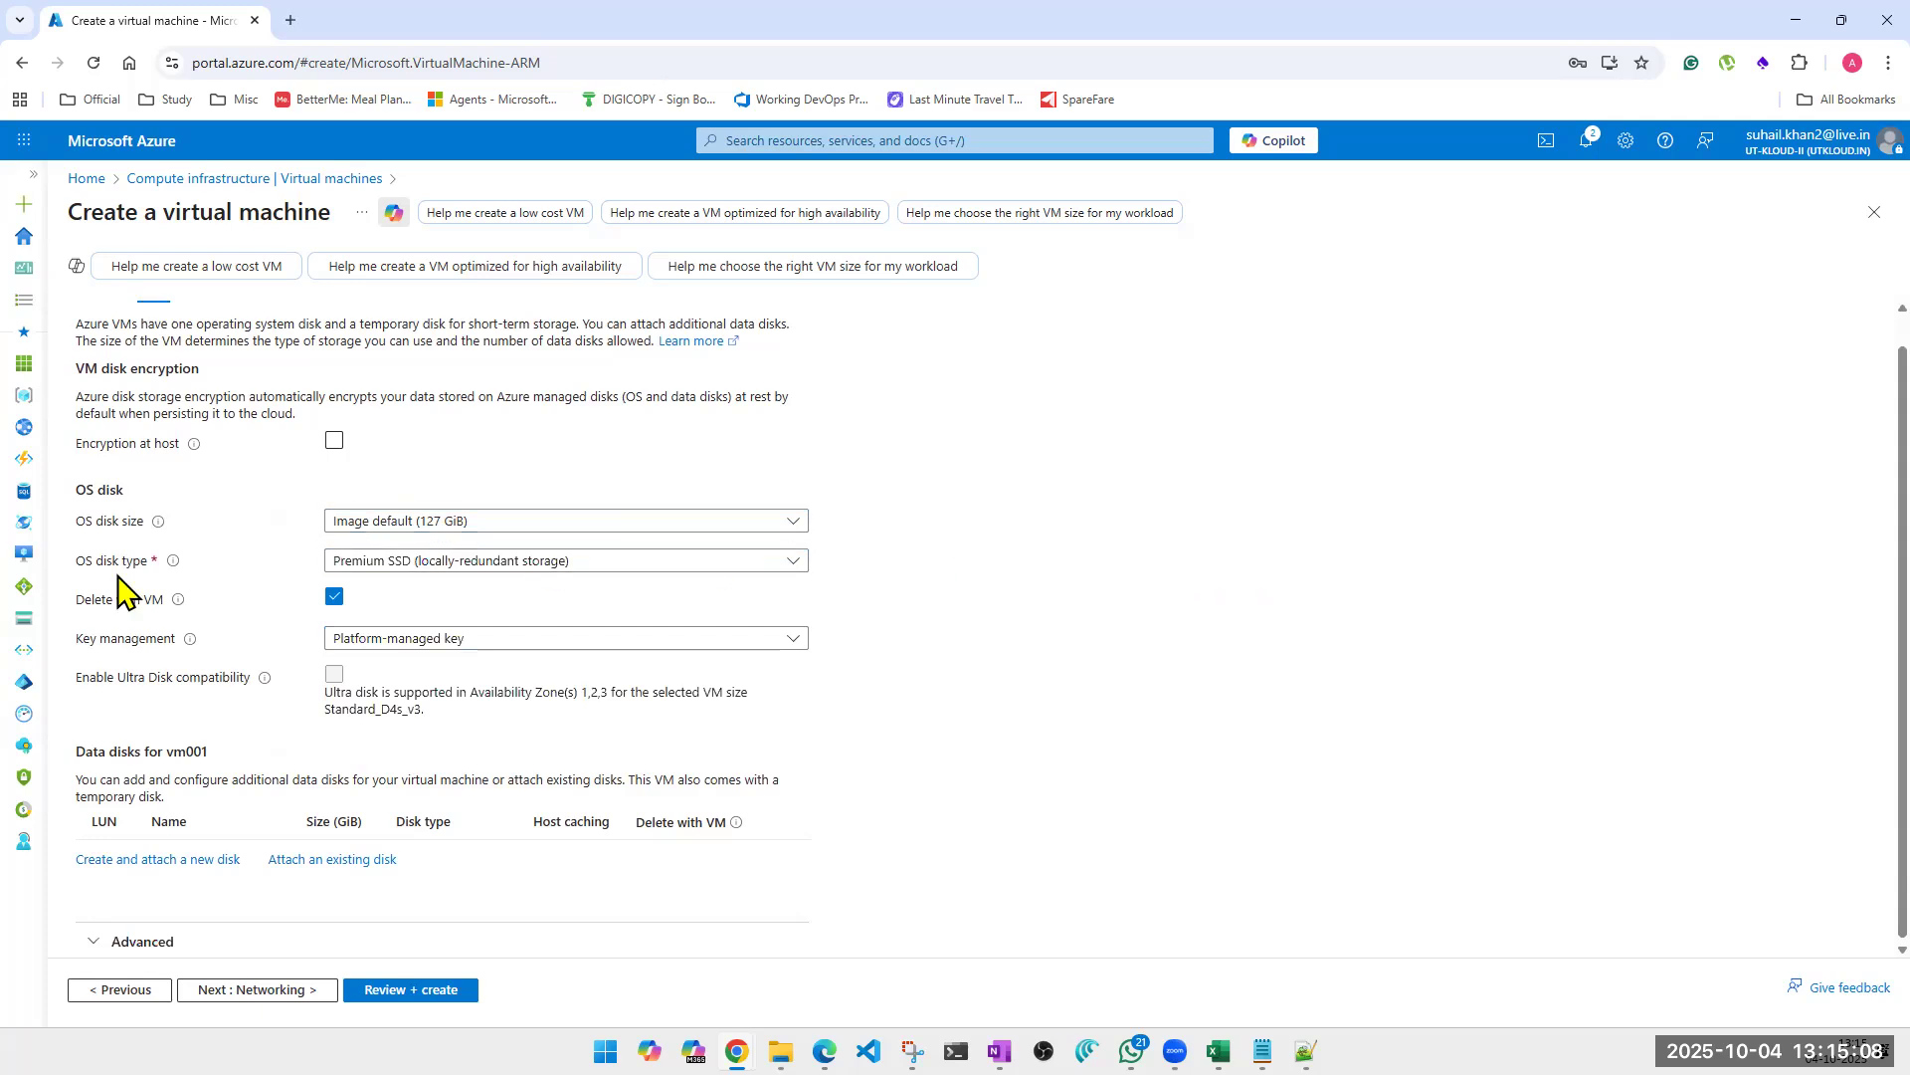
pyautogui.moveTo(171, 564)
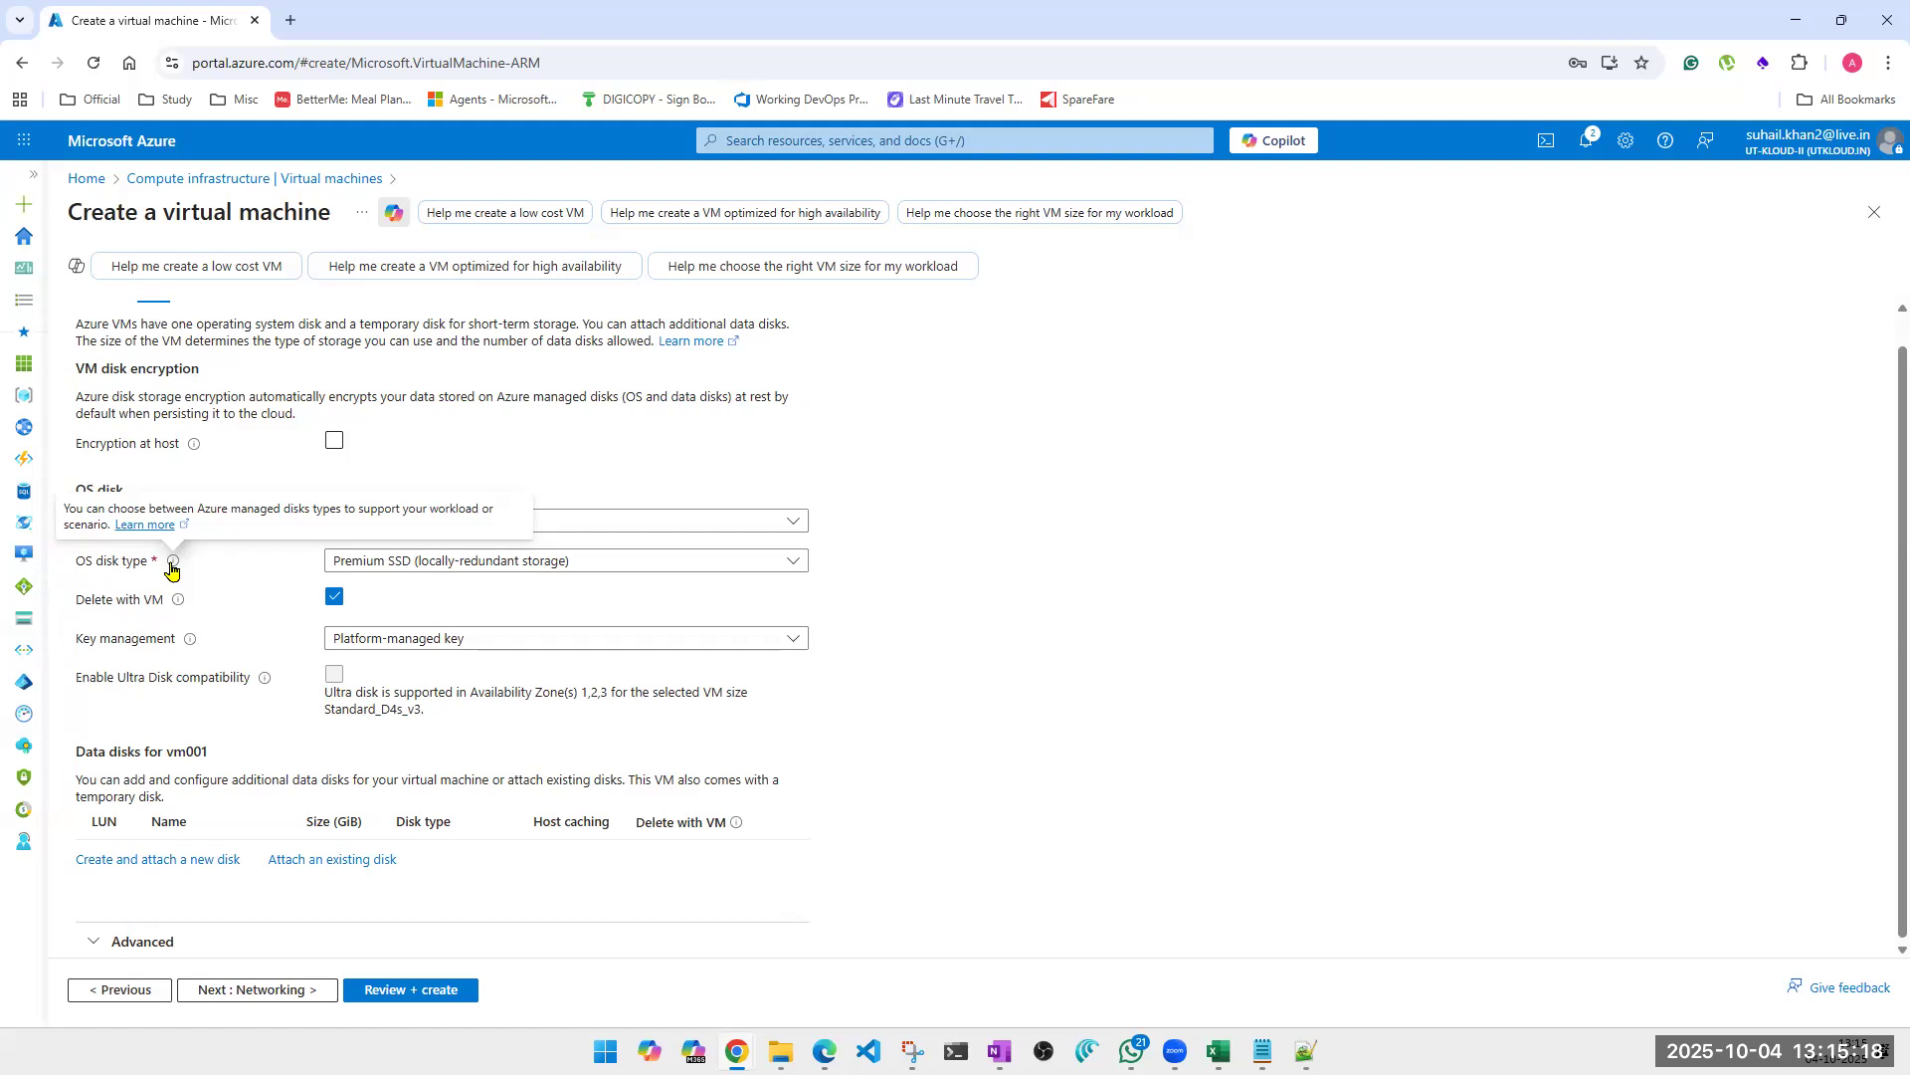
# Recheck the basic settings of vm001 and return to its disk configuration.
pyautogui.scroll(2, 149, 447)
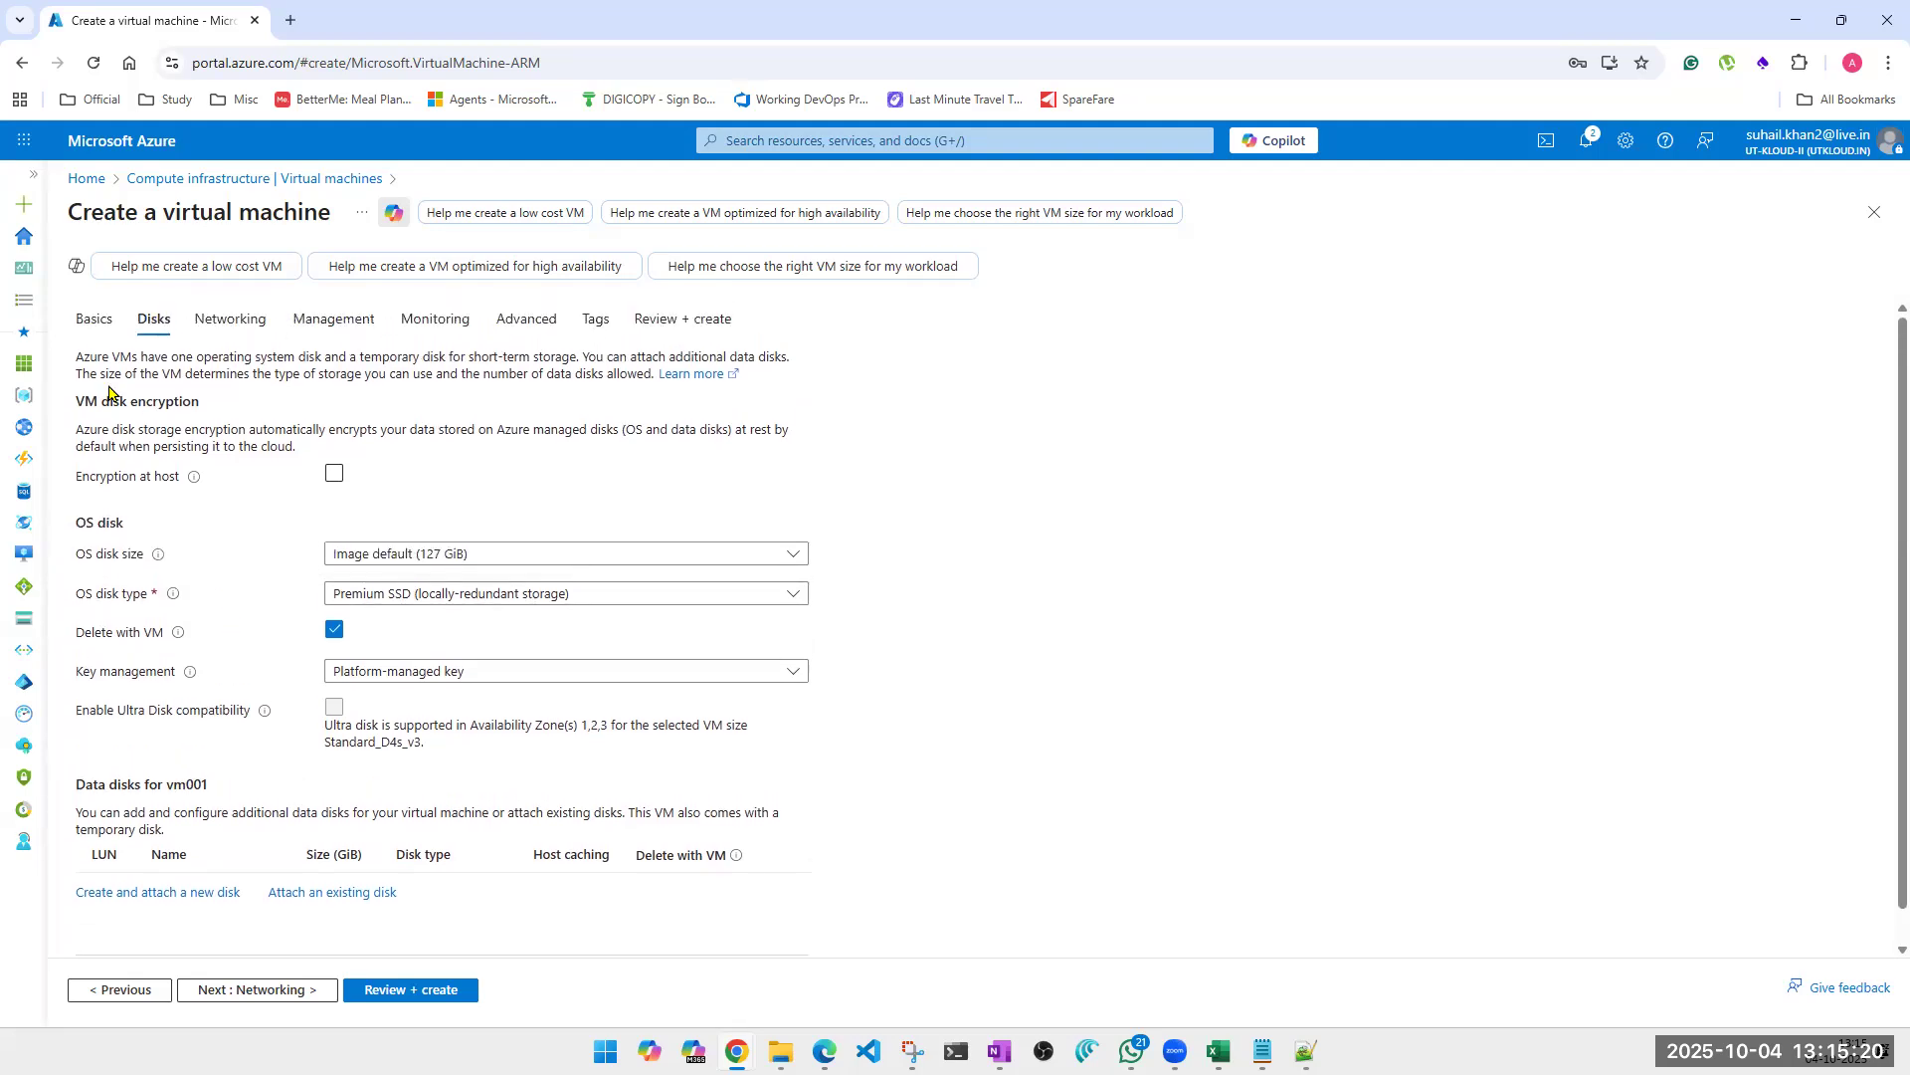
pyautogui.click(97, 324)
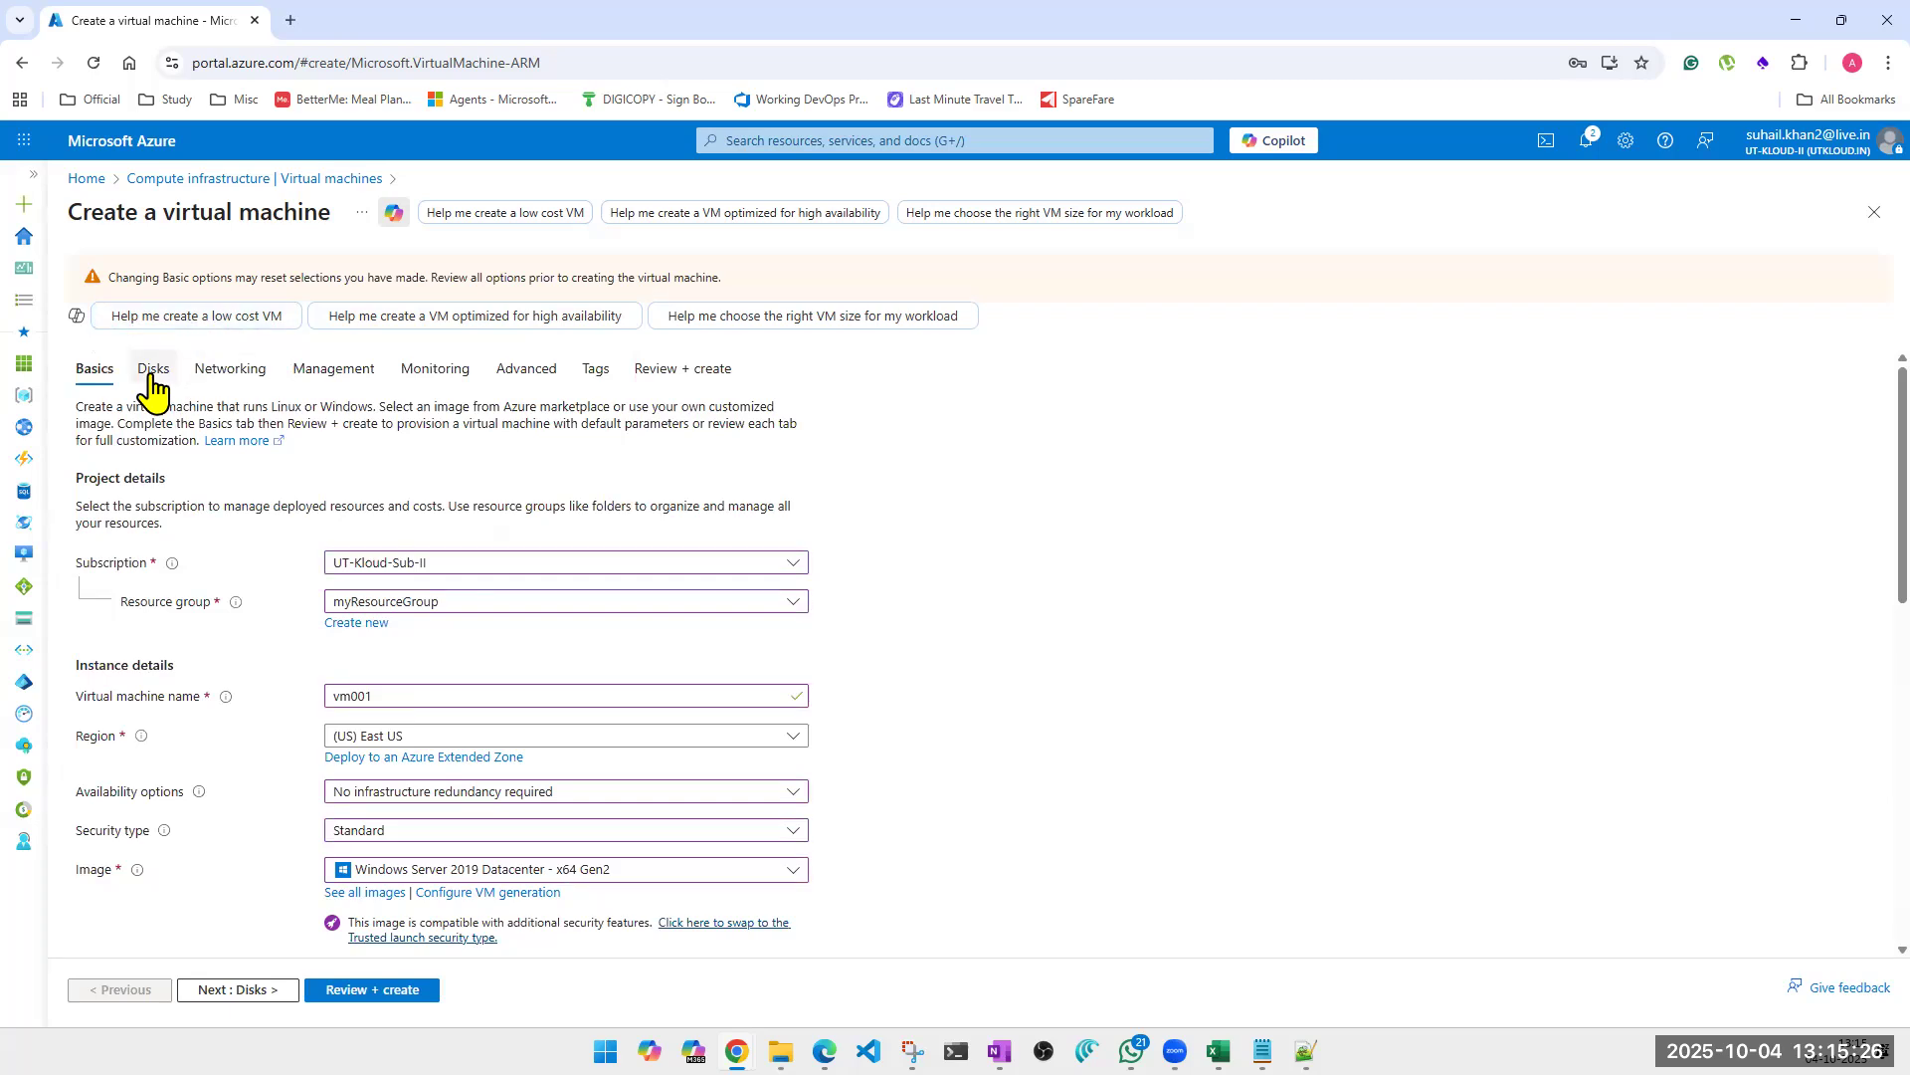
pyautogui.scroll(-3, 642, 854)
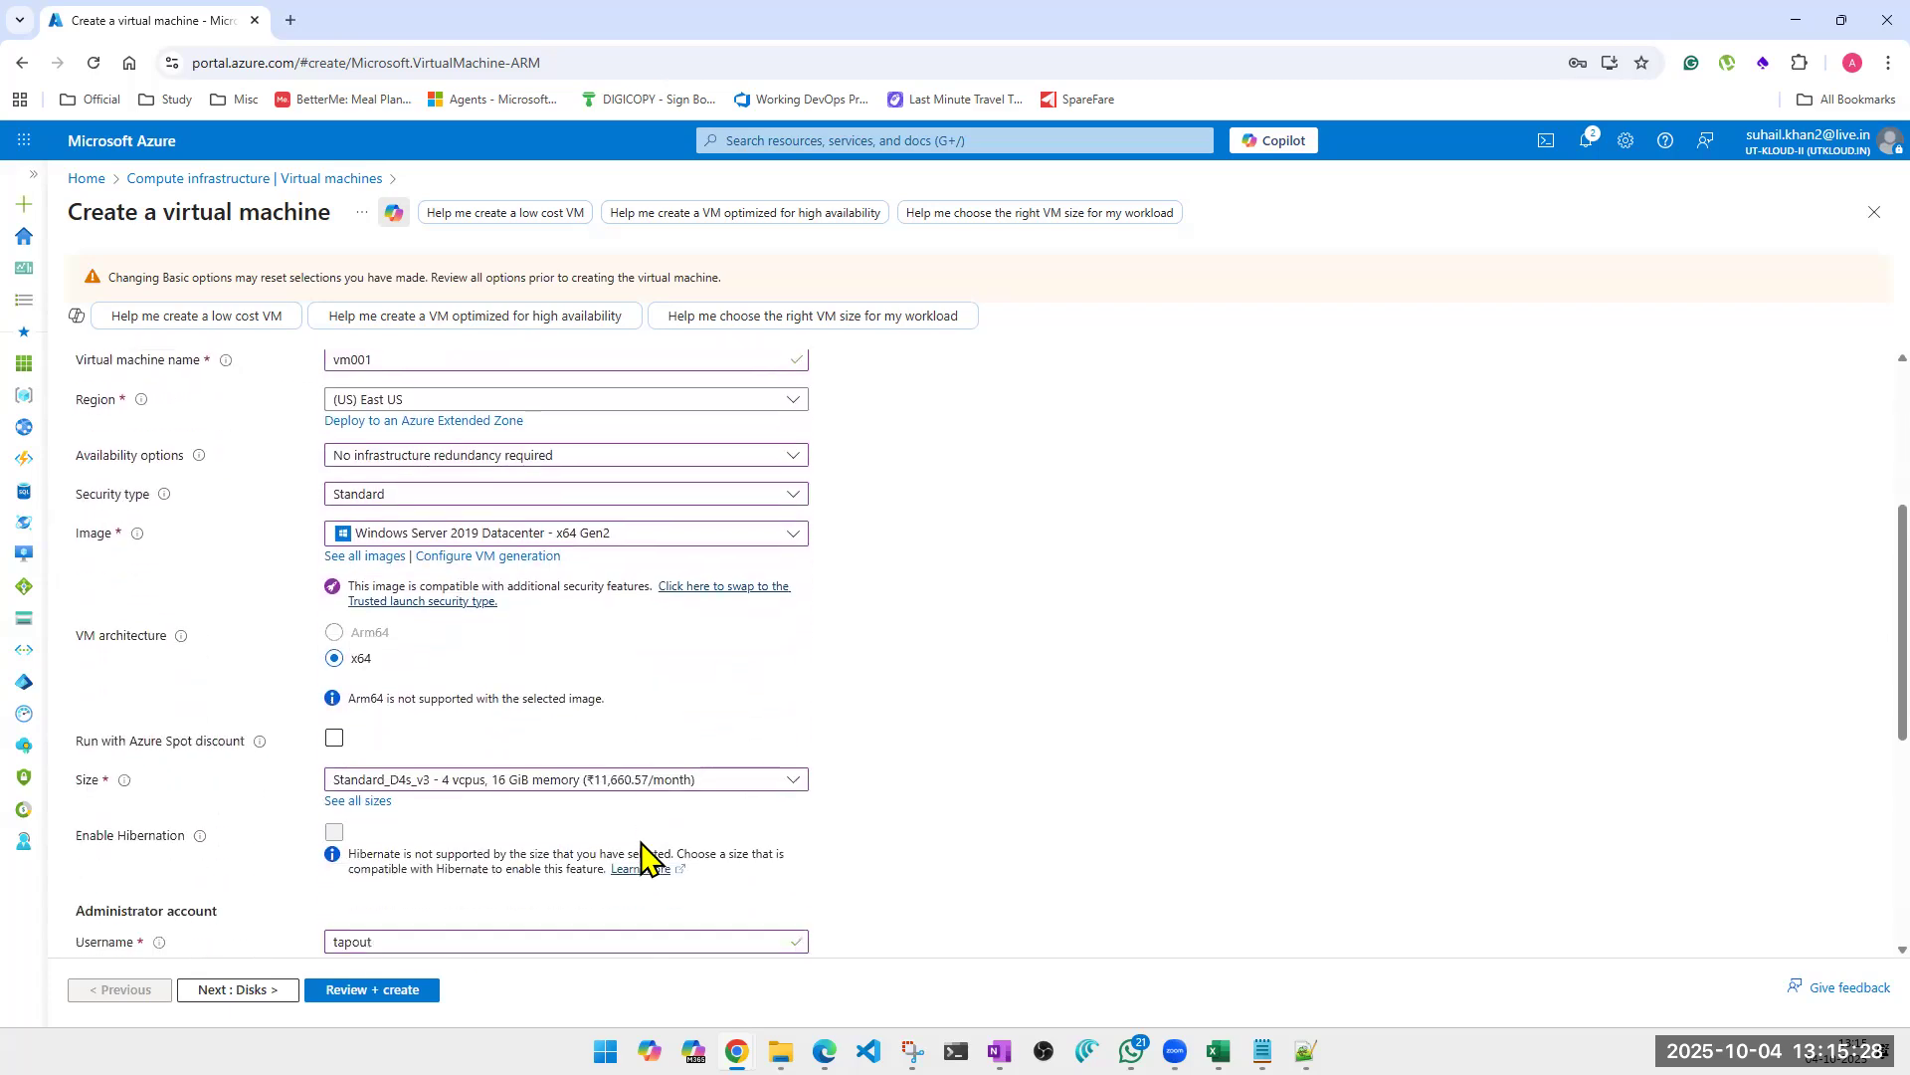
pyautogui.scroll(-2, 642, 853)
pyautogui.scroll(2, 188, 558)
pyautogui.scroll(3, 139, 408)
pyautogui.click(150, 369)
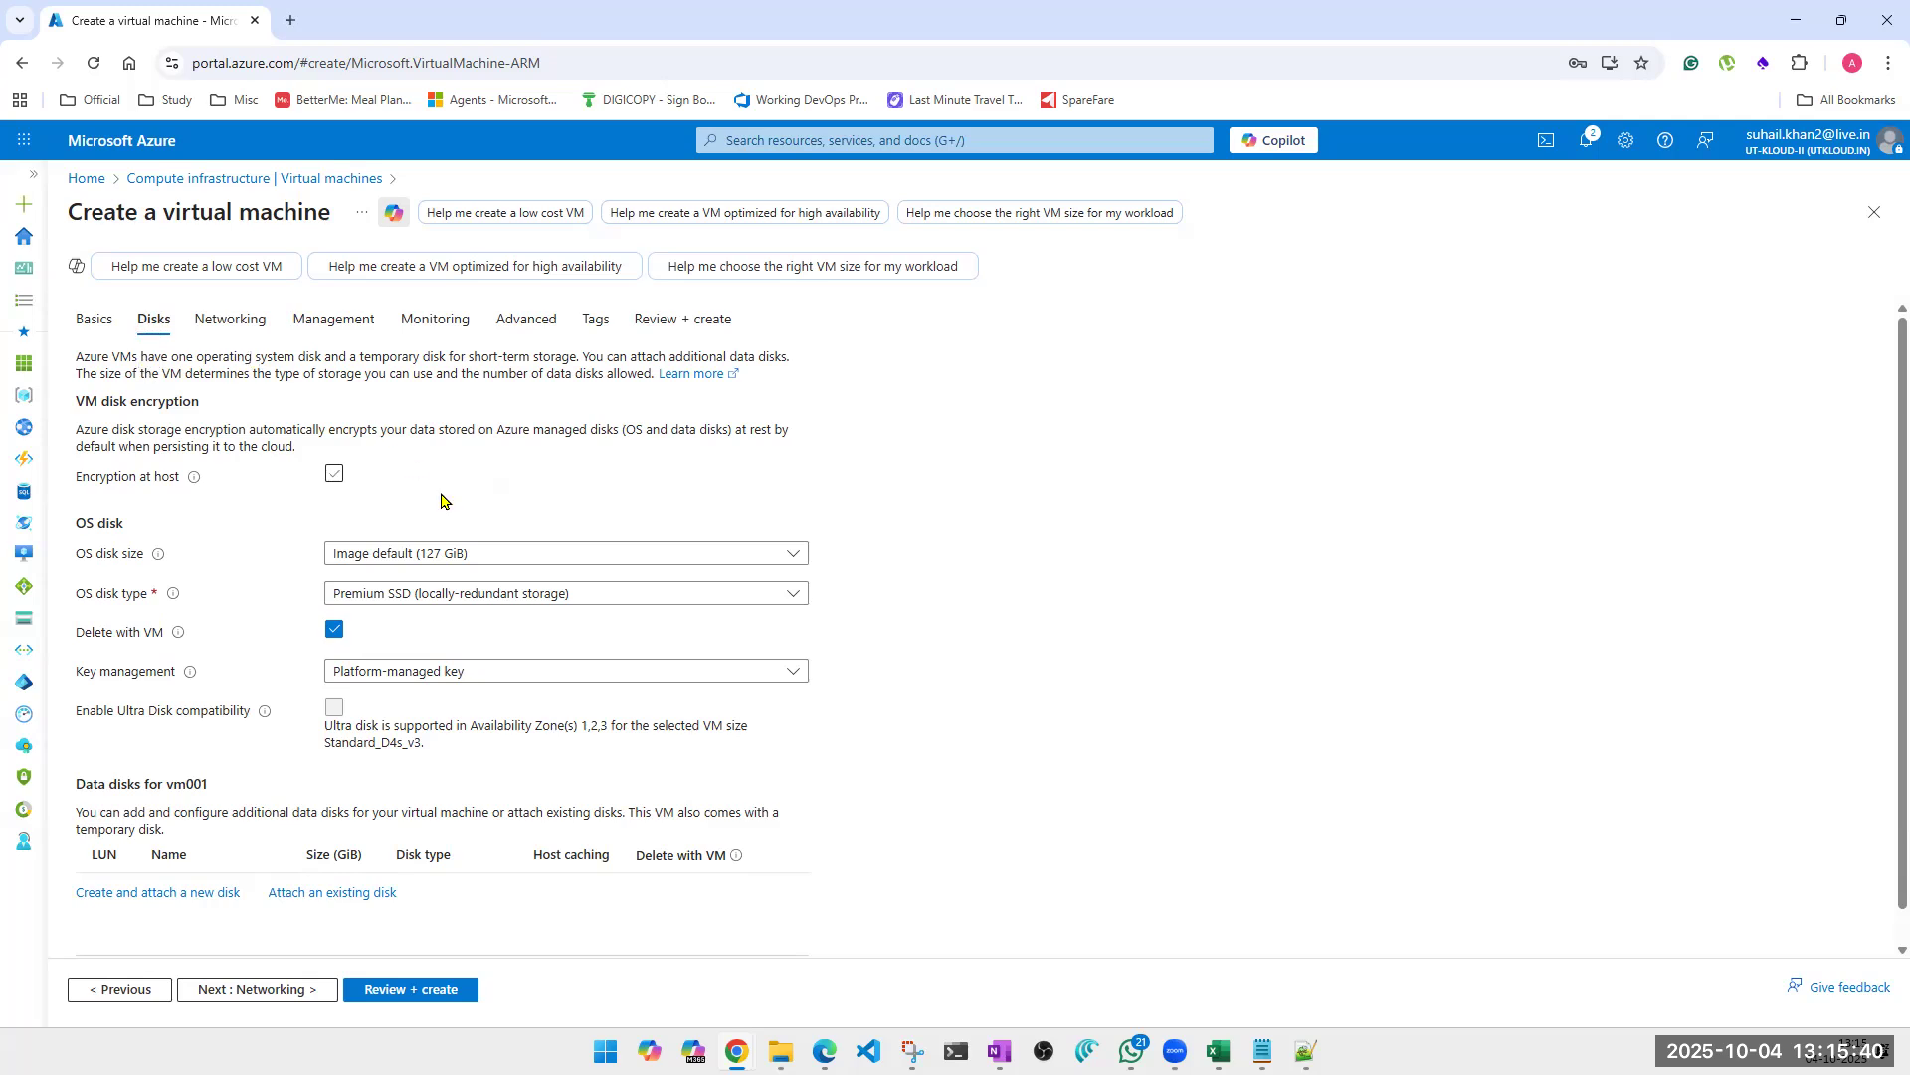
# Switch the OS disk type to Standard HDD and back to Premium SSD with locally-redundant storage.
pyautogui.click(580, 597)
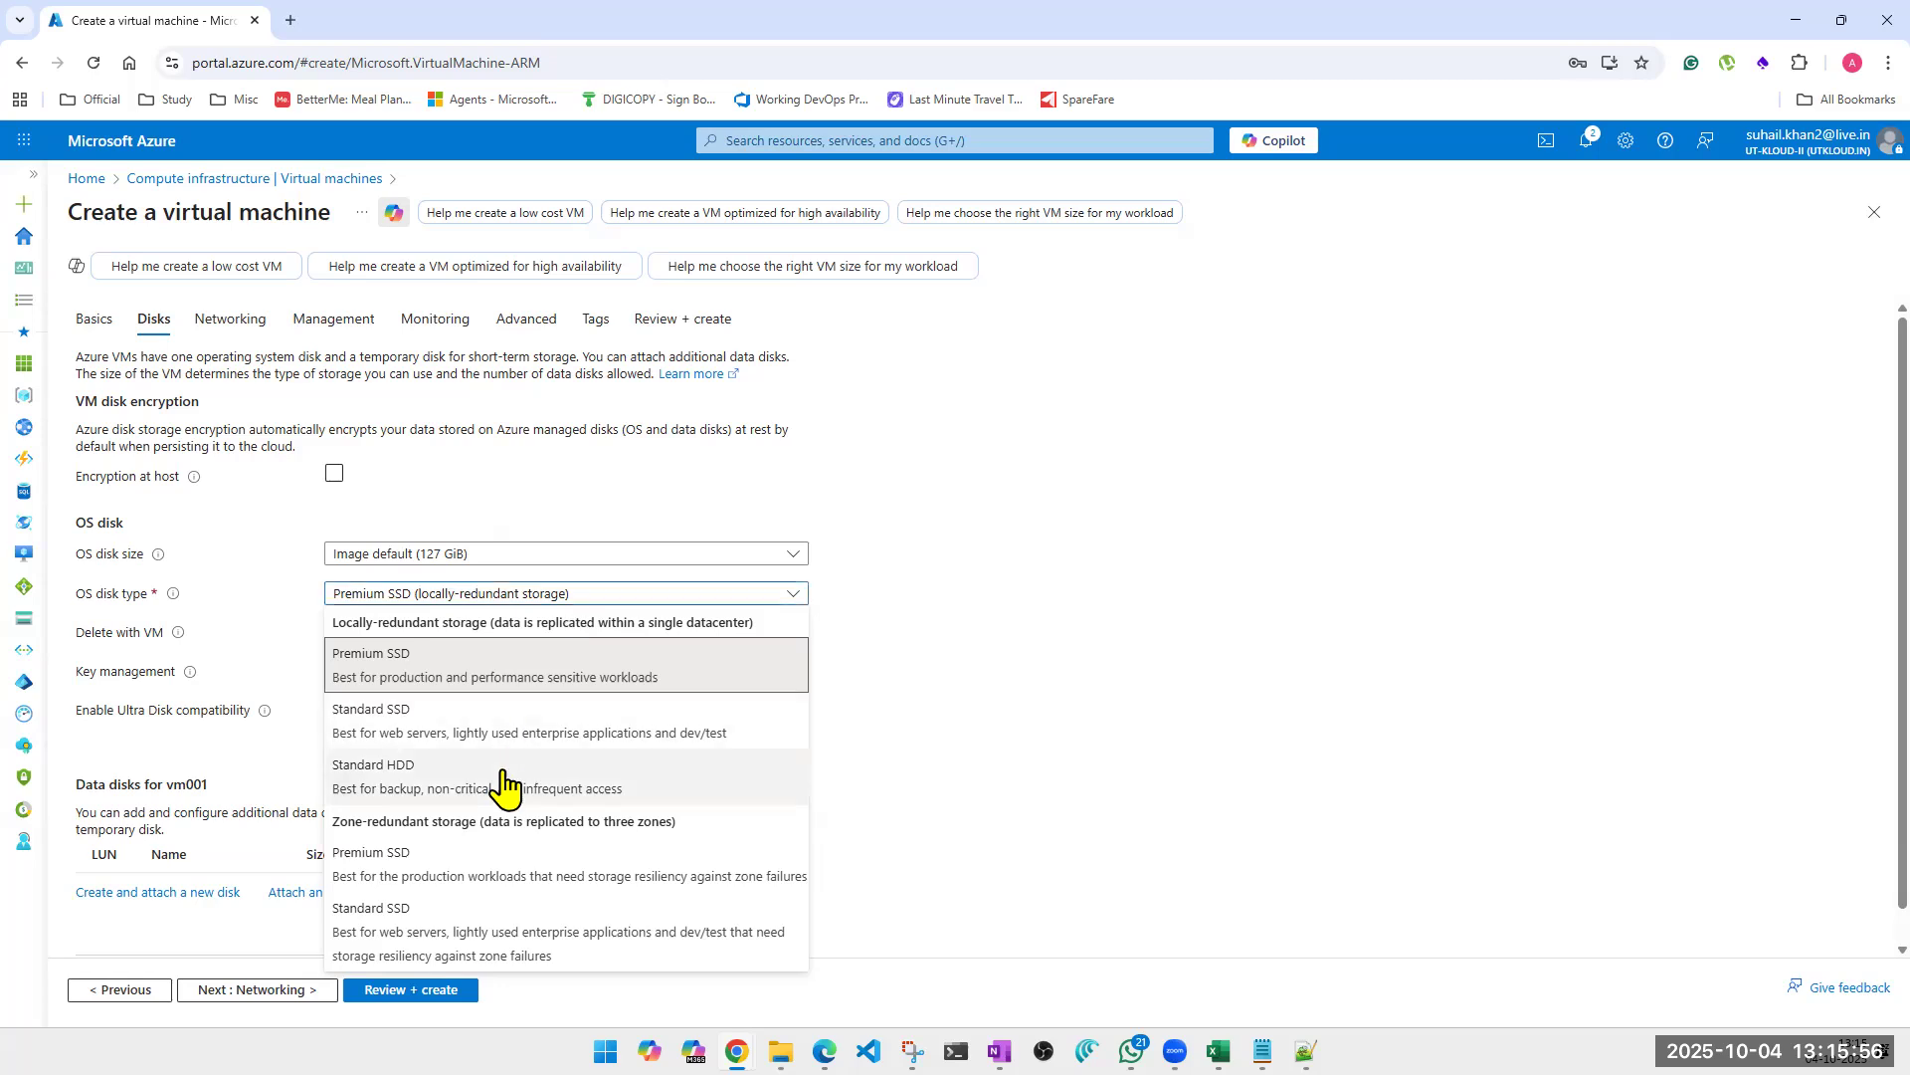
pyautogui.click(375, 791)
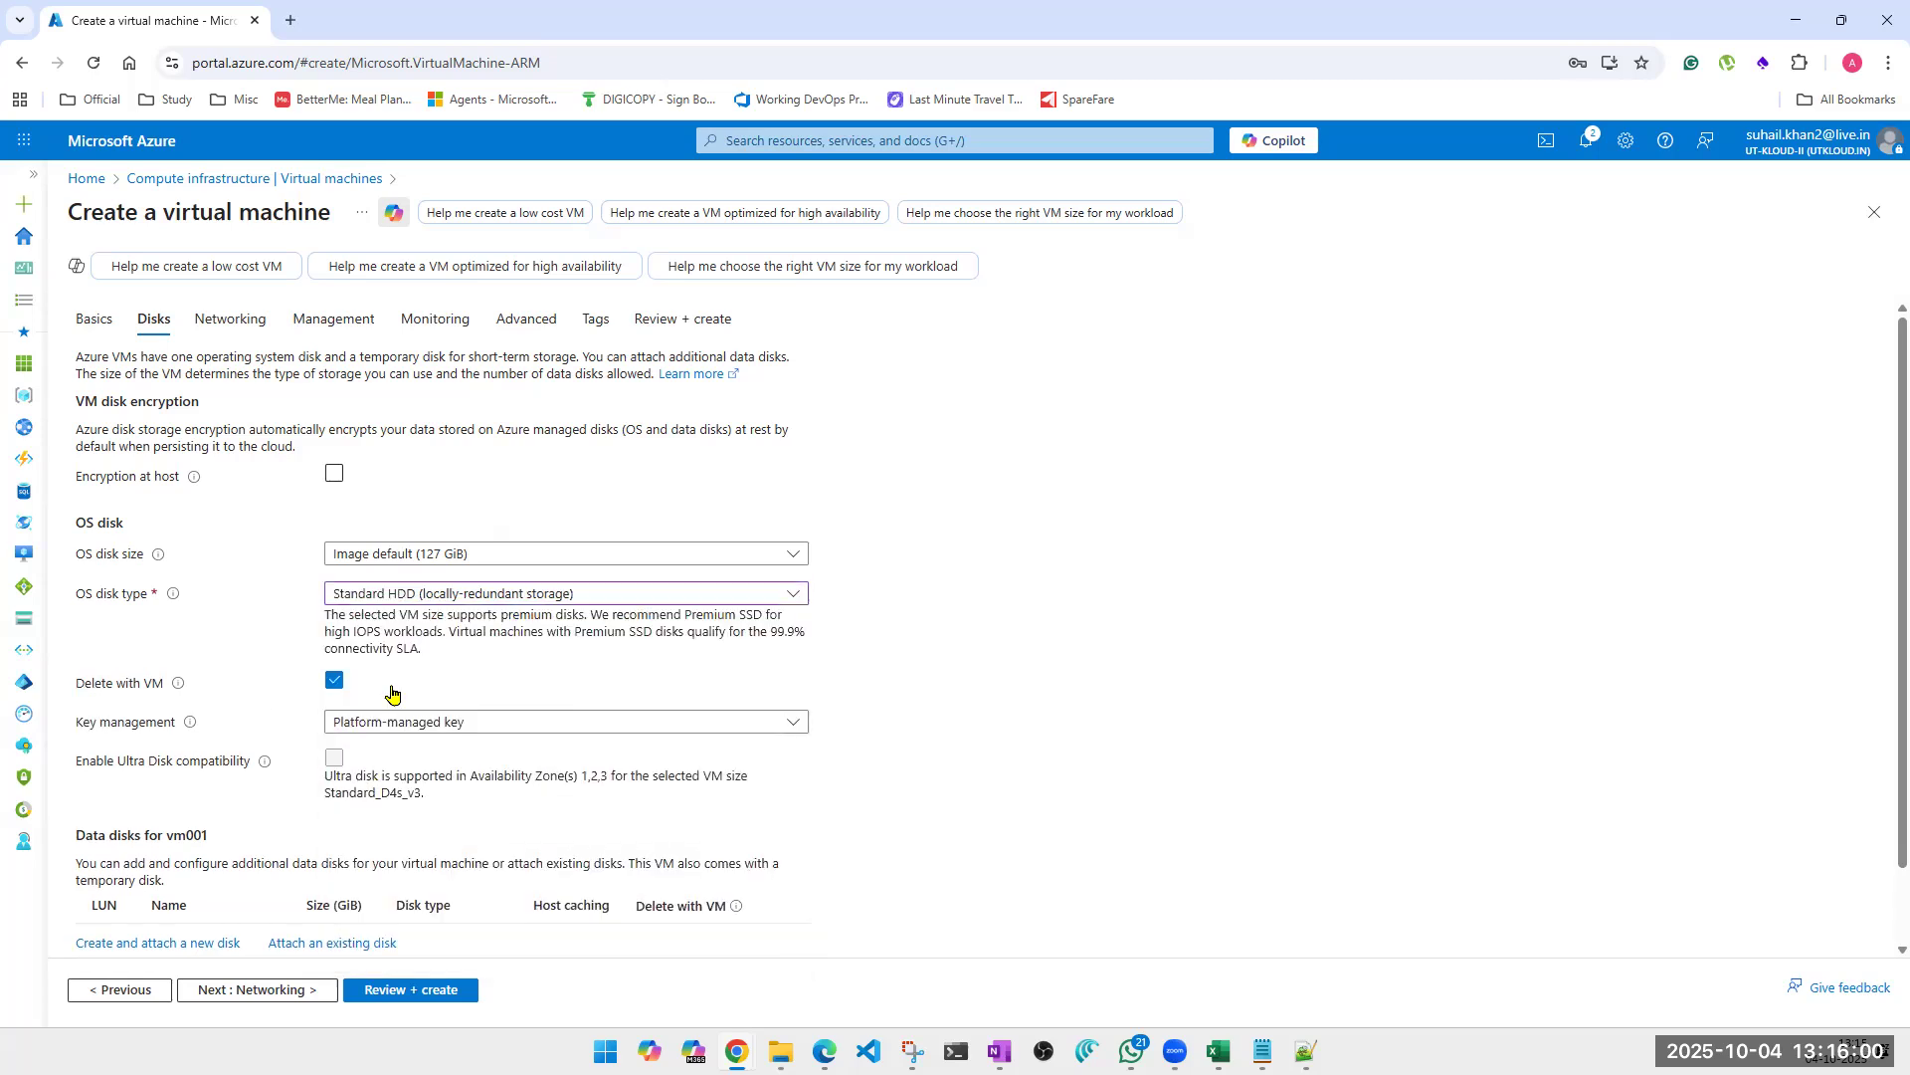
pyautogui.click(422, 594)
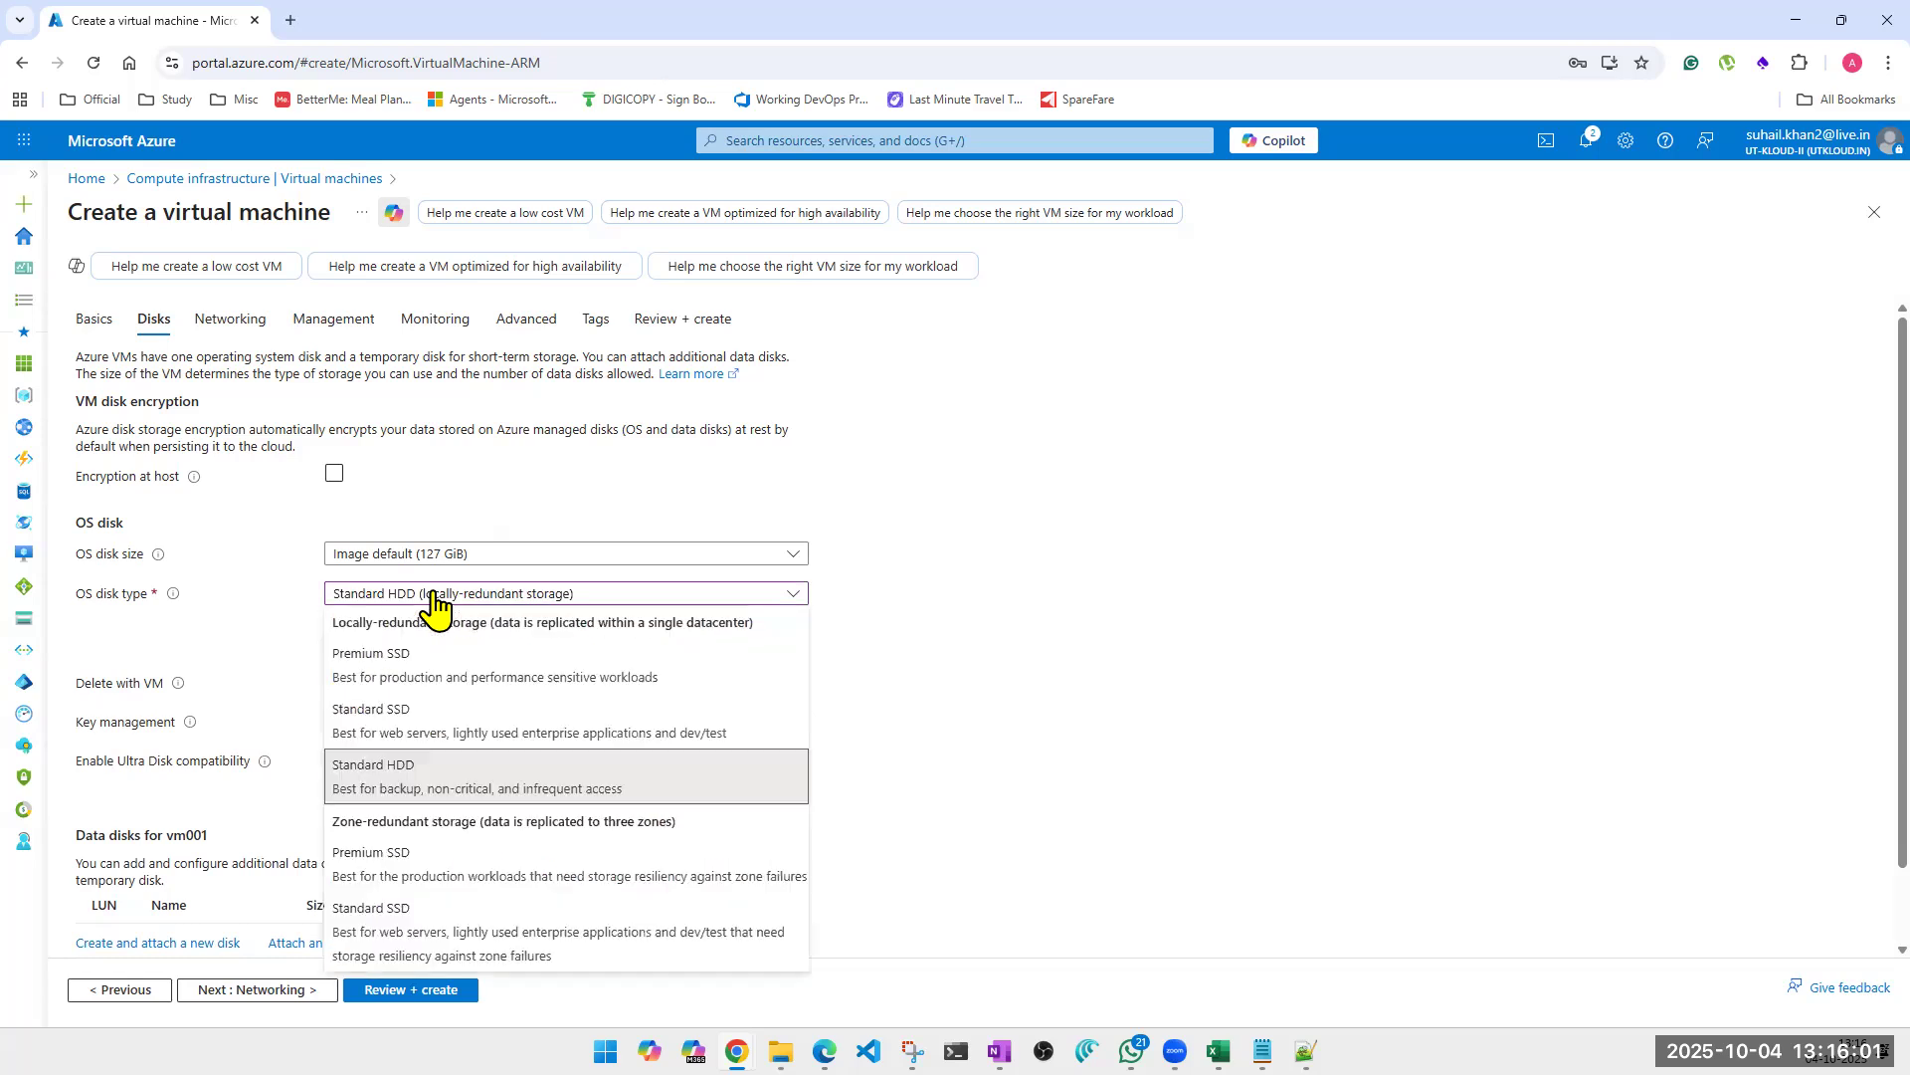
pyautogui.click(409, 665)
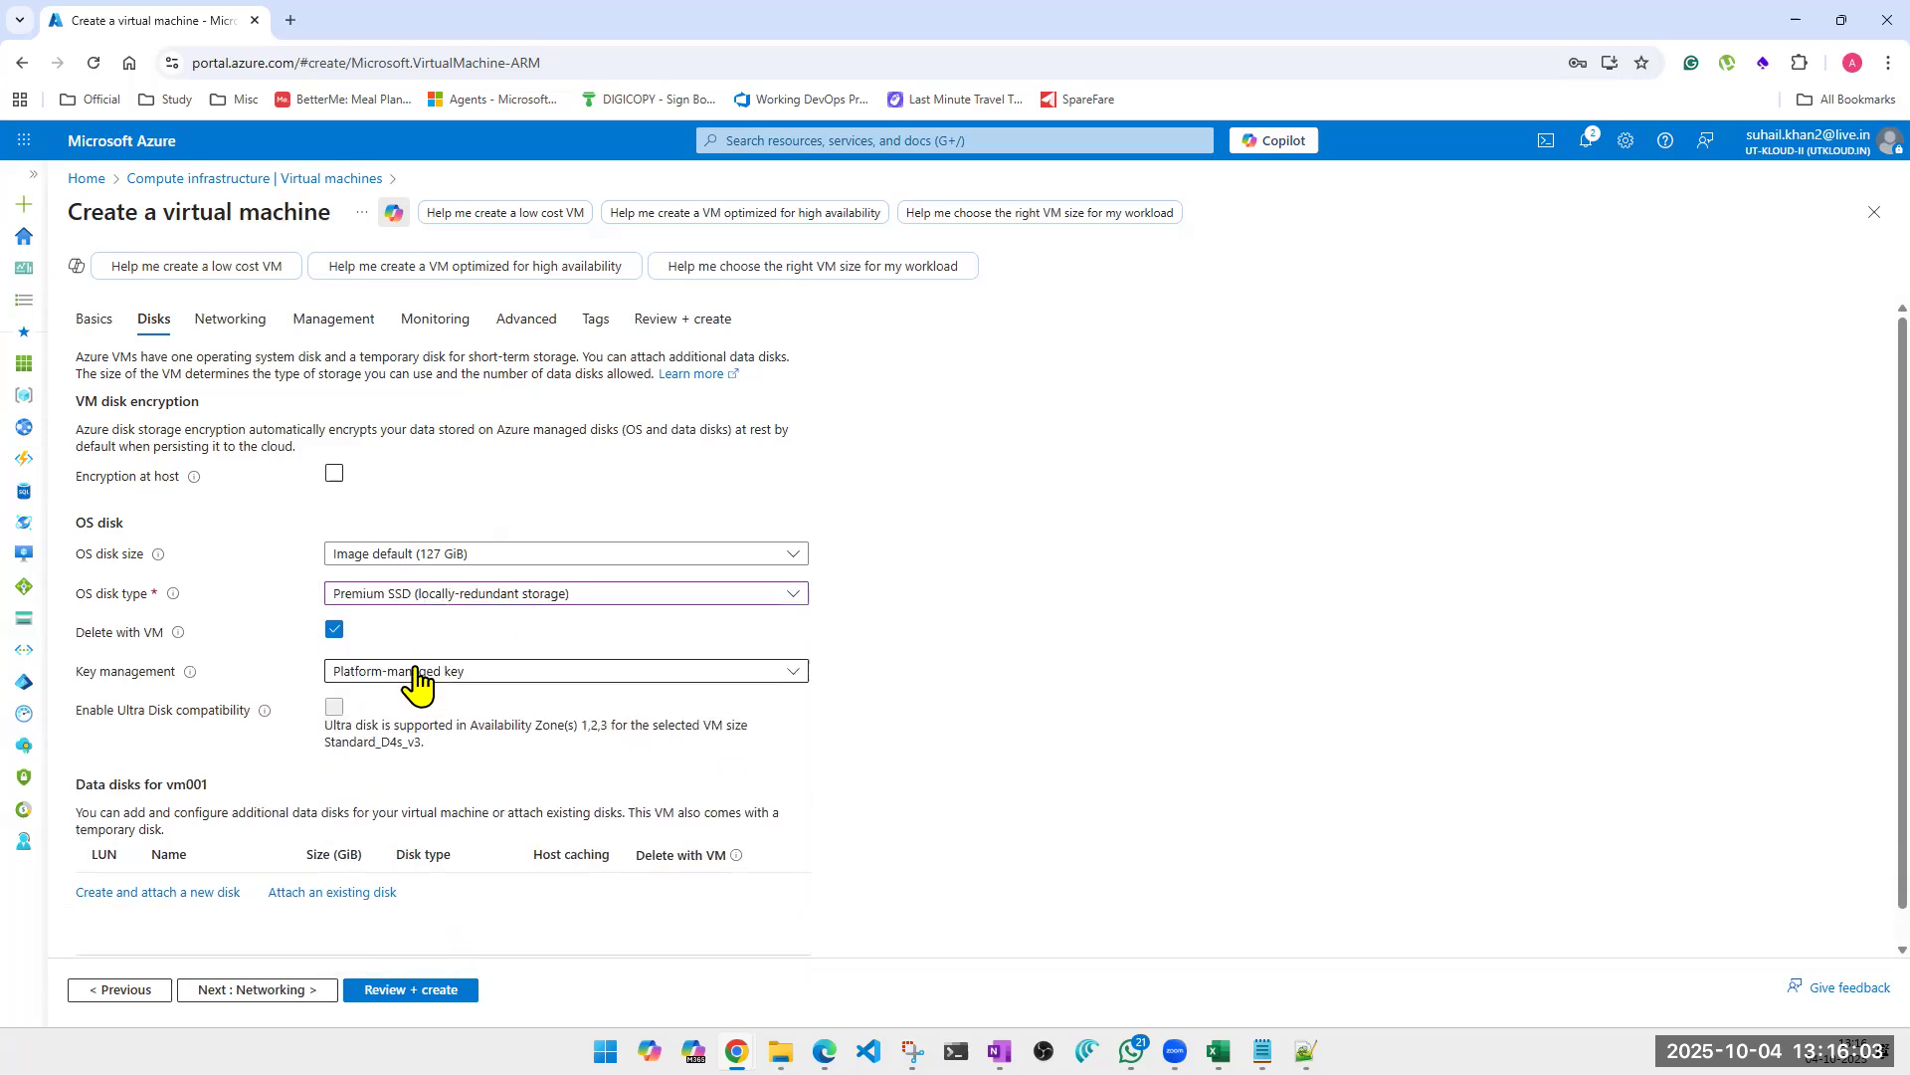
# Examine the locally-redundant and zone-redundant OS disk types, keeping locally-redundant Premium SSD selected.
pyautogui.click(601, 595)
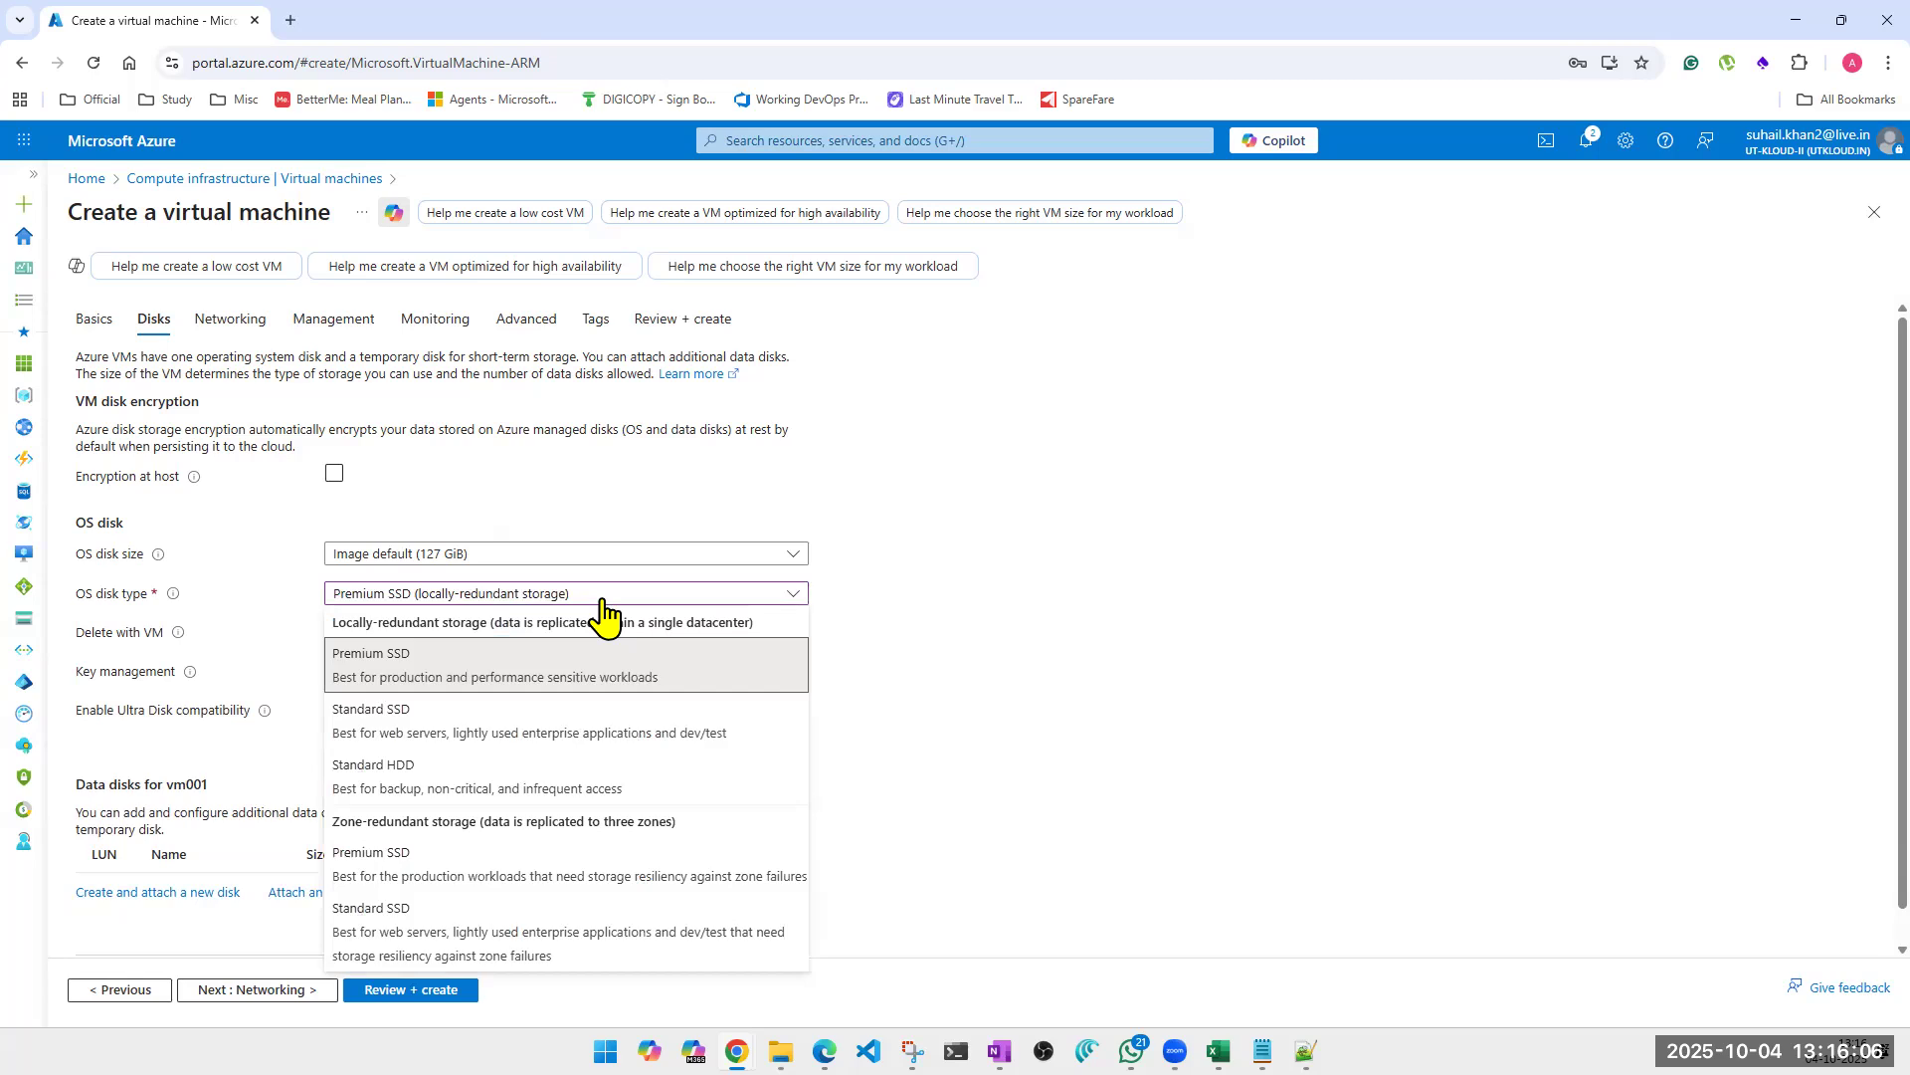
pyautogui.click(603, 597)
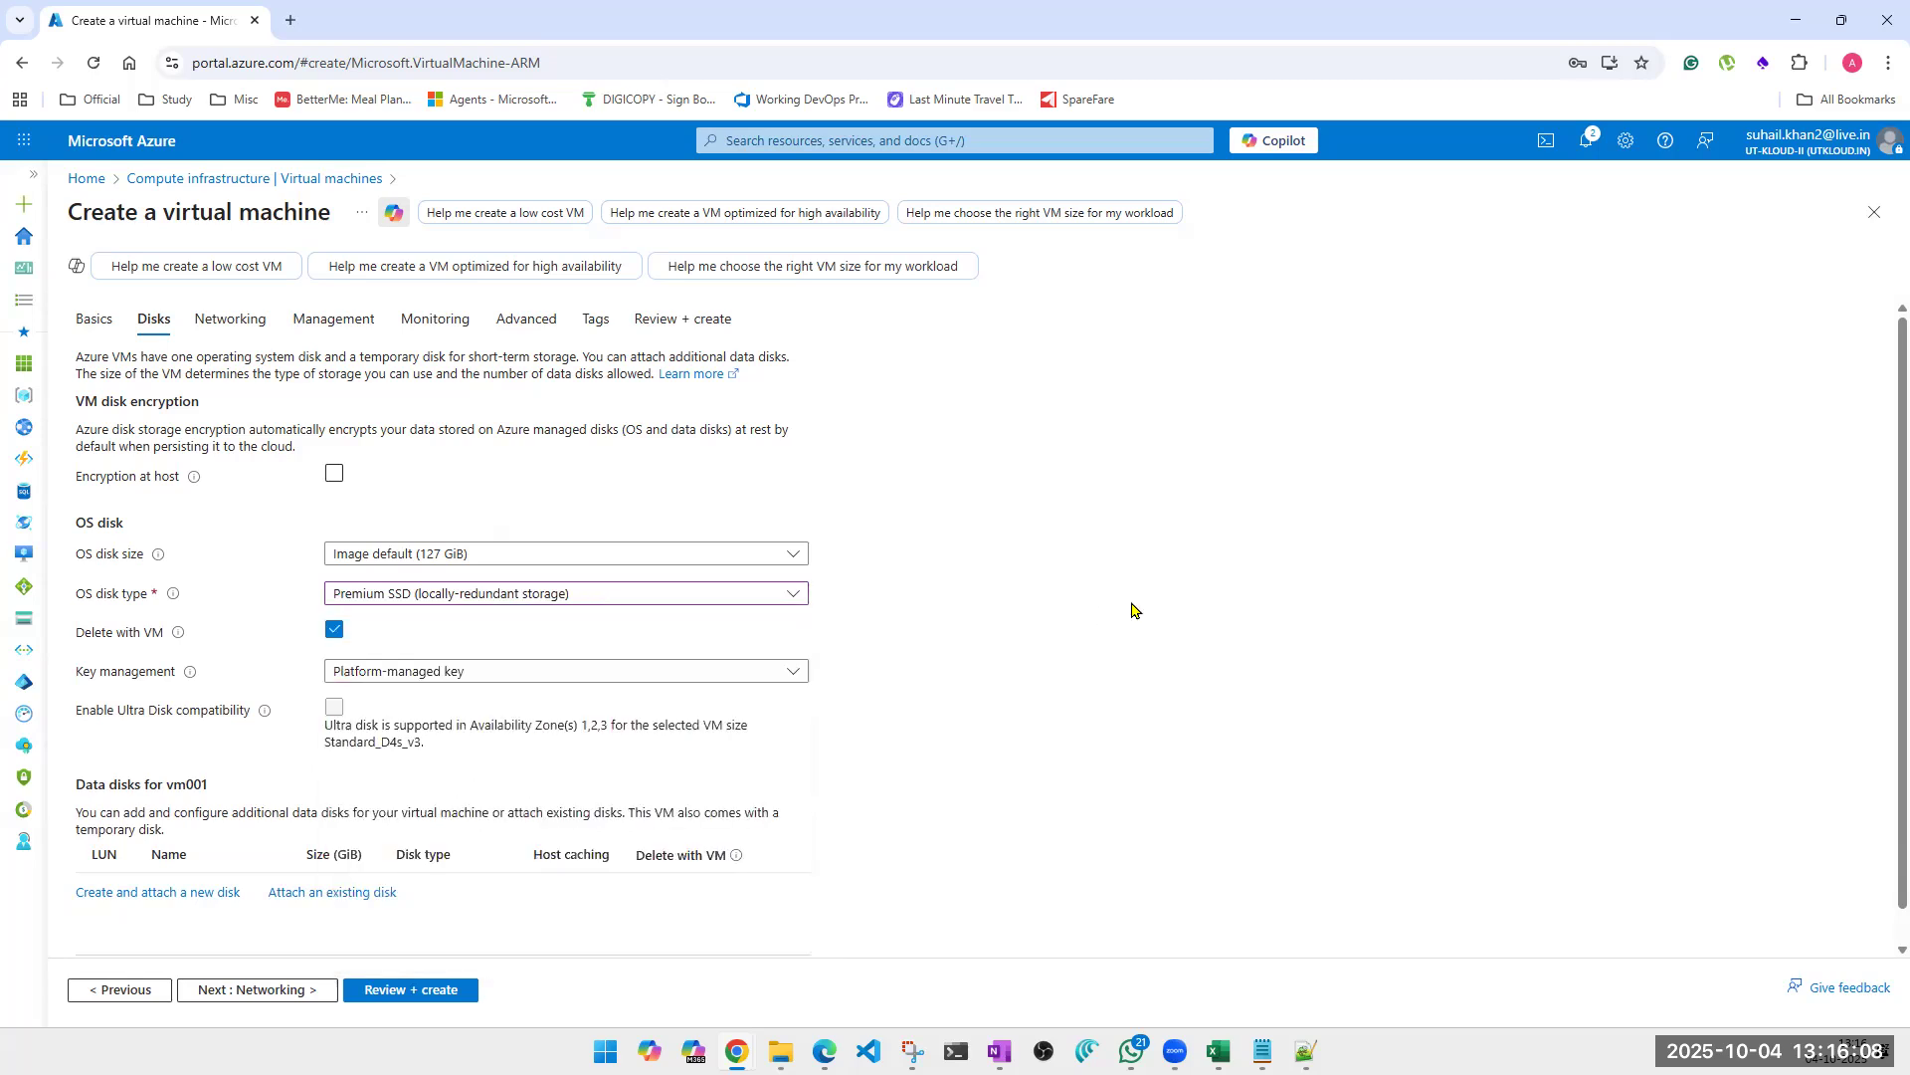
pyautogui.click(614, 597)
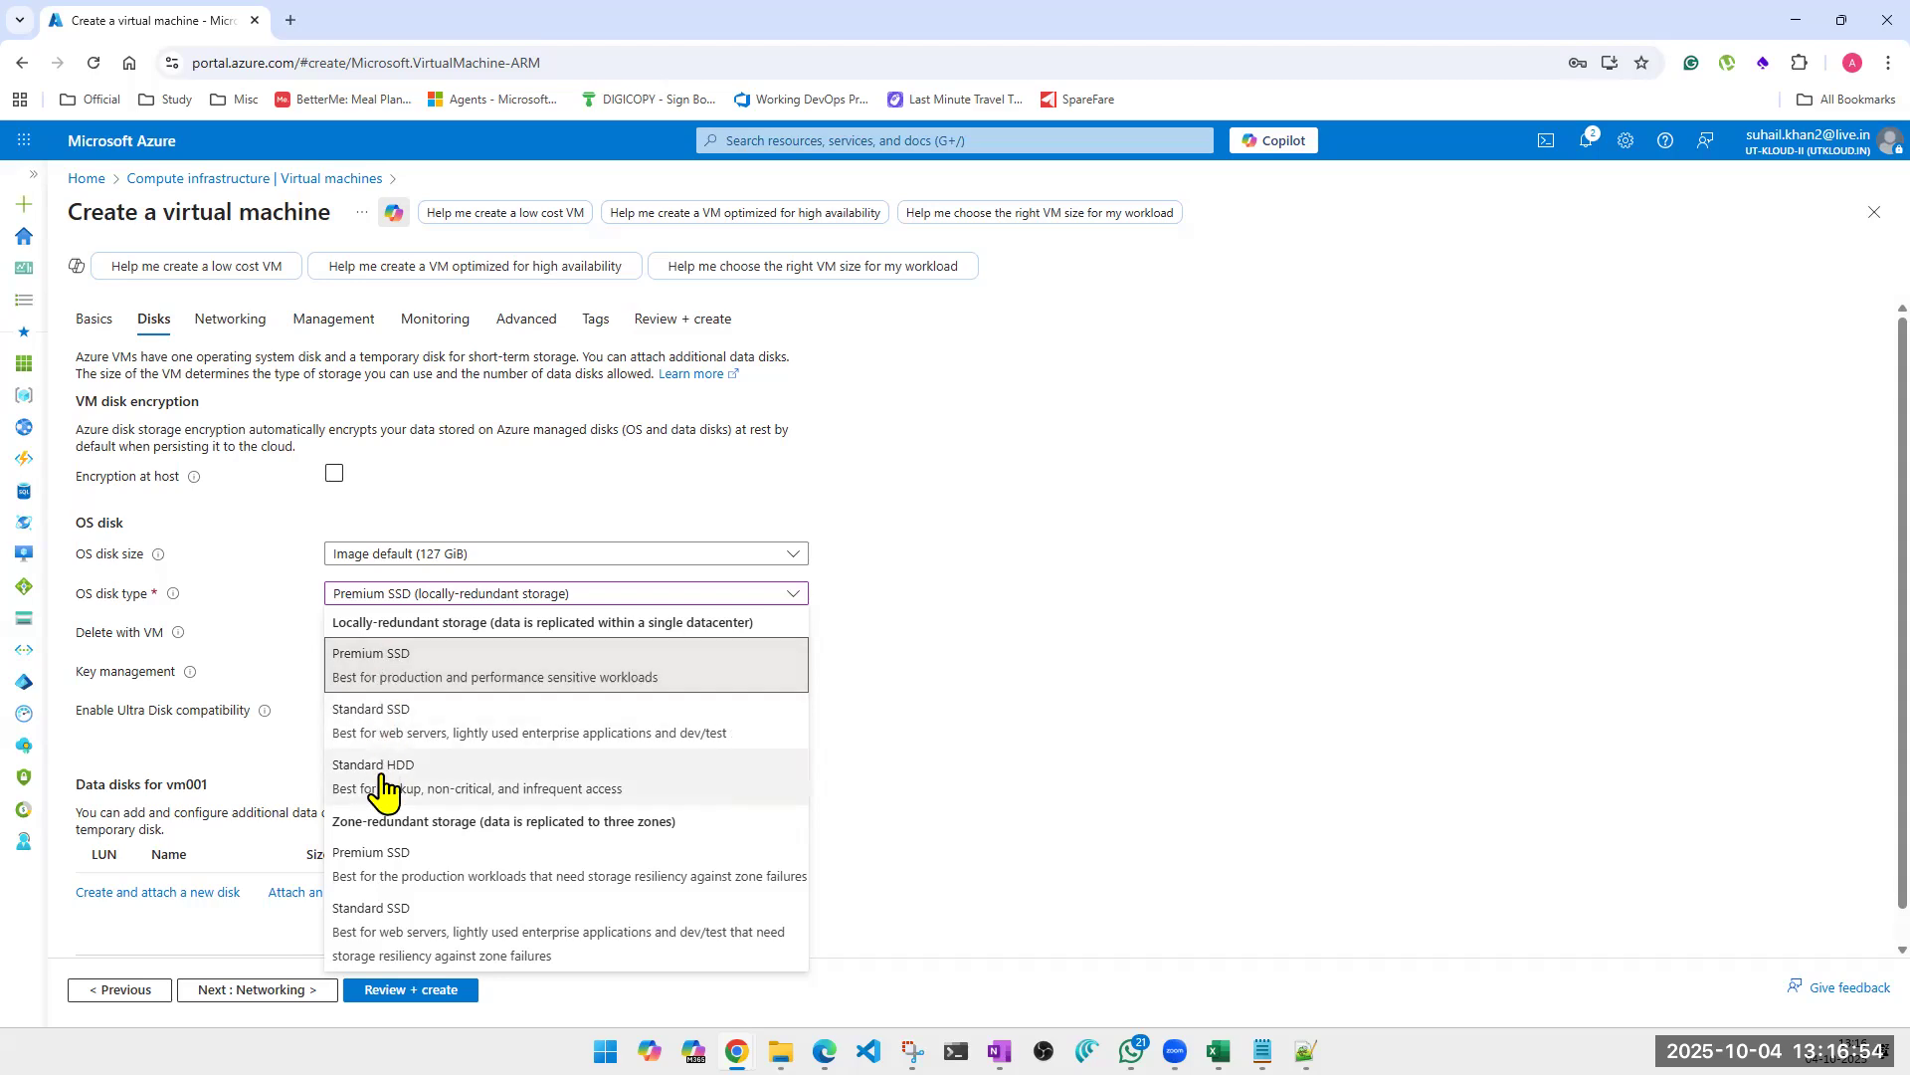
pyautogui.click(394, 674)
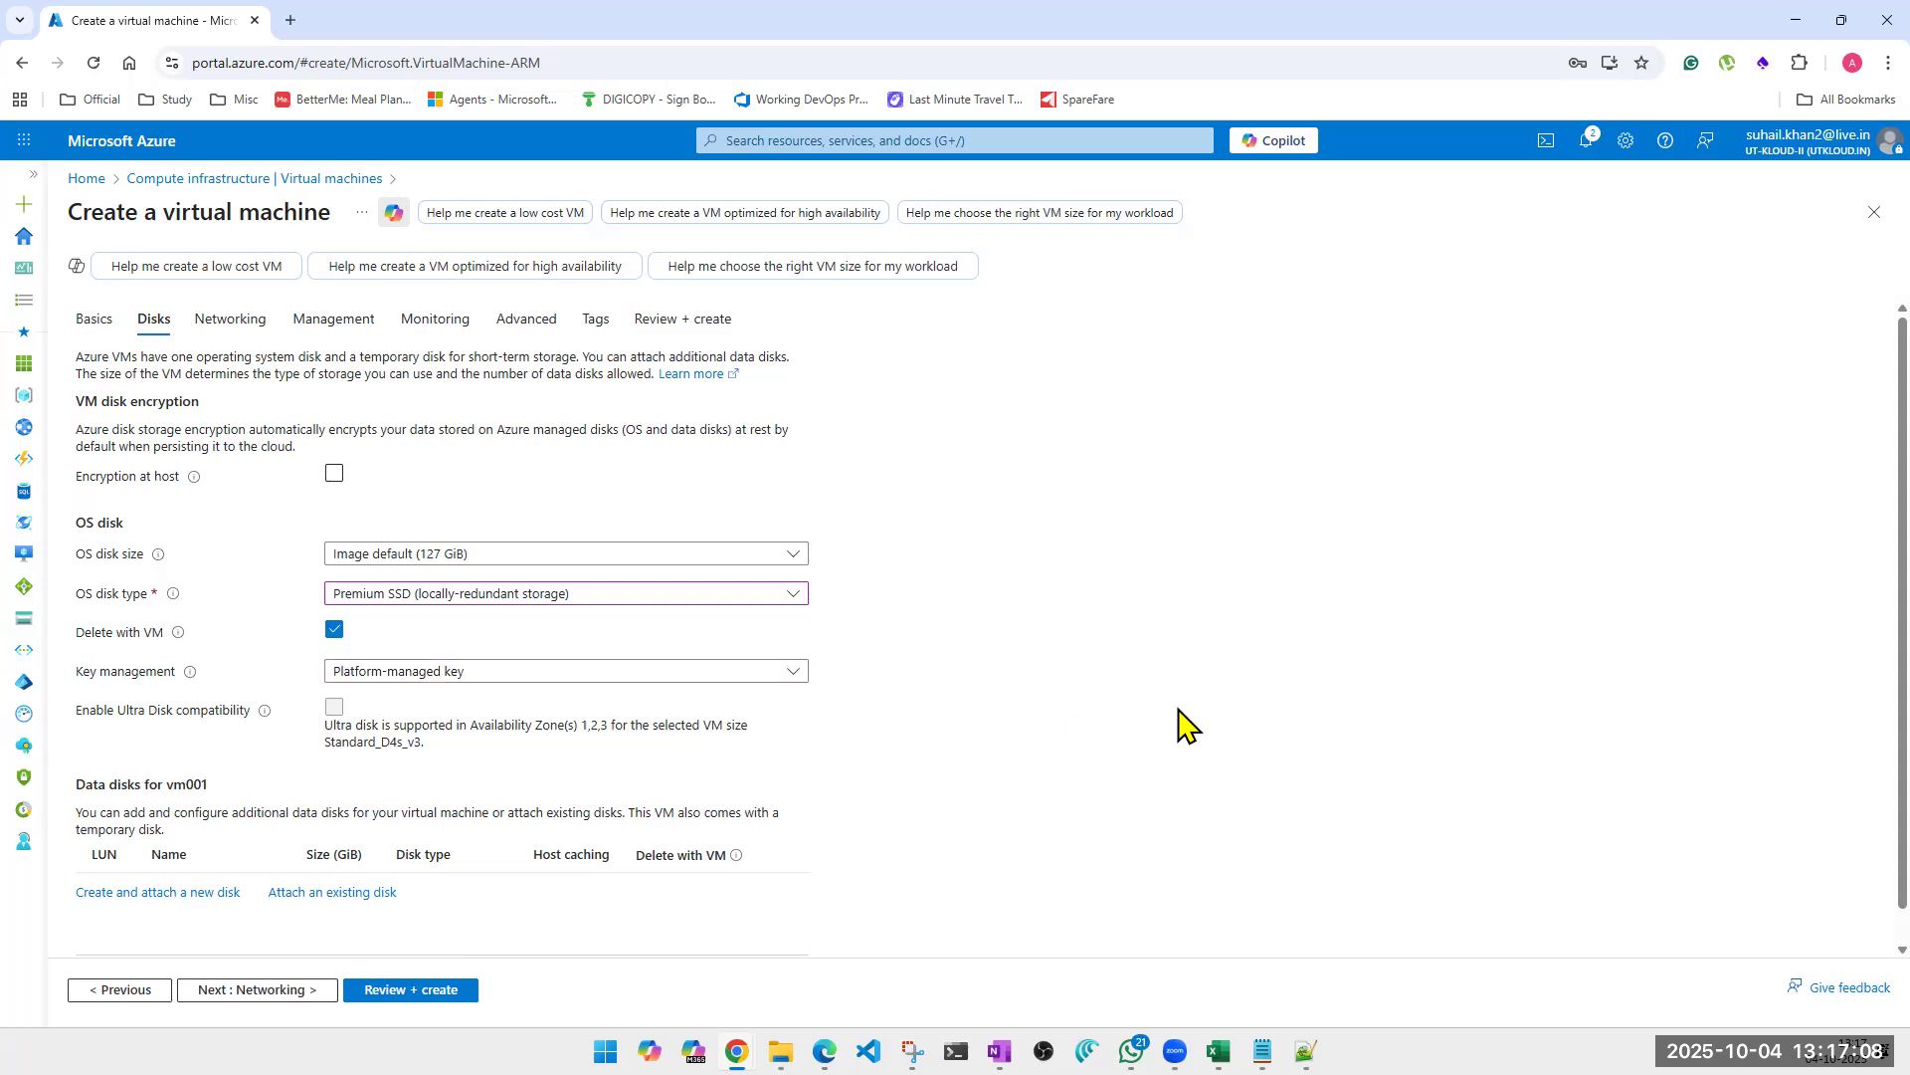
# Switch to Windows PowerShell, launch Disk Management with the command diskmgmt.msc, and close the PowerShell window.
pyautogui.scroll(-1, 1232, 712)
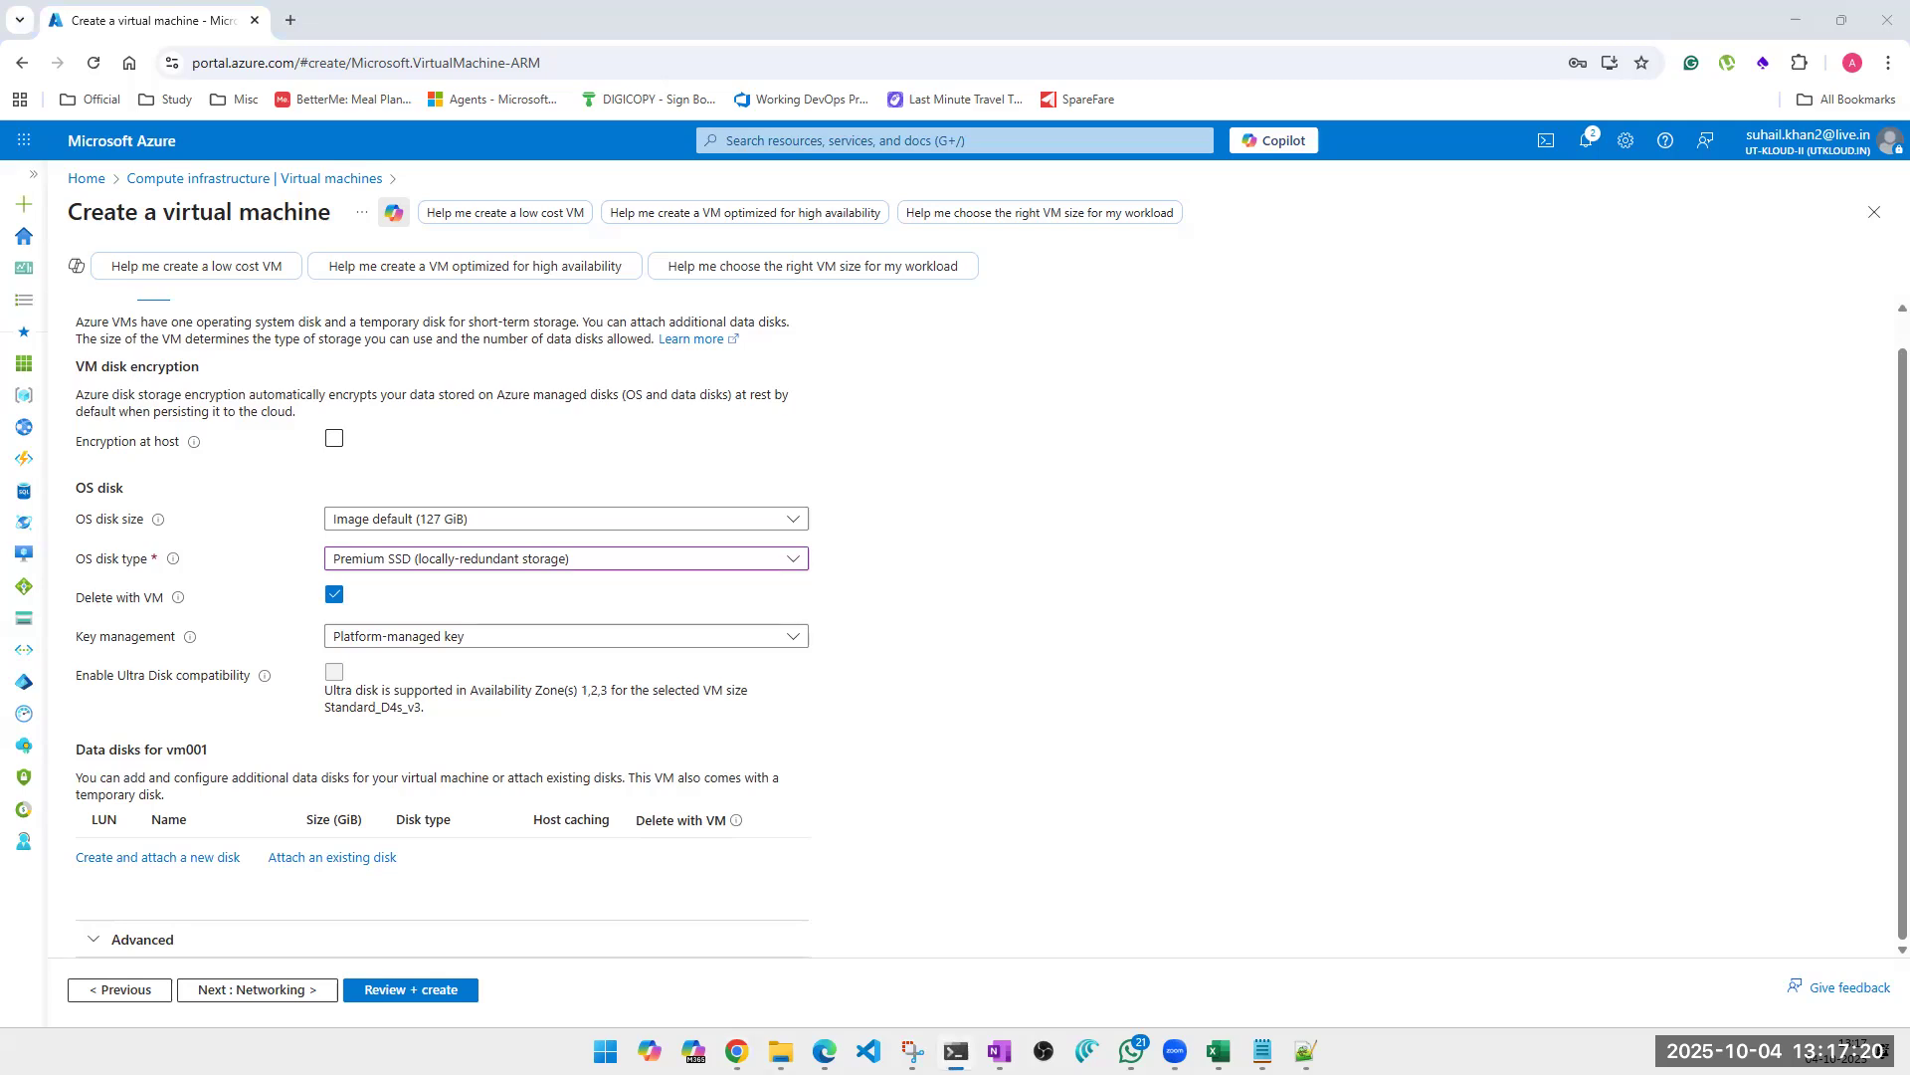
pyautogui.moveTo(50, 659); pyautogui.dragTo(384, 632)
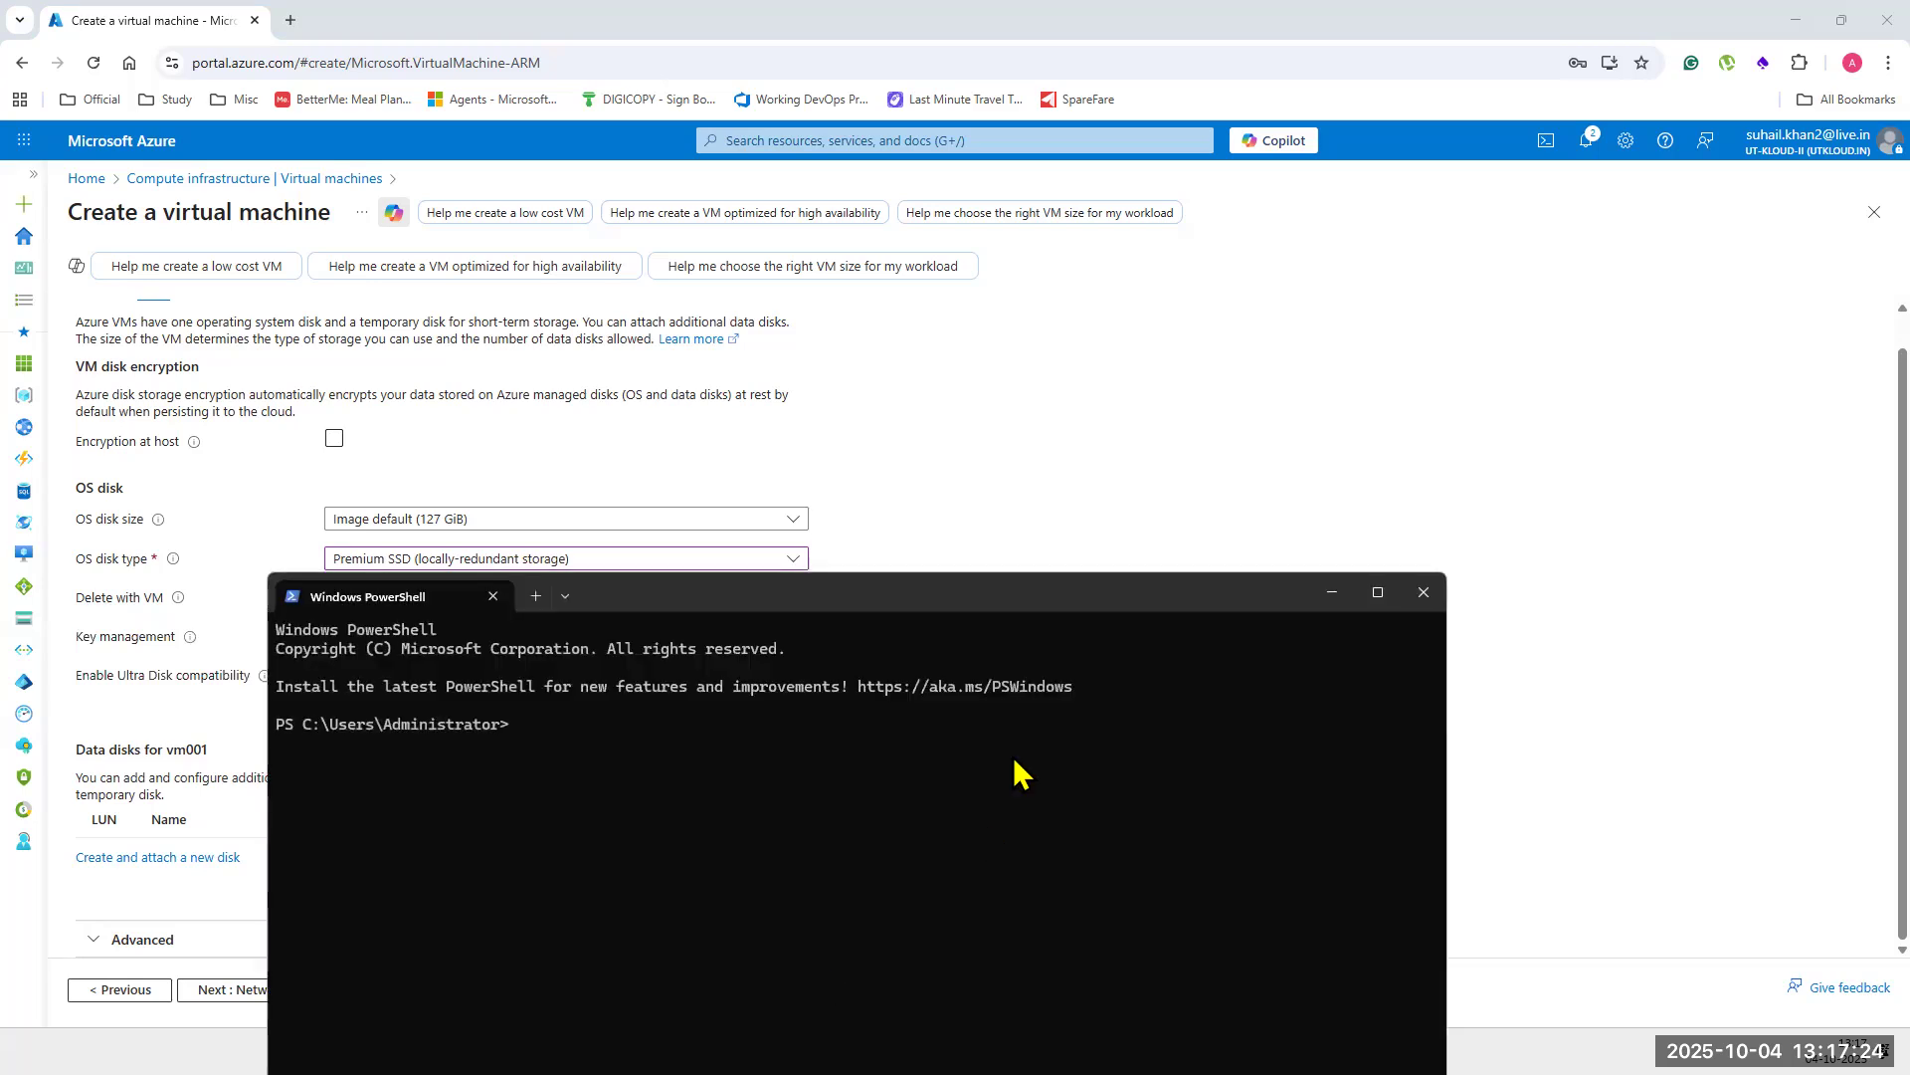
pyautogui.write('diskmgmt.msc')
pyautogui.press('Return')
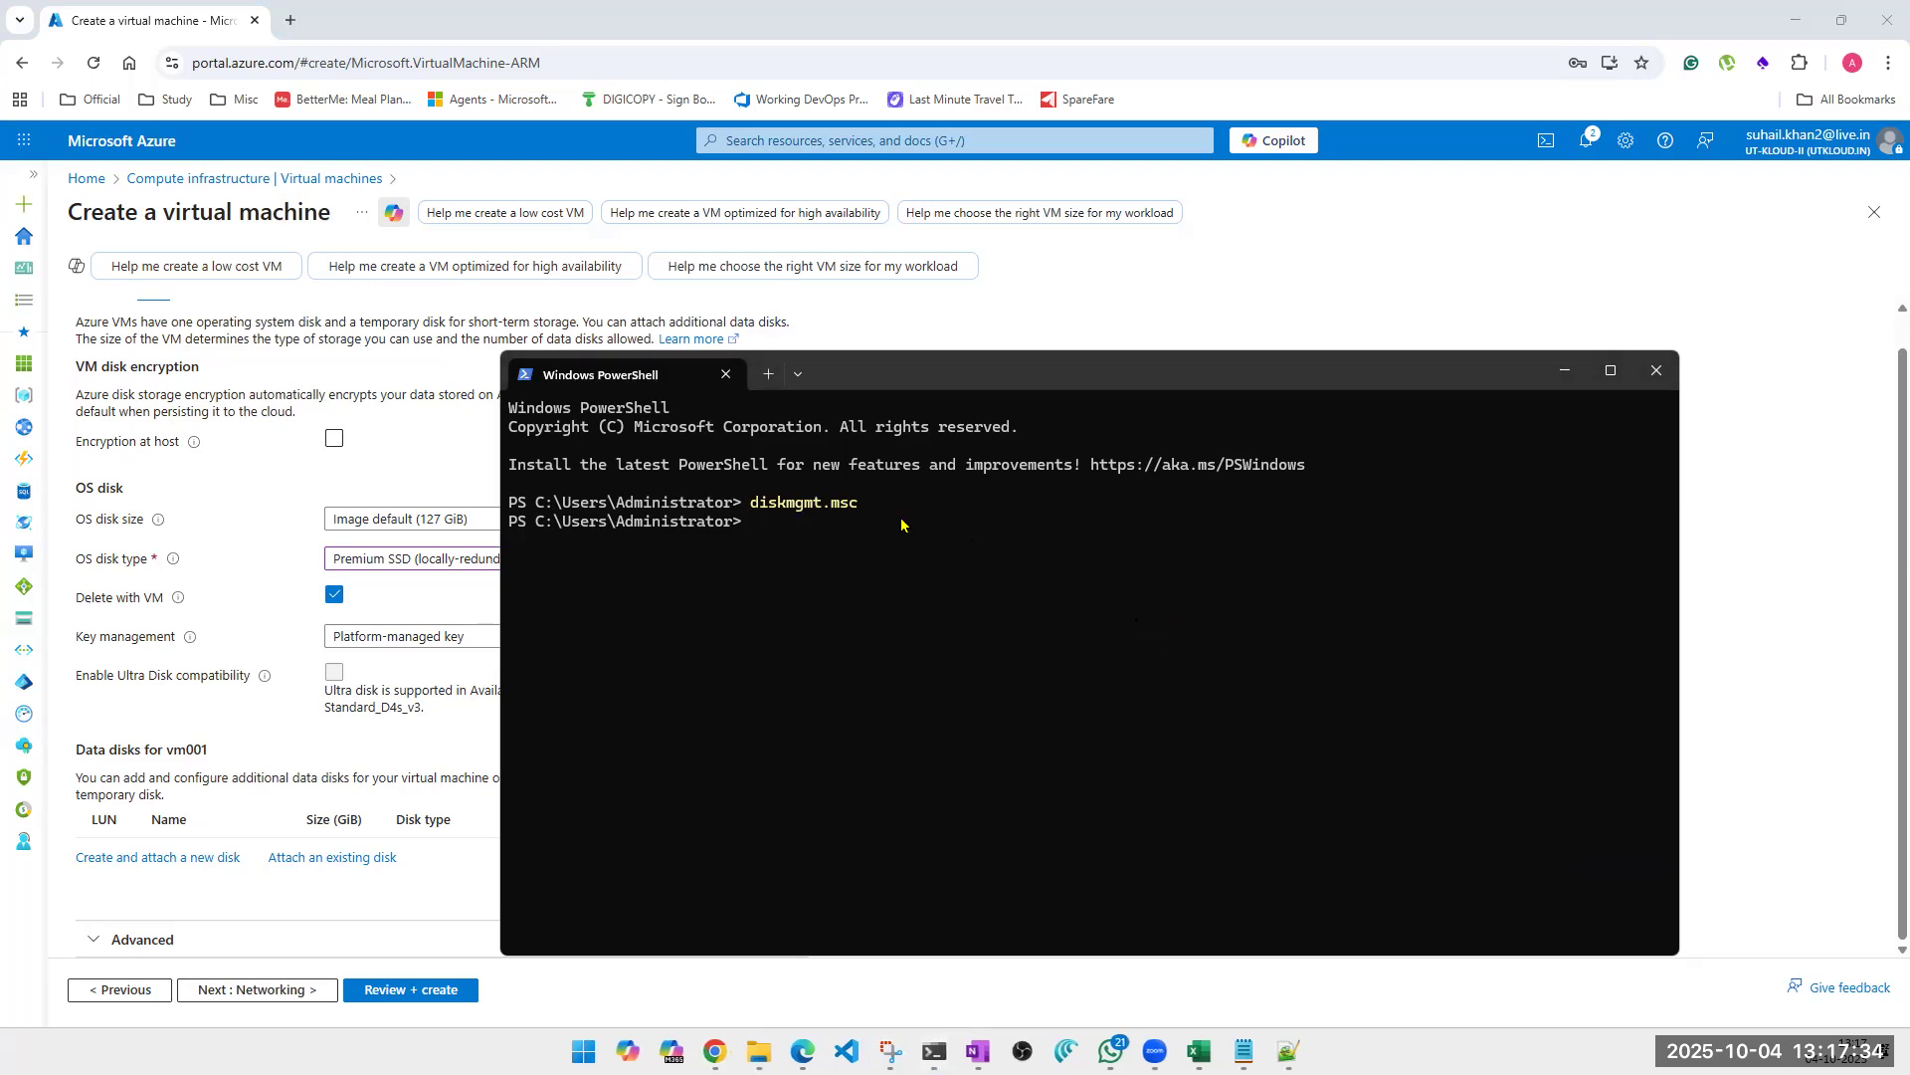
pyautogui.click(1657, 370)
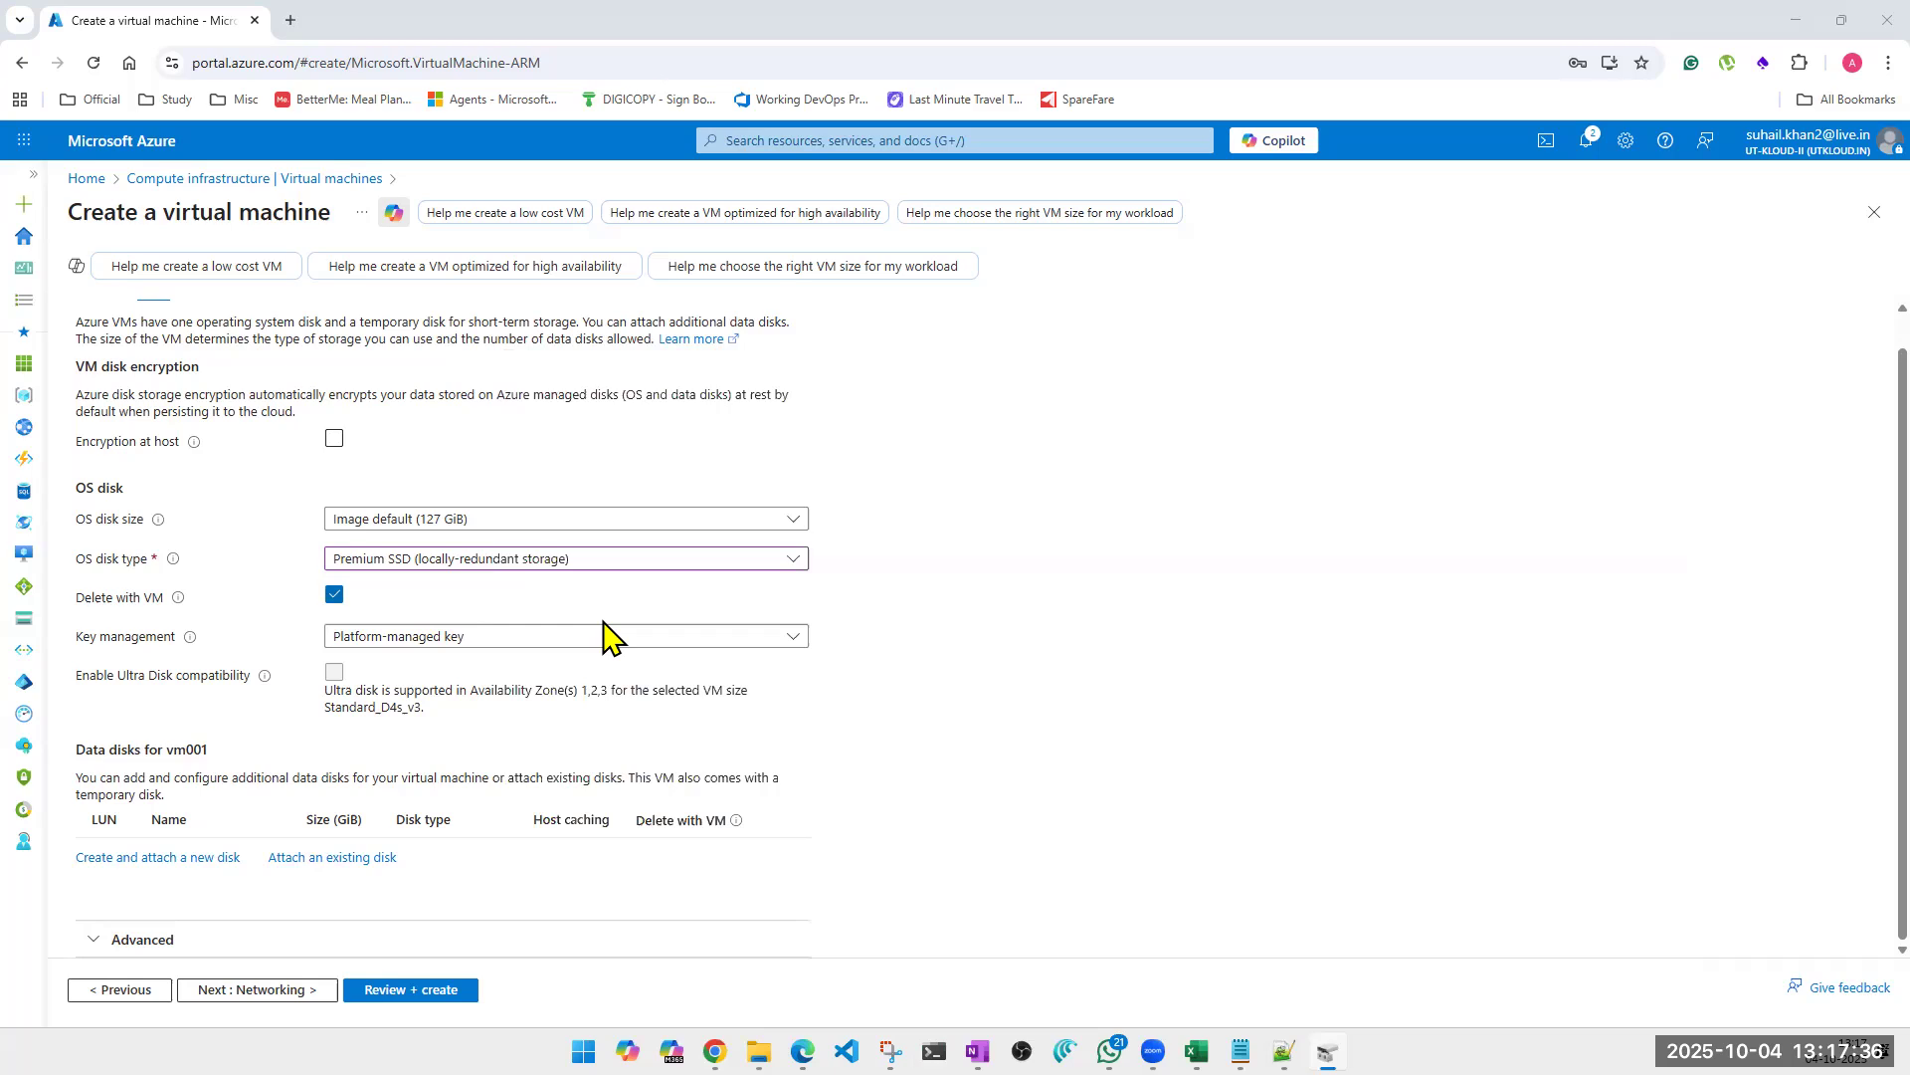
# Return to the basic settings of vm001 and open the full list of available VM sizes.
pyautogui.scroll(1, 227, 492)
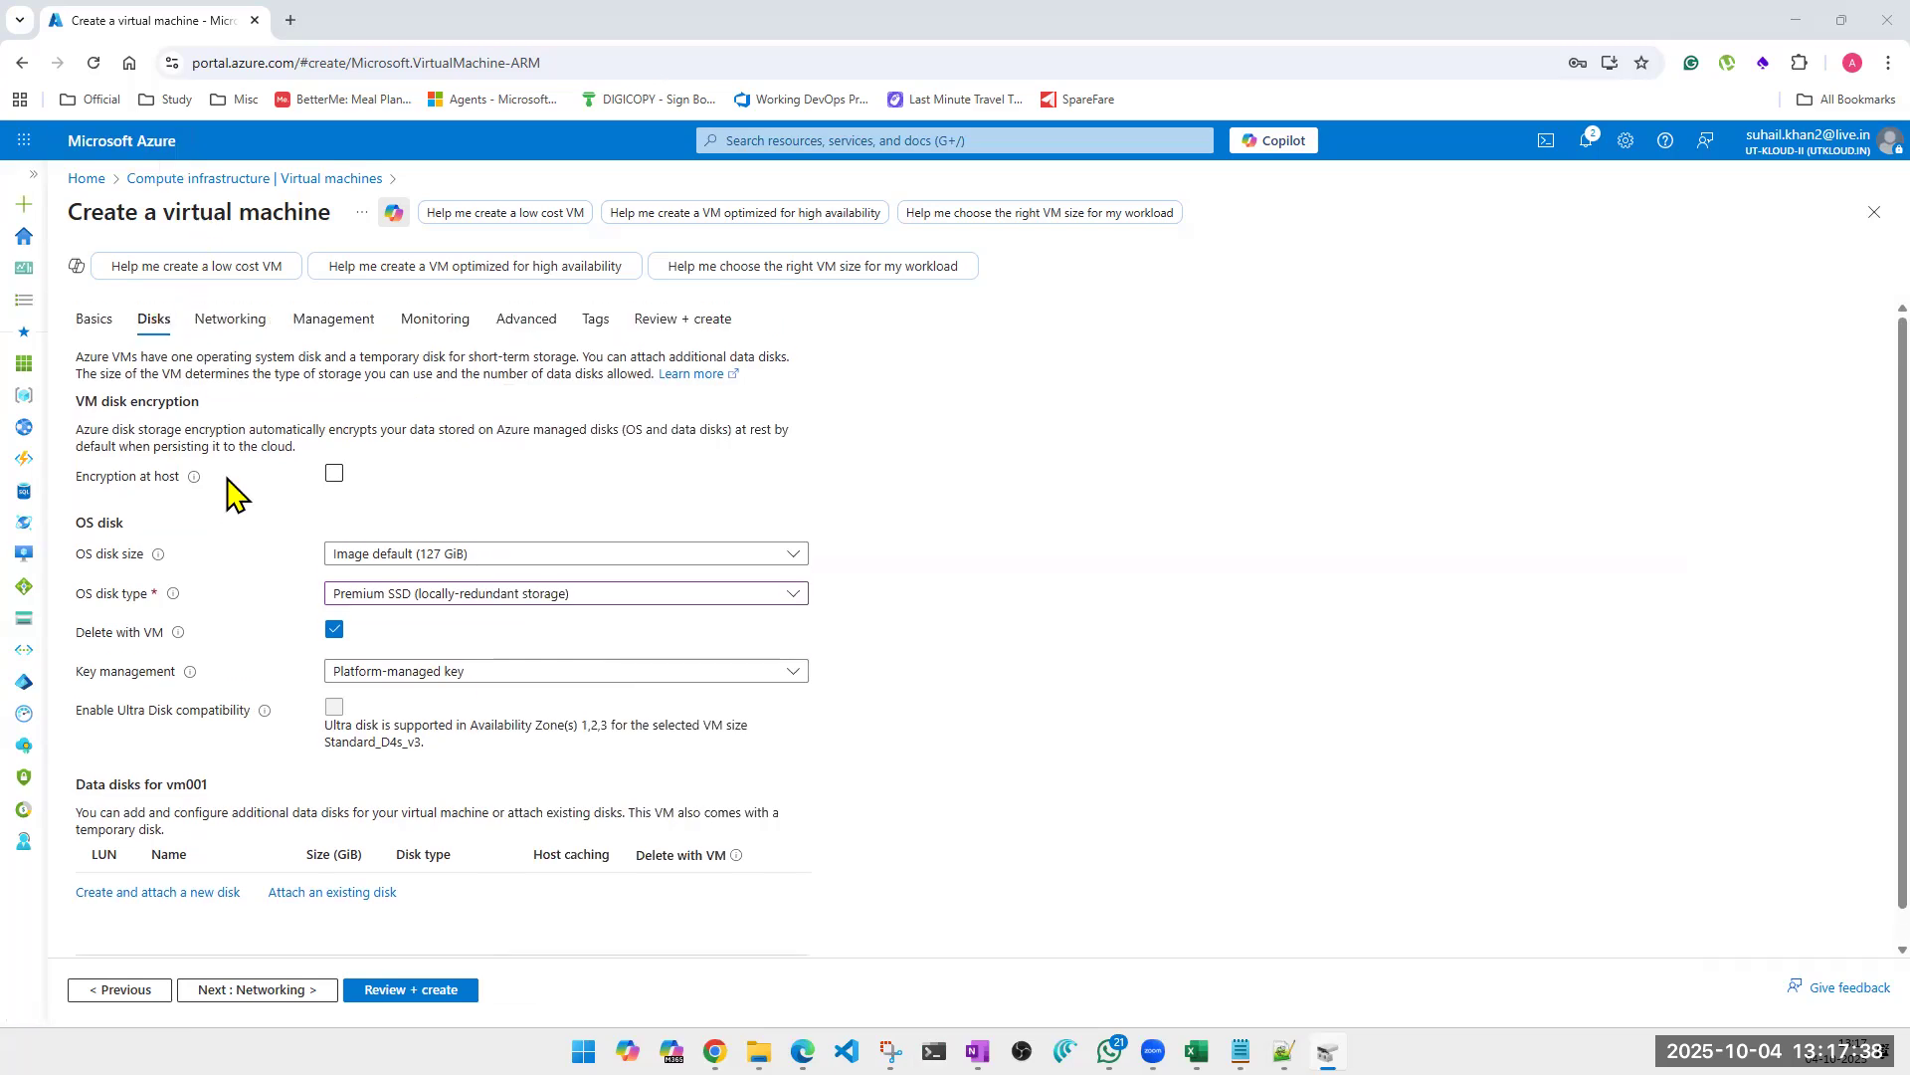
pyautogui.click(94, 319)
pyautogui.scroll(-3, 667, 757)
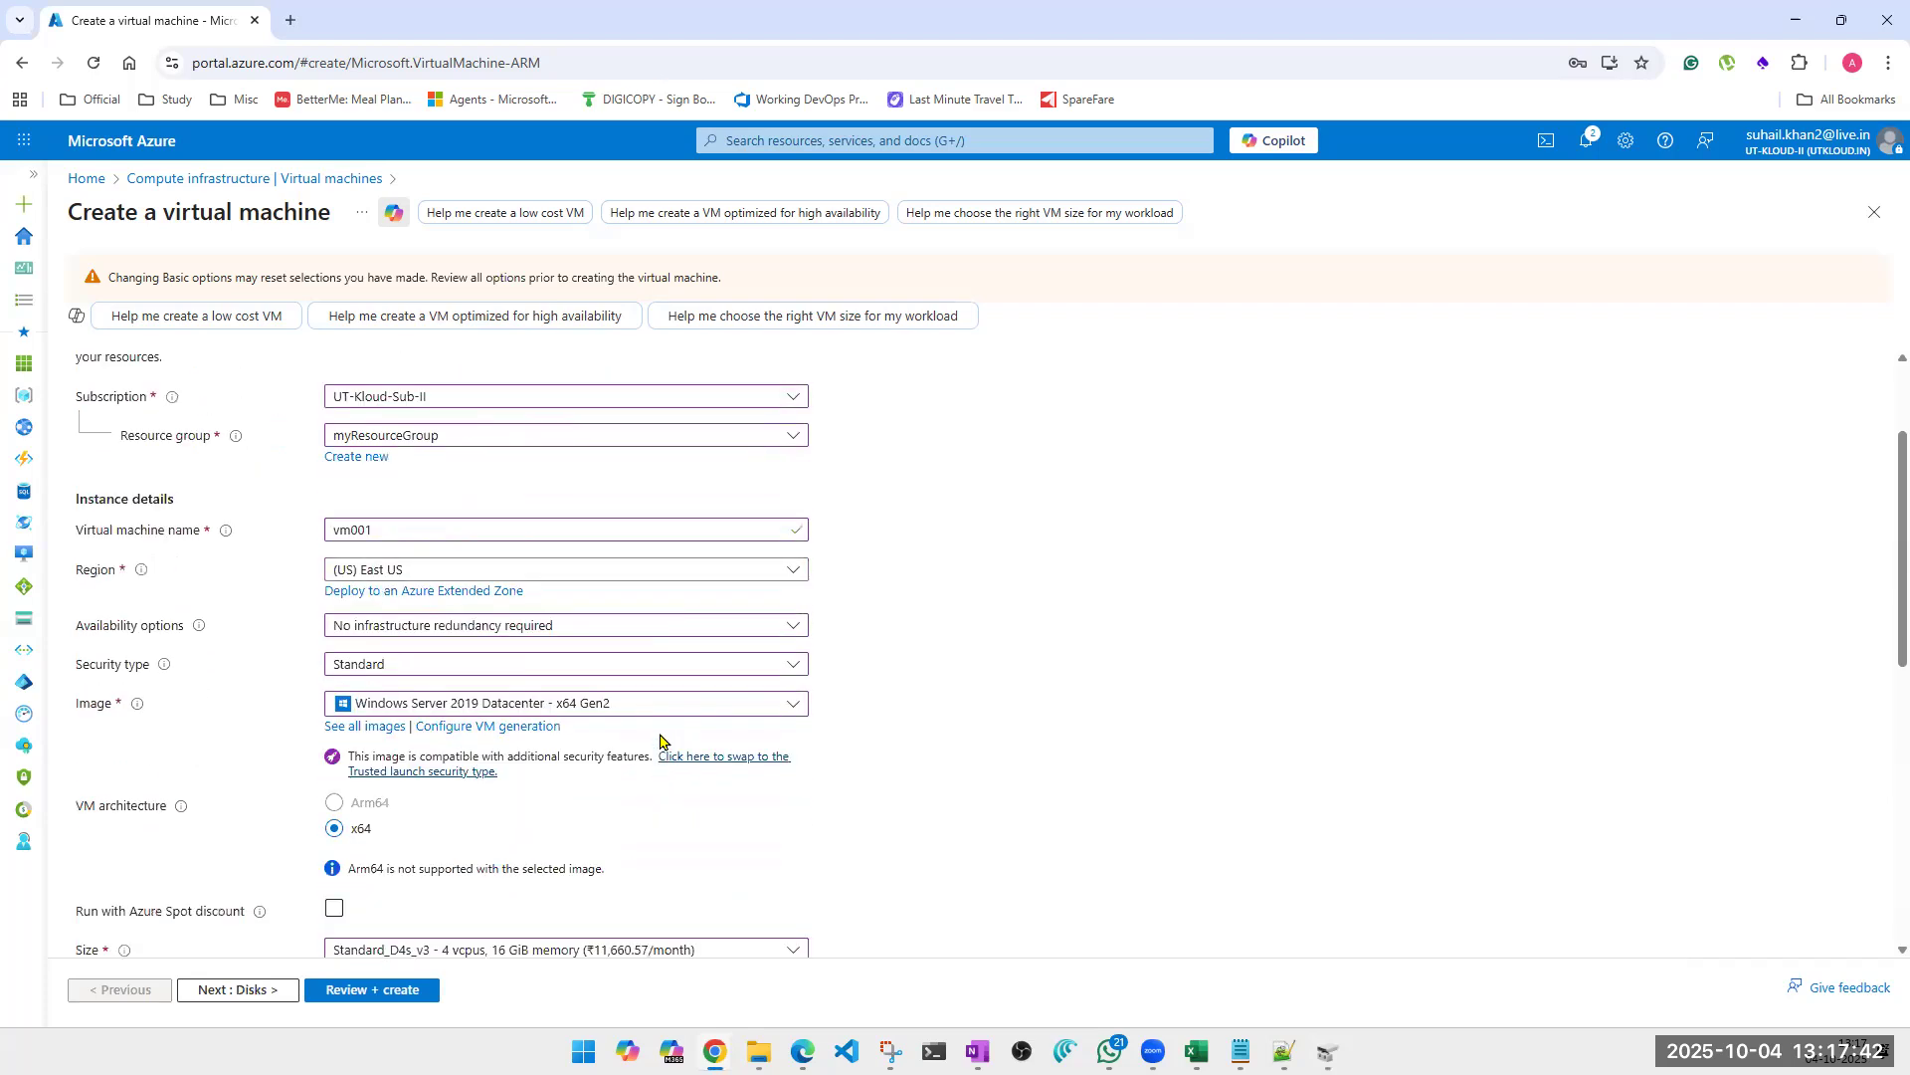
pyautogui.scroll(-1, 444, 726)
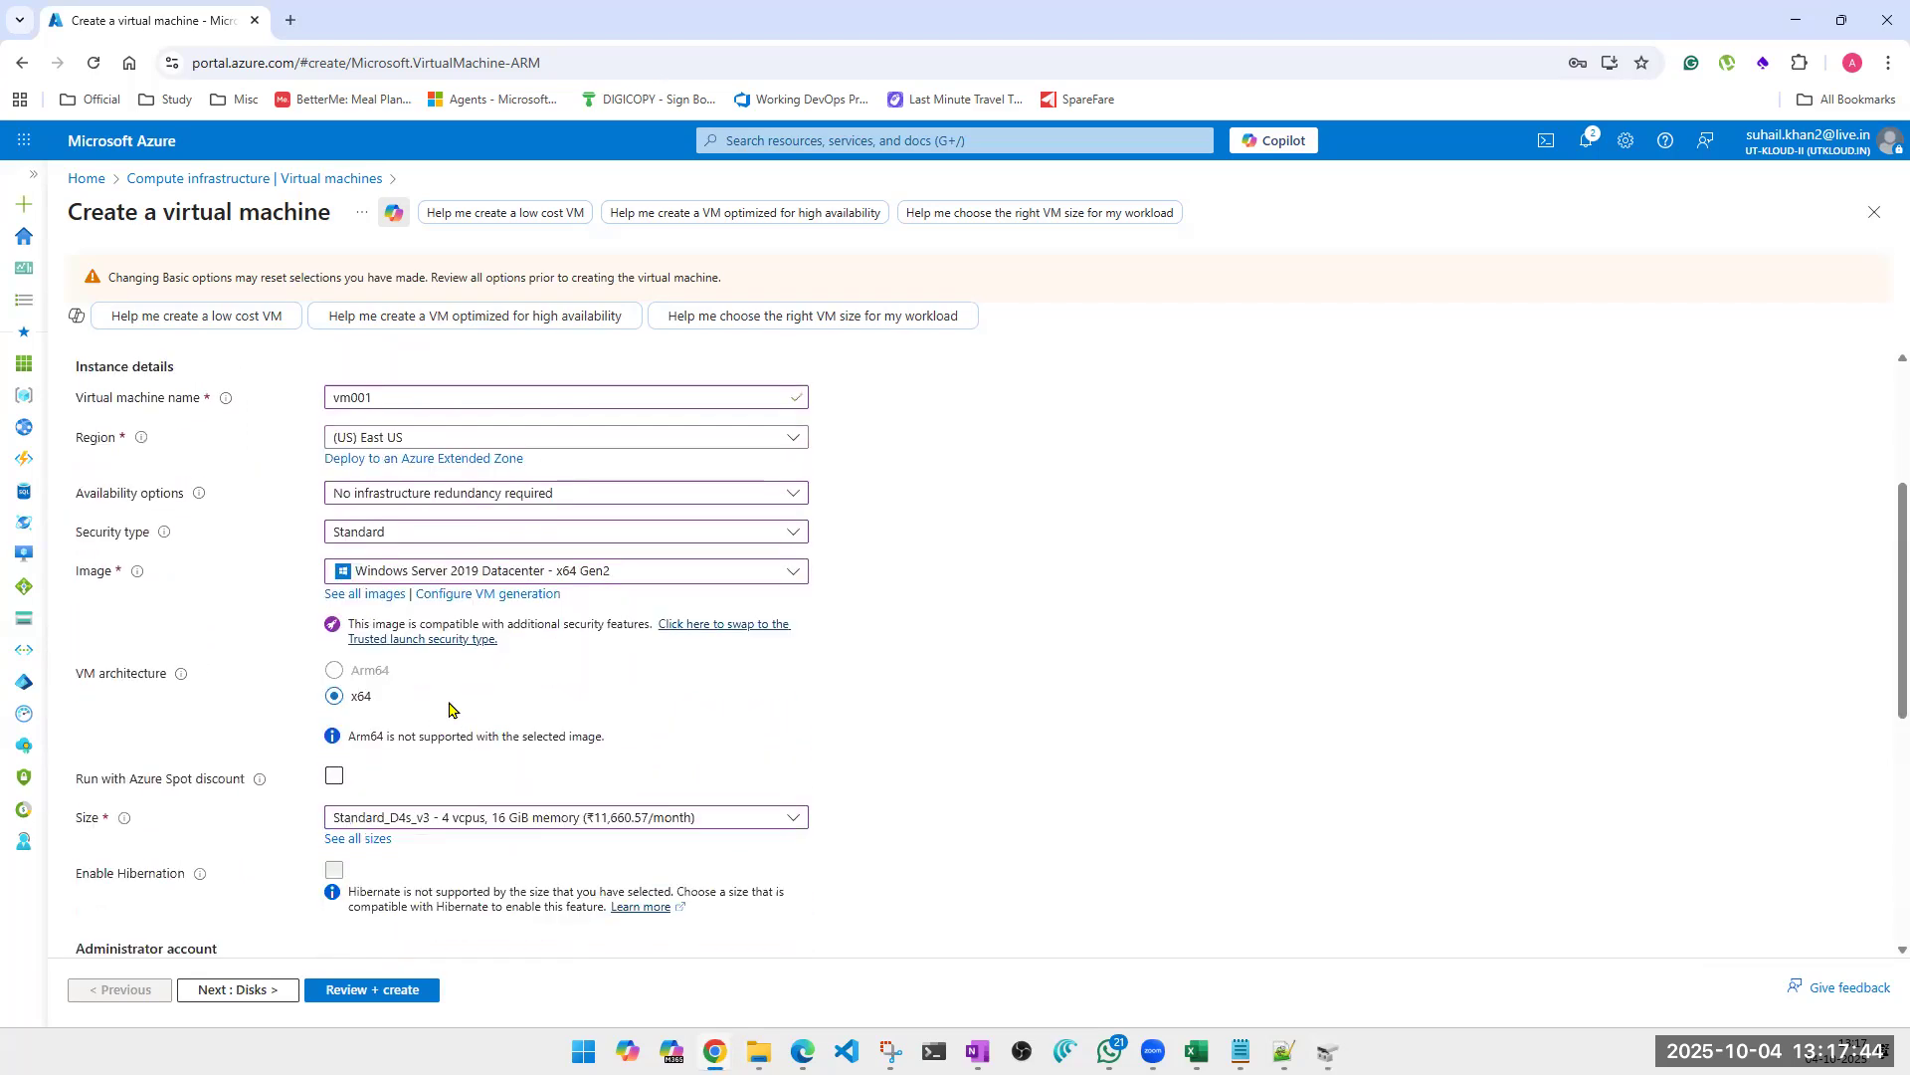
pyautogui.scroll(-1, 349, 786)
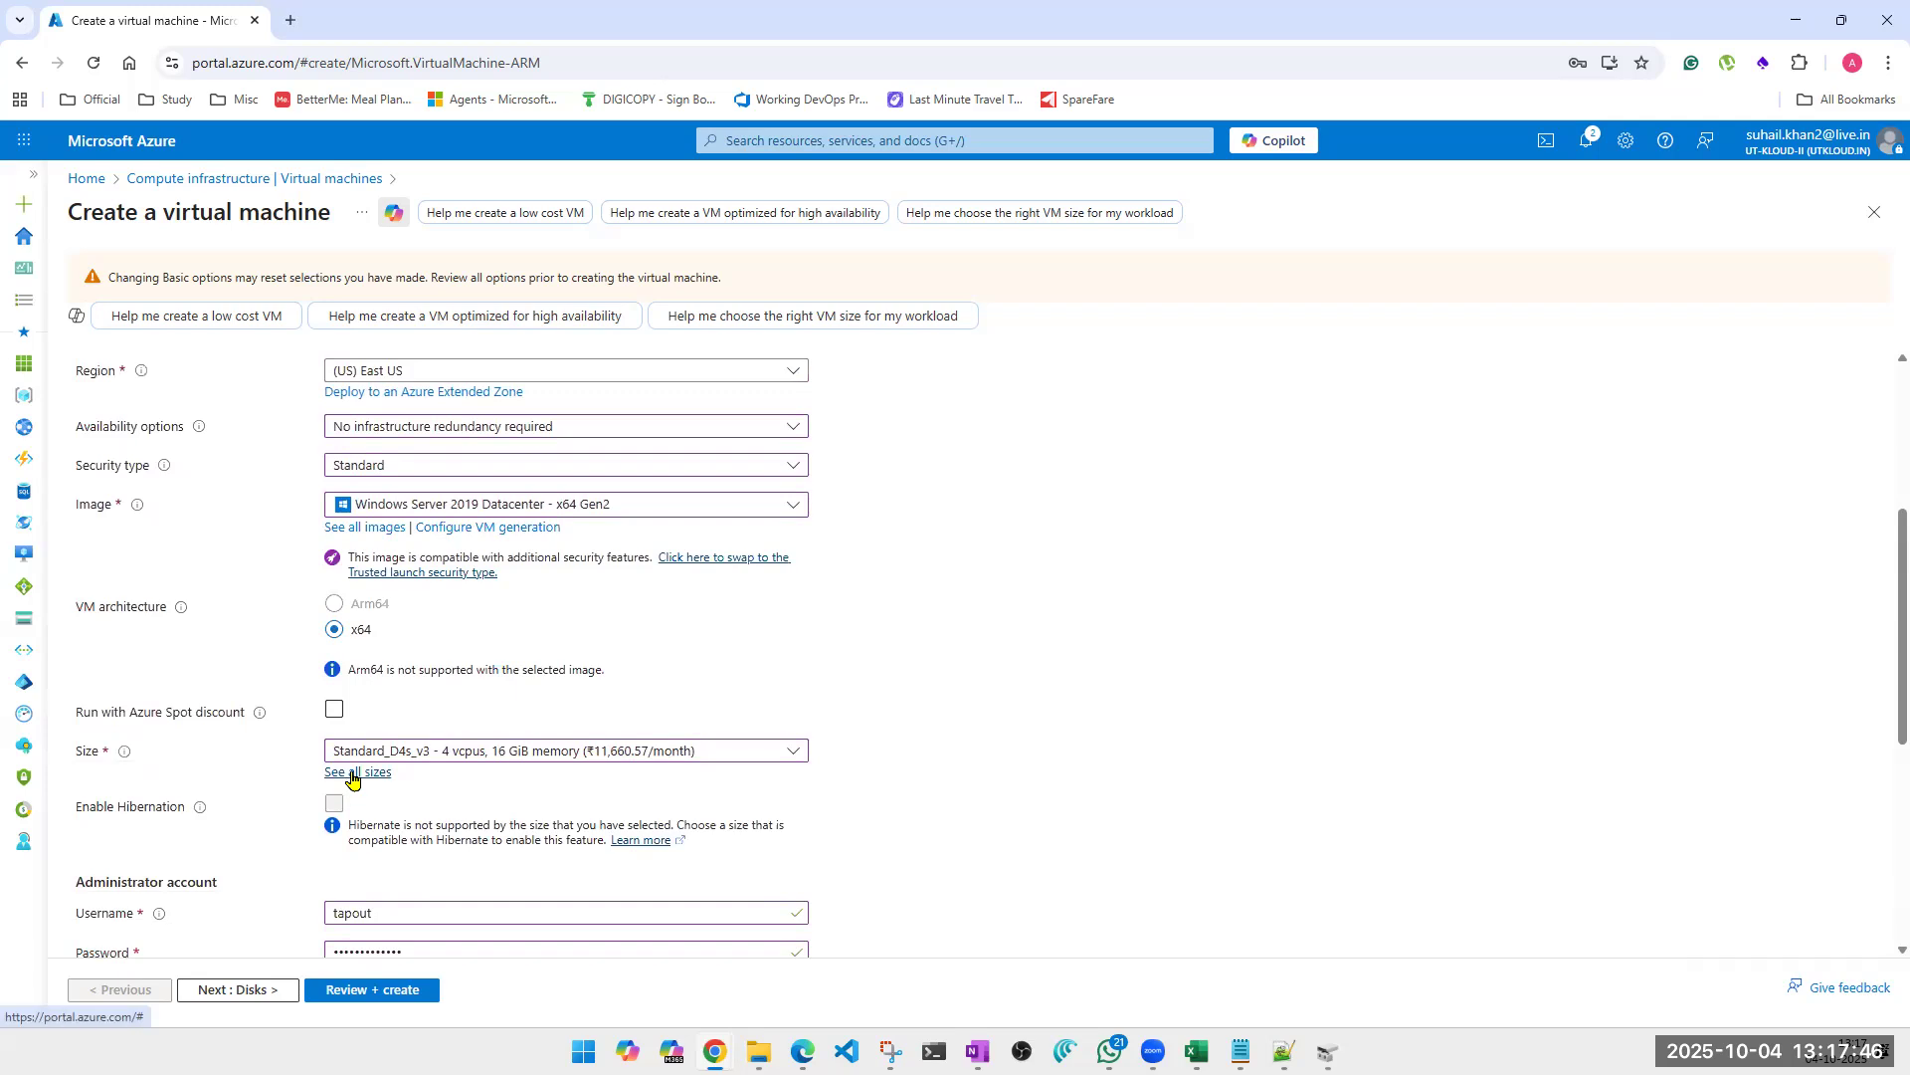
pyautogui.click(353, 773)
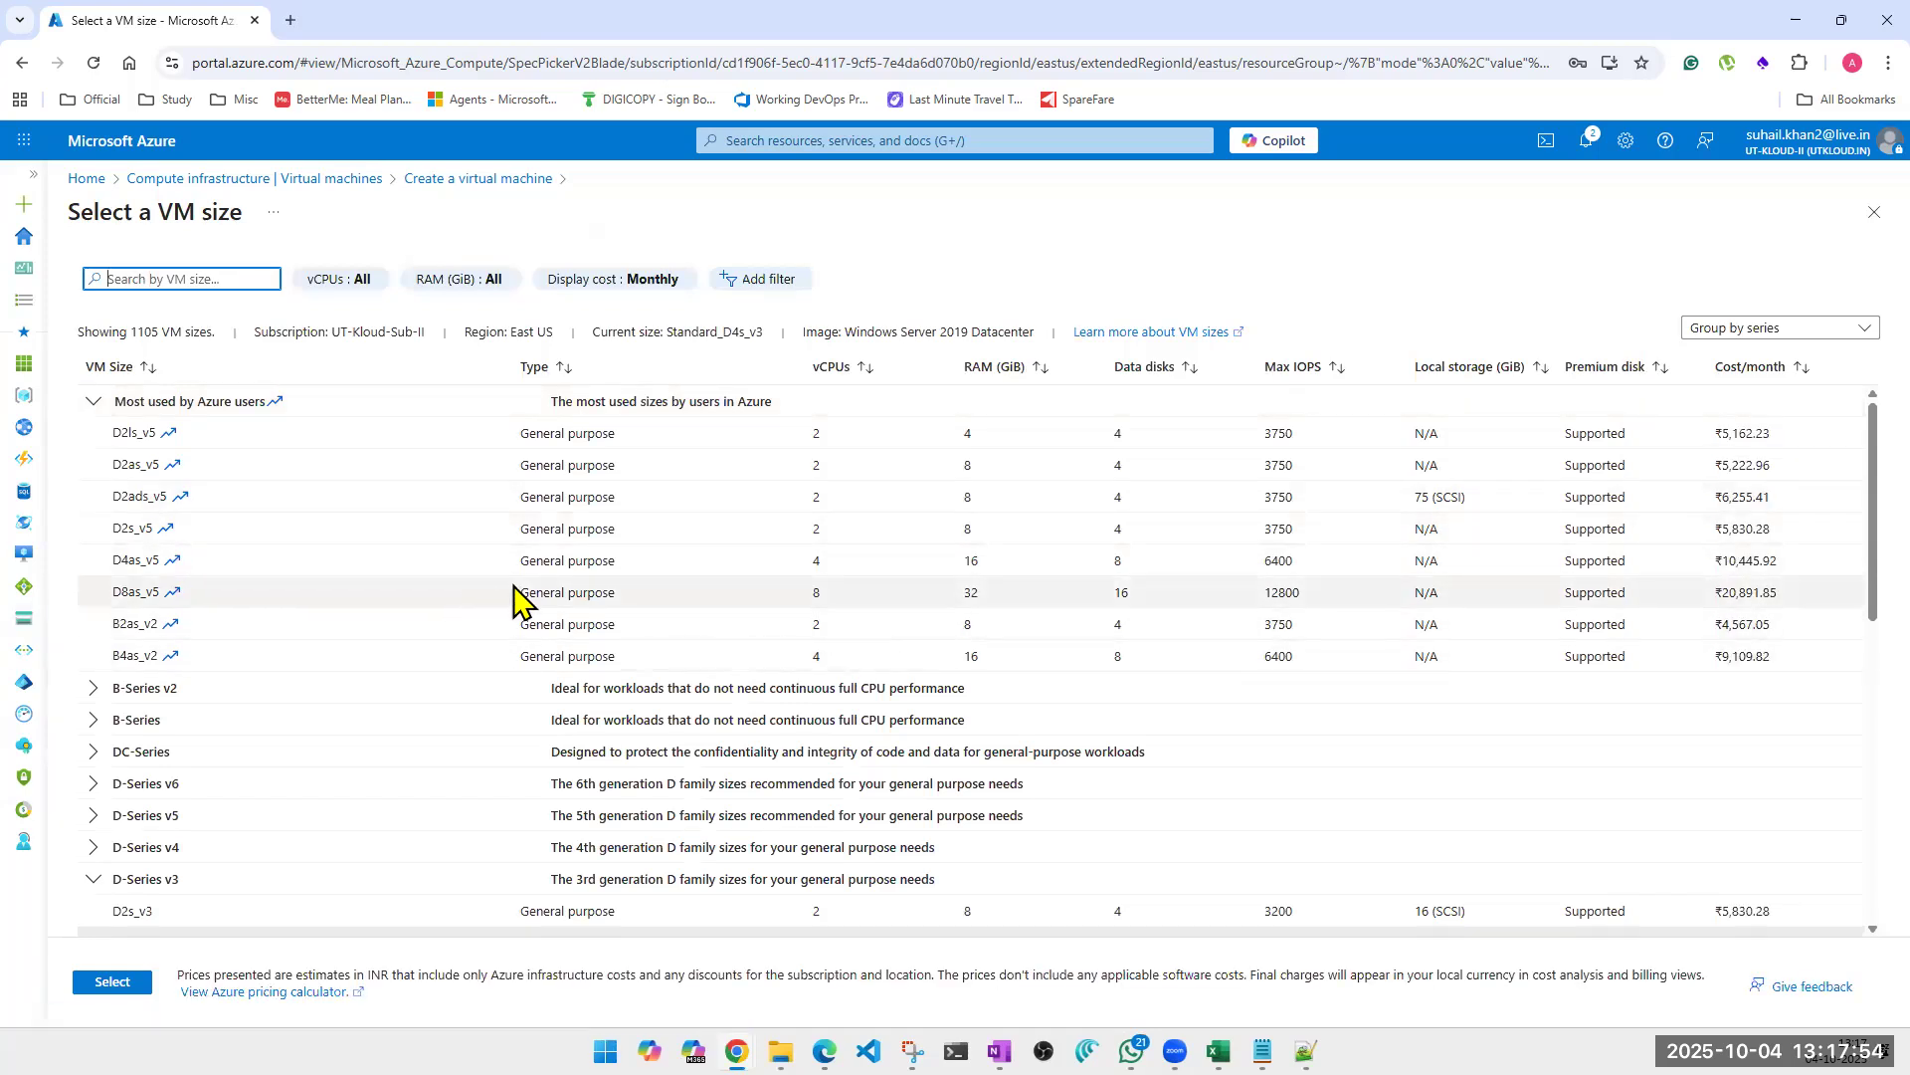
# Compare the data disk limits of the D8as_v5 and D2ls_v5 sizes and examine the maximum IOPS of D2ls_v5.
pyautogui.click(545, 595)
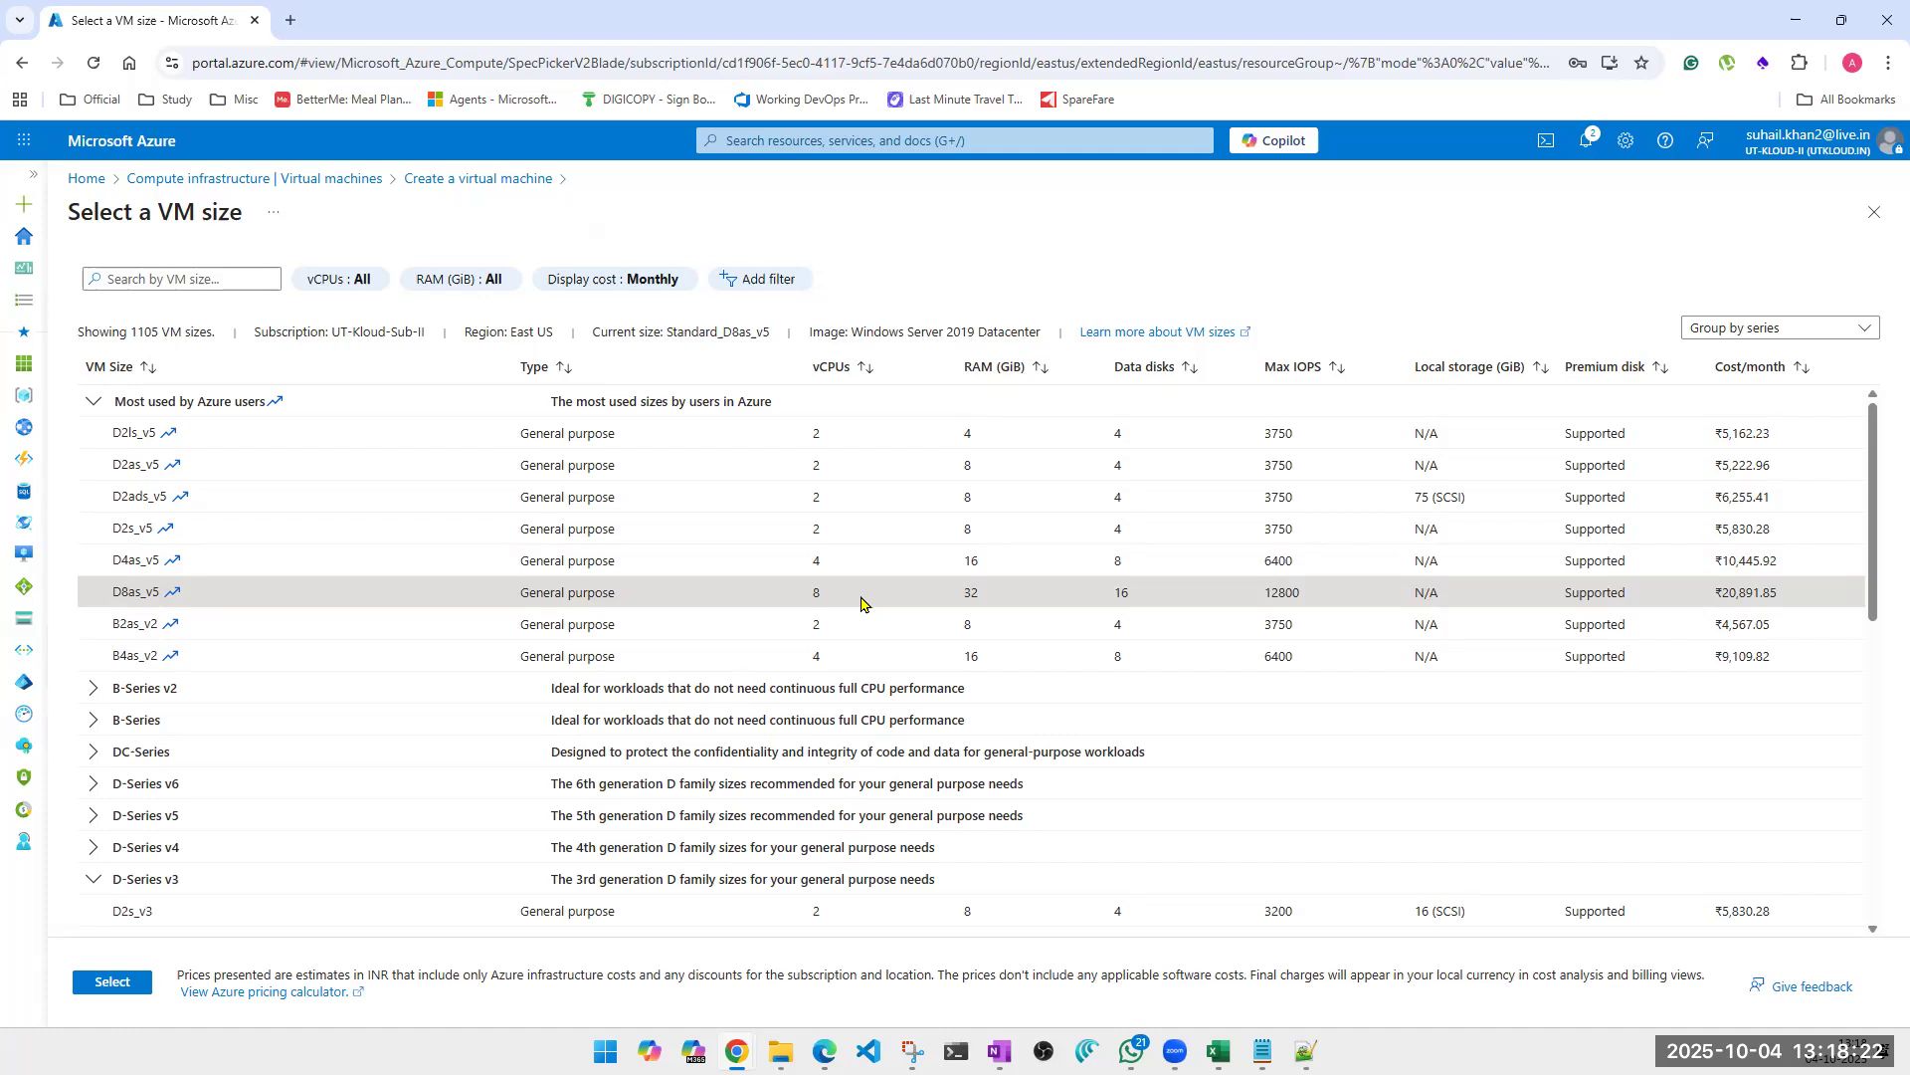
pyautogui.doubleClick(1119, 591)
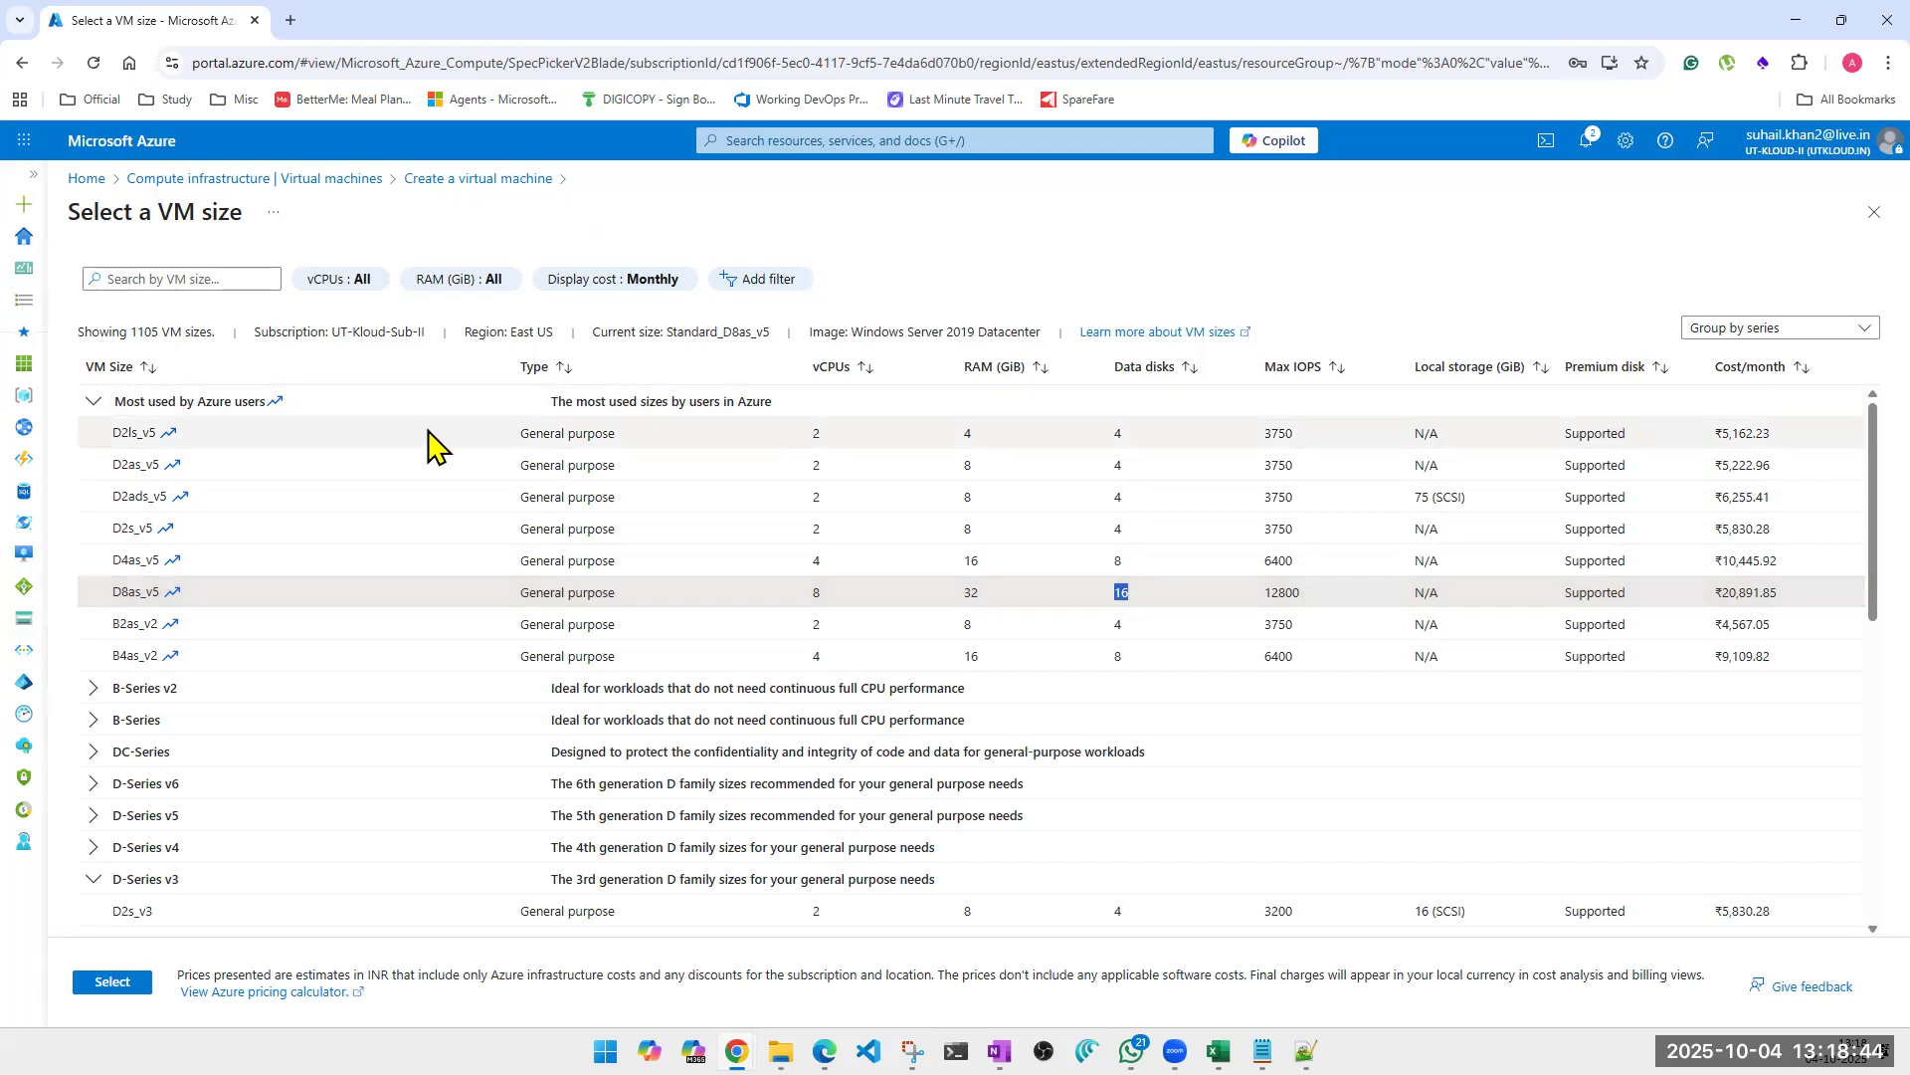
pyautogui.click(244, 435)
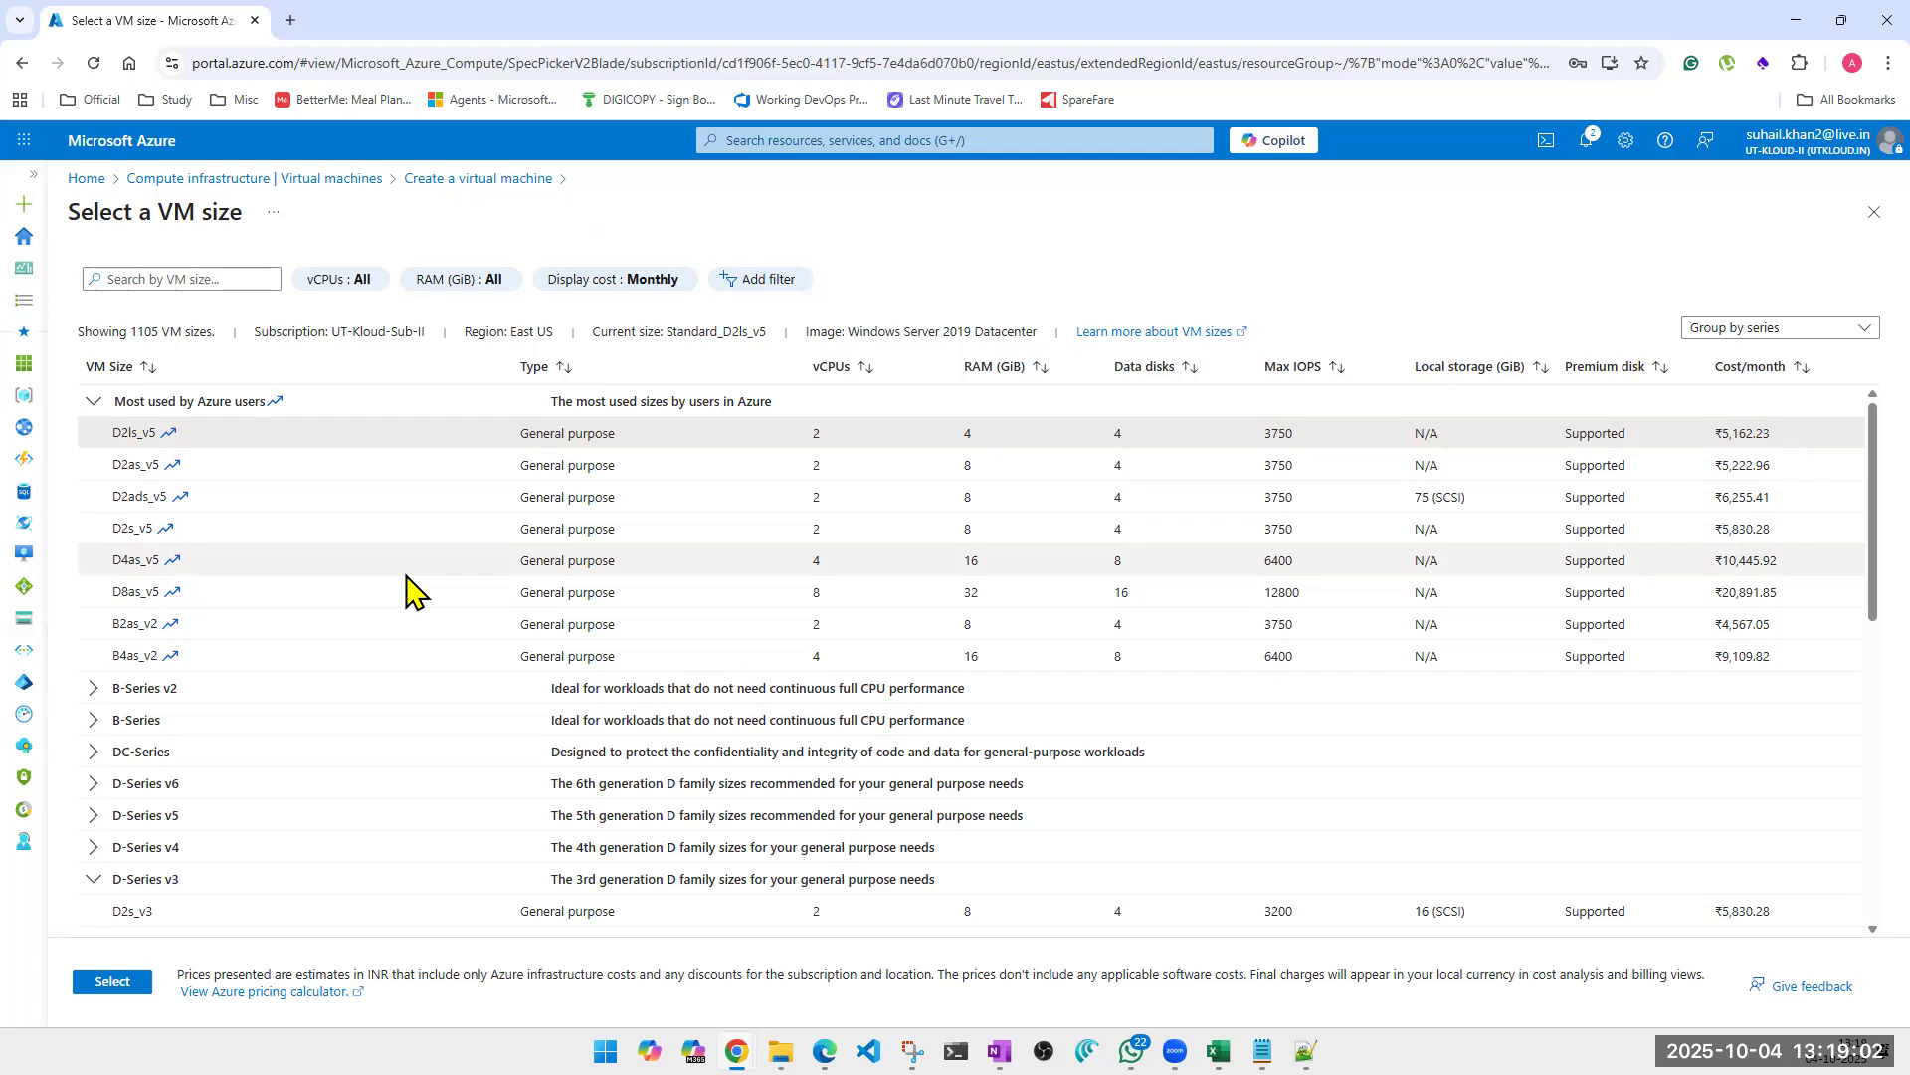
pyautogui.doubleClick(124, 429)
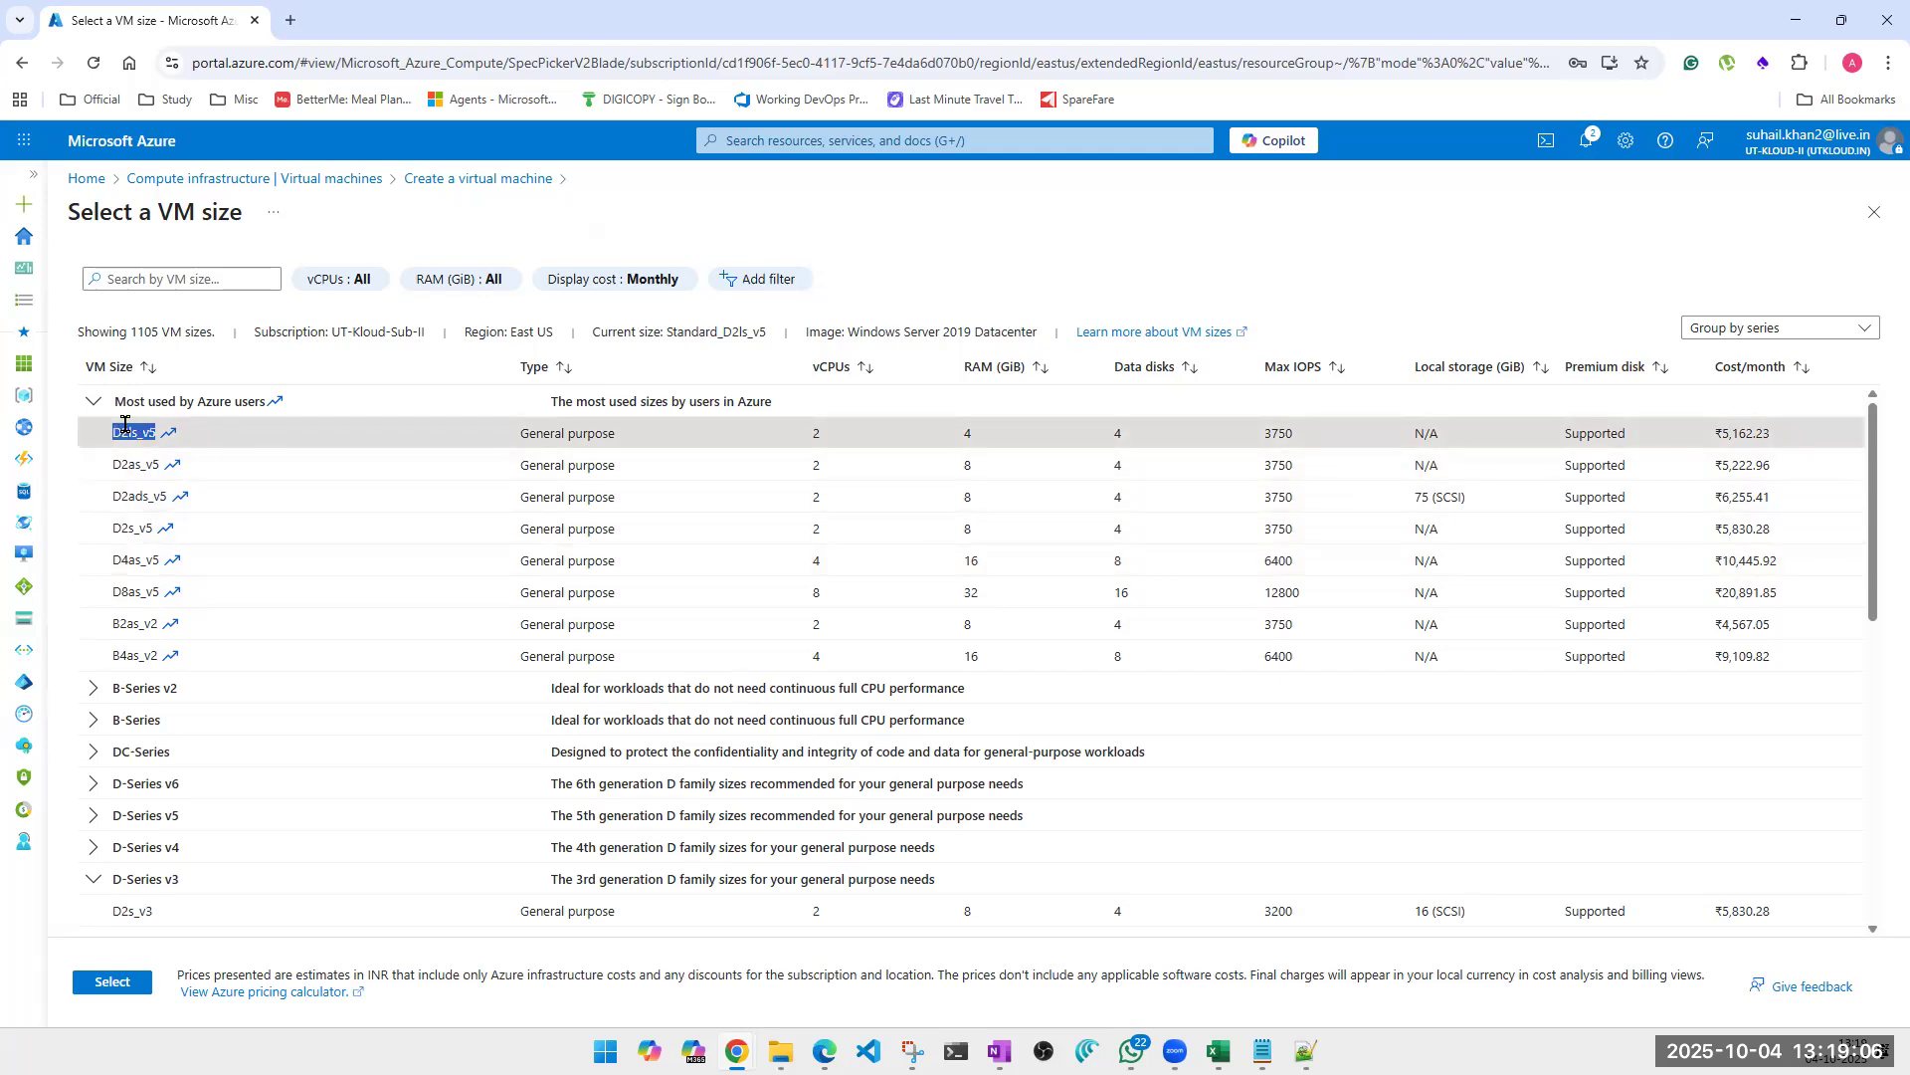
pyautogui.click(1109, 437)
pyautogui.doubleClick(1117, 436)
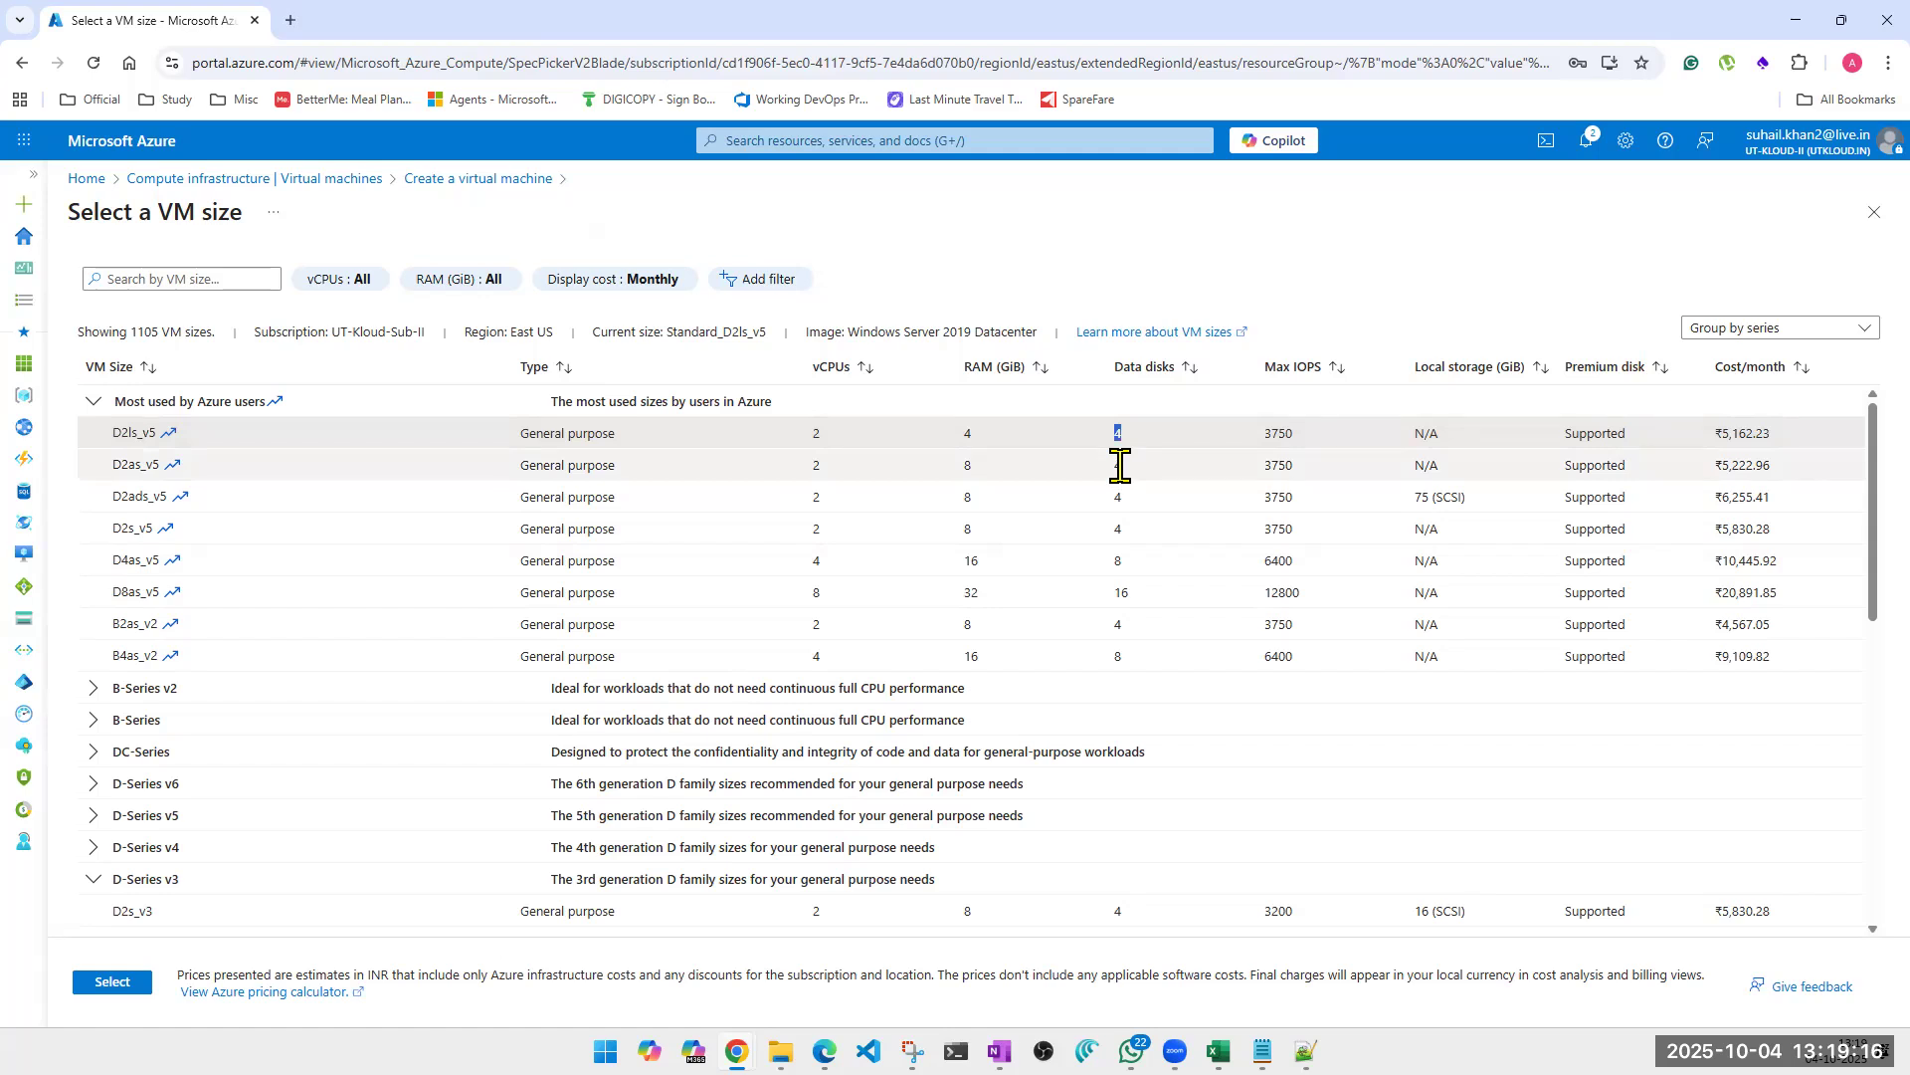
pyautogui.doubleClick(1120, 594)
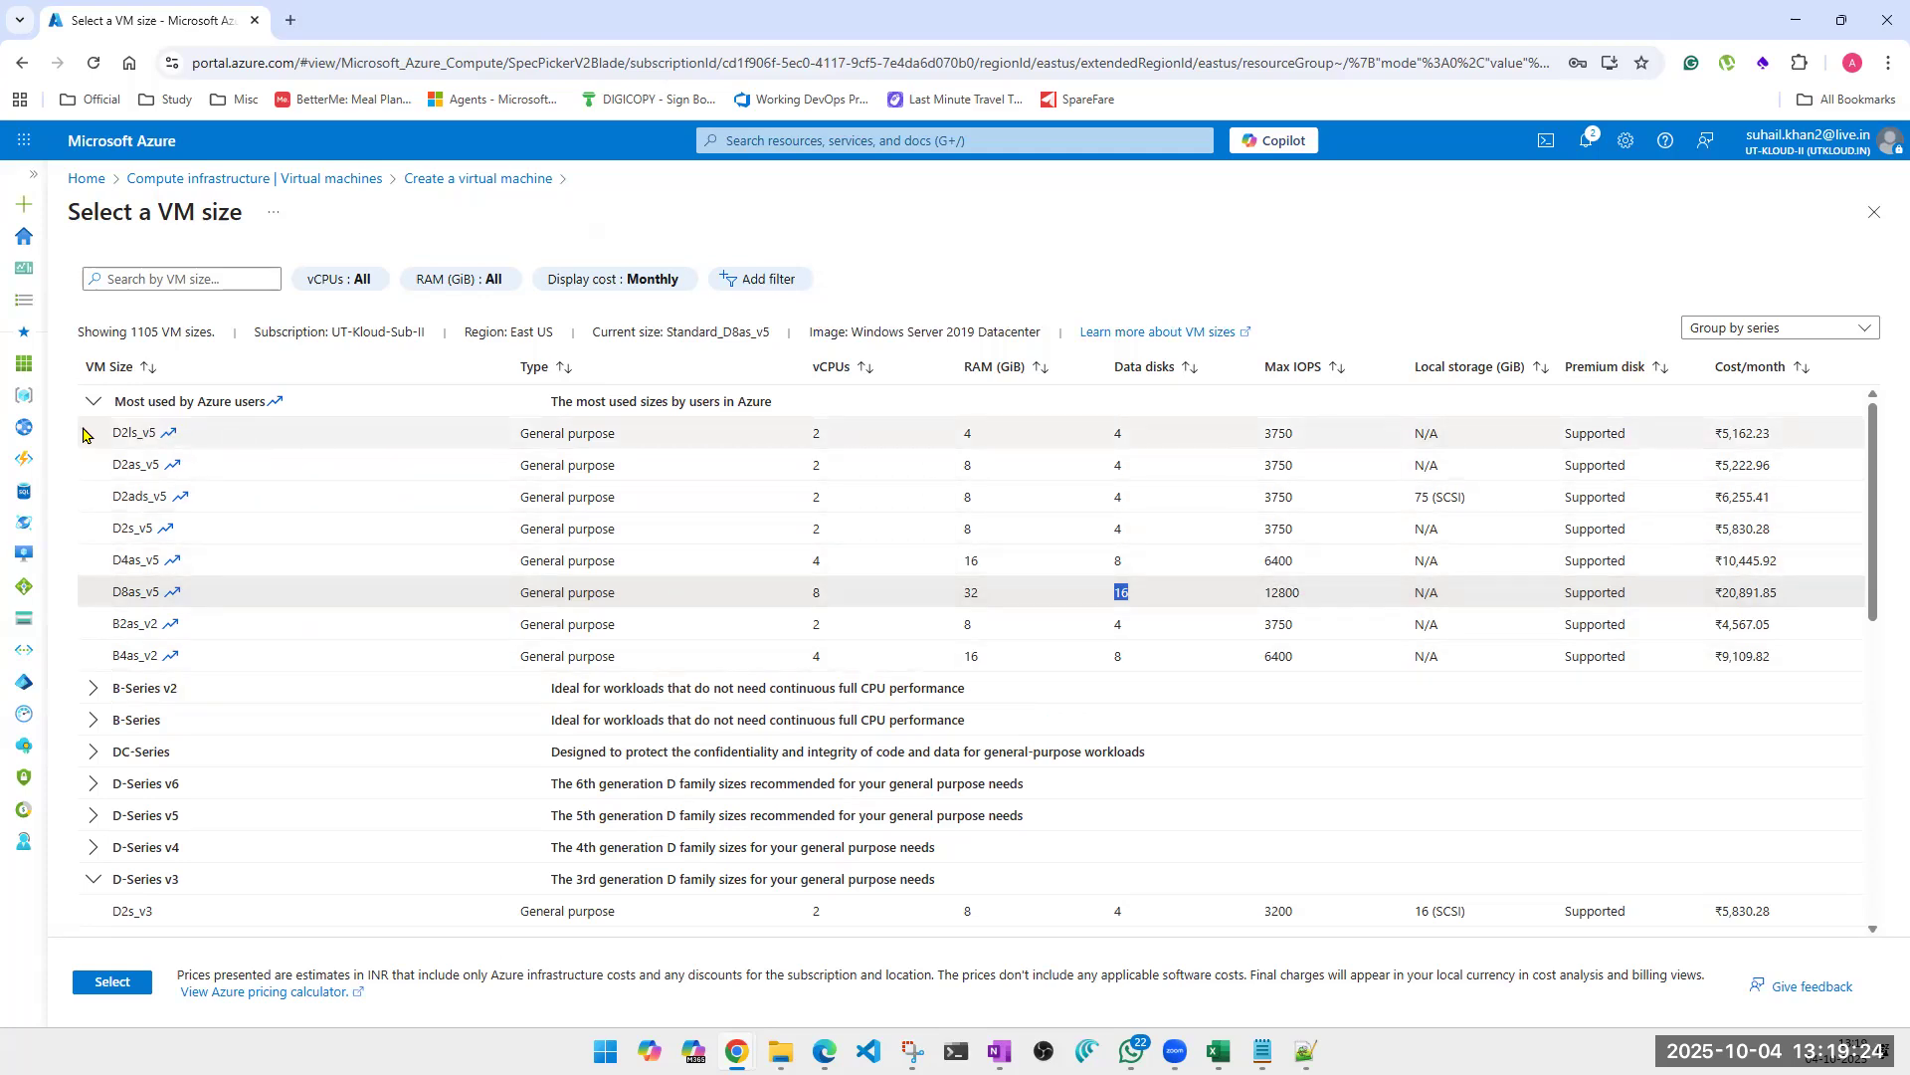
pyautogui.moveTo(110, 435); pyautogui.dragTo(1144, 430)
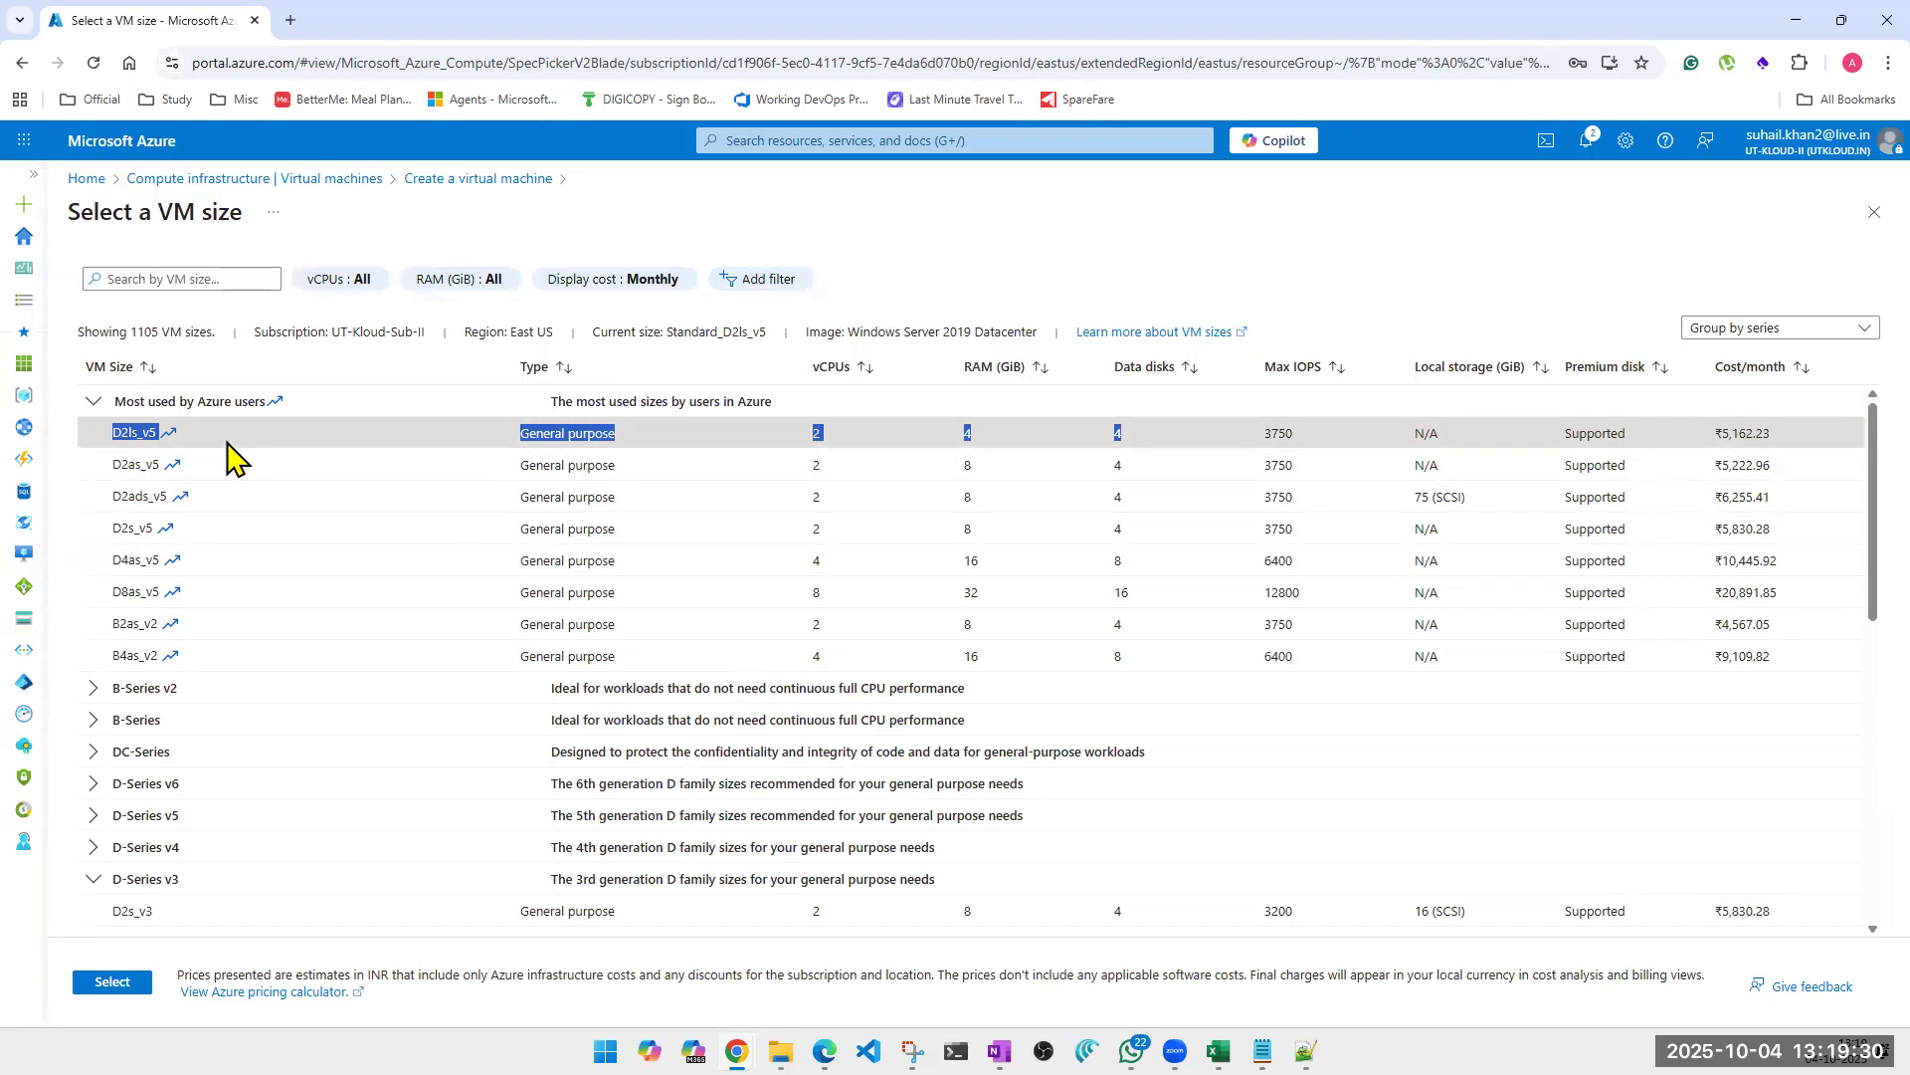
pyautogui.doubleClick(1280, 433)
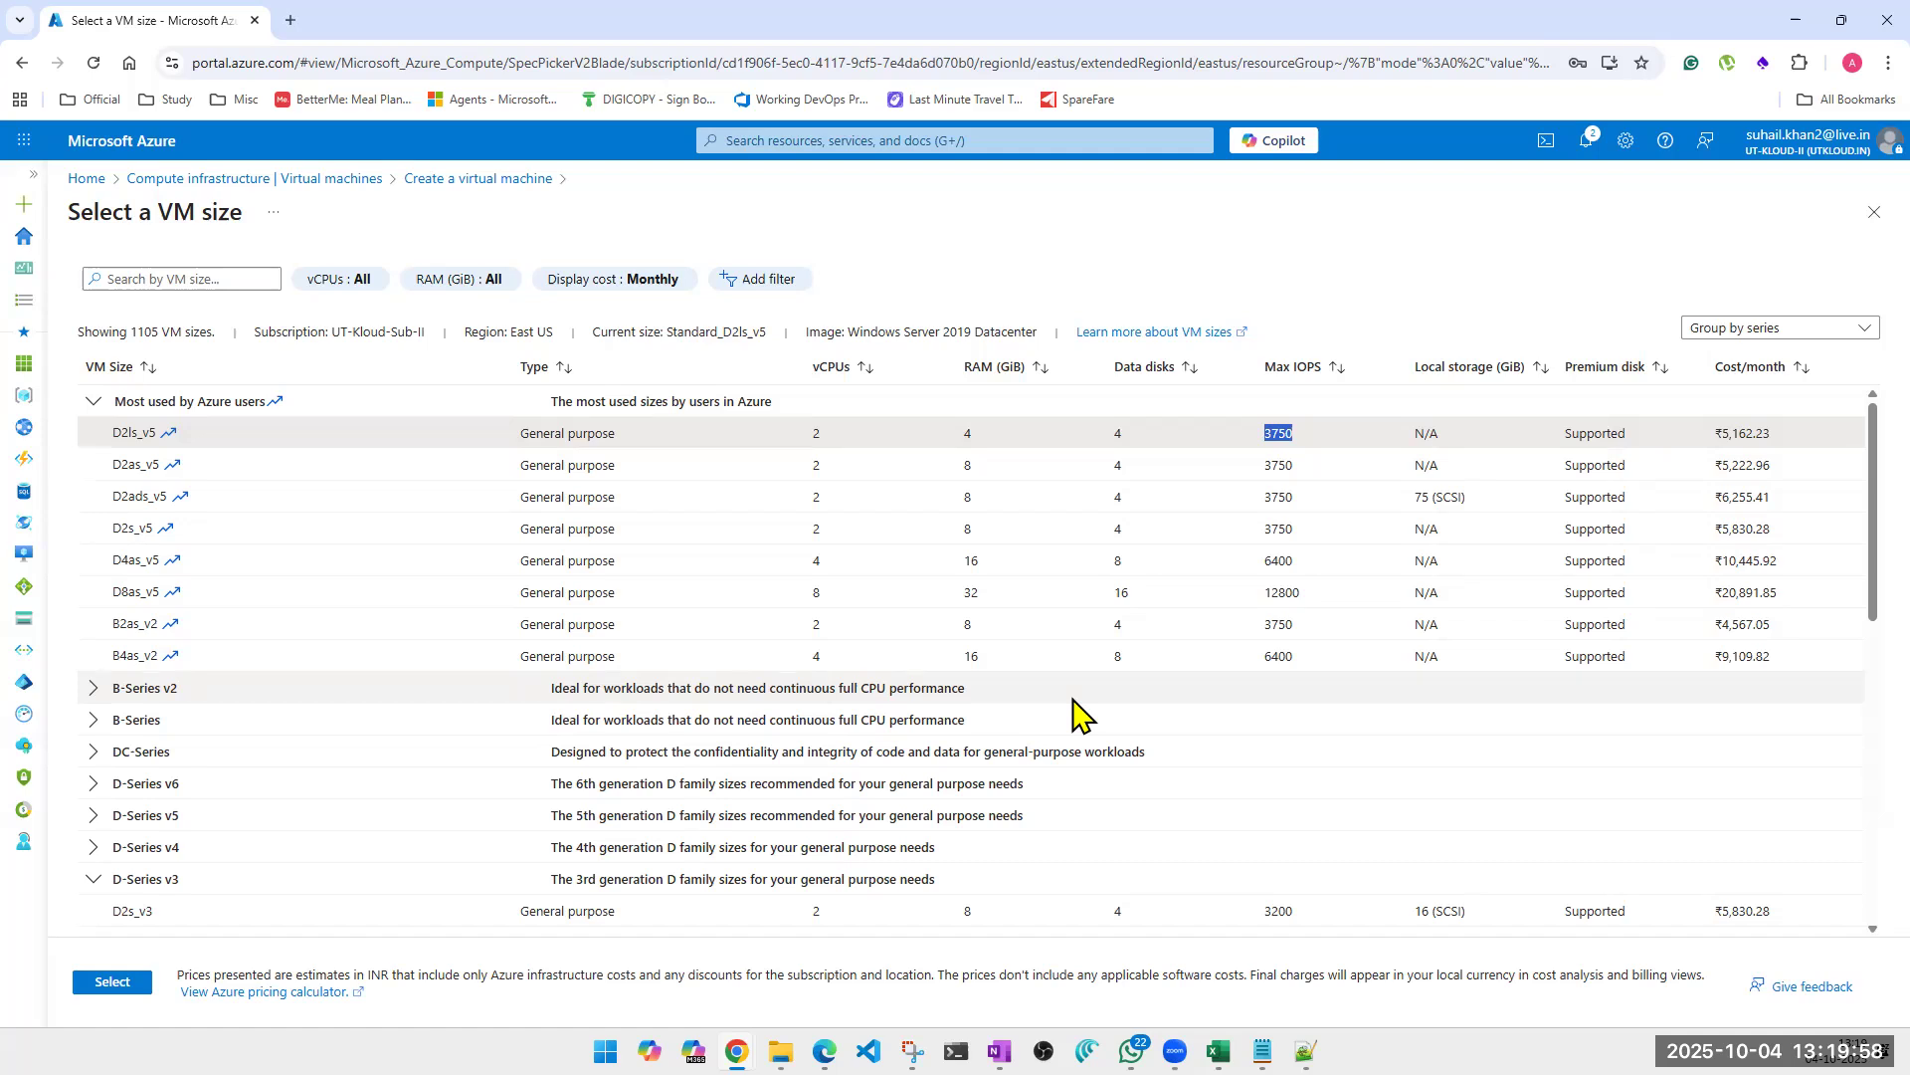
# Select the D2s_v5 size and capture a screen snip of the D2s_v5 and D4as_v5 rows.
pyautogui.click(147, 495)
pyautogui.click(155, 529)
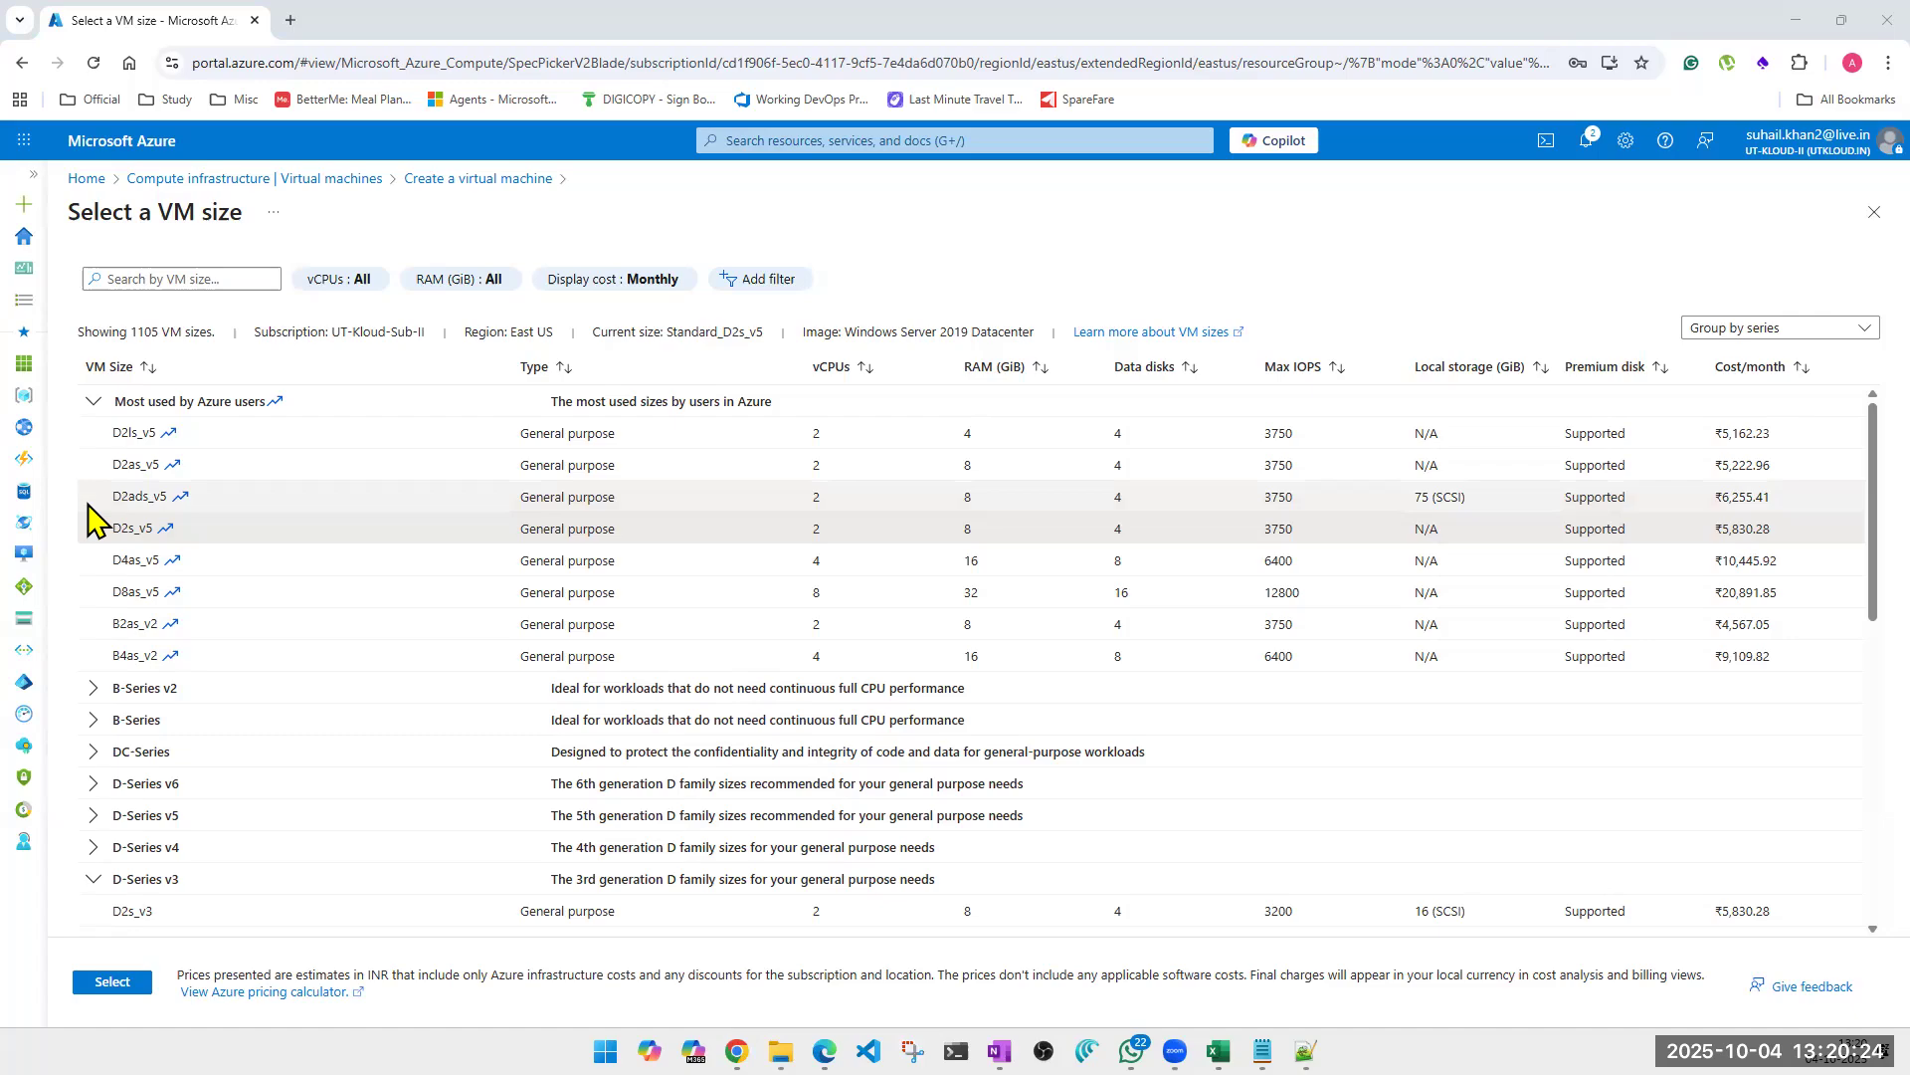
pyautogui.press('super+shift+s')
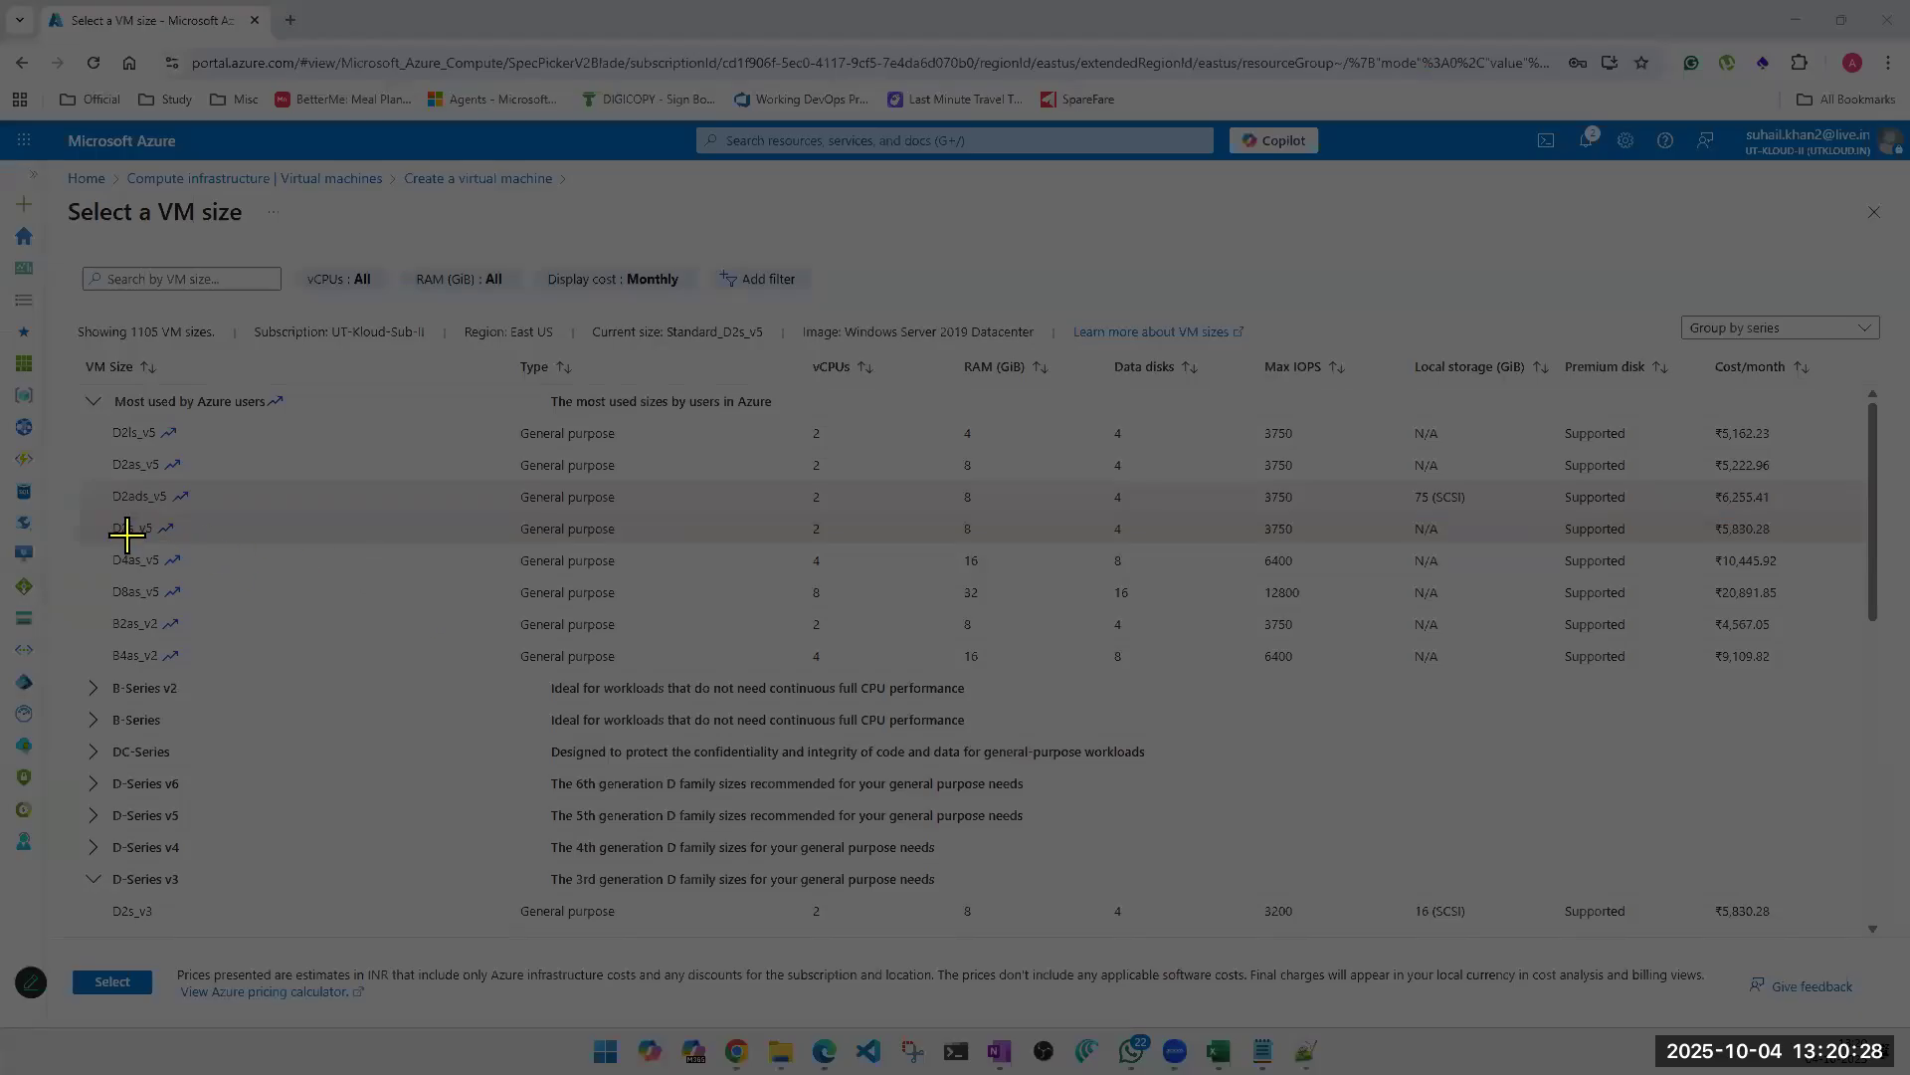
pyautogui.moveTo(83, 508); pyautogui.dragTo(1668, 582)
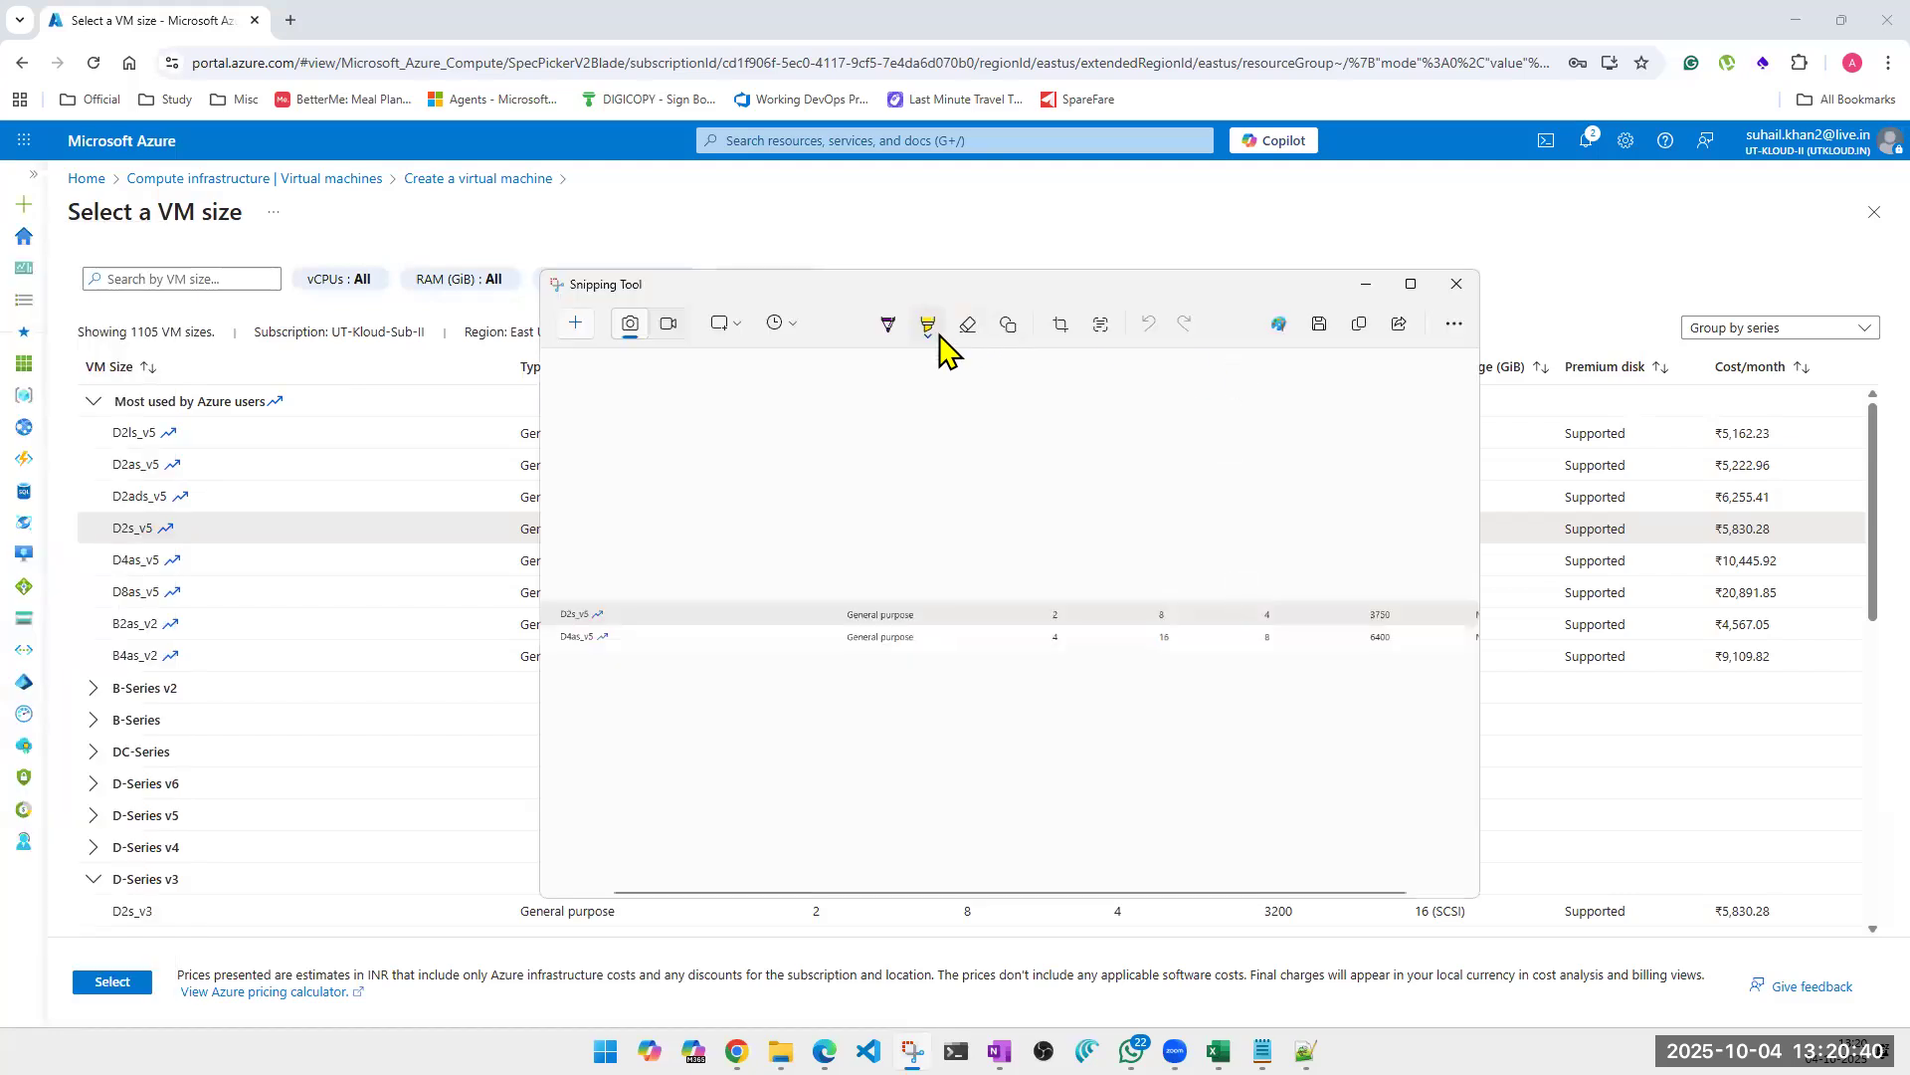
# Highlight the maximum IOPS of both sizes and the data disk limit of D4as_v5 in the snip, and close Snipping Tool.
pyautogui.moveTo(1359, 616)
pyautogui.mouseDown()
pyautogui.moveTo(1356, 653)
pyautogui.moveTo(1254, 653)
pyautogui.moveTo(1326, 653)
pyautogui.mouseUp()
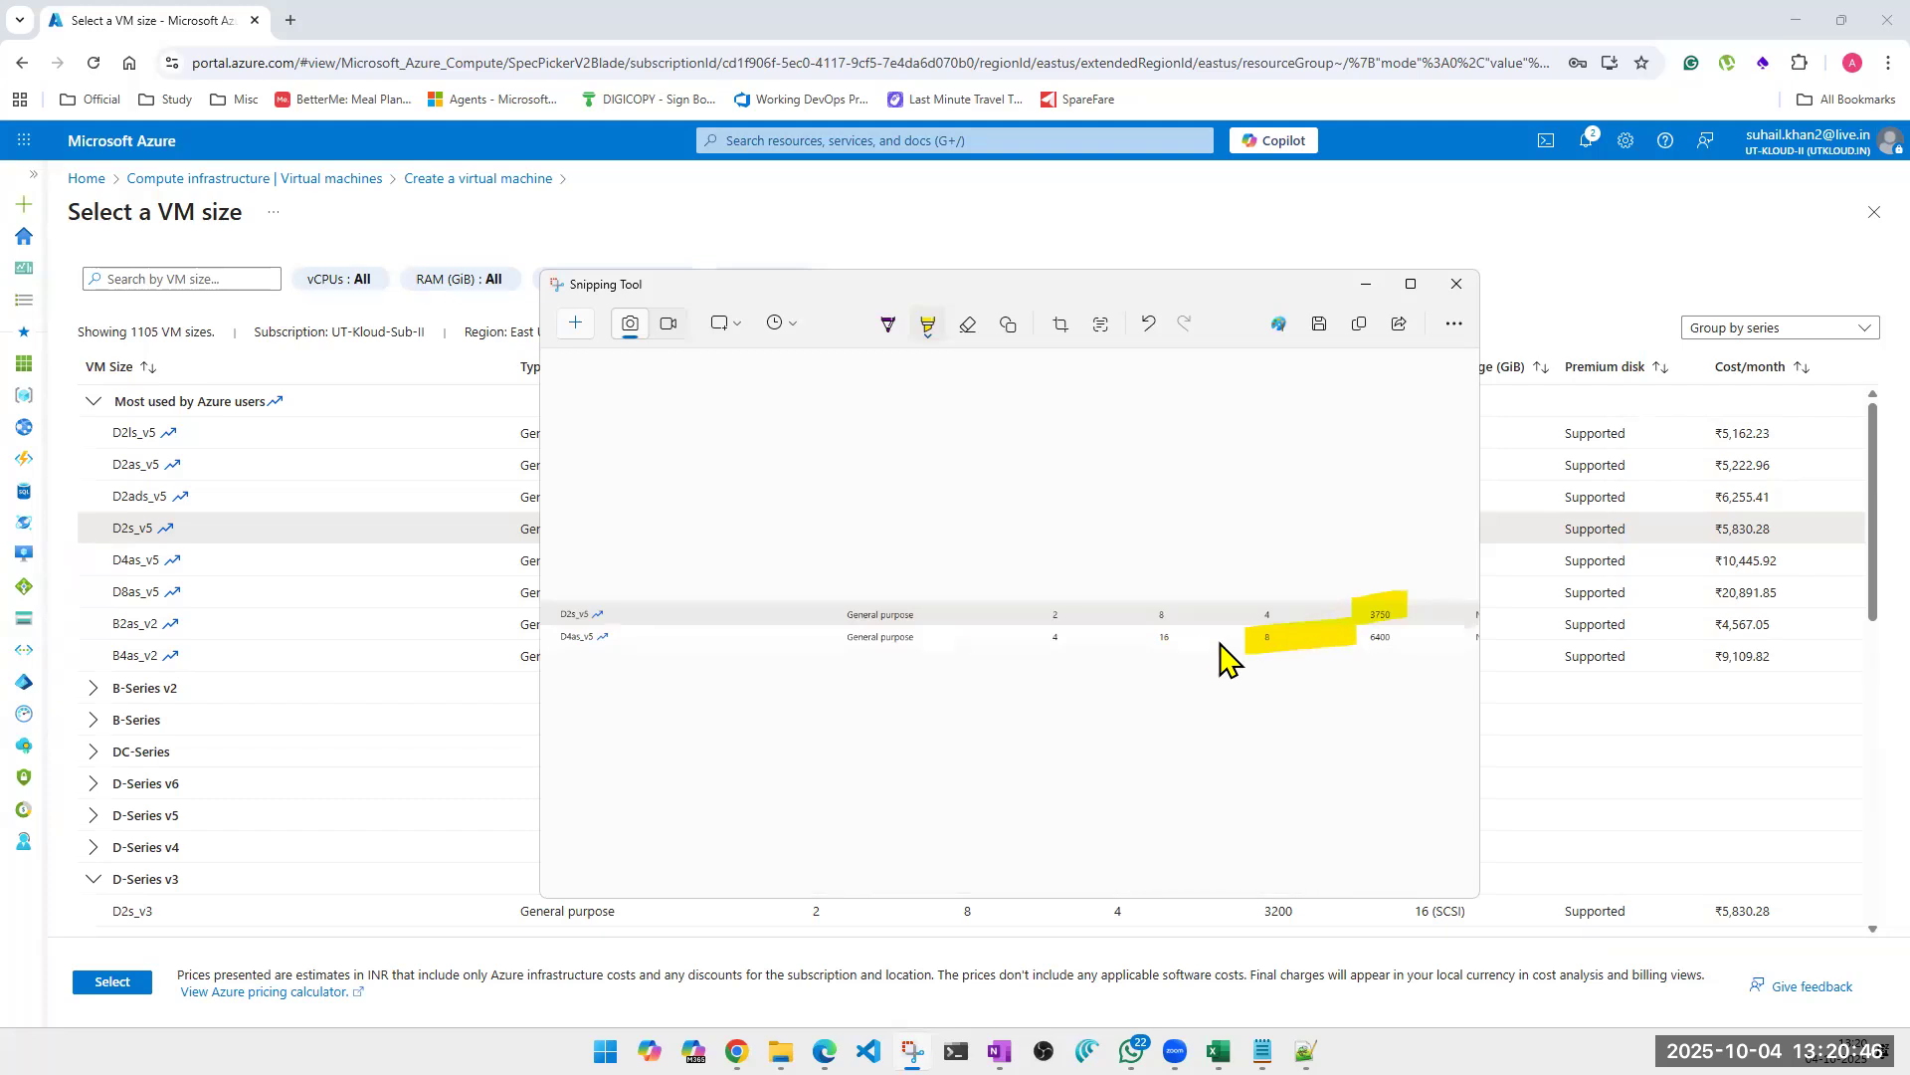
pyautogui.moveTo(1351, 646); pyautogui.dragTo(1411, 645)
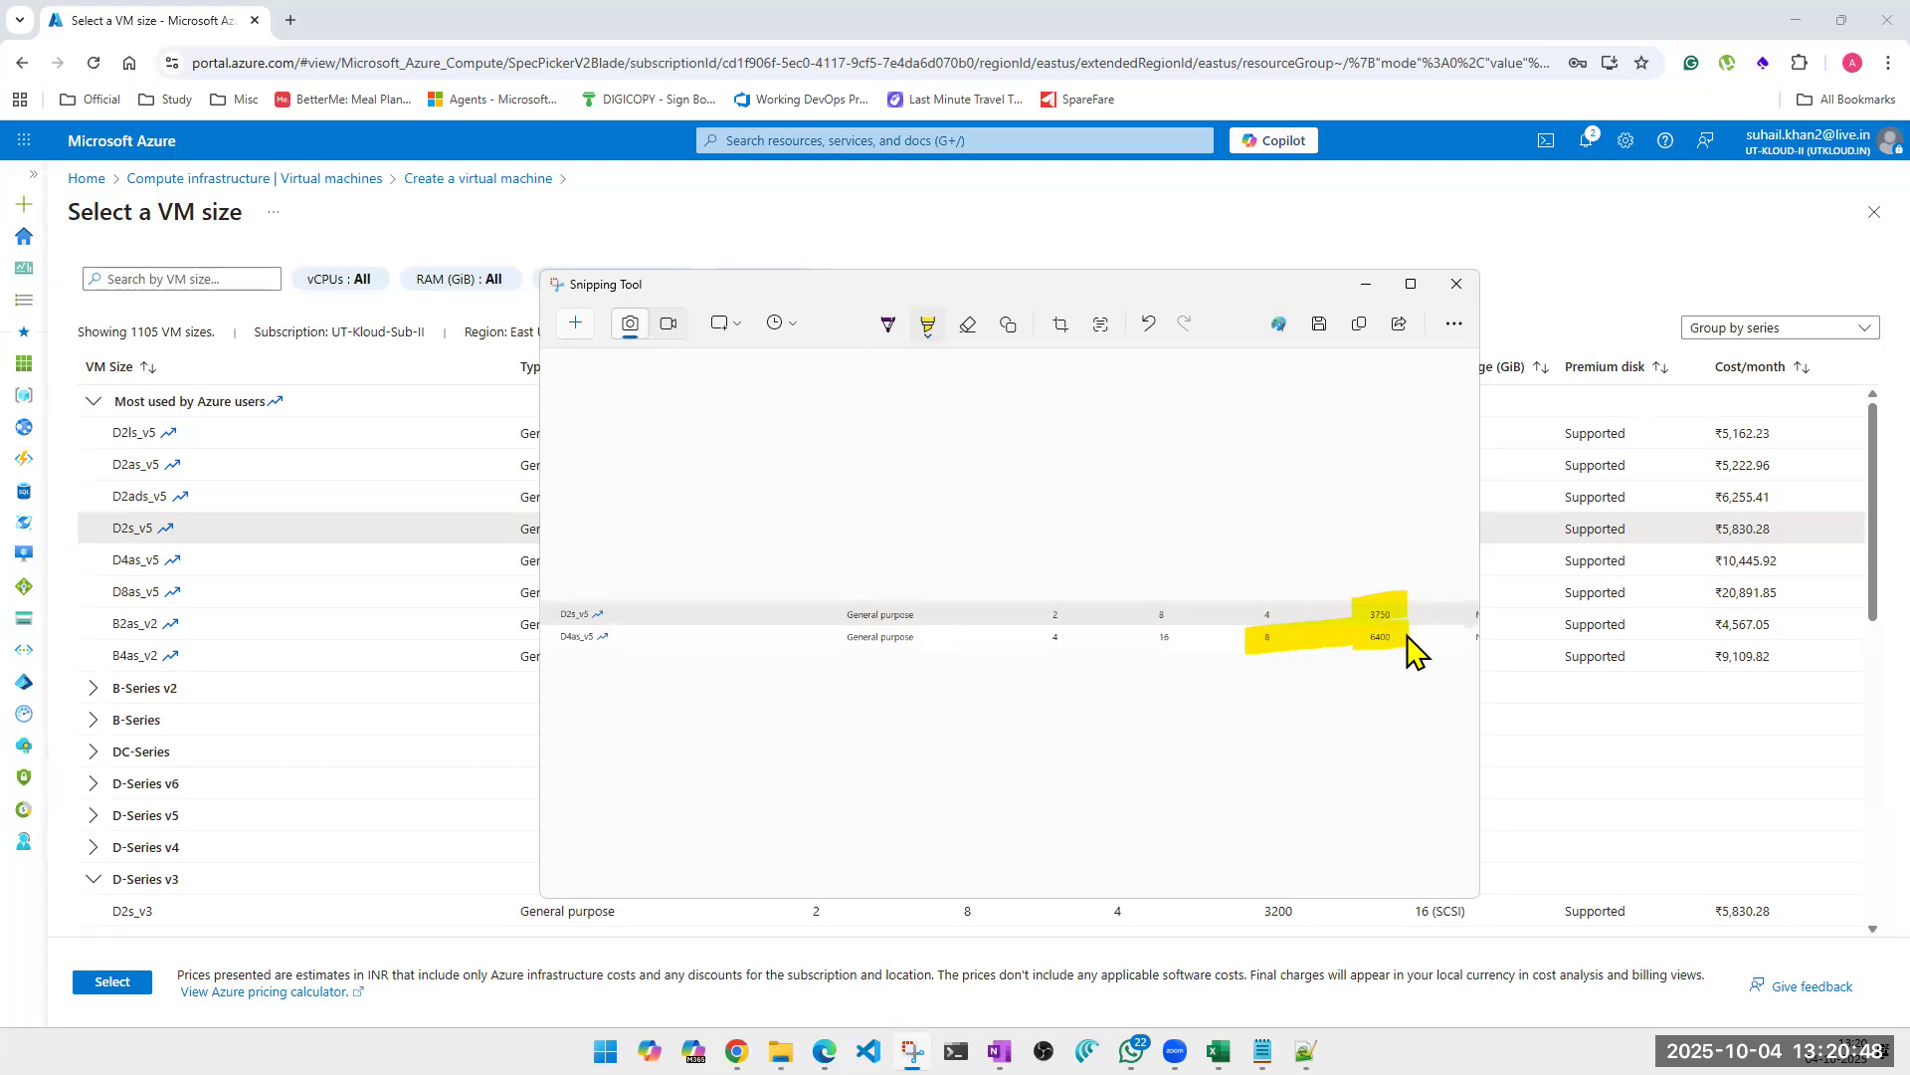
pyautogui.click(1456, 286)
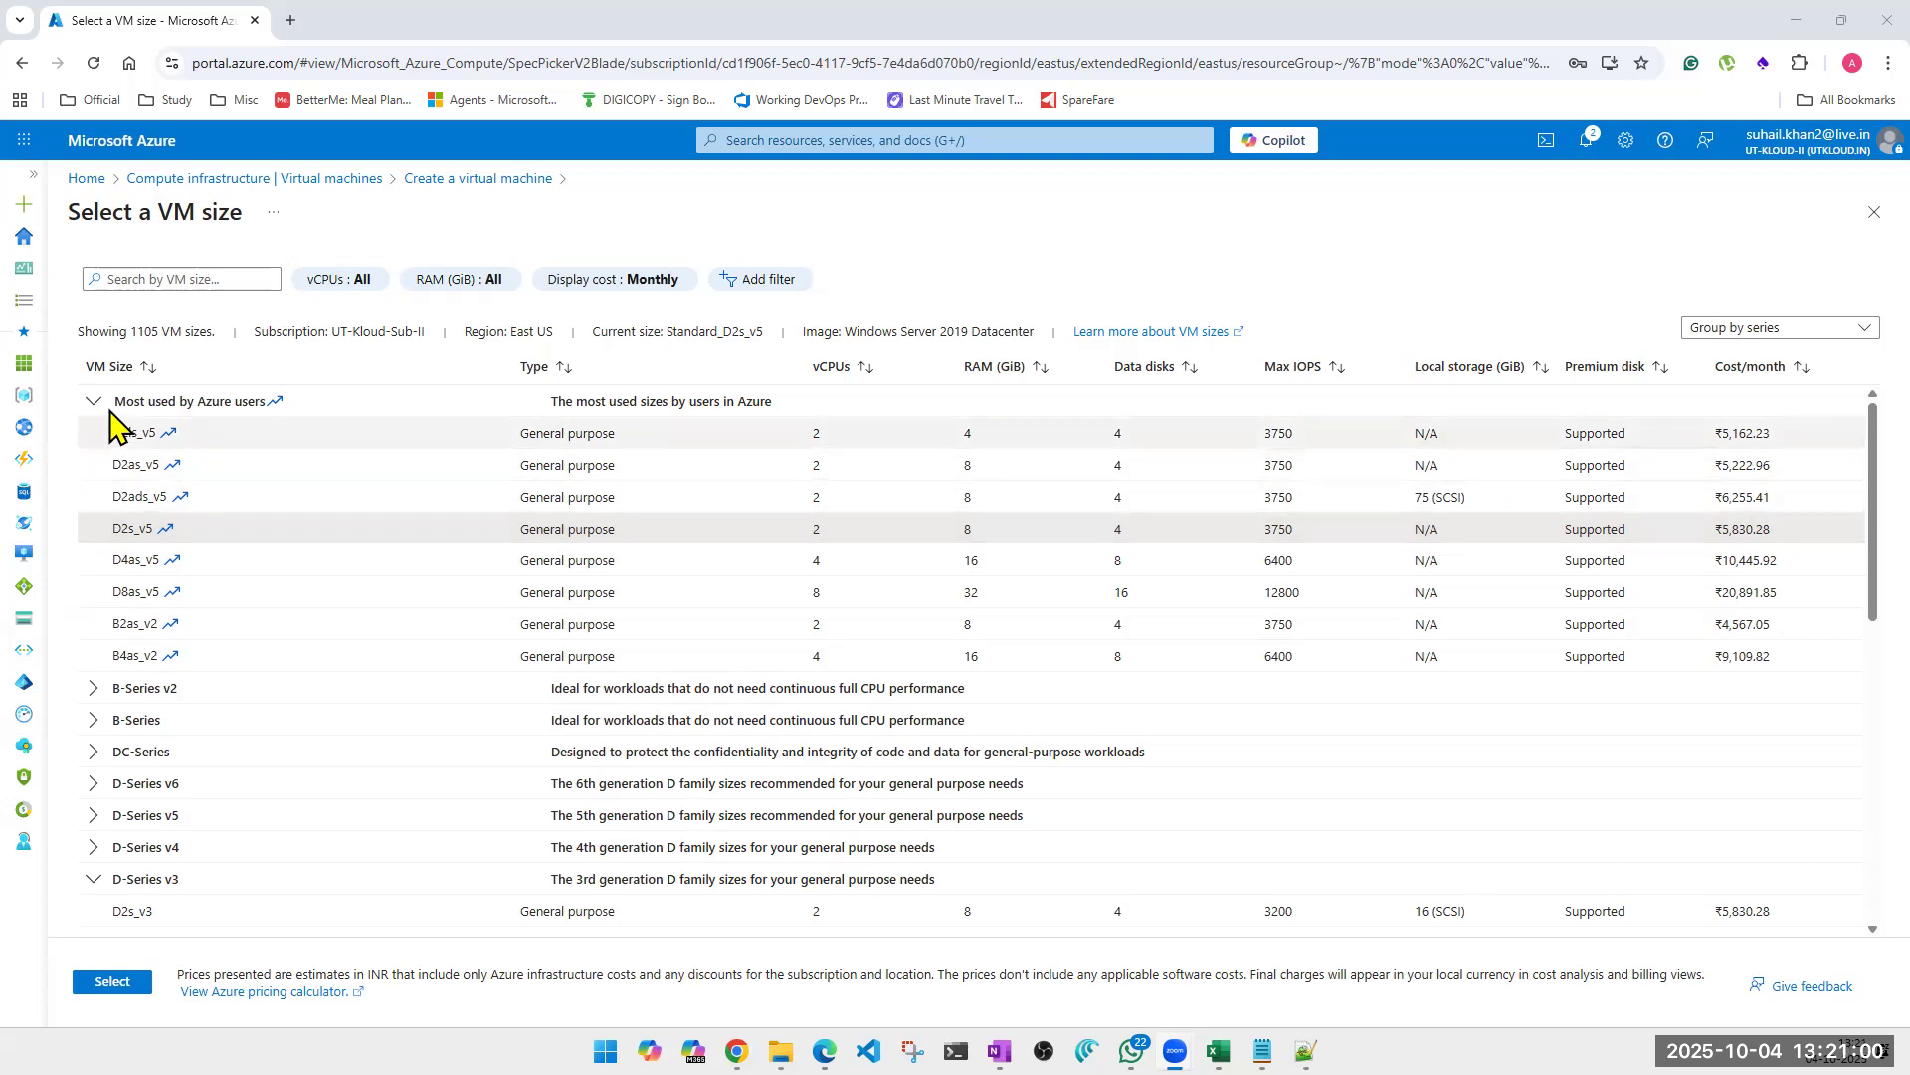
# Expand the B-Series v2 and D-Series v2 groups, compare their size limits, and close the size list without choosing a size.
pyautogui.click(93, 402)
pyautogui.click(87, 440)
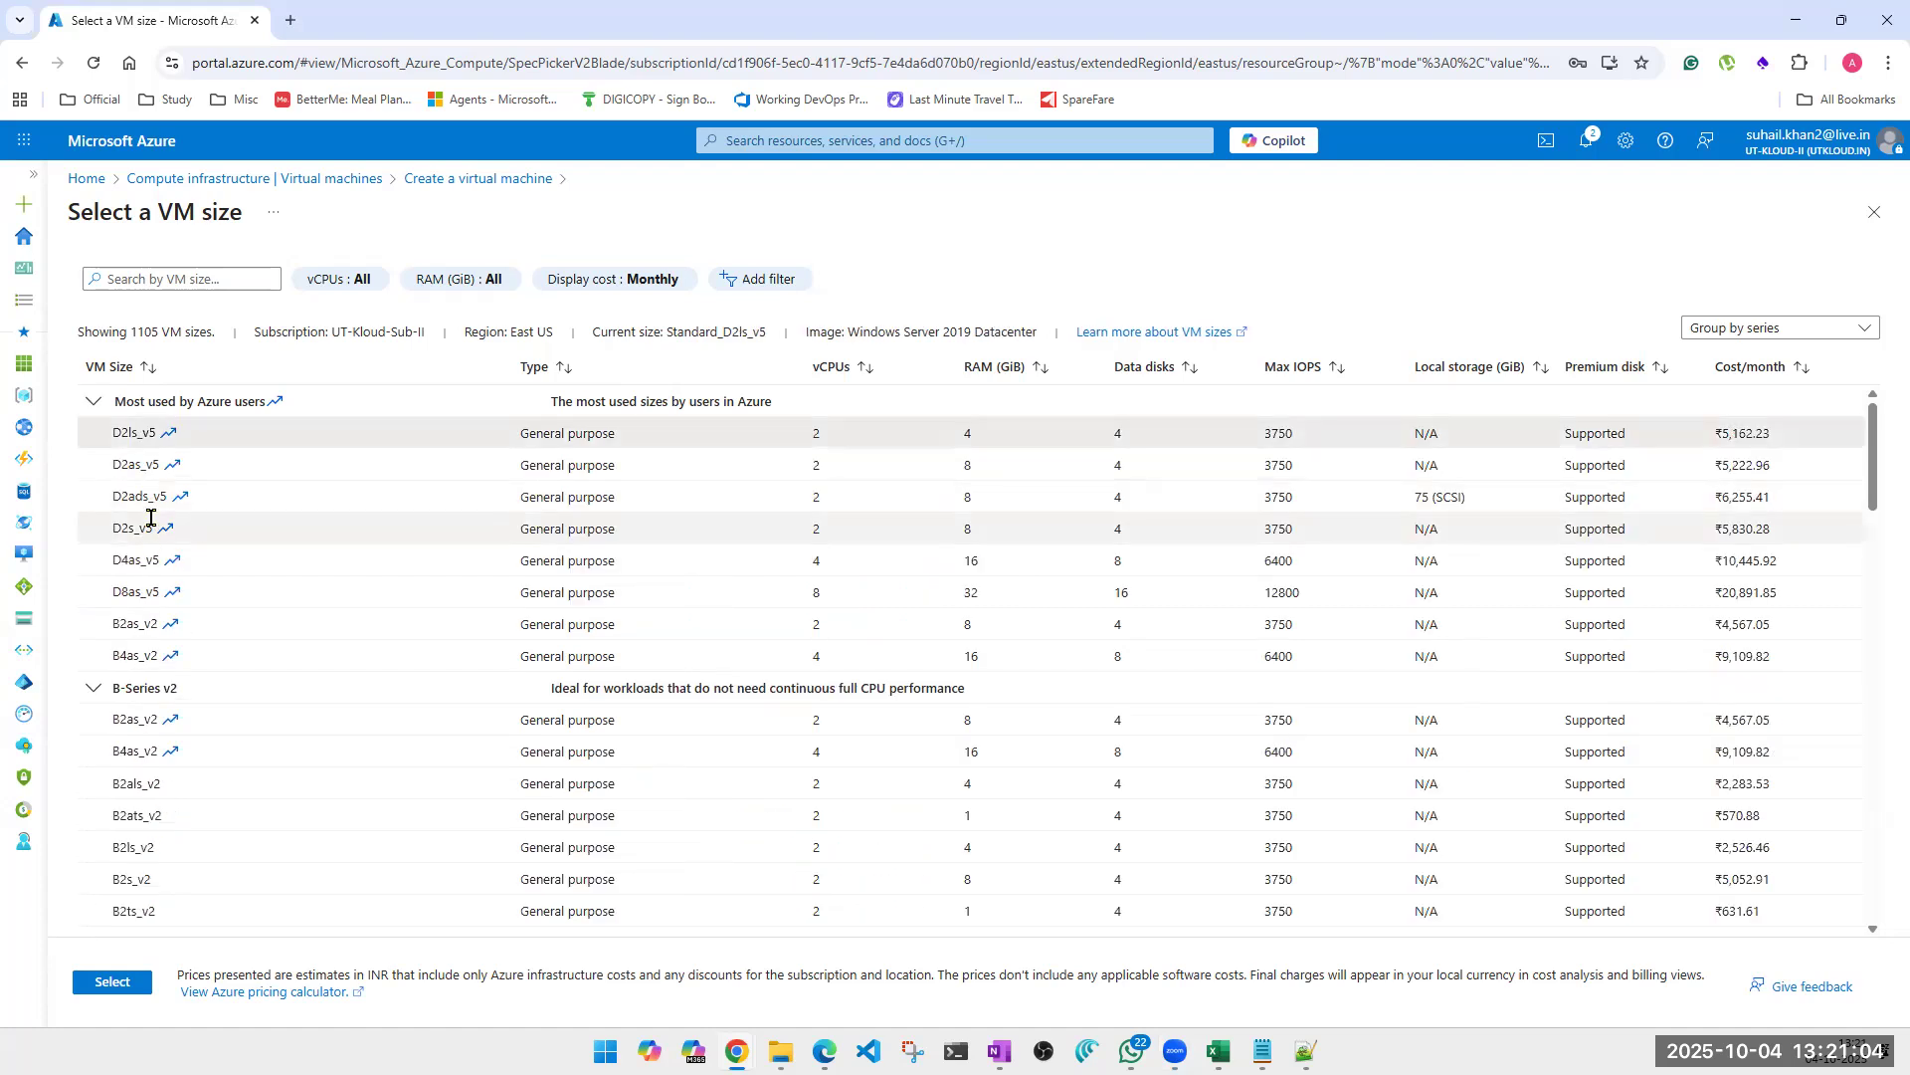
pyautogui.scroll(-5, 853, 642)
pyautogui.scroll(-10, 854, 642)
pyautogui.scroll(-10, 853, 641)
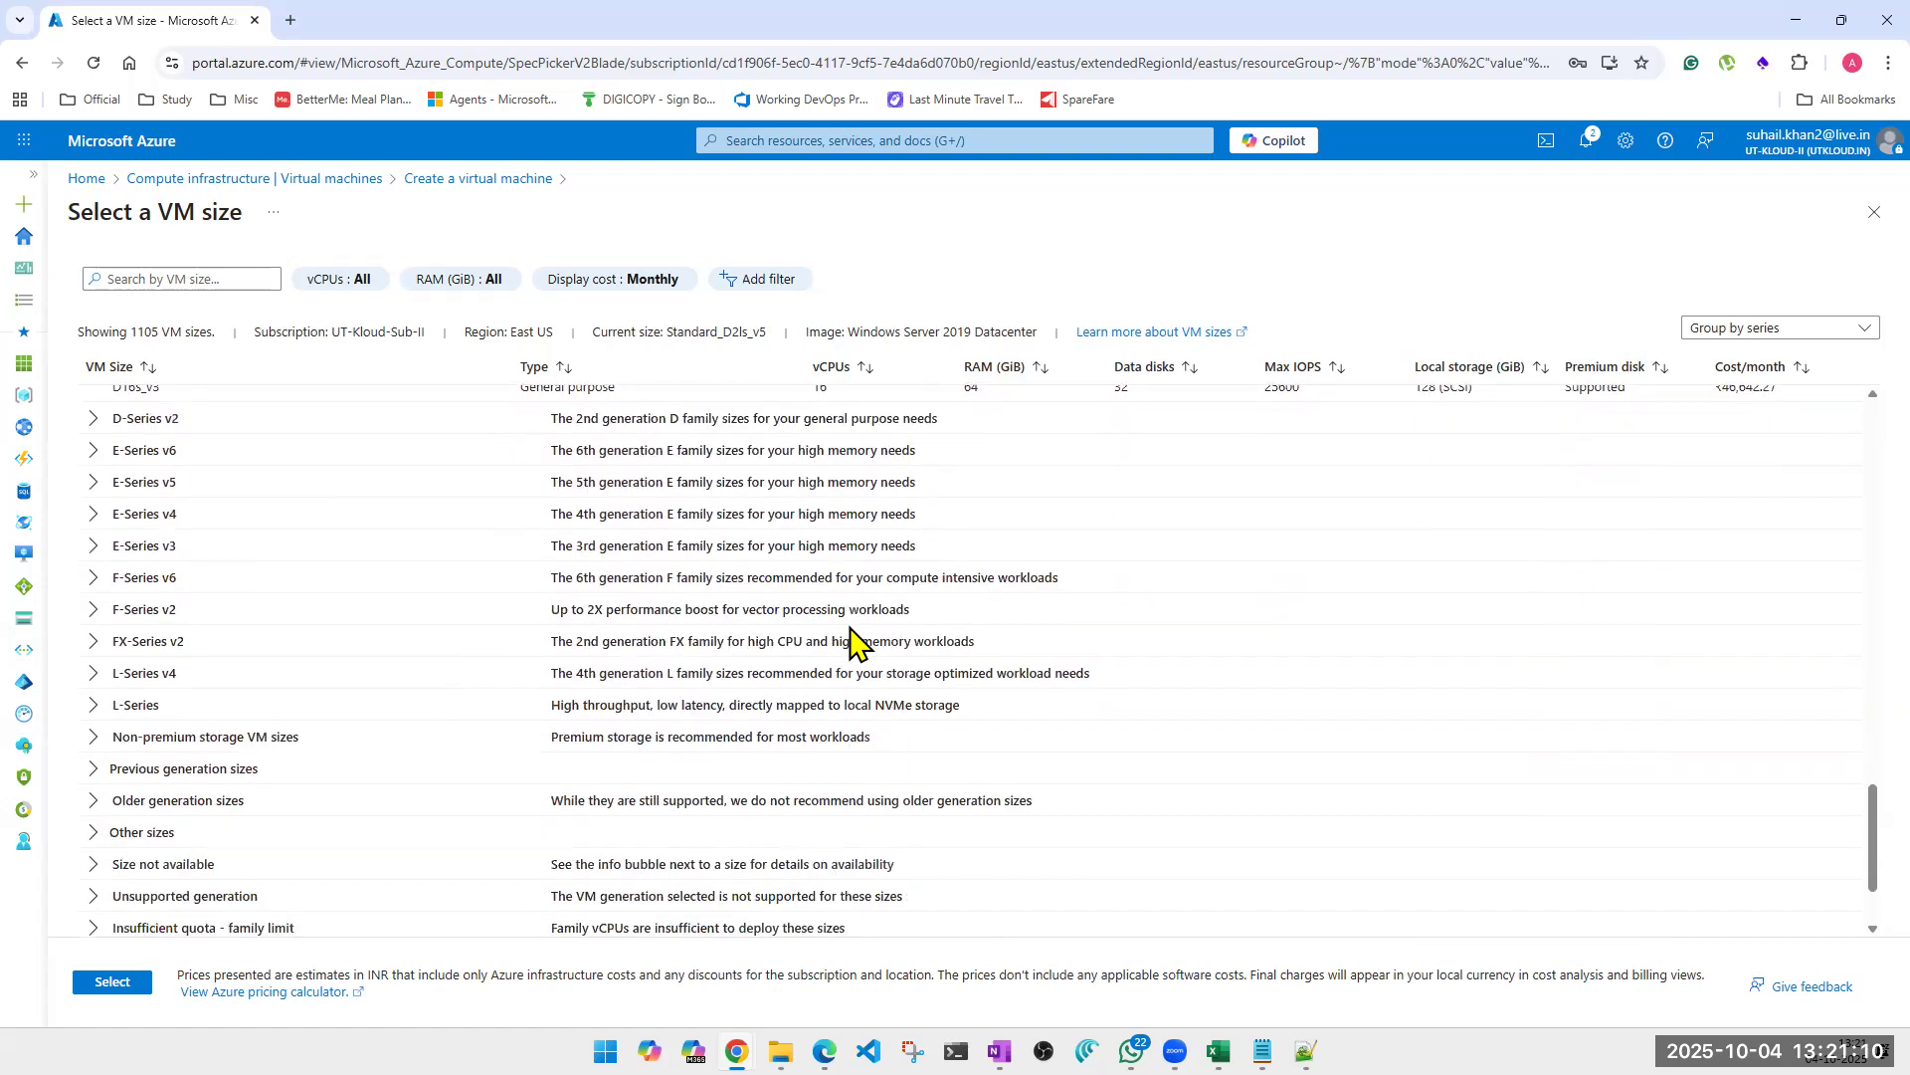
pyautogui.click(91, 419)
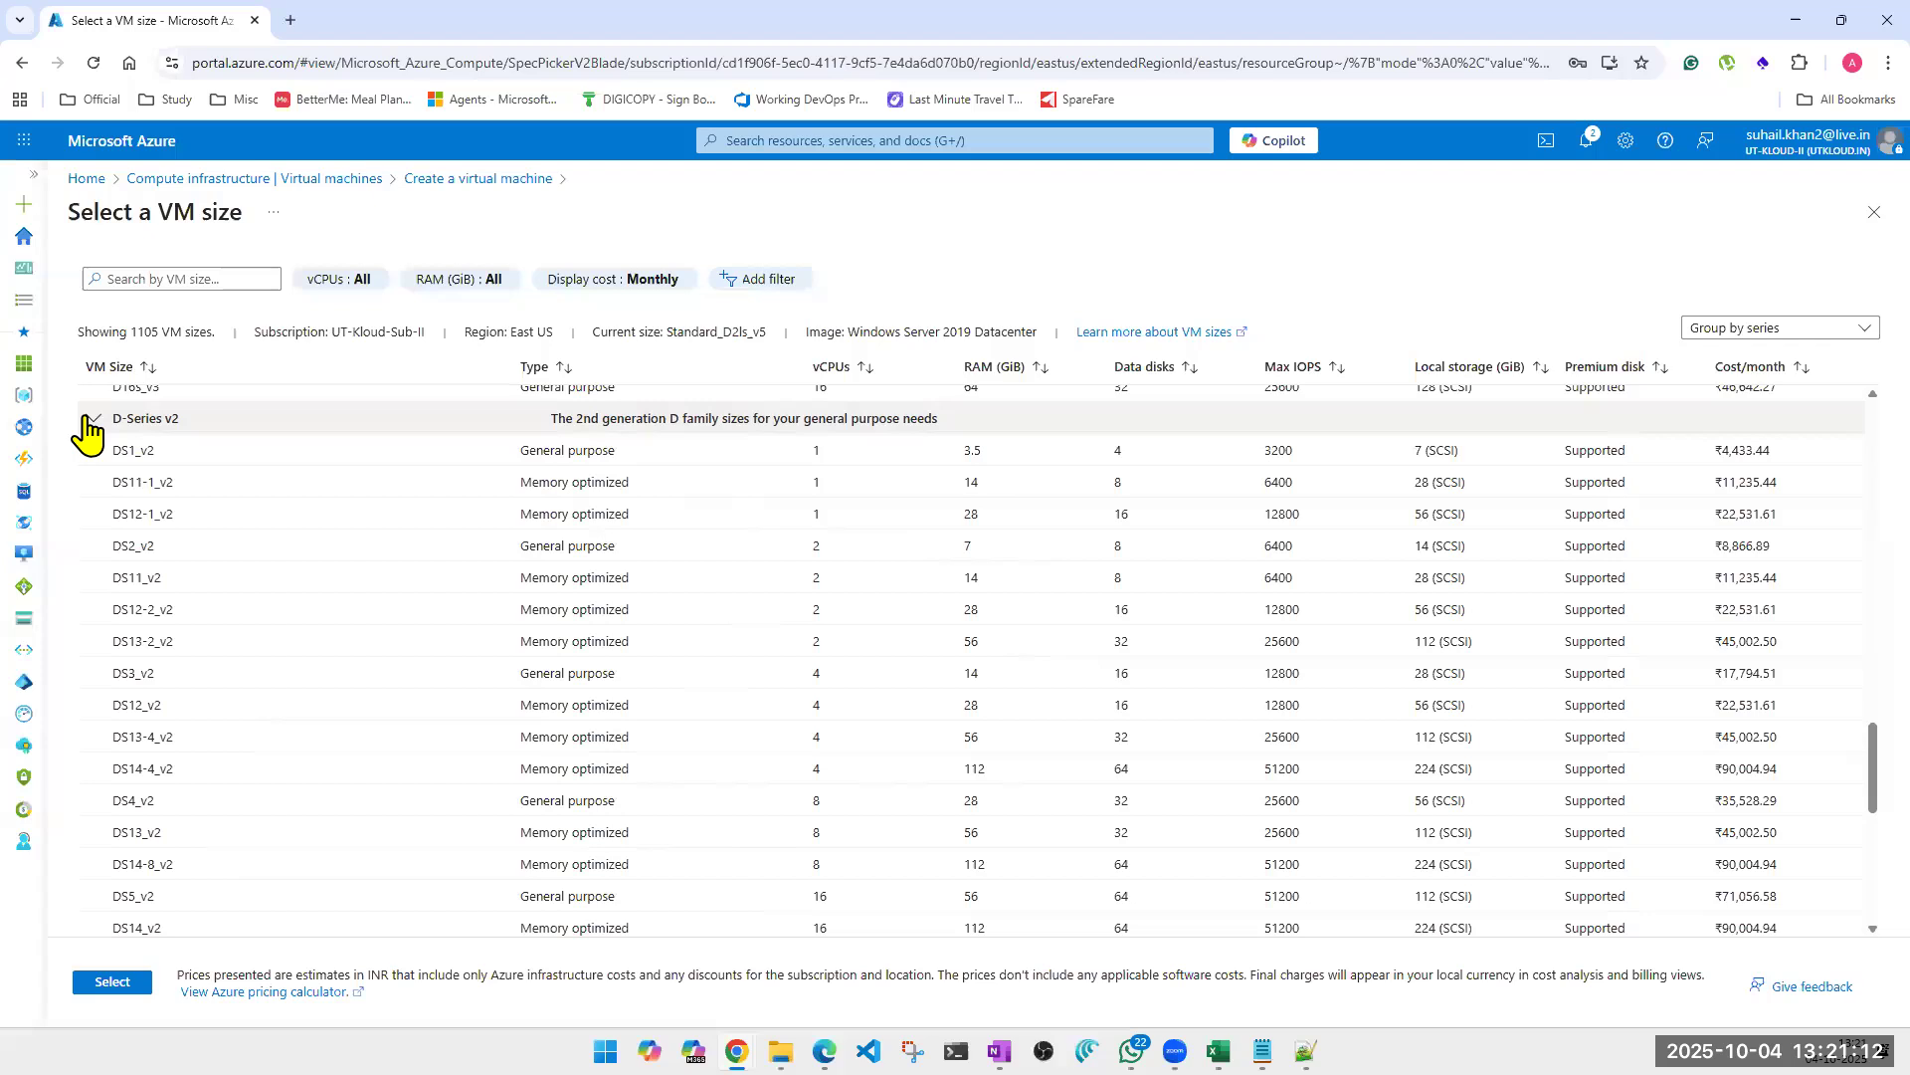
pyautogui.scroll(10, 995, 677)
pyautogui.scroll(15, 995, 676)
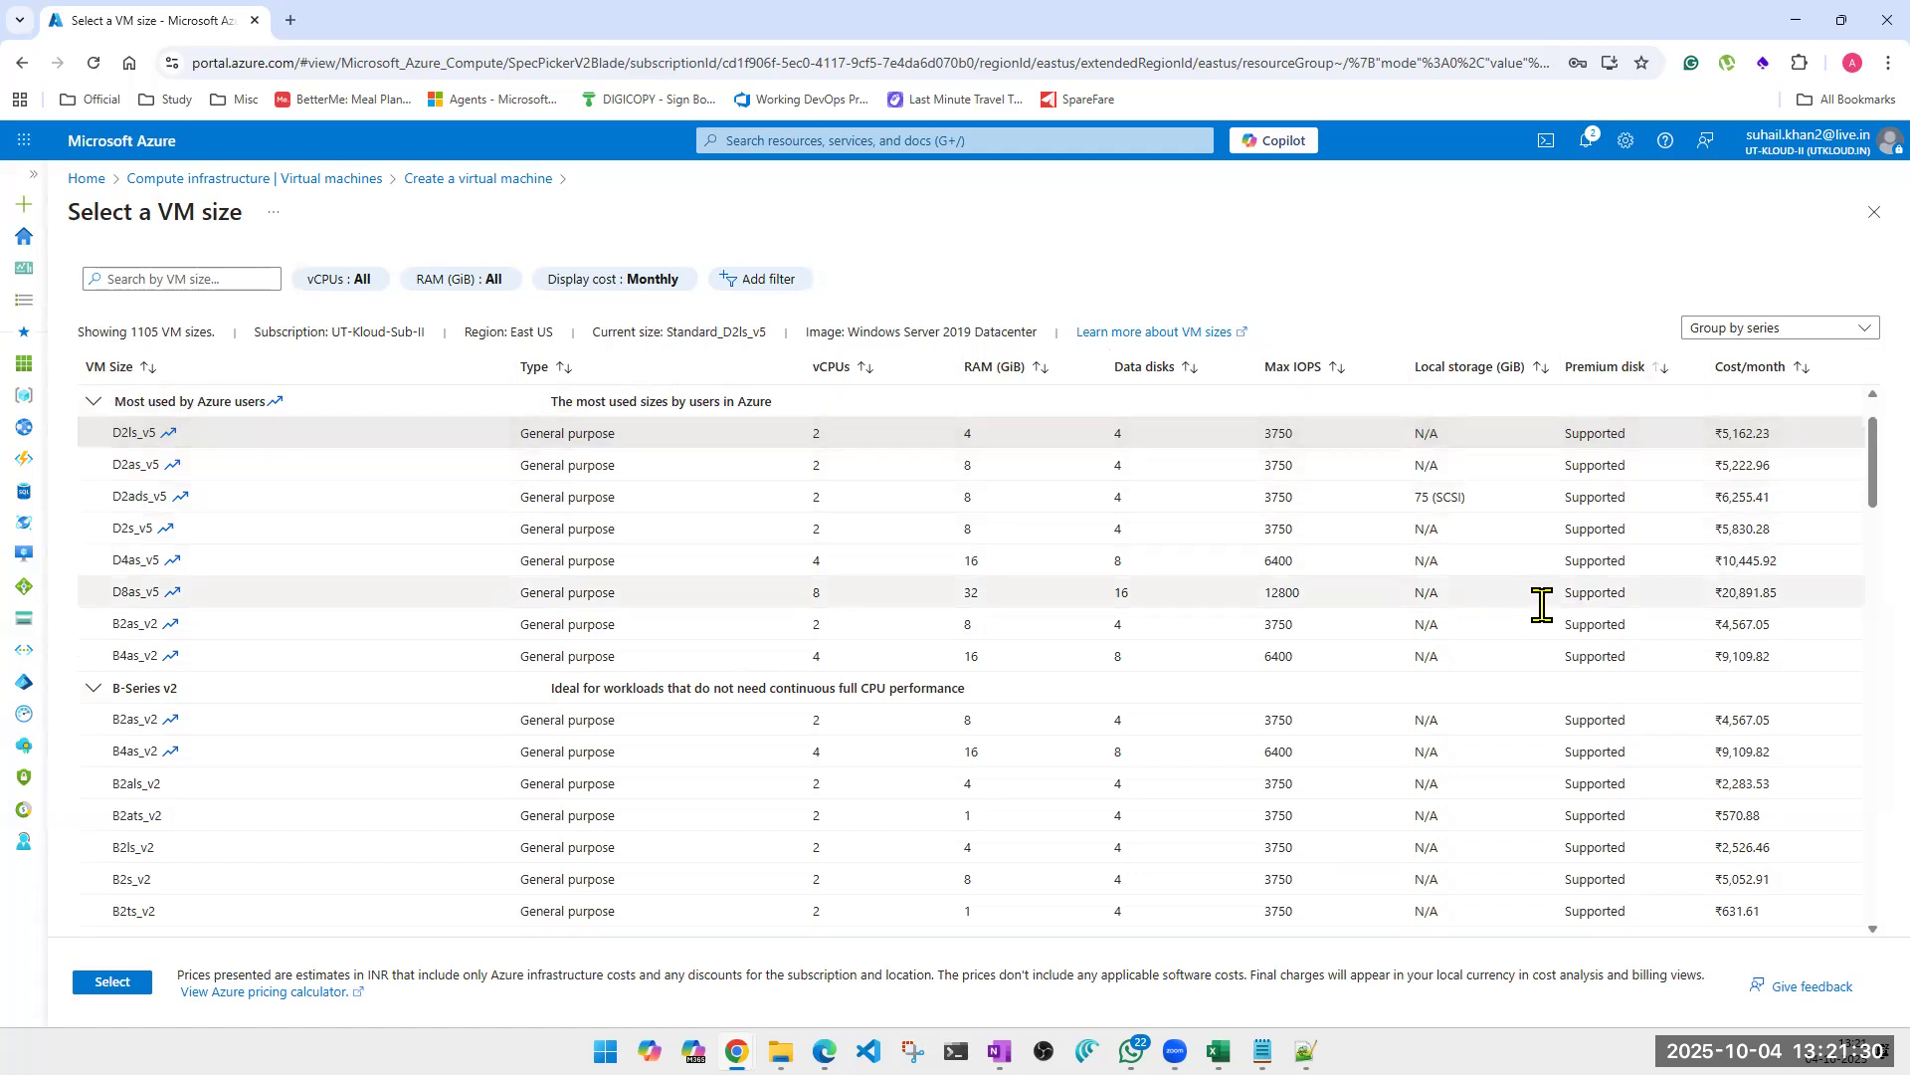
pyautogui.scroll(-10, 1543, 604)
pyautogui.scroll(-15, 1542, 604)
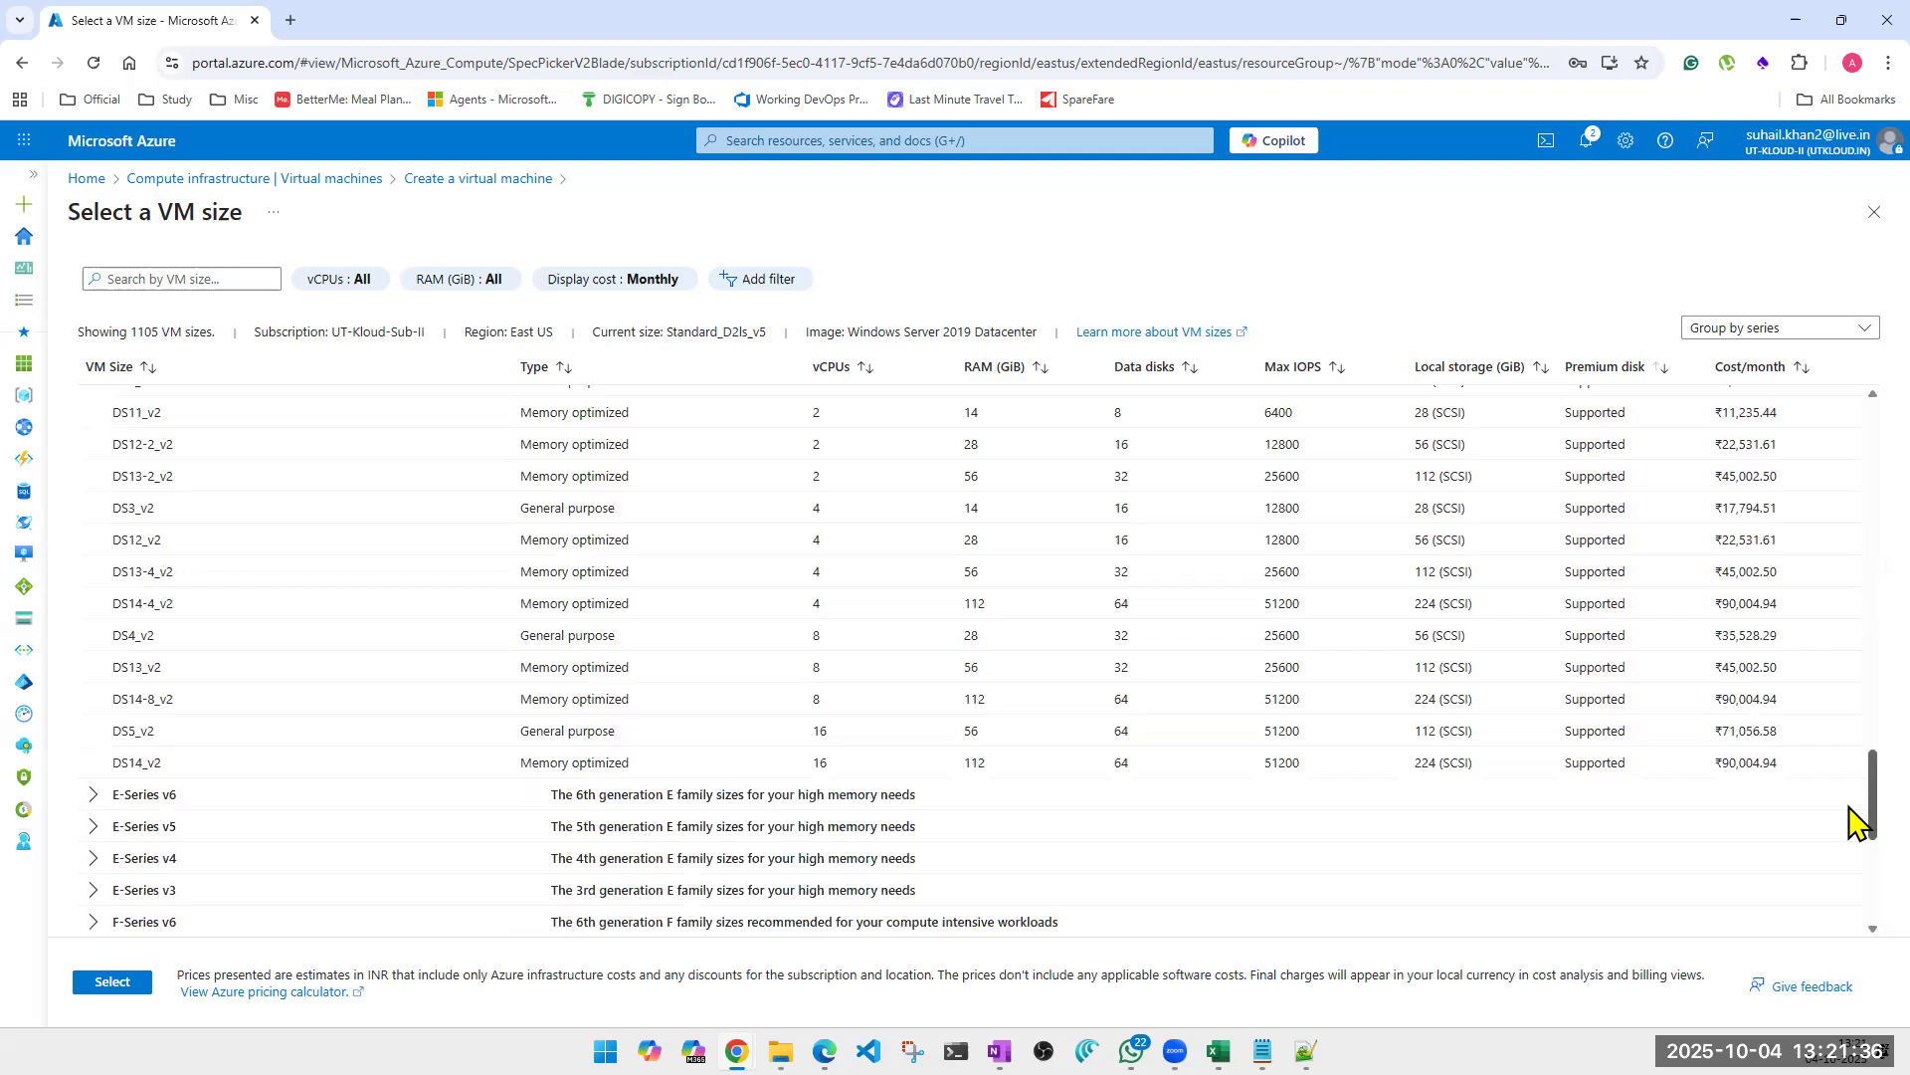
pyautogui.moveTo(1853, 824); pyautogui.dragTo(1859, 341)
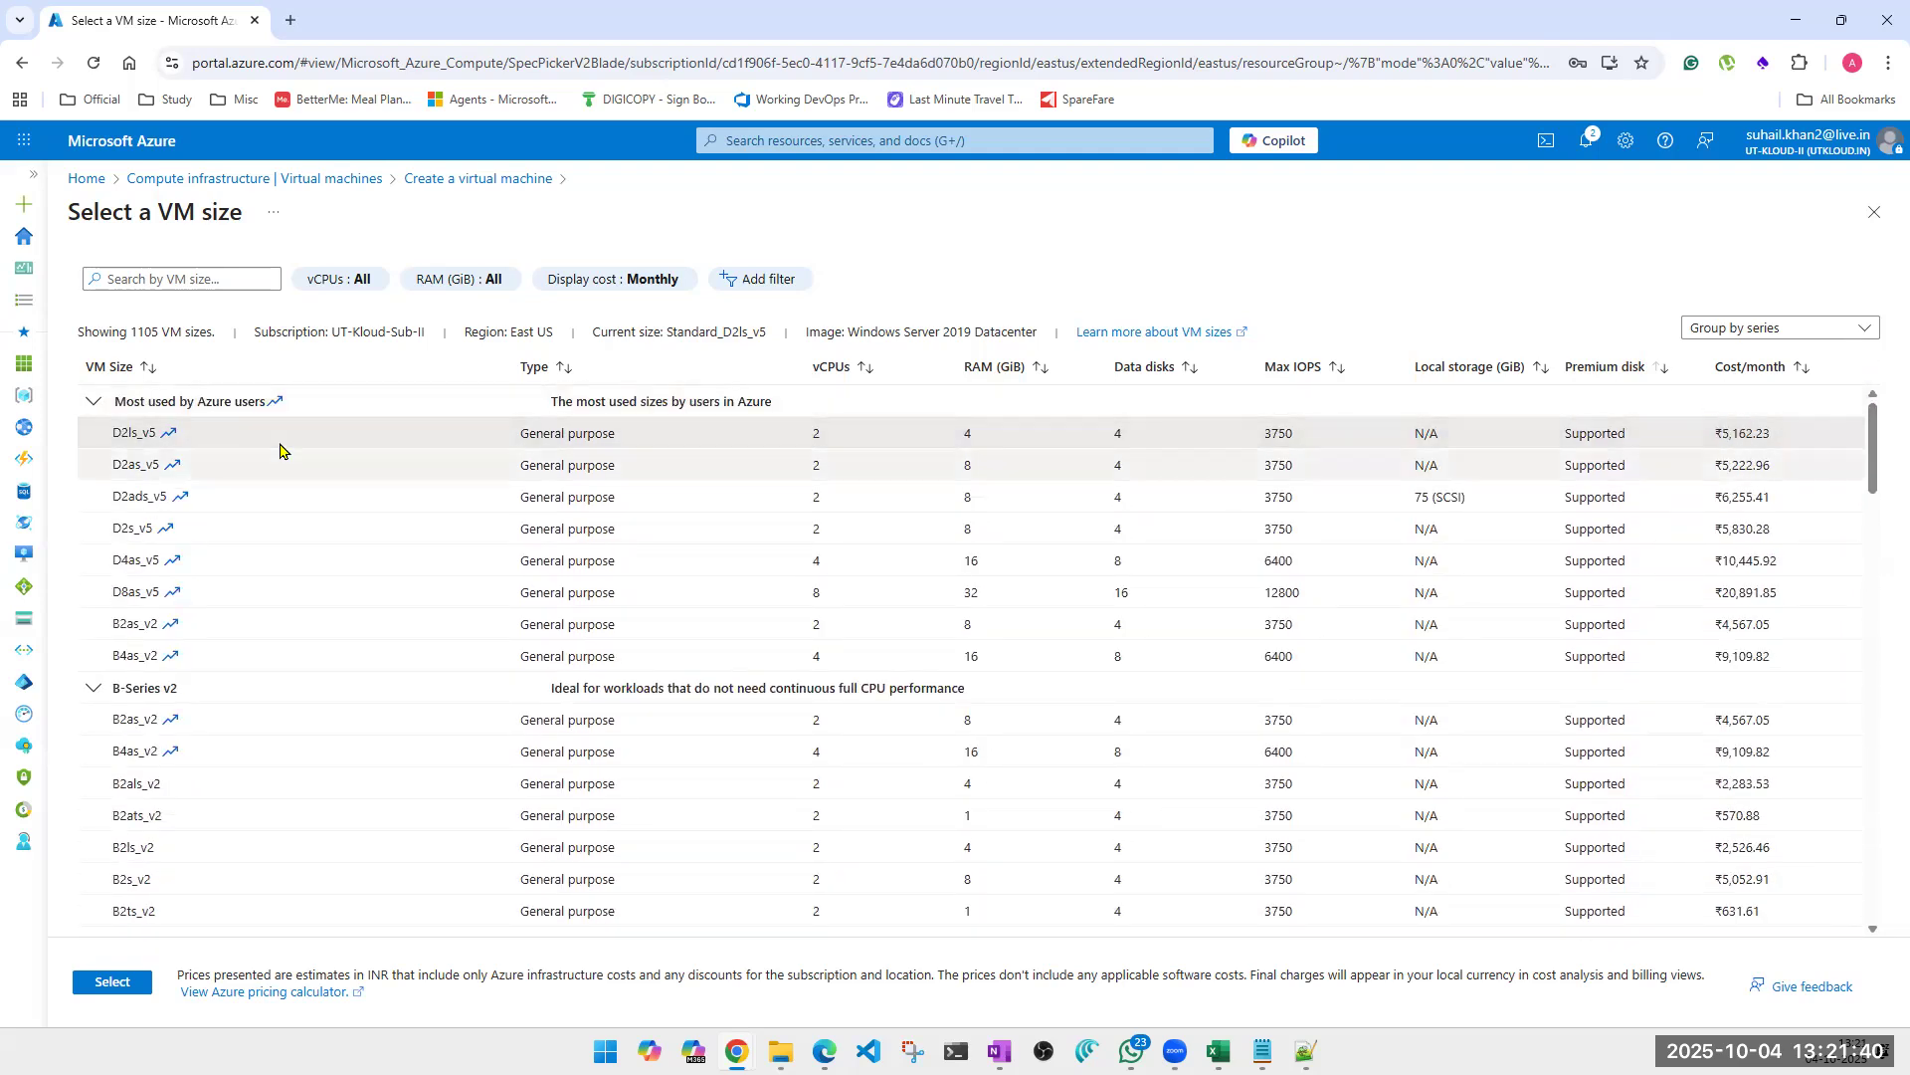
pyautogui.click(1875, 212)
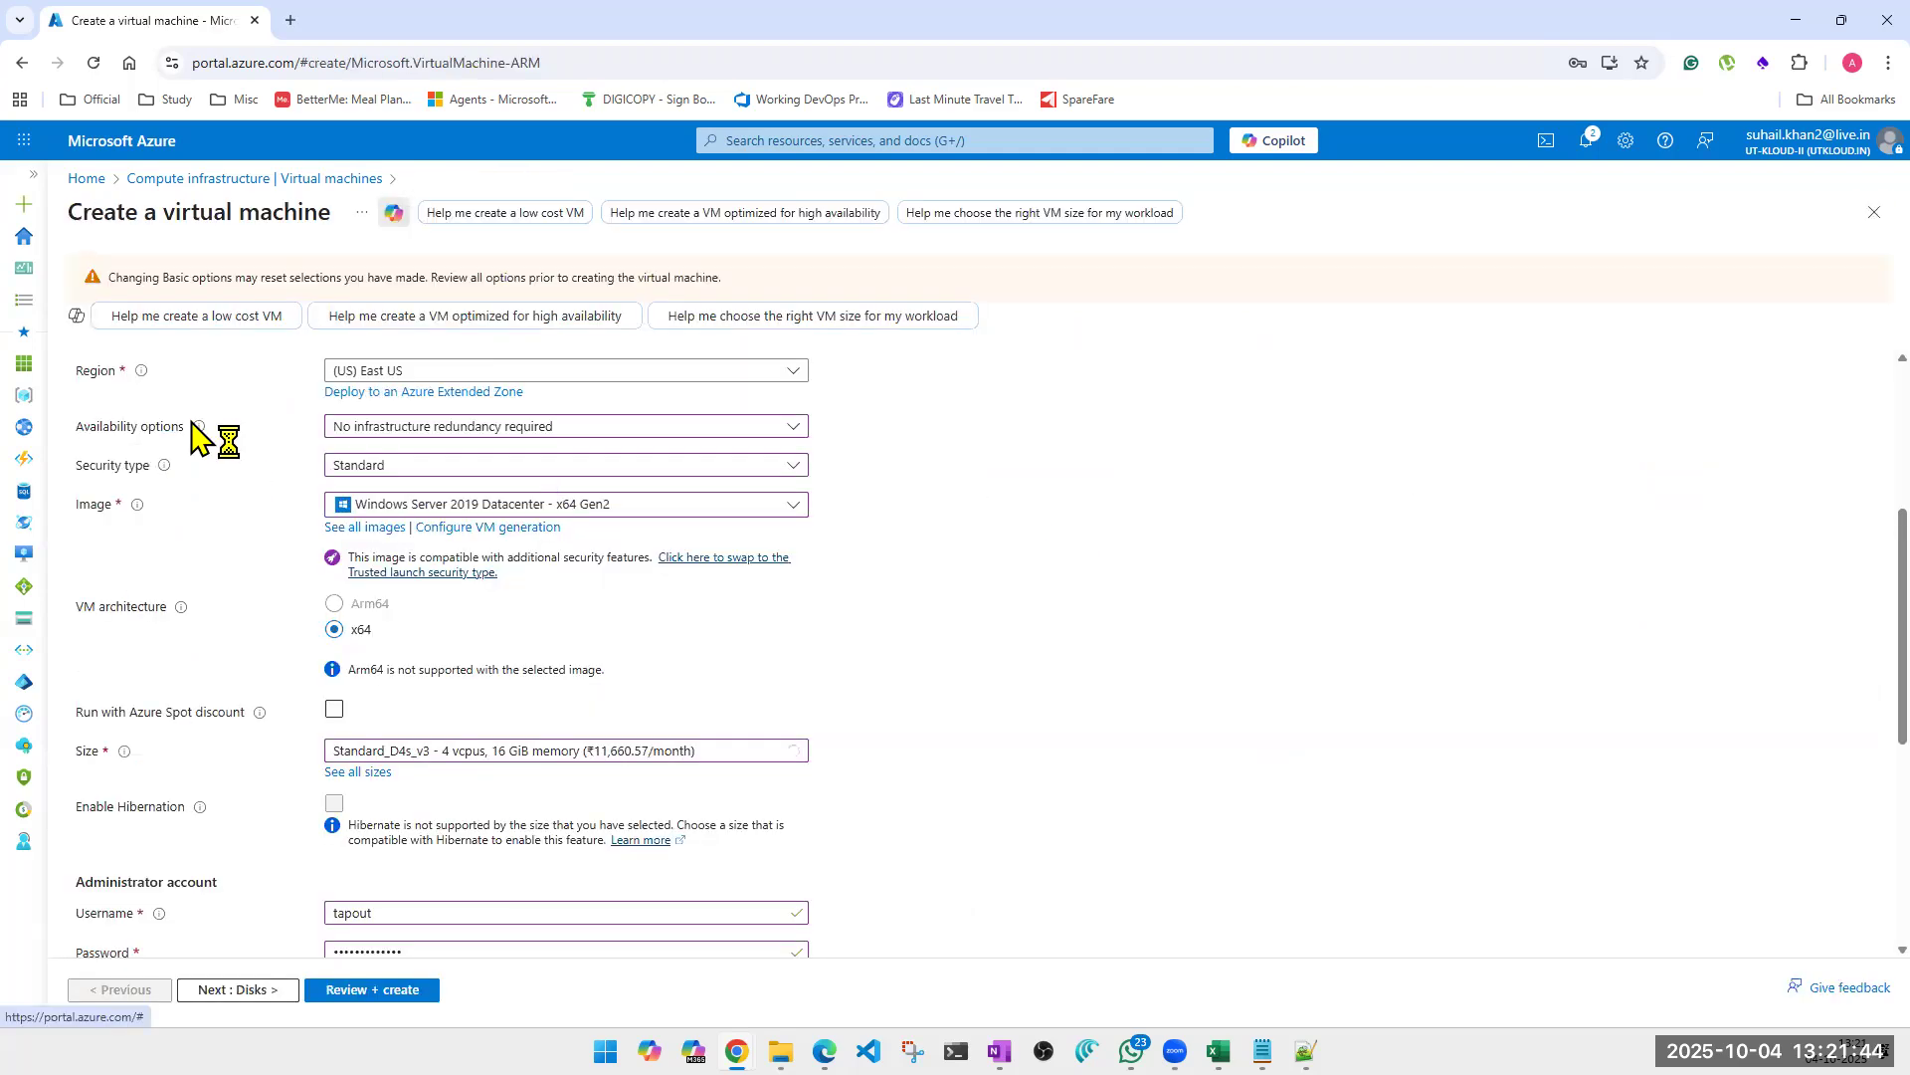
# Open the disk settings of vm001 and review the OS disk and data disk options.
pyautogui.scroll(1, 164, 455)
pyautogui.scroll(5, 164, 455)
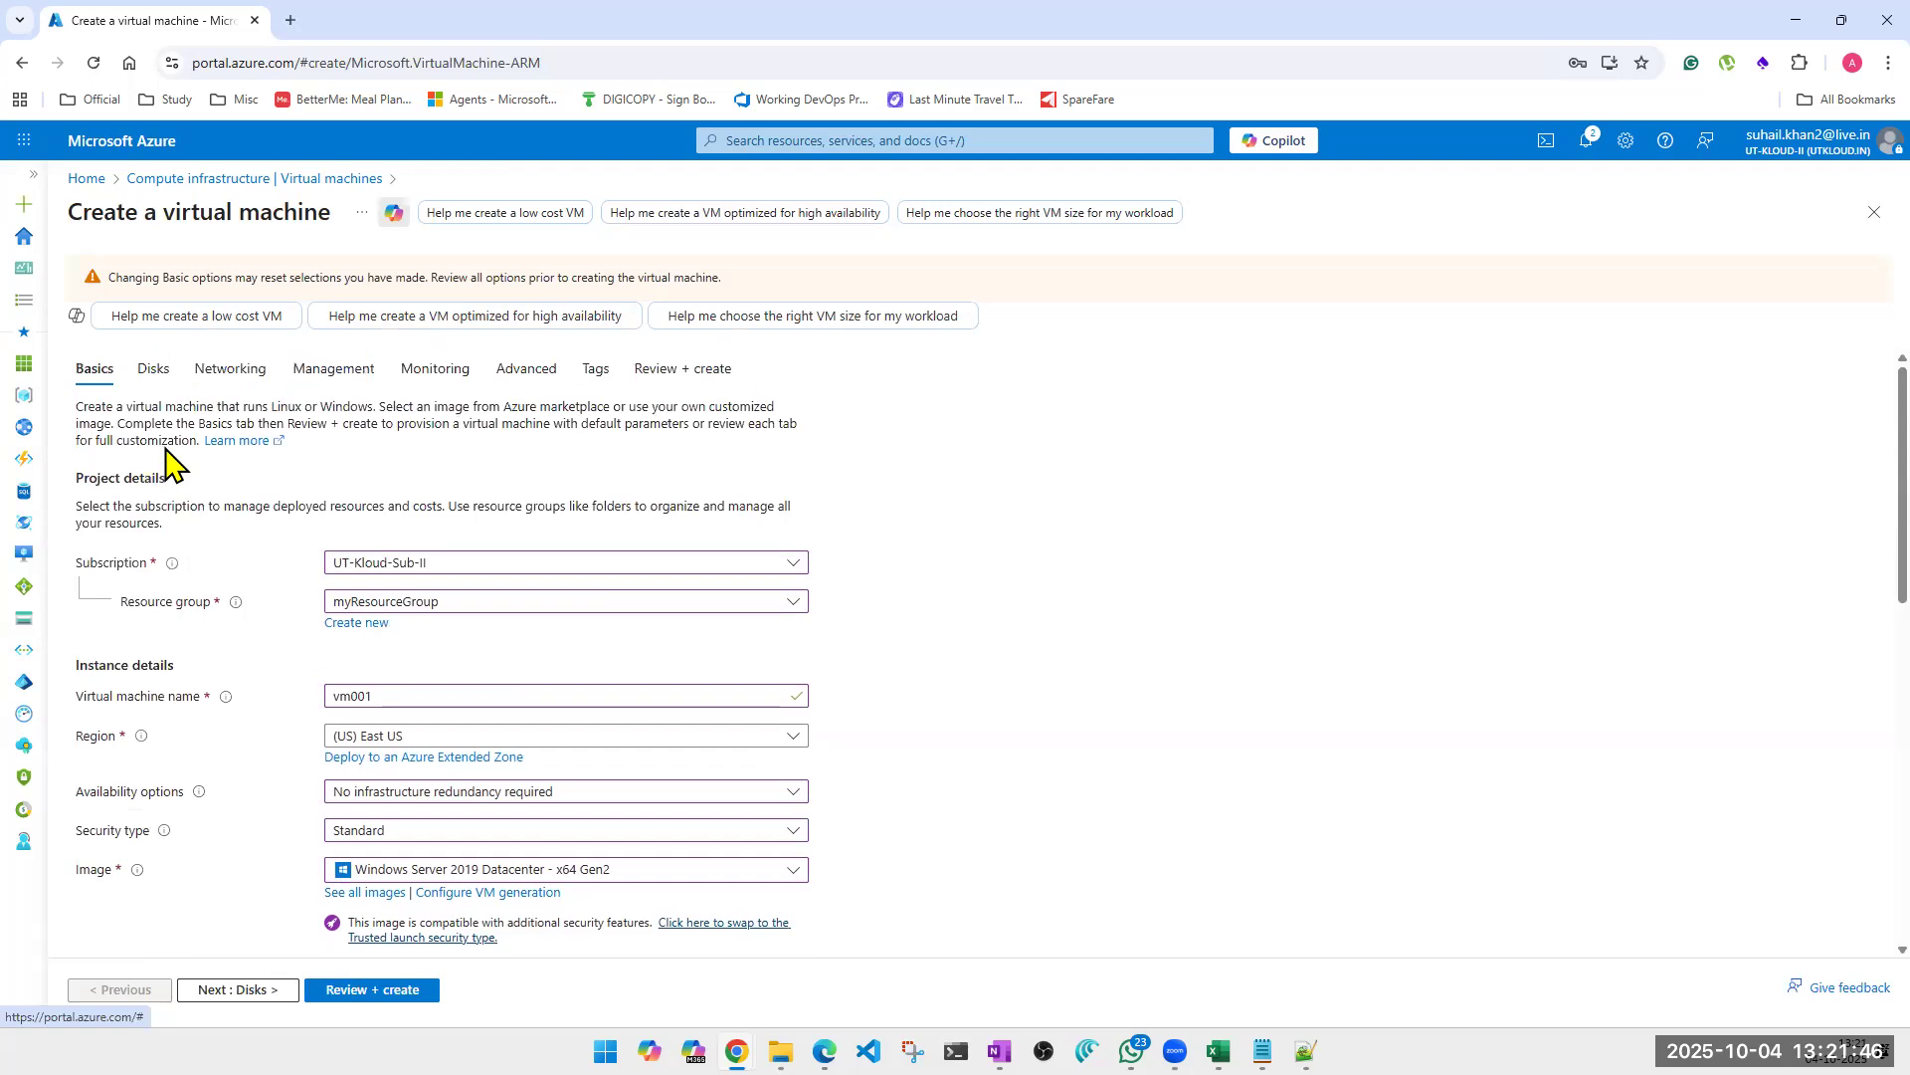
pyautogui.click(155, 370)
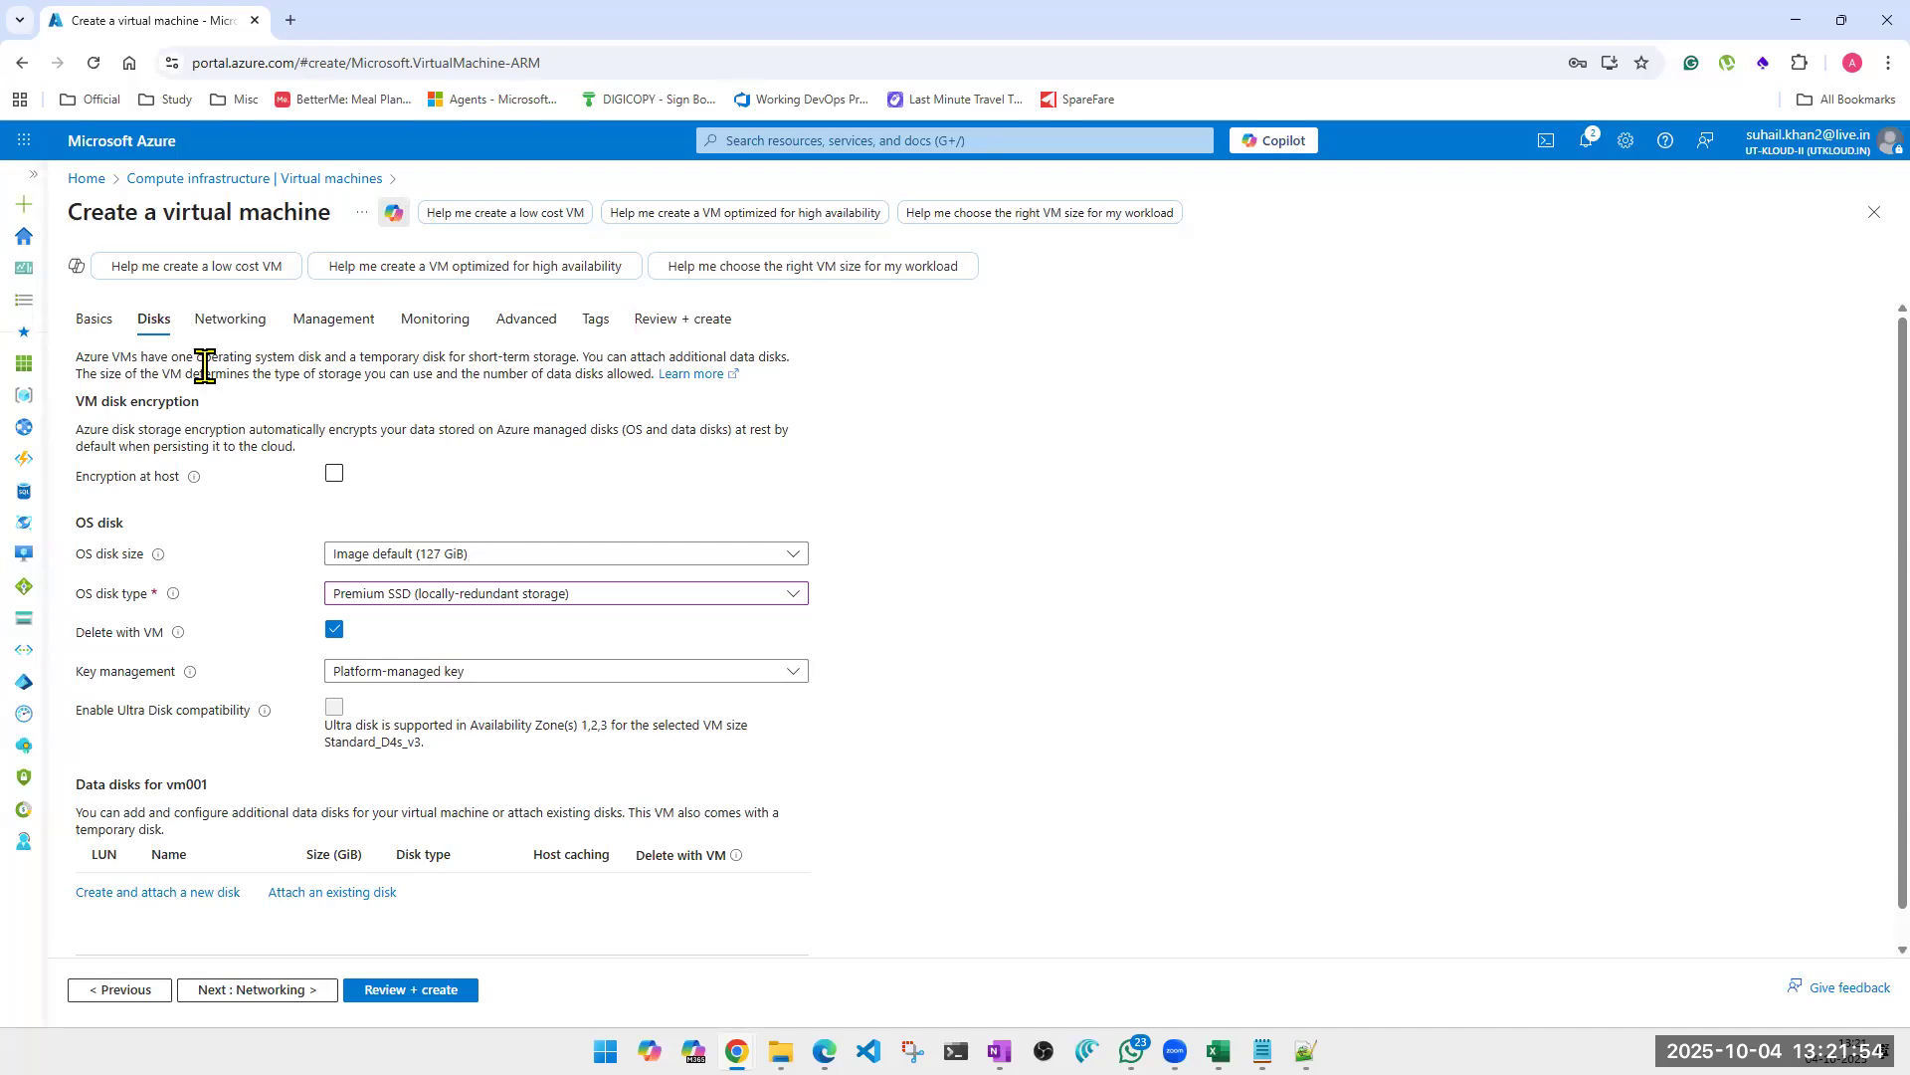
pyautogui.scroll(-2, 298, 716)
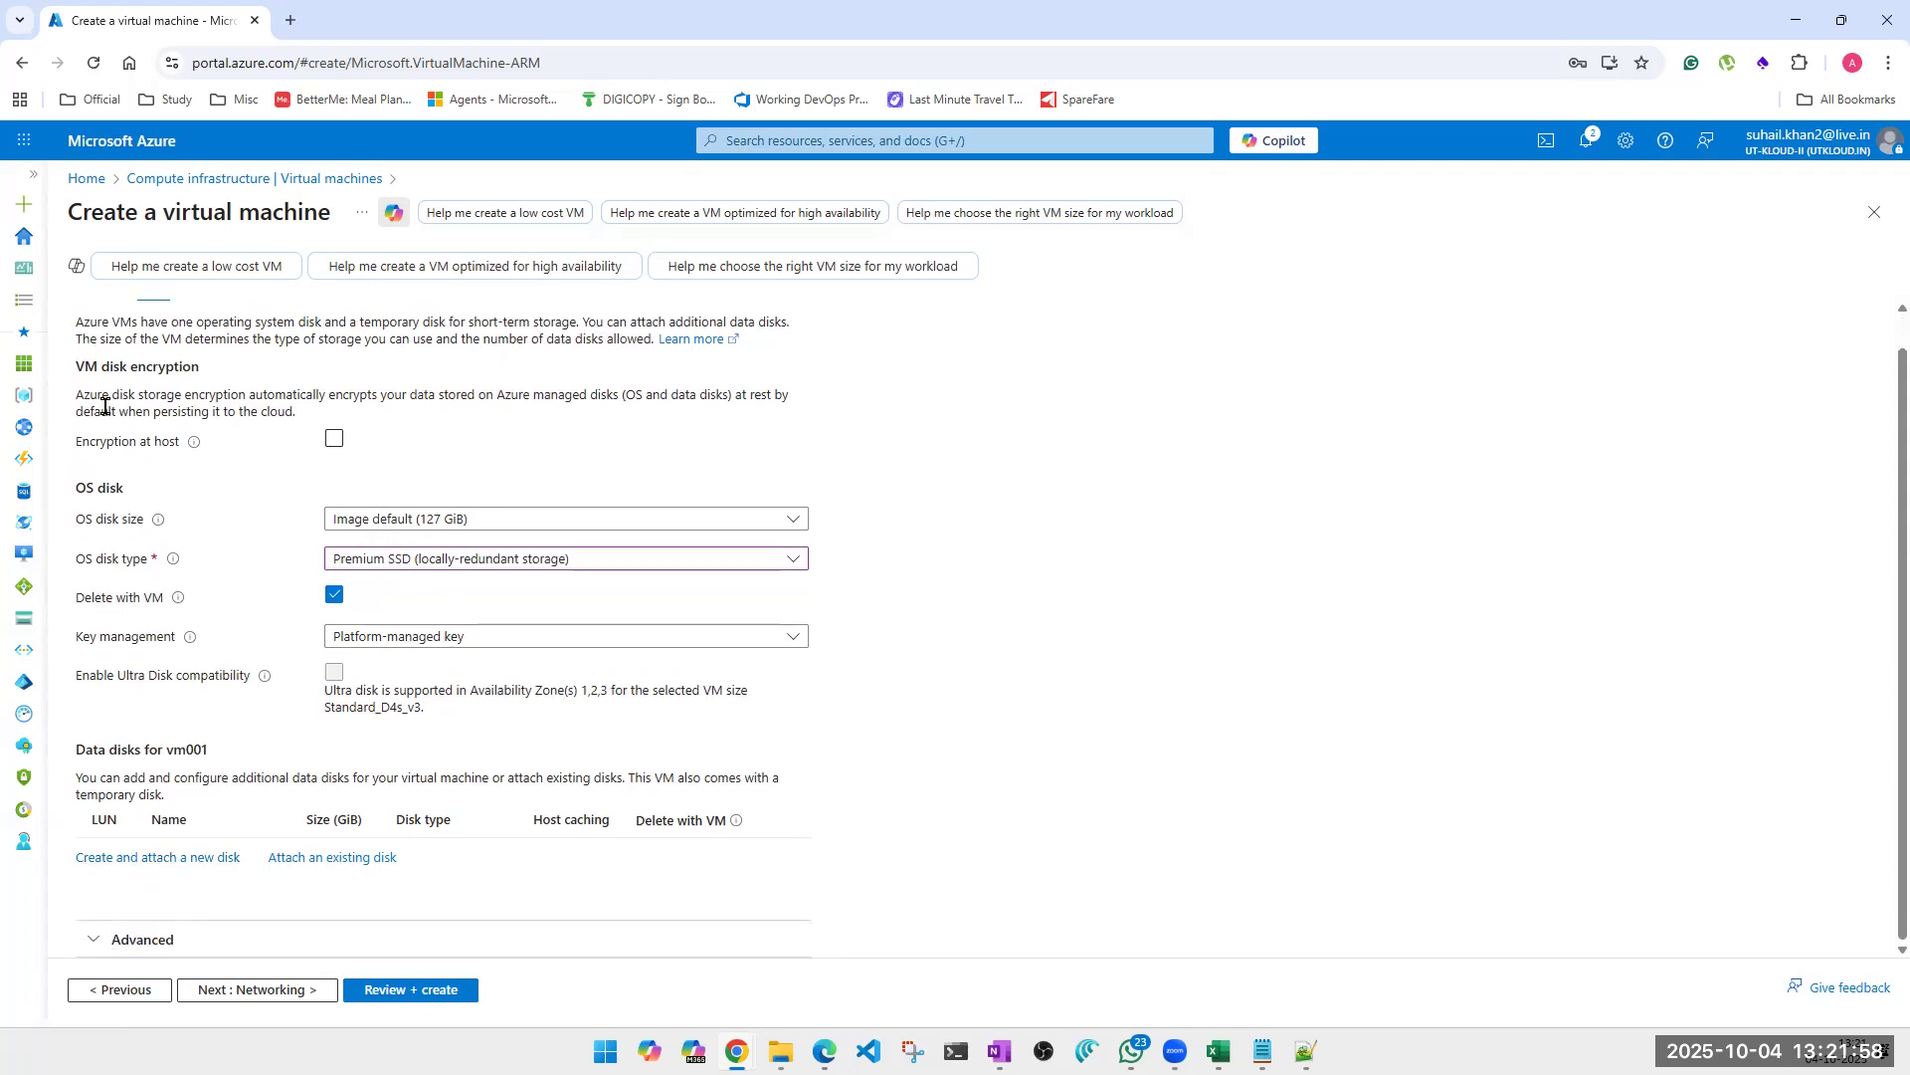
# Return to the basic settings of vm001 and review the instance details.
pyautogui.scroll(2, 95, 343)
pyautogui.click(95, 320)
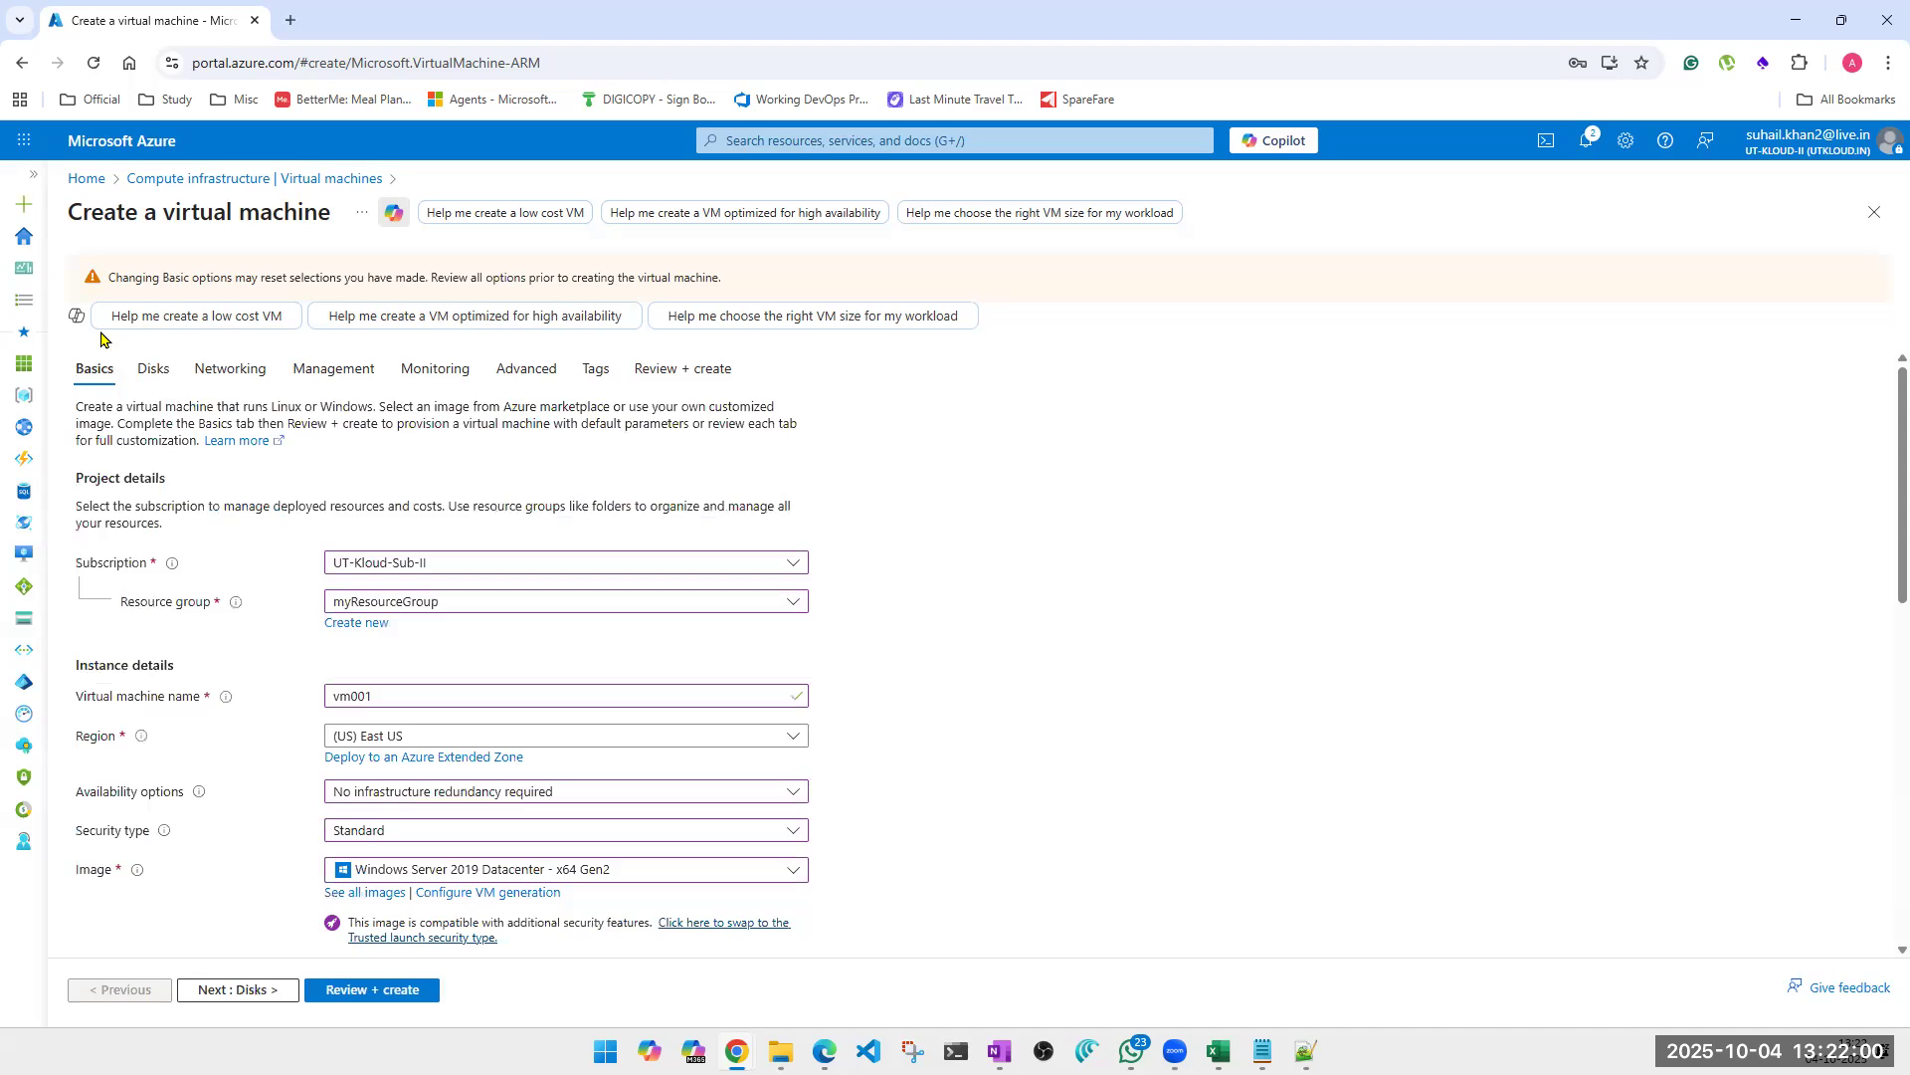
pyautogui.scroll(-3, 439, 791)
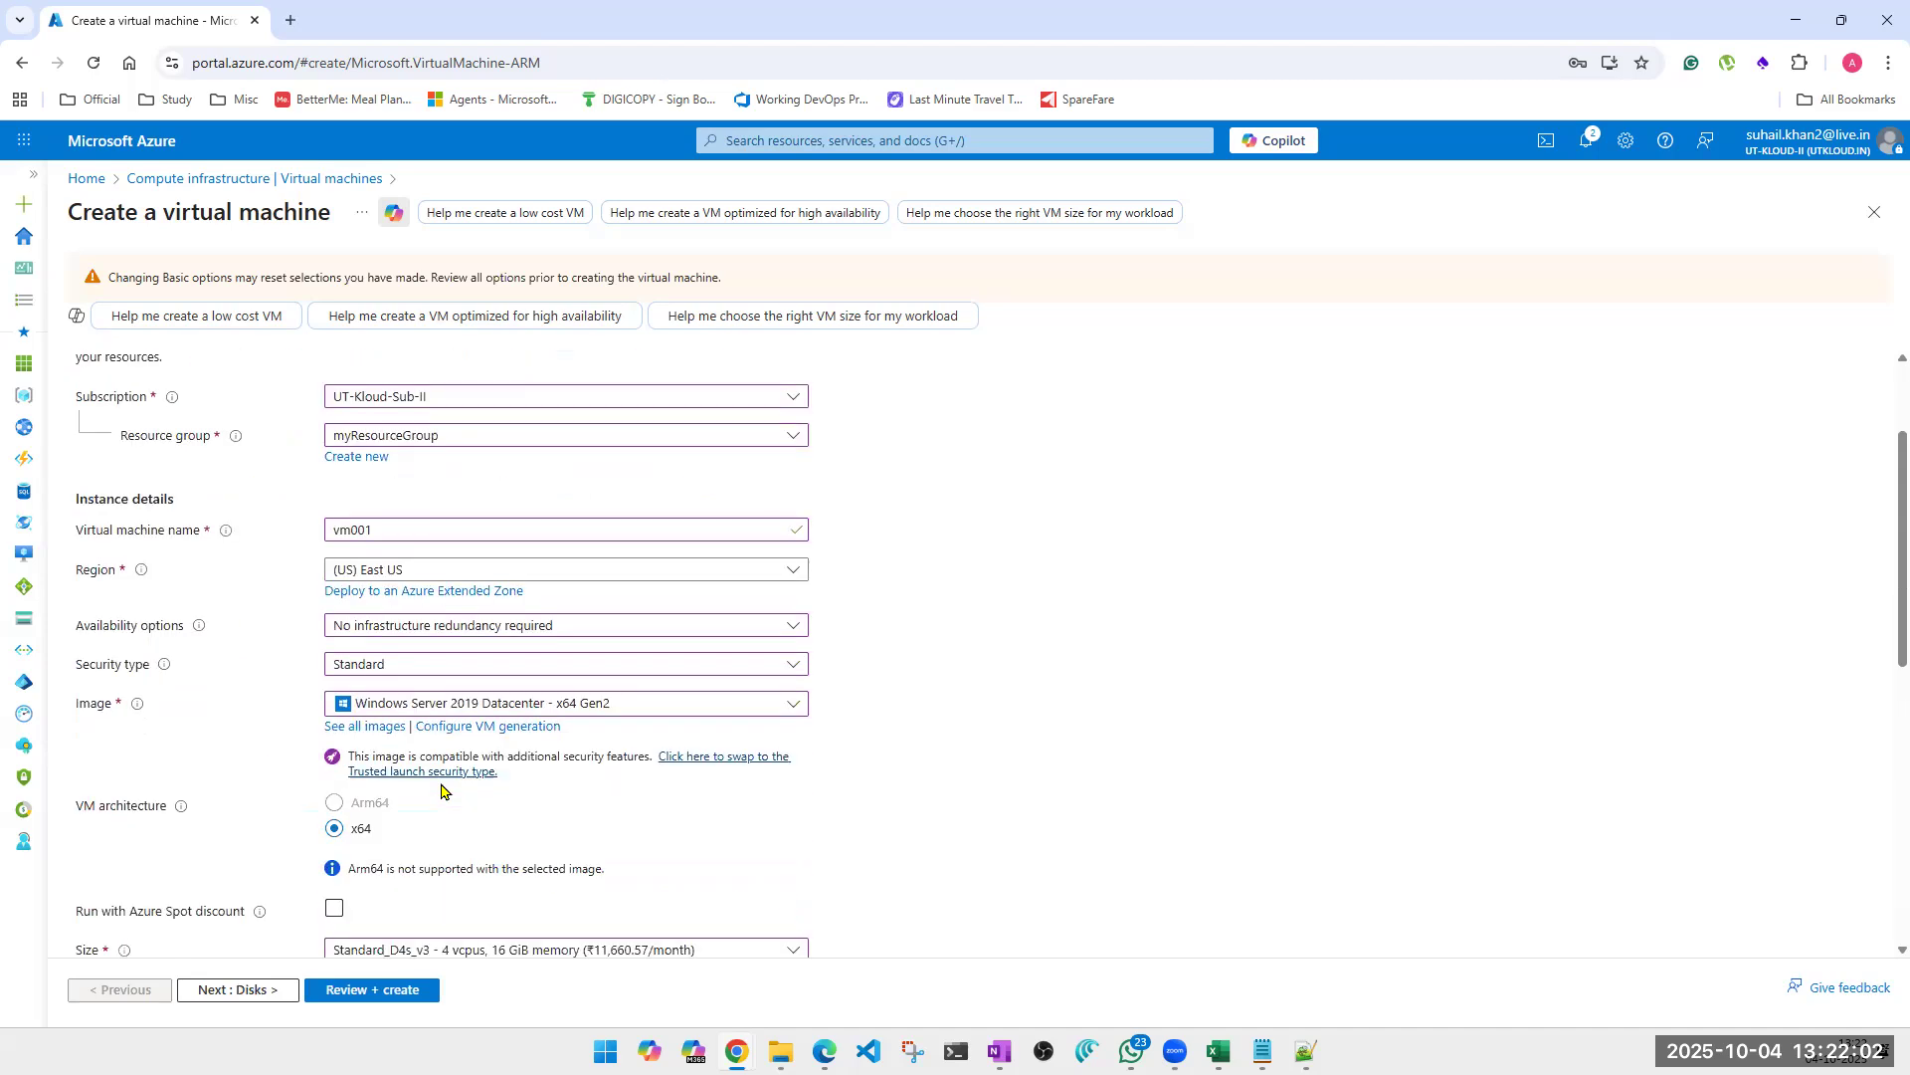